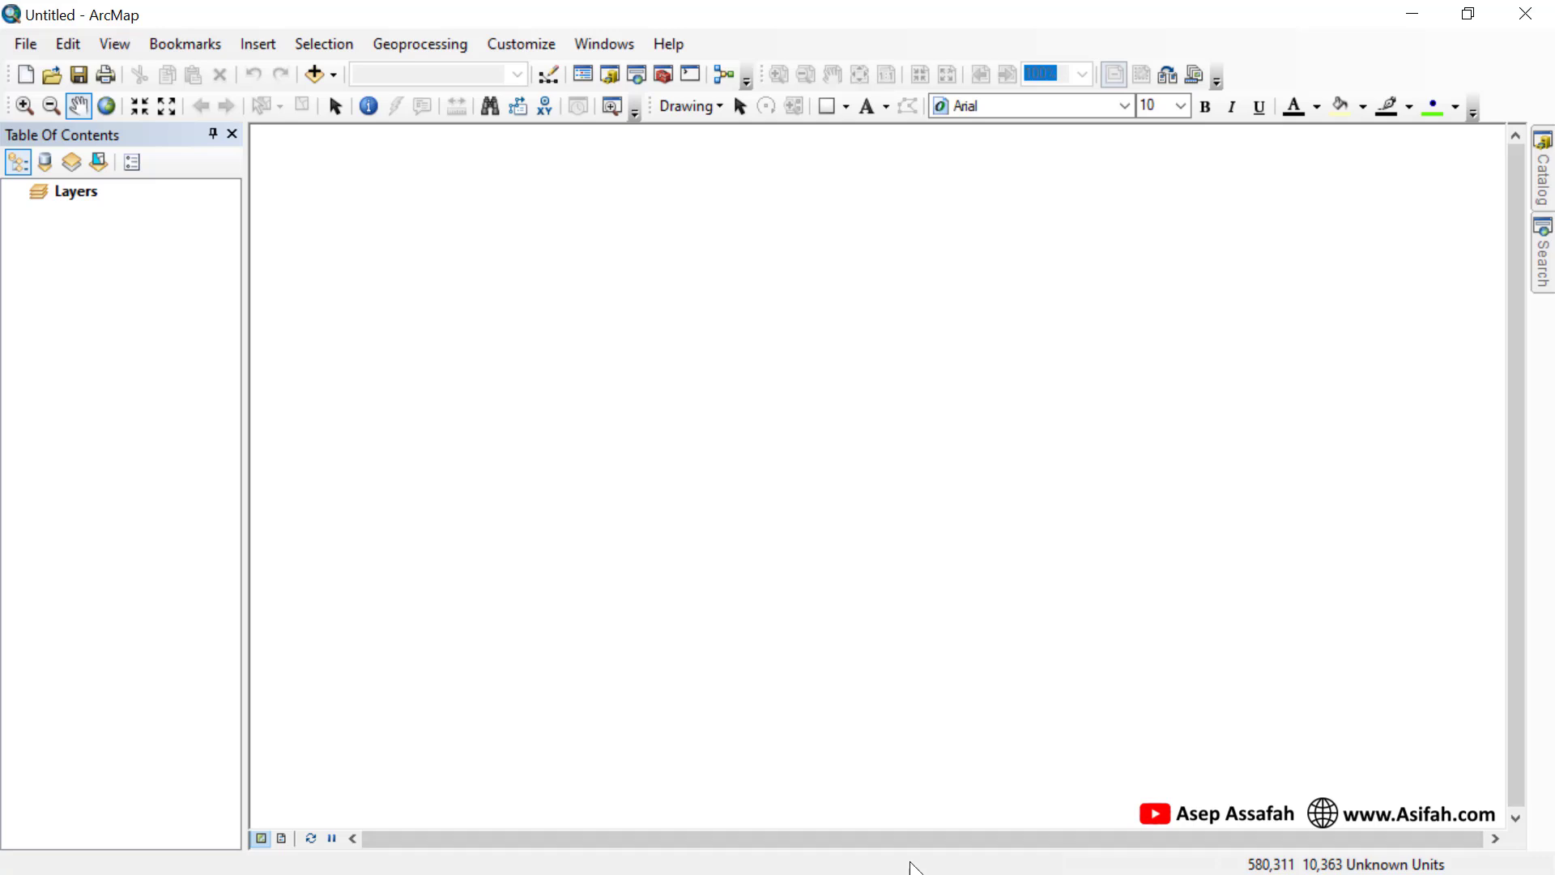
- Set the coordinate system of the Layers data frame to the geographic coordinate system WGS 1984
{"action": "left_click", "coordinate": [93, 199]}
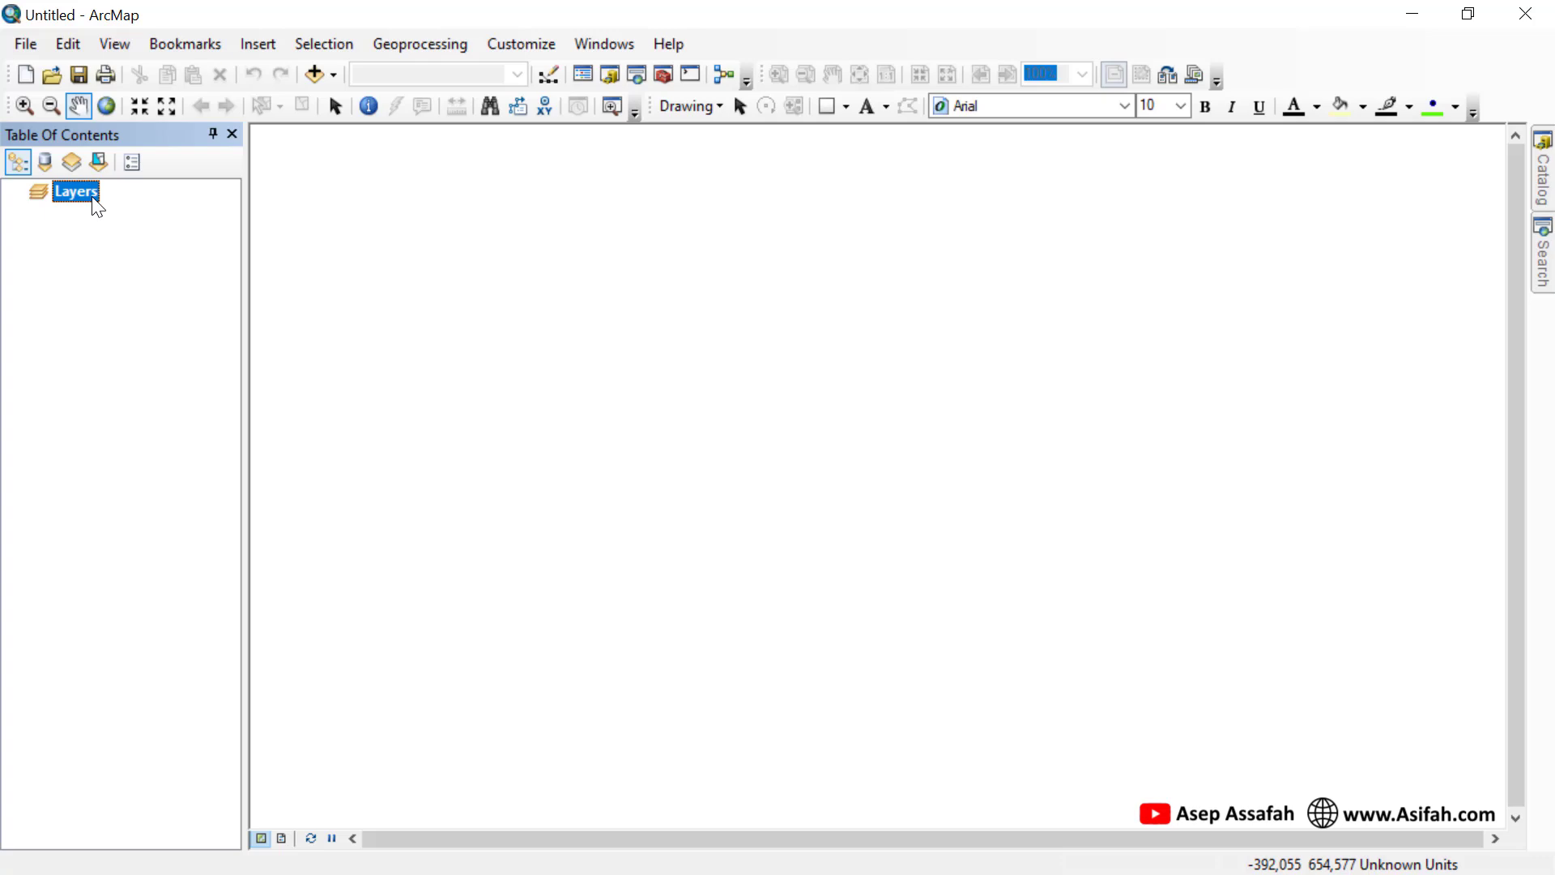
{"action": "right_click", "coordinate": [93, 201]}
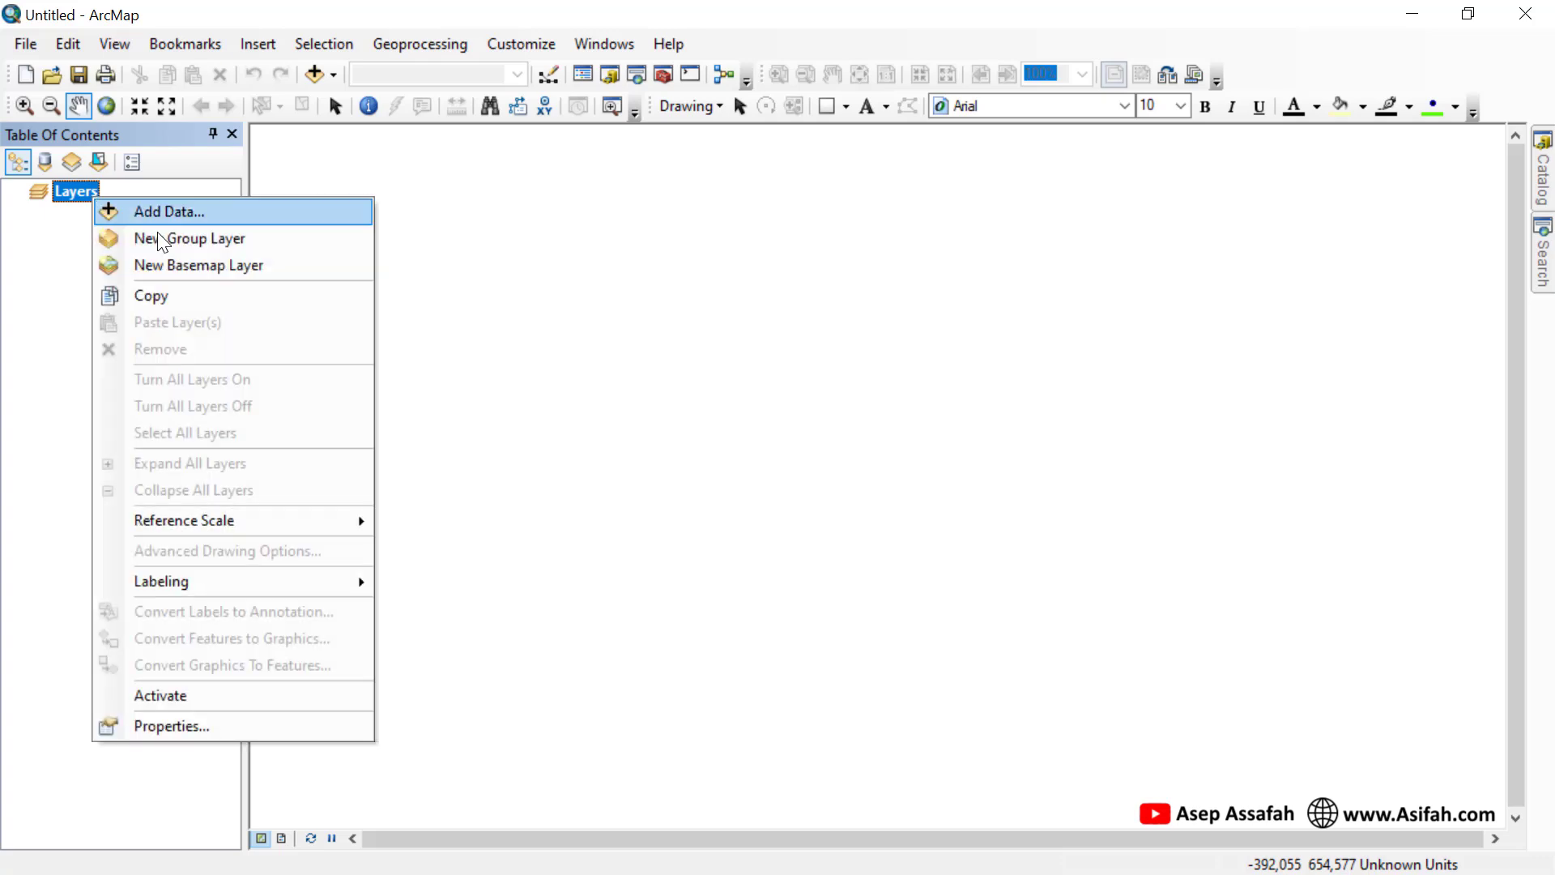
{"action": "left_click", "coordinate": [212, 724]}
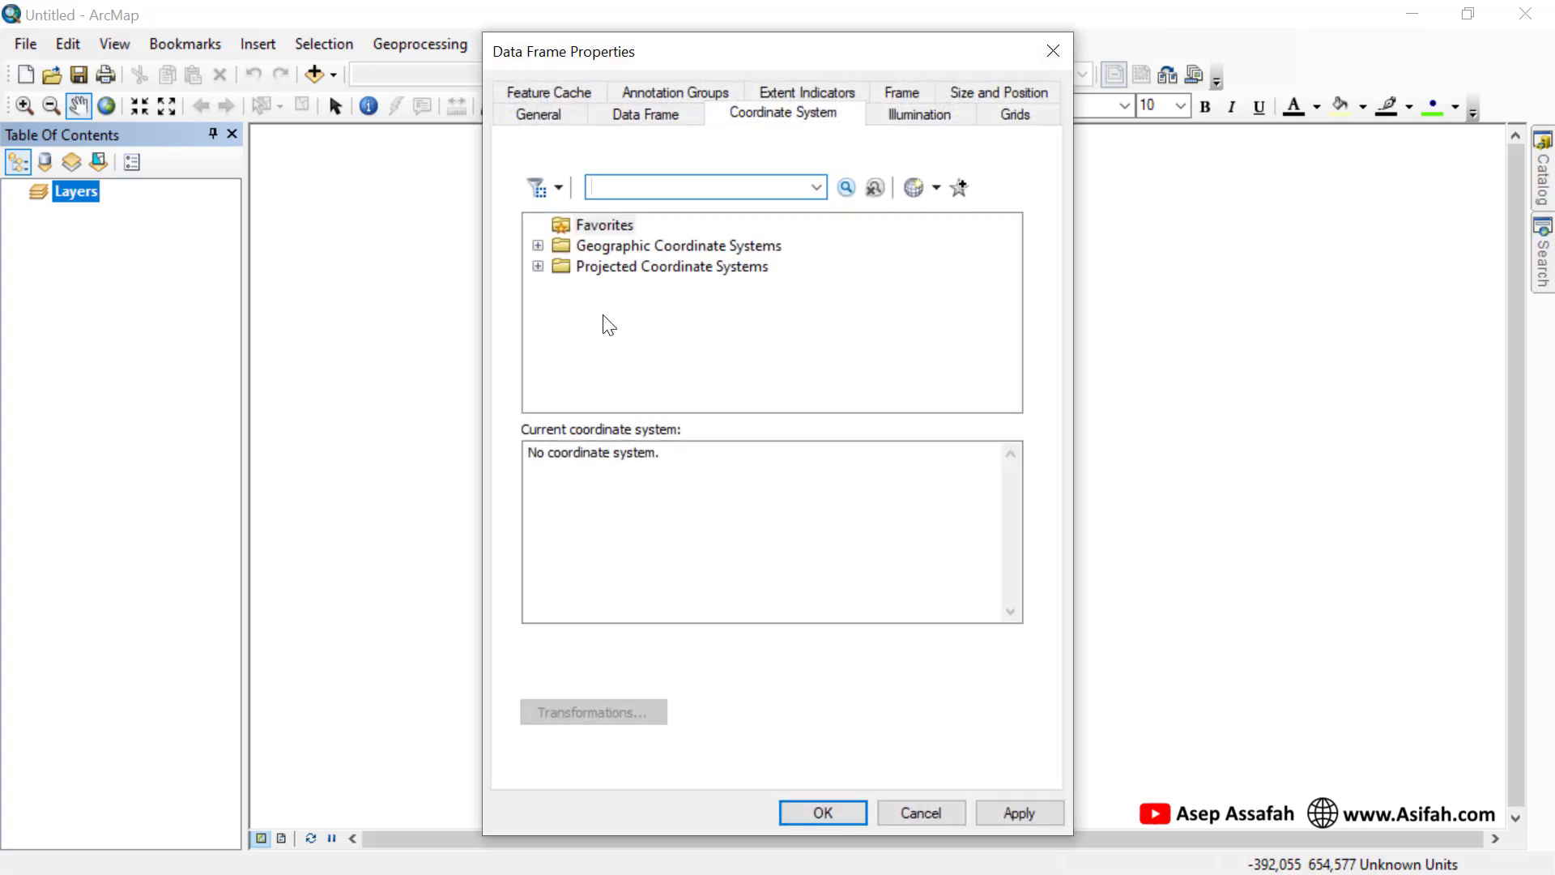
{"action": "left_click", "coordinate": [662, 115]}
{"action": "left_click", "coordinate": [790, 115]}
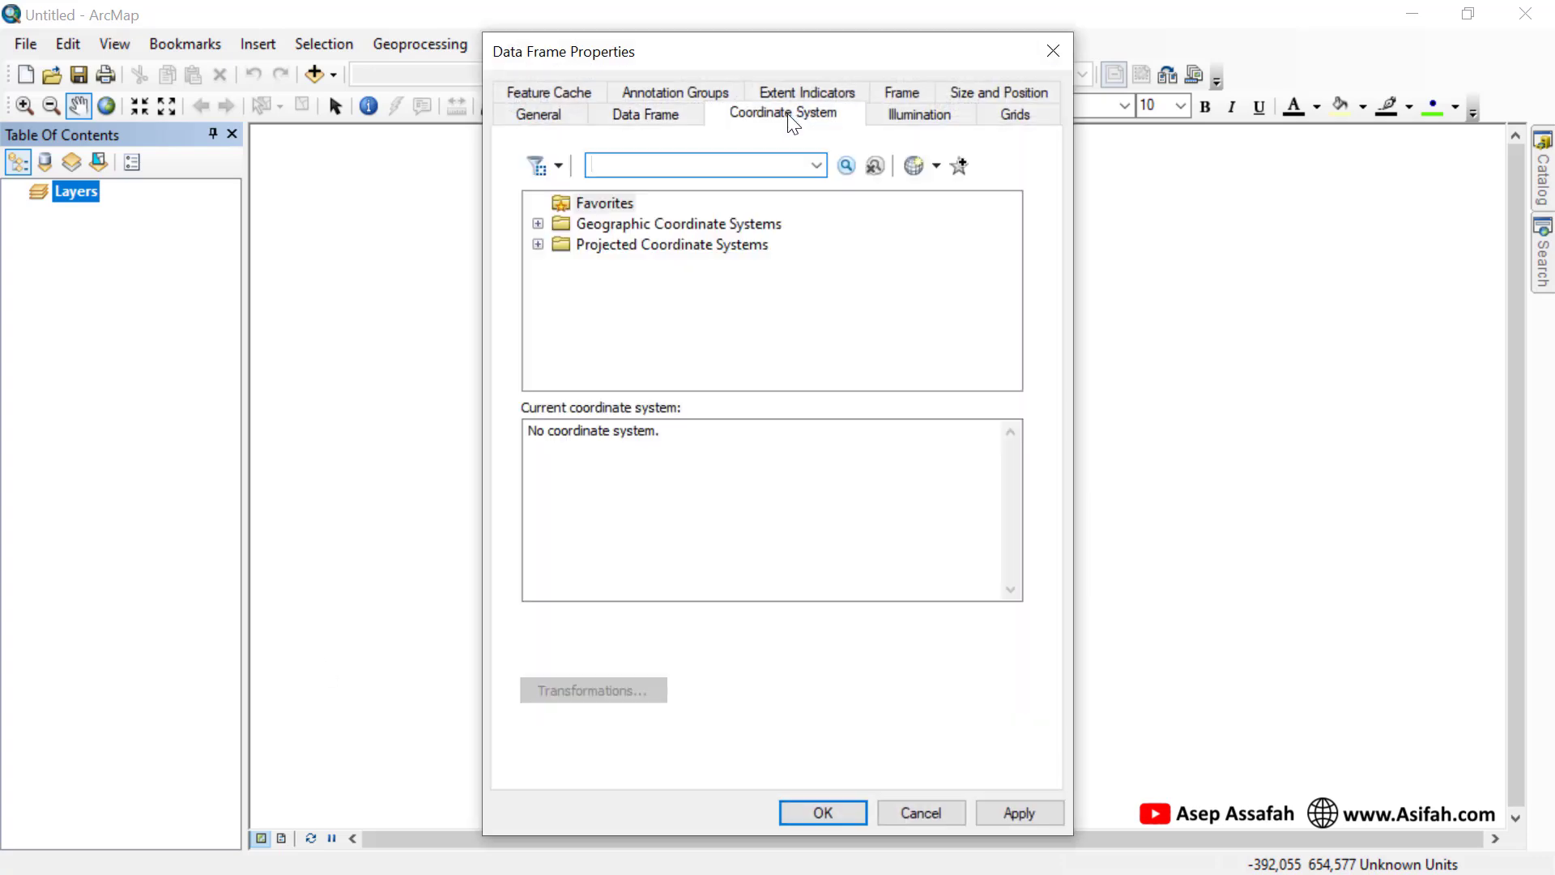
{"action": "left_click", "coordinate": [538, 224]}
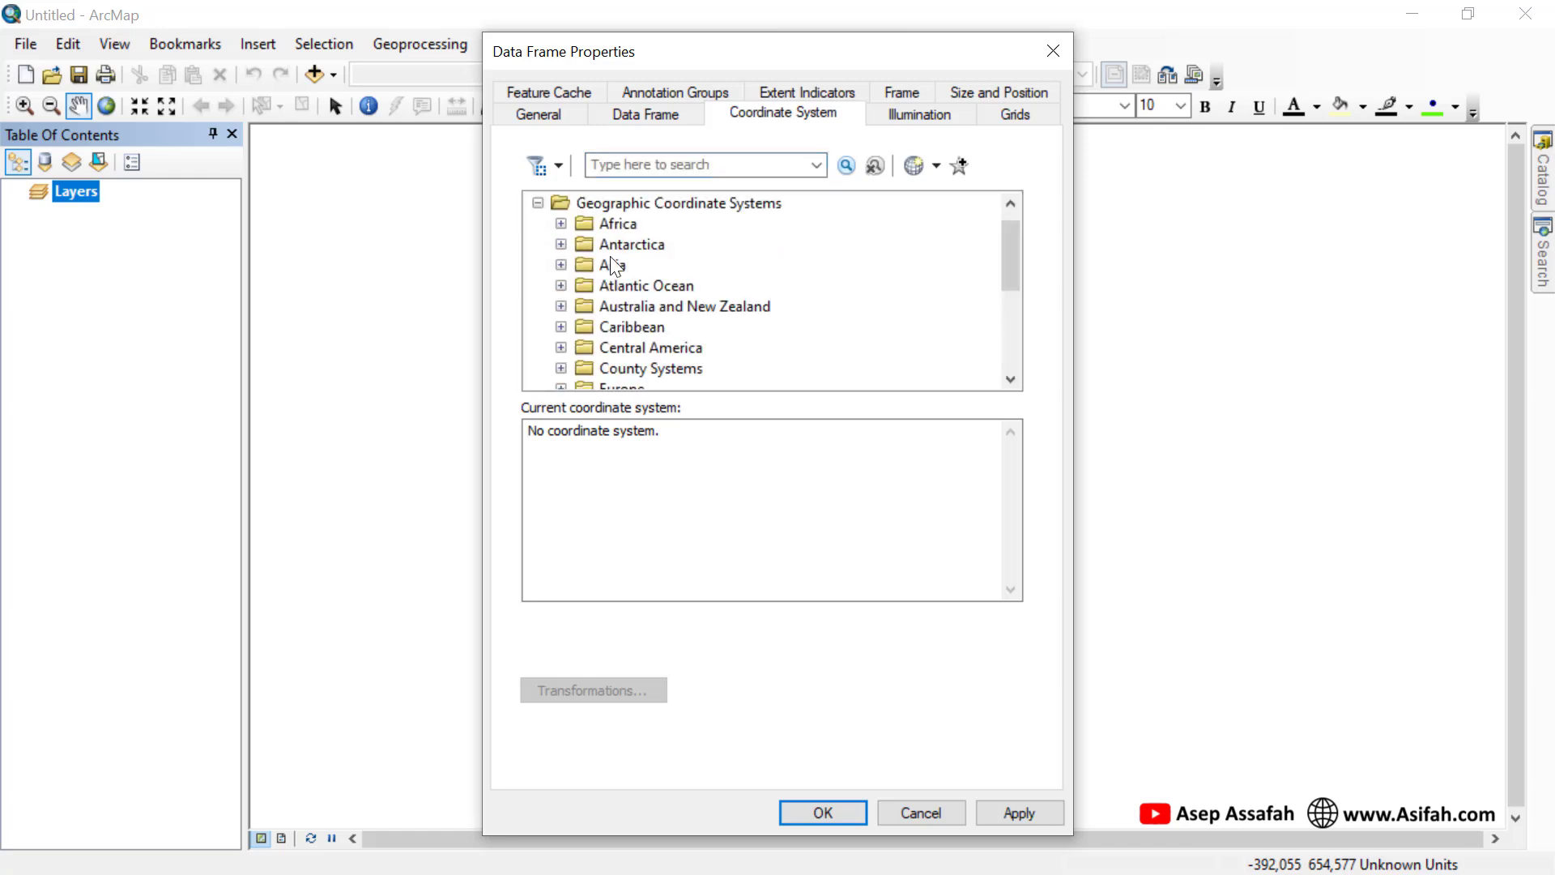
{"action": "scroll", "coordinate": [652, 265], "scroll_direction": "down", "scroll_amount": 4}
{"action": "double_click", "coordinate": [567, 358]}
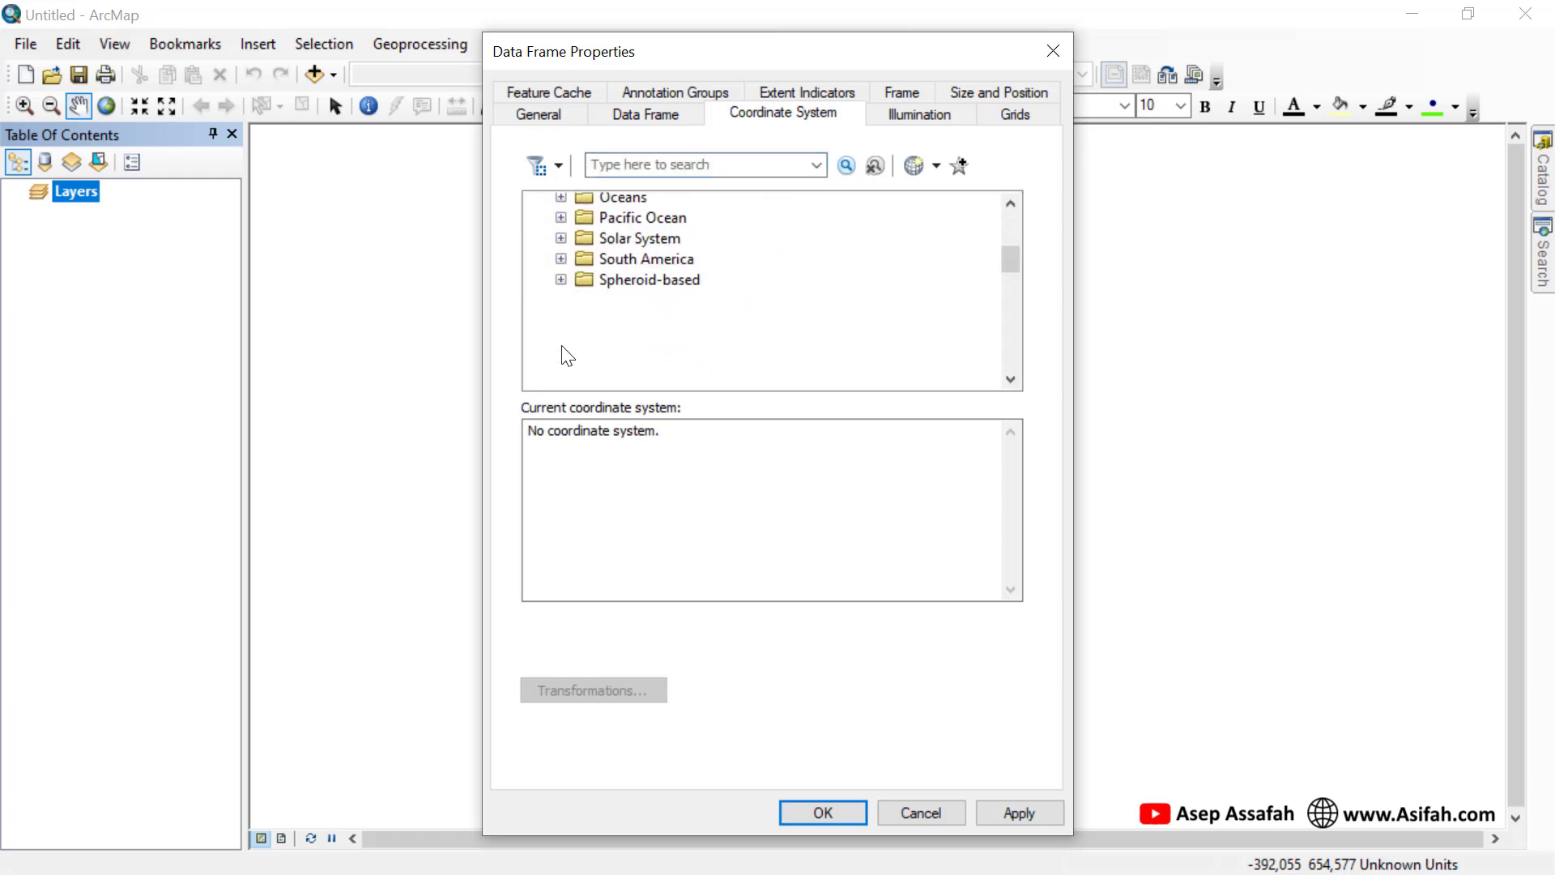
{"action": "scroll", "coordinate": [581, 337], "scroll_direction": "down", "scroll_amount": 10}
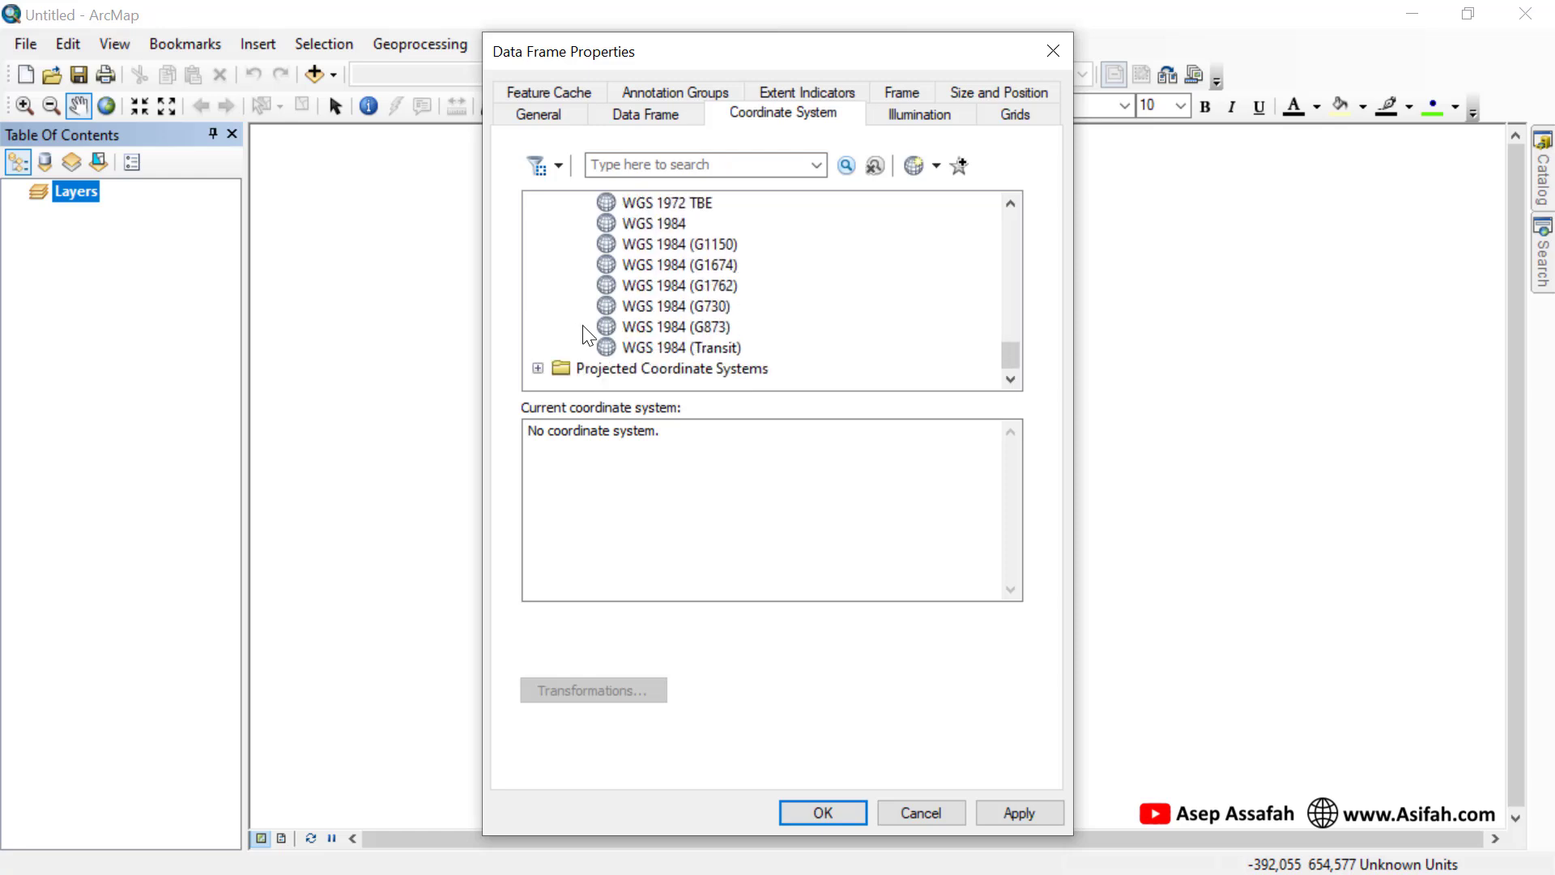
{"action": "left_click", "coordinate": [660, 225]}
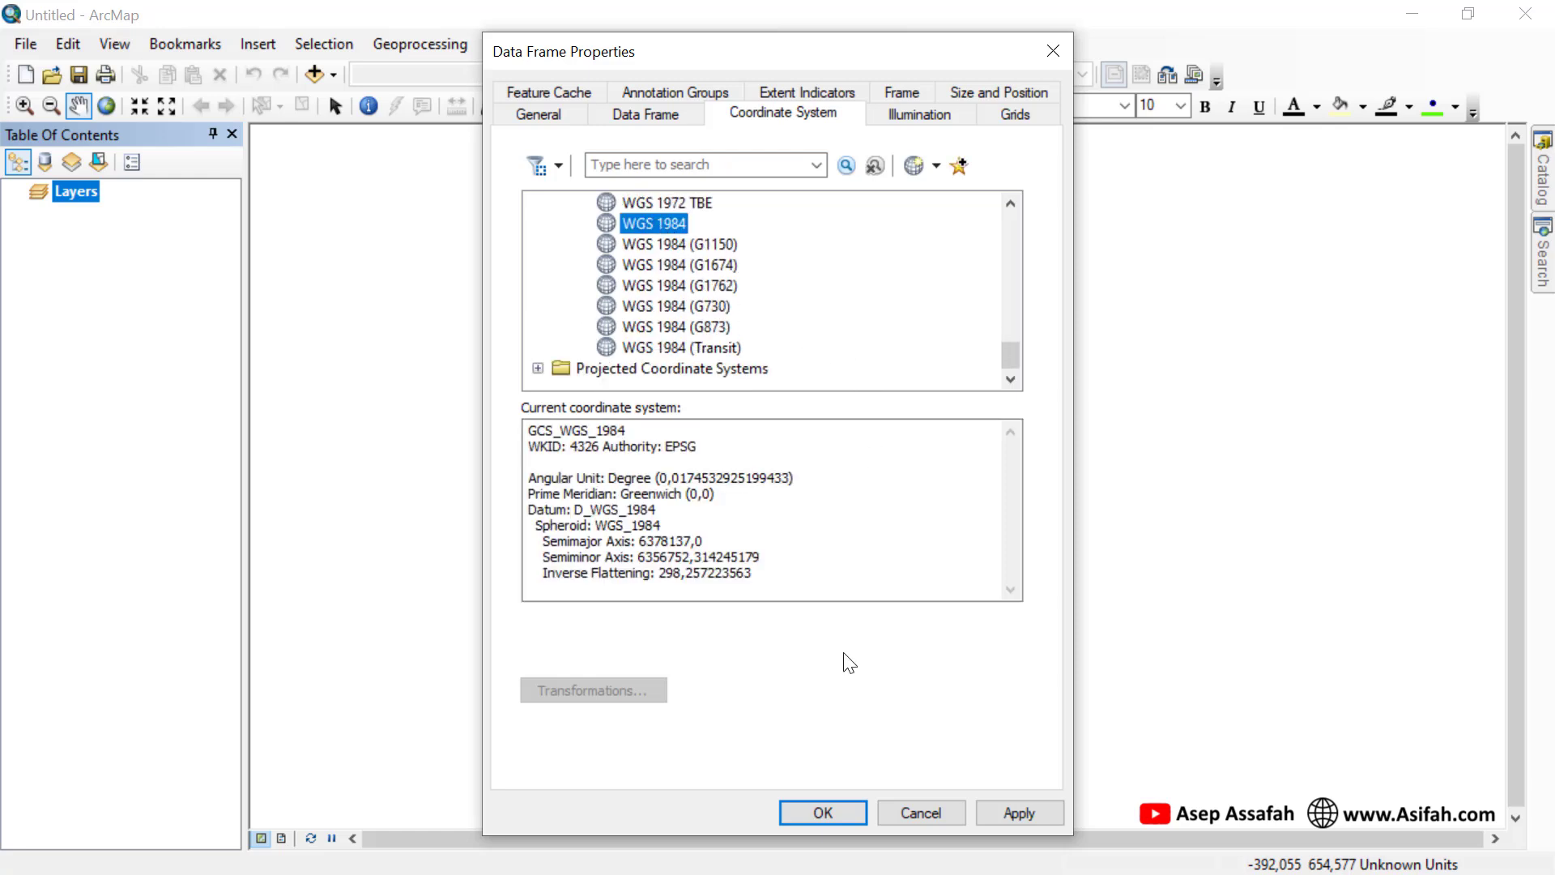
{"action": "left_click", "coordinate": [829, 813]}
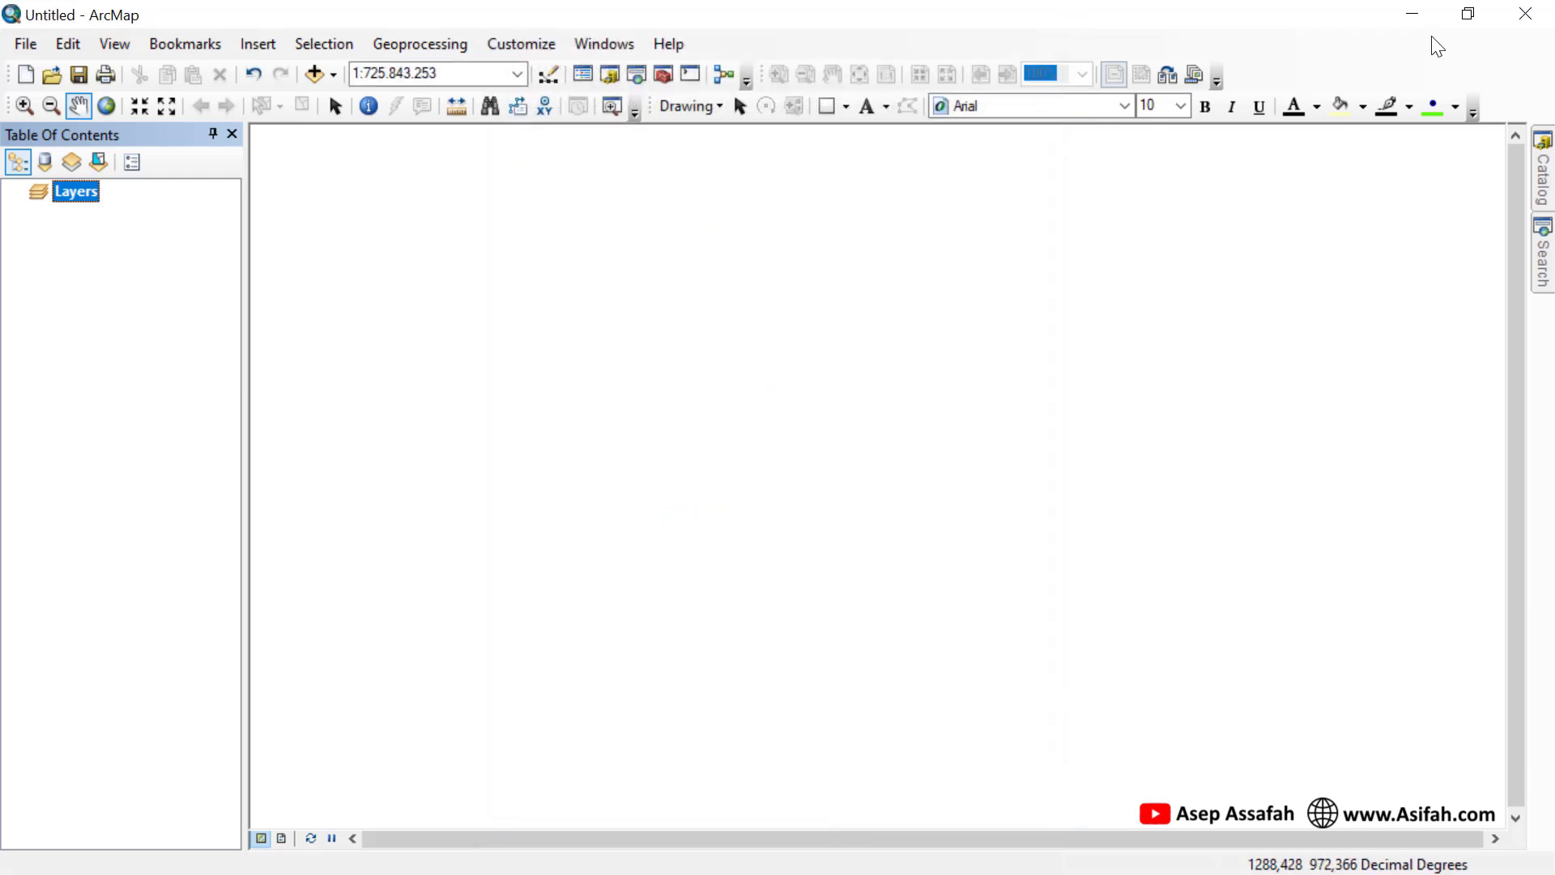
- Switch to Google Maps in Chrome, pick a point on the yellow main road southeast of Pasar Pal 7 and open its coordinate details
{"action": "left_click", "coordinate": [1412, 16]}
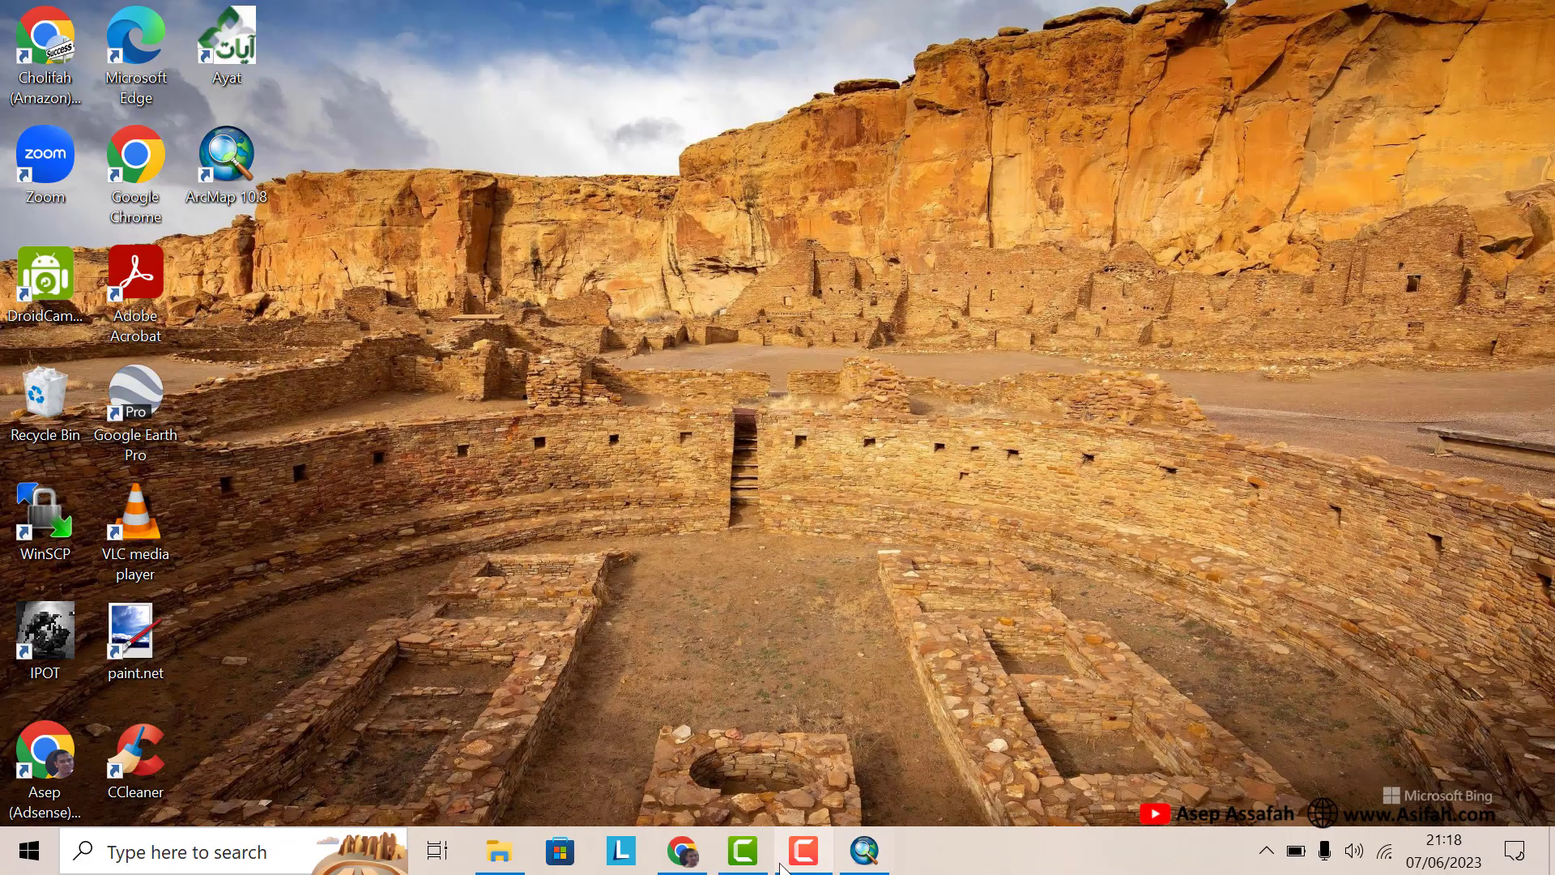
{"action": "left_click", "coordinate": [682, 851]}
{"action": "mouse_move", "coordinate": [662, 531]}
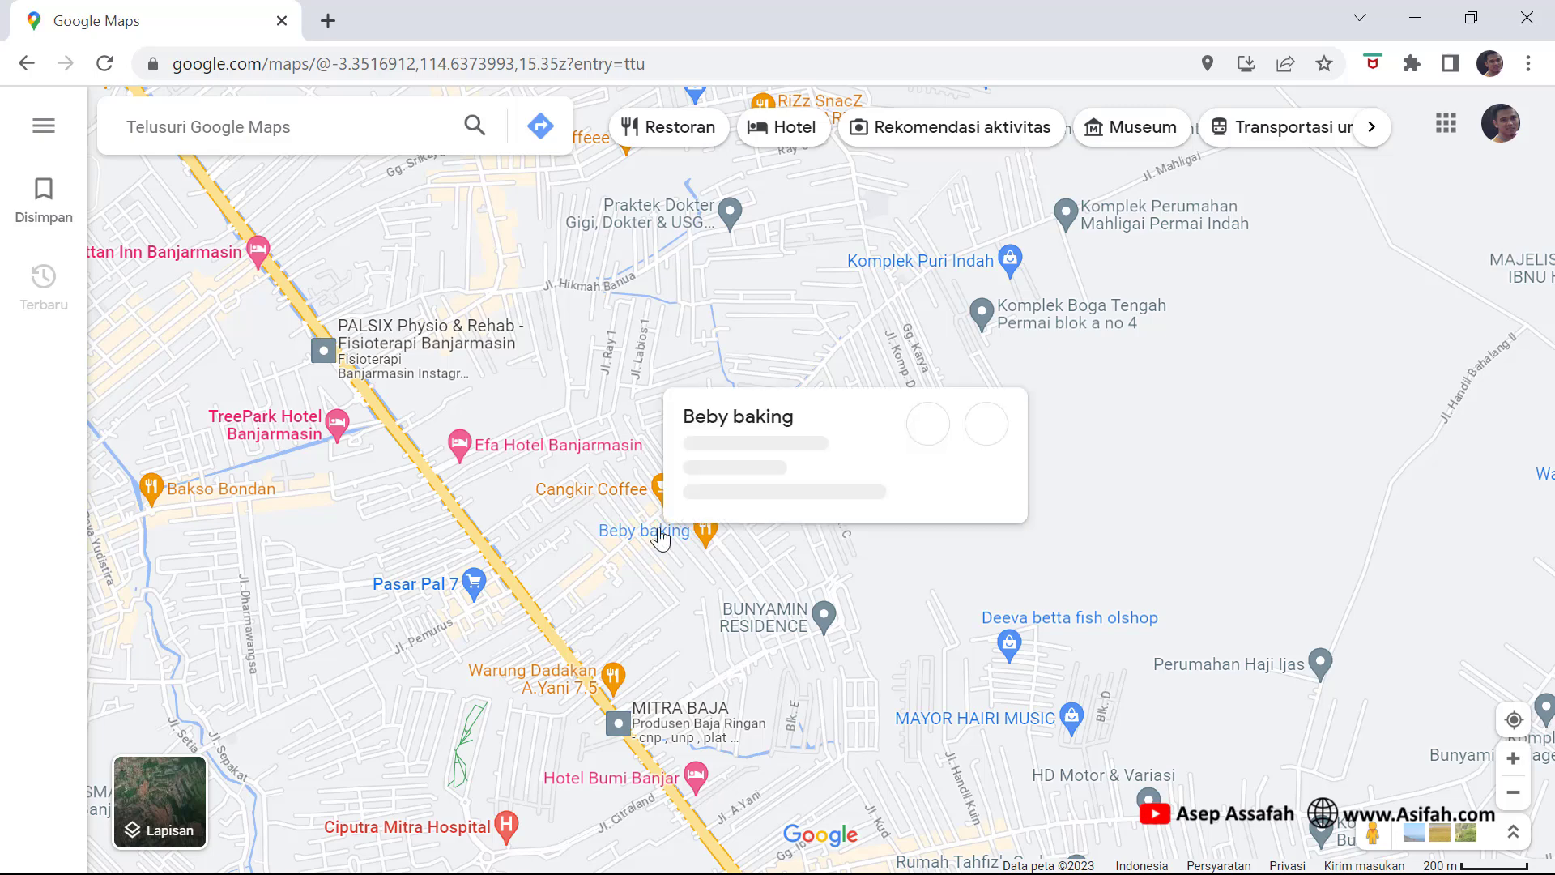
{"action": "left_click", "coordinate": [541, 614]}
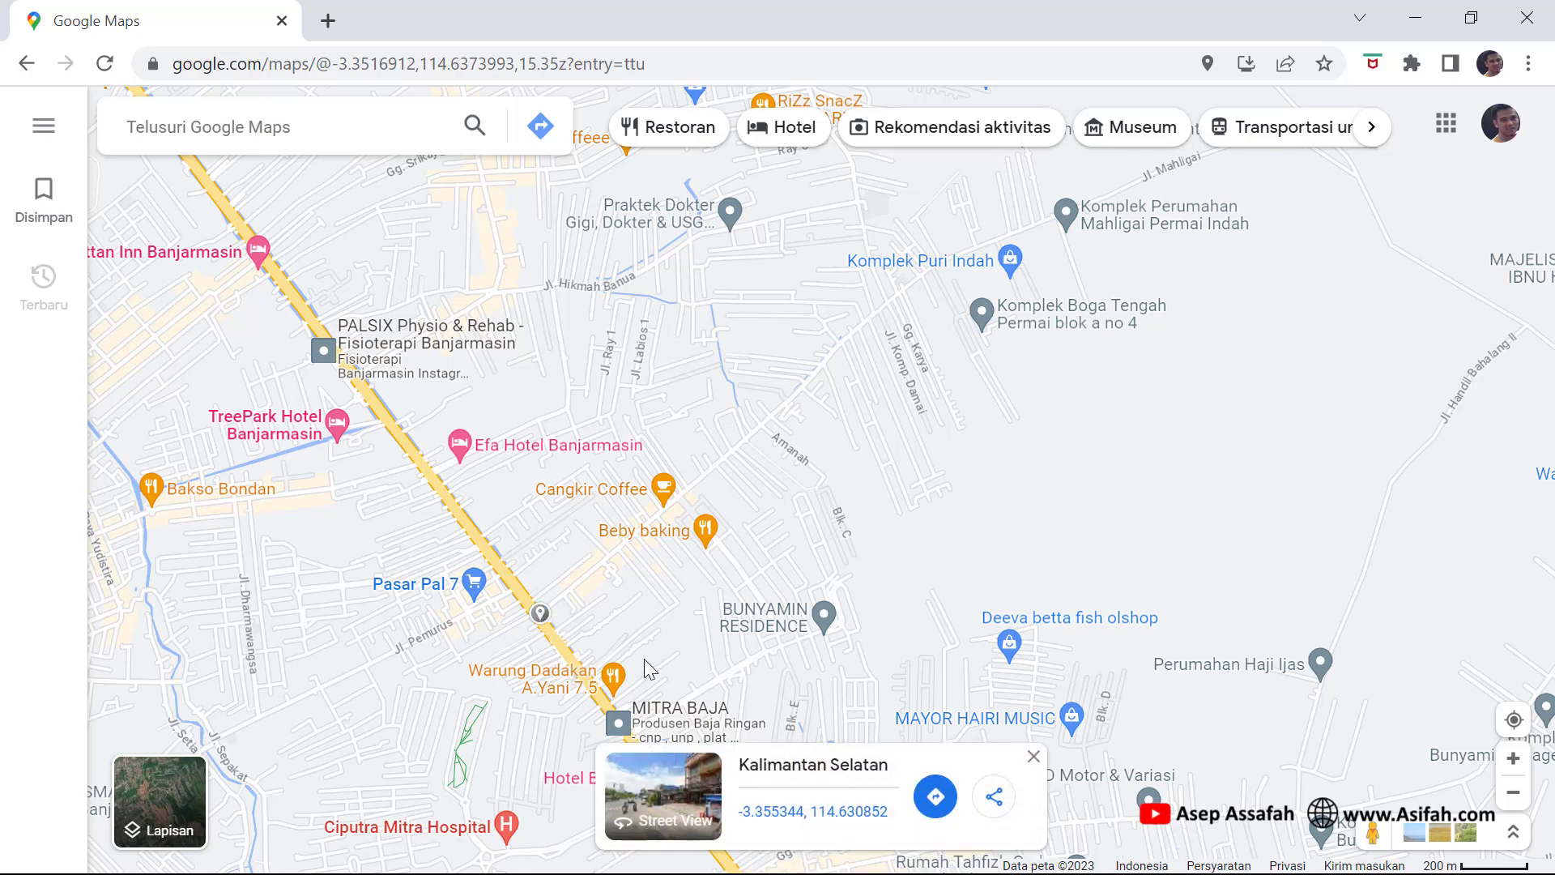
{"action": "left_click", "coordinate": [774, 811]}
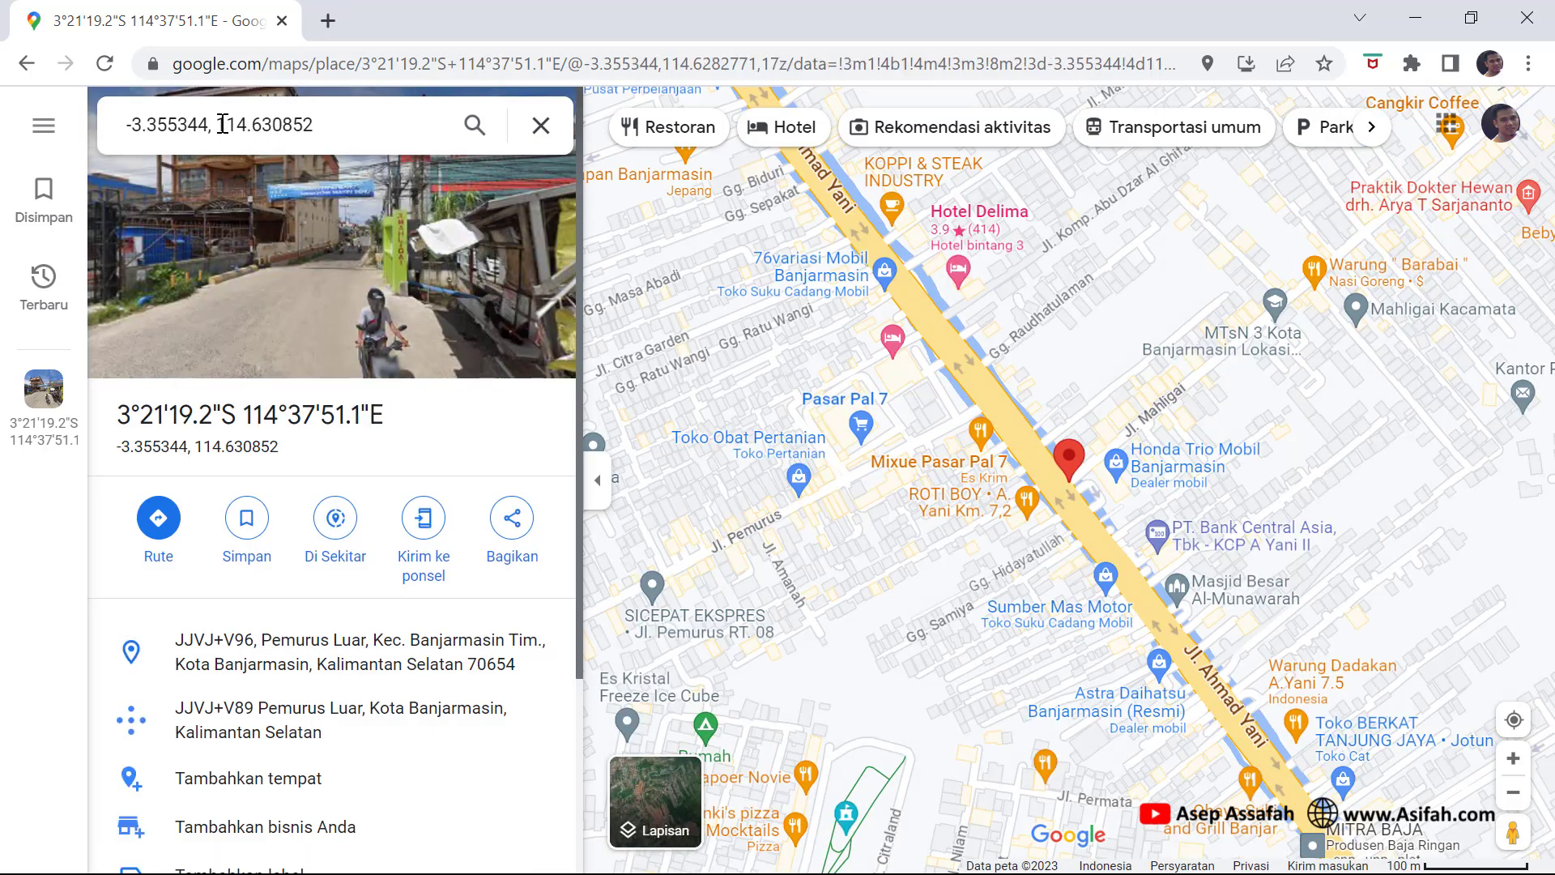
- Copy only the longitude 114.630852 from the point's coordinates and switch back to ArcMap
{"action": "left_click_drag", "start_coordinate": [223, 124], "coordinate": [307, 124]}
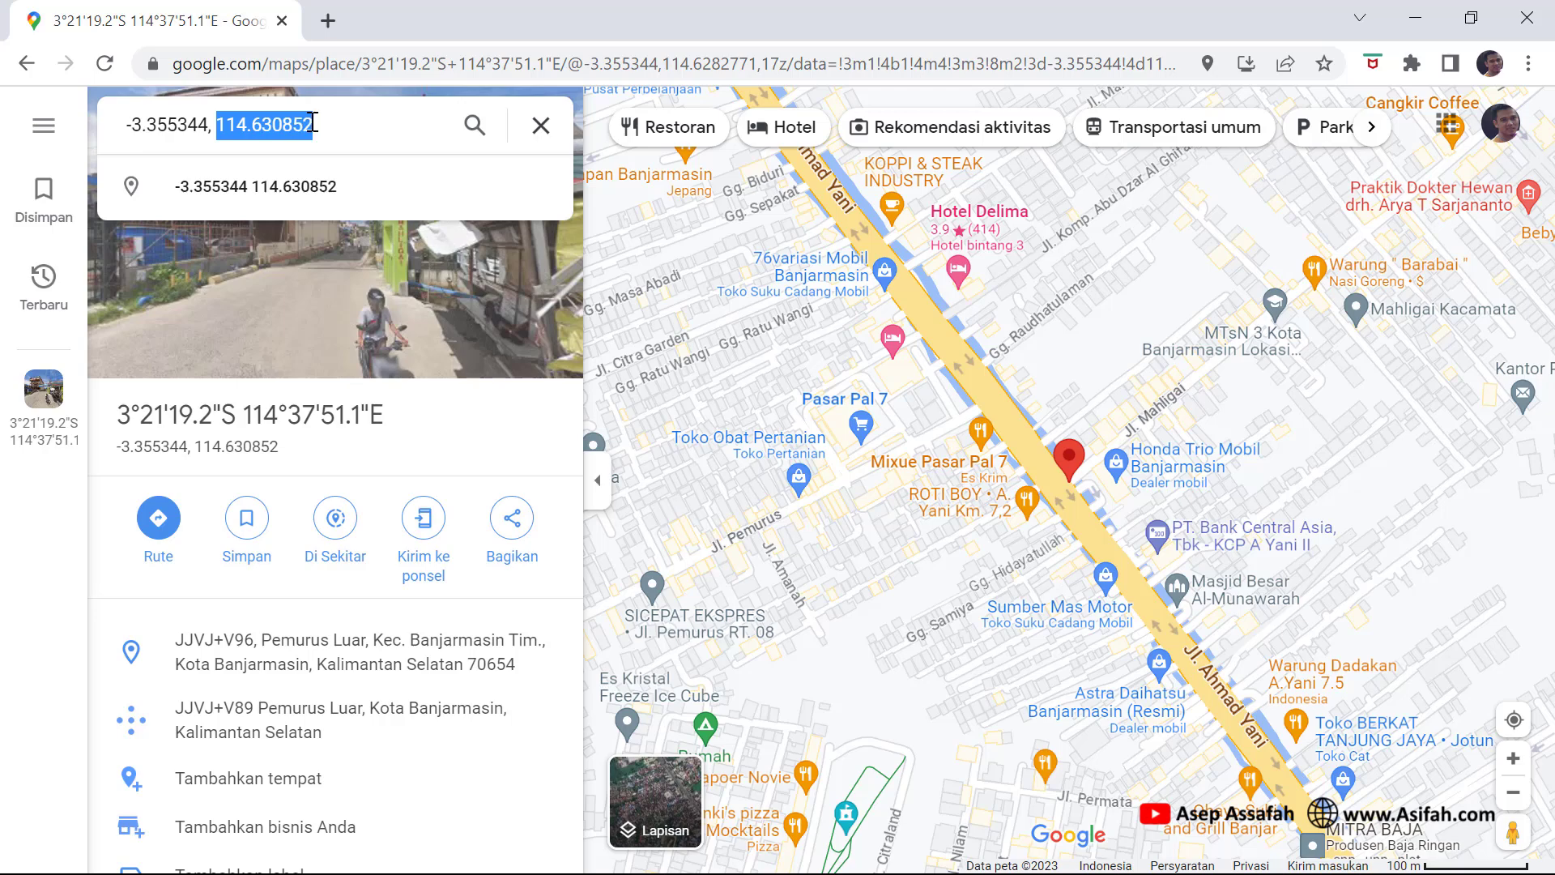
{"action": "right_click", "coordinate": [320, 124]}
{"action": "left_click", "coordinate": [348, 212]}
{"action": "left_click", "coordinate": [1415, 18]}
{"action": "left_click", "coordinate": [864, 850]}
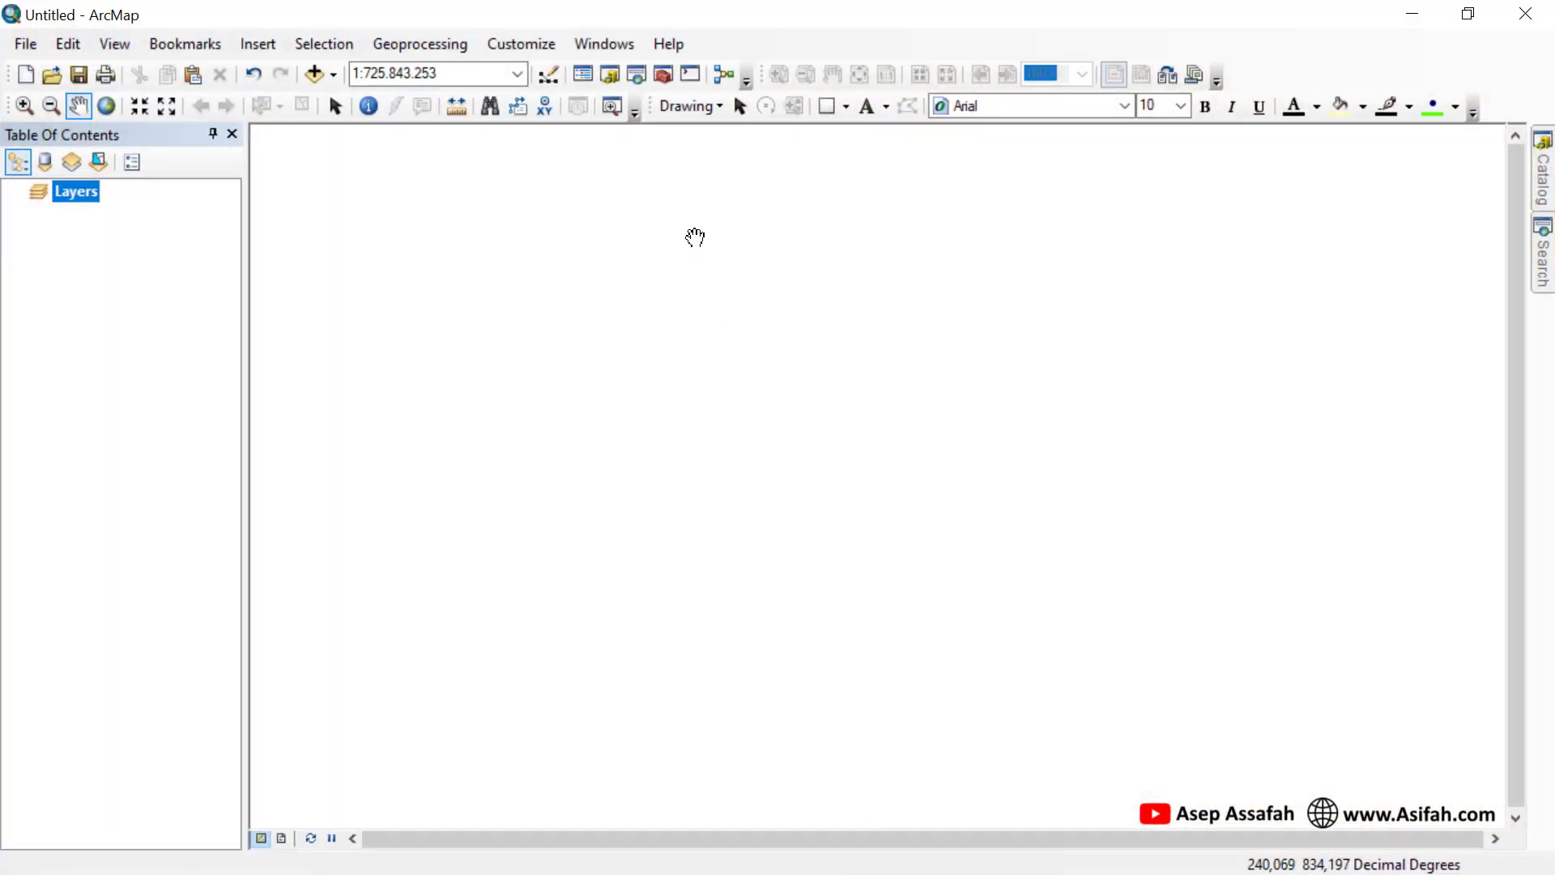
- Open Go To XY and enter the copied longitude with a decimal comma as 114,630852
{"action": "left_click", "coordinate": [546, 106]}
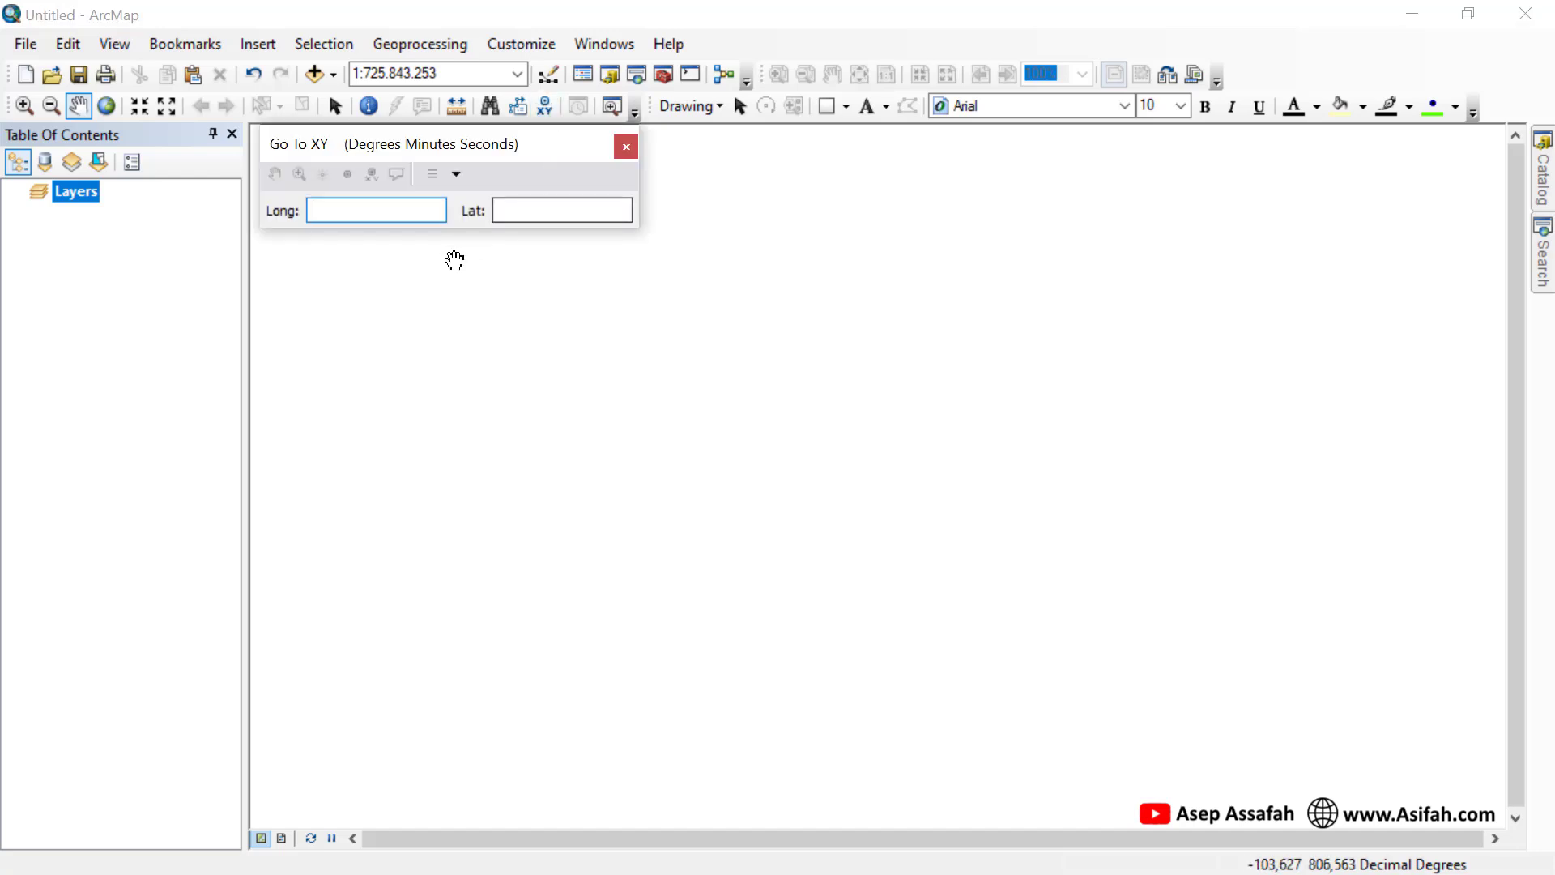
{"action": "right_click", "coordinate": [328, 207]}
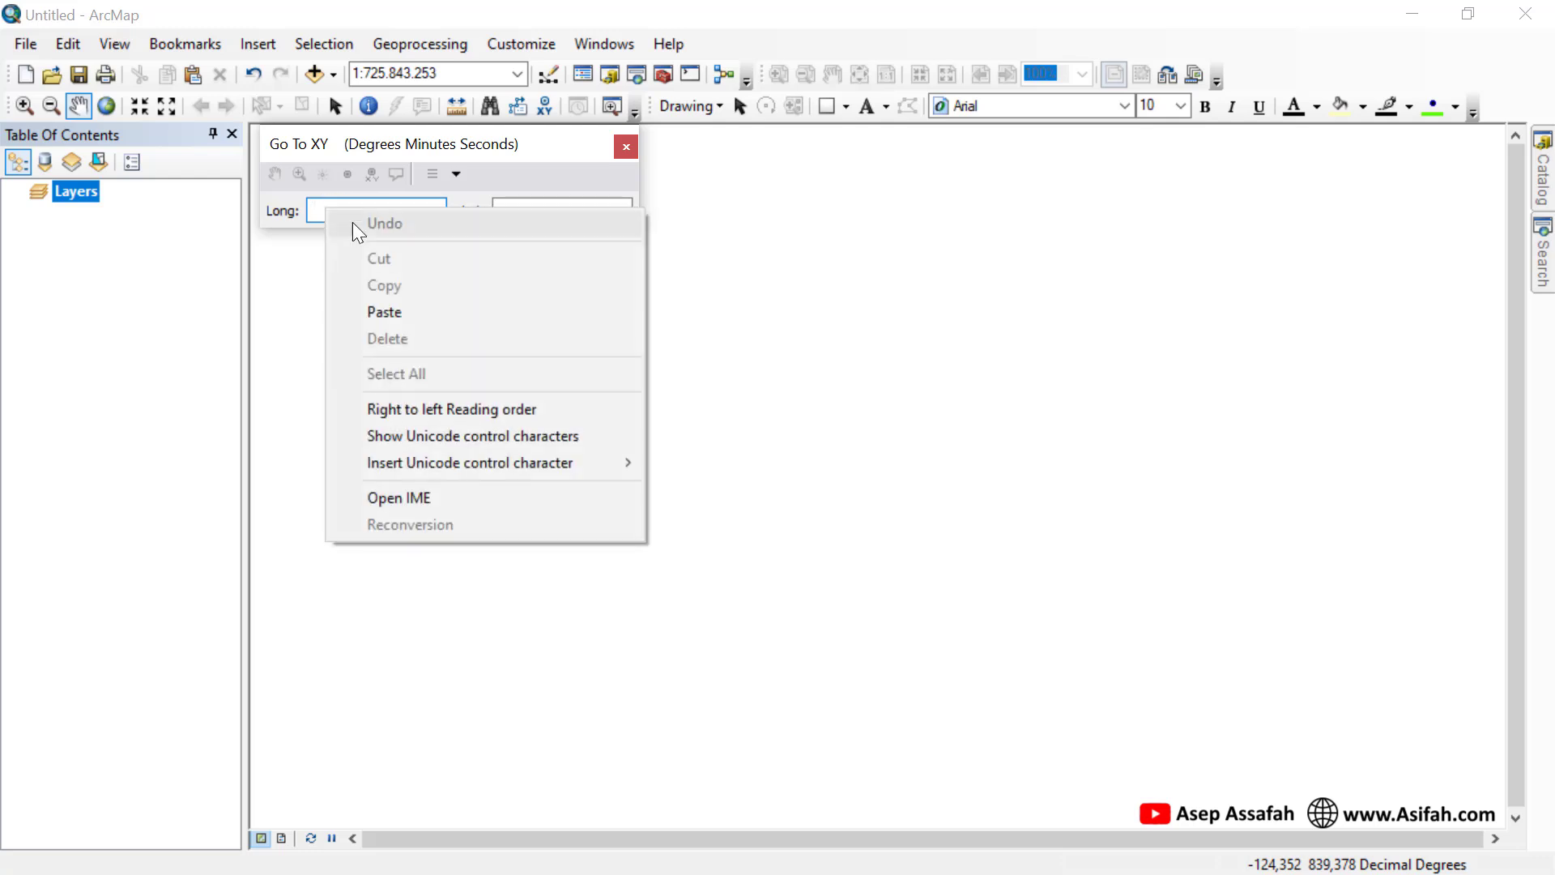
{"action": "left_click", "coordinate": [392, 308]}
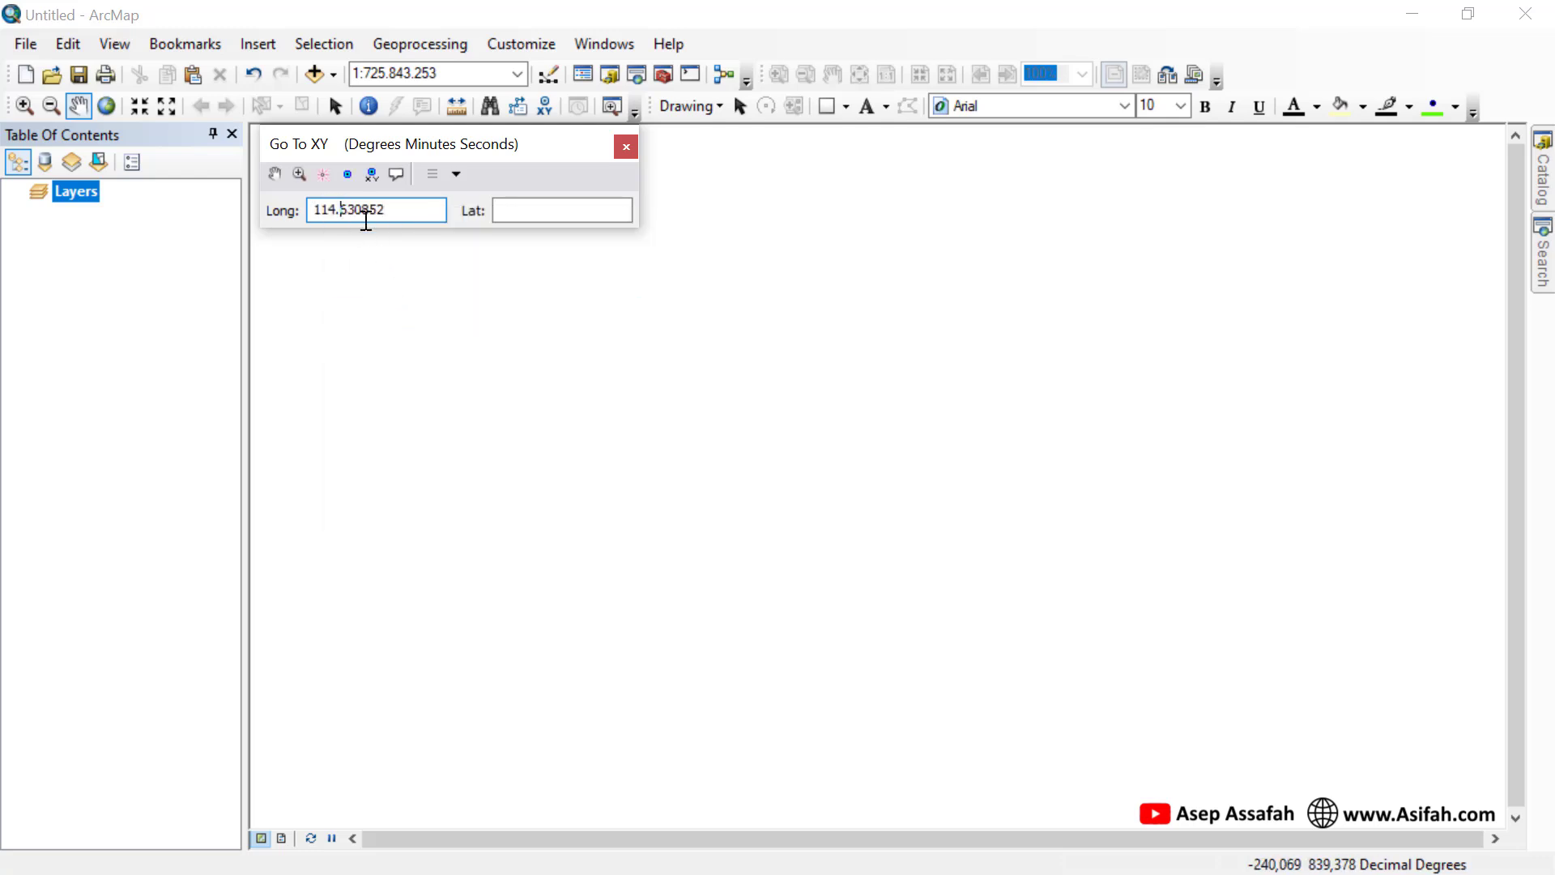
{"action": "key", "text": "BackSpace"}
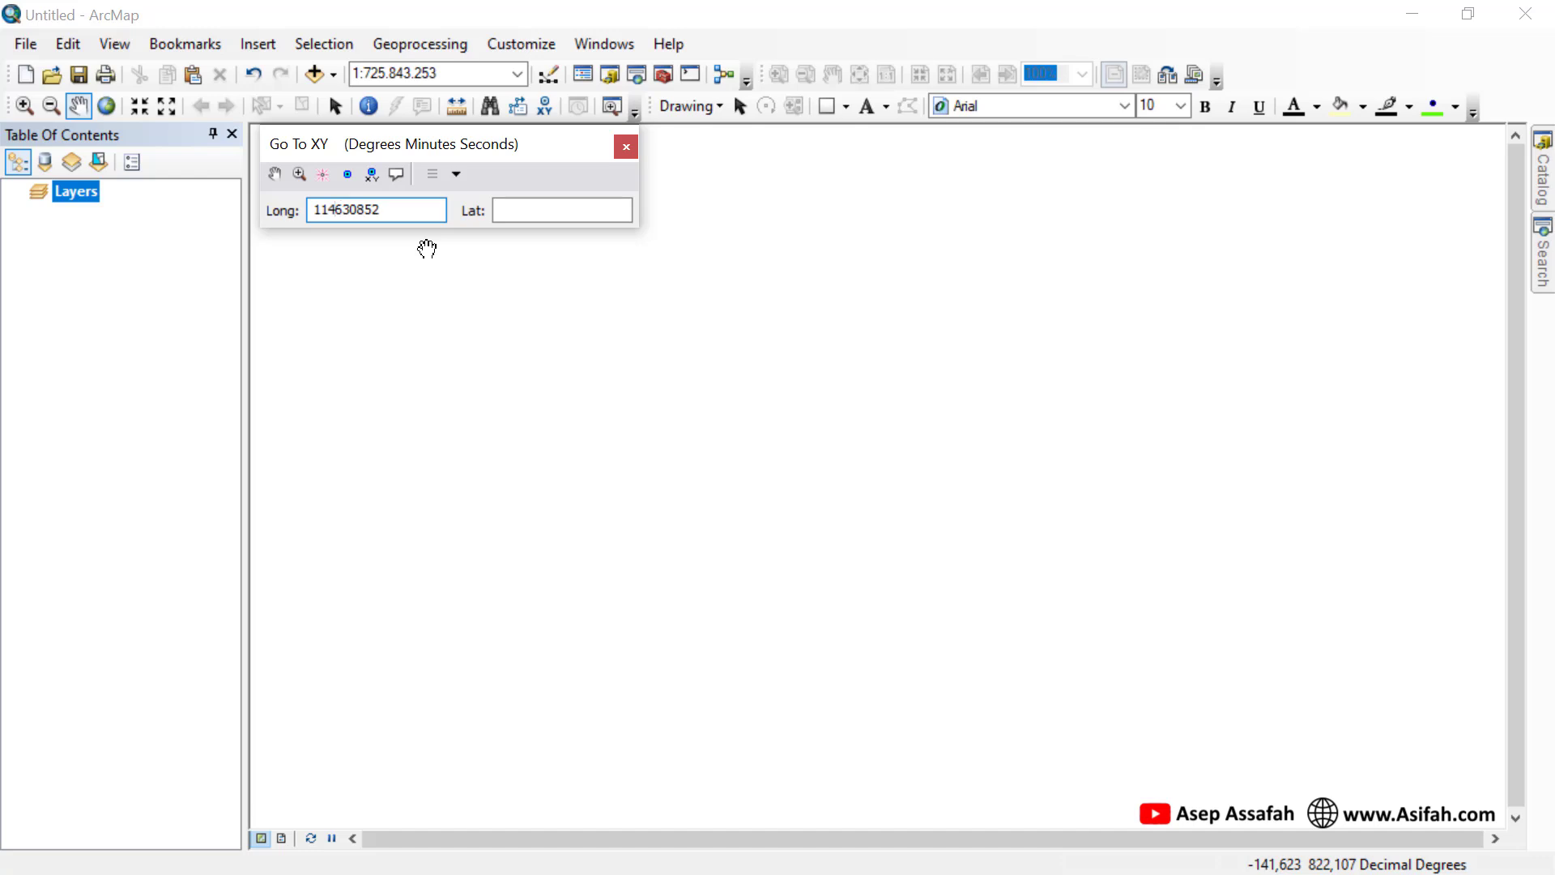
{"action": "type", "text": ","}
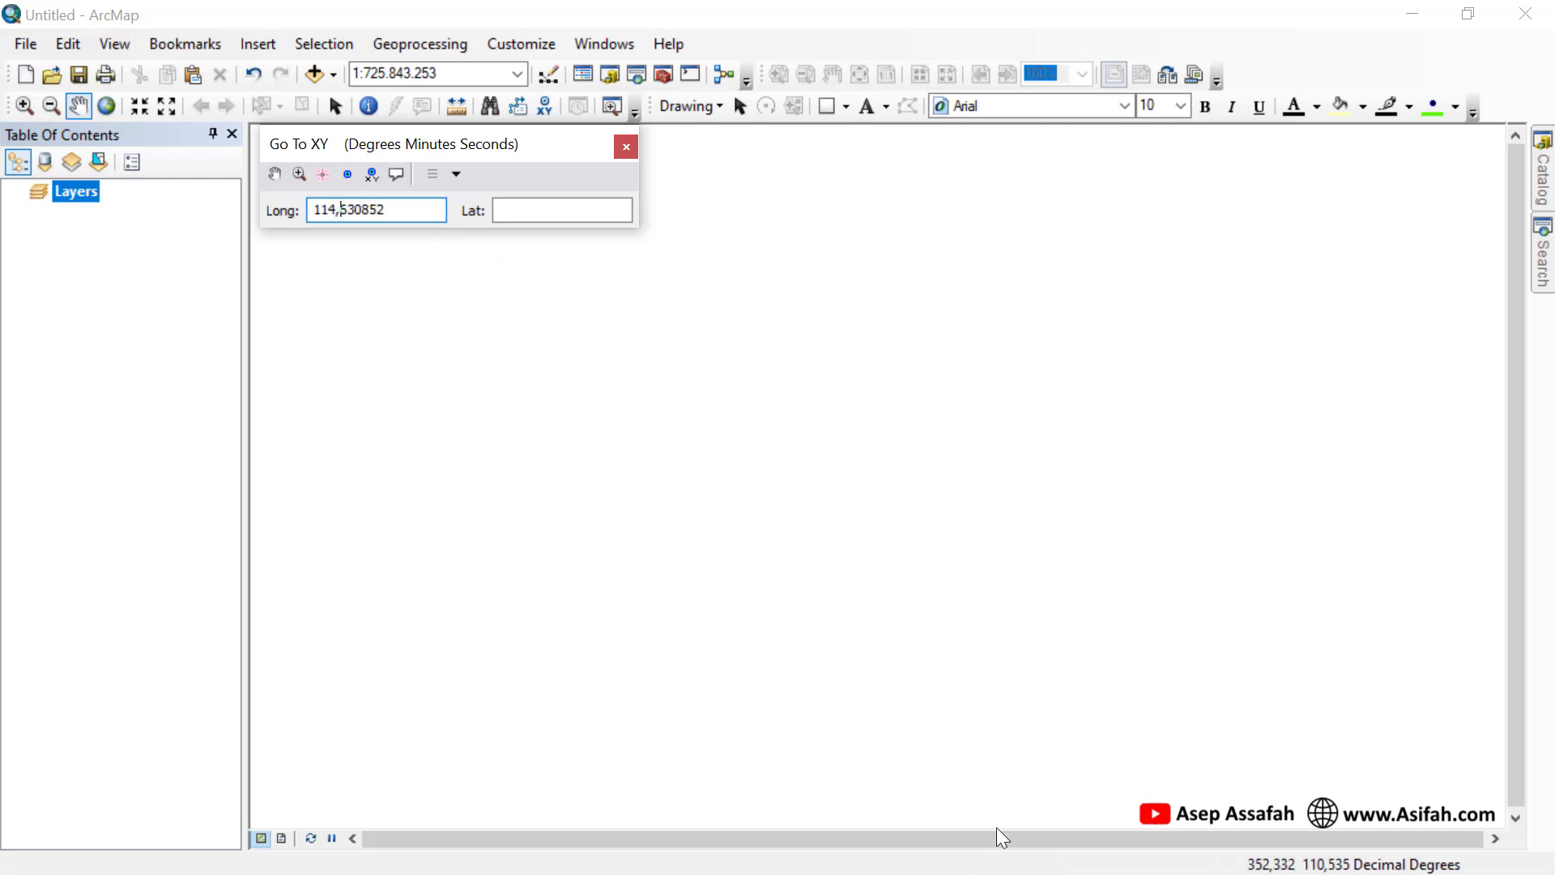
- Switch to Google Maps, copy only the latitude -3.355344 from the point's coordinates and return to ArcMap
{"action": "left_click", "coordinate": [1413, 13]}
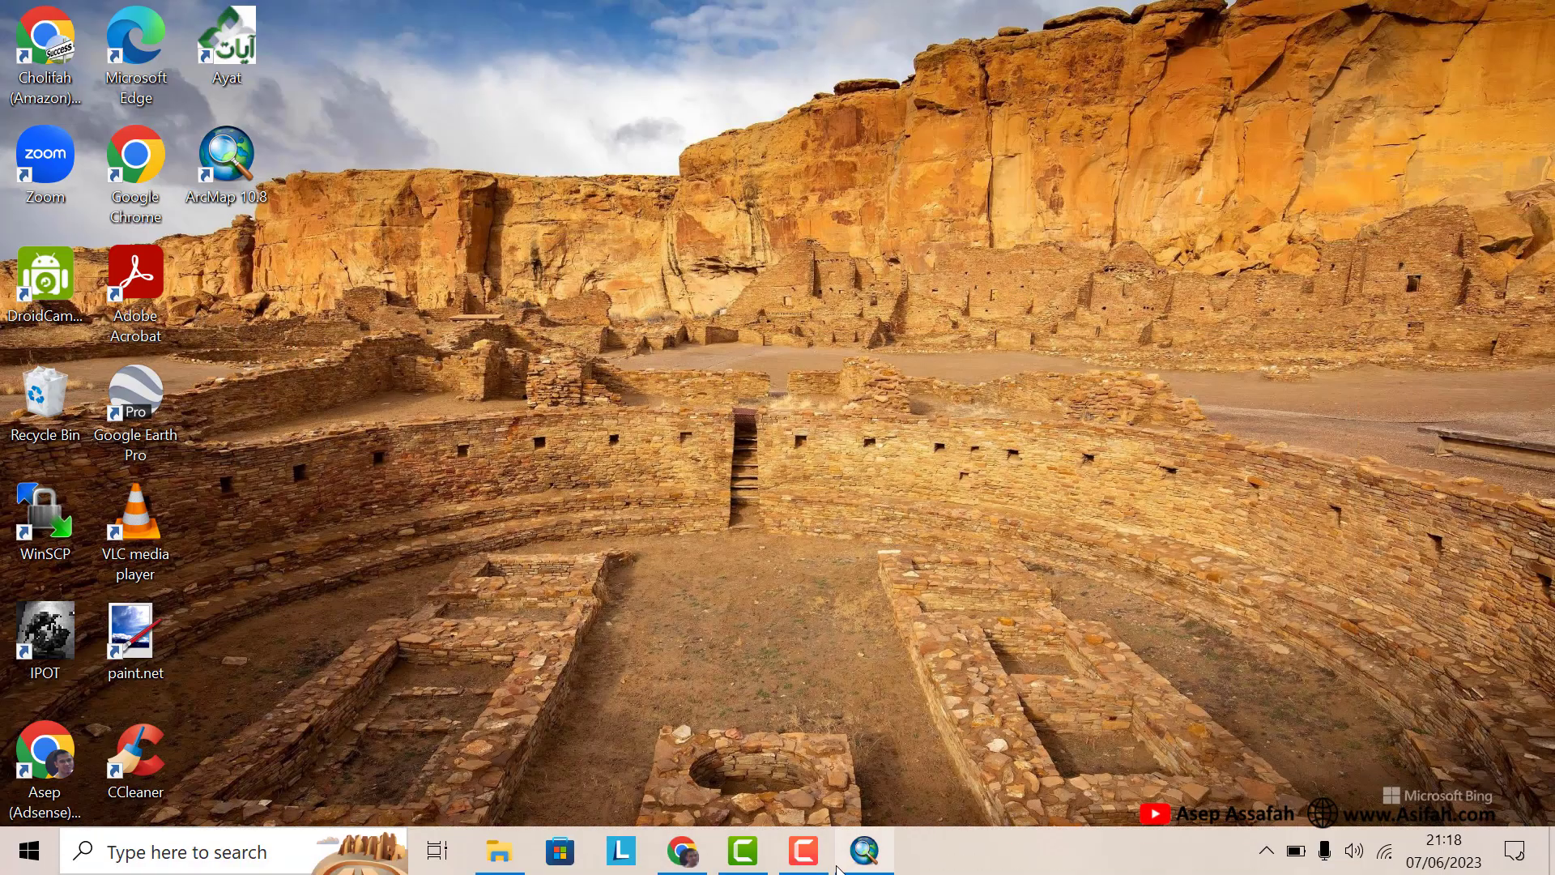
{"action": "left_click", "coordinate": [683, 850]}
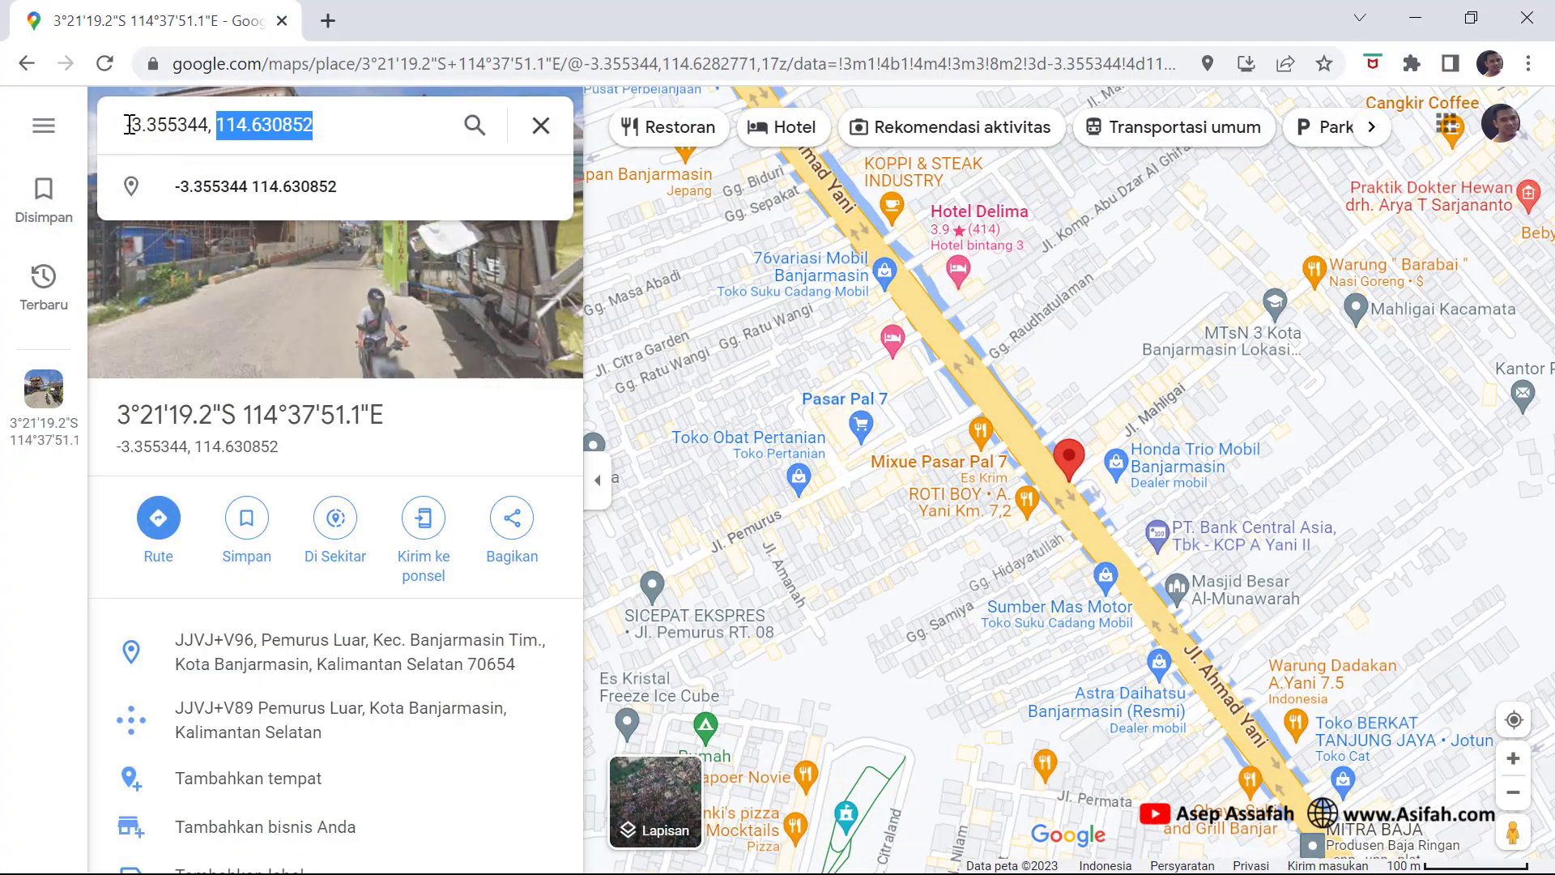
{"action": "left_click_drag", "start_coordinate": [130, 124], "coordinate": [209, 120]}
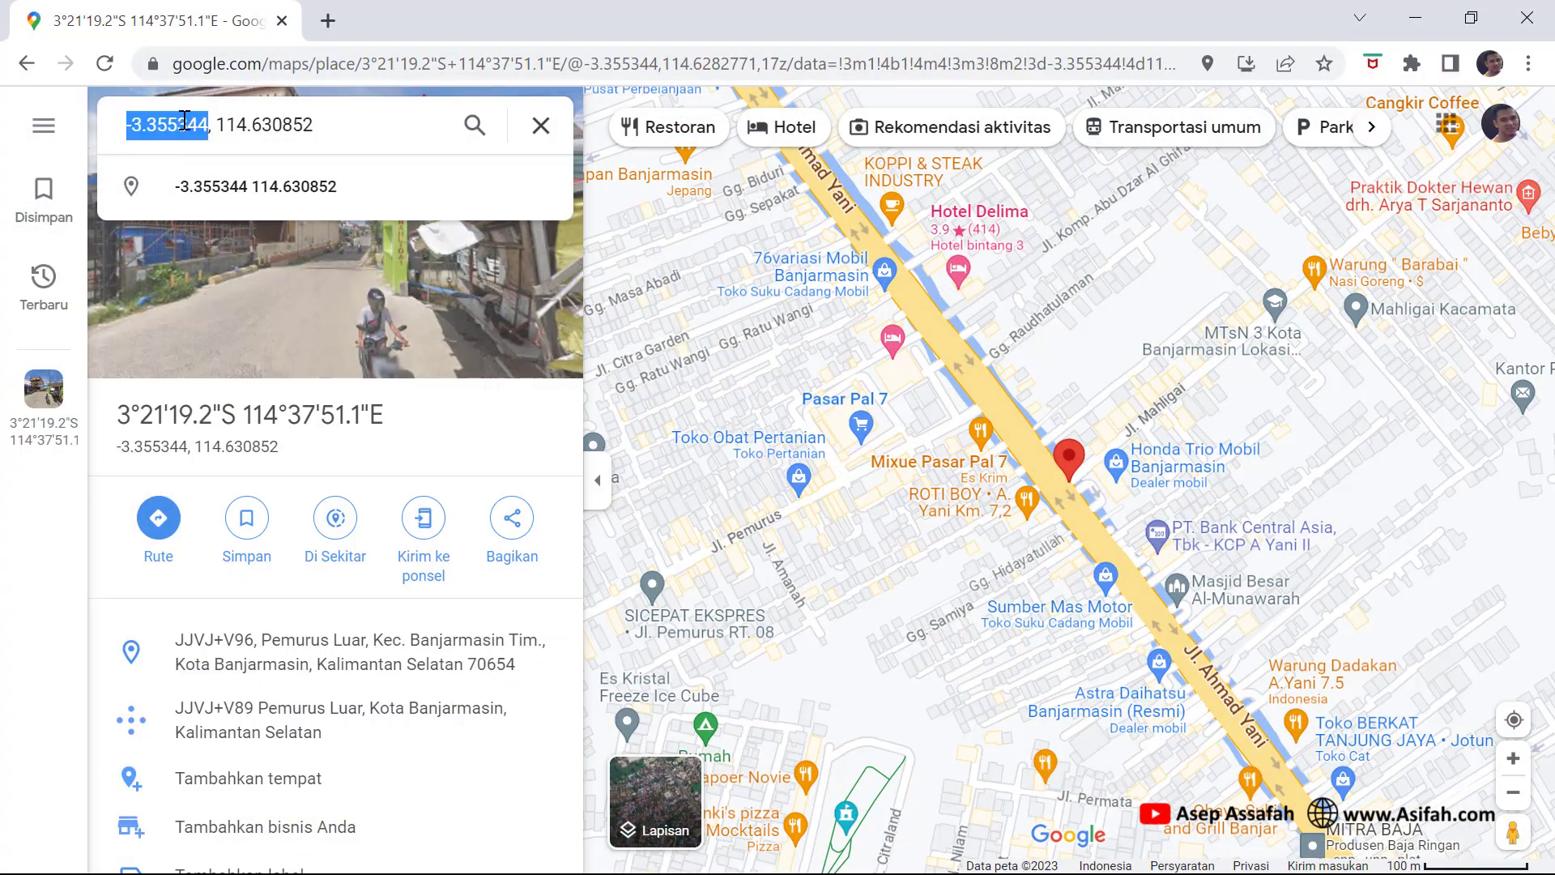
{"action": "right_click", "coordinate": [185, 120]}
{"action": "left_click", "coordinate": [241, 211]}
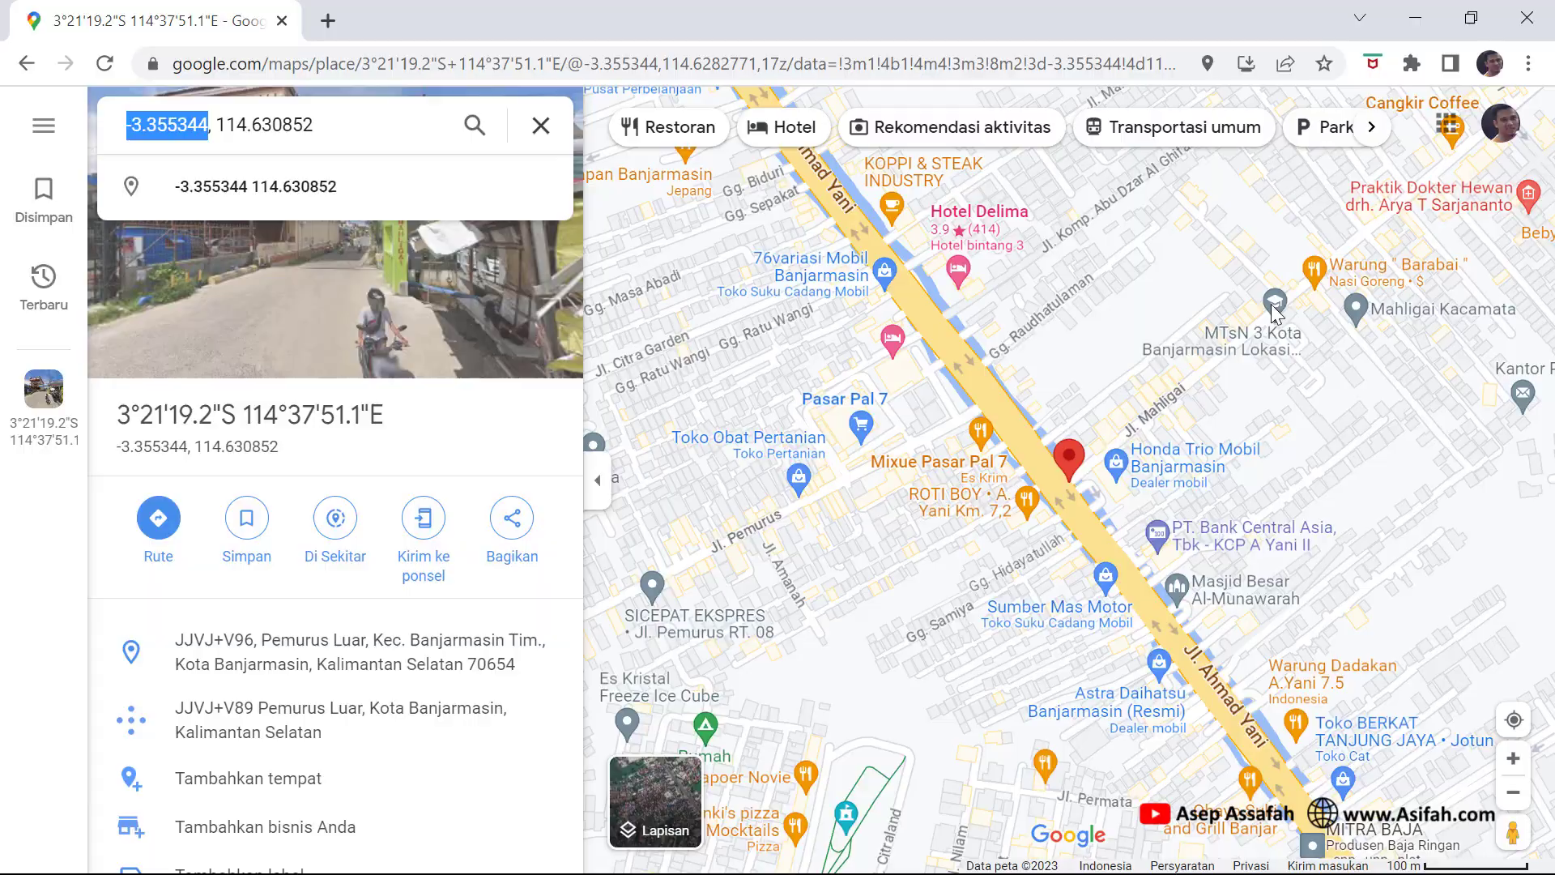
{"action": "left_click", "coordinate": [1415, 18]}
{"action": "left_click", "coordinate": [853, 856]}
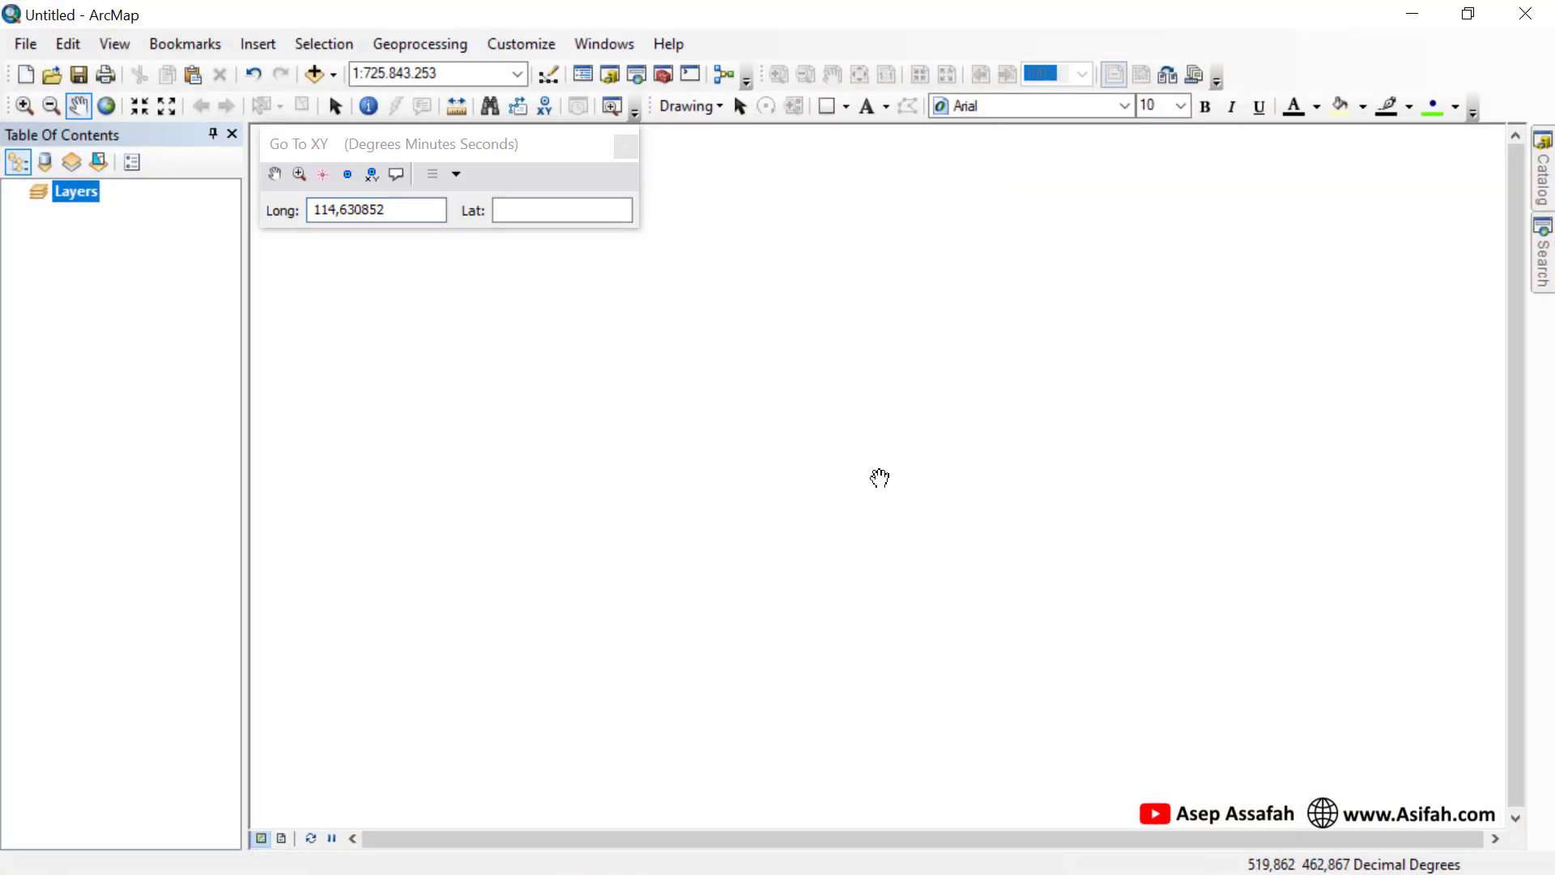
- Enter the copied latitude with a decimal comma as -3,355344 in Go To XY and add a point at the specified coordinates
{"action": "right_click", "coordinate": [530, 212]}
{"action": "left_click", "coordinate": [582, 311]}
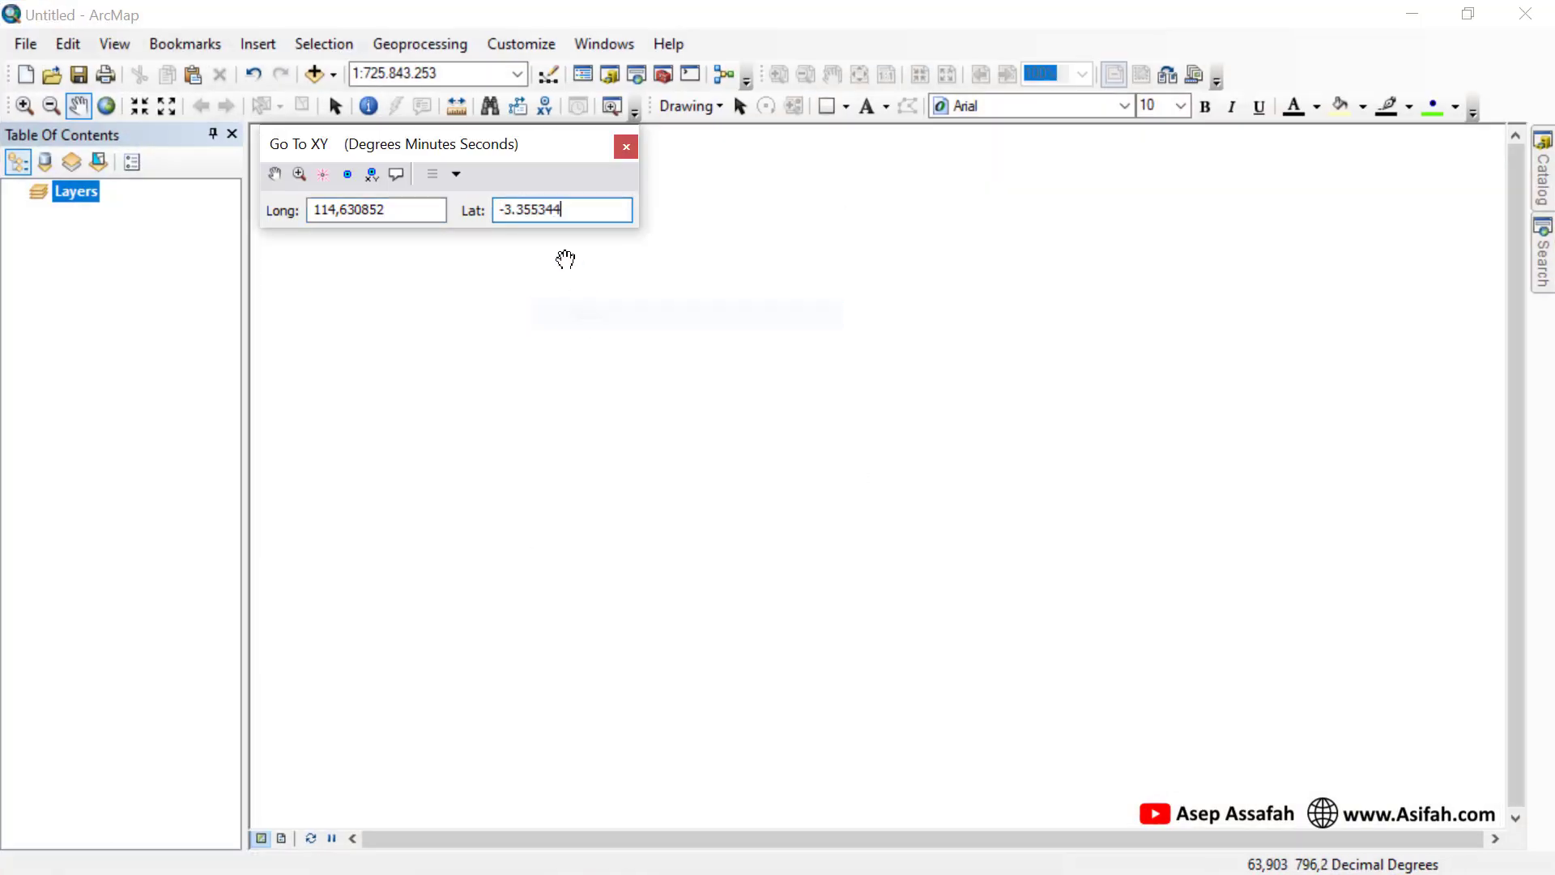
{"action": "left_click", "coordinate": [518, 212]}
{"action": "key", "text": "BackSpace"}
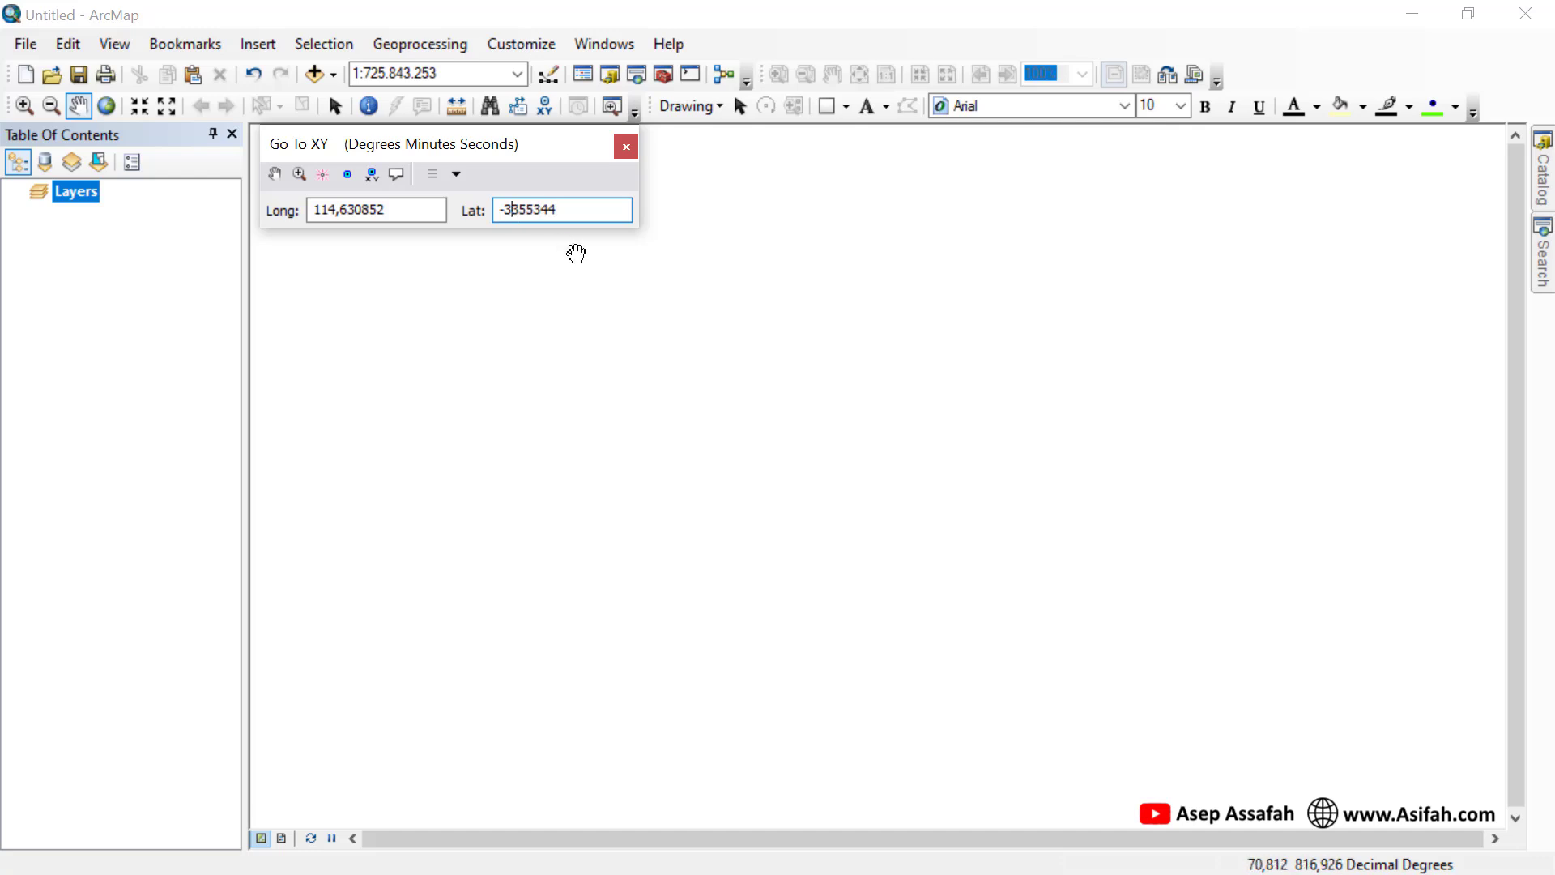
{"action": "type", "text": ","}
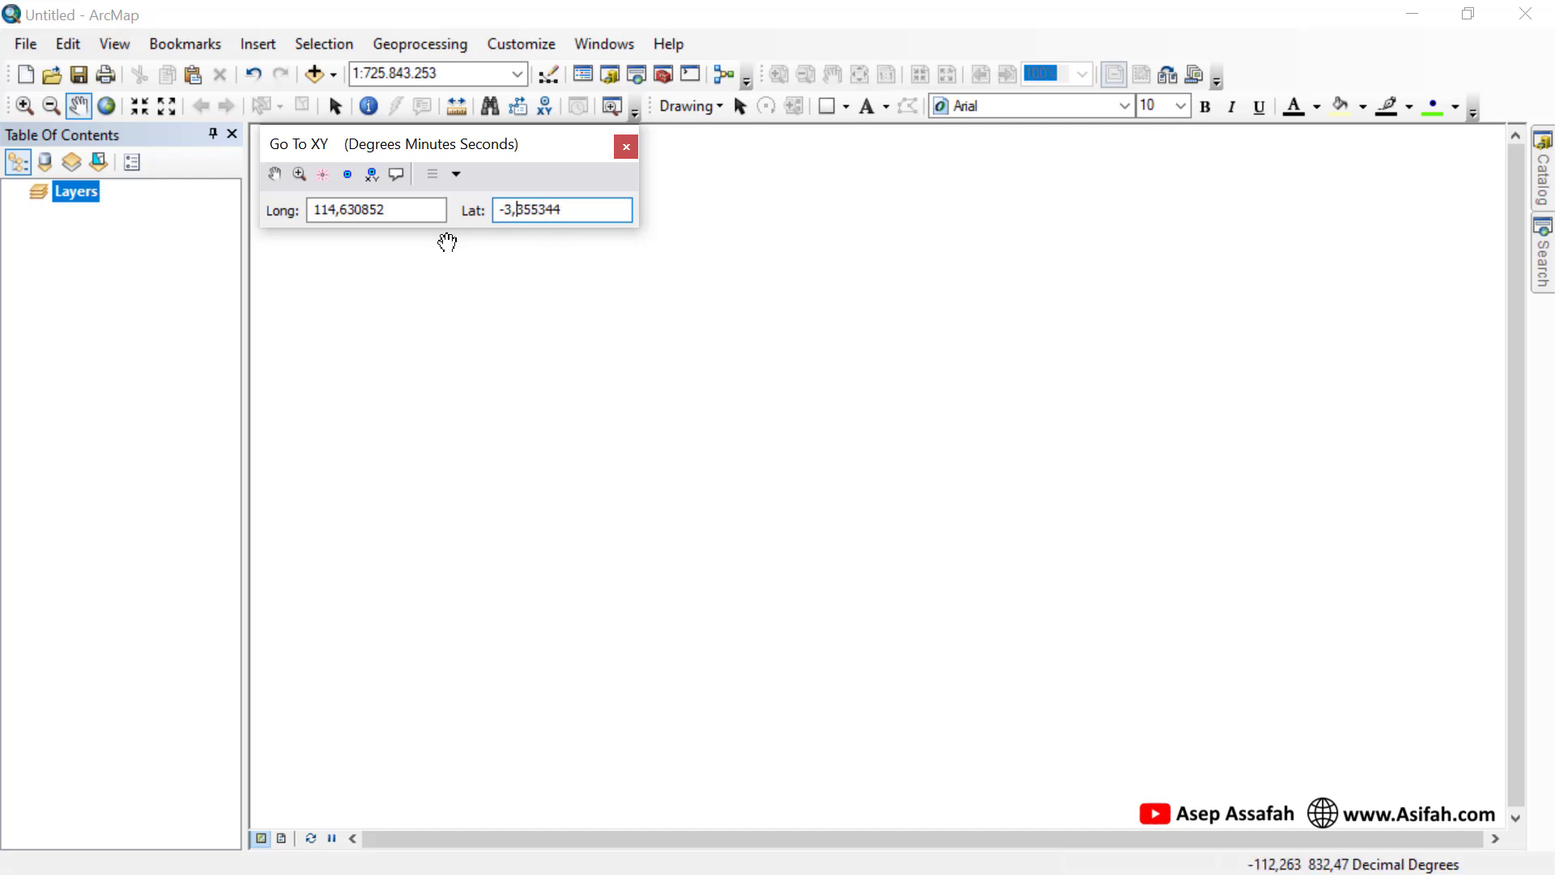
{"action": "left_click", "coordinate": [350, 175]}
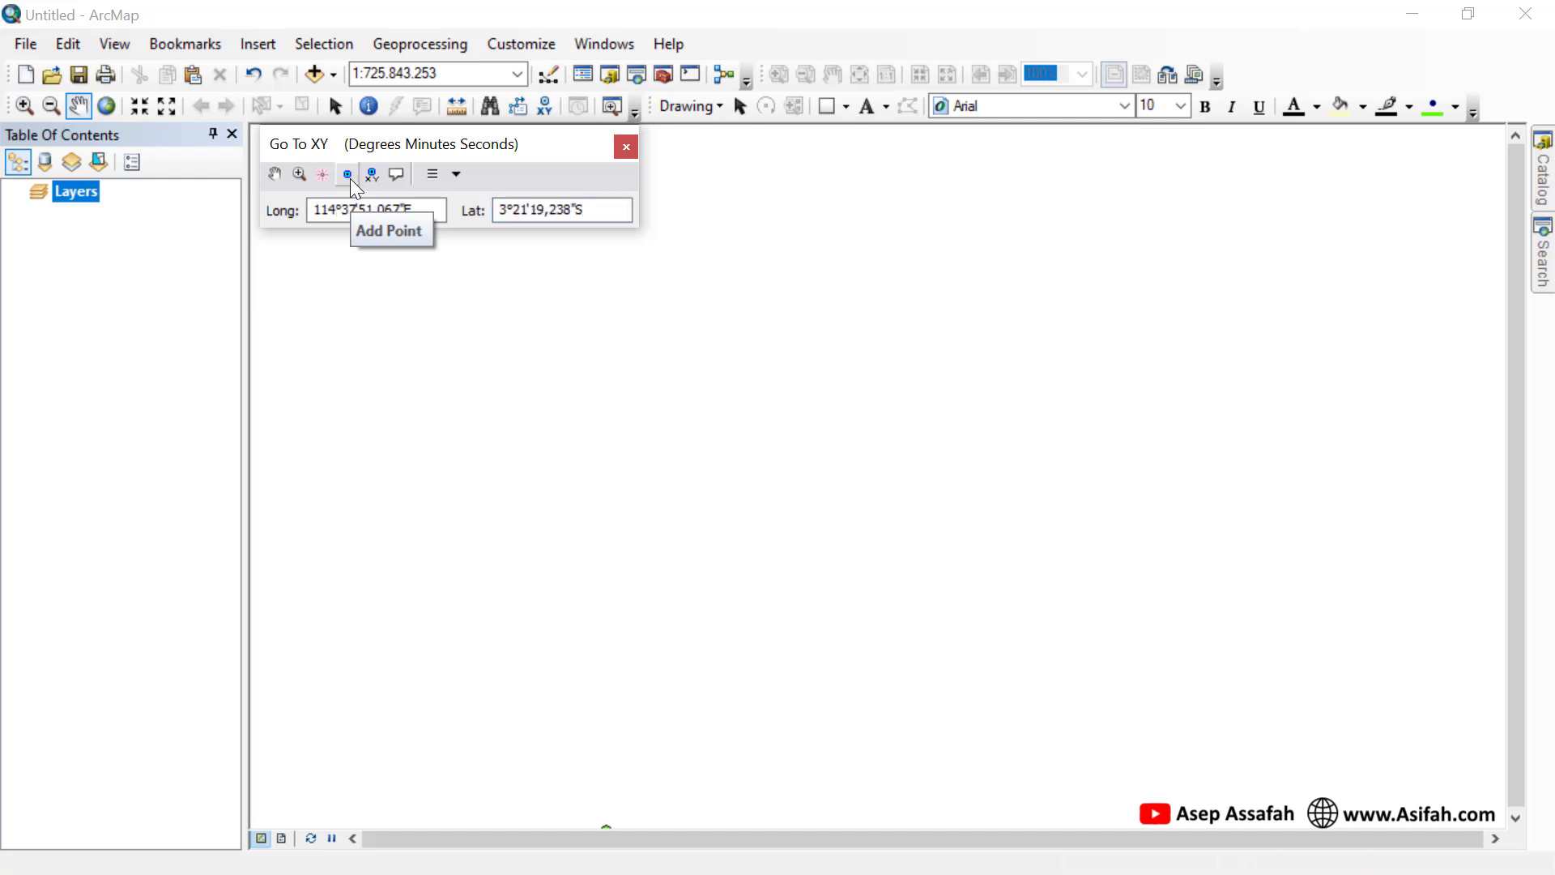
{"action": "left_click", "coordinate": [298, 173]}
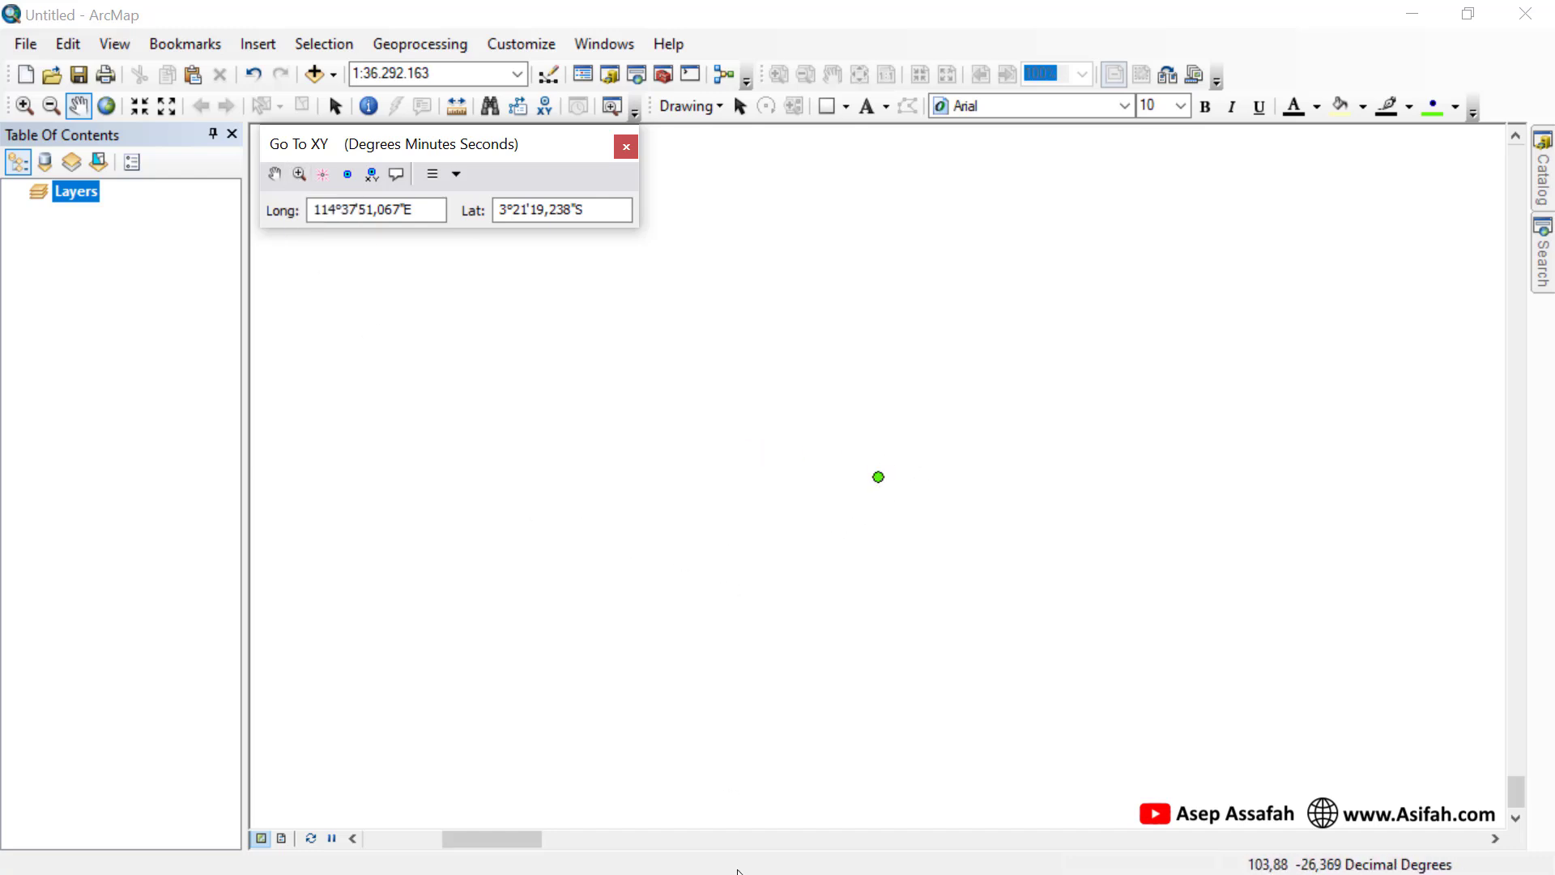
- Switch to Google Maps, bring the area around Cangkir Coffee into view and clear the previous coordinate search with its pin
{"action": "left_click", "coordinate": [1411, 13]}
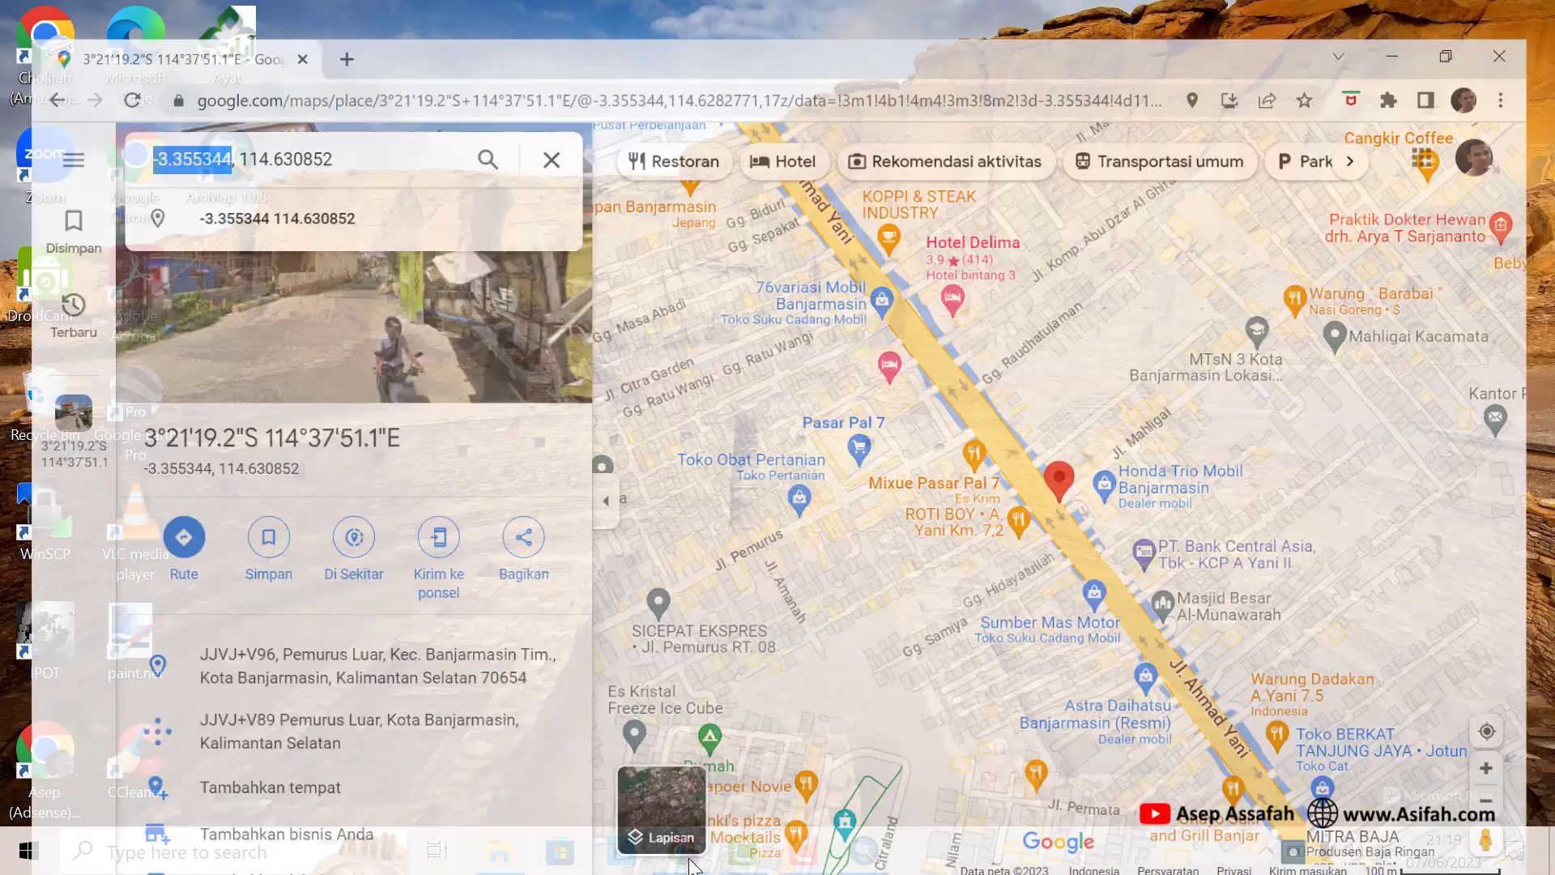
{"action": "left_click", "coordinate": [682, 850]}
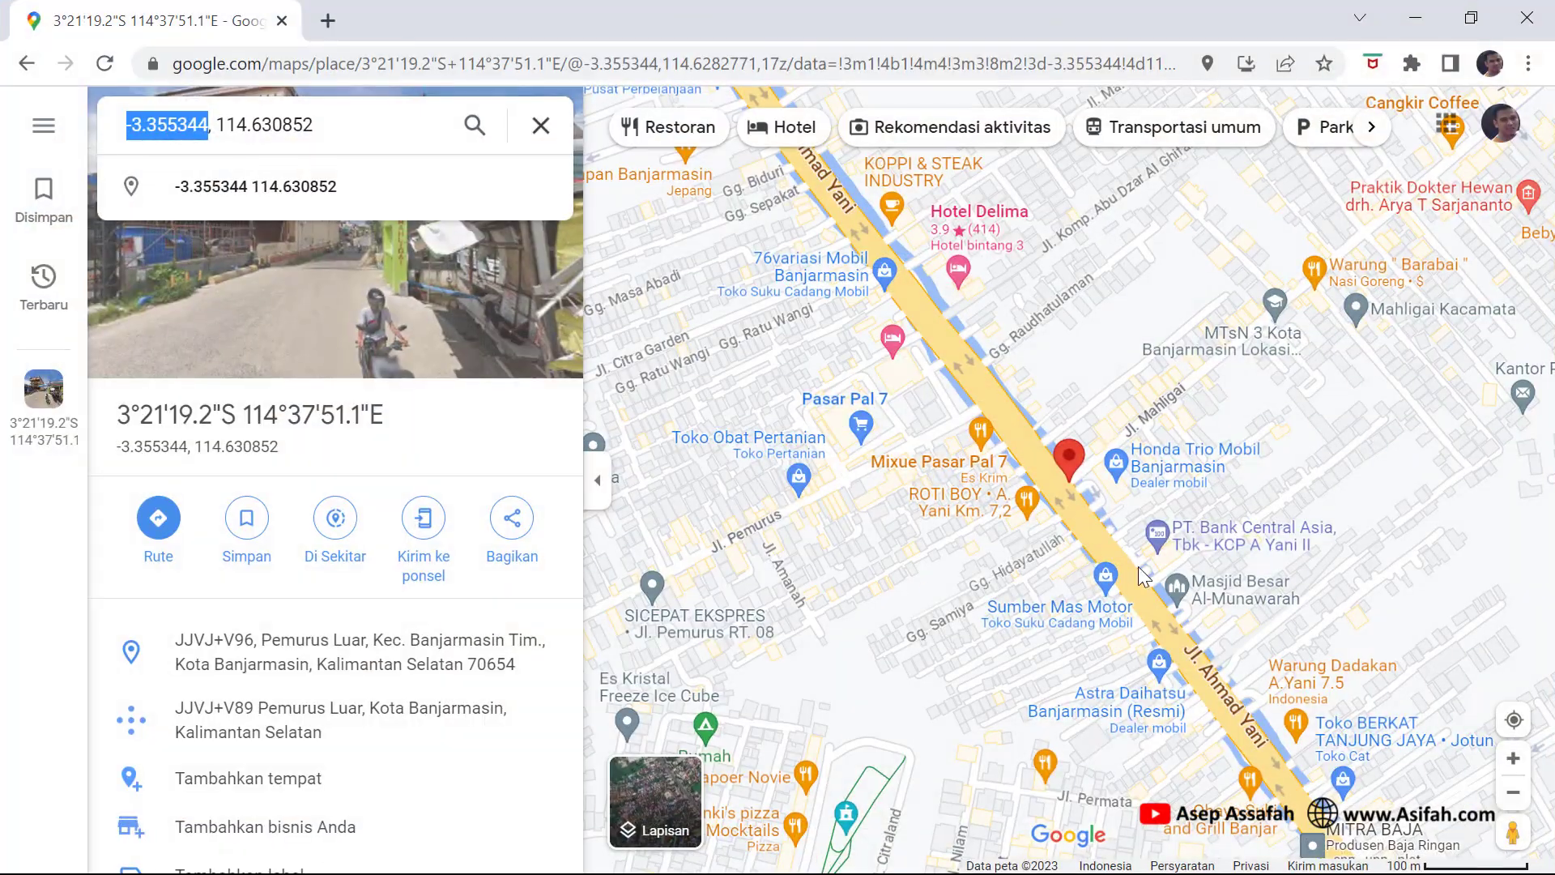
{"action": "left_click_drag", "start_coordinate": [1211, 457], "coordinate": [871, 608]}
{"action": "left_click_drag", "start_coordinate": [1140, 436], "coordinate": [1105, 528]}
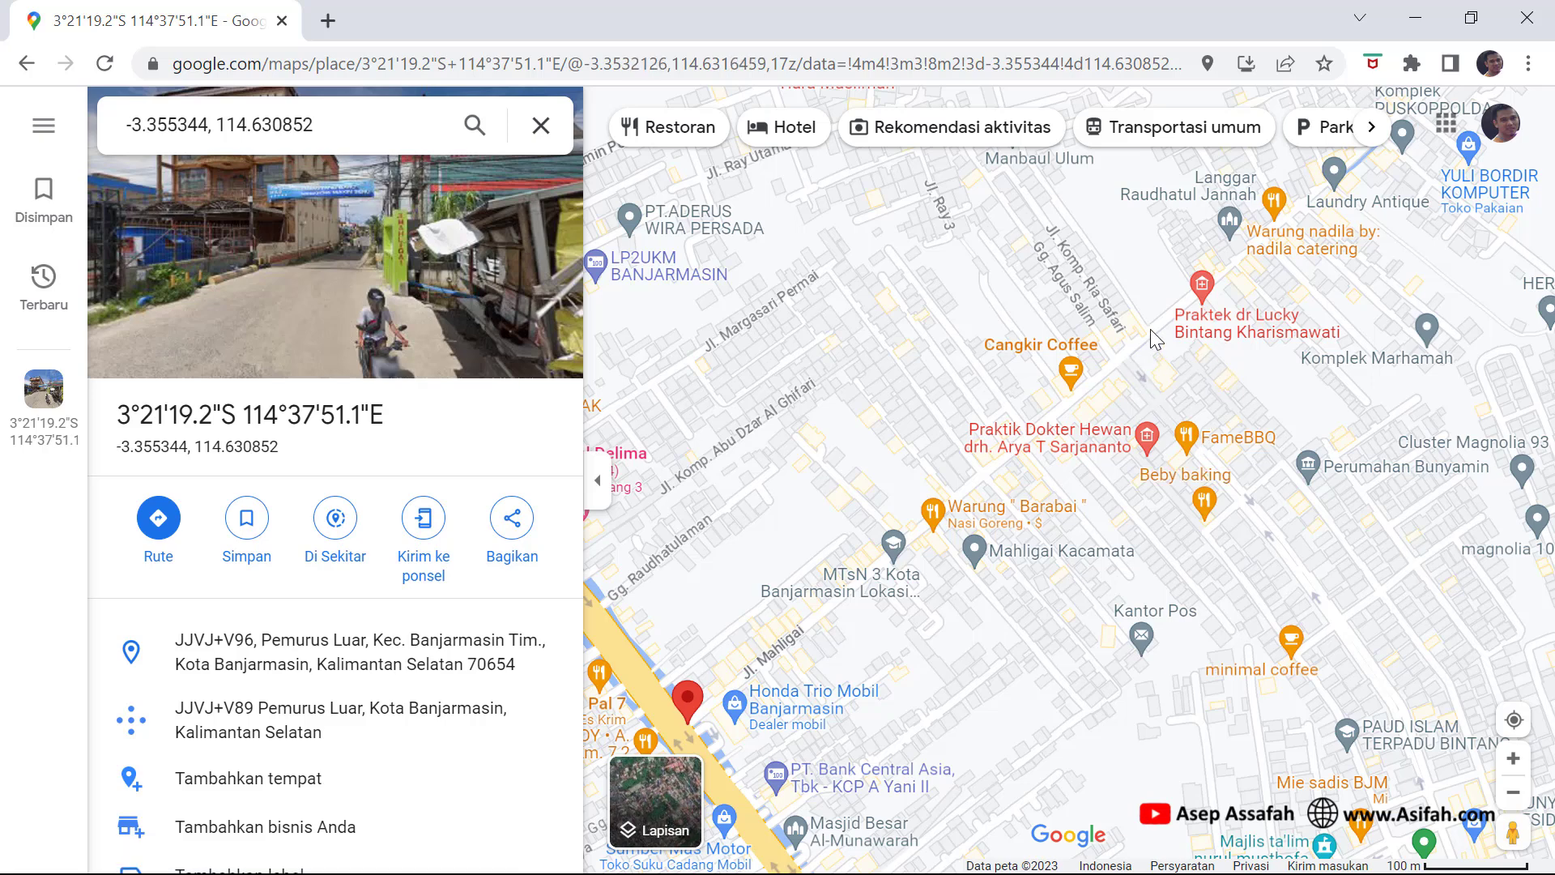
{"action": "key", "text": "Escape"}
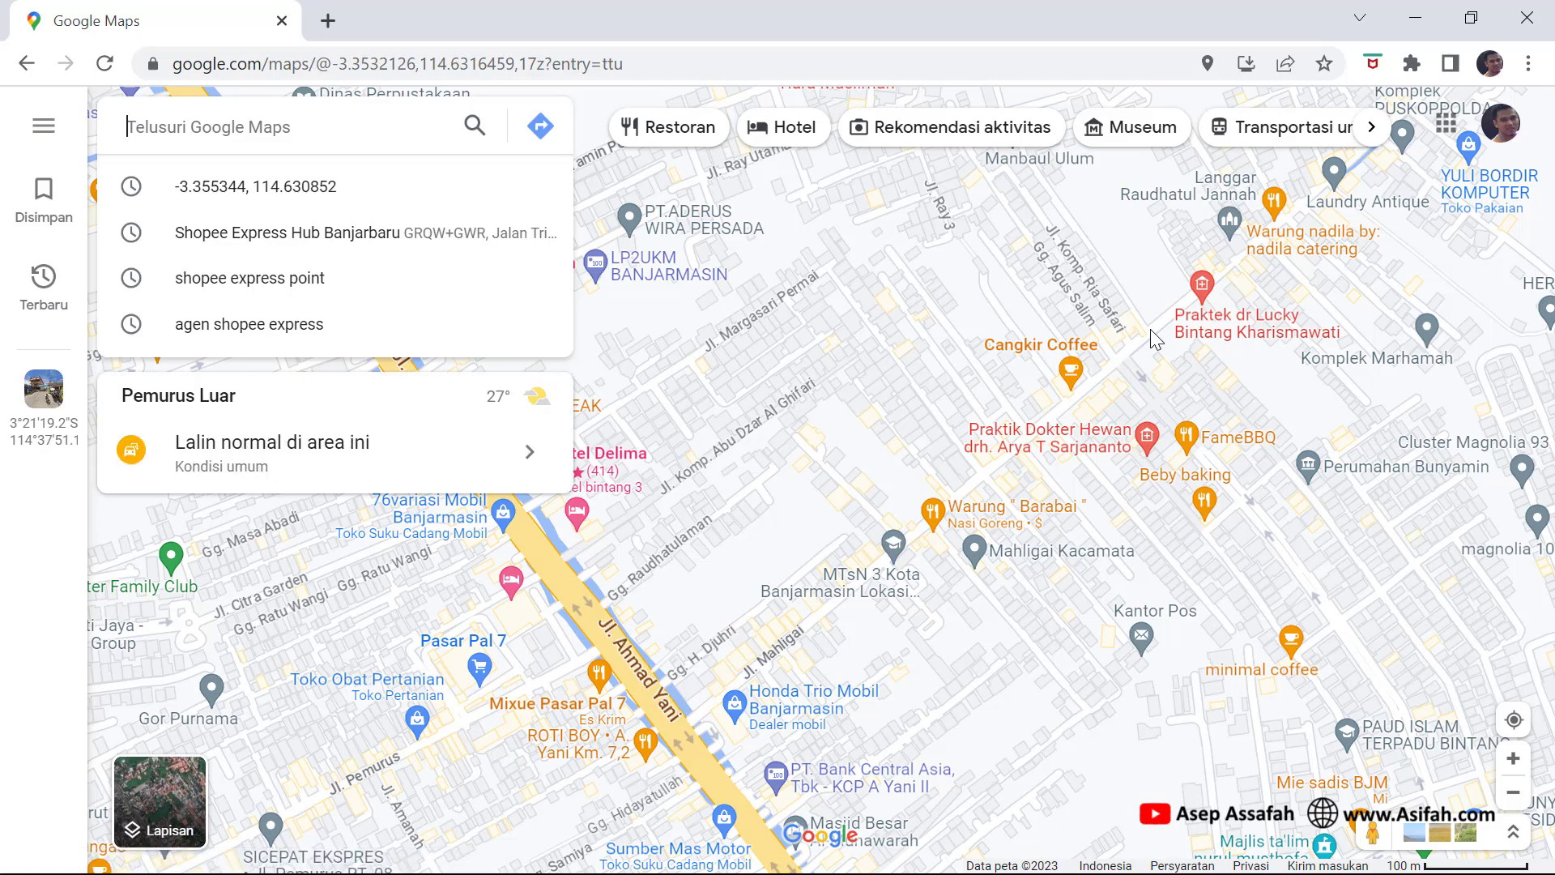
{"action": "key", "text": "Escape"}
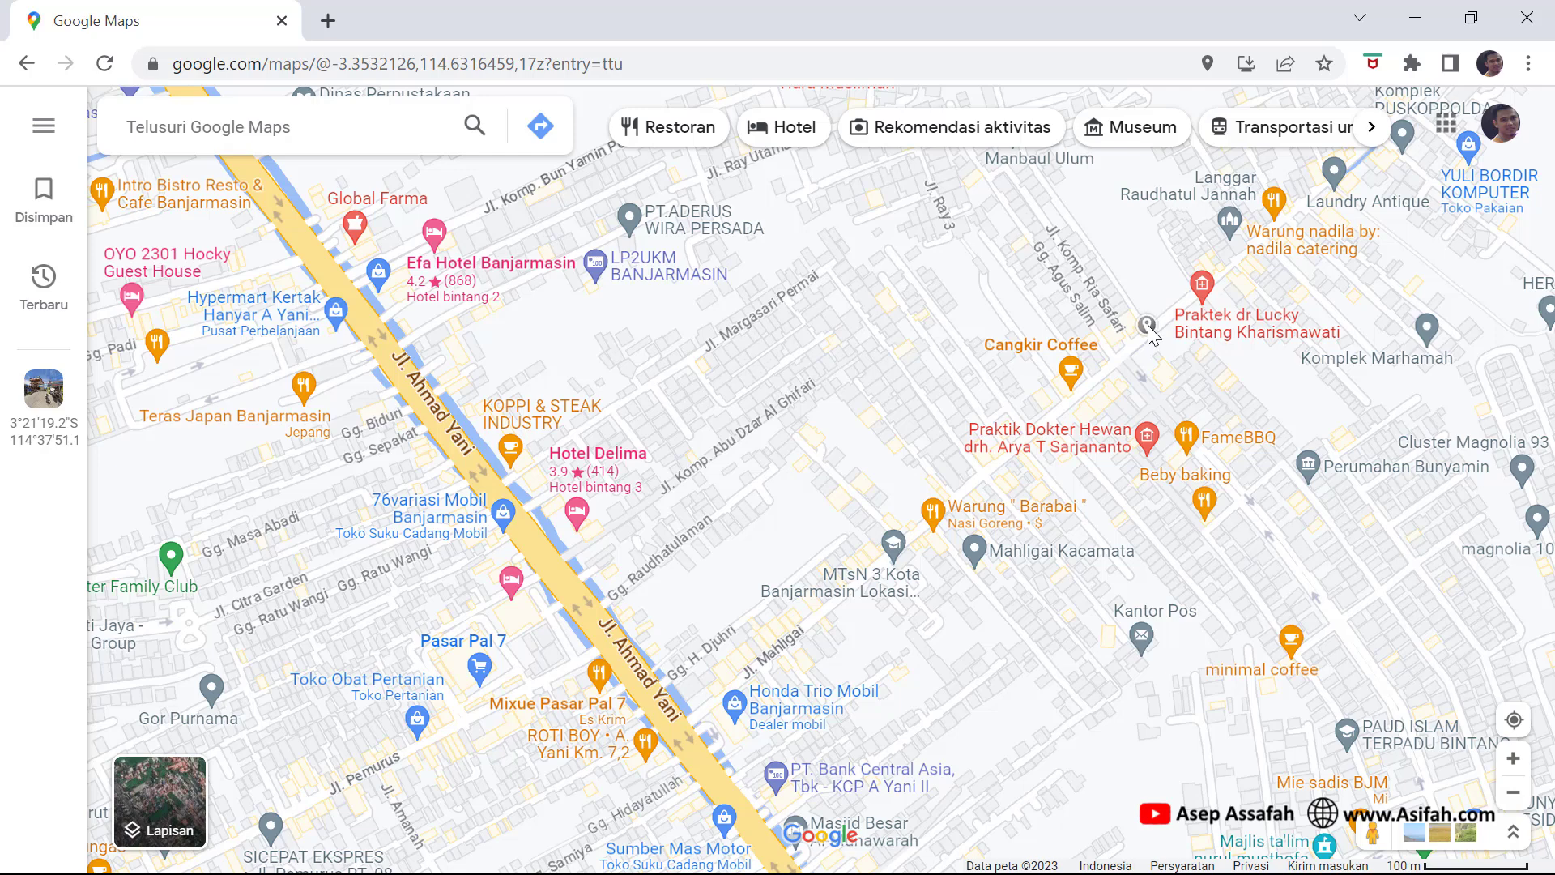
- Pick a map location just northeast of Cangkir Coffee, copy only its longitude 114.634908 and switch to ArcMap
{"action": "left_click", "coordinate": [1149, 331]}
{"action": "left_click", "coordinate": [835, 843]}
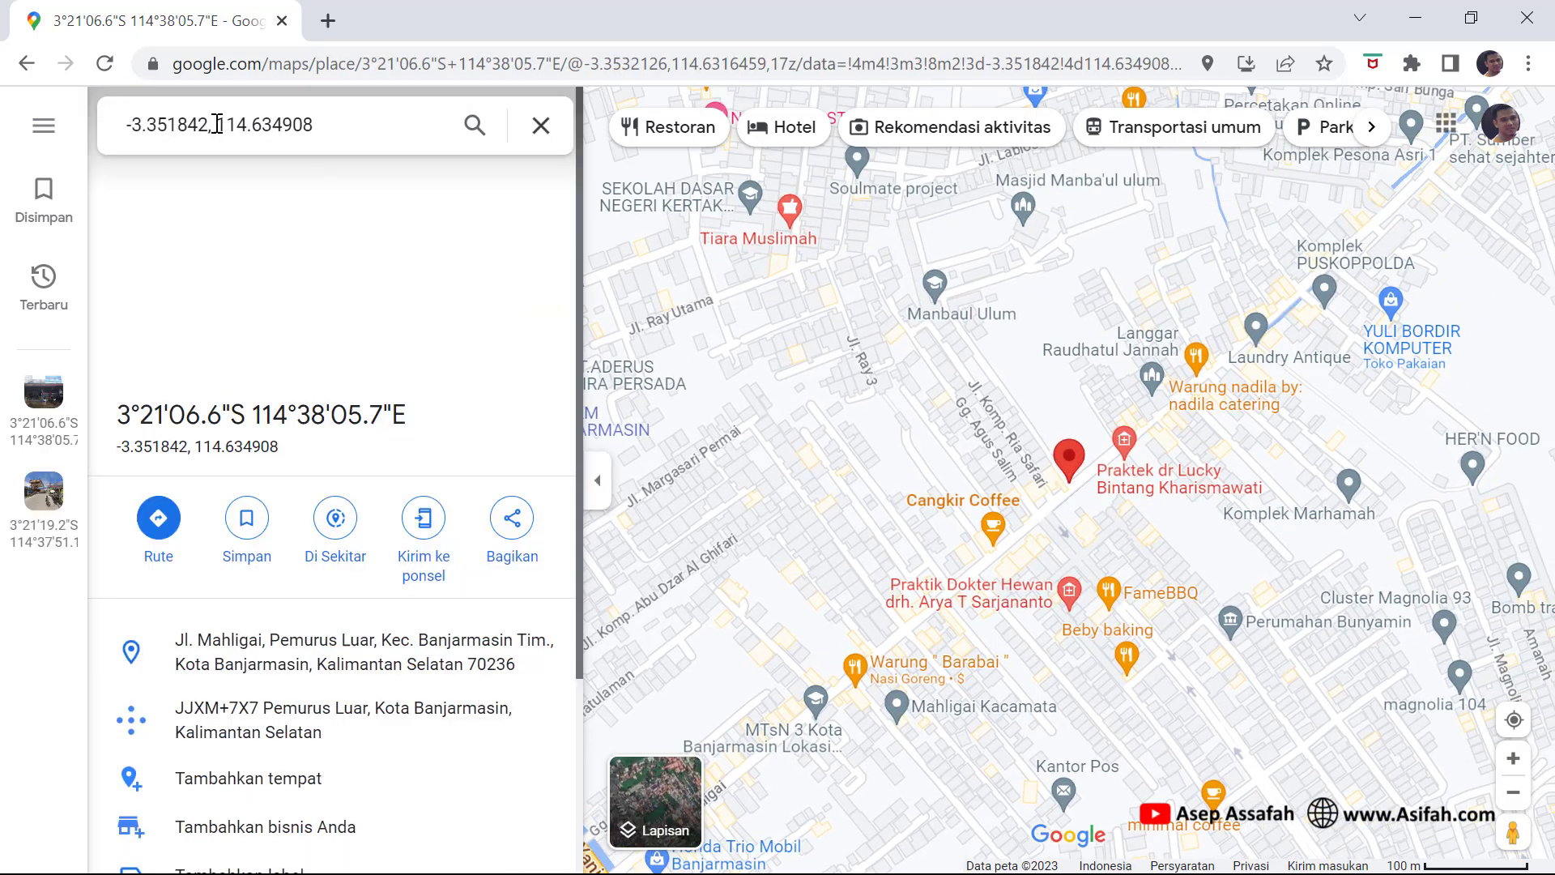
{"action": "left_click", "coordinate": [216, 125]}
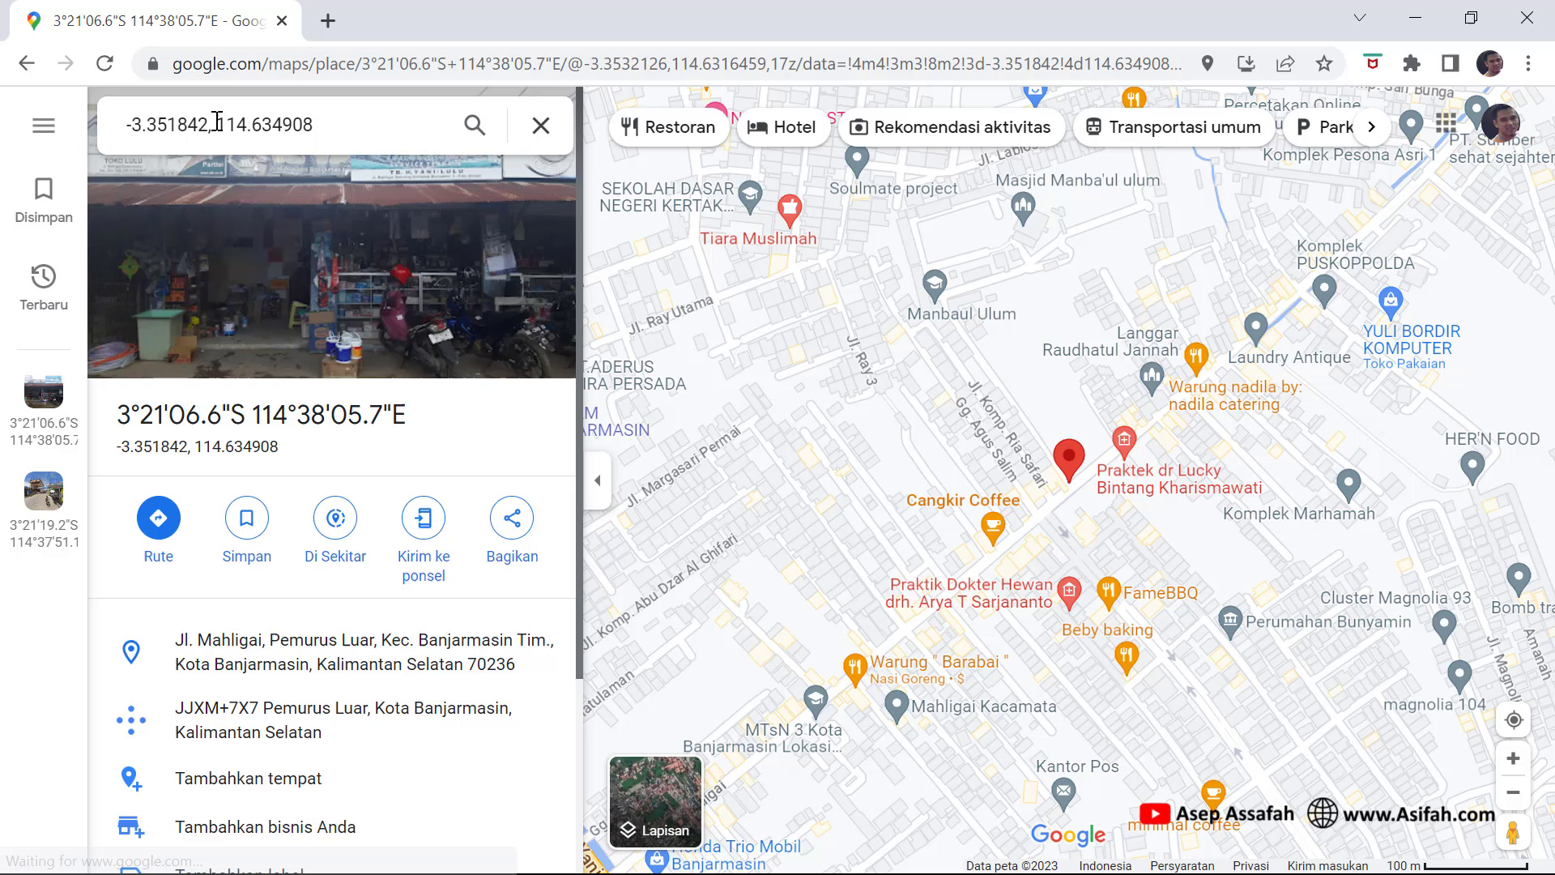
{"action": "left_click", "coordinate": [321, 125], "text": "shift"}
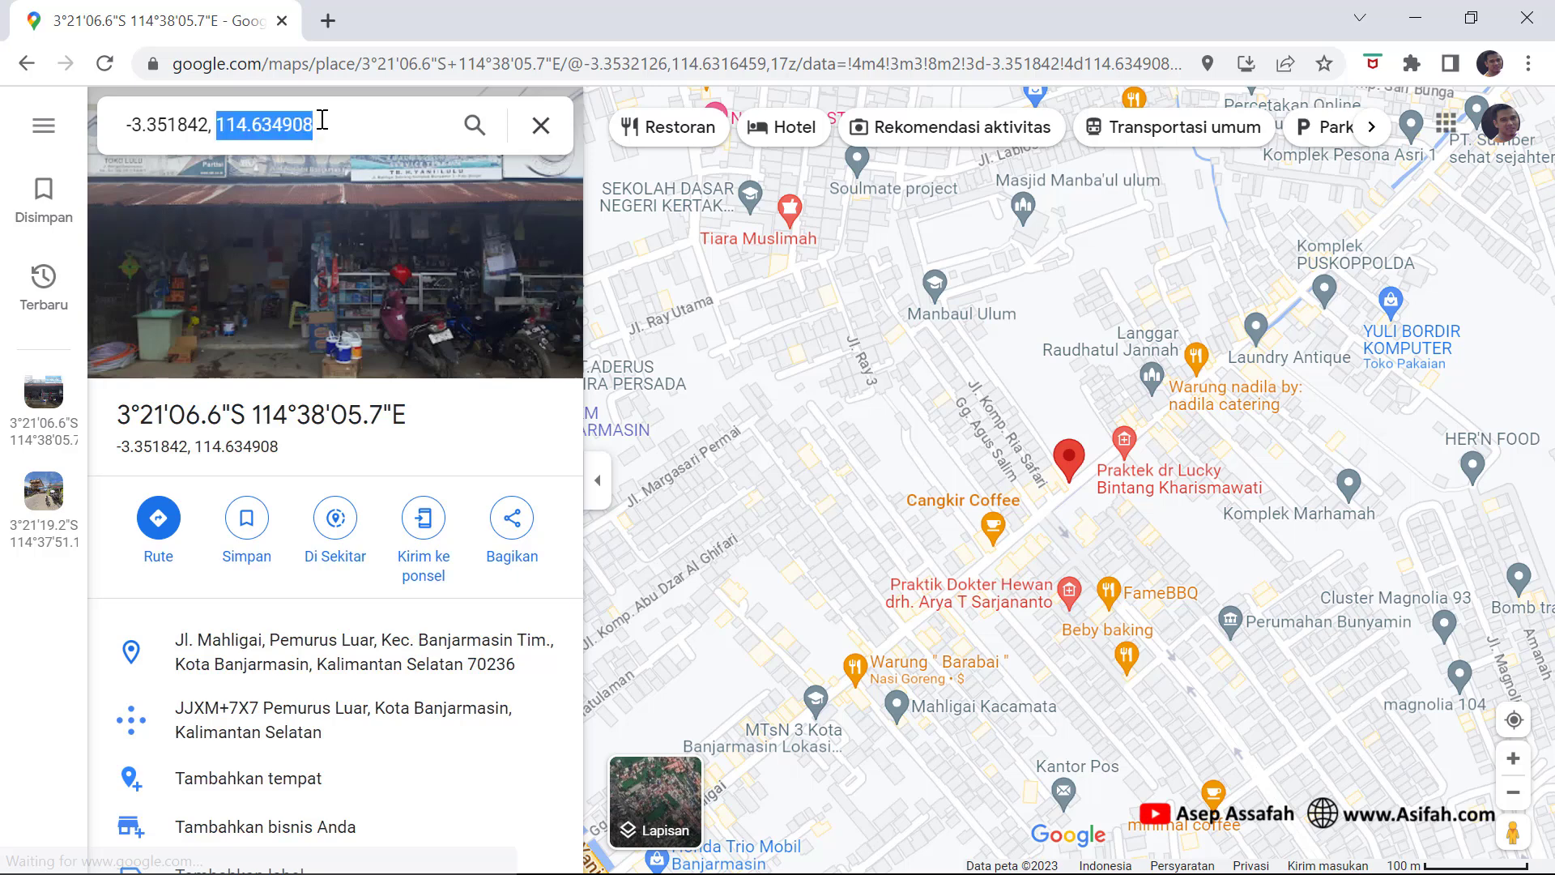
{"action": "right_click", "coordinate": [281, 128]}
{"action": "left_click", "coordinate": [328, 205]}
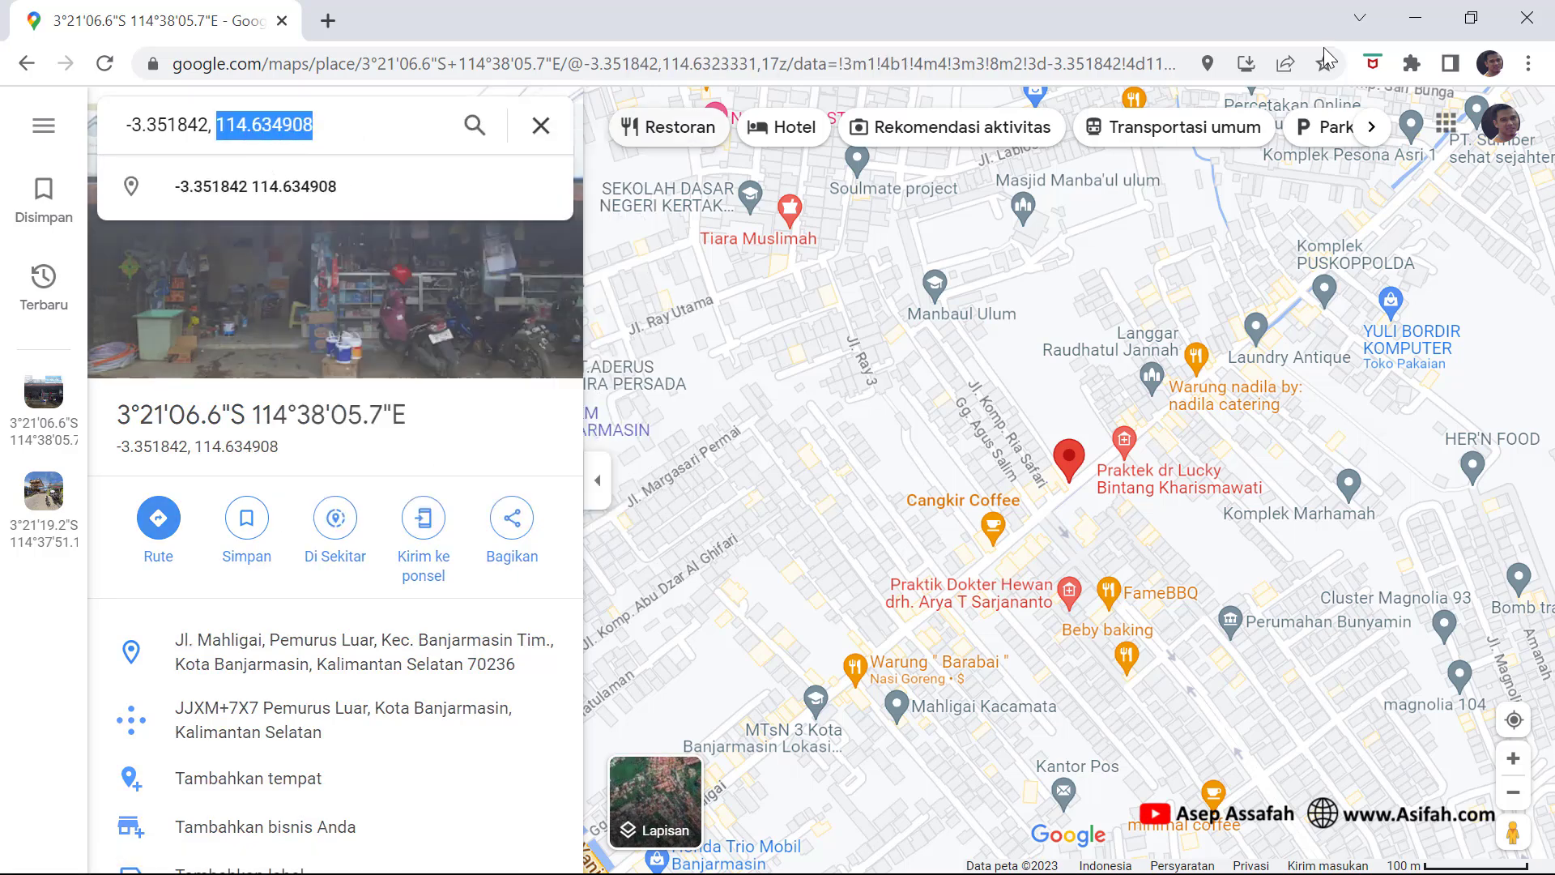
{"action": "left_click", "coordinate": [1424, 16]}
{"action": "left_click", "coordinate": [870, 865]}
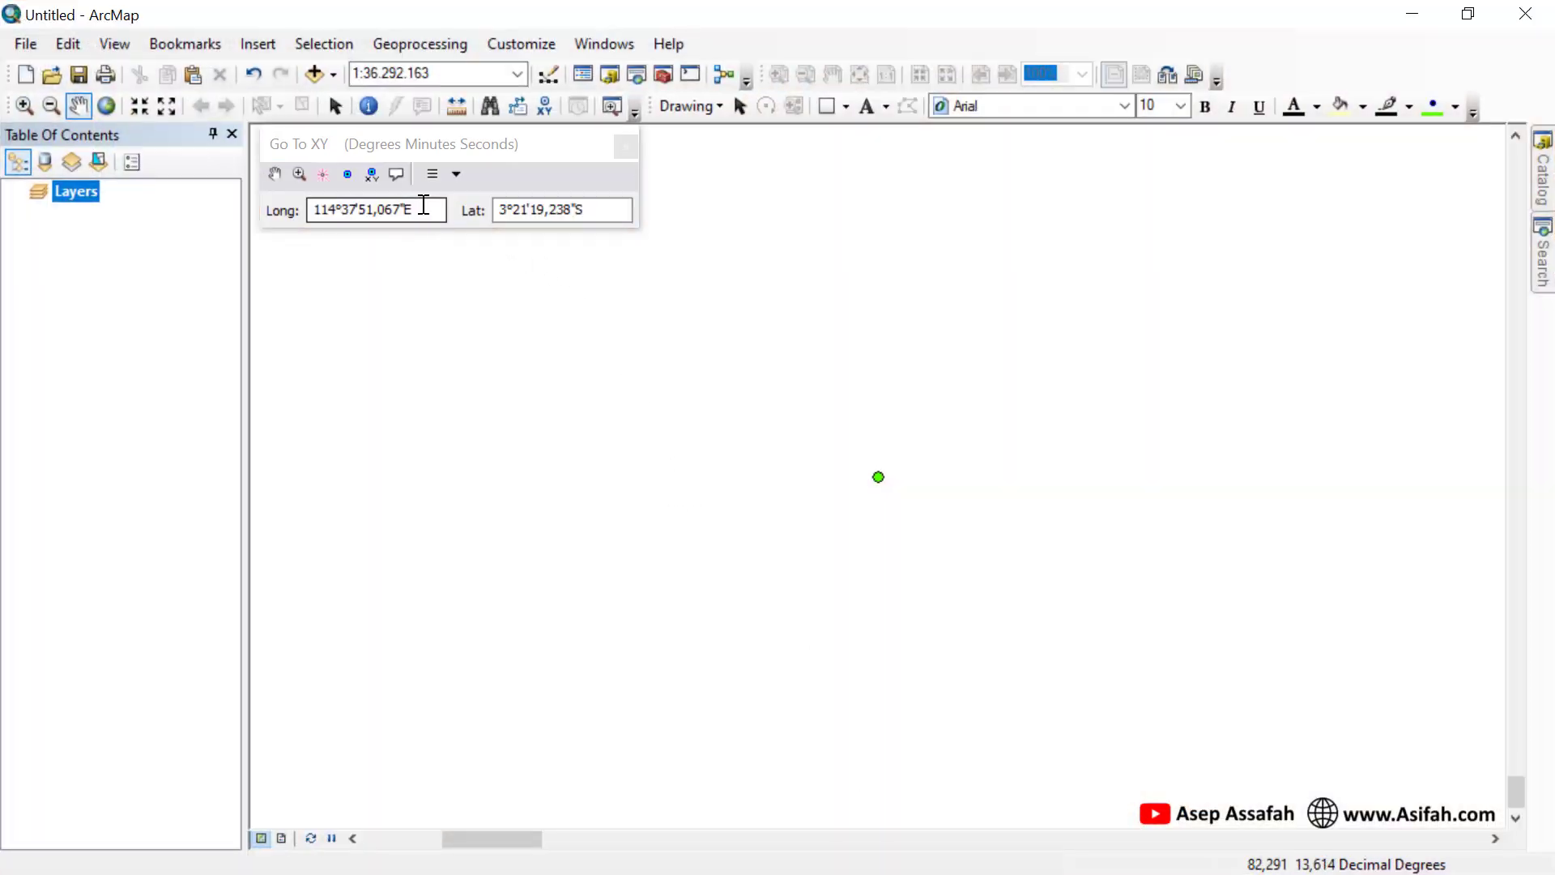
- Replace the longitude in Go To XY with the copied value, using a decimal comma as 114,634908
{"action": "left_click_drag", "start_coordinate": [423, 208], "coordinate": [282, 203]}
{"action": "right_click", "coordinate": [364, 213]}
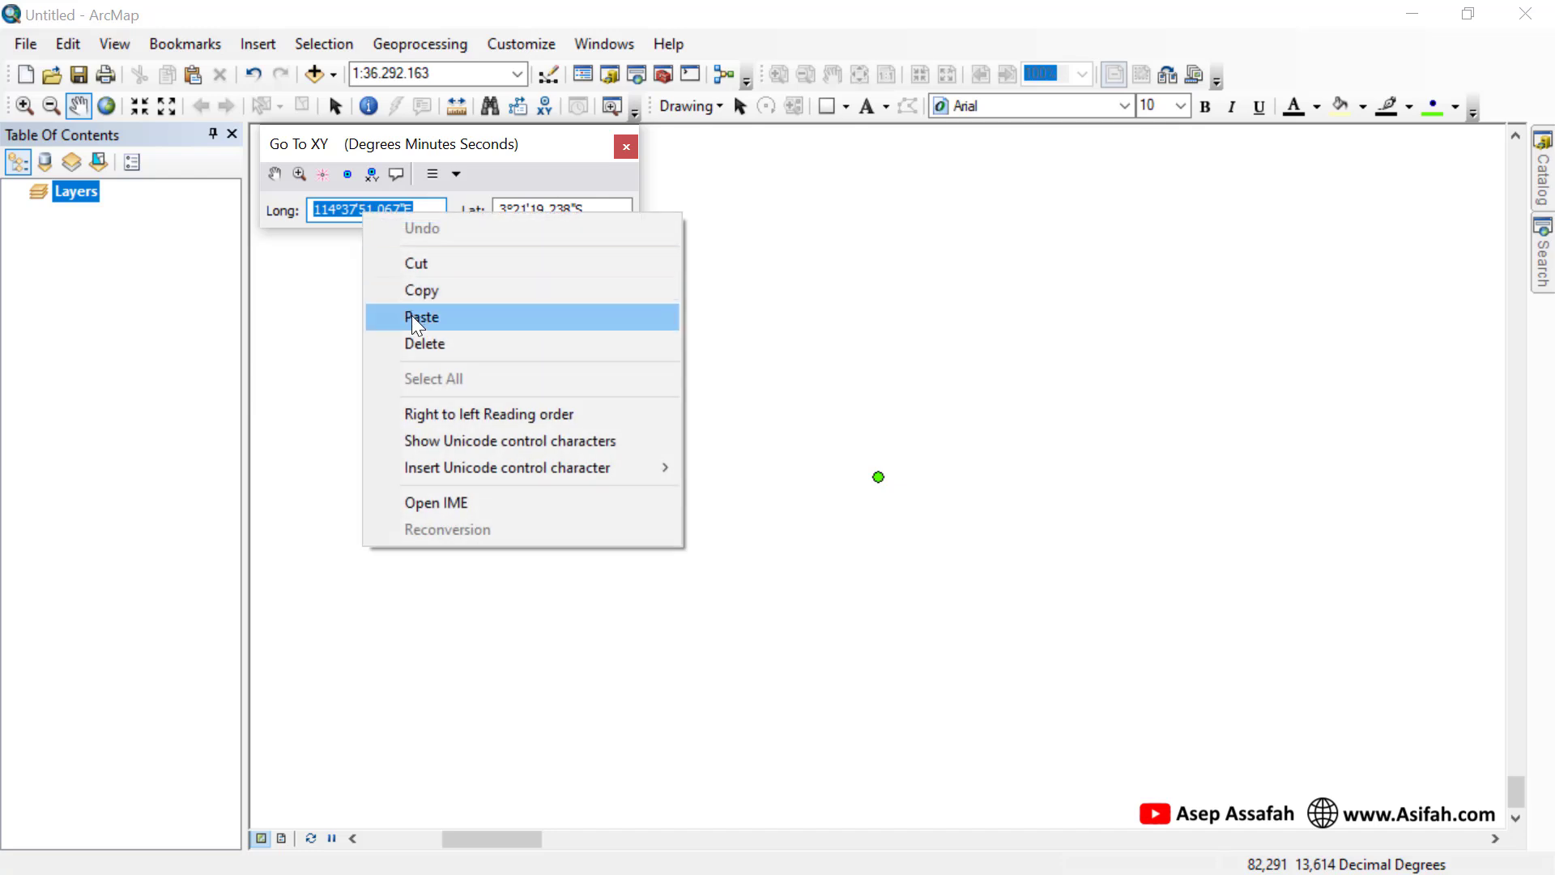
{"action": "left_click", "coordinate": [411, 314]}
{"action": "left_click", "coordinate": [342, 210]}
{"action": "key", "text": "BackSpace"}
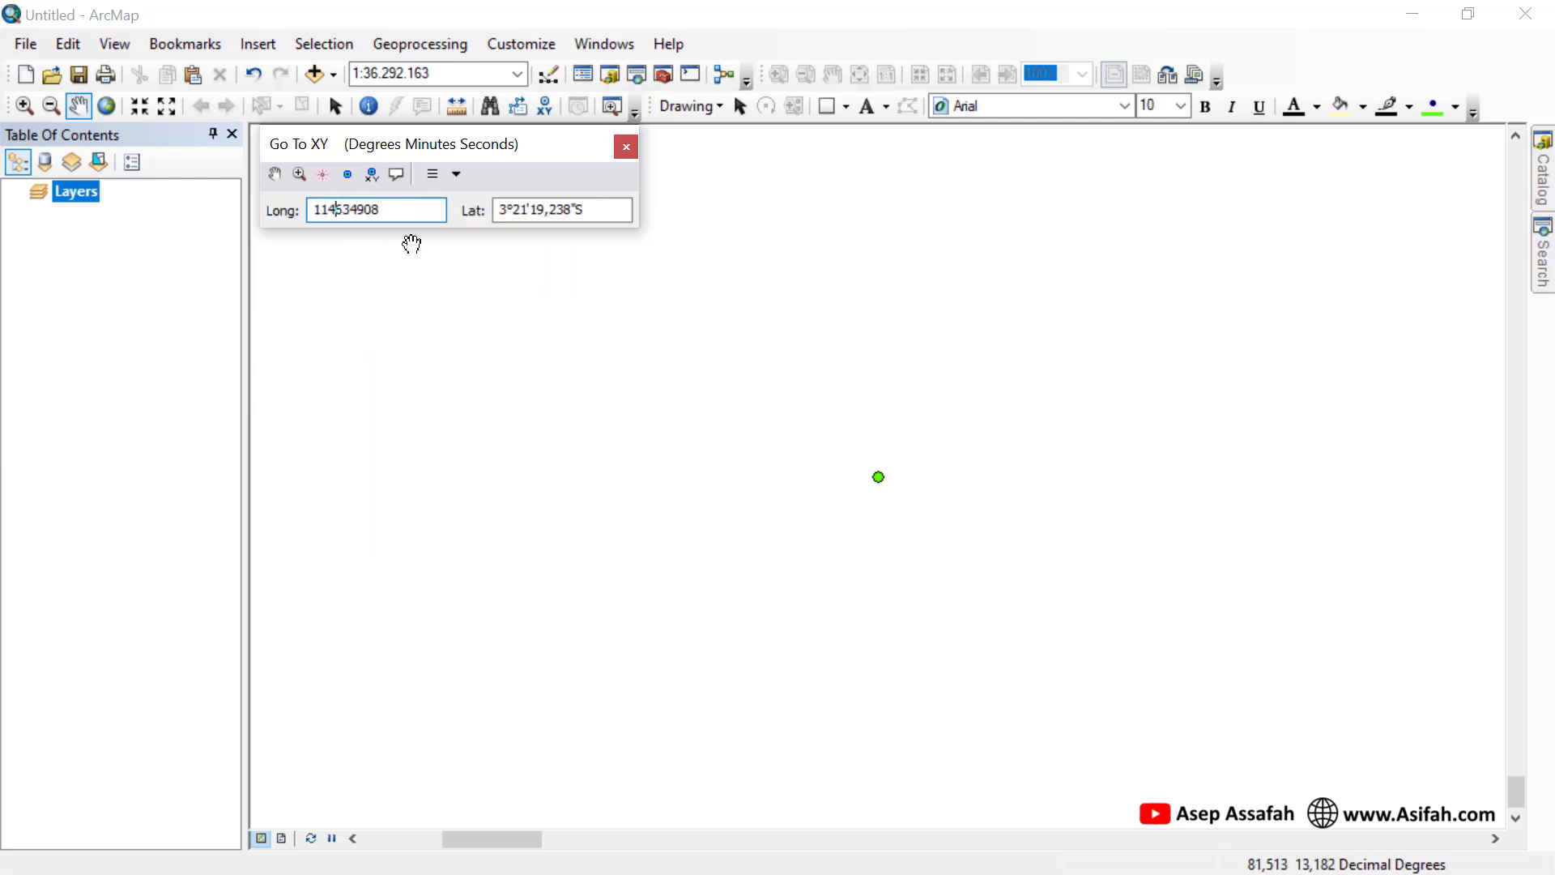
{"action": "type", "text": ","}
- Switch to Google Maps, copy only the latitude -3.351842 from the picked location's coordinates and return to ArcMap
{"action": "left_click", "coordinate": [1402, 12]}
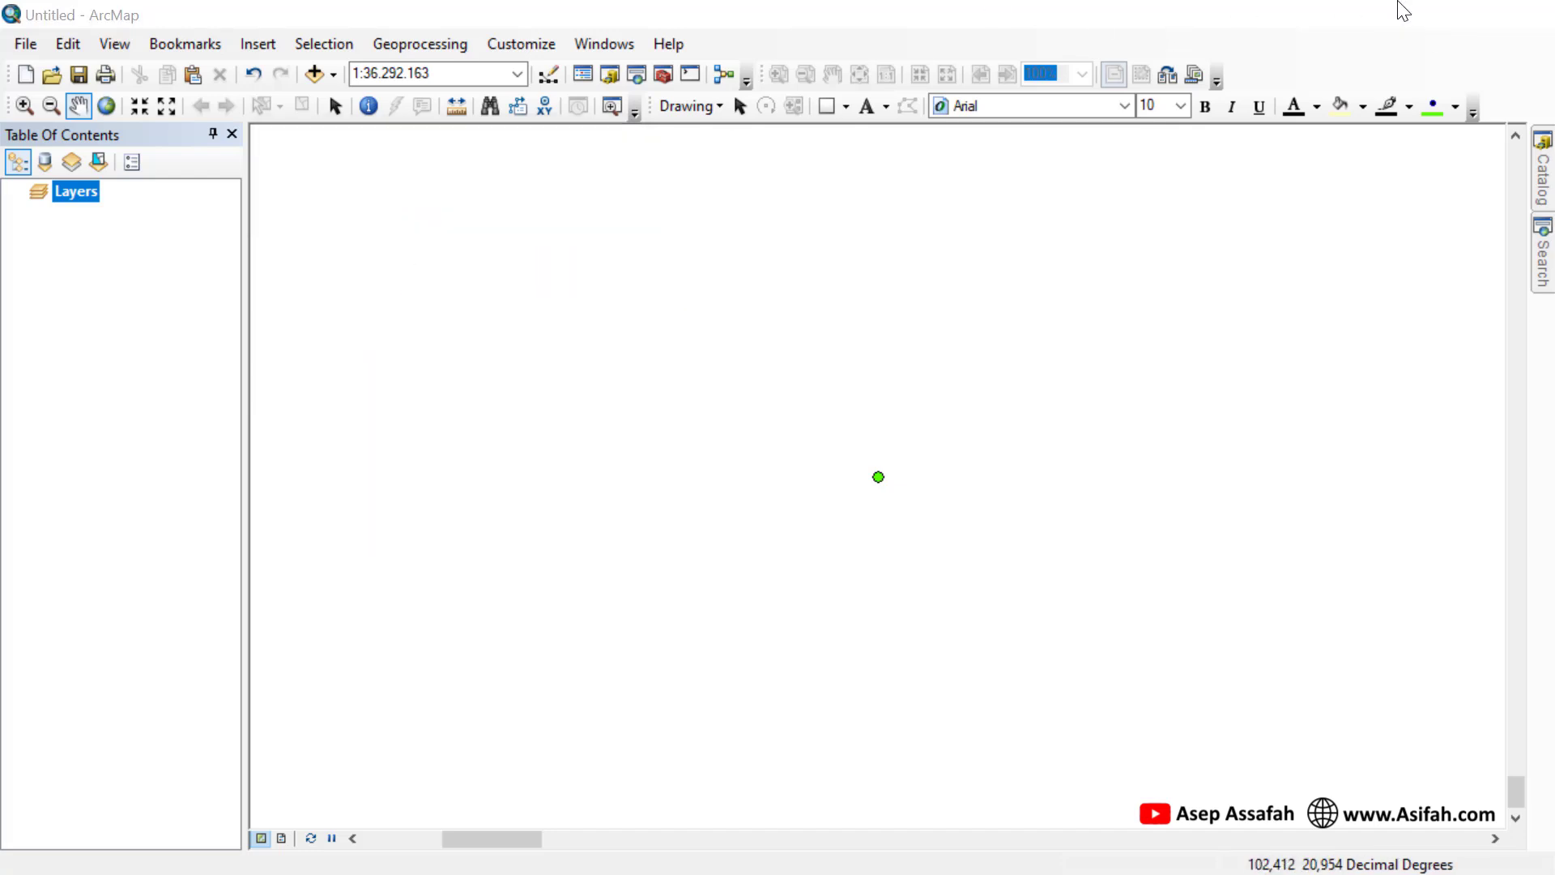
{"action": "left_click", "coordinate": [742, 853]}
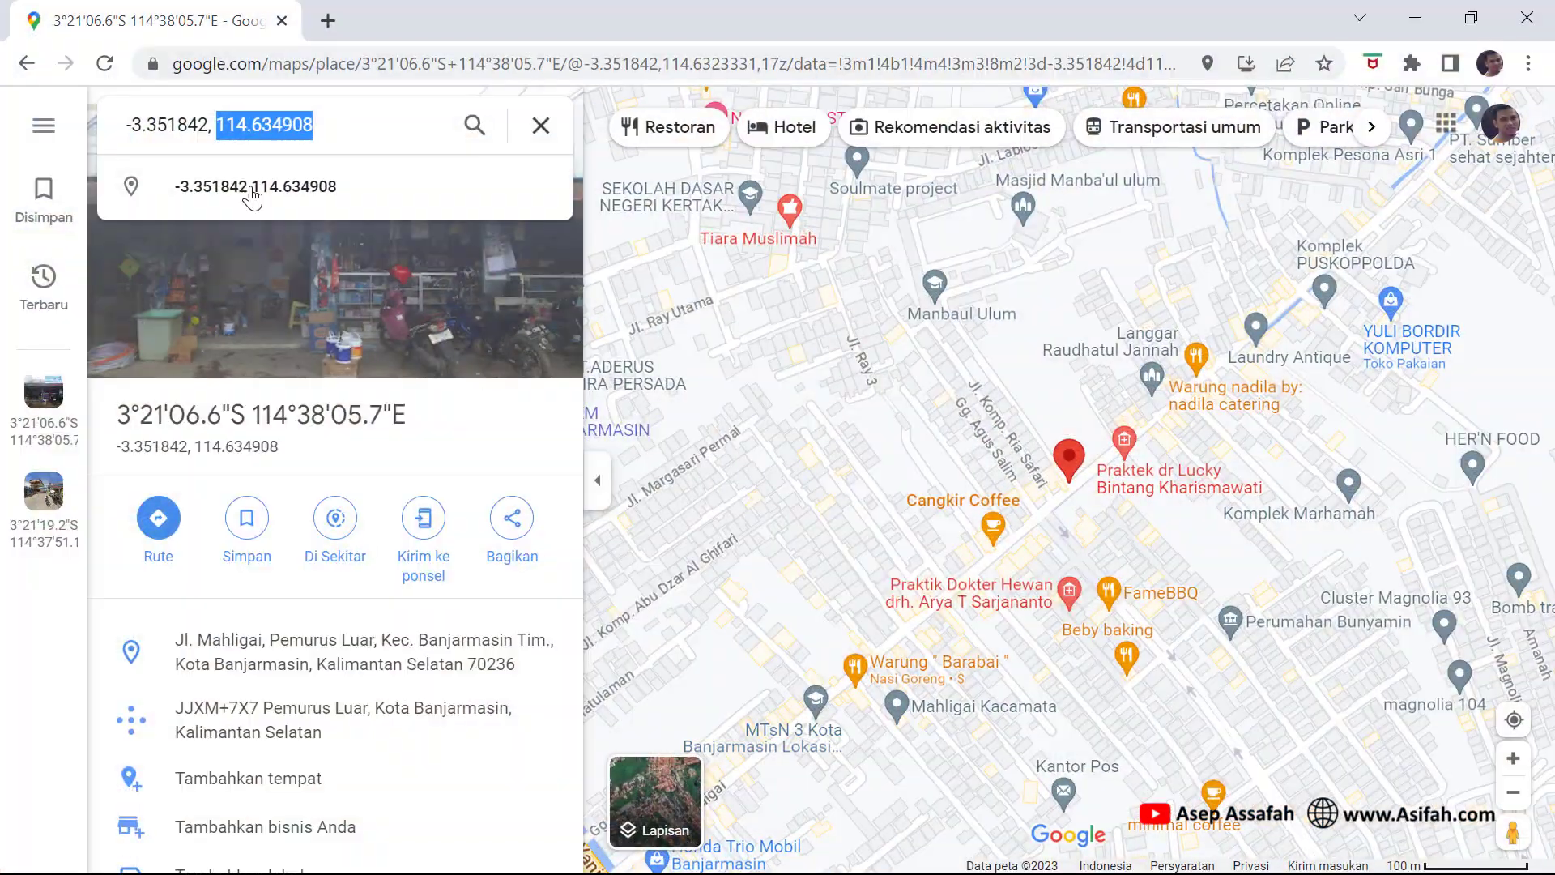
{"action": "double_click", "coordinate": [143, 124]}
{"action": "right_click", "coordinate": [143, 123]}
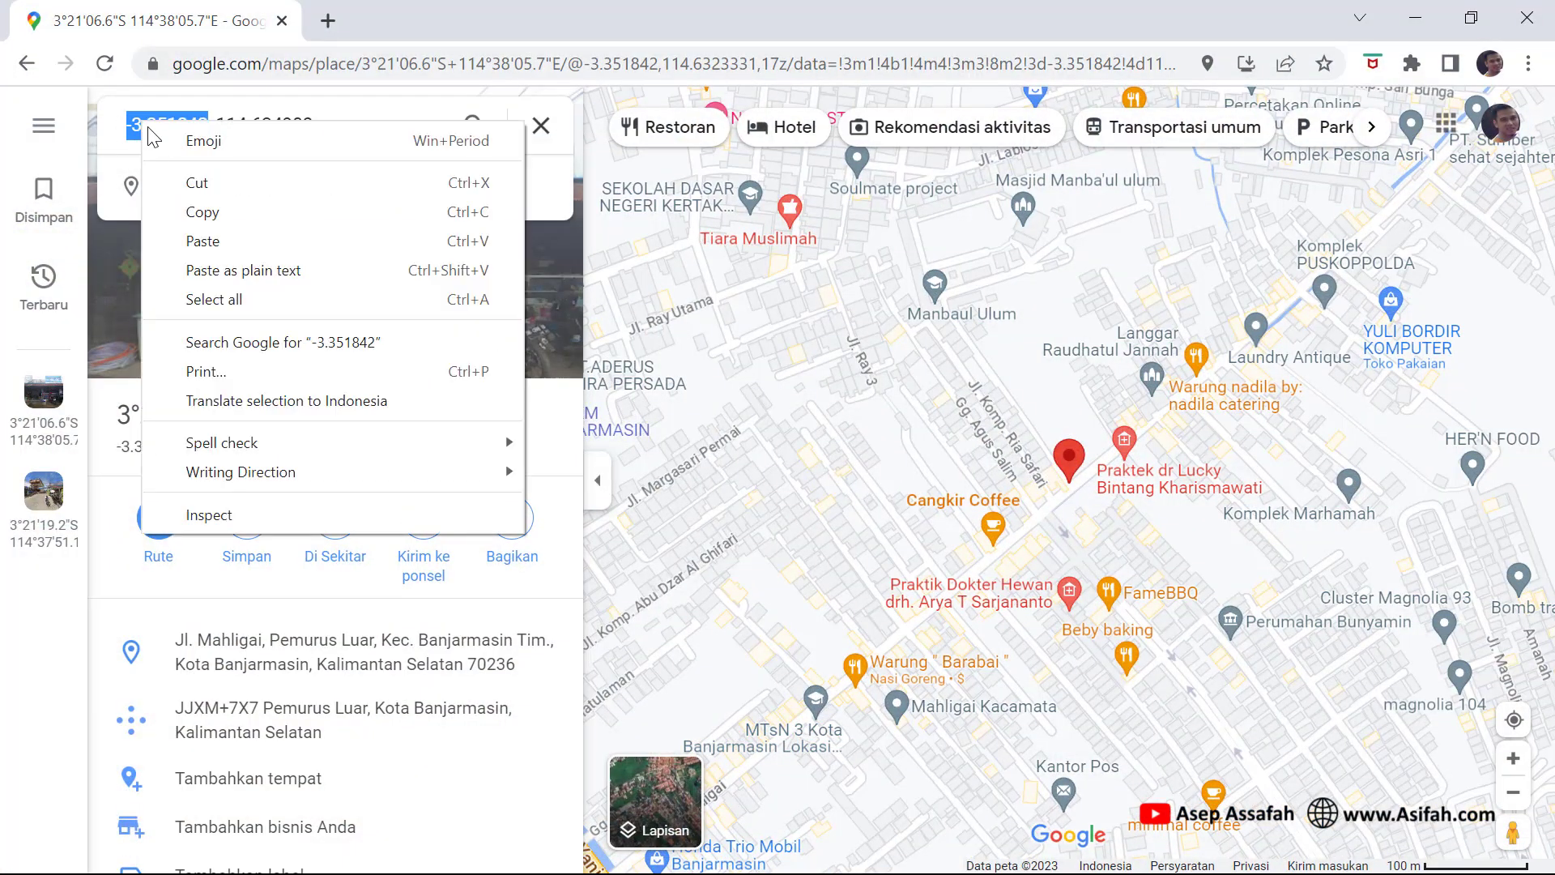
{"action": "left_click", "coordinate": [174, 211]}
{"action": "left_click", "coordinate": [1434, 14]}
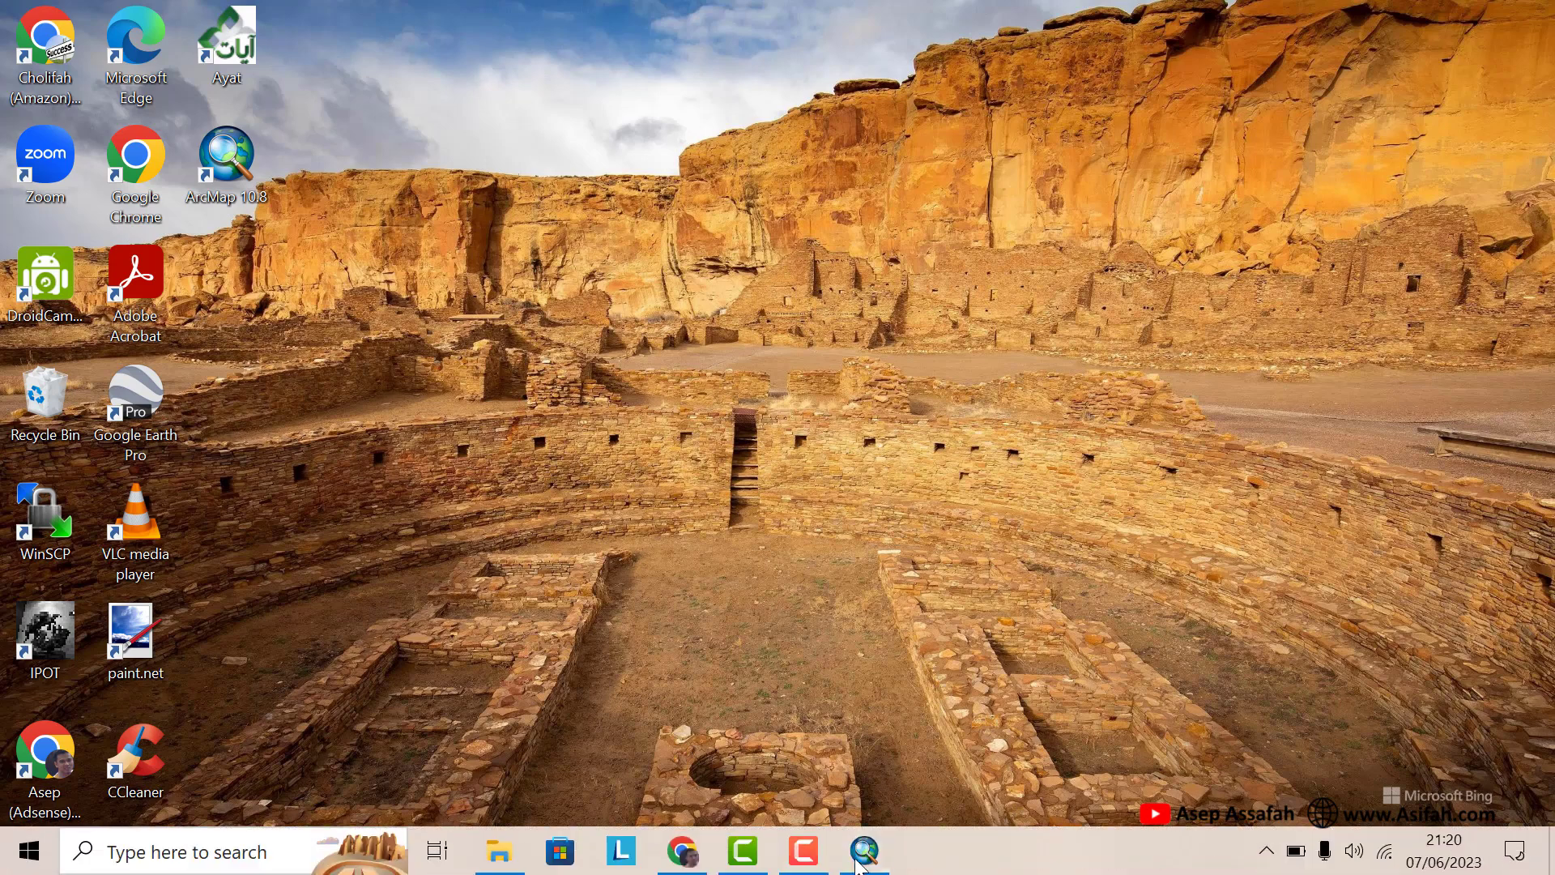
{"action": "left_click", "coordinate": [863, 852]}
- Replace the latitude in Go To XY with -3,351842, using a decimal comma, and add a point at the entered coordinates
{"action": "double_click", "coordinate": [590, 212]}
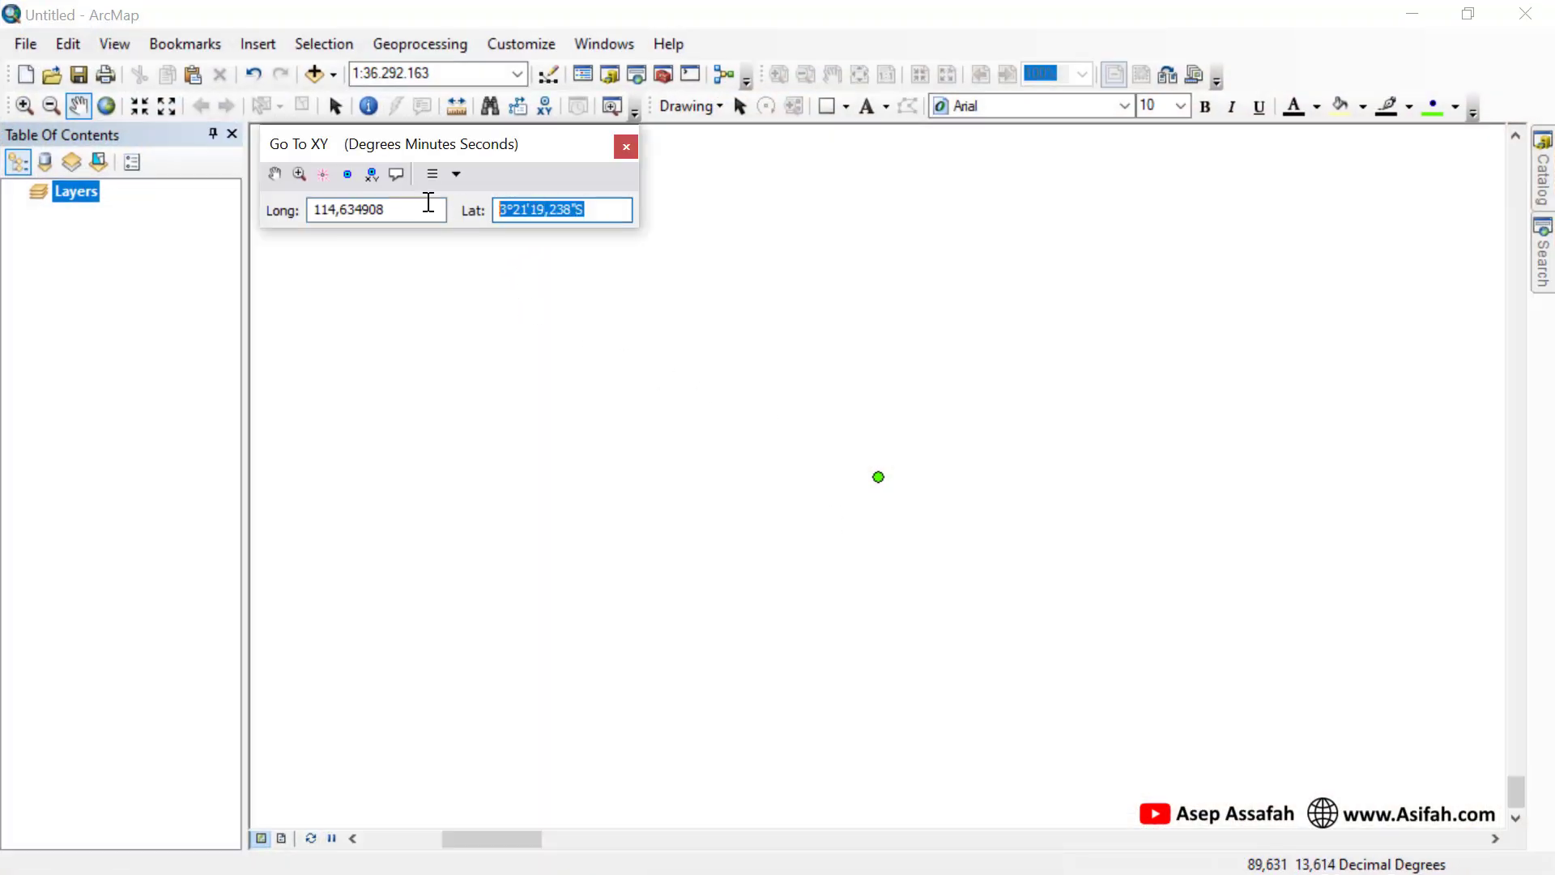
{"action": "right_click", "coordinate": [563, 211]}
{"action": "left_click", "coordinate": [621, 313]}
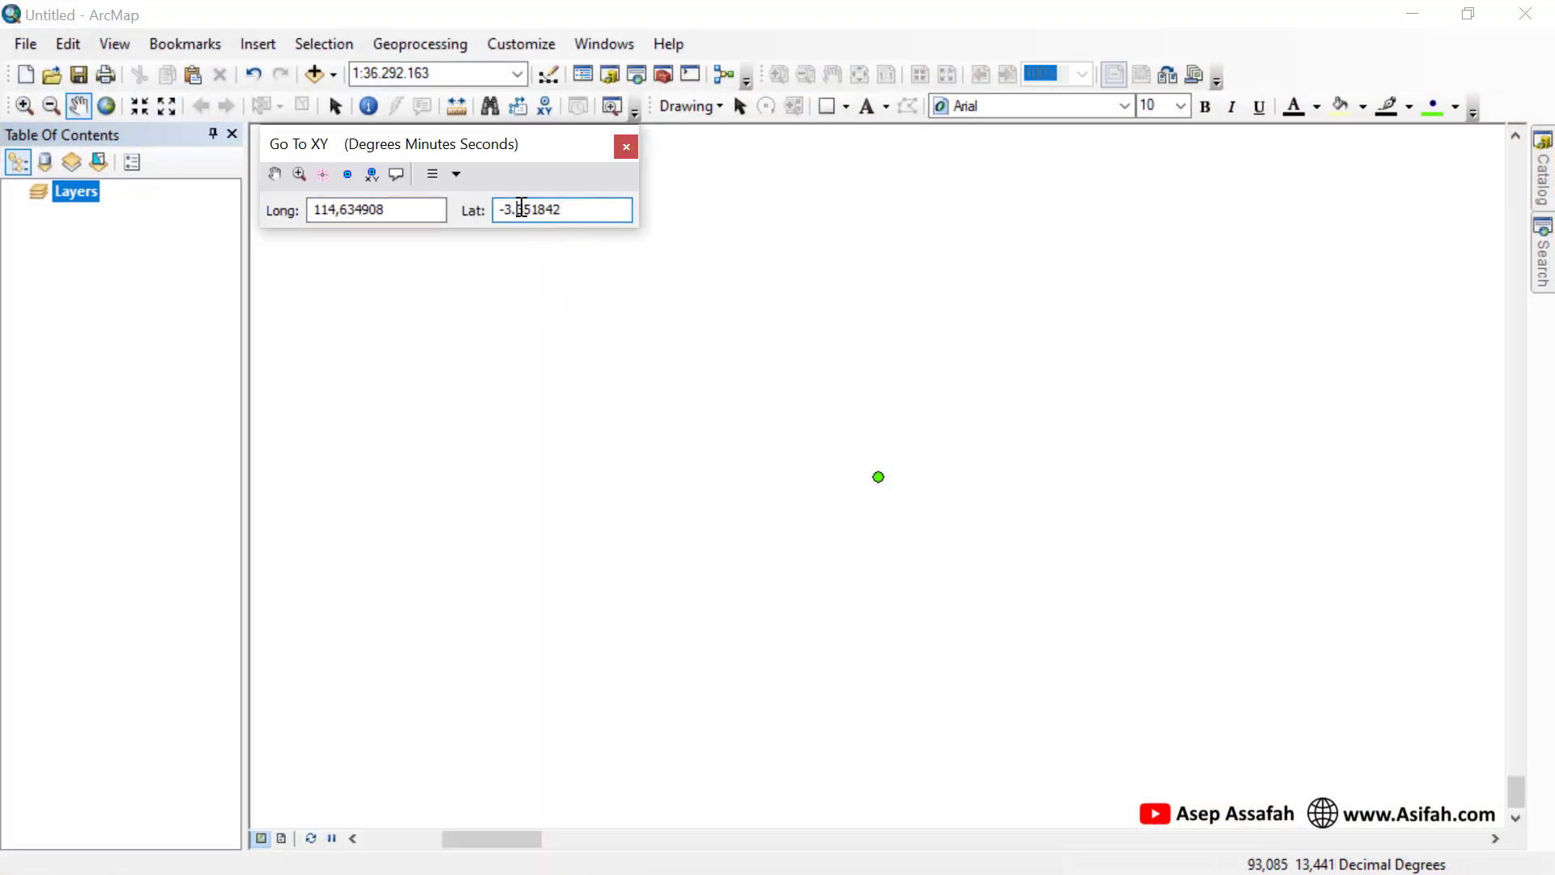
{"action": "left_click", "coordinate": [521, 209]}
{"action": "key", "text": "BackSpace"}
{"action": "type", "text": ","}
{"action": "left_click", "coordinate": [349, 180]}
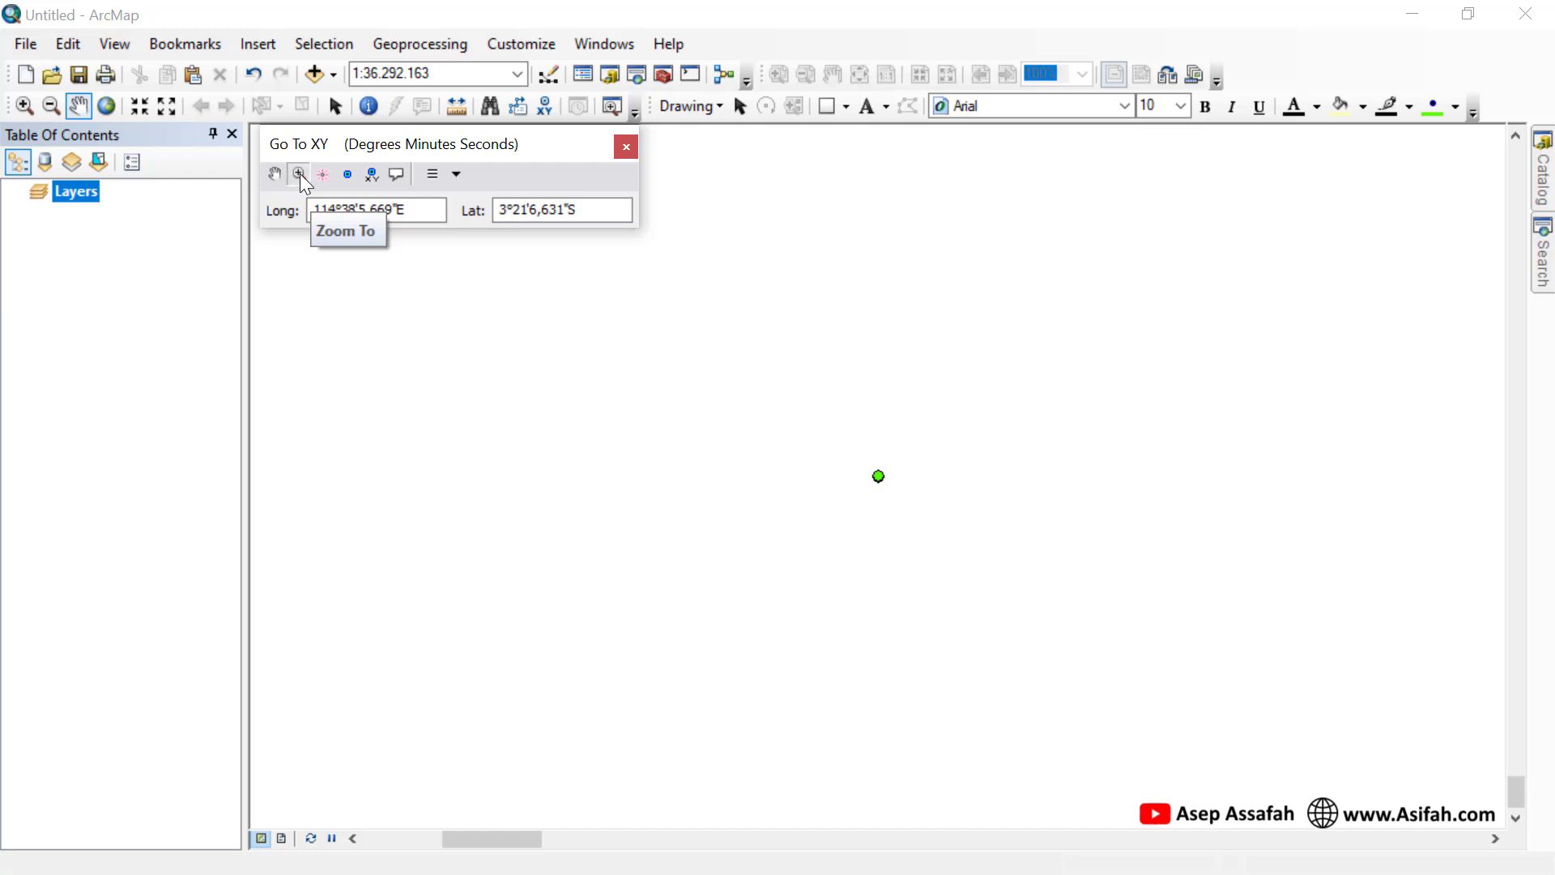
- Examine the added points at about 1:10.000 scale to check their separate positions
{"action": "scroll", "coordinate": [887, 482], "scroll_direction": "up", "scroll_amount": 2}
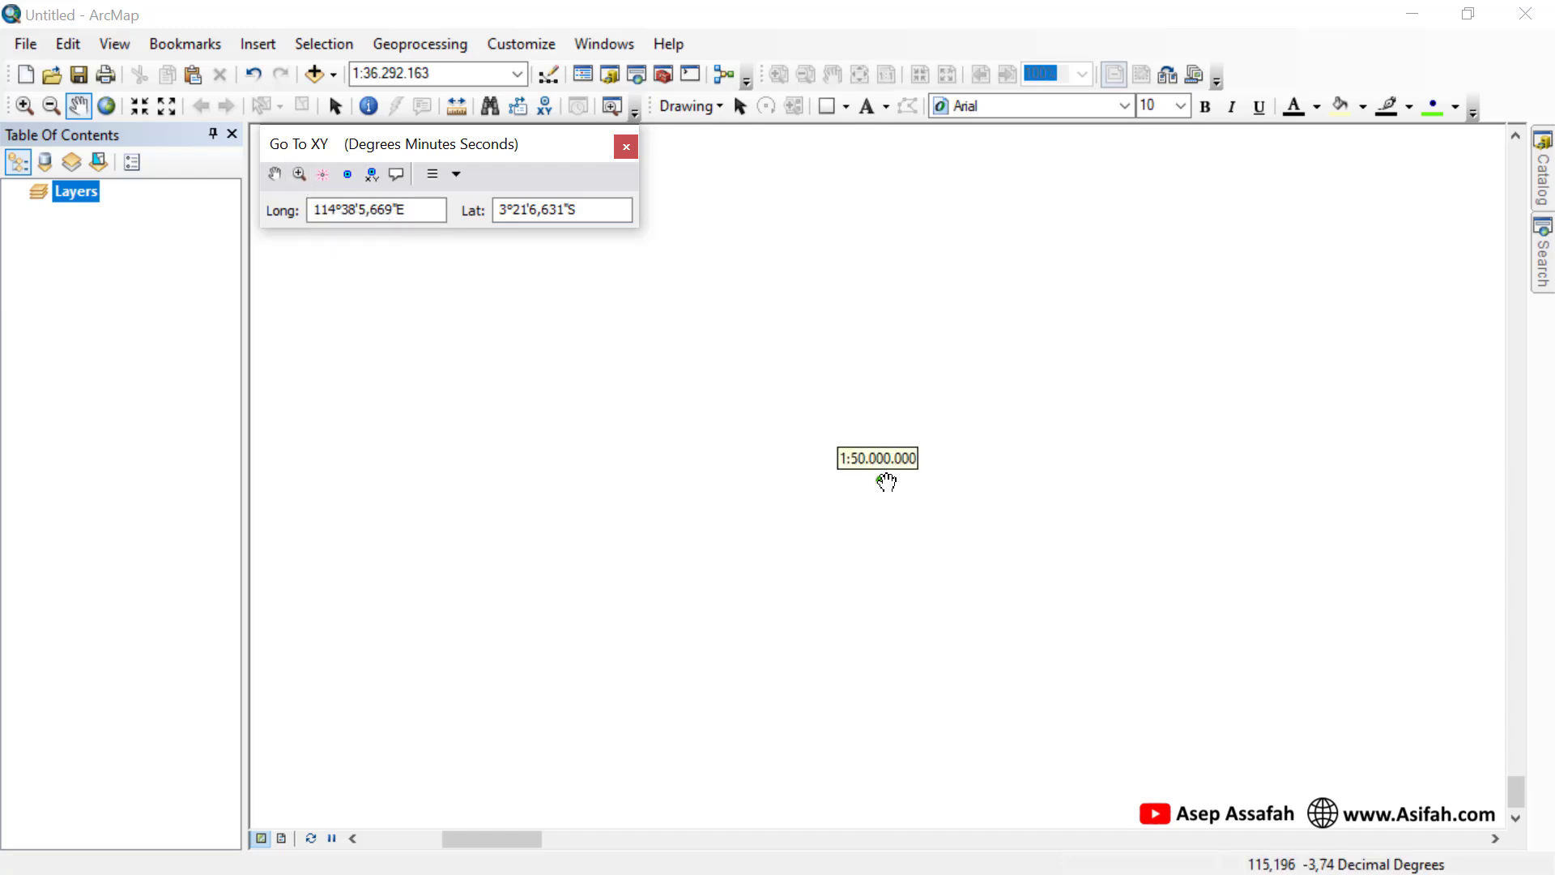
{"action": "scroll", "coordinate": [885, 482], "scroll_direction": "up", "scroll_amount": 3}
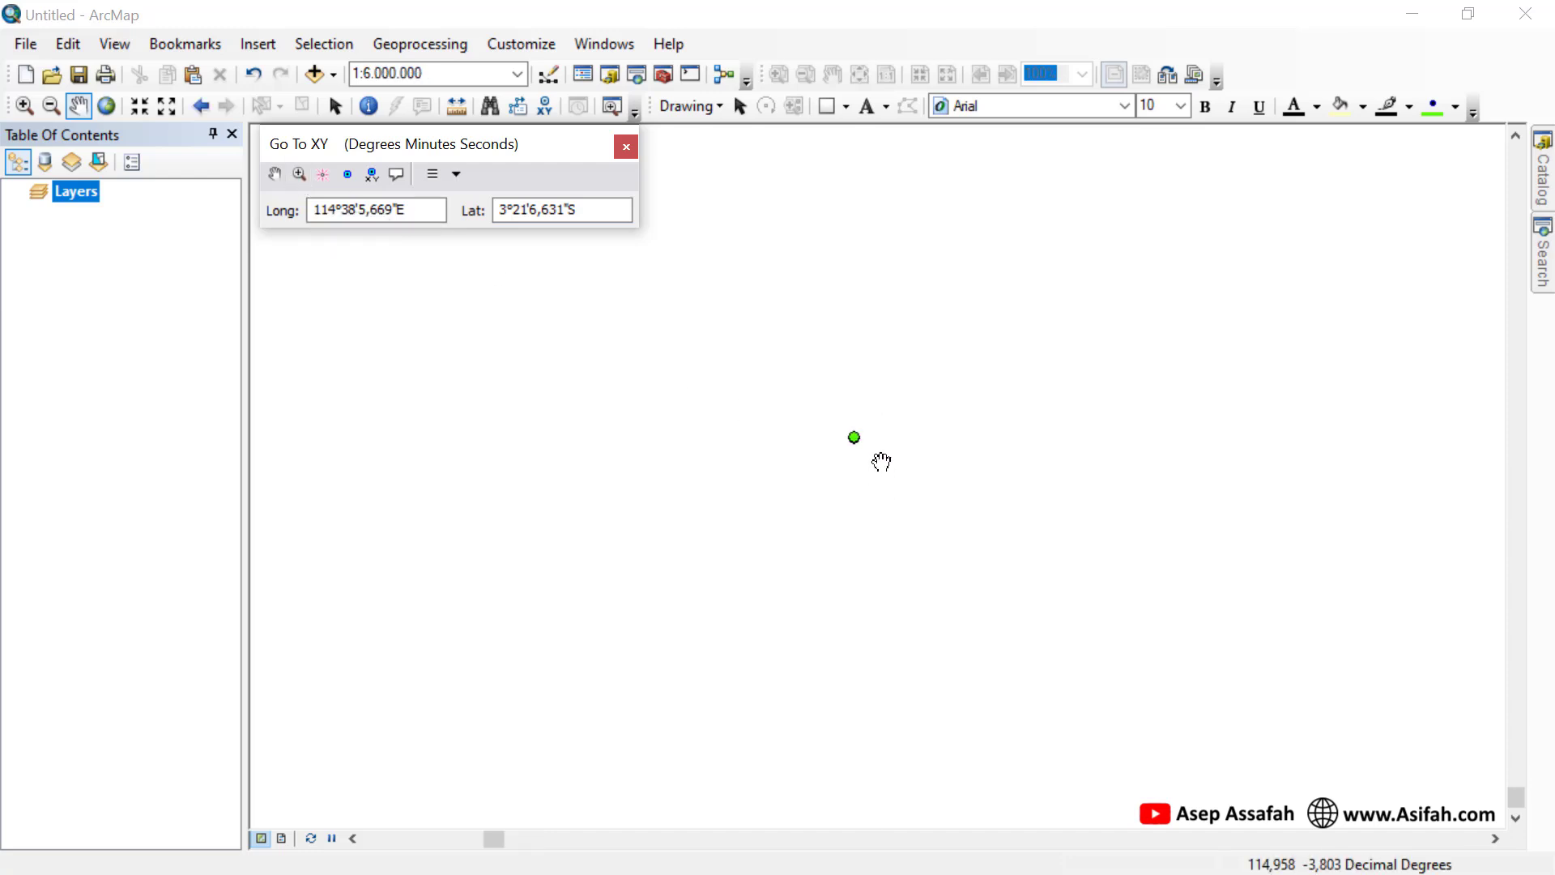
{"action": "scroll", "coordinate": [852, 444], "scroll_direction": "up", "scroll_amount": 1}
{"action": "scroll", "coordinate": [852, 444], "scroll_direction": "up", "scroll_amount": 1}
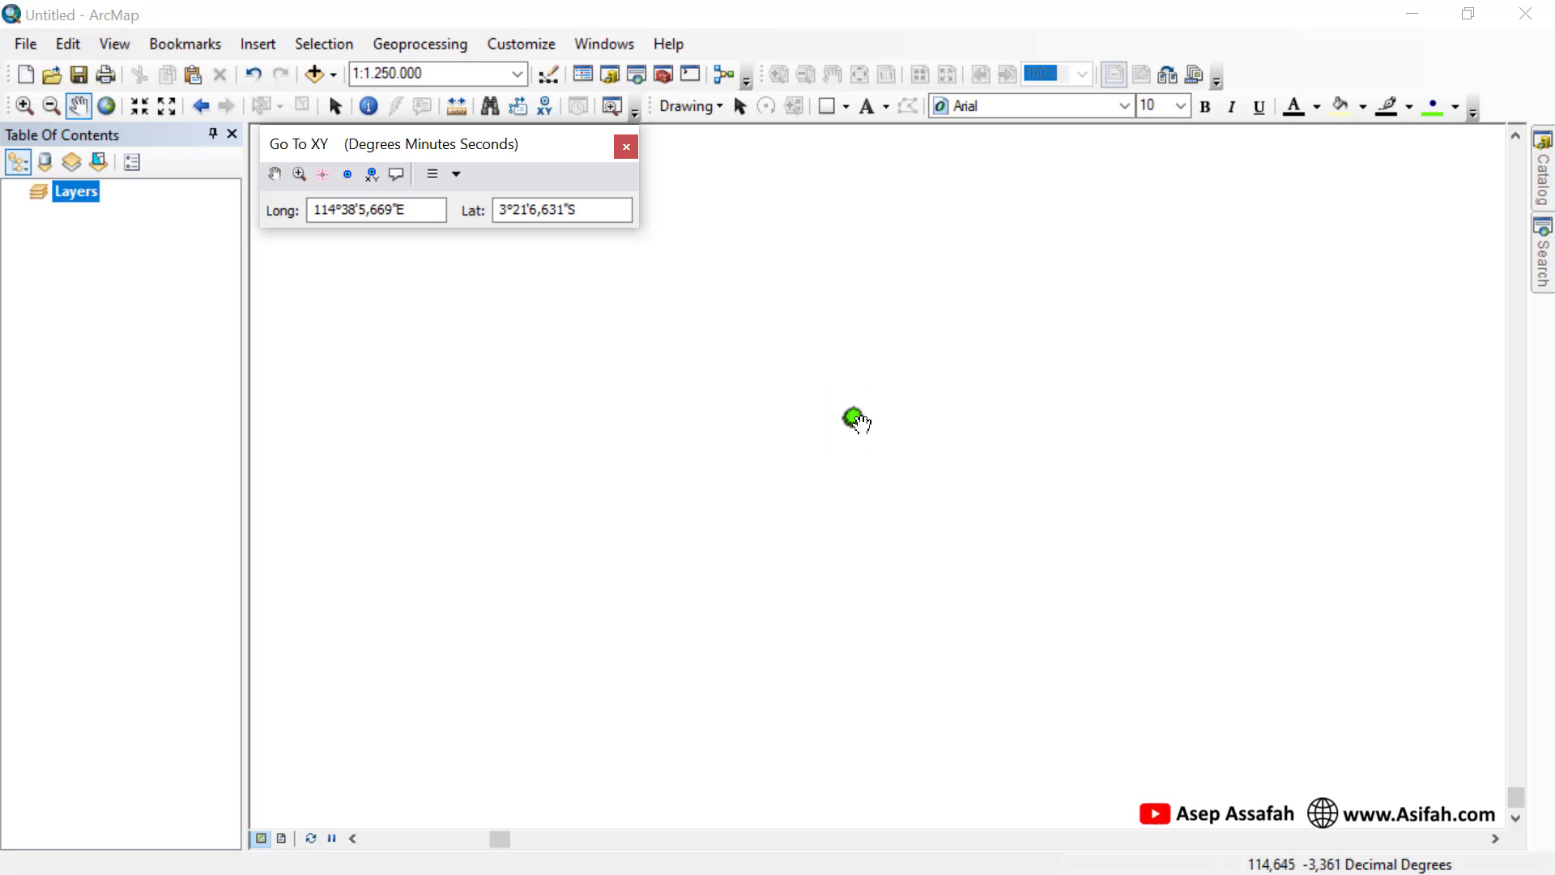
{"action": "scroll", "coordinate": [868, 456], "scroll_direction": "up", "scroll_amount": 2}
{"action": "scroll", "coordinate": [867, 458], "scroll_direction": "up", "scroll_amount": 1}
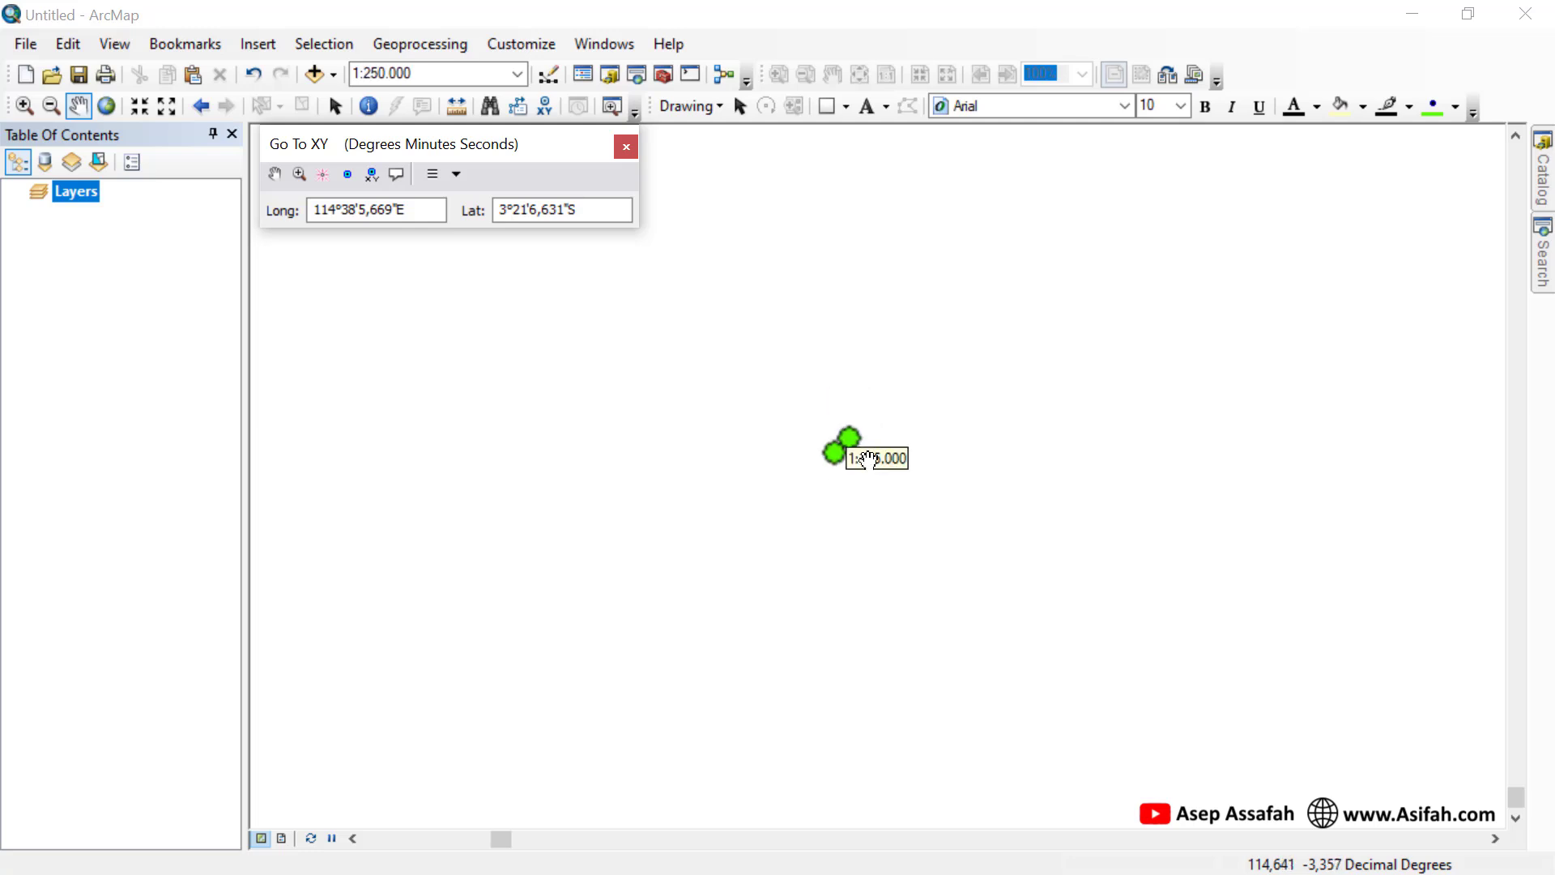
{"action": "scroll", "coordinate": [850, 444], "scroll_direction": "up", "scroll_amount": 1}
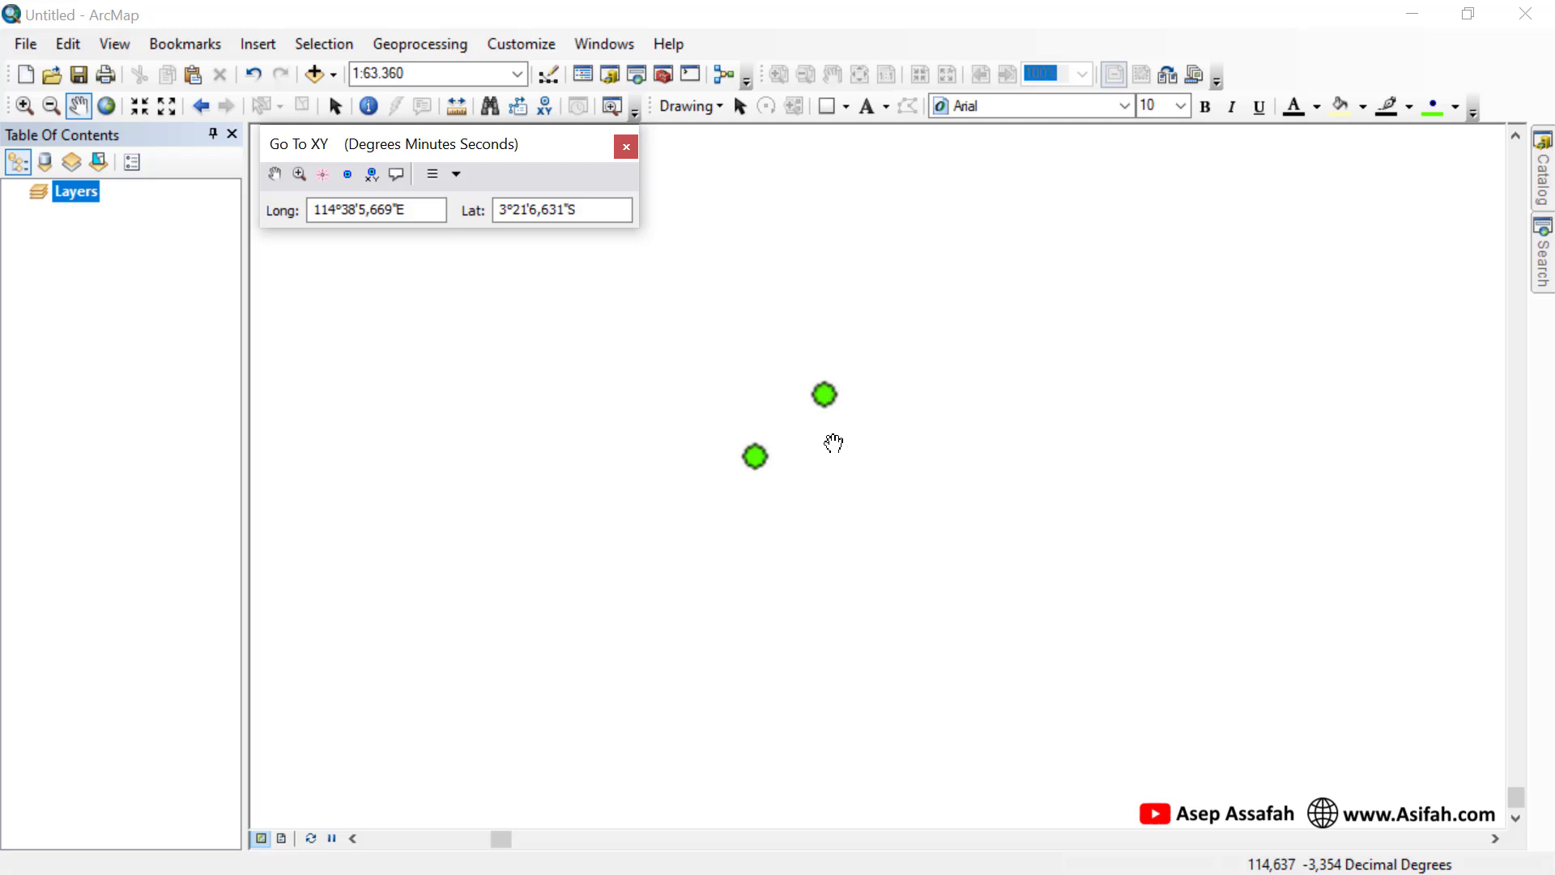
{"action": "scroll", "coordinate": [828, 441], "scroll_direction": "up", "scroll_amount": 1}
{"action": "scroll", "coordinate": [849, 452], "scroll_direction": "up", "scroll_amount": 1}
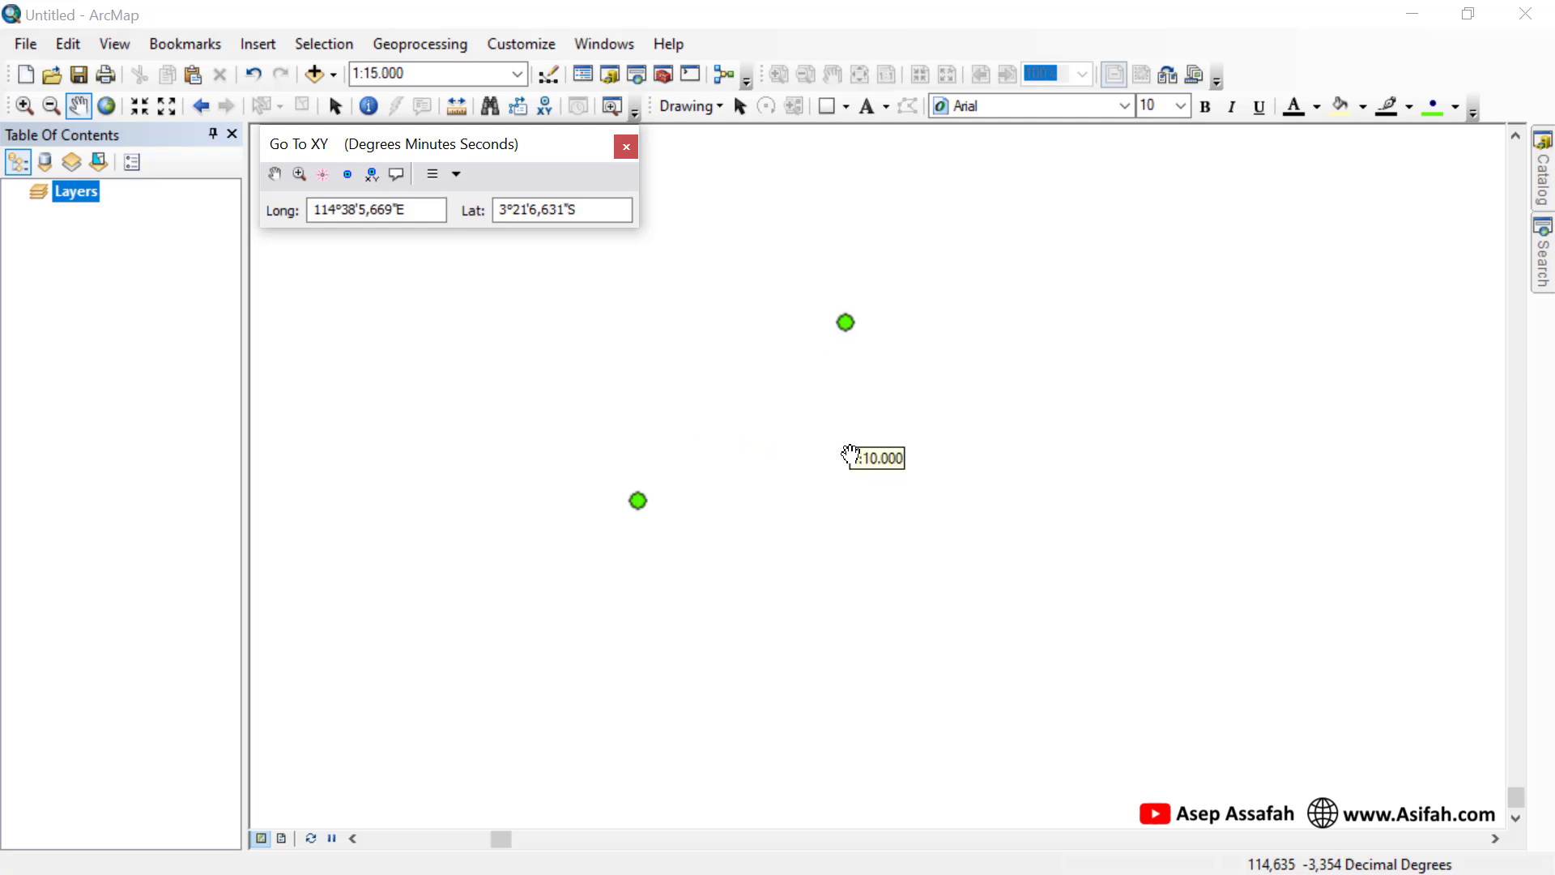
{"action": "left_click_drag", "start_coordinate": [837, 442], "coordinate": [876, 460]}
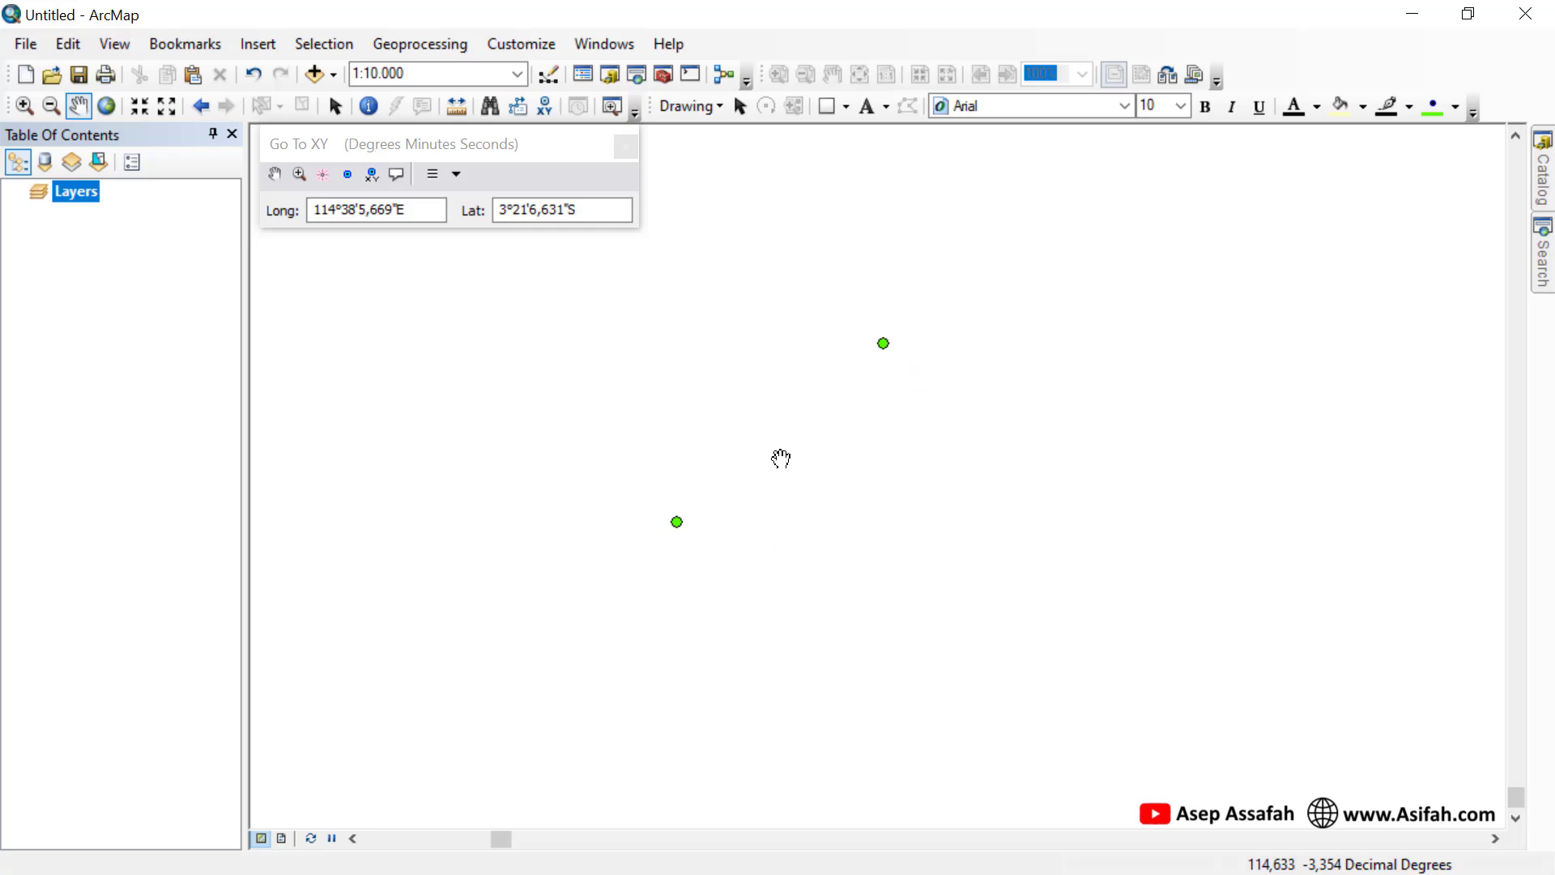
- Close Go To XY and open Convert Graphics To Features for the Layers data frame
{"action": "left_click", "coordinate": [625, 150]}
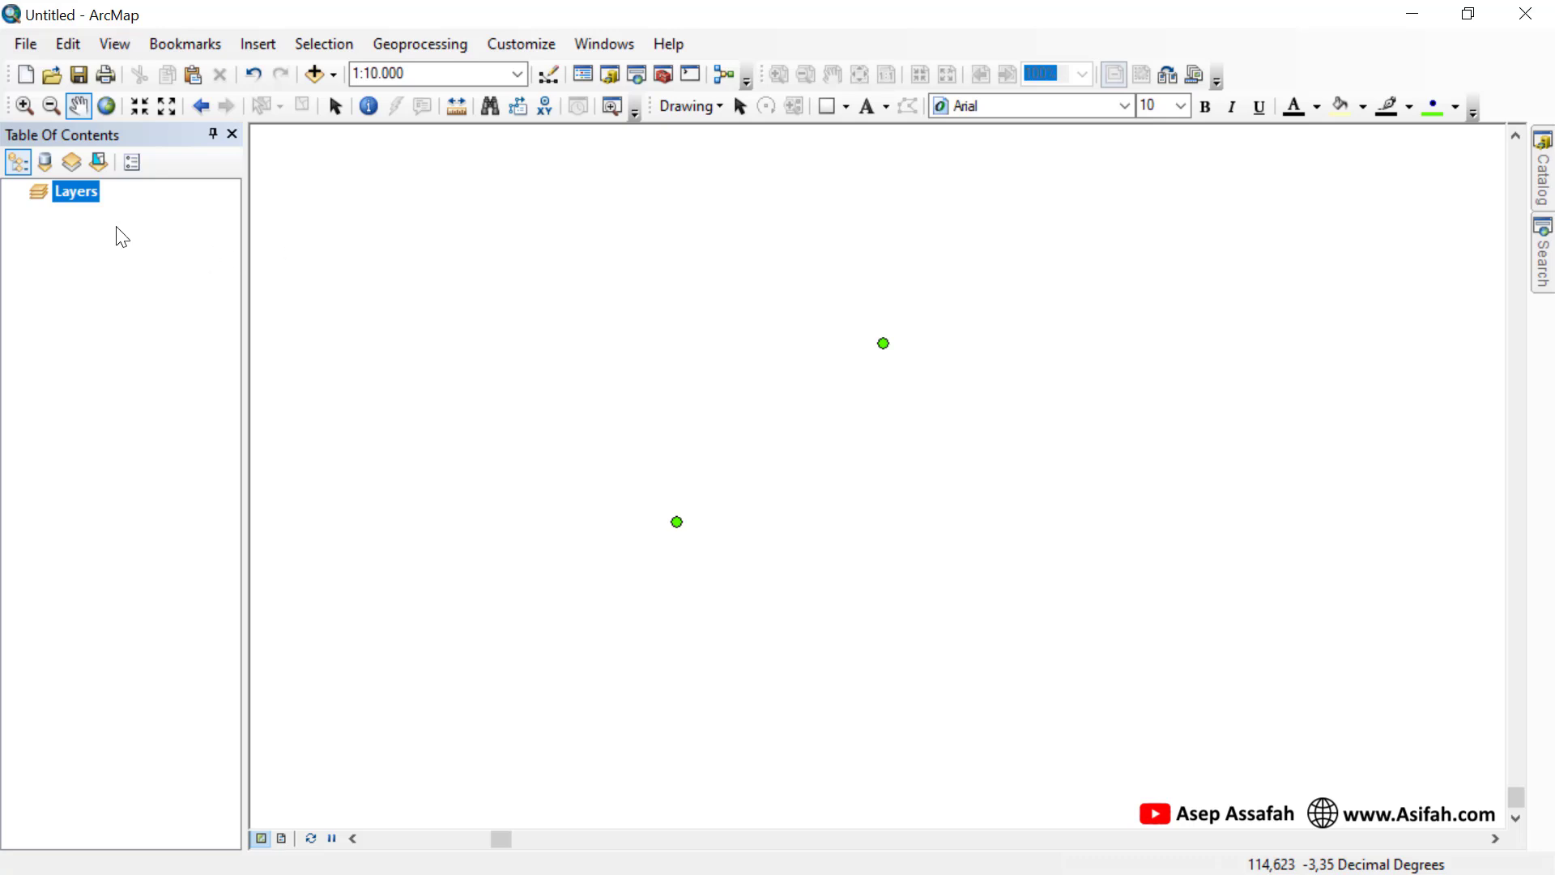
{"action": "right_click", "coordinate": [81, 196]}
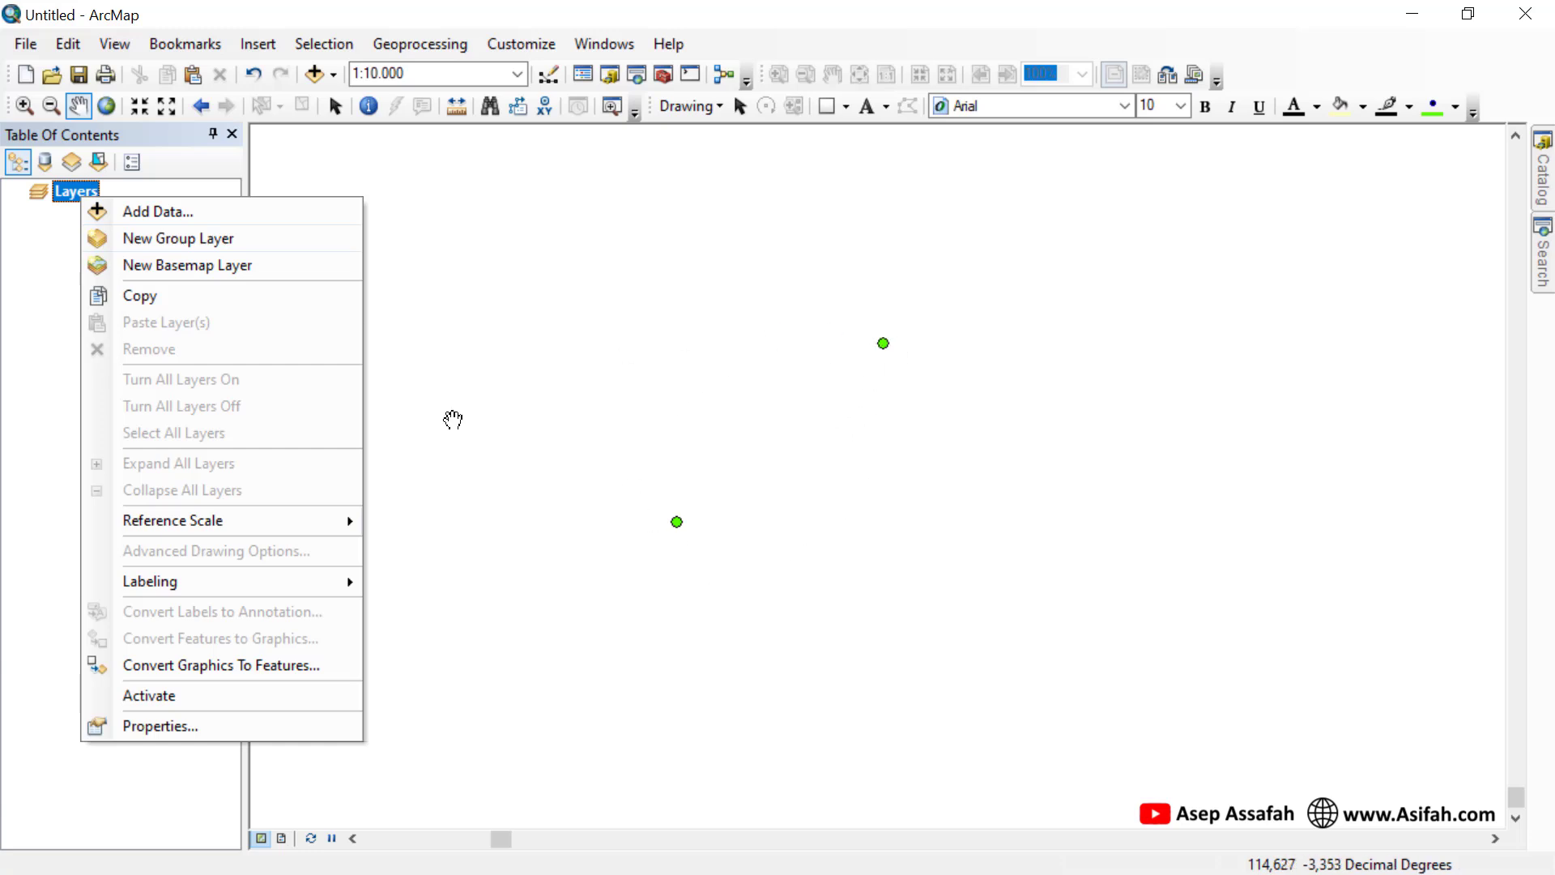
{"action": "left_click", "coordinate": [278, 659]}
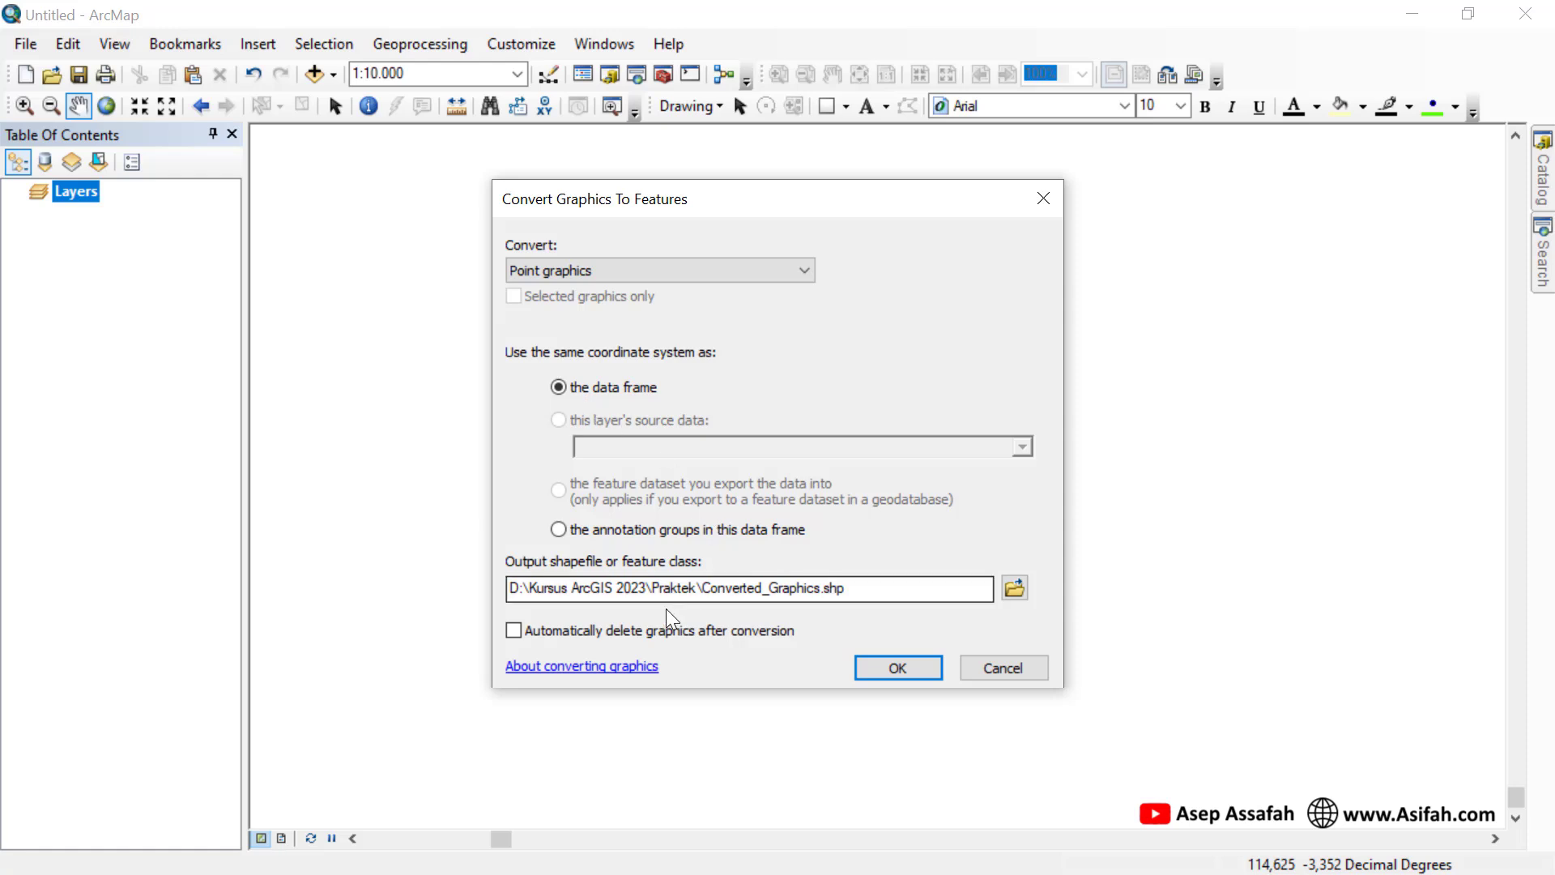
- Set the output shapefile to Polygon1.shp in D:\Video Tutorial Youtube\Data Tutorial
{"action": "left_click", "coordinate": [1014, 590]}
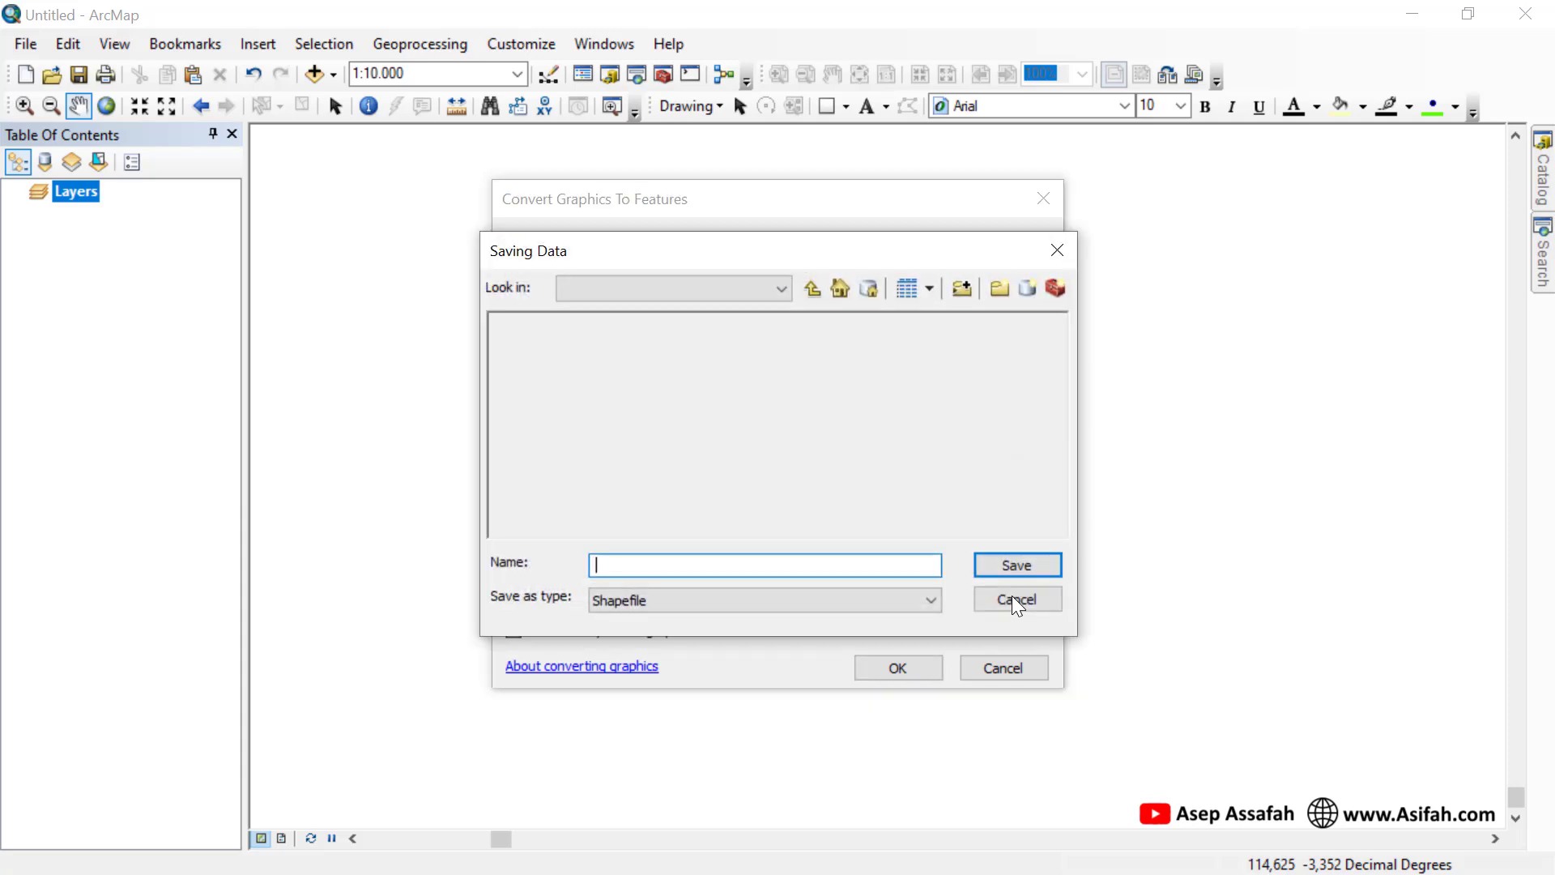
{"action": "left_click", "coordinate": [768, 293]}
{"action": "left_click", "coordinate": [707, 373]}
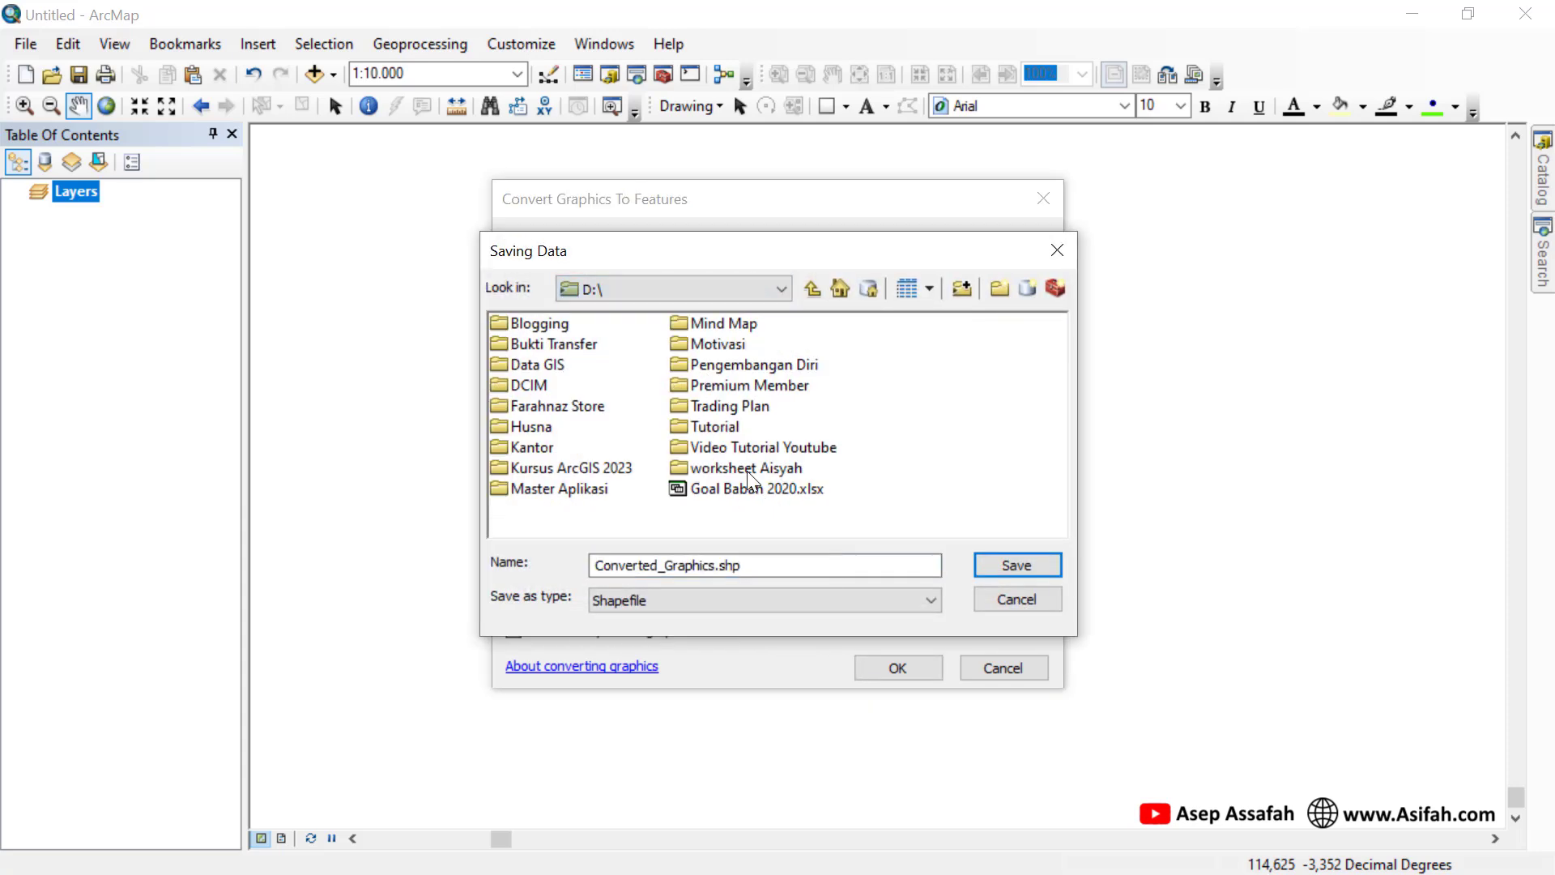
{"action": "double_click", "coordinate": [749, 449]}
{"action": "double_click", "coordinate": [555, 369]}
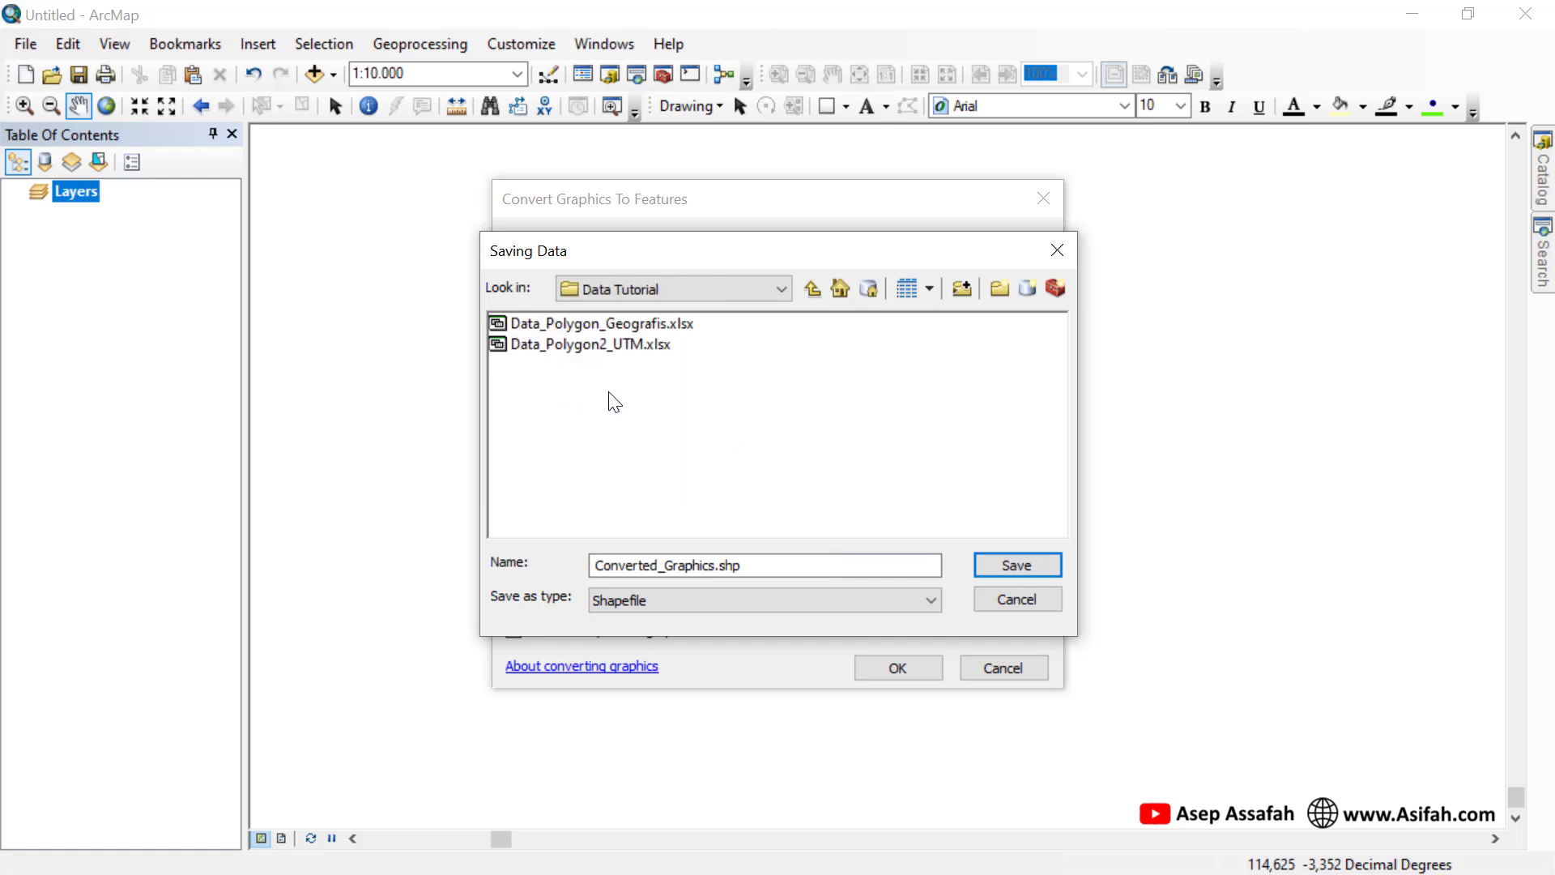
{"action": "left_click", "coordinate": [716, 567]}
{"action": "left_click_drag", "start_coordinate": [716, 566], "coordinate": [538, 549]}
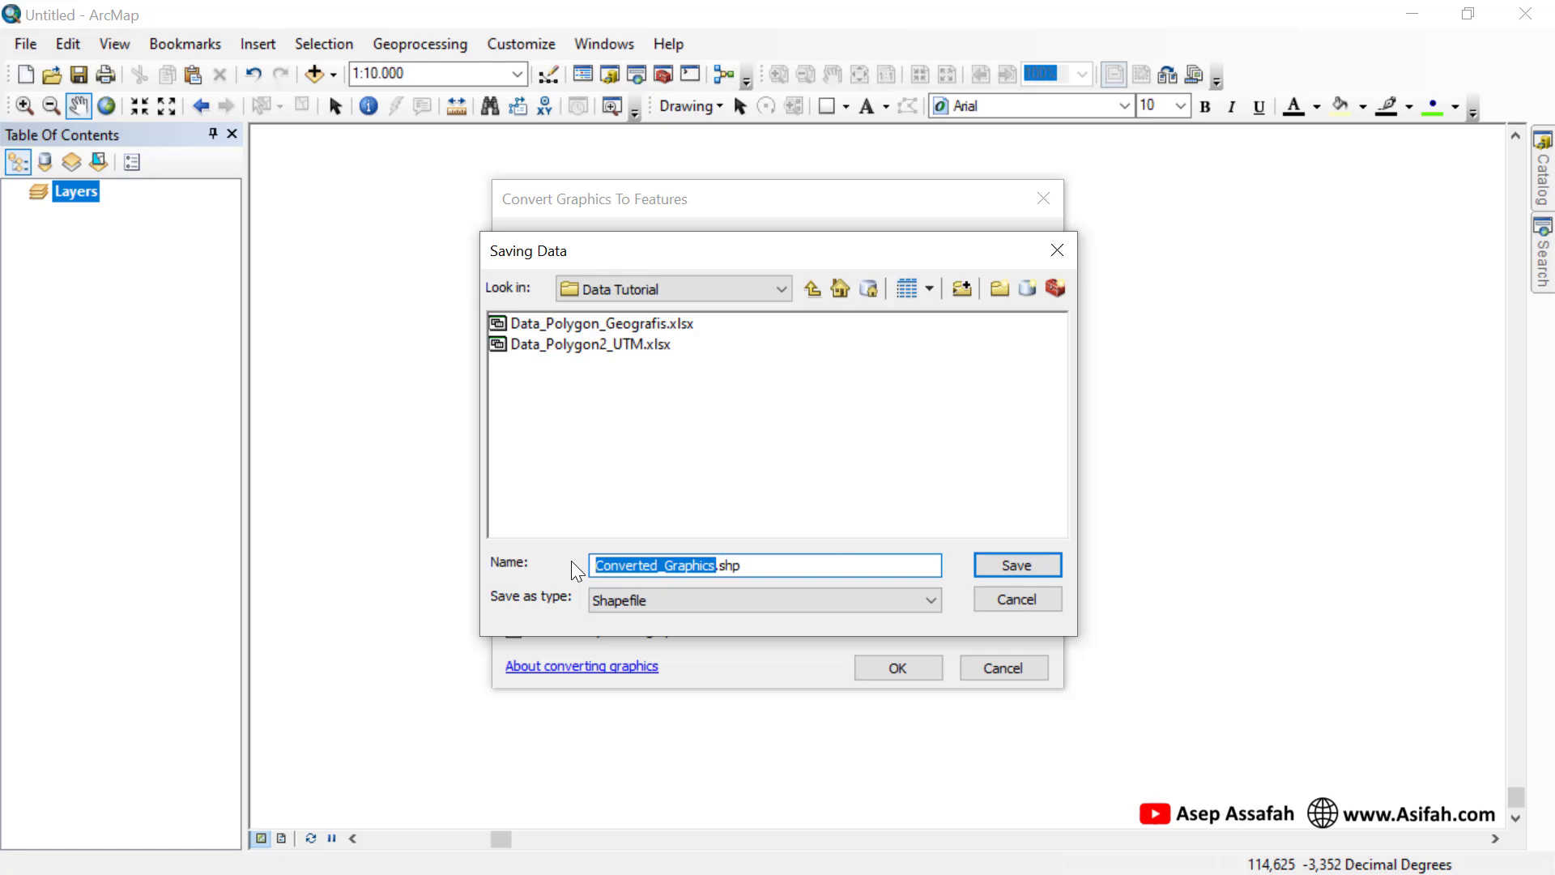
{"action": "type", "text": "Polygon"}
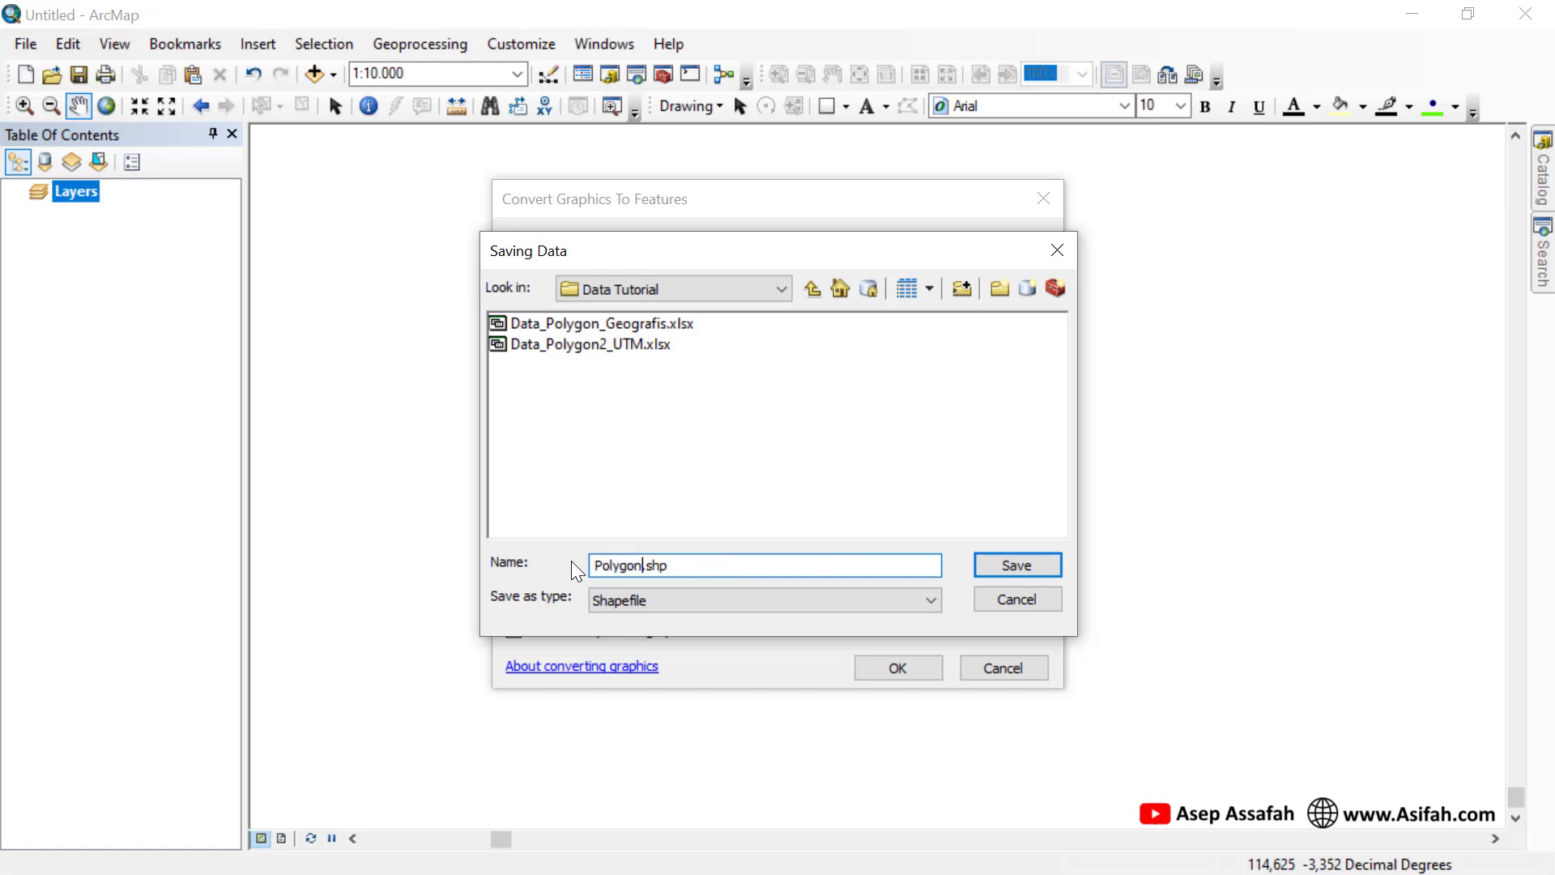
{"action": "type", "text": "1"}
{"action": "left_click", "coordinate": [1019, 565]}
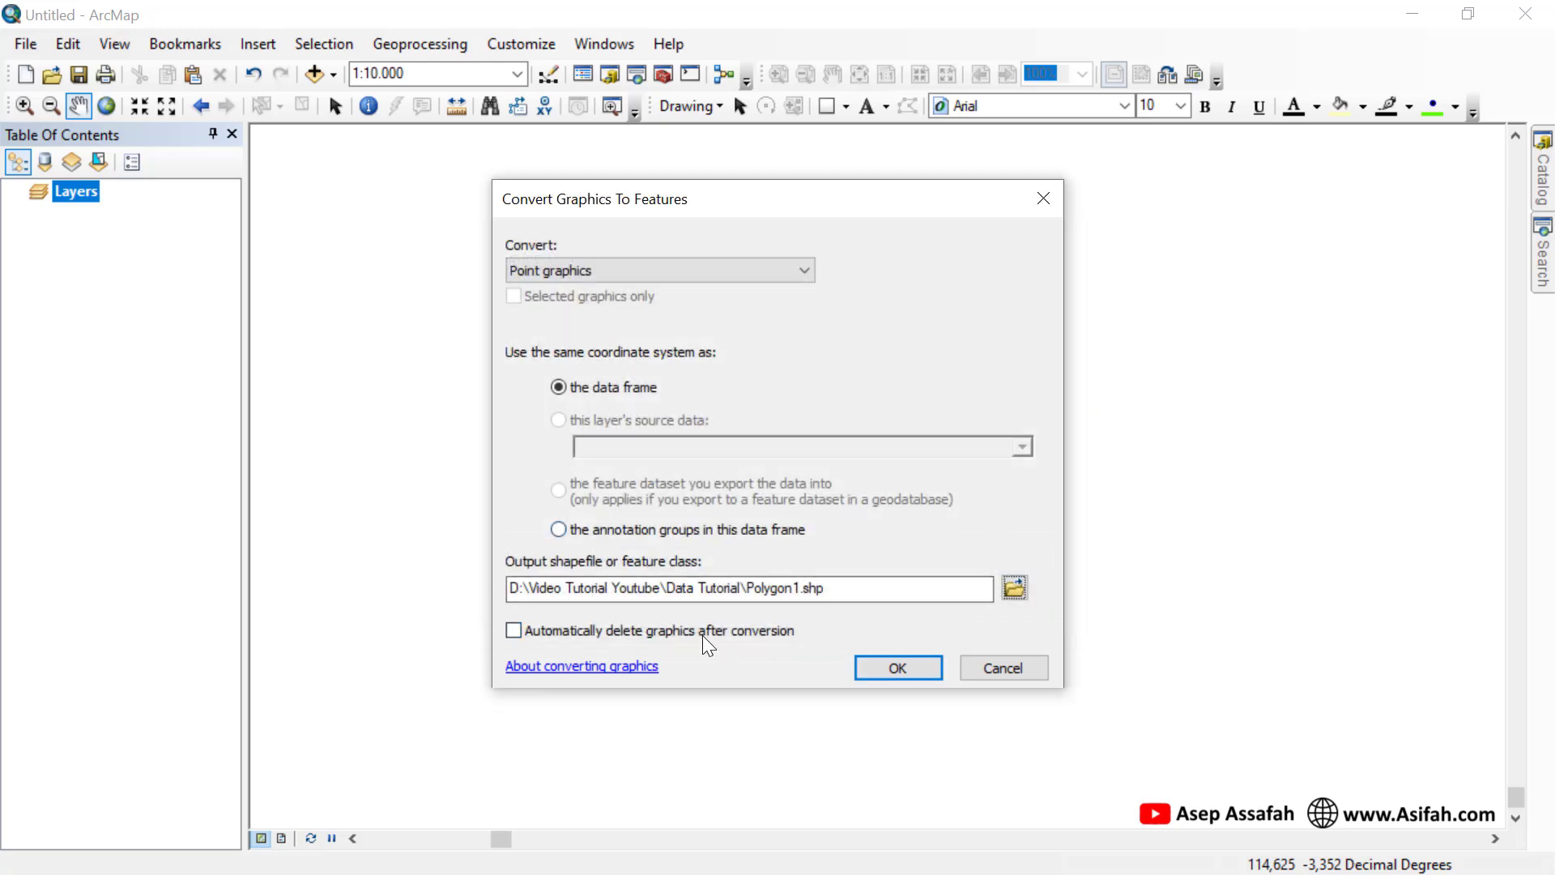
- Convert the point graphics to features with automatic deletion of the graphics, and add the exported shapefile to the map as a layer
{"action": "left_click", "coordinate": [513, 630]}
{"action": "left_click", "coordinate": [897, 669]}
{"action": "left_click", "coordinate": [848, 525]}
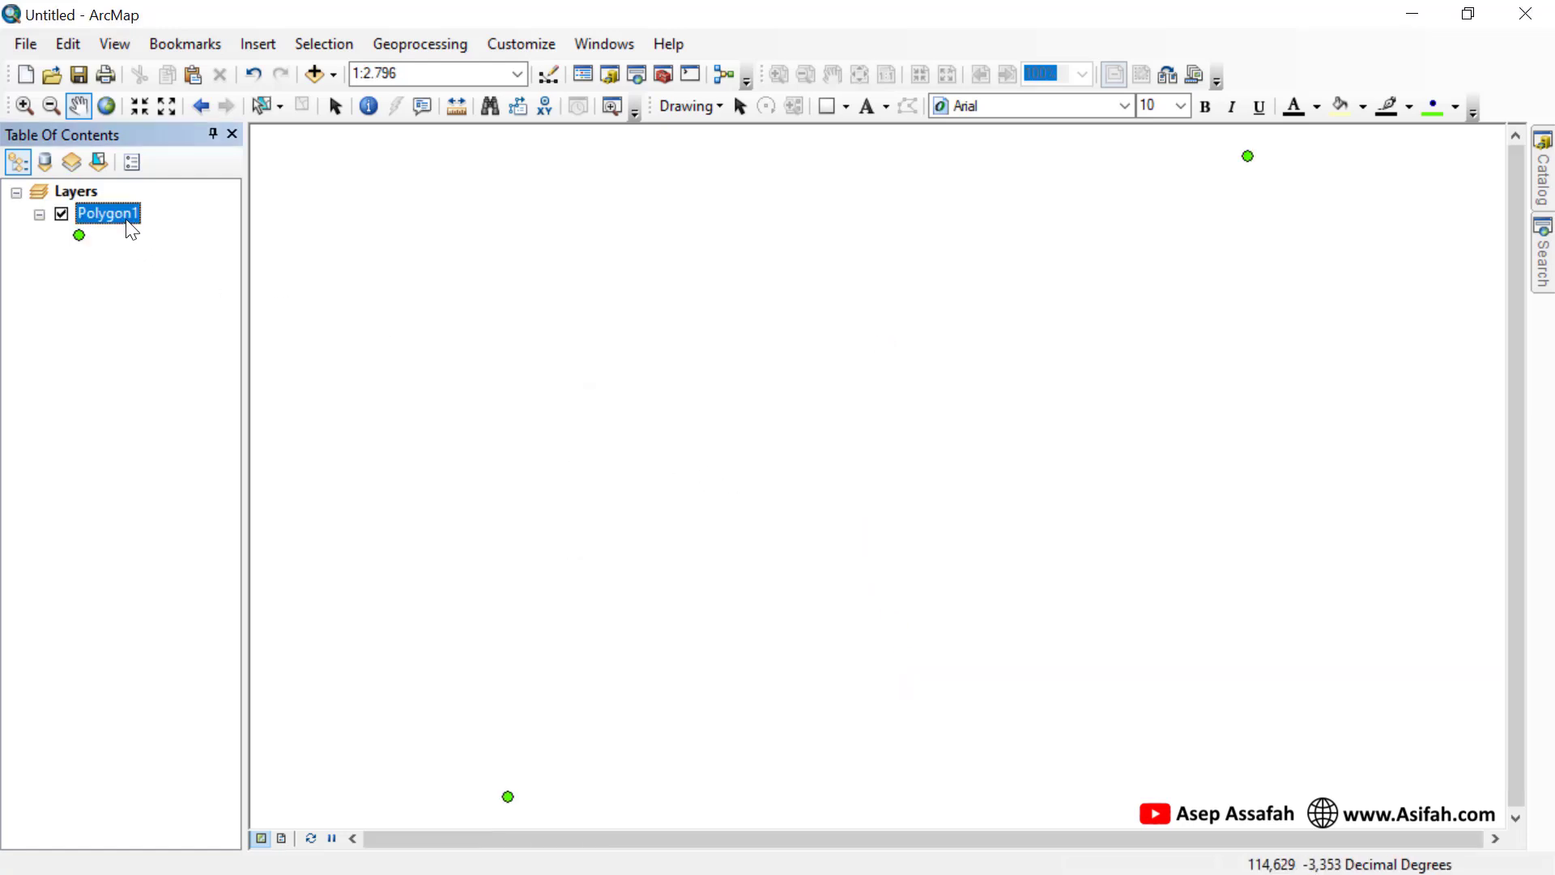
- Examine the point records in the Polygon1 layer's attribute table and close the table
{"action": "right_click", "coordinate": [125, 224]}
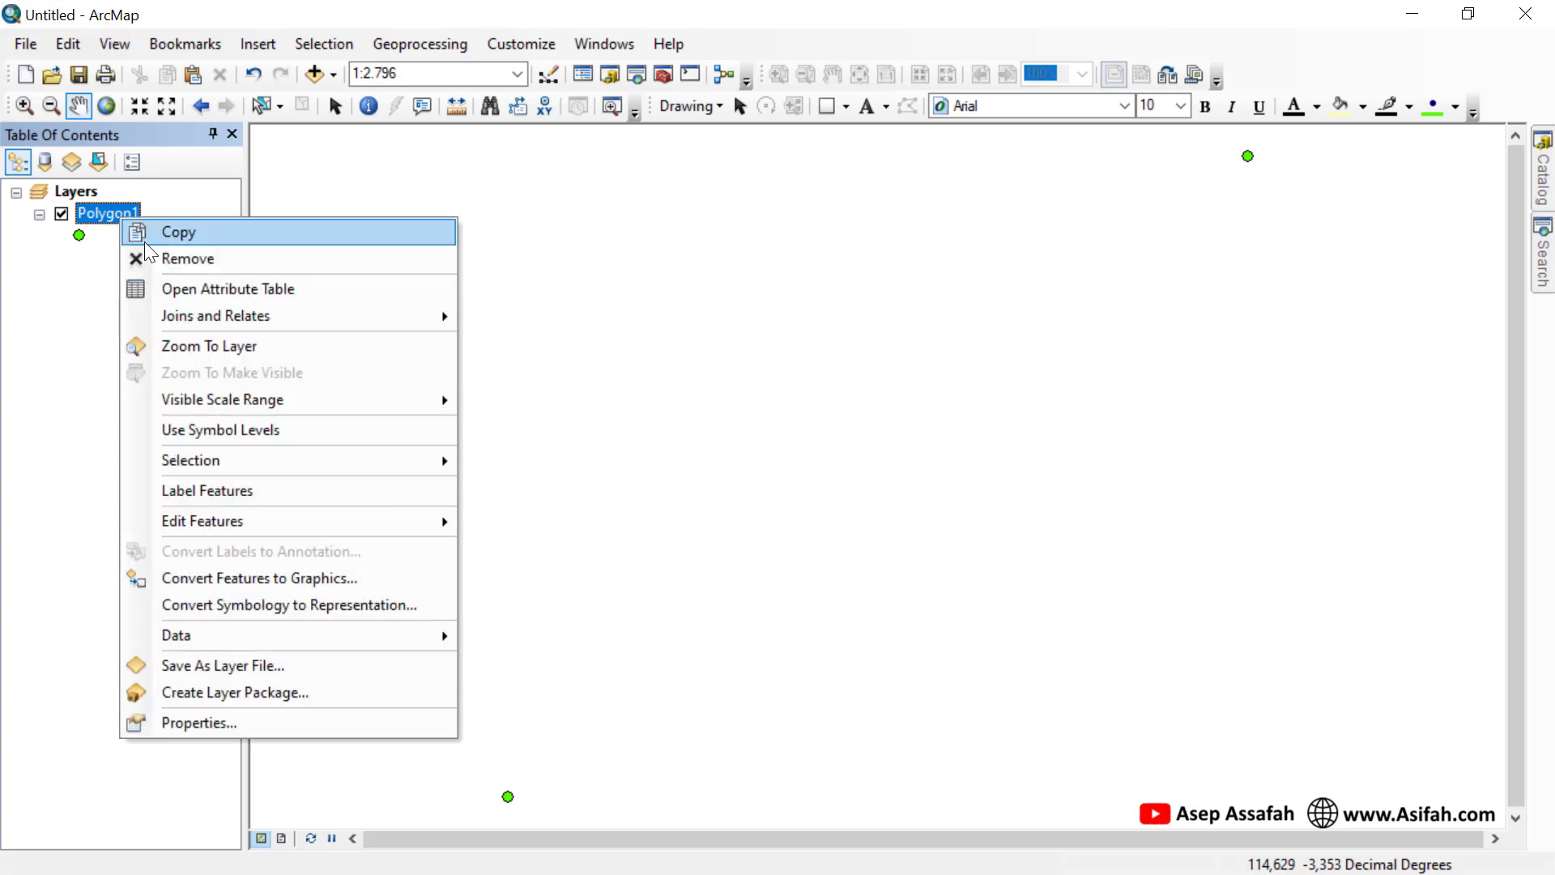
{"action": "left_click", "coordinate": [161, 290]}
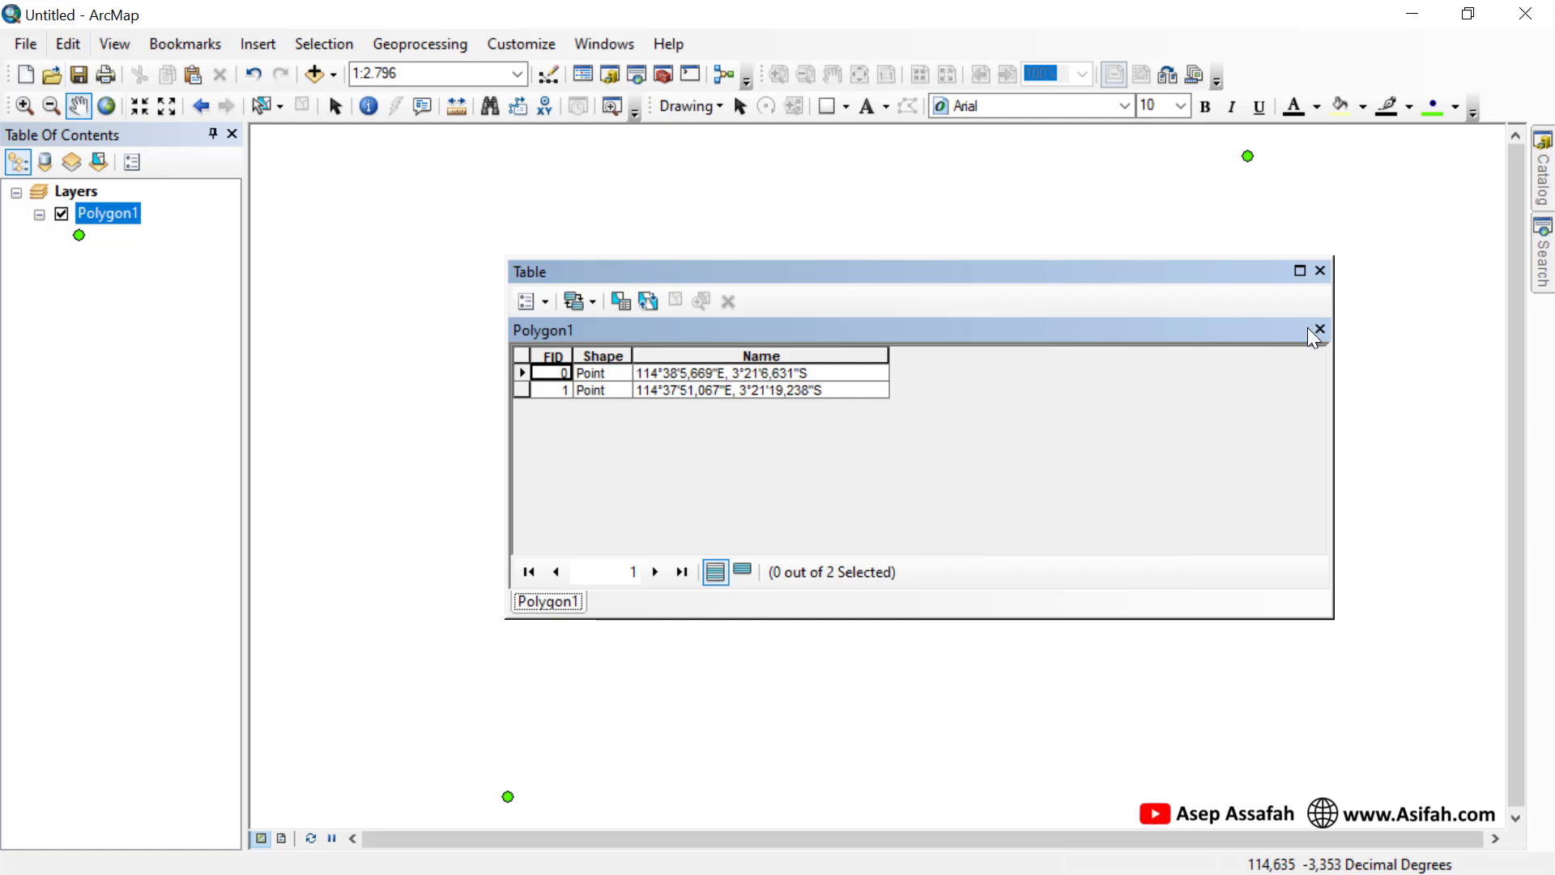
{"action": "left_click", "coordinate": [1320, 270]}
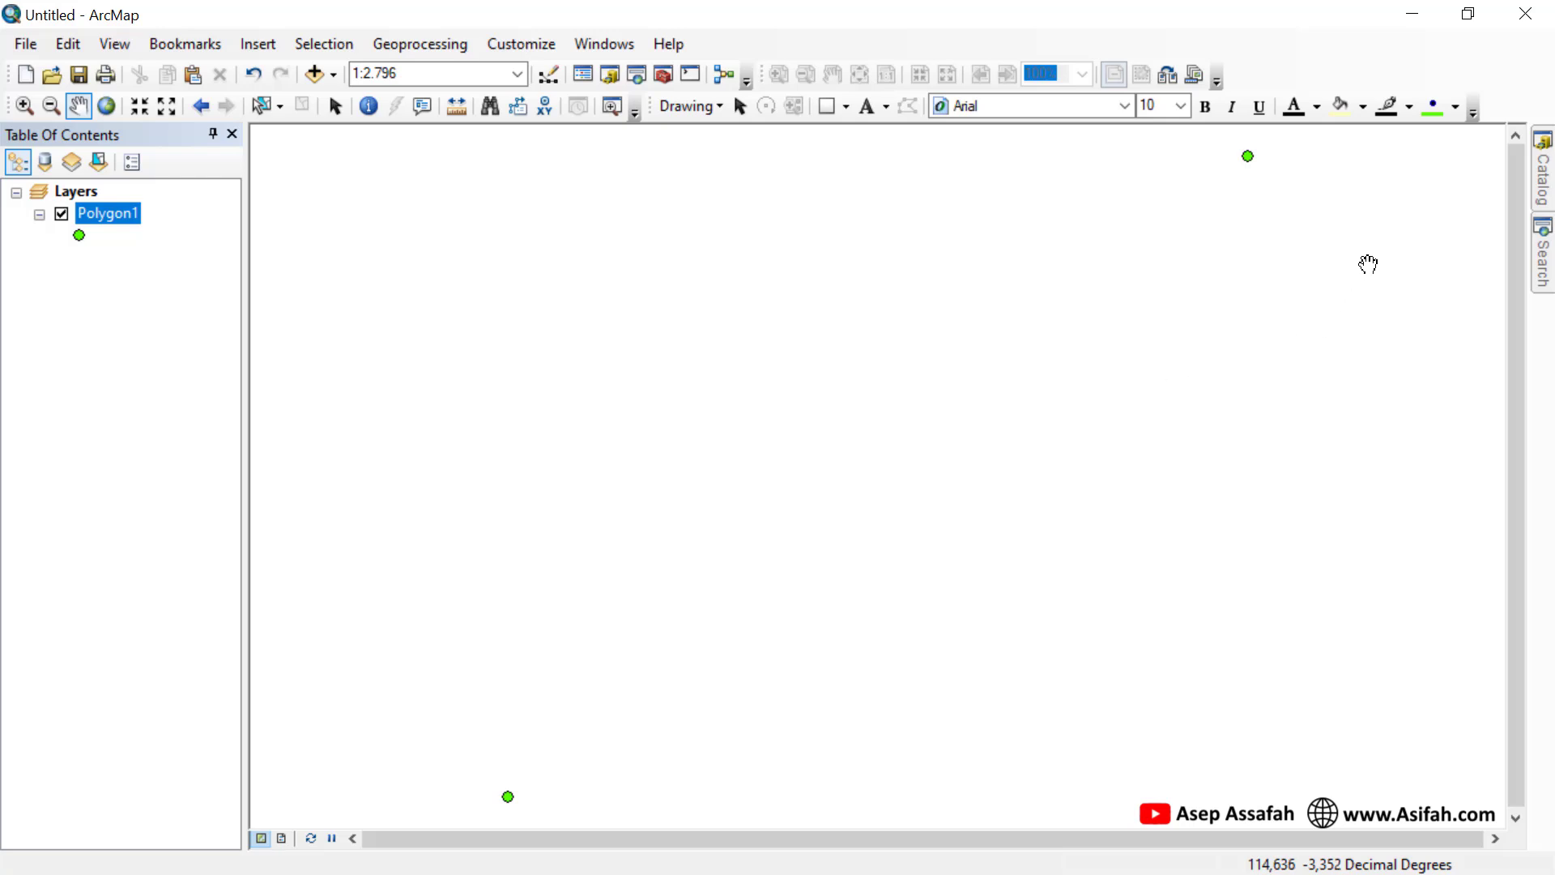
- Browse the Catalog to D:\Video Tutorial Youtube\Data Tutorial and start creating a new shapefile in that folder
{"action": "left_click", "coordinate": [1544, 190]}
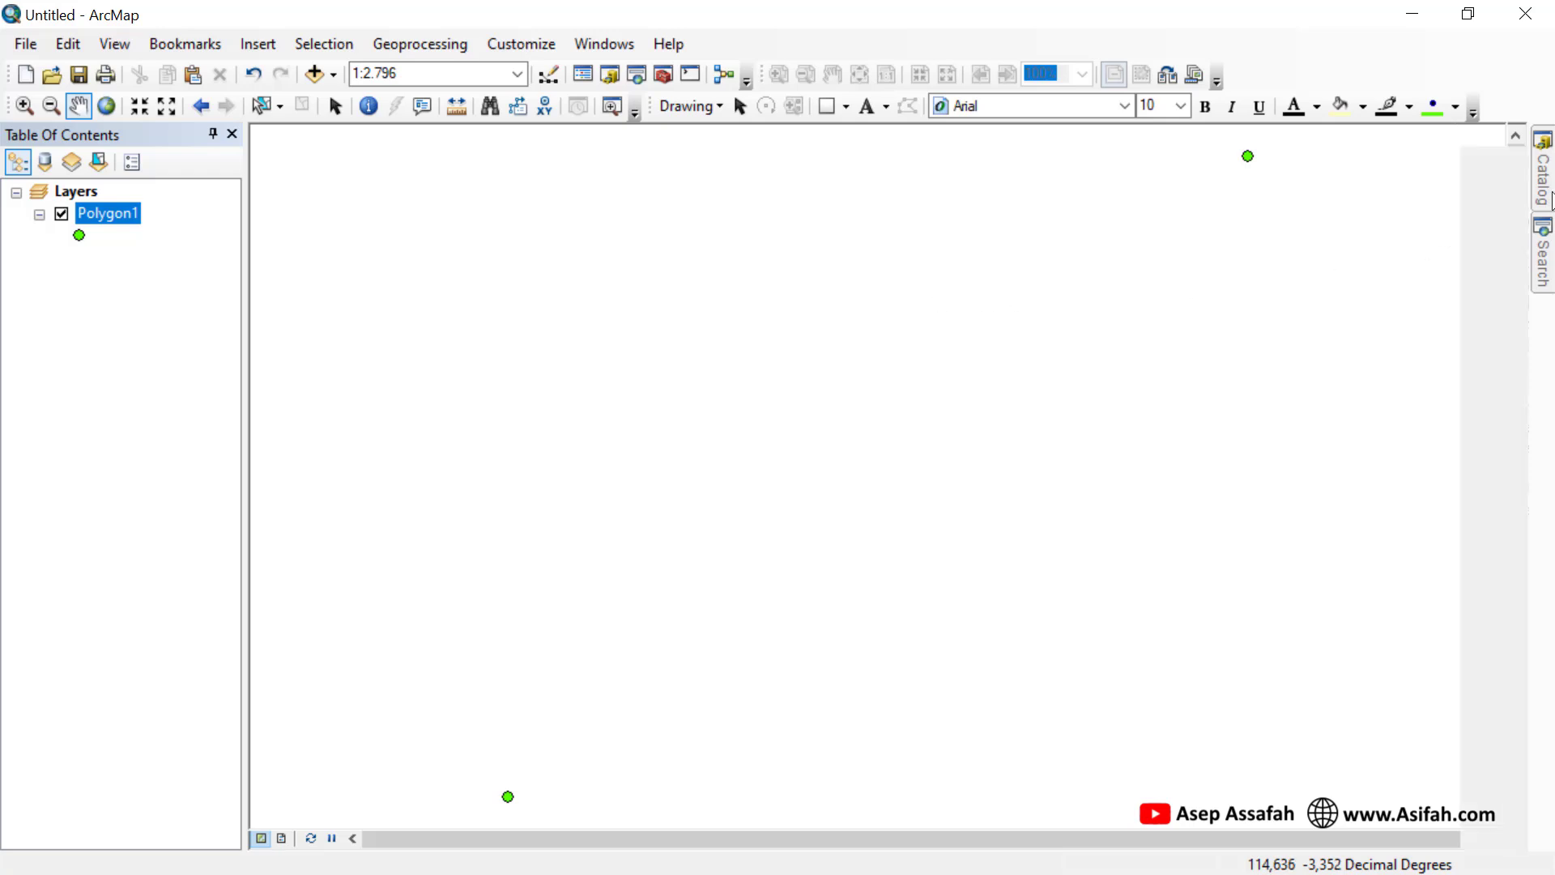
{"action": "mouse_move", "coordinate": [1543, 194]}
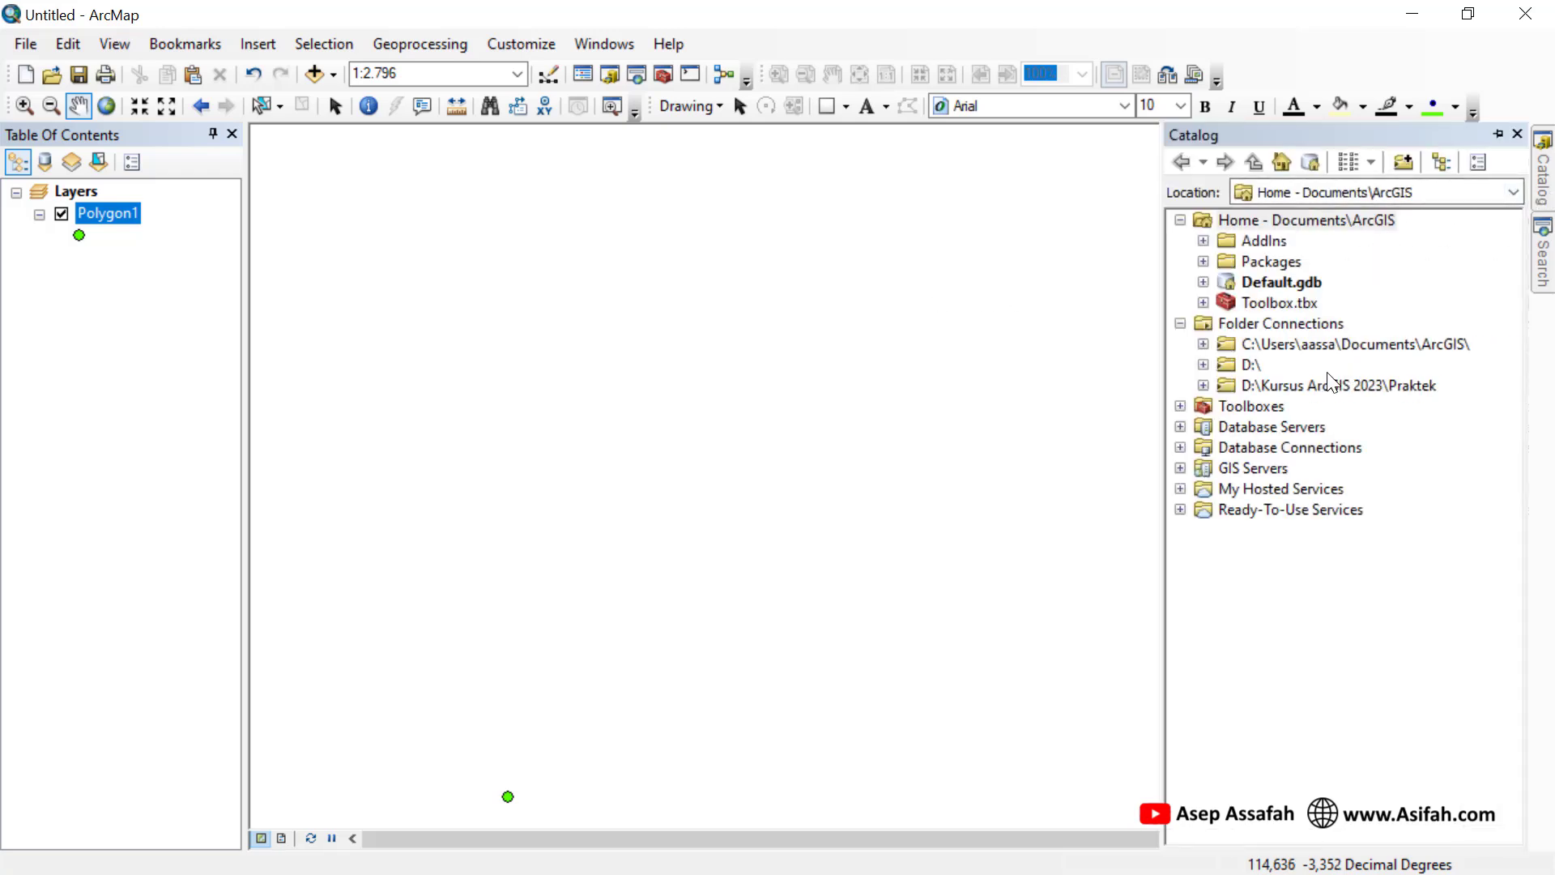
{"action": "left_click", "coordinate": [1203, 365]}
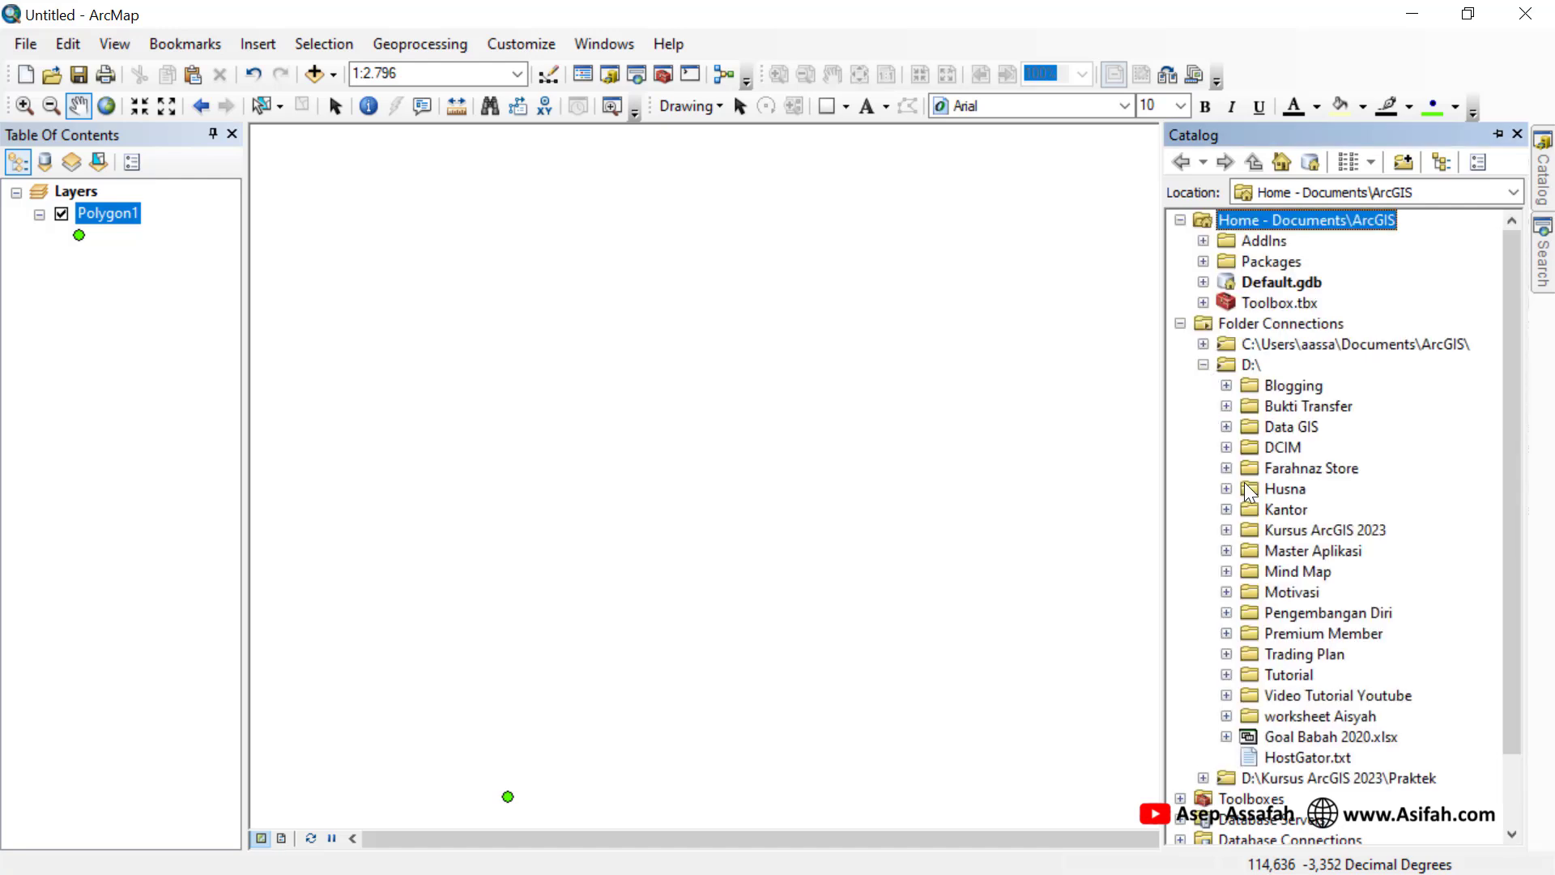
{"action": "left_click", "coordinate": [1226, 696]}
{"action": "scroll", "coordinate": [1270, 740], "scroll_direction": "down", "scroll_amount": 1}
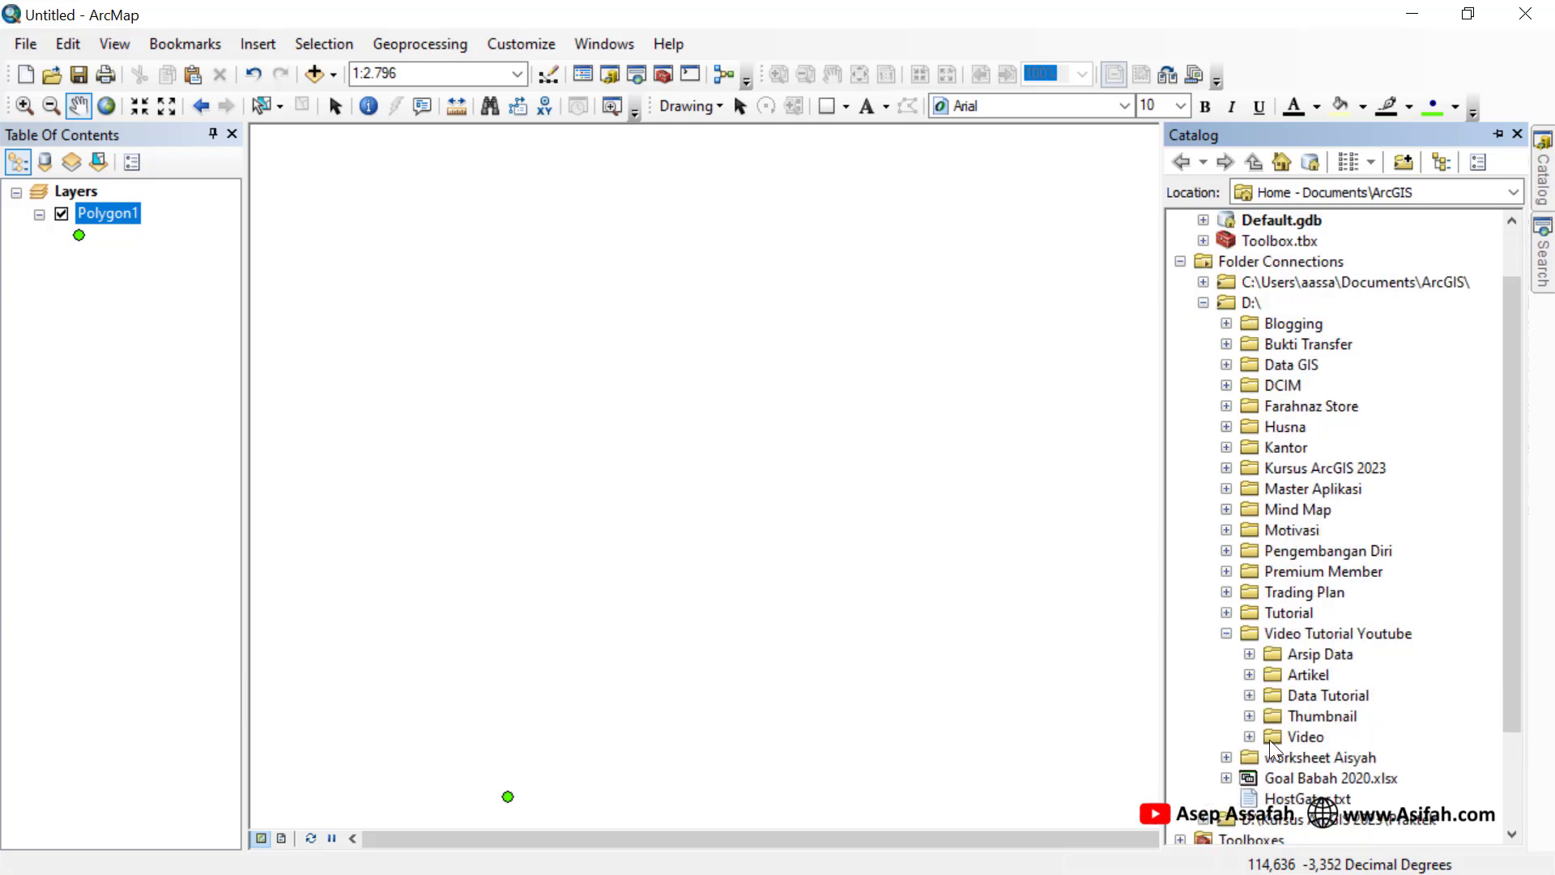
{"action": "left_click", "coordinate": [1250, 696]}
{"action": "left_click", "coordinate": [1324, 696]}
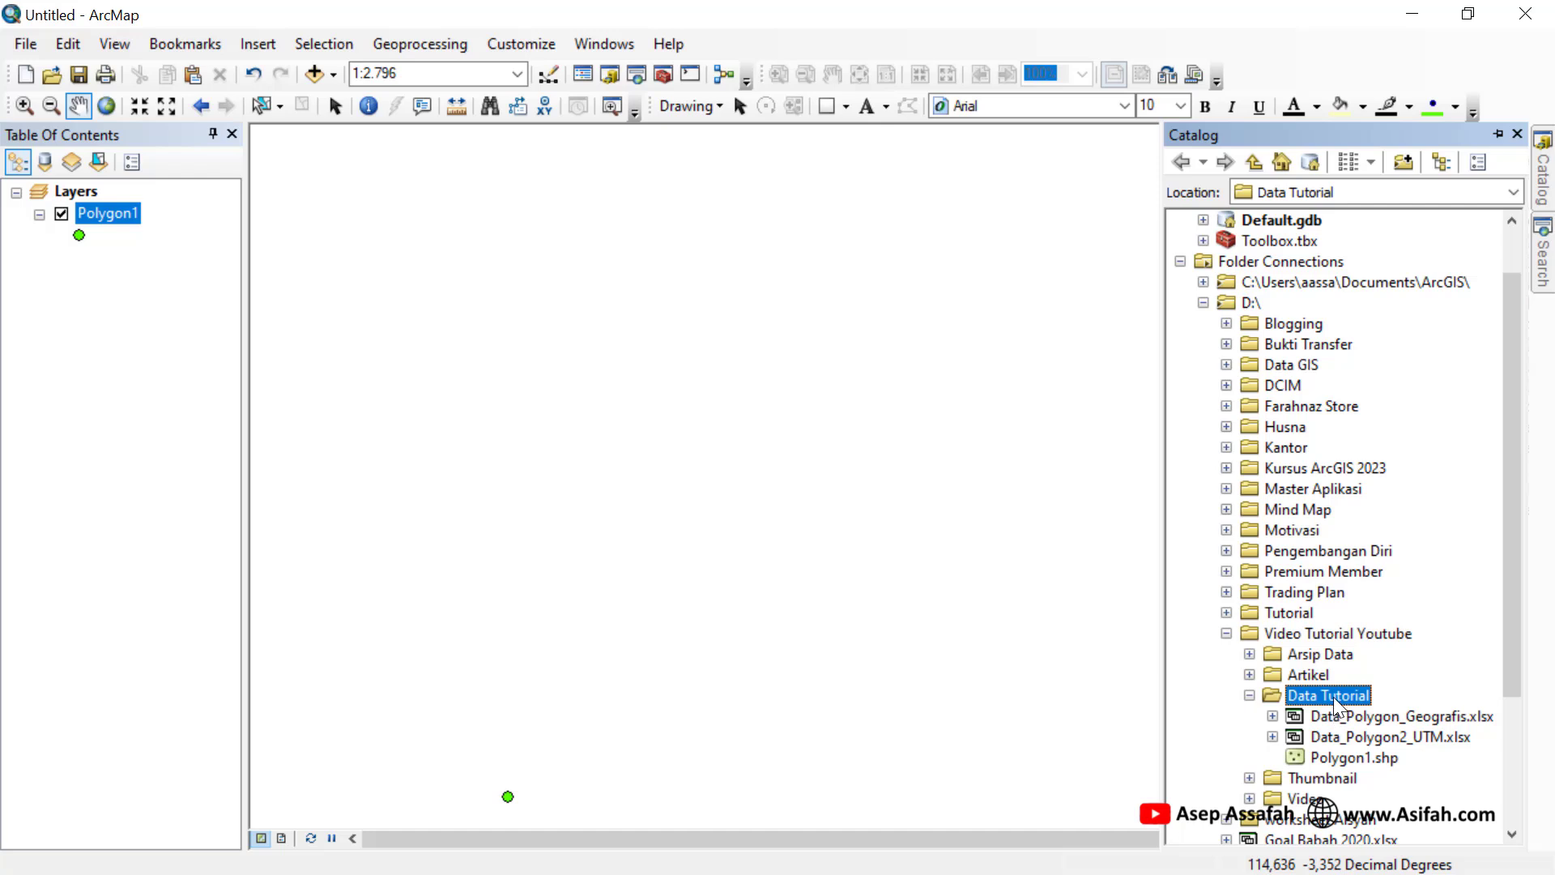
{"action": "right_click", "coordinate": [1334, 700]}
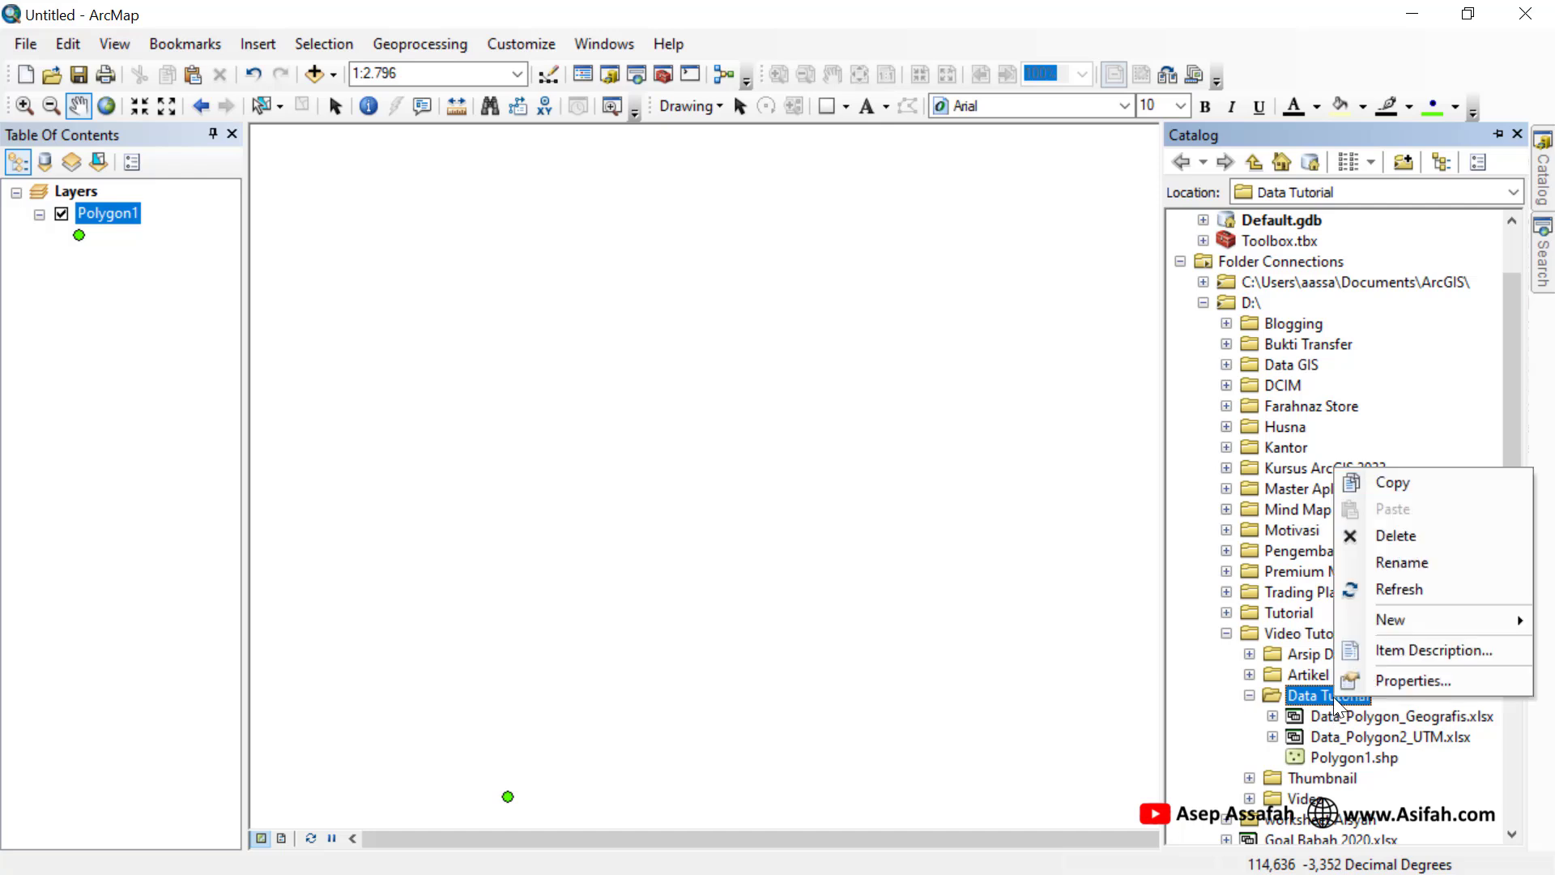
{"action": "mouse_move", "coordinate": [1380, 625]}
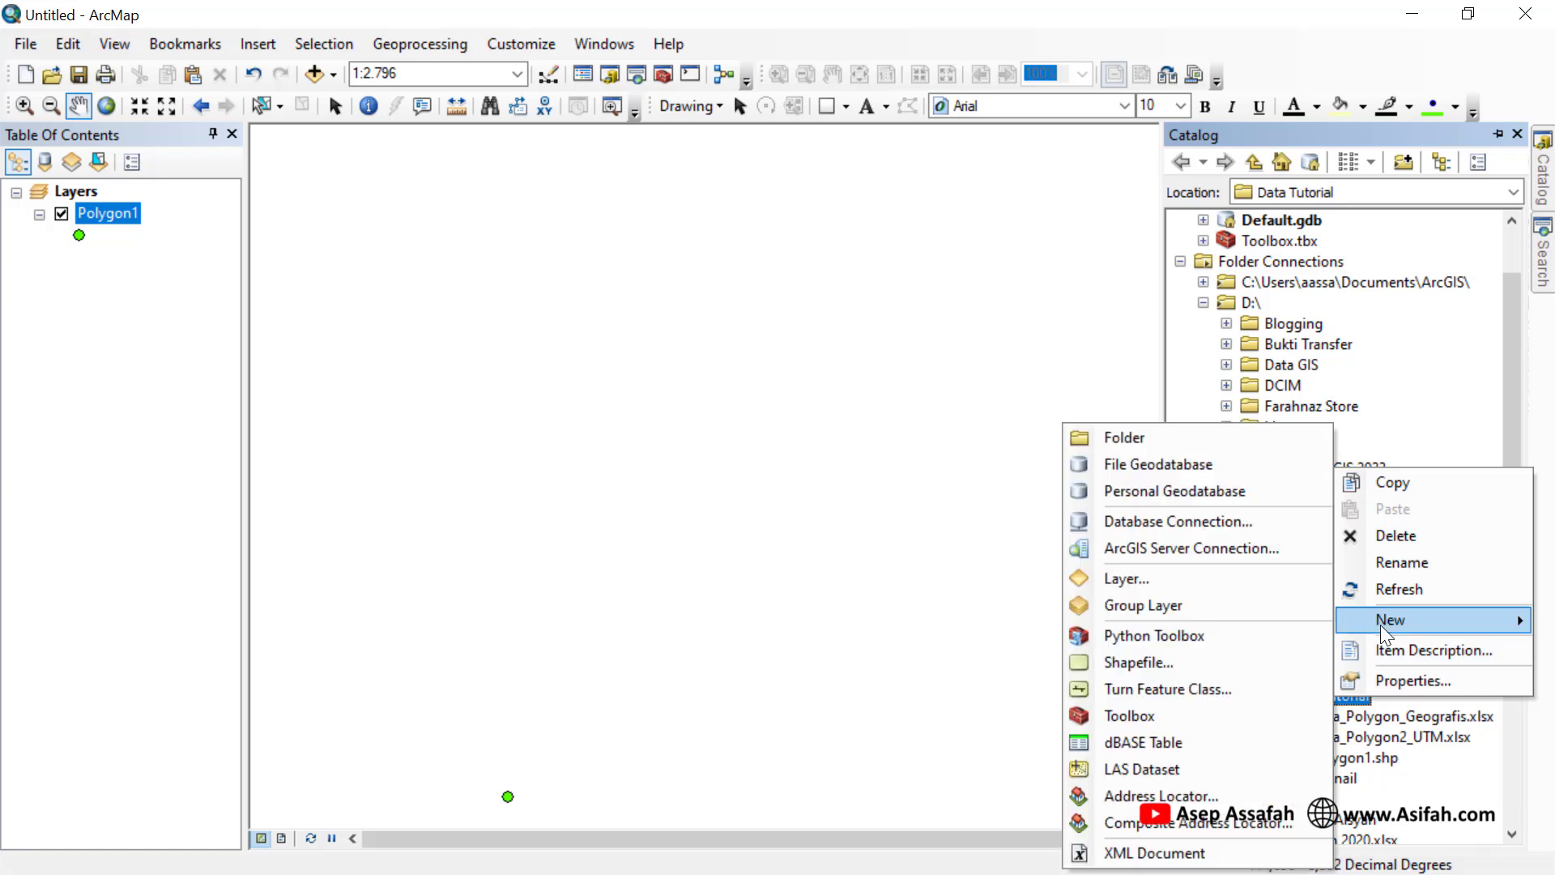
{"action": "left_click", "coordinate": [1165, 668]}
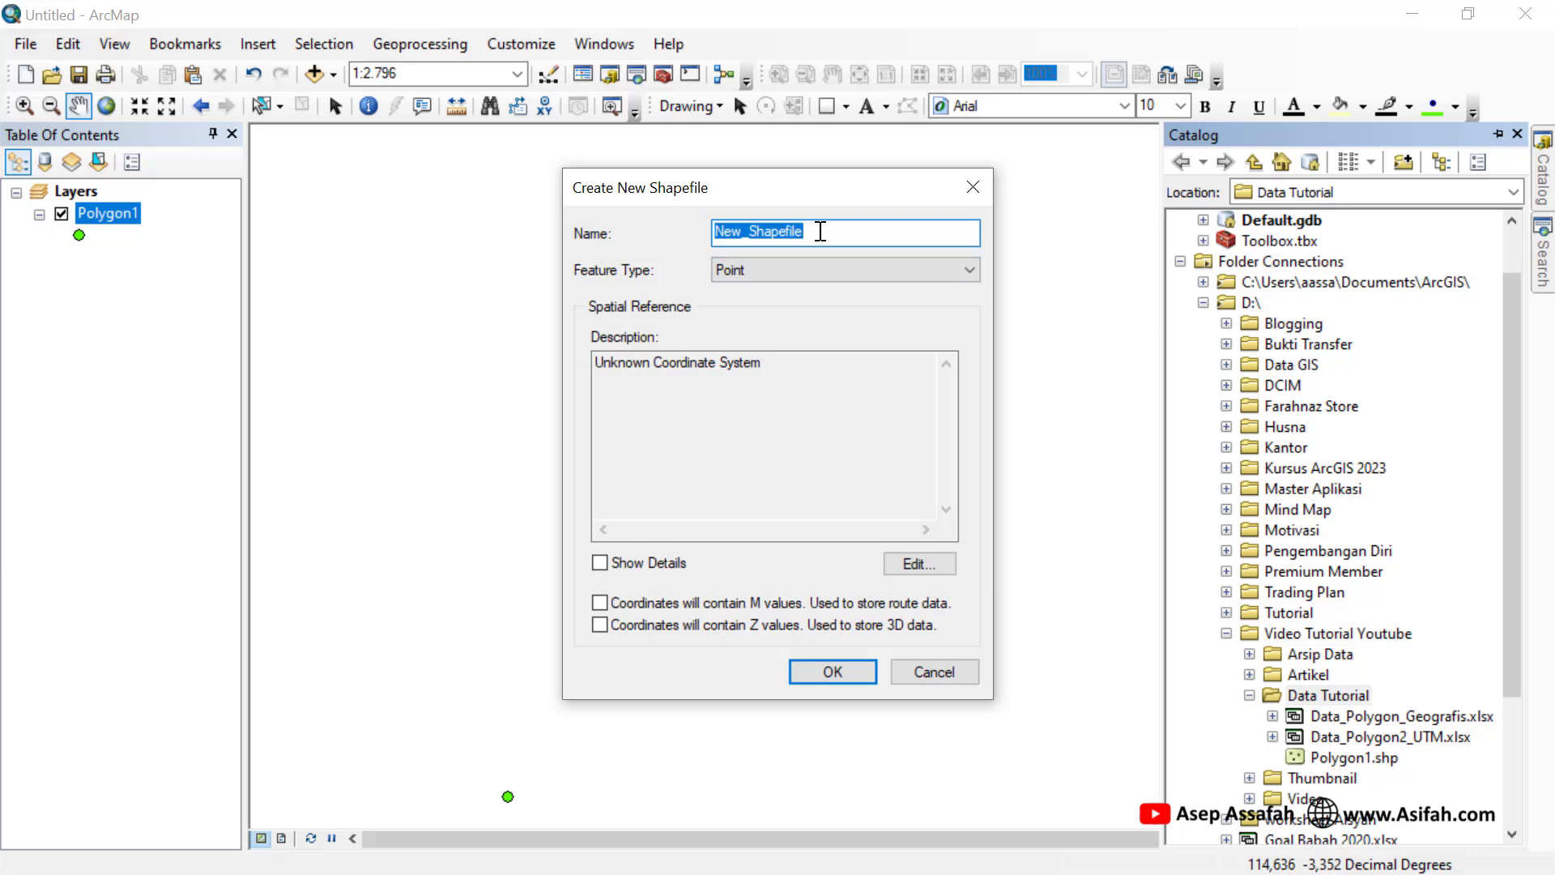
- Name the new shapefile Polygon2 and set its feature type to Point
{"action": "type", "text": "Po"}
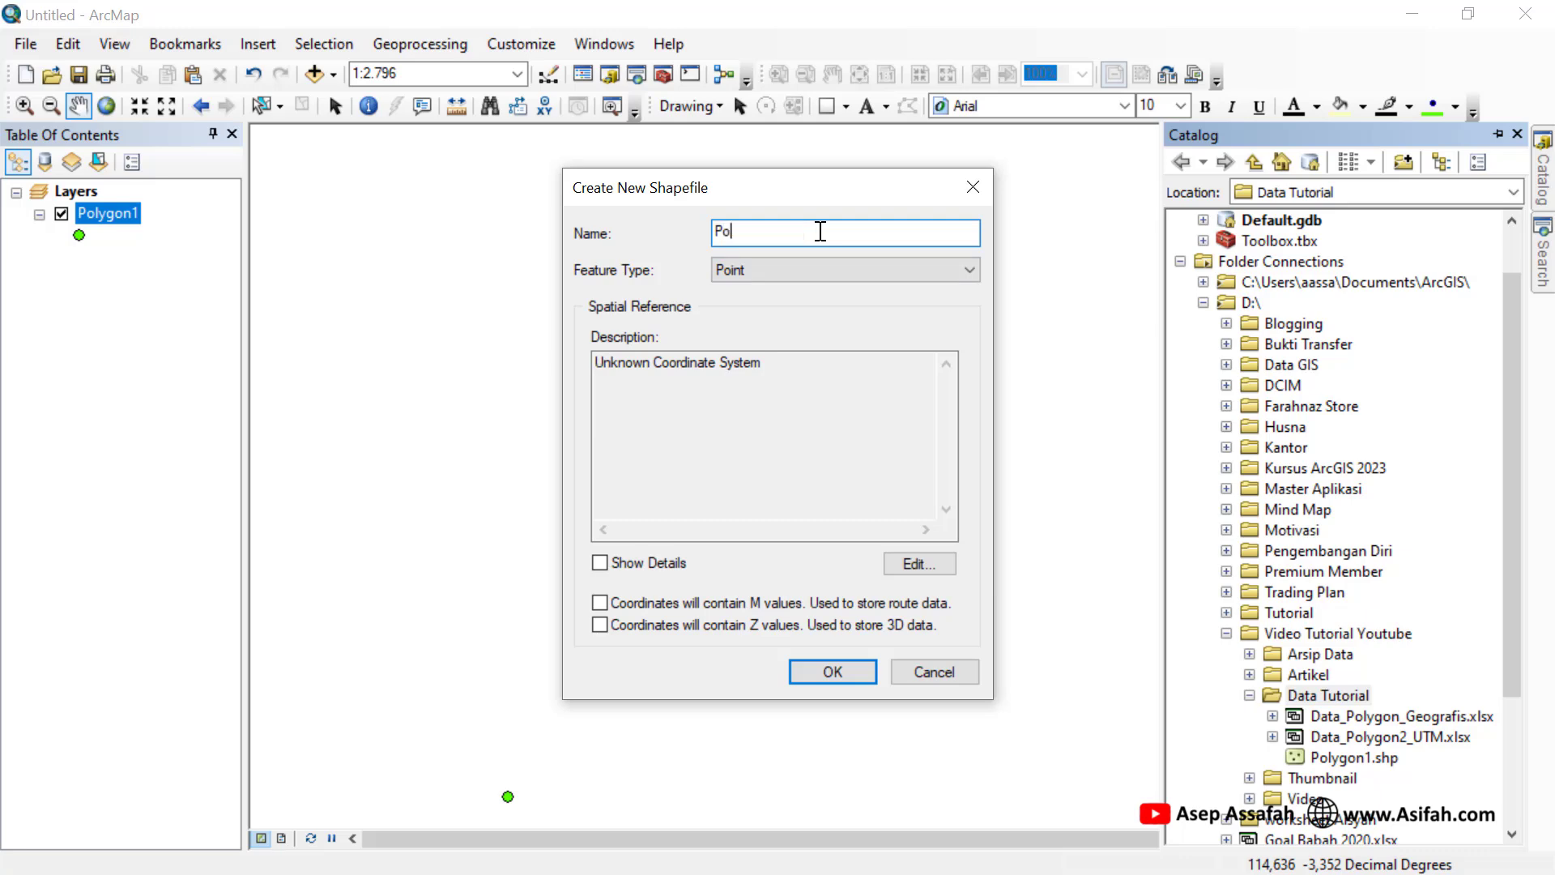
{"action": "type", "text": "lygon2"}
{"action": "left_click", "coordinate": [806, 270]}
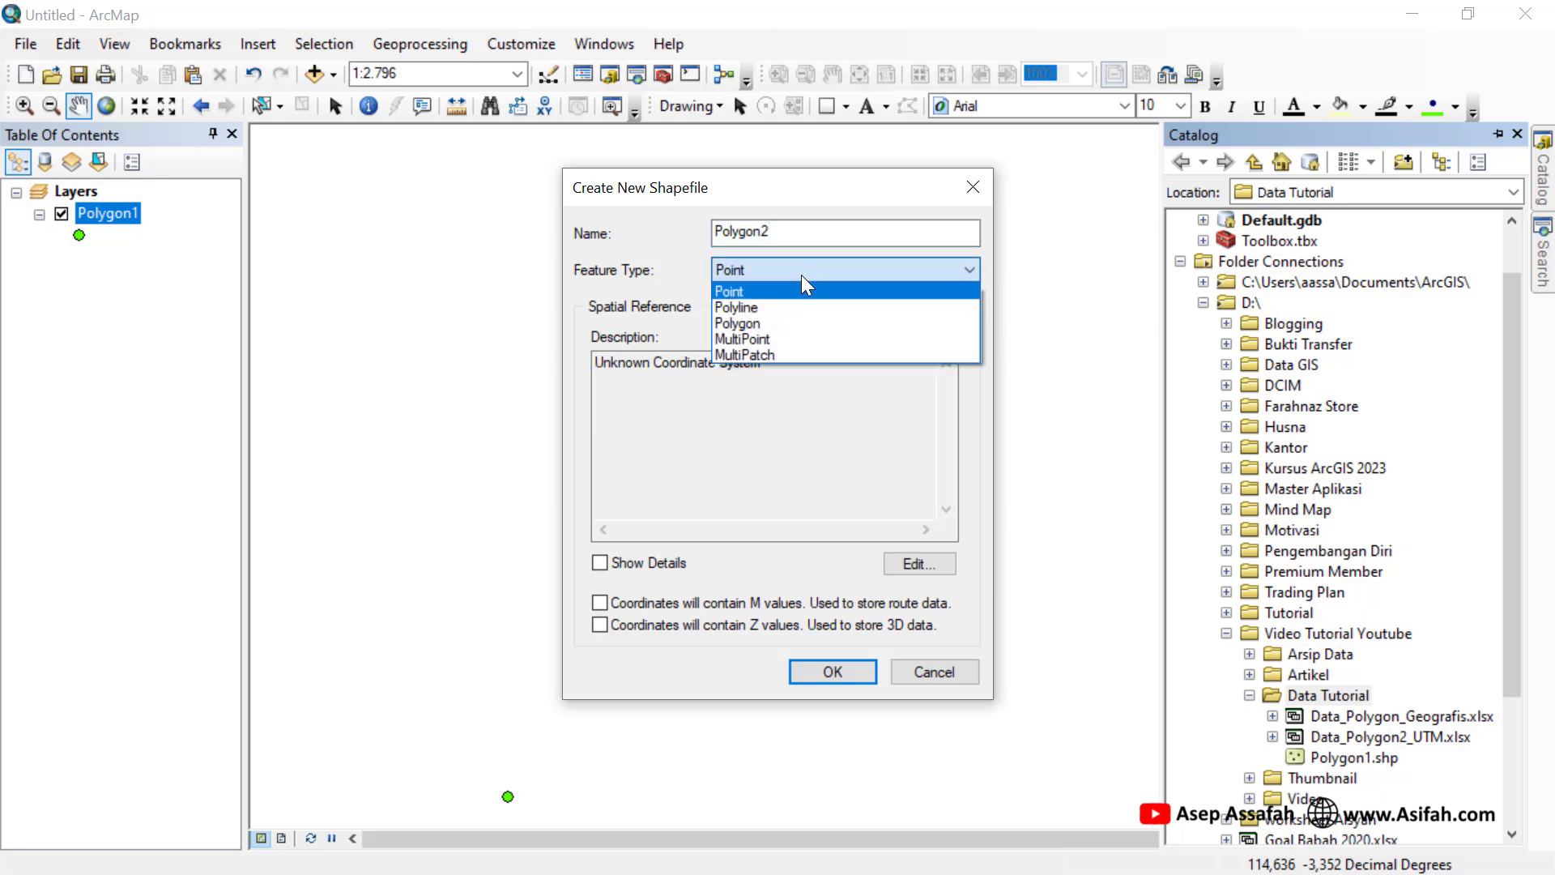
{"action": "left_click", "coordinate": [781, 291]}
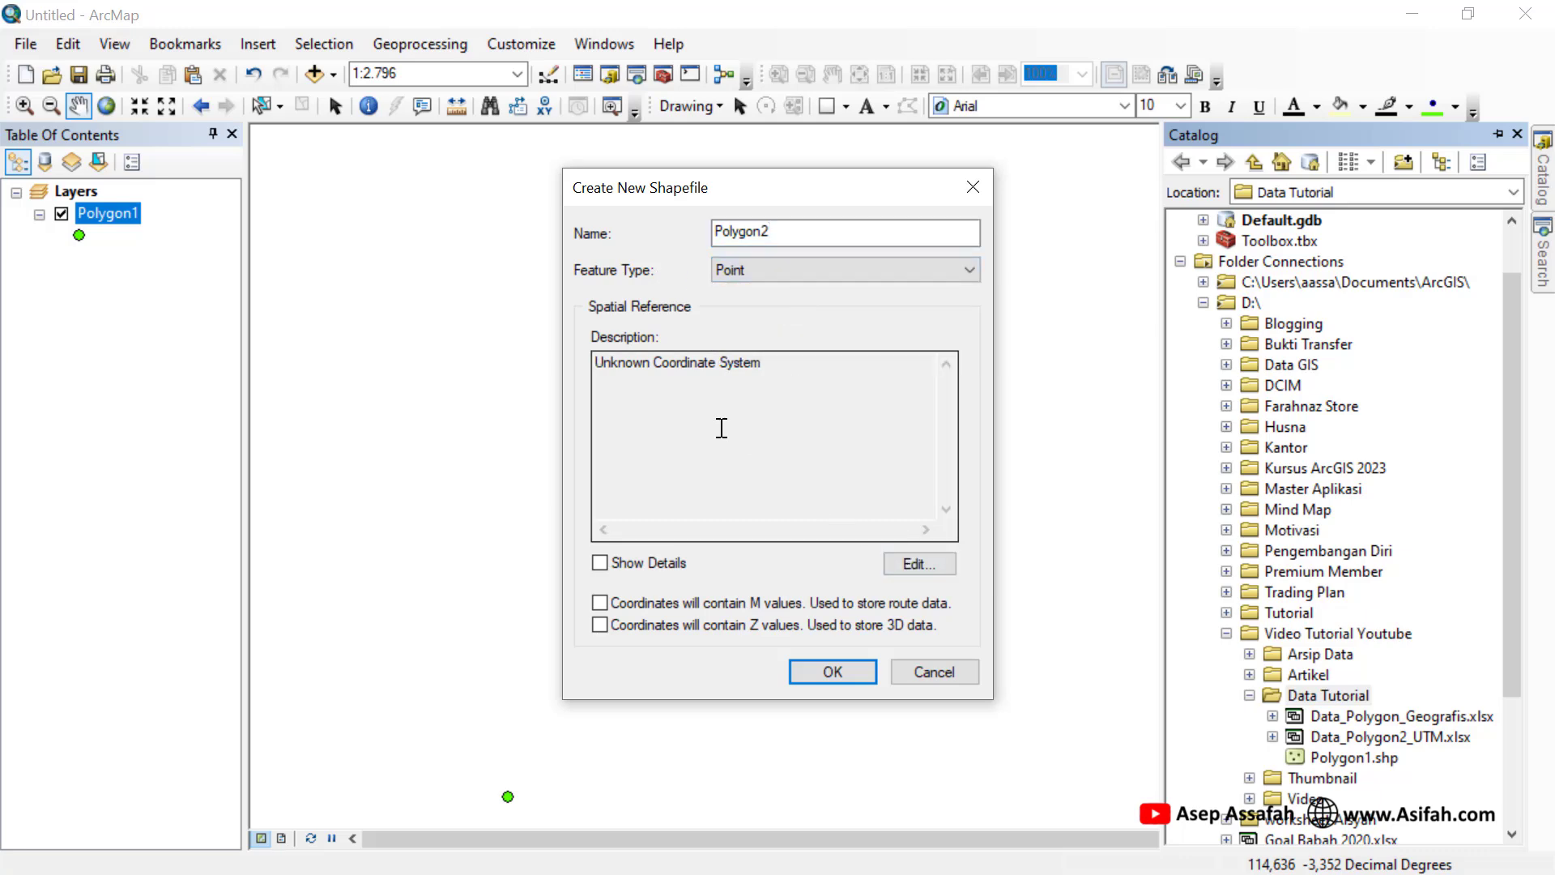
- Assign the World geographic coordinate system WGS 1984 to the new shapefile and create it
{"action": "left_click", "coordinate": [934, 570]}
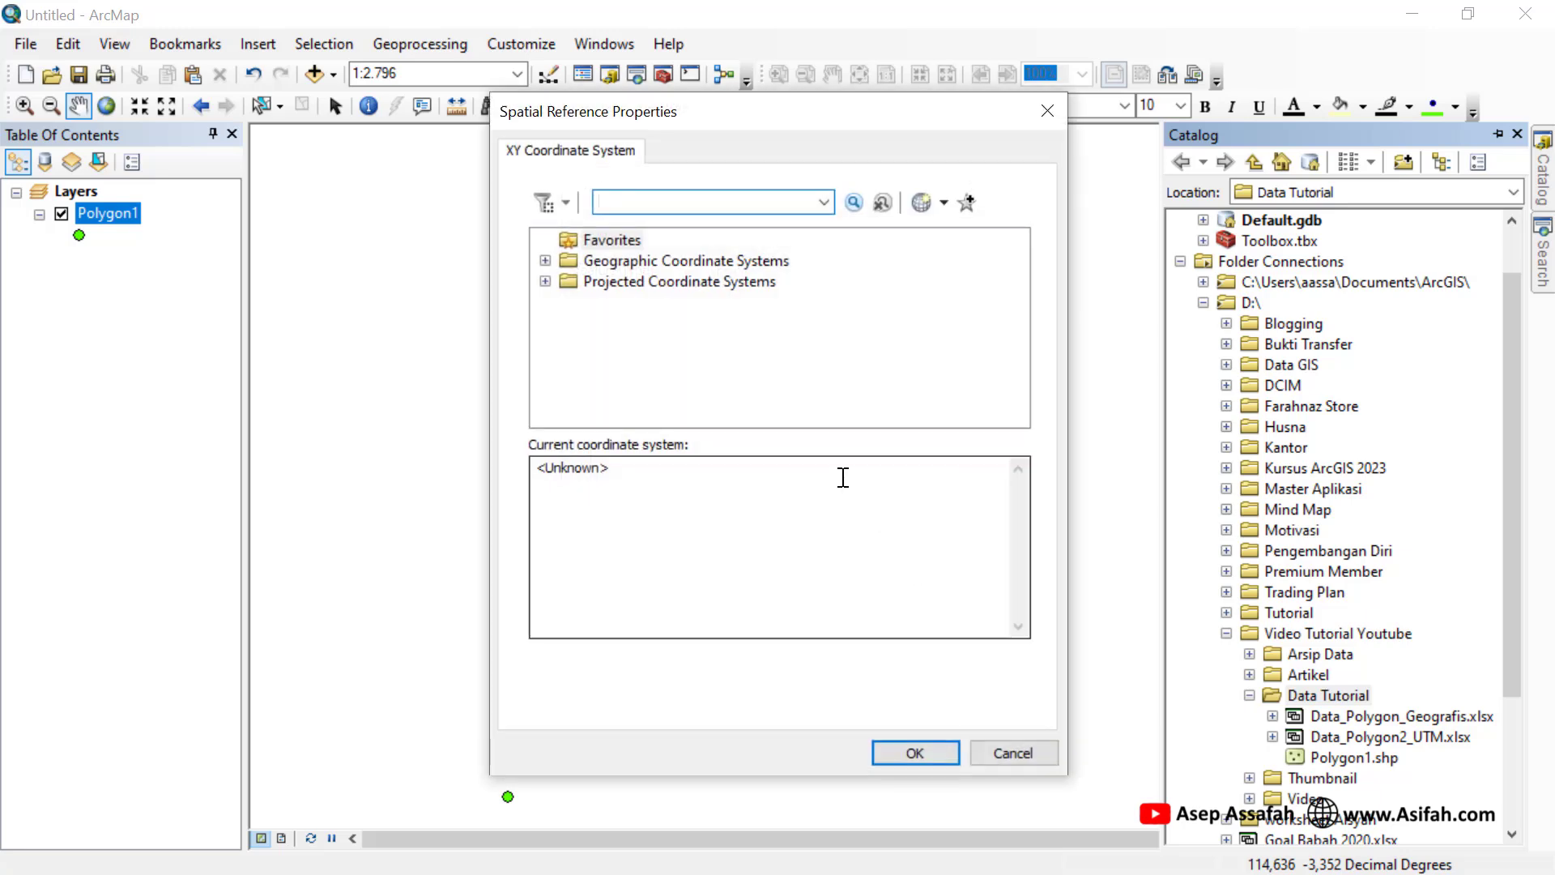
{"action": "left_click", "coordinate": [543, 260]}
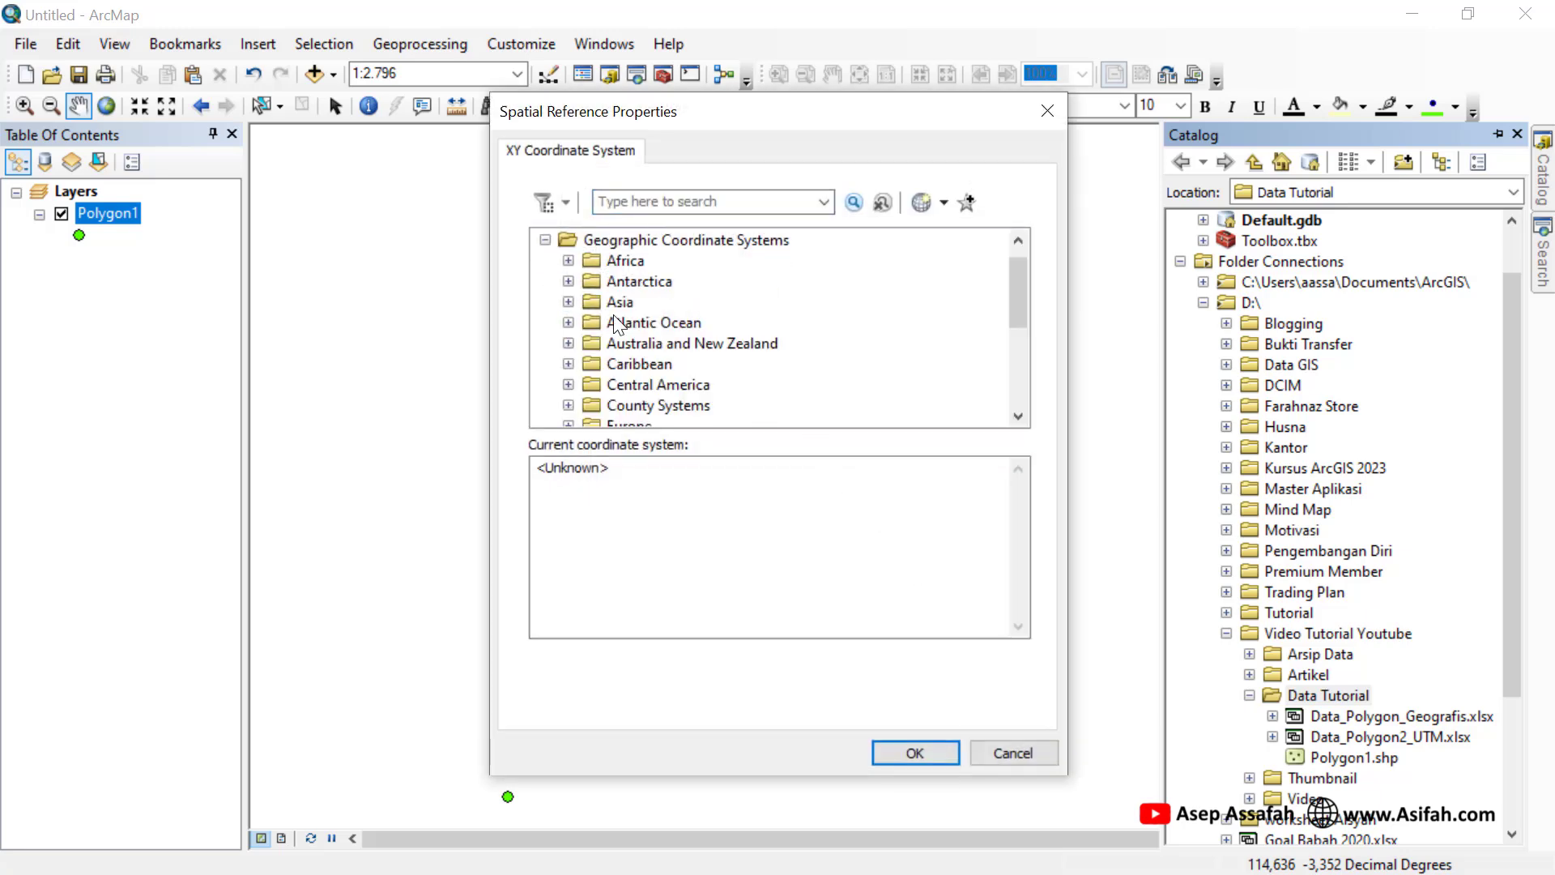
{"action": "scroll", "coordinate": [614, 314], "scroll_direction": "down", "scroll_amount": 3}
{"action": "left_click", "coordinate": [569, 384]}
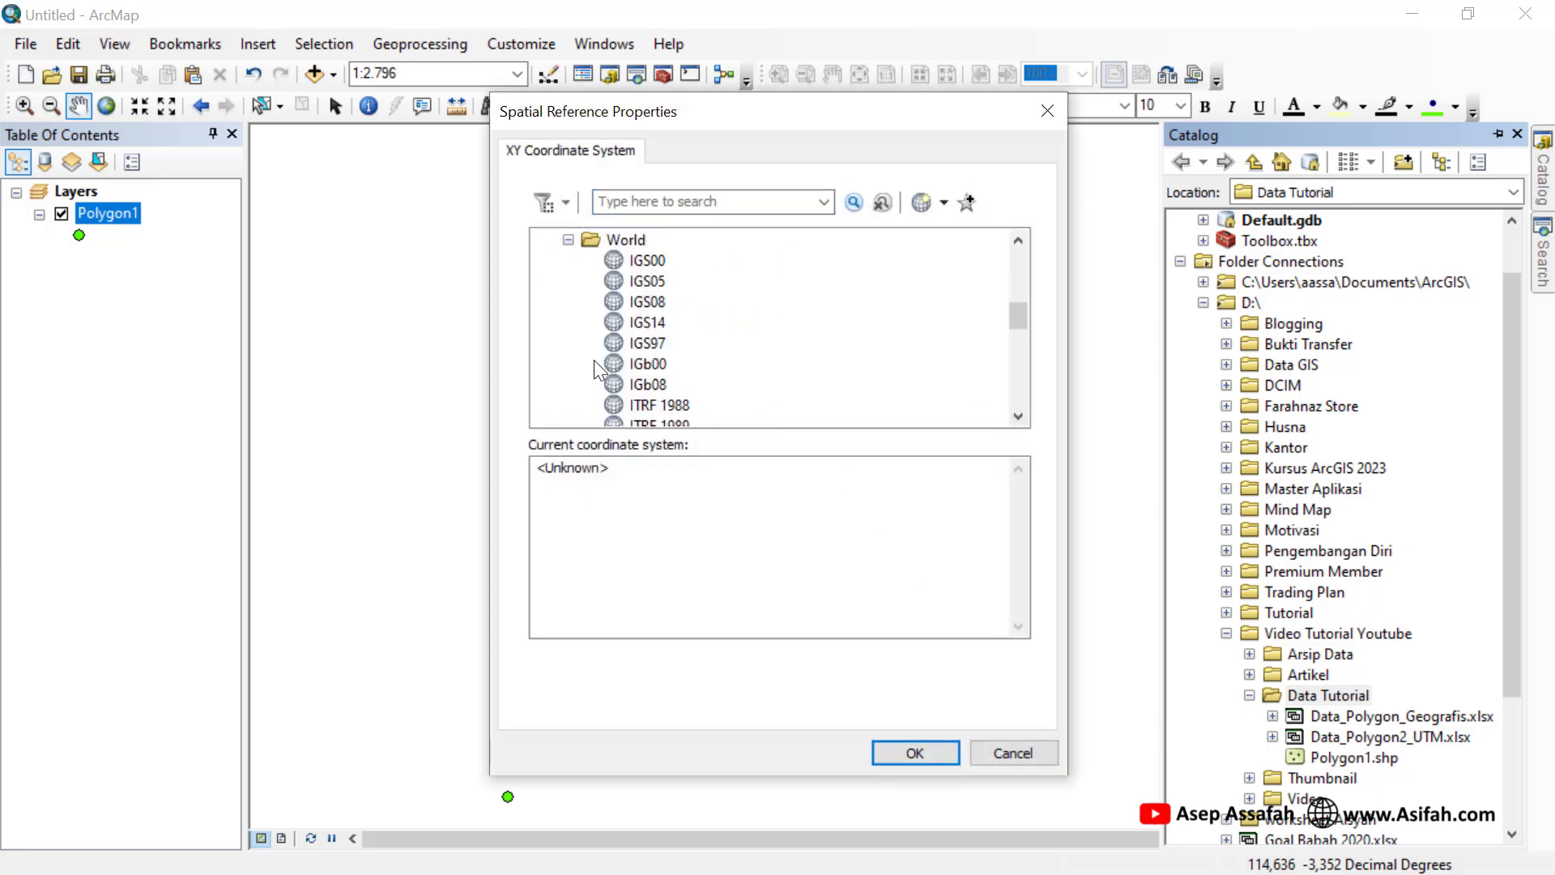
{"action": "scroll", "coordinate": [594, 360], "scroll_direction": "down", "scroll_amount": 15}
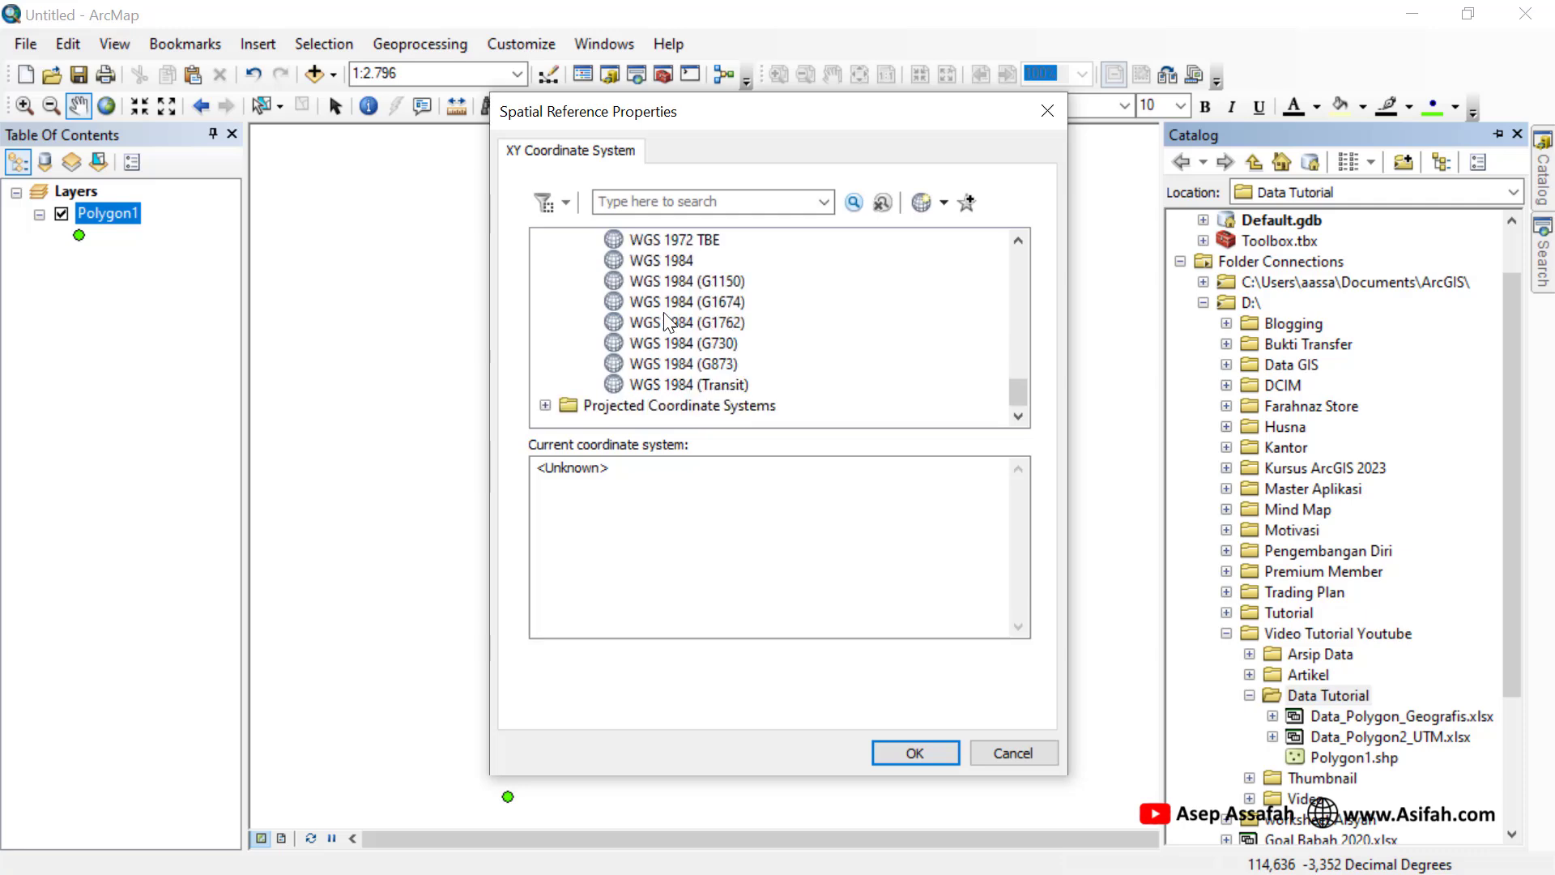
{"action": "left_click", "coordinate": [676, 259]}
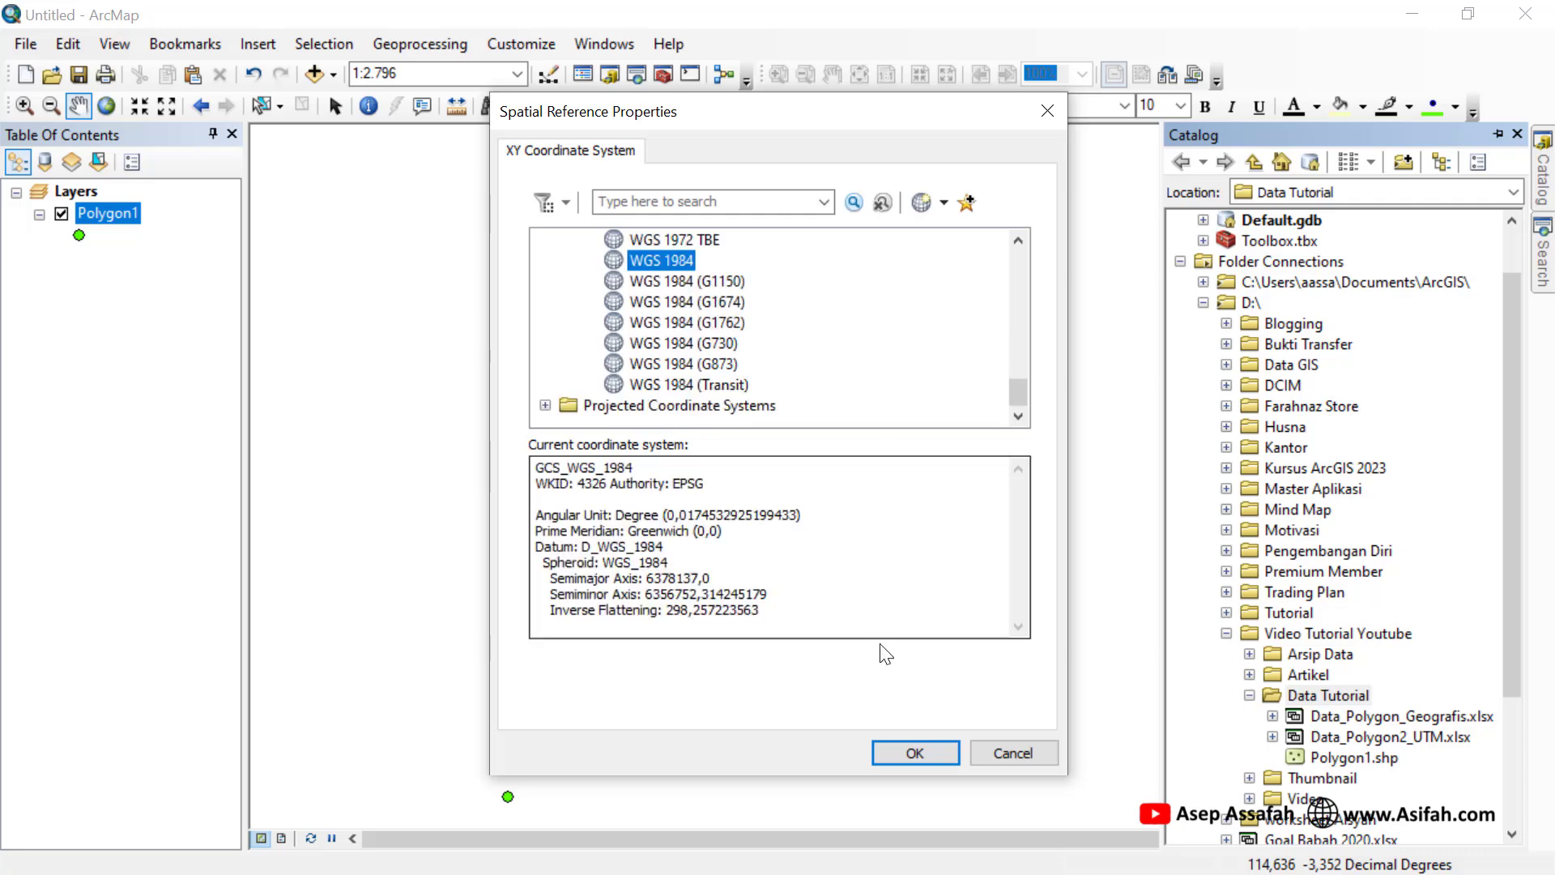
{"action": "left_click", "coordinate": [915, 752]}
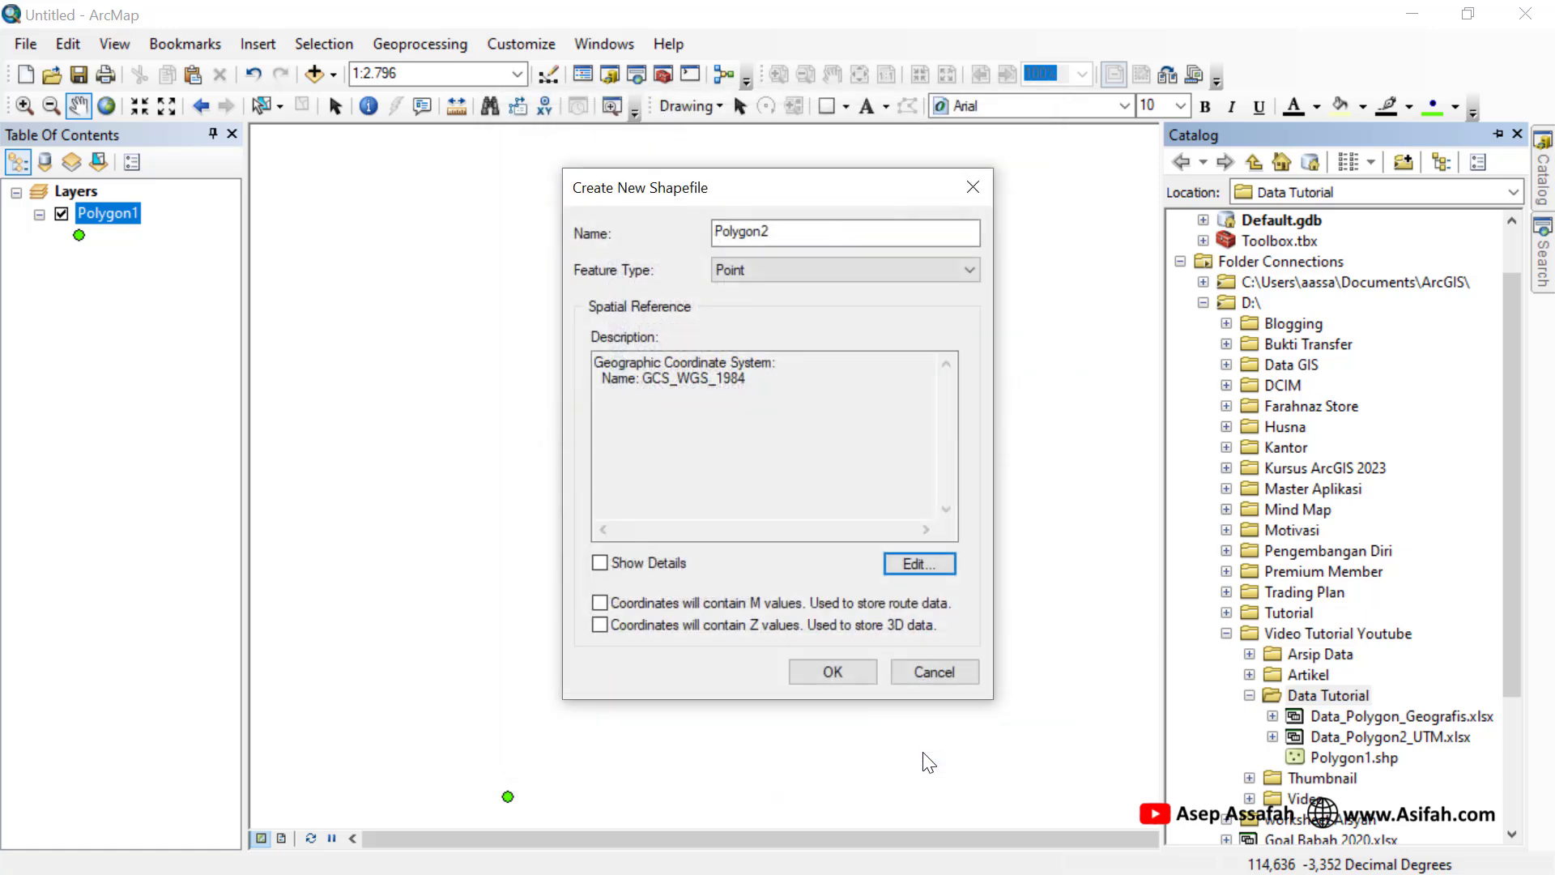
{"action": "left_click", "coordinate": [833, 672]}
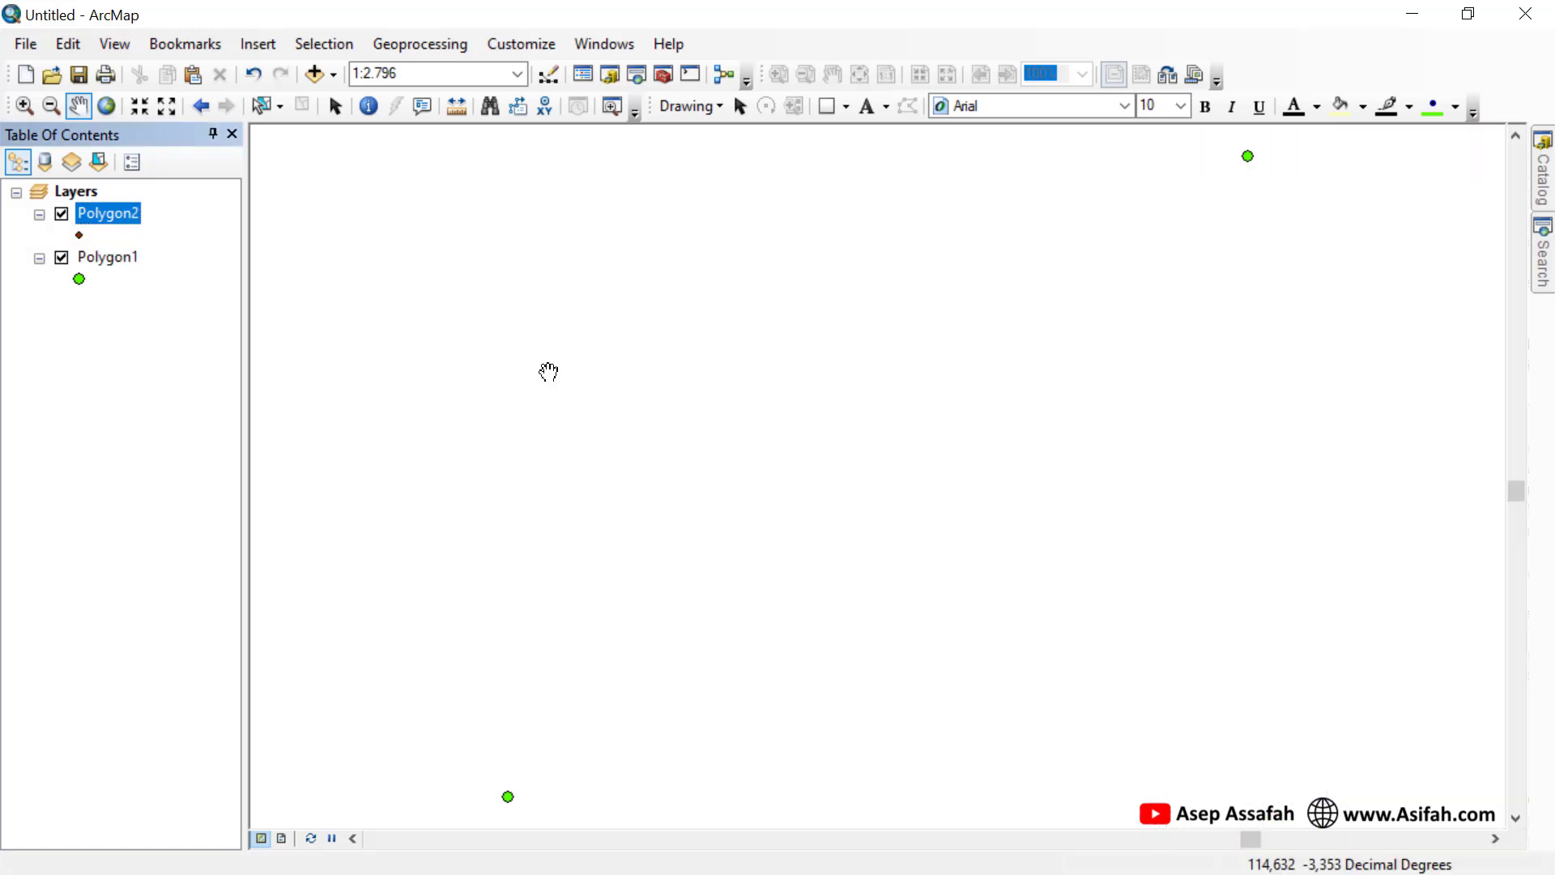
- Check the Polygon2 layer's attribute table for records and close the table
{"action": "right_click", "coordinate": [105, 211]}
{"action": "left_click", "coordinate": [162, 281]}
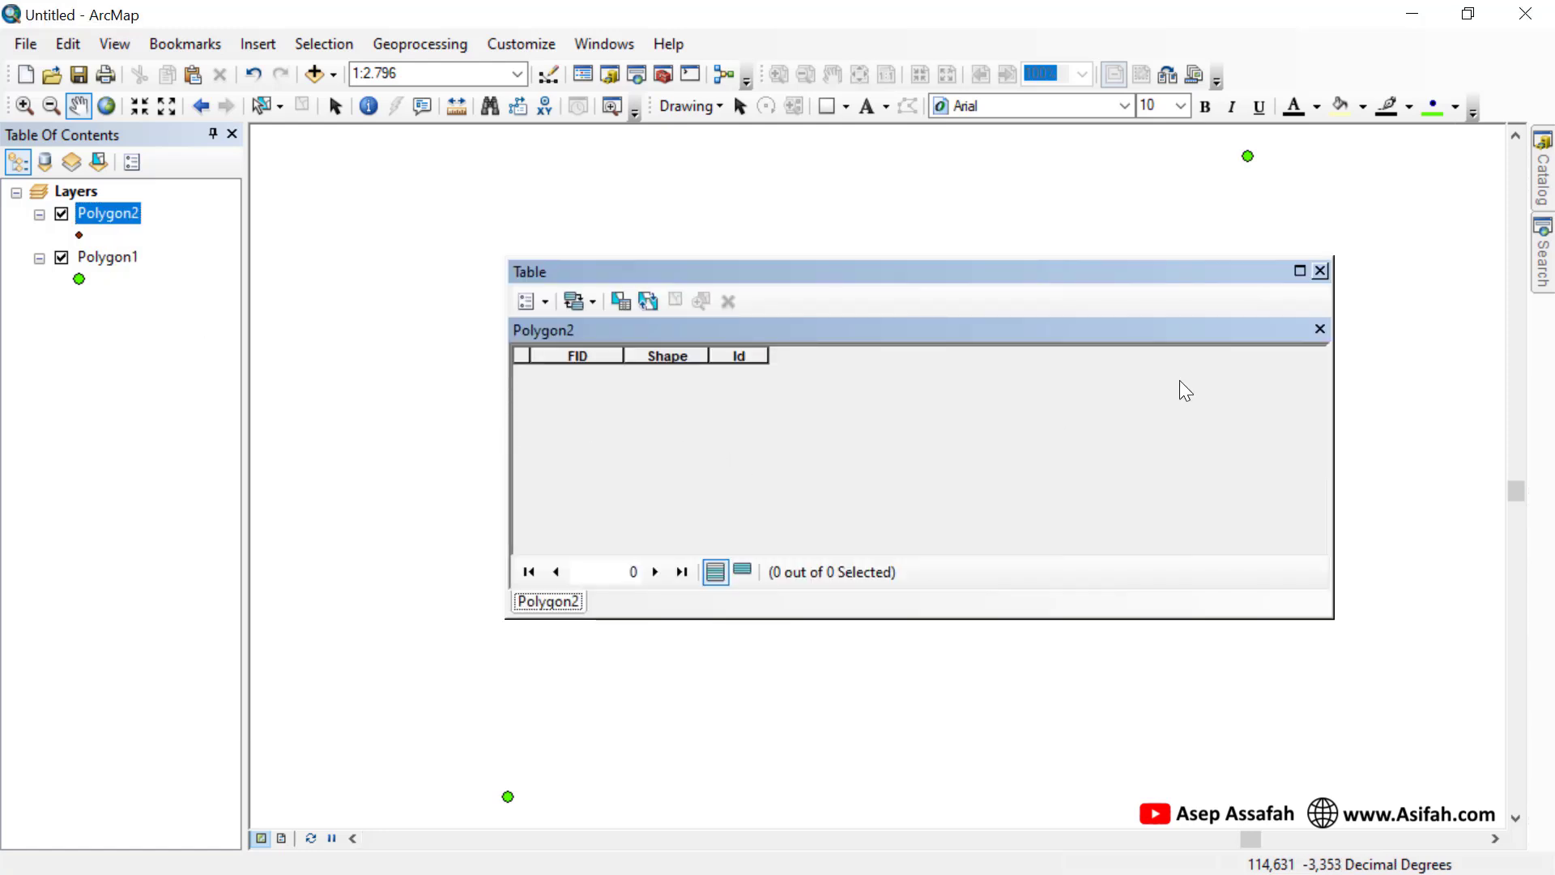
{"action": "left_click", "coordinate": [1320, 328]}
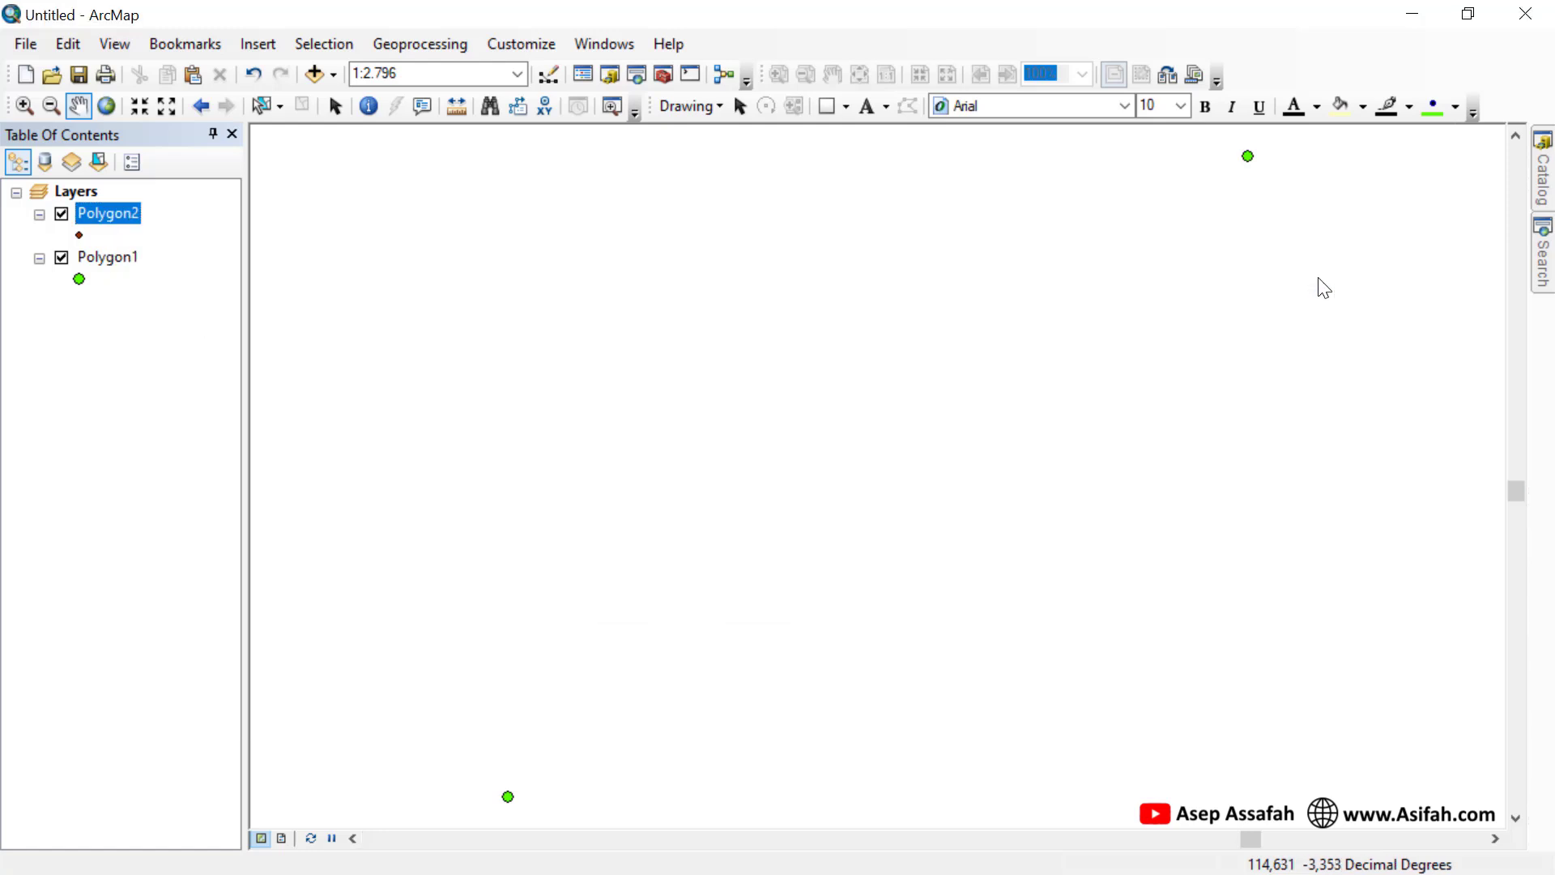
- Start an edit session on the Polygon2 layer and activate its feature template with the Point construction tool
{"action": "right_click", "coordinate": [110, 213]}
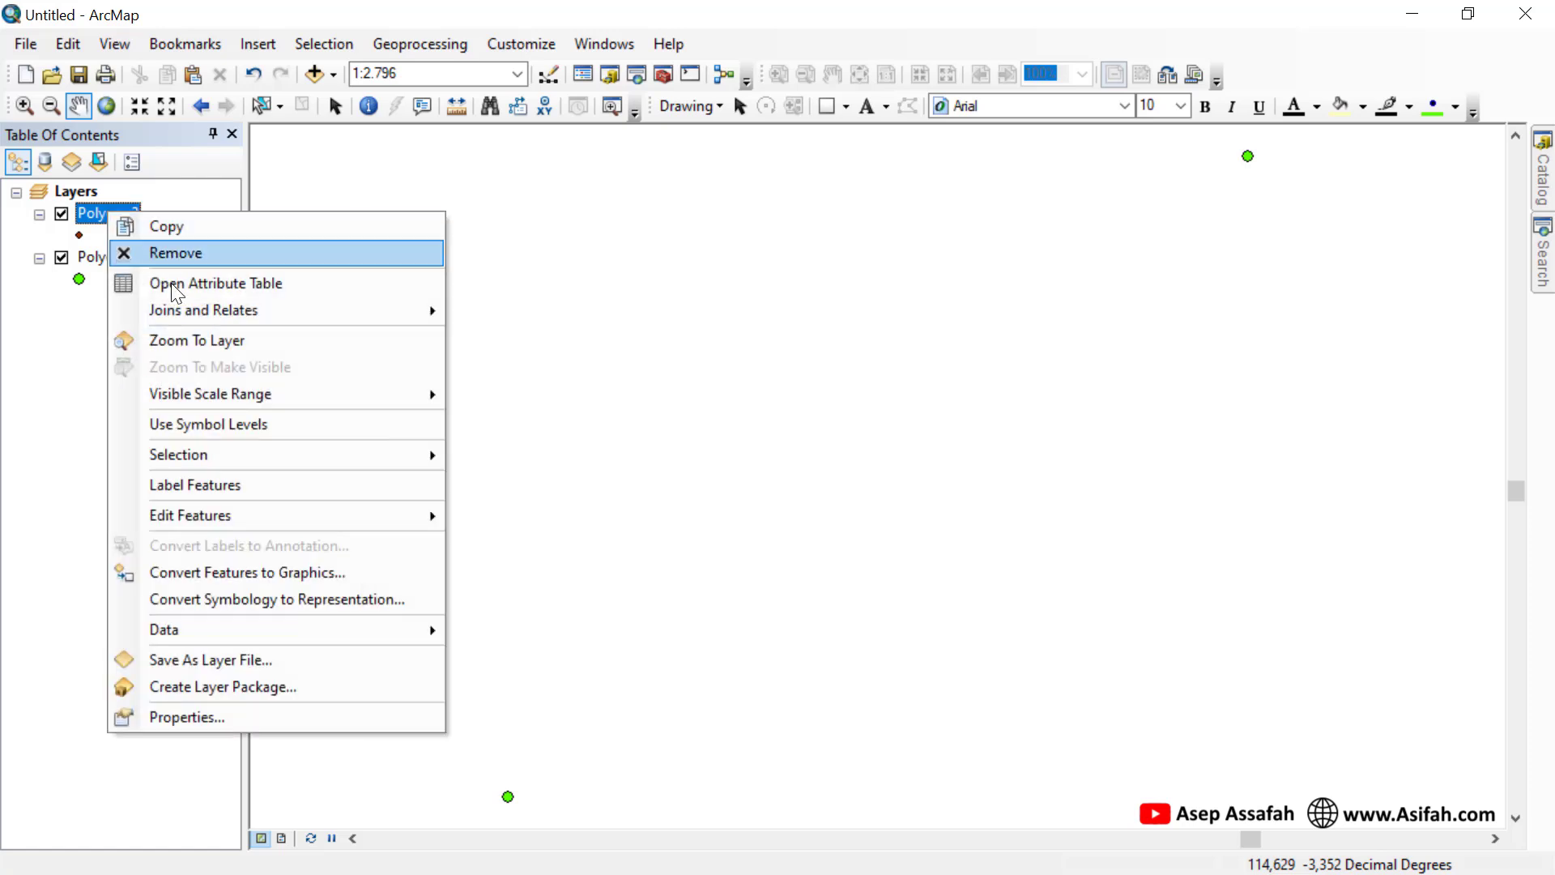
{"action": "mouse_move", "coordinate": [408, 523]}
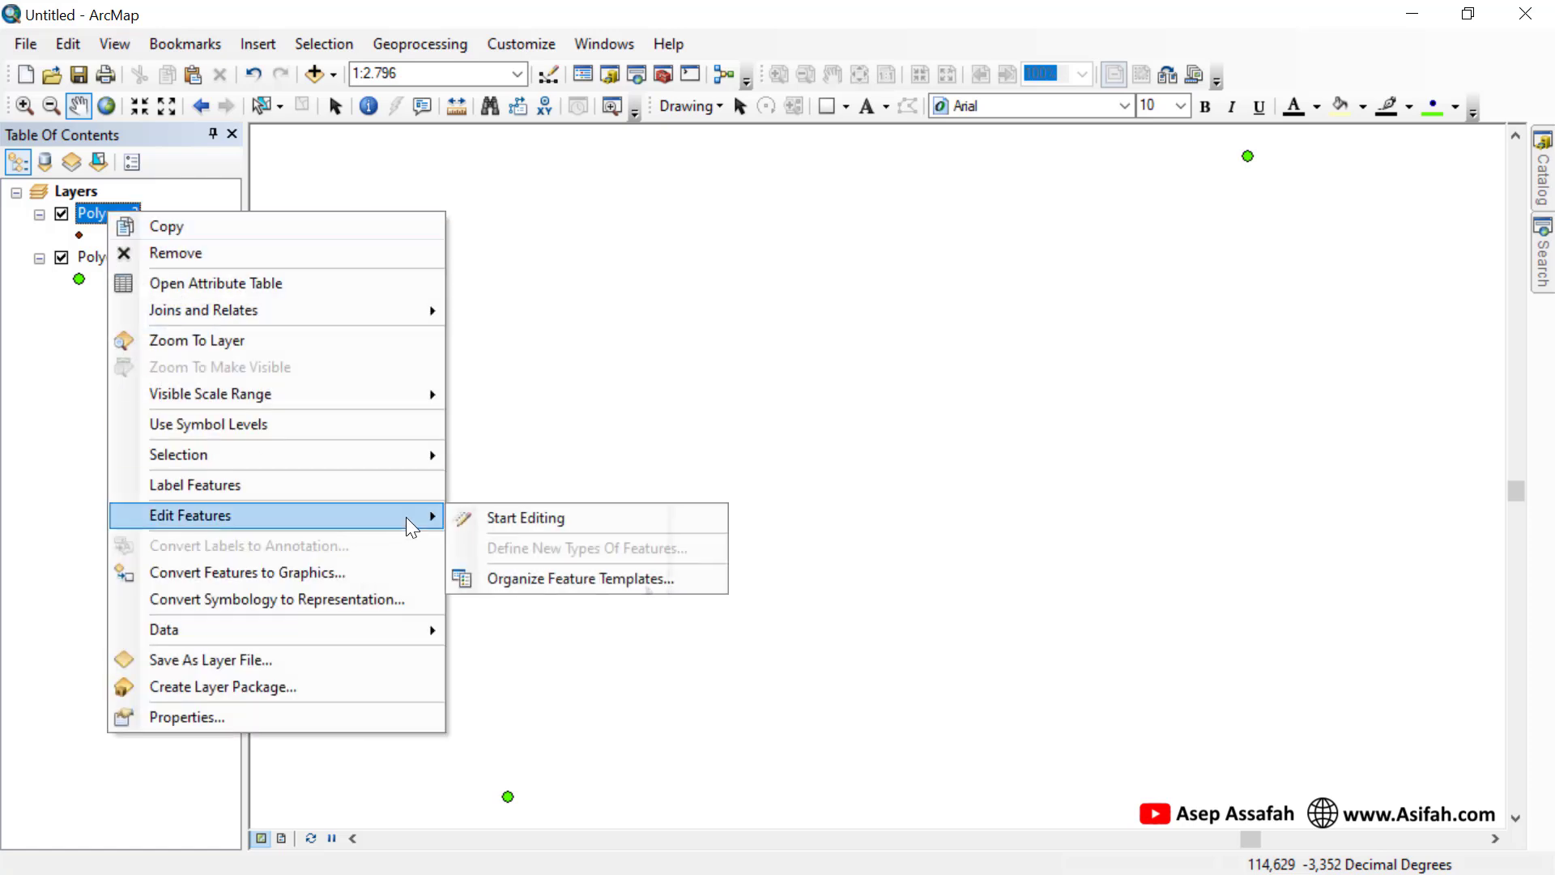
{"action": "left_click", "coordinate": [538, 521]}
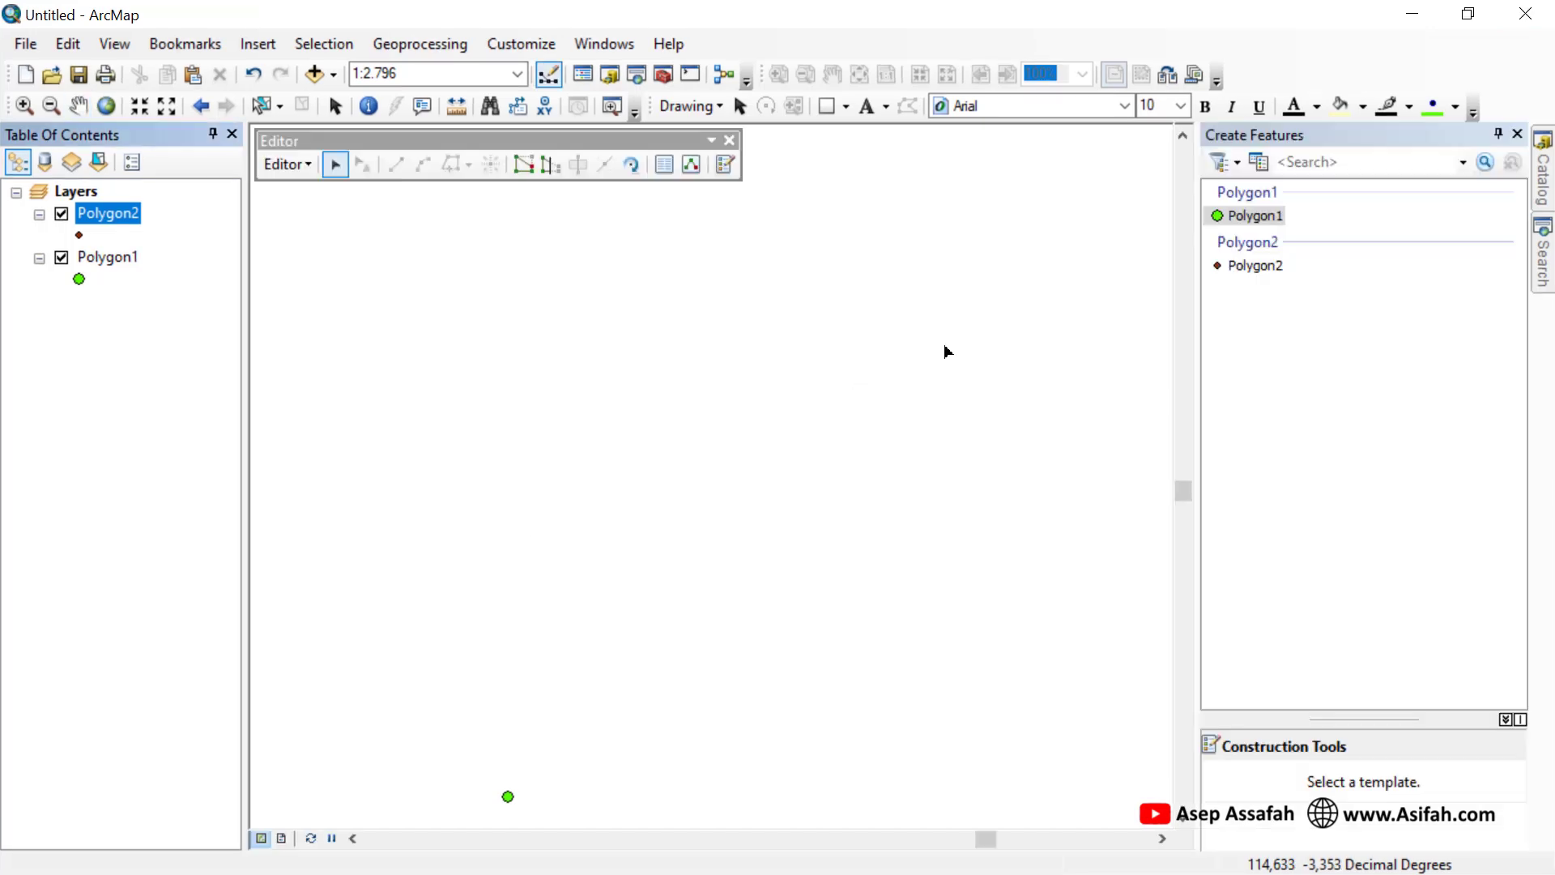
{"action": "left_click", "coordinate": [1263, 264]}
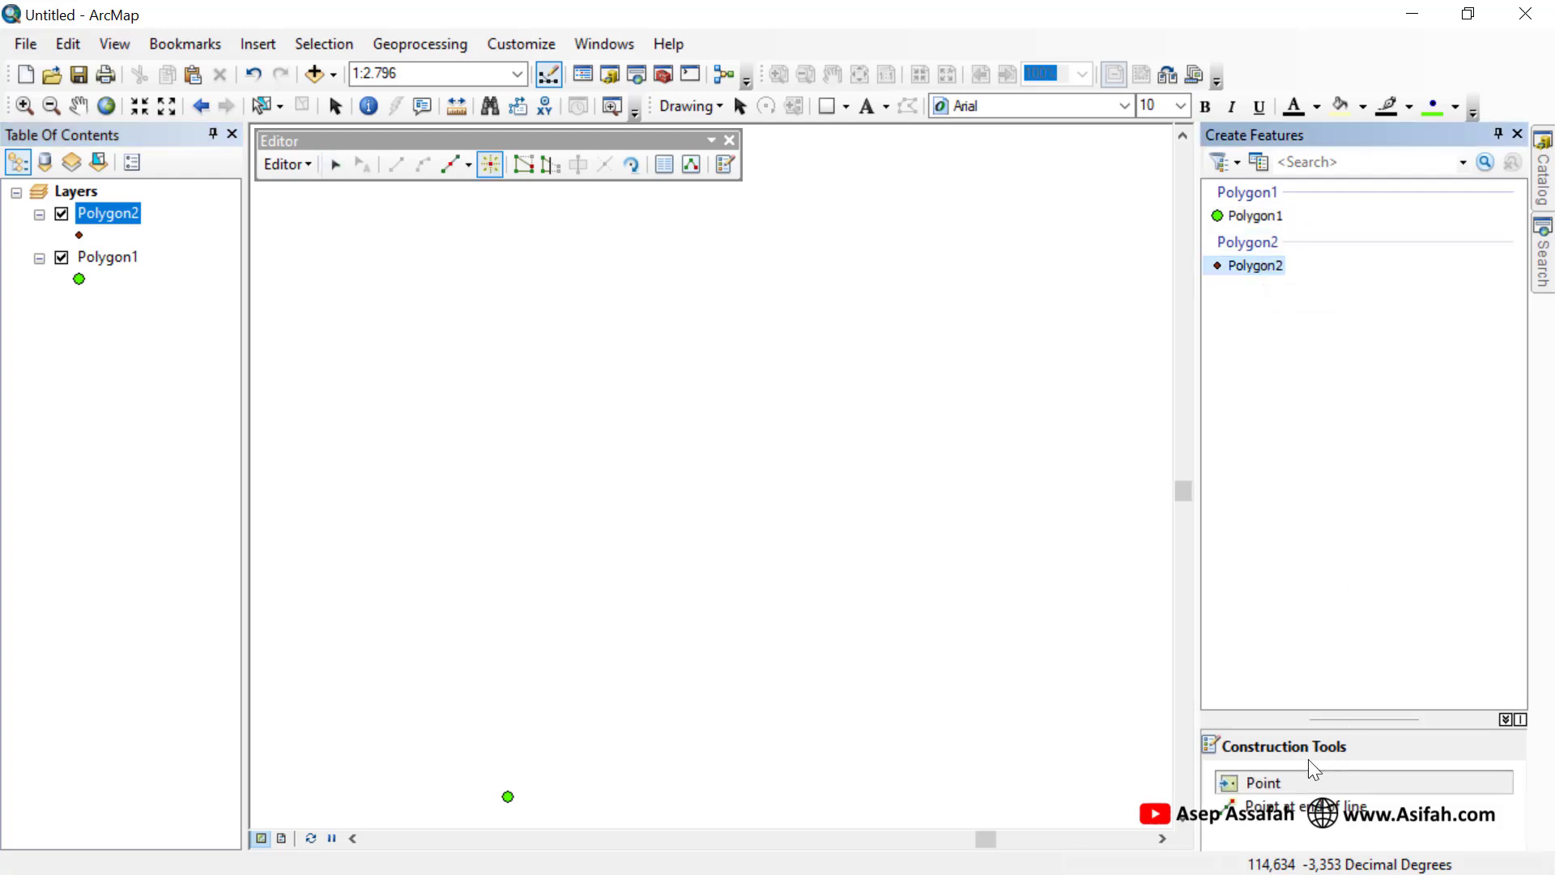
{"action": "left_click", "coordinate": [1274, 783]}
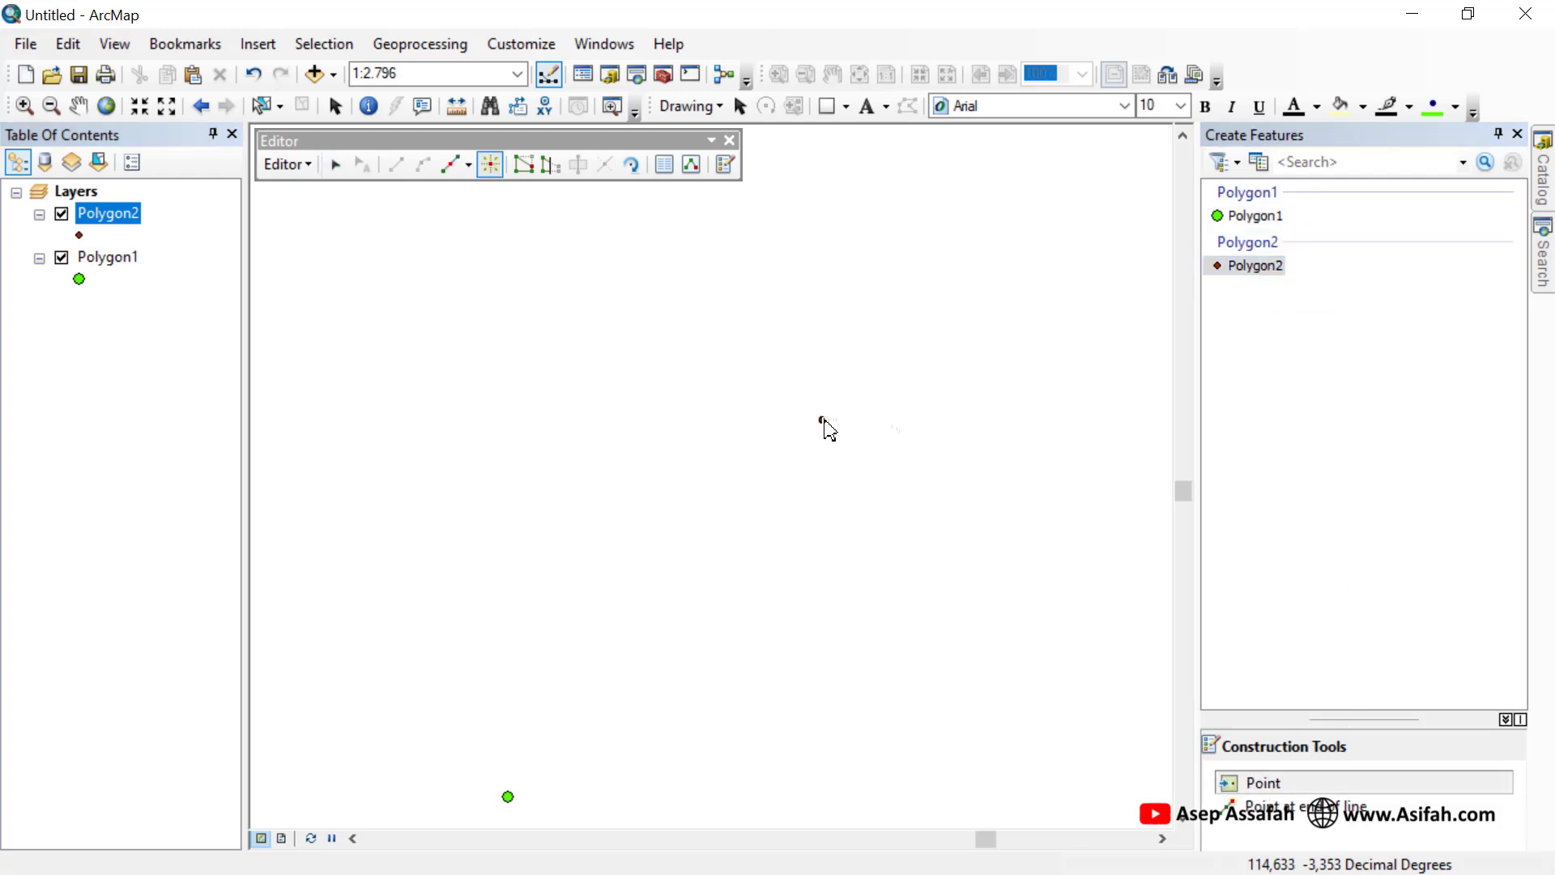
{"action": "left_click", "coordinate": [777, 383]}
{"action": "left_click", "coordinate": [1147, 514]}
- Switch to Google Maps in Chrome, clear the previous place and open the coordinates -3.356094, 114.637976 beside Bunyamin Residence
{"action": "left_click", "coordinate": [1412, 15]}
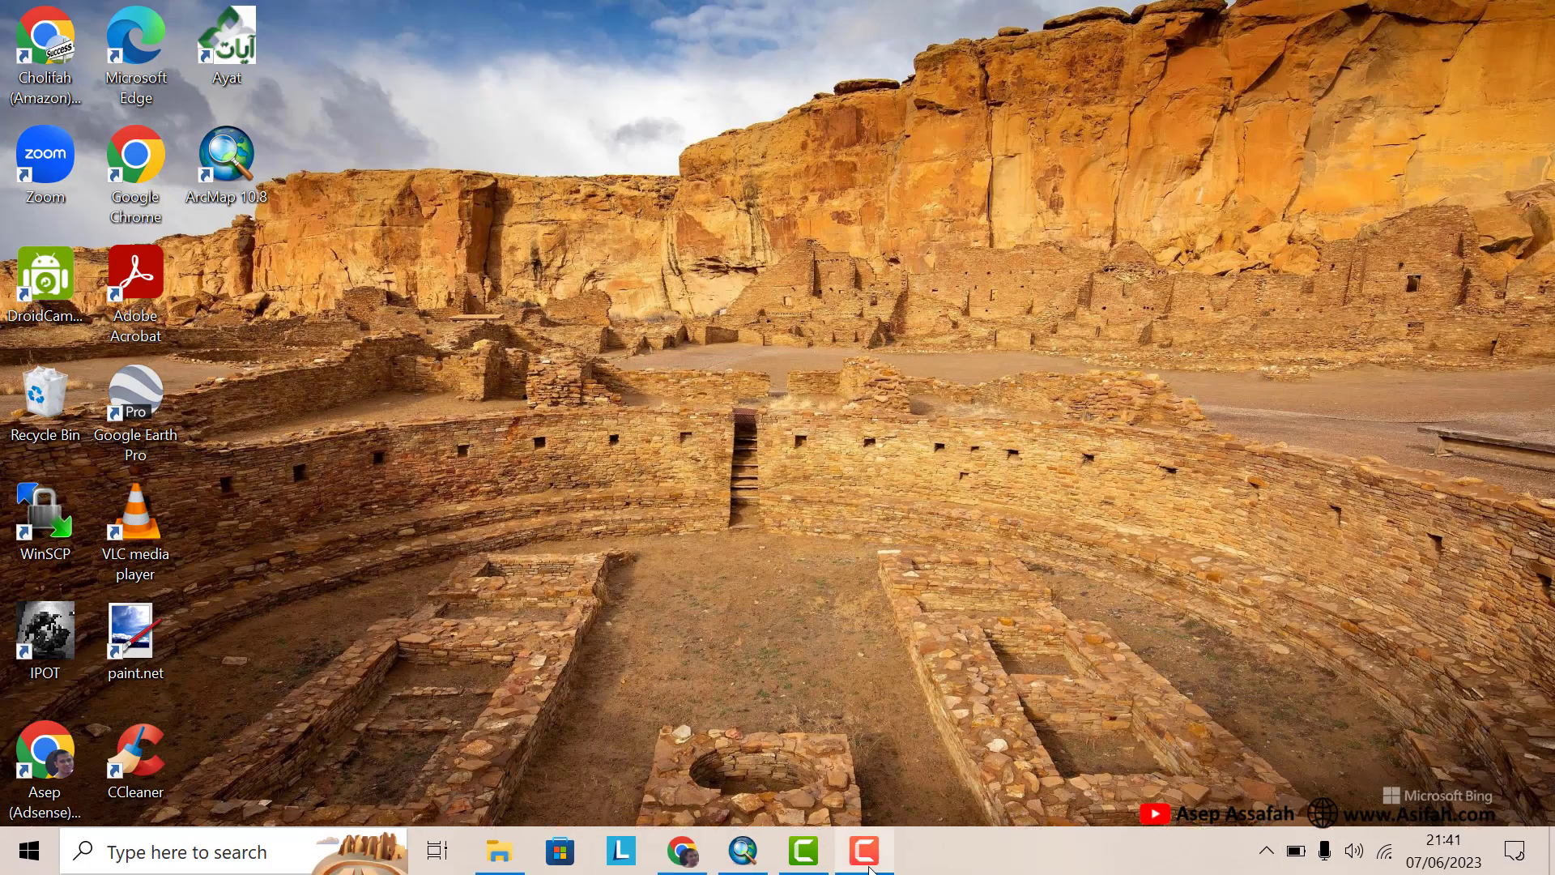
{"action": "left_click", "coordinate": [685, 853]}
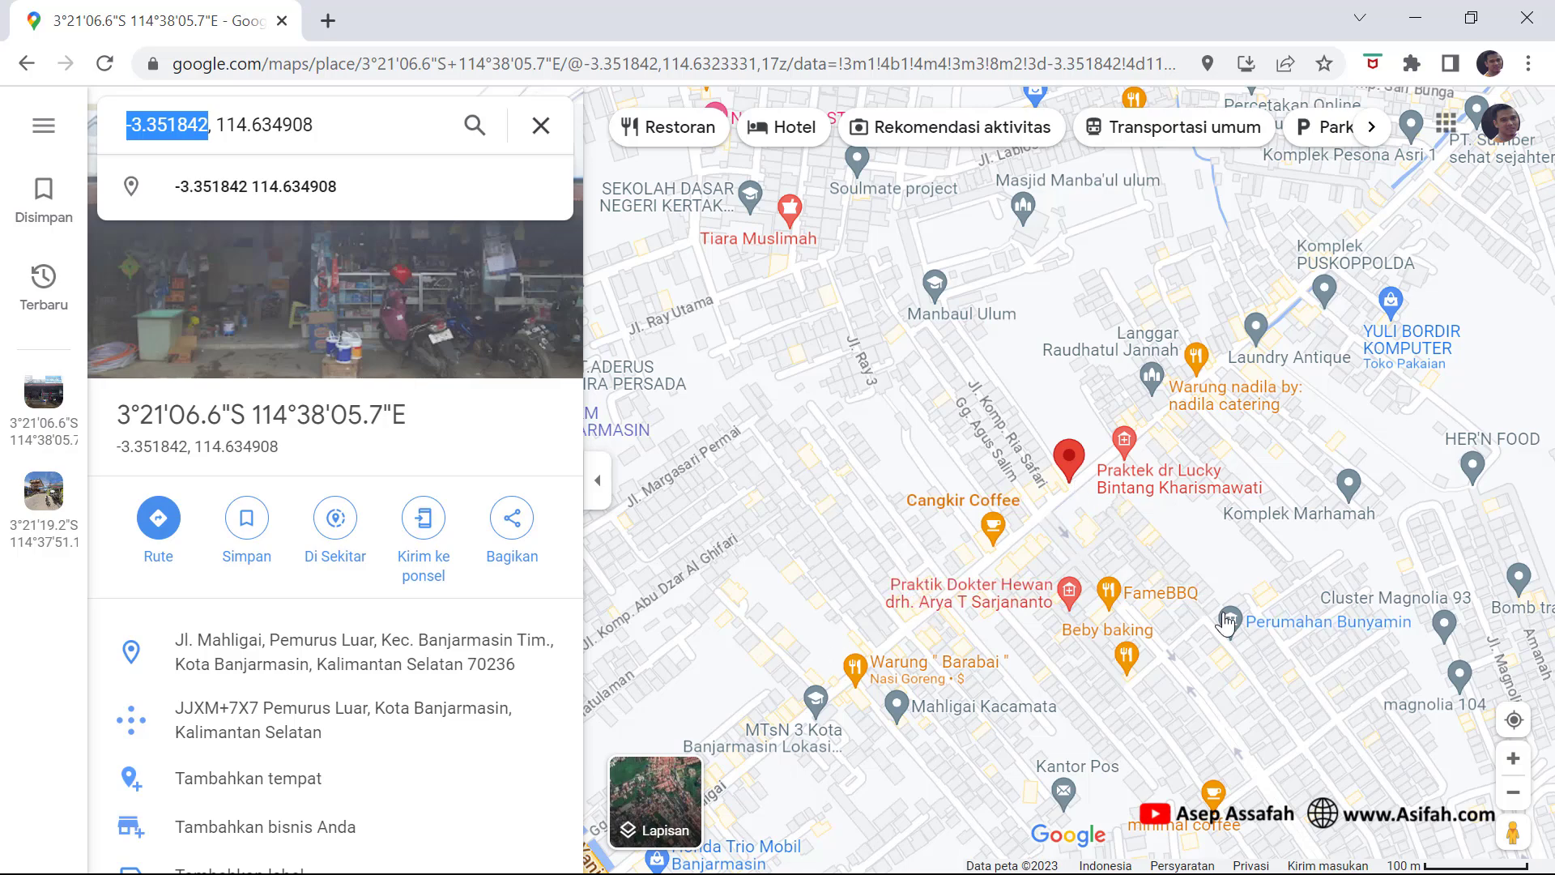
{"action": "left_click_drag", "start_coordinate": [1198, 589], "coordinate": [980, 344]}
{"action": "mouse_move", "coordinate": [1132, 571]}
{"action": "left_mouse_down"}
{"action": "mouse_move", "coordinate": [1108, 502]}
{"action": "mouse_move", "coordinate": [1122, 427]}
{"action": "left_mouse_up"}
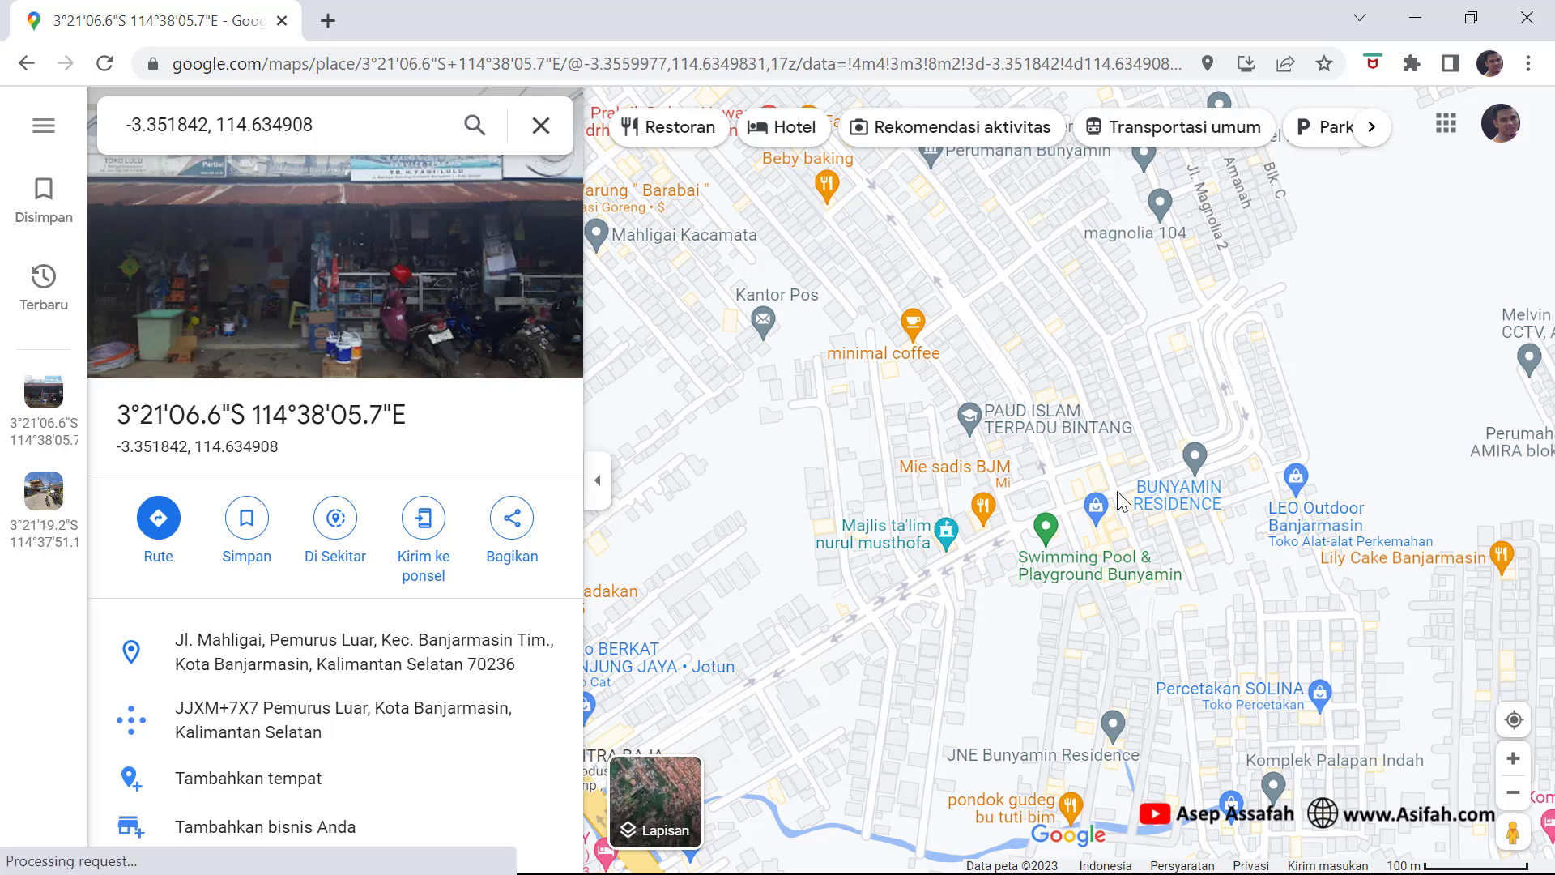
{"action": "key", "text": "Escape"}
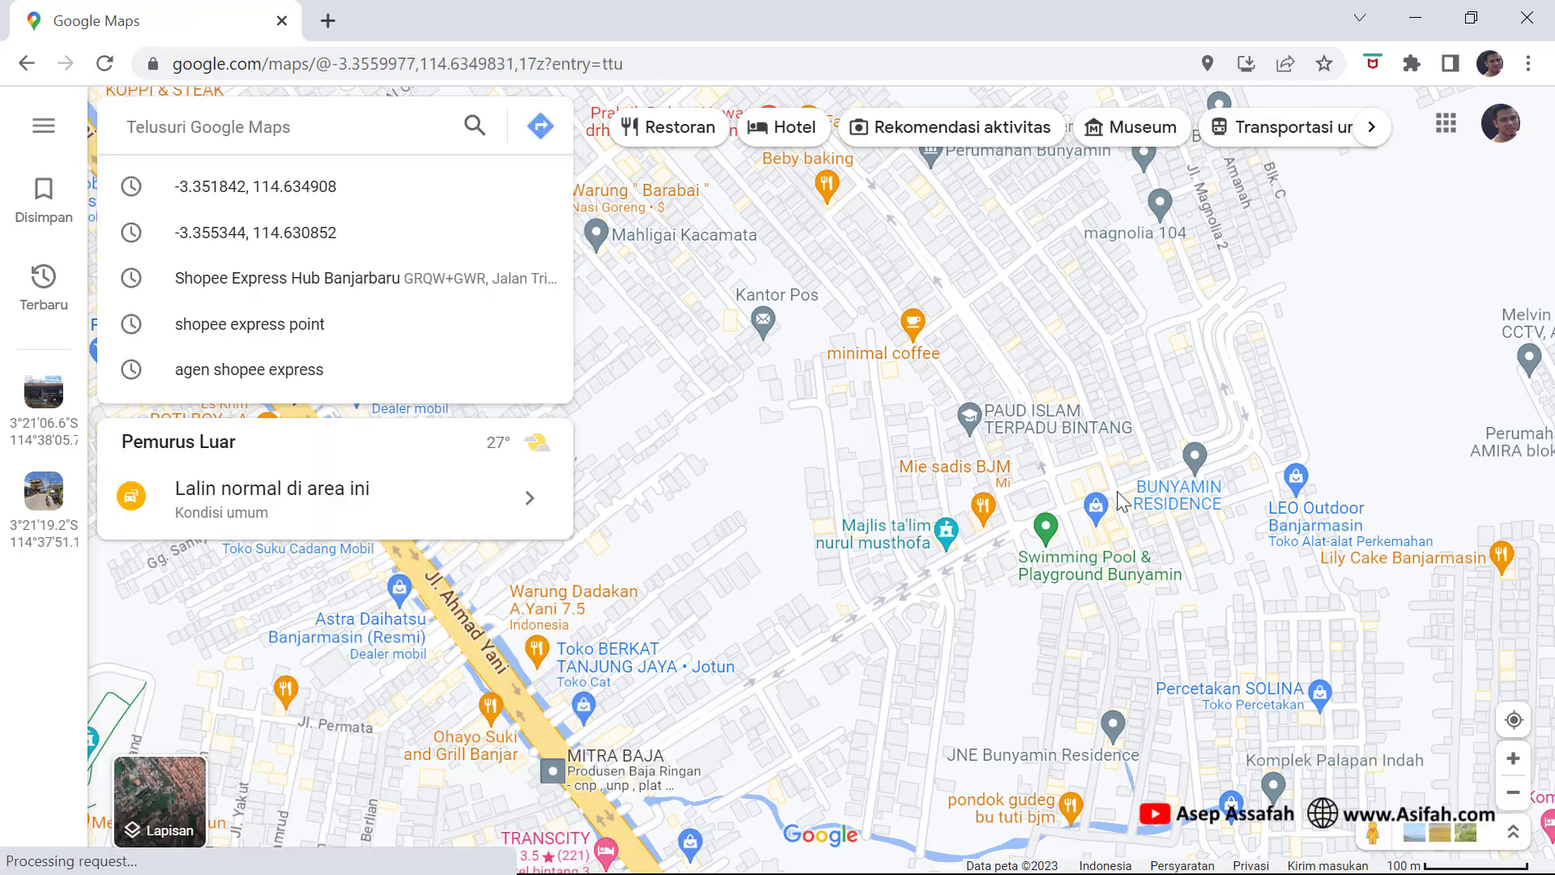
{"action": "left_click", "coordinate": [1122, 503]}
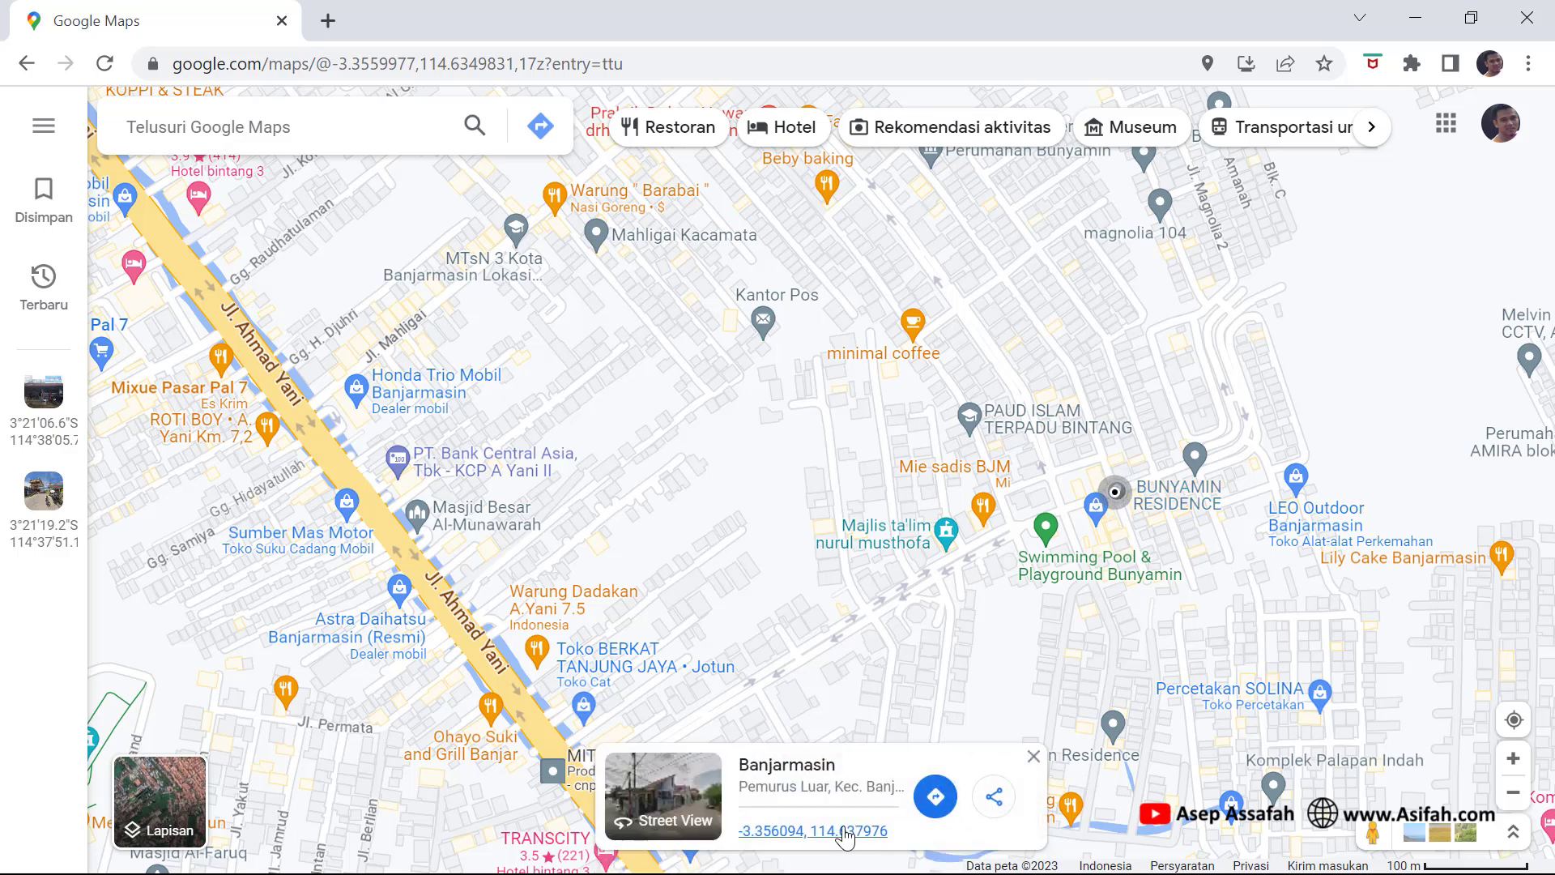
{"action": "left_click", "coordinate": [845, 831]}
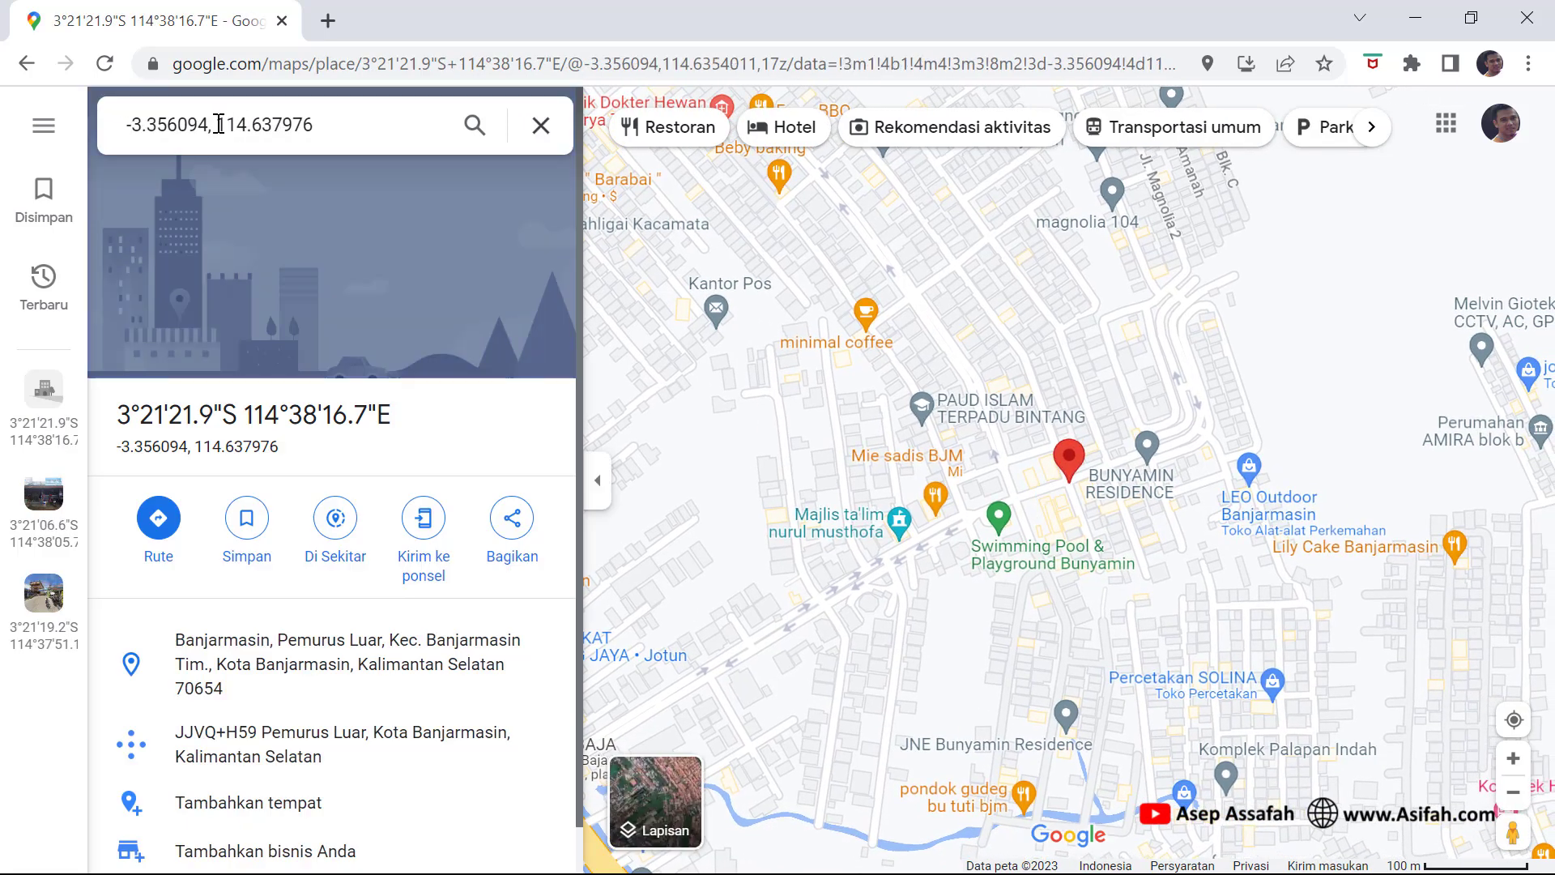
- Copy the longitude 114.637976 from the Google Maps search box and switch back to ArcMap
{"action": "left_click_drag", "start_coordinate": [216, 124], "coordinate": [316, 122]}
{"action": "right_click", "coordinate": [271, 123]}
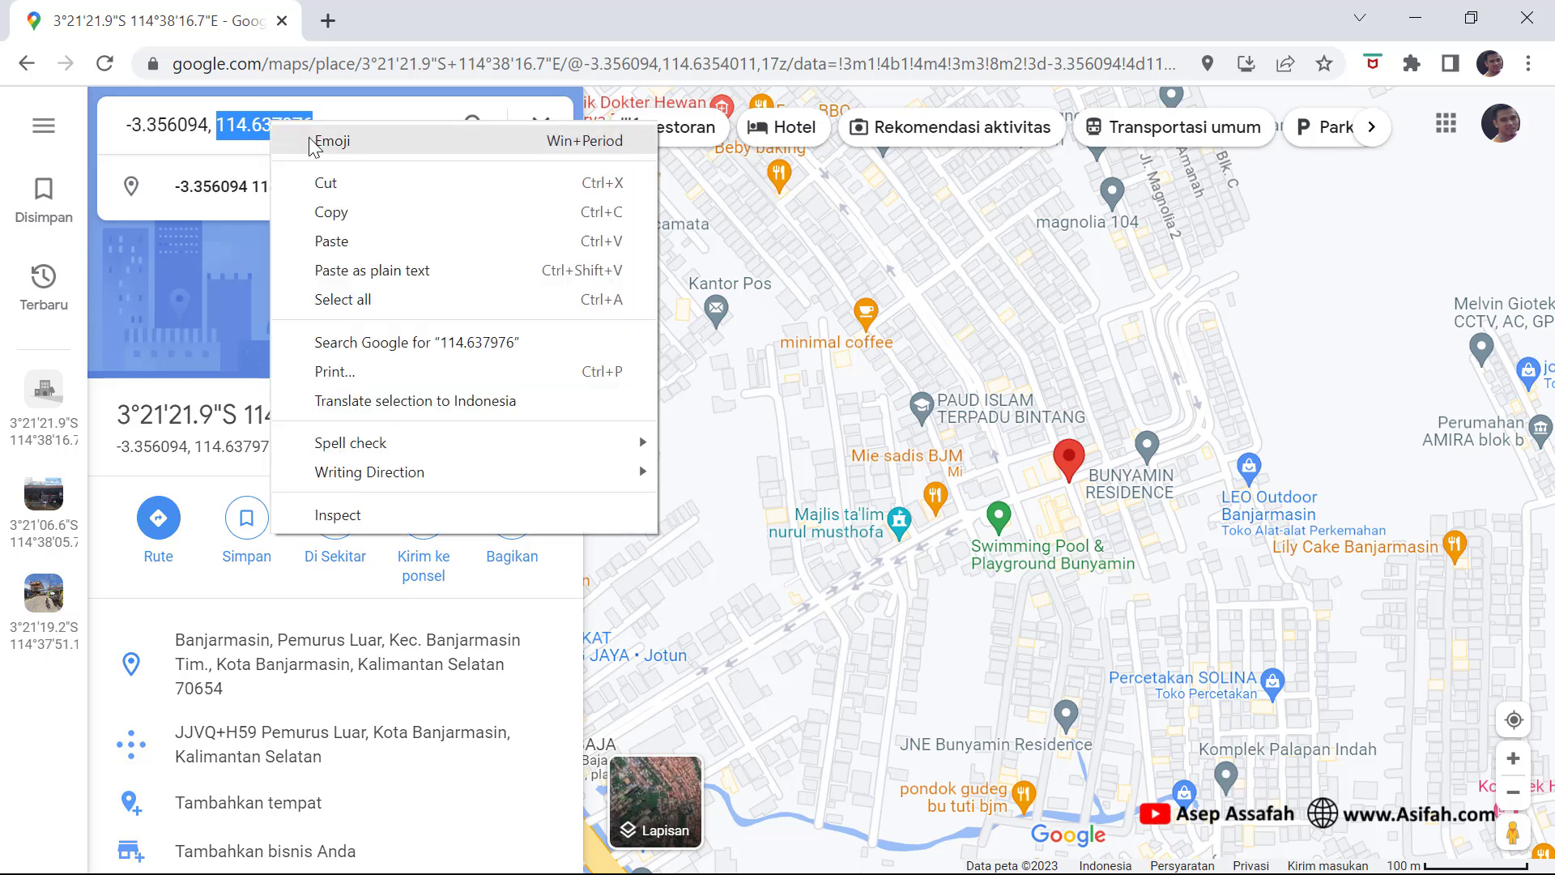
{"action": "left_click", "coordinate": [336, 209]}
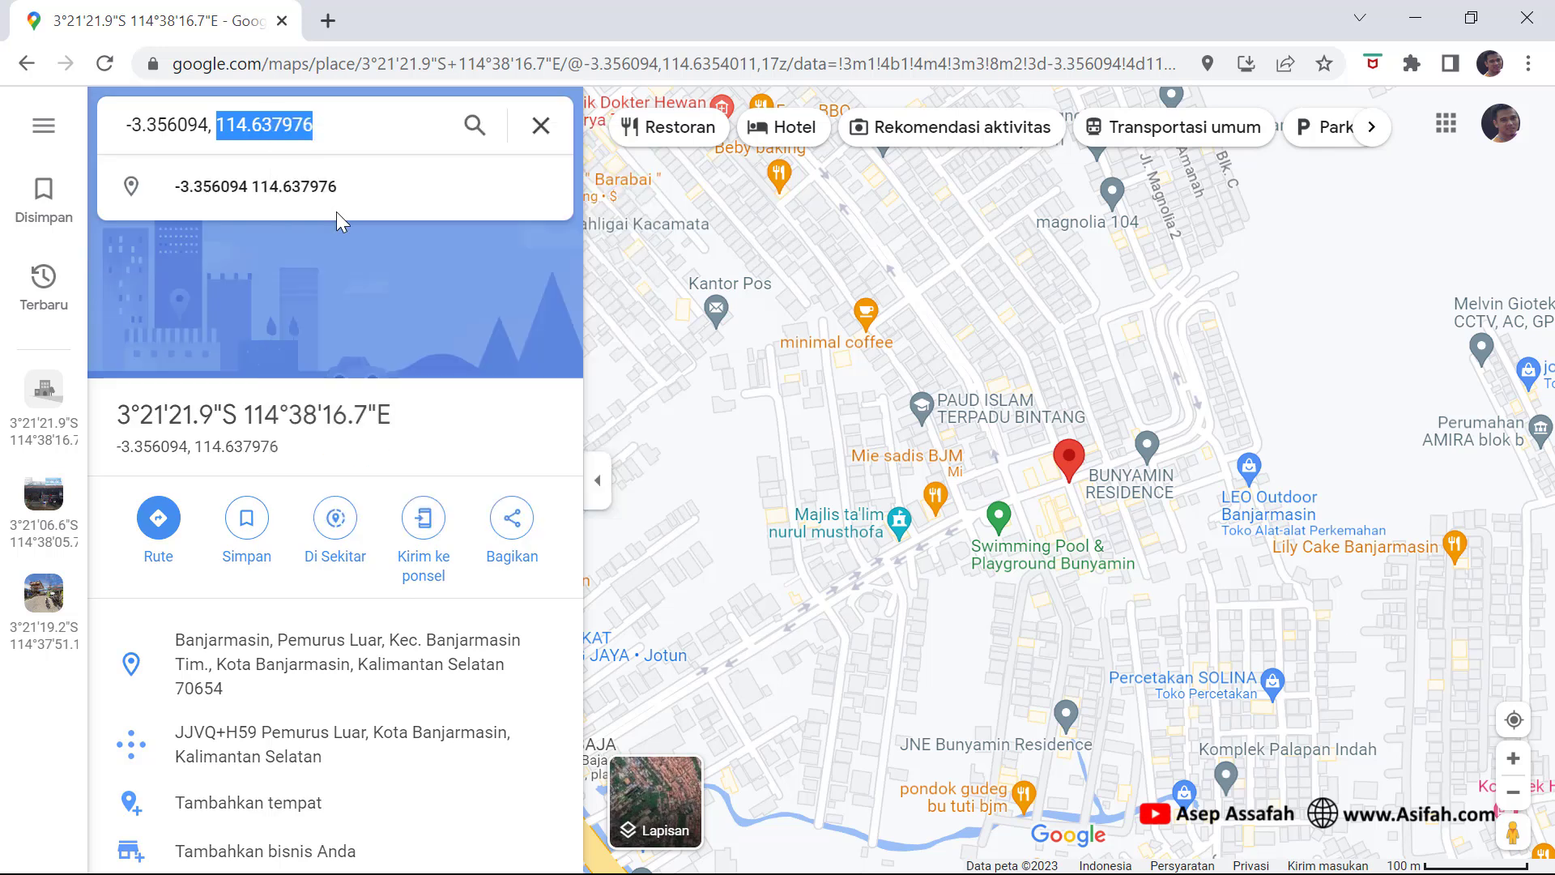
{"action": "left_click", "coordinate": [1471, 30]}
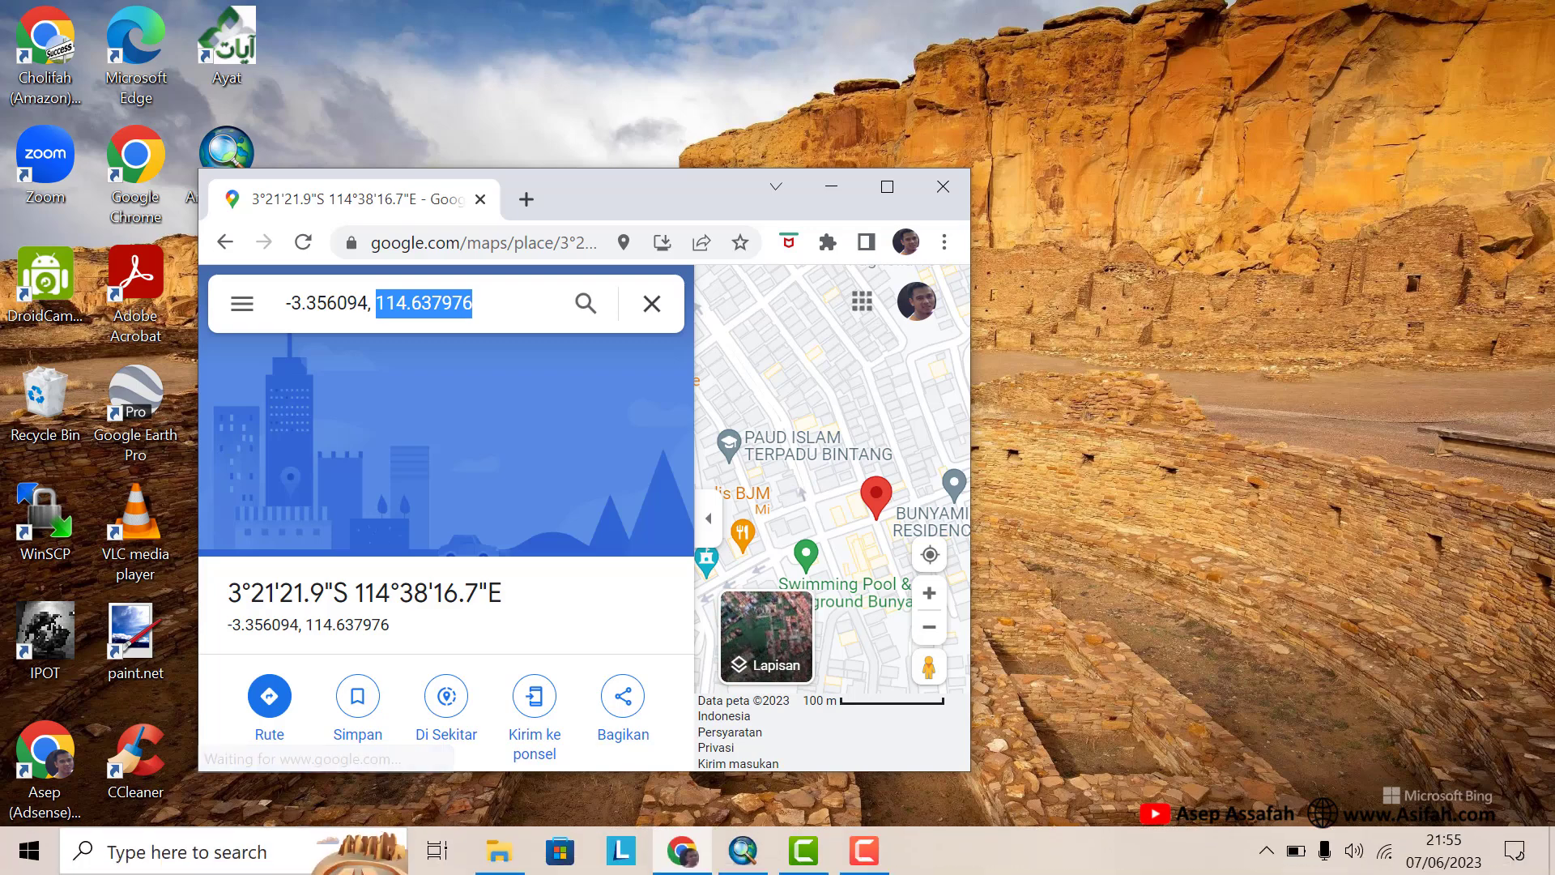
{"action": "left_click", "coordinate": [741, 857]}
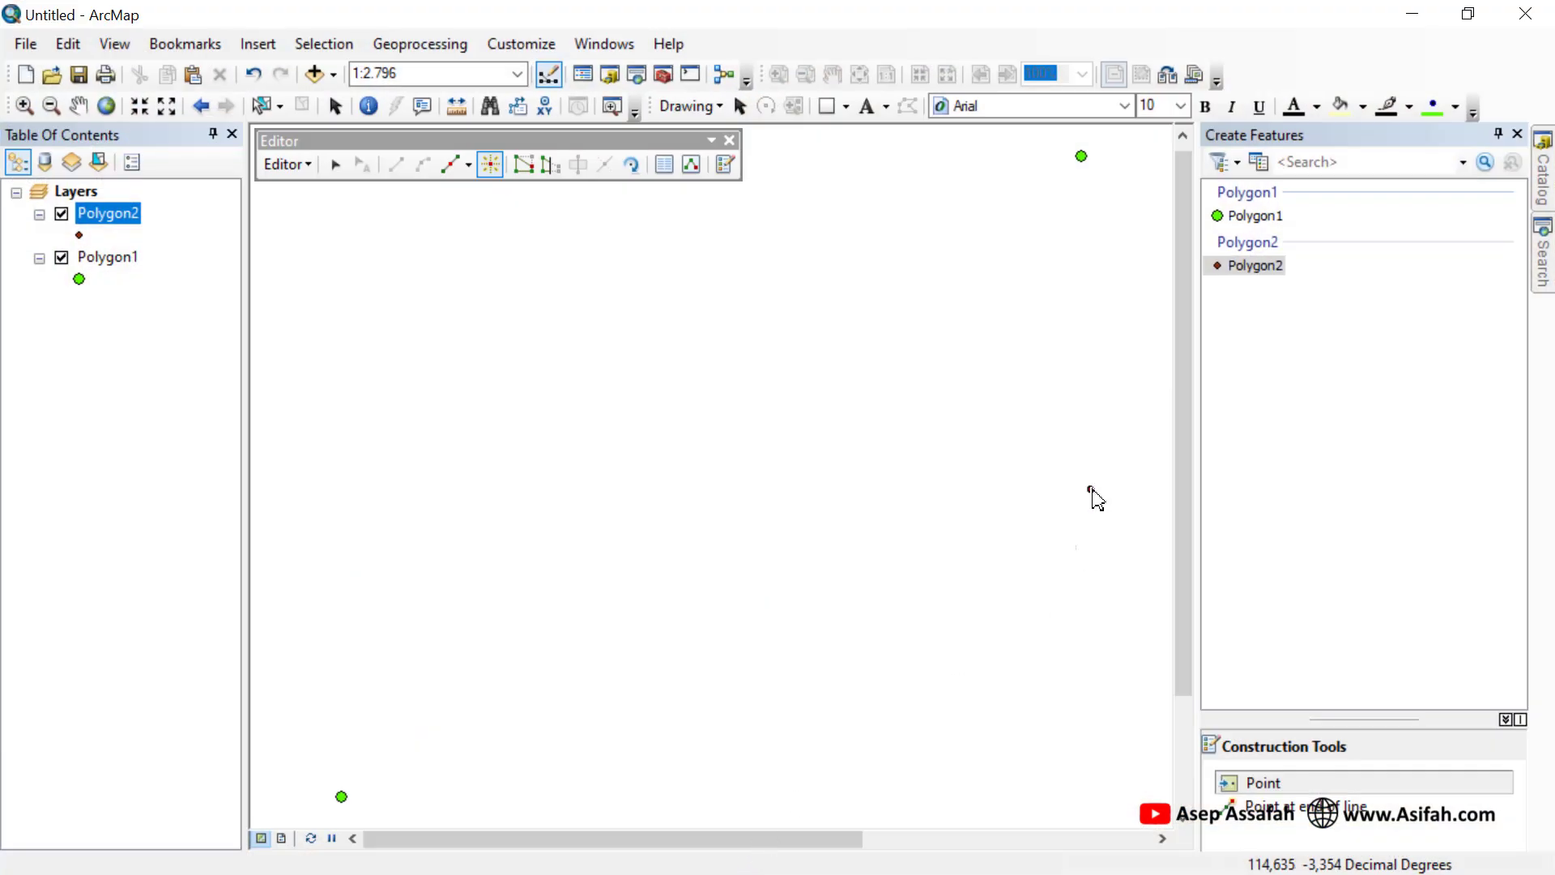
- Shrink the ArcMap window so Google Maps shows beside it and enter the copied longitude 114.637976 as the new point's absolute X
{"action": "left_click", "coordinate": [1469, 15]}
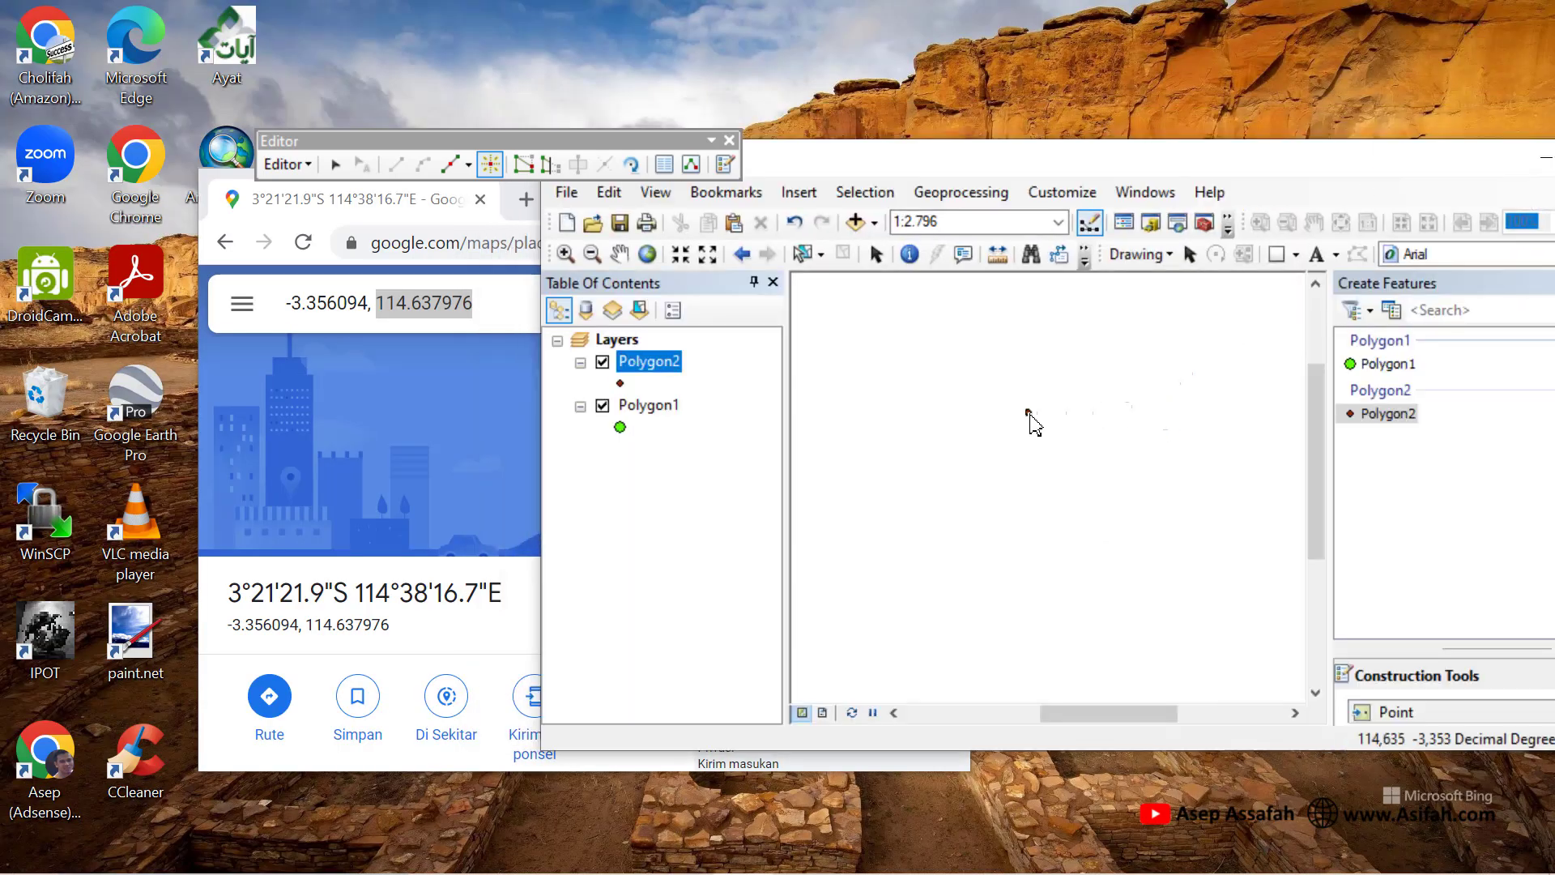
{"action": "right_click", "coordinate": [1053, 413]}
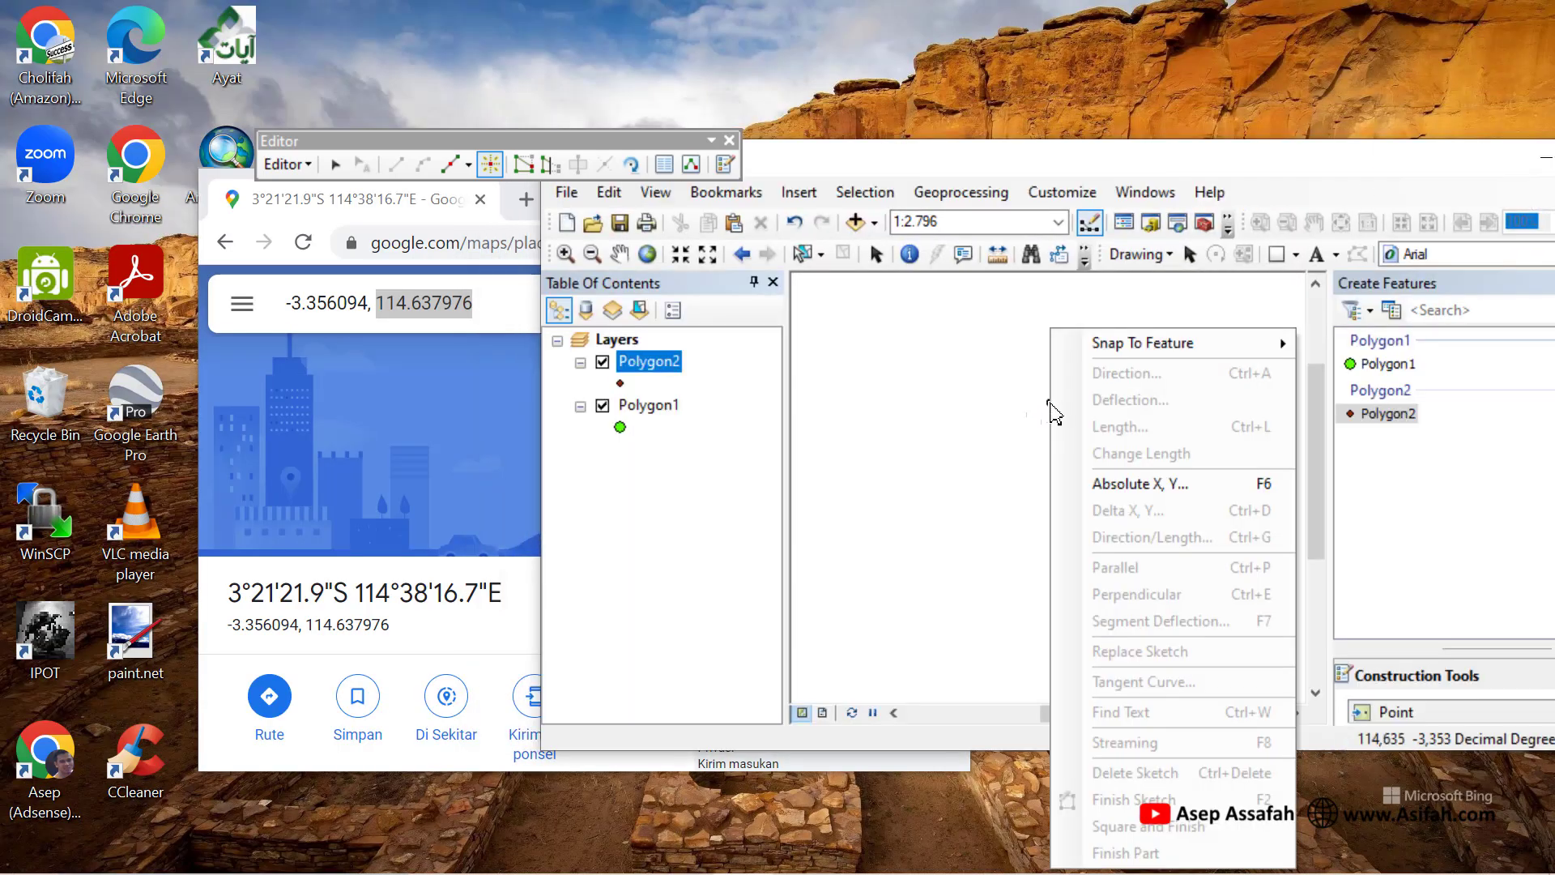
{"action": "left_click", "coordinate": [1125, 487]}
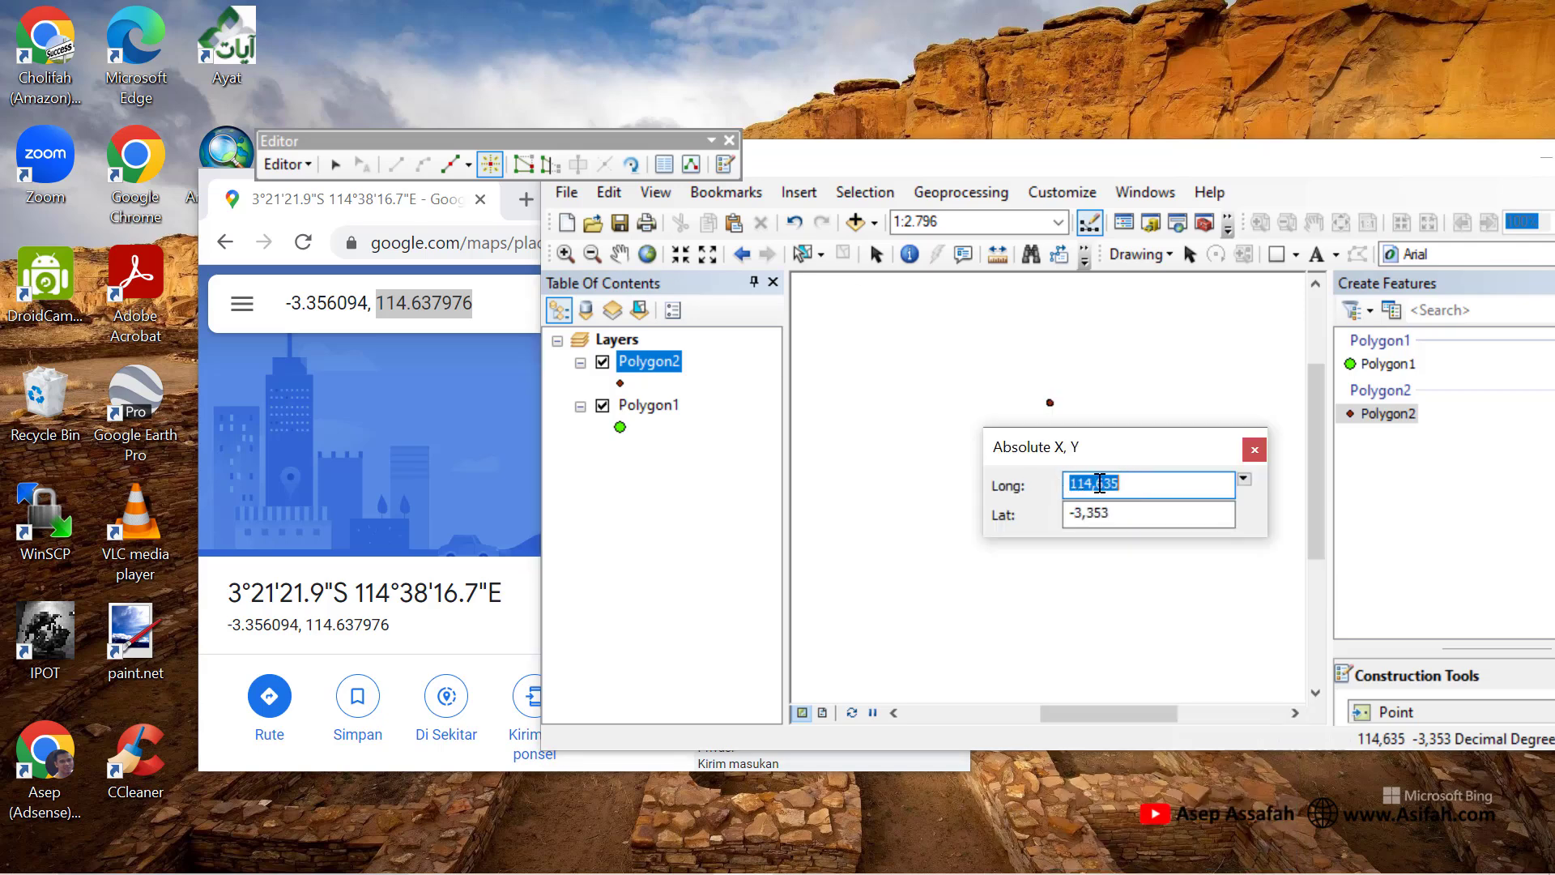
{"action": "right_click", "coordinate": [1099, 484]}
{"action": "left_click", "coordinate": [1145, 581]}
- Copy the latitude -3.356094 from the Google Maps search box
{"action": "left_click", "coordinate": [367, 303]}
{"action": "left_click_drag", "start_coordinate": [367, 303], "coordinate": [287, 303]}
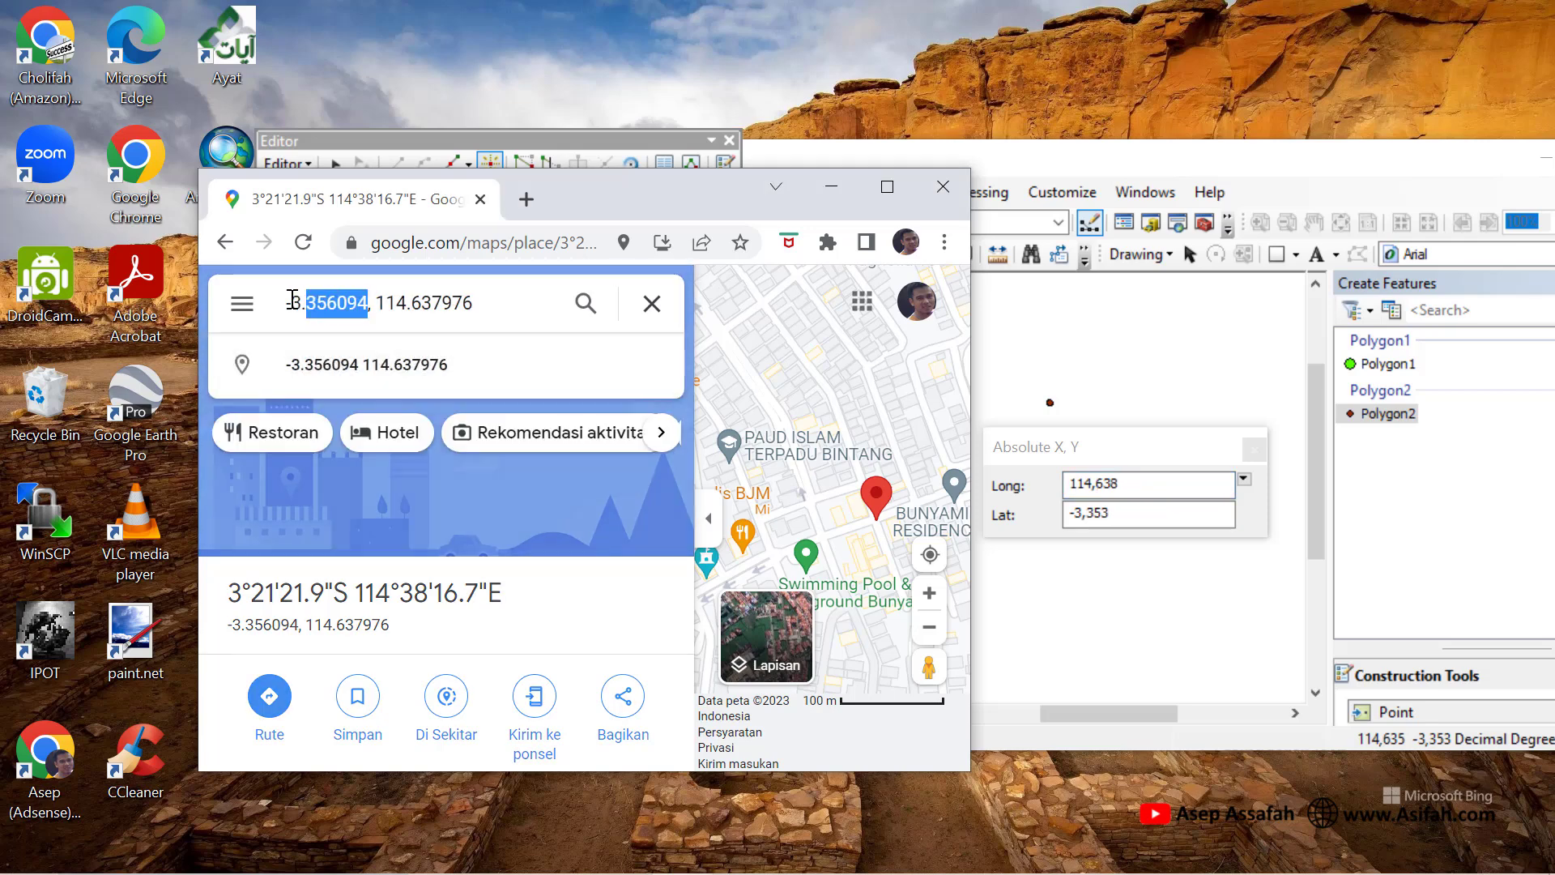
{"action": "right_click", "coordinate": [324, 319]}
{"action": "left_click", "coordinate": [367, 389]}
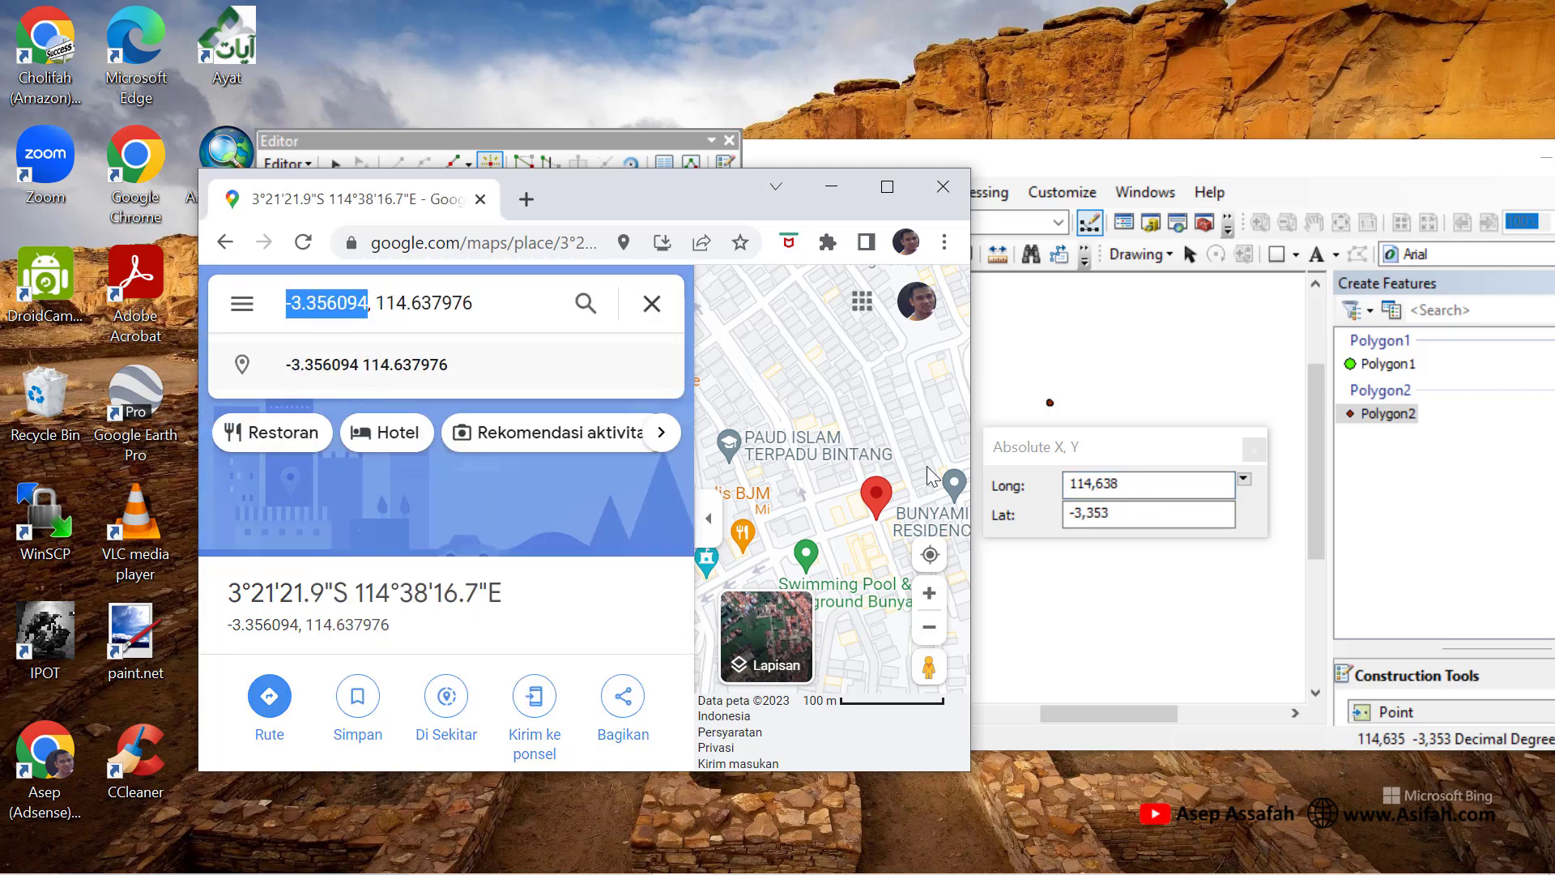
- Set the absolute latitude to -3,356094 and create the Polygon2 point at those coordinates
{"action": "double_click", "coordinate": [1135, 512]}
{"action": "right_click", "coordinate": [1091, 508]}
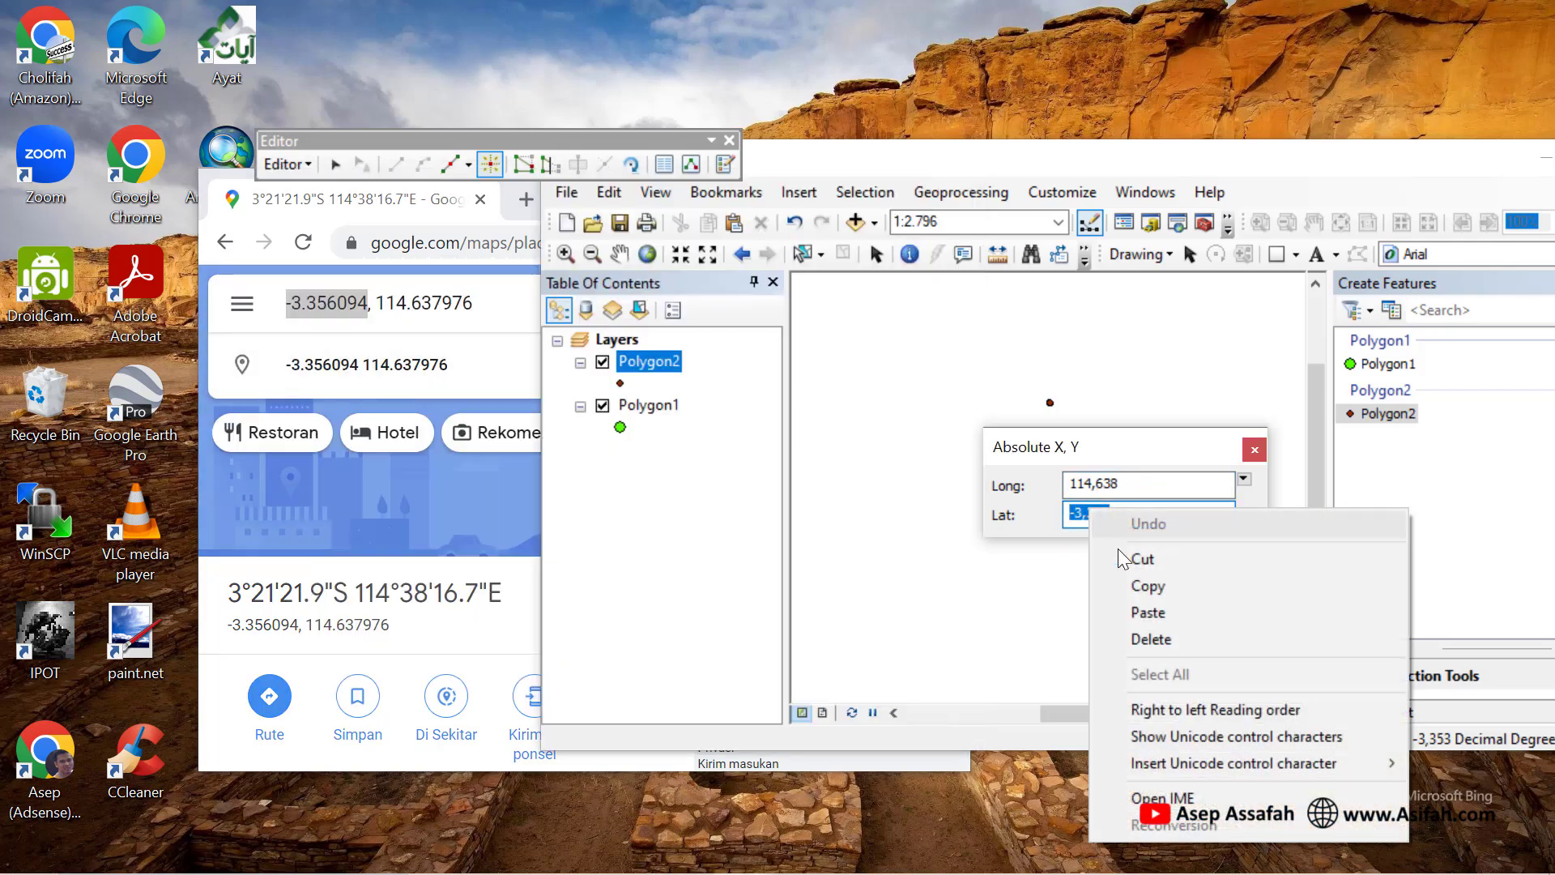
{"action": "left_click", "coordinate": [1140, 608]}
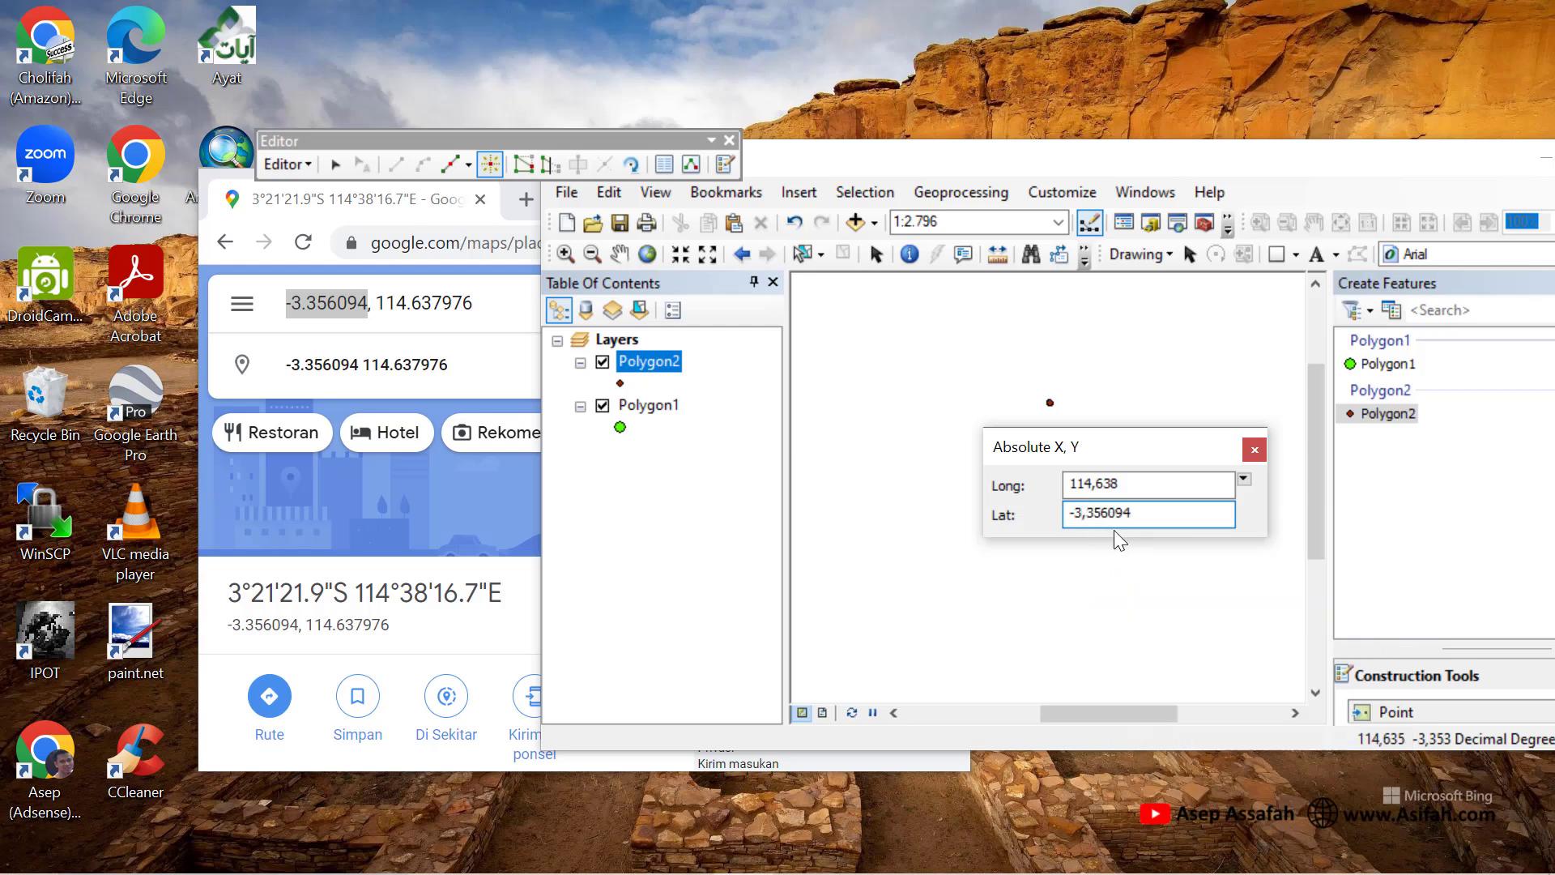
{"action": "key", "text": "Return"}
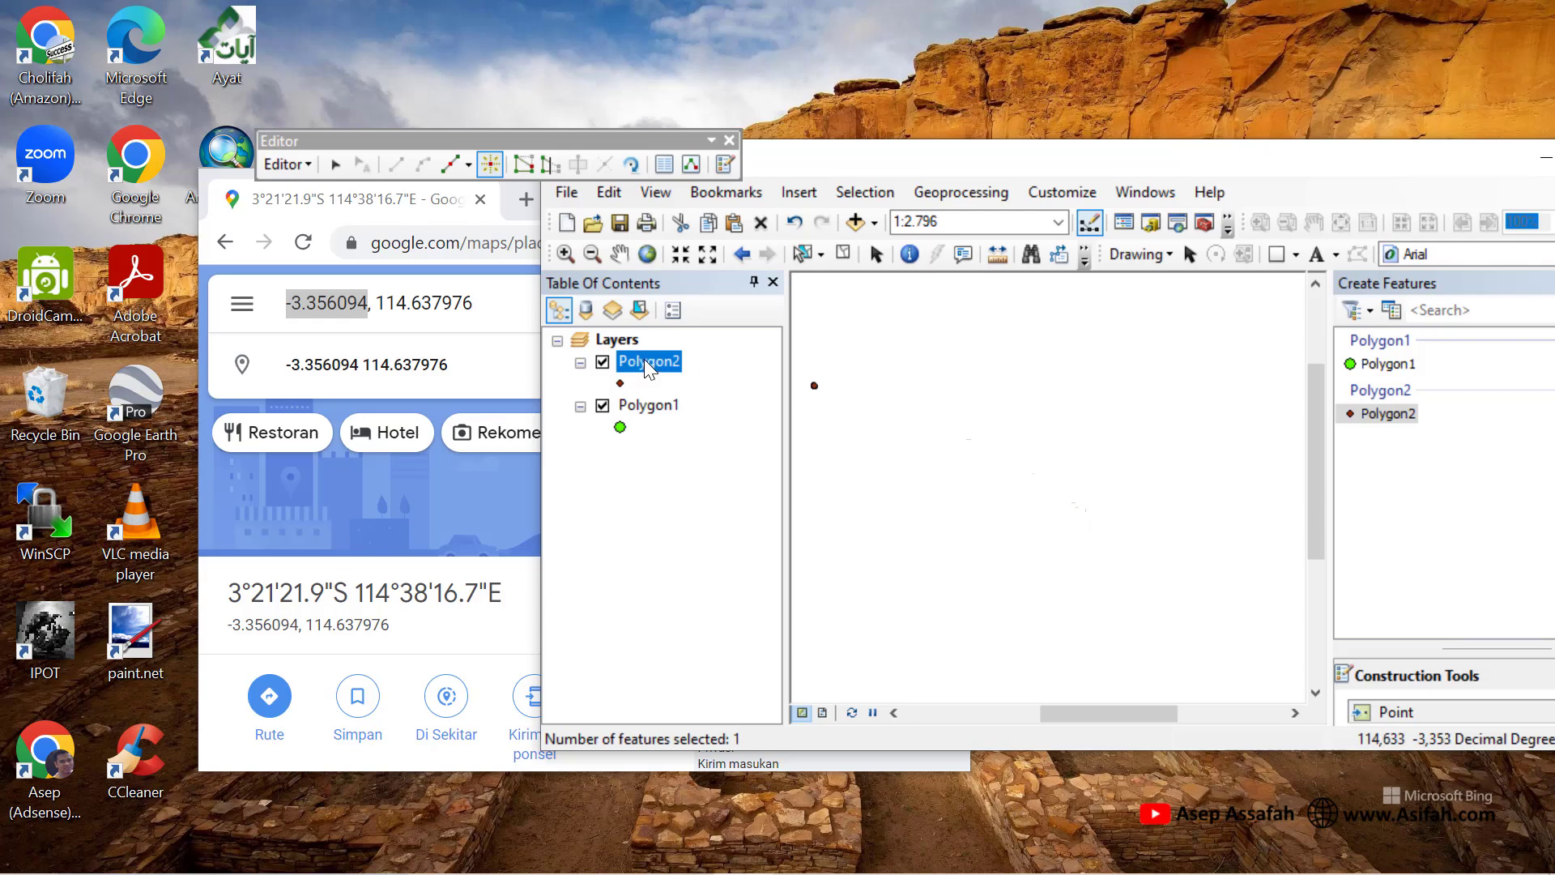
- Maximize ArcMap, clear the selection of the new Polygon2 point and view it together with the Polygon1 points
{"action": "double_click", "coordinate": [1101, 165]}
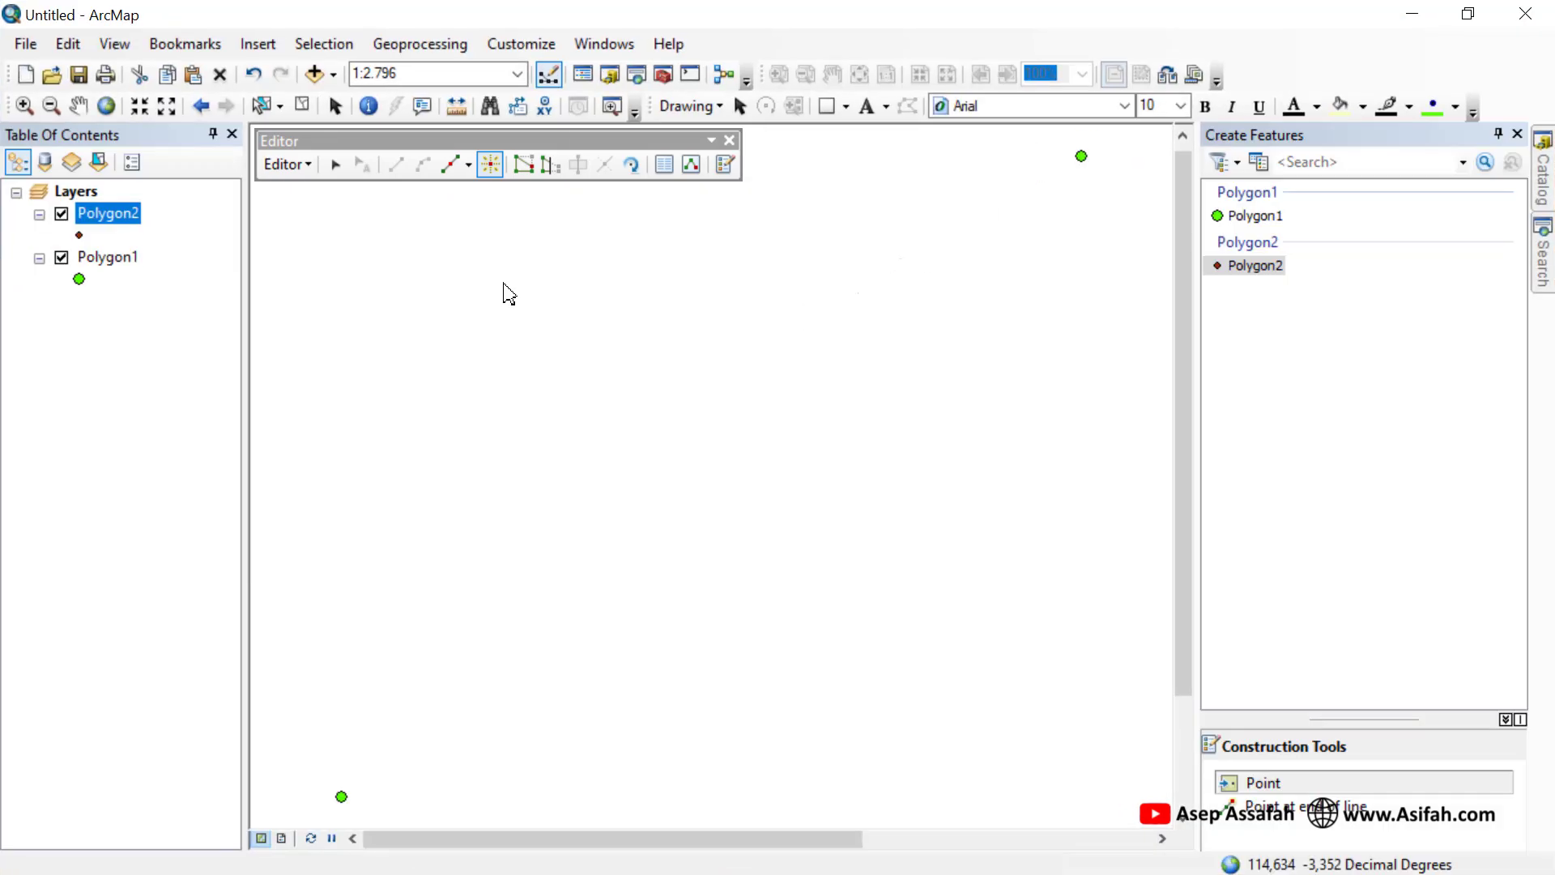
{"action": "right_click", "coordinate": [94, 214]}
{"action": "left_click", "coordinate": [198, 346]}
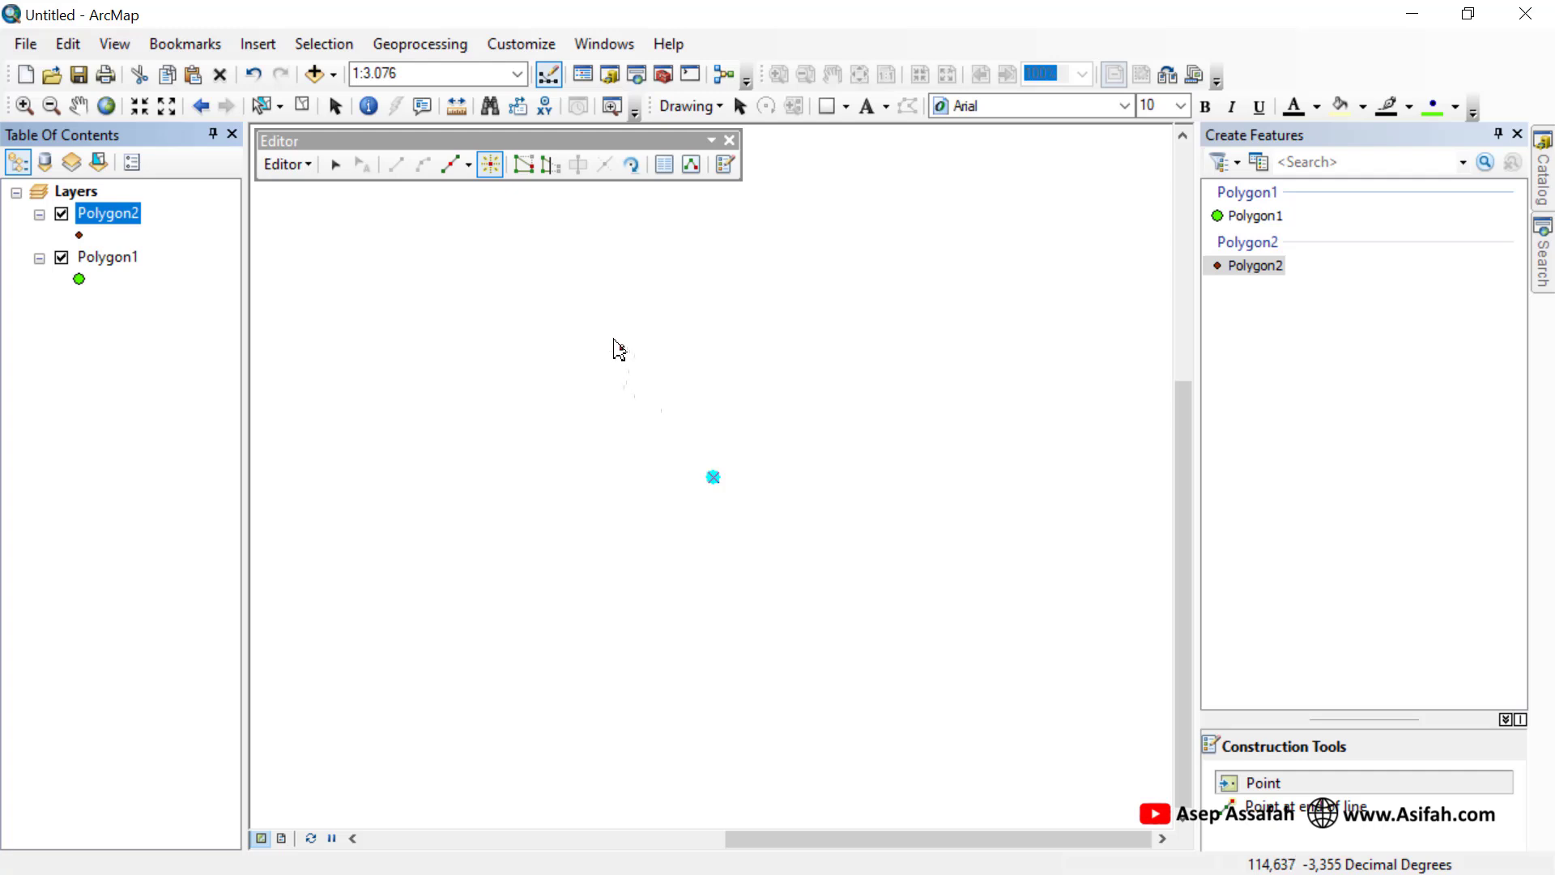
{"action": "left_click", "coordinate": [306, 107]}
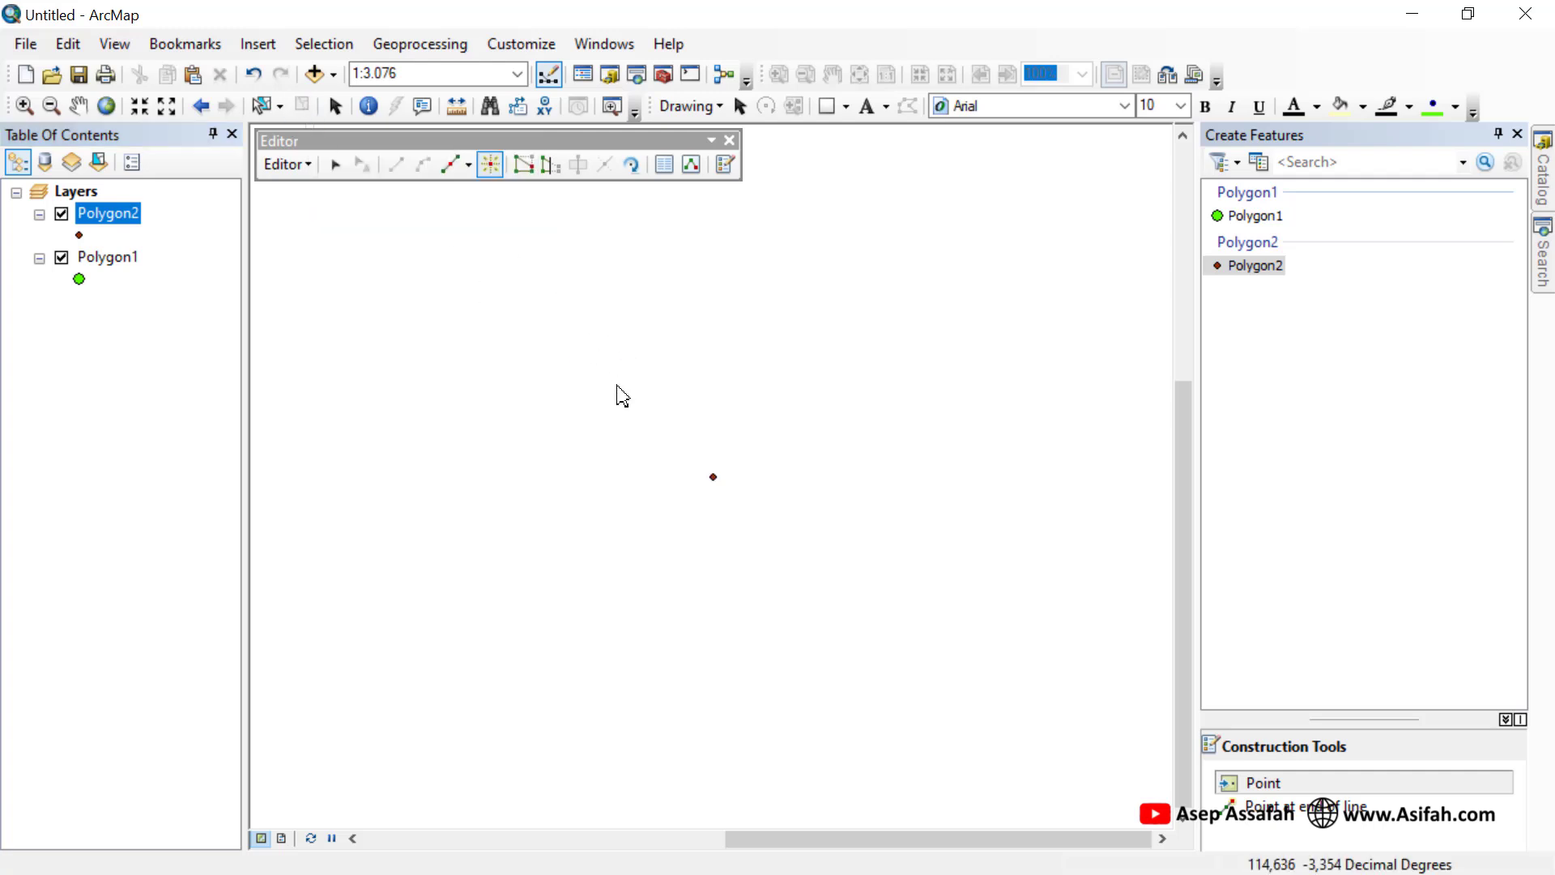
{"action": "left_click", "coordinate": [108, 108]}
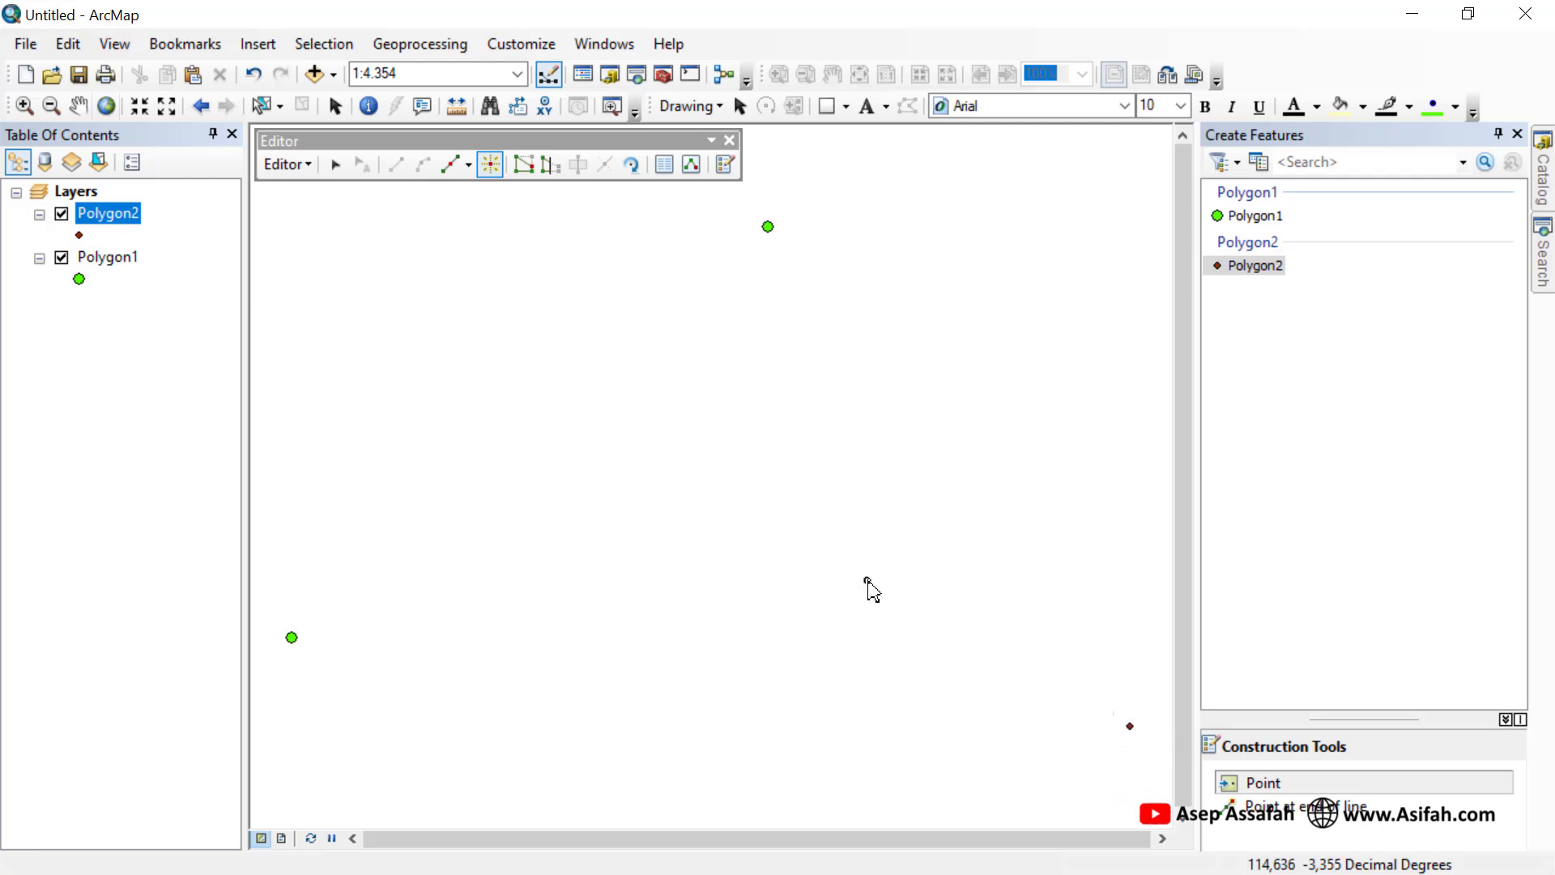
{"action": "left_click", "coordinate": [78, 106]}
{"action": "left_click_drag", "start_coordinate": [867, 625], "coordinate": [844, 470]}
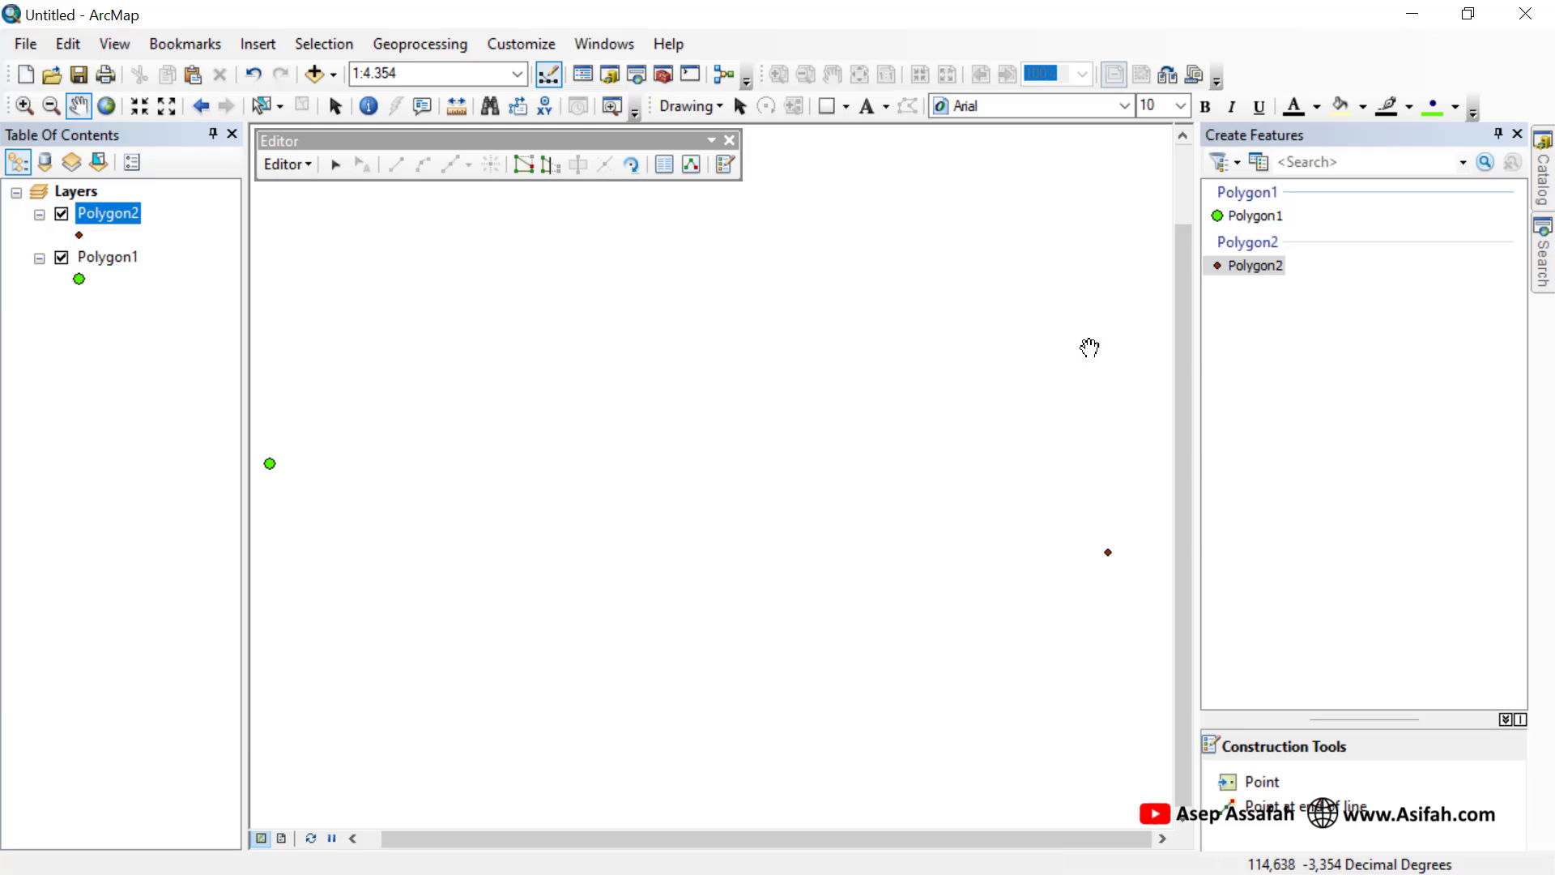
- Switch to Google Maps in Chrome and open the coordinates -3.358718, 114.632783 for the spot beside Mitra Baja on Jl. Ahmad Yani
{"action": "left_click", "coordinate": [1412, 15]}
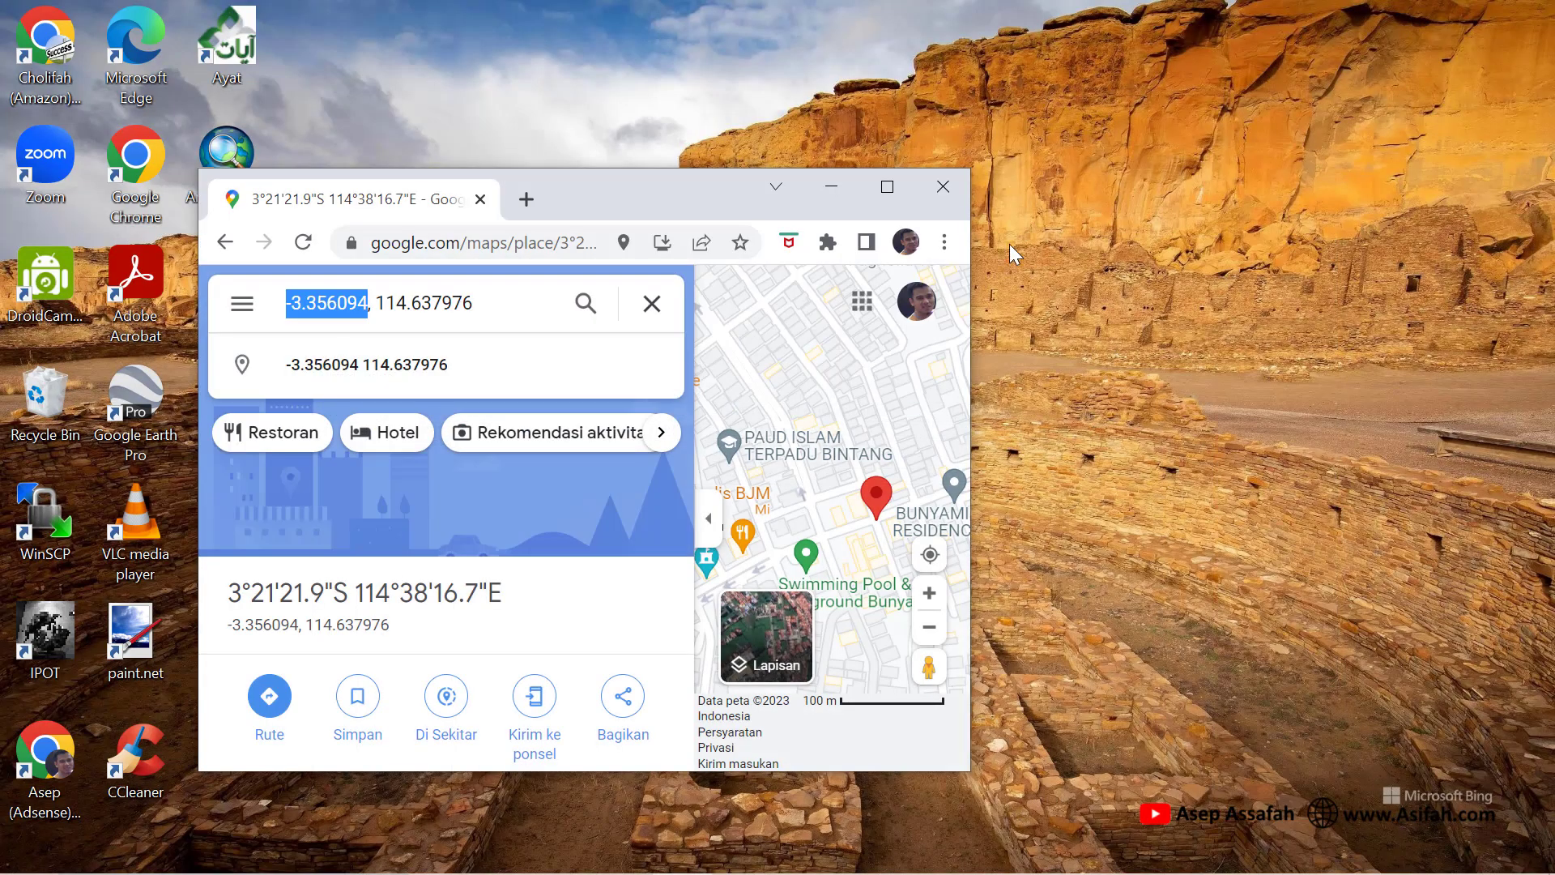
{"action": "left_click", "coordinate": [887, 187]}
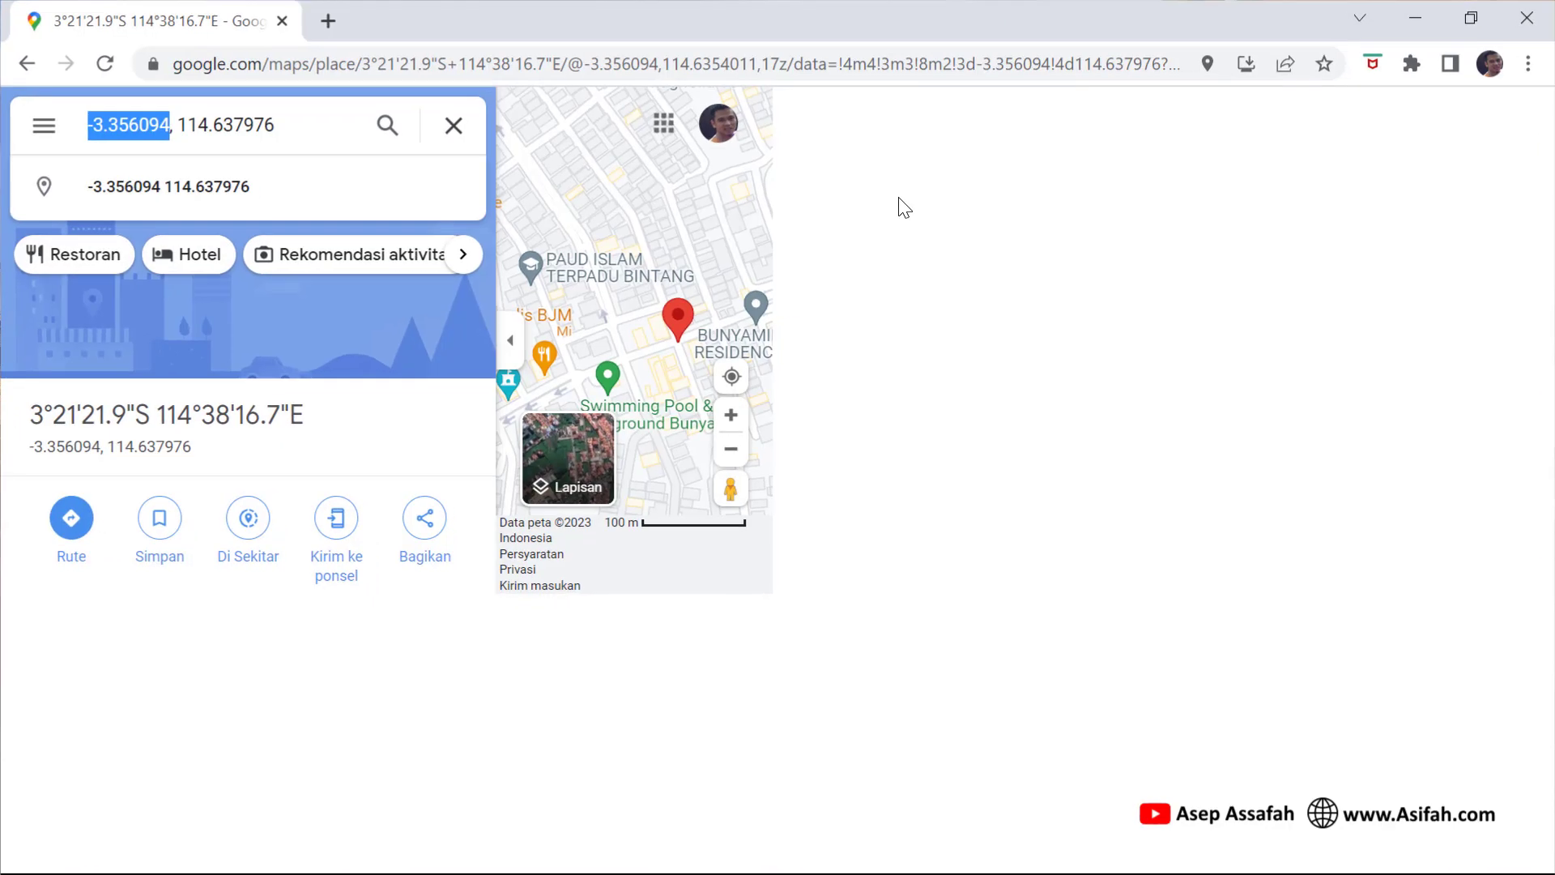
{"action": "left_click_drag", "start_coordinate": [1045, 616], "coordinate": [1173, 427]}
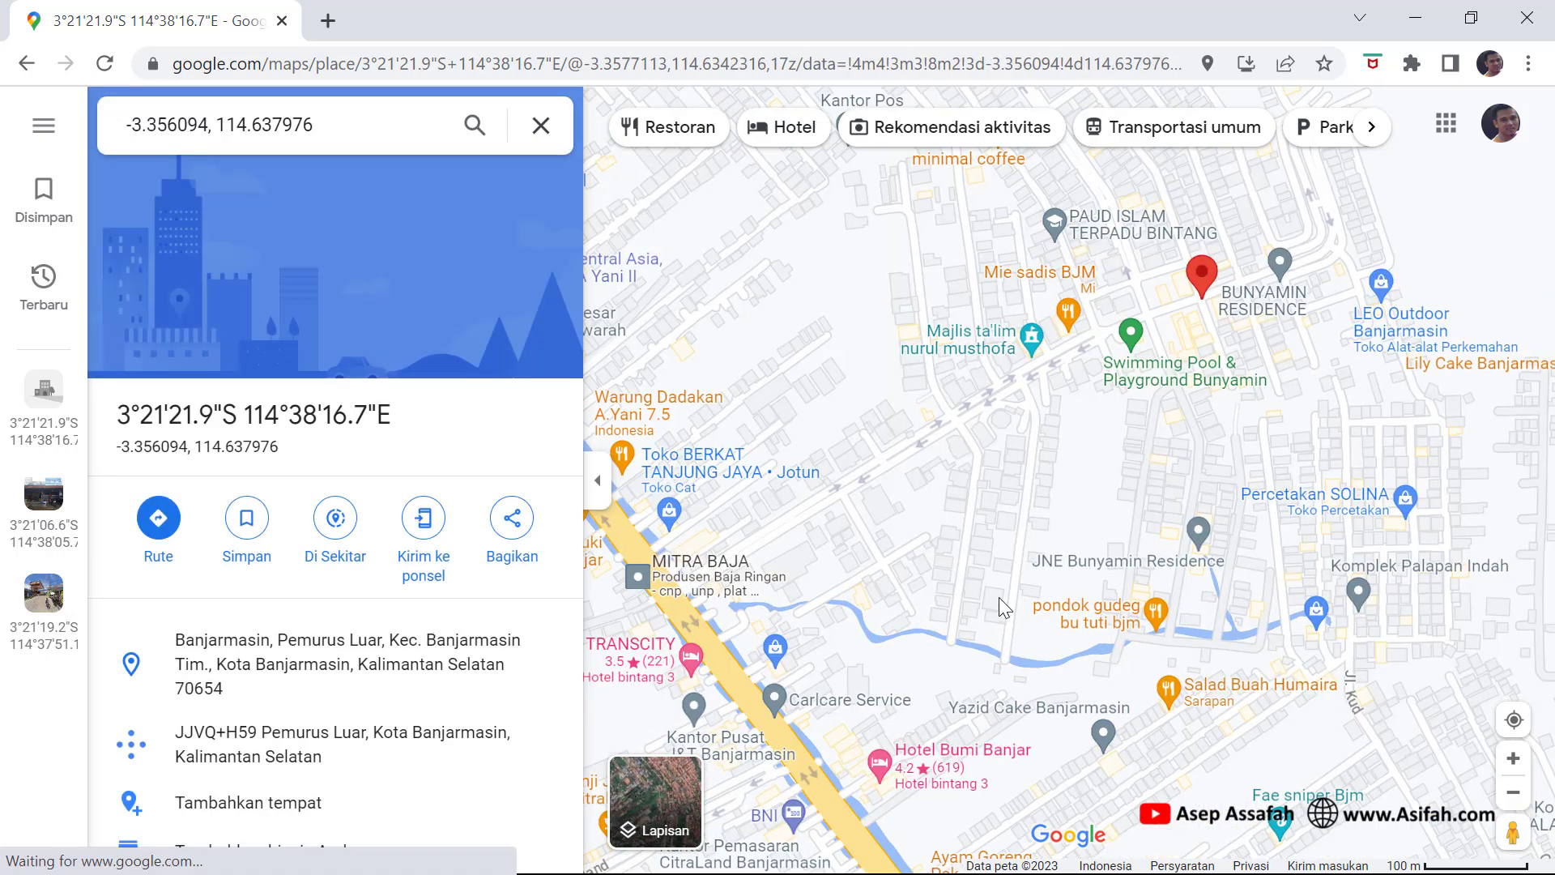
{"action": "left_click_drag", "start_coordinate": [999, 596], "coordinate": [1042, 510]}
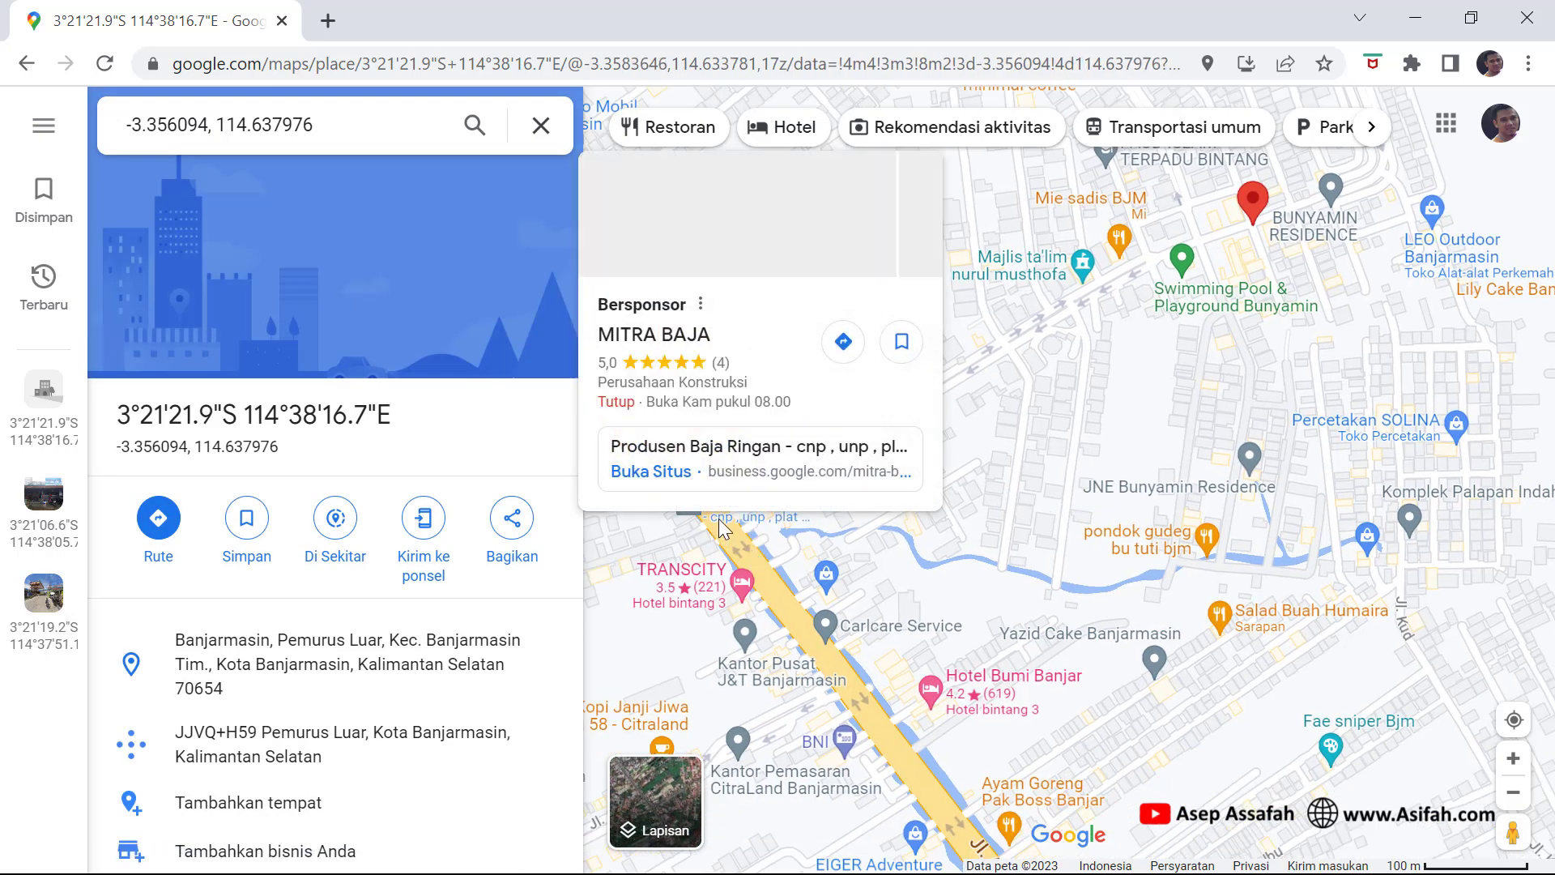
{"action": "left_click", "coordinate": [664, 521]}
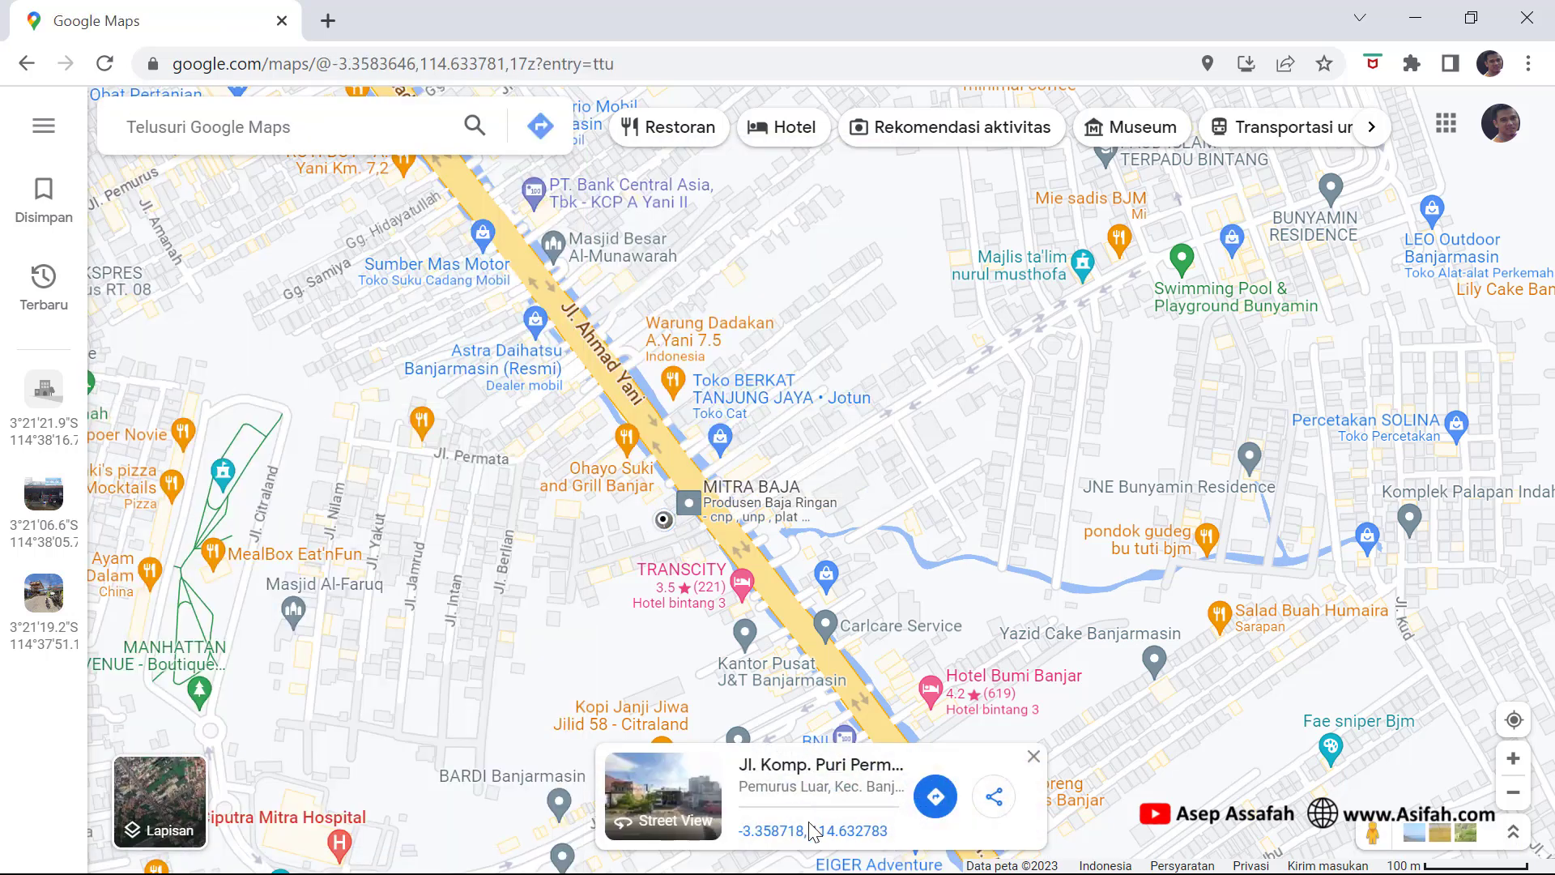
{"action": "left_click", "coordinate": [811, 832]}
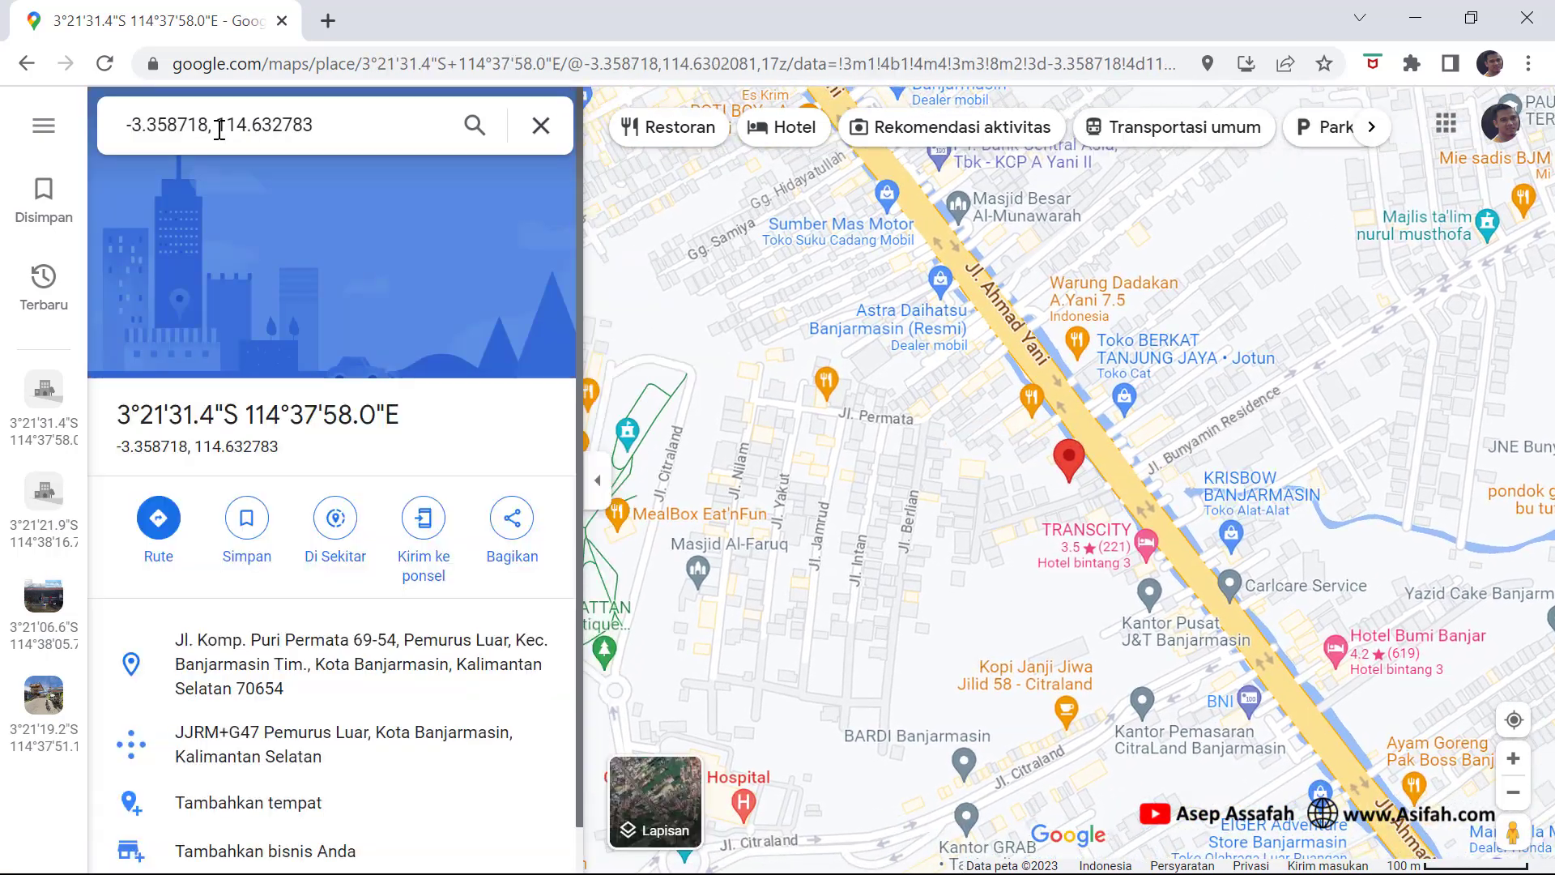
- Copy the longitude 114.632783 from the Google Maps search box and switch back to ArcMap
{"action": "left_click_drag", "start_coordinate": [218, 129], "coordinate": [303, 125]}
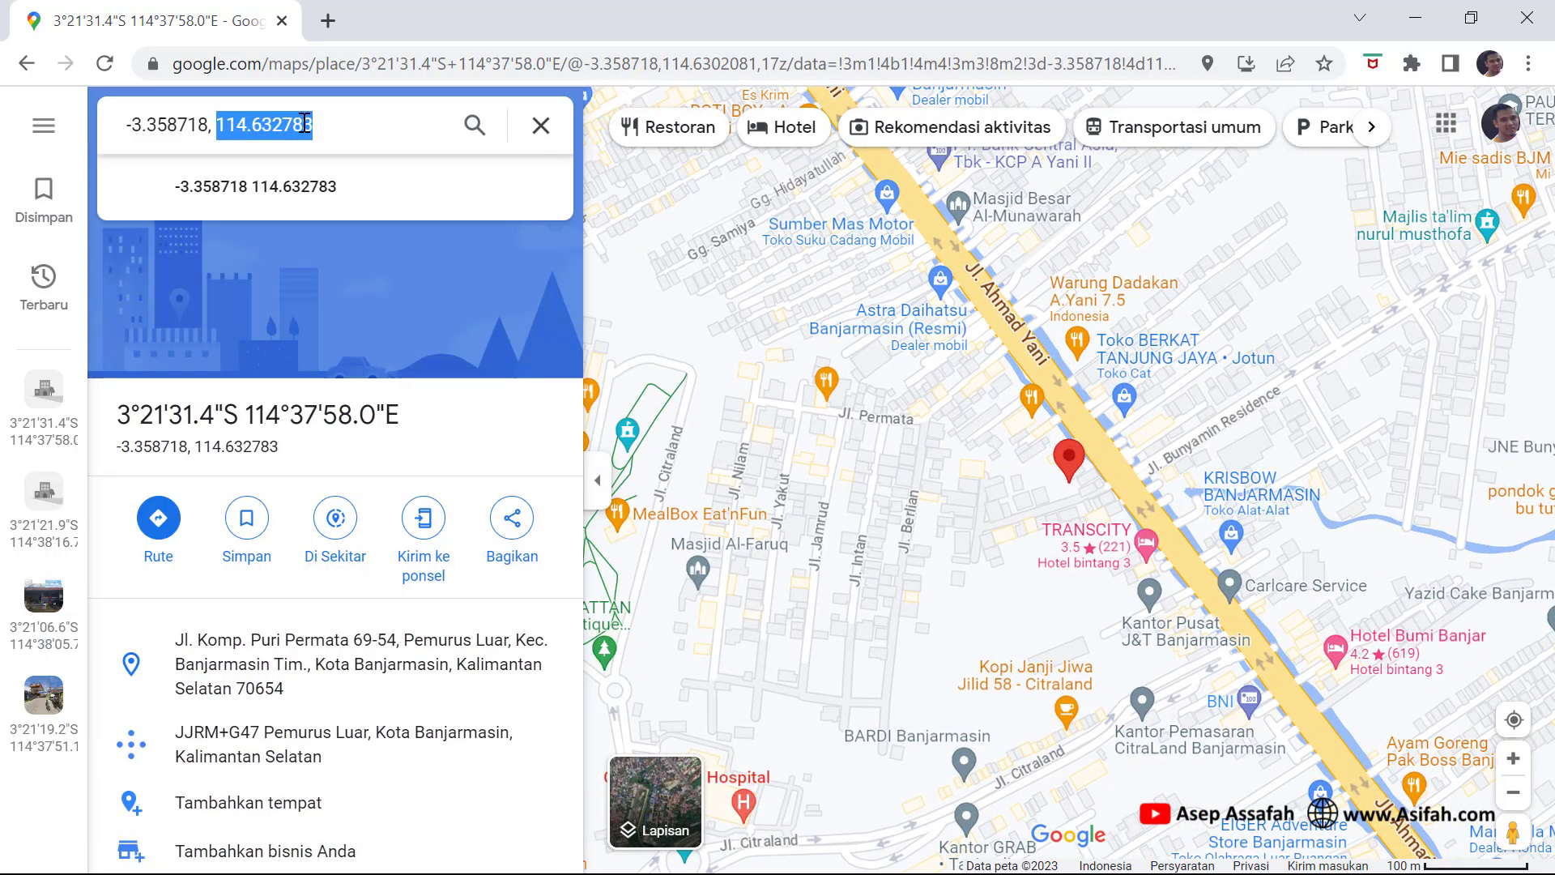
{"action": "right_click", "coordinate": [304, 124]}
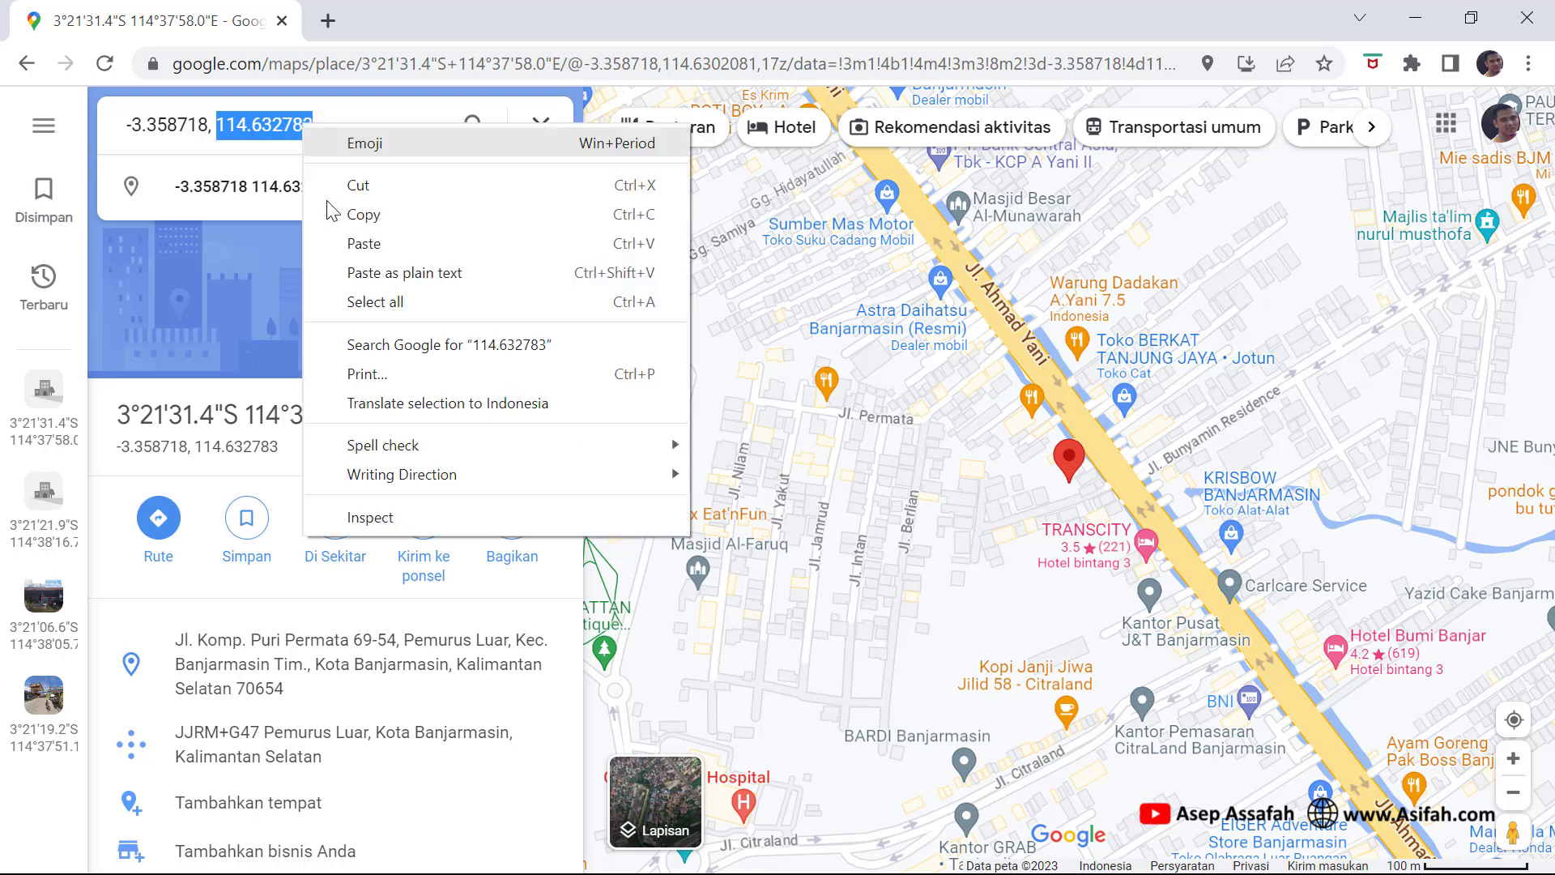
{"action": "left_click", "coordinate": [359, 215]}
{"action": "left_click", "coordinate": [1471, 18]}
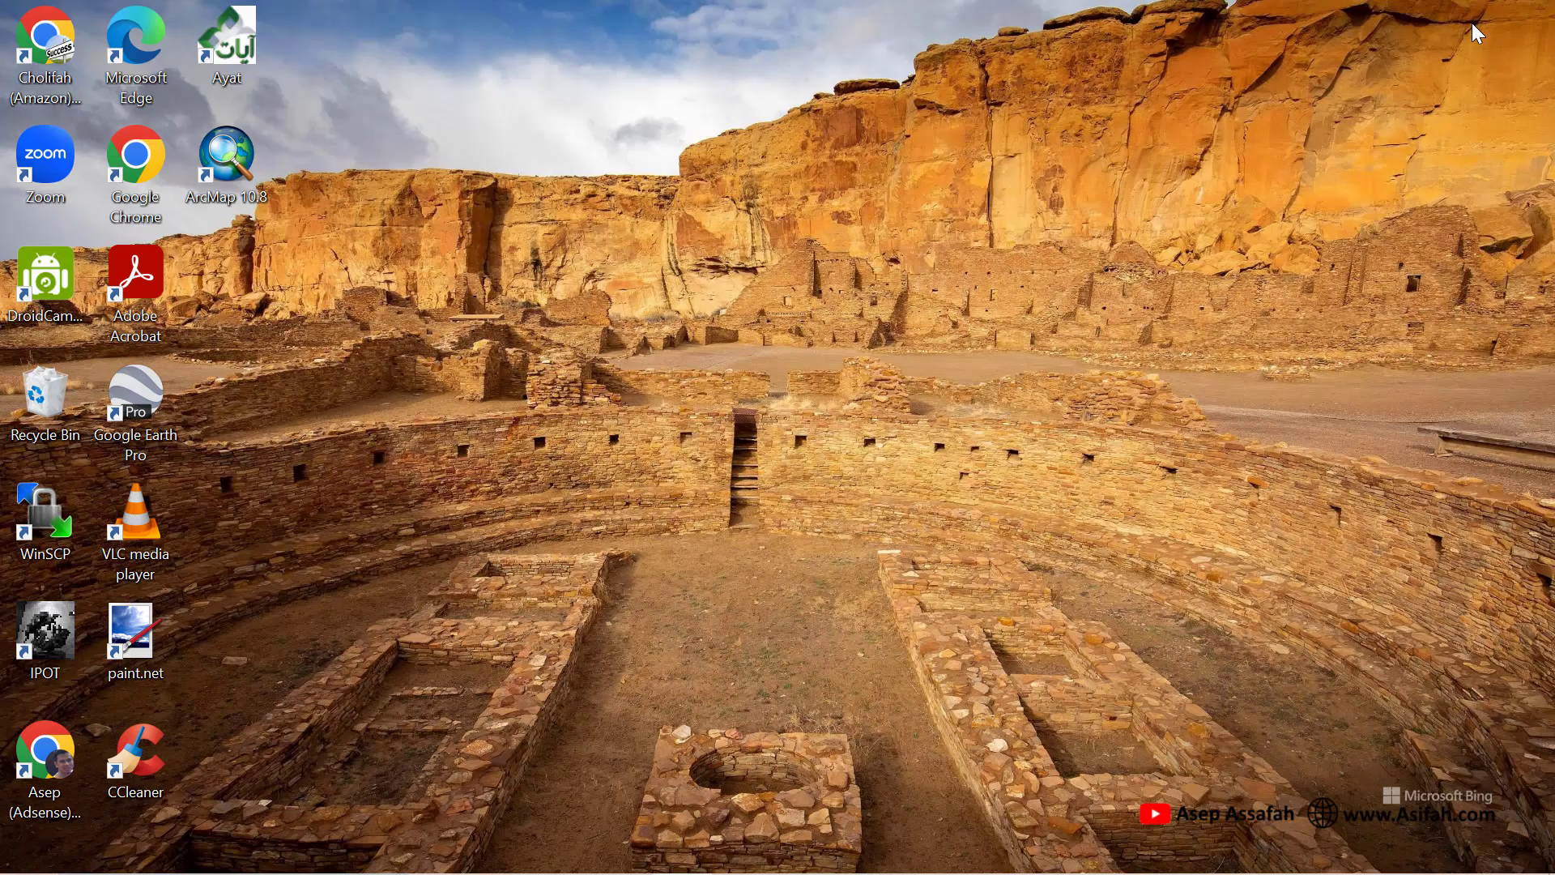
{"action": "left_click", "coordinate": [779, 860]}
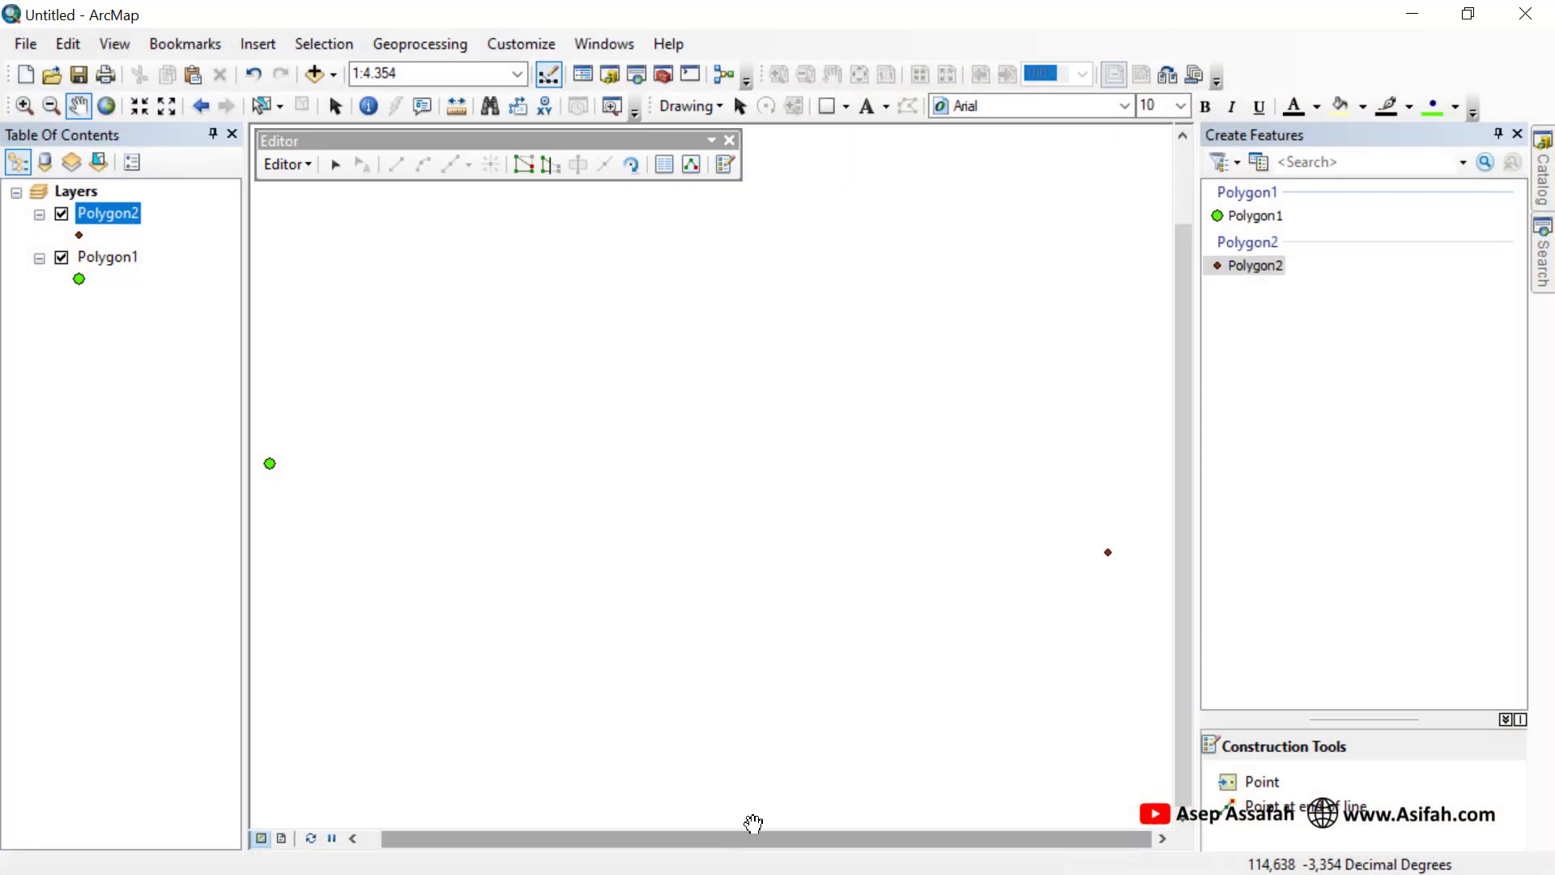
- Activate the Polygon2 feature template, shrink ArcMap beside Google Maps and open the Absolute X, Y entry for a new point
{"action": "left_click", "coordinate": [1257, 267]}
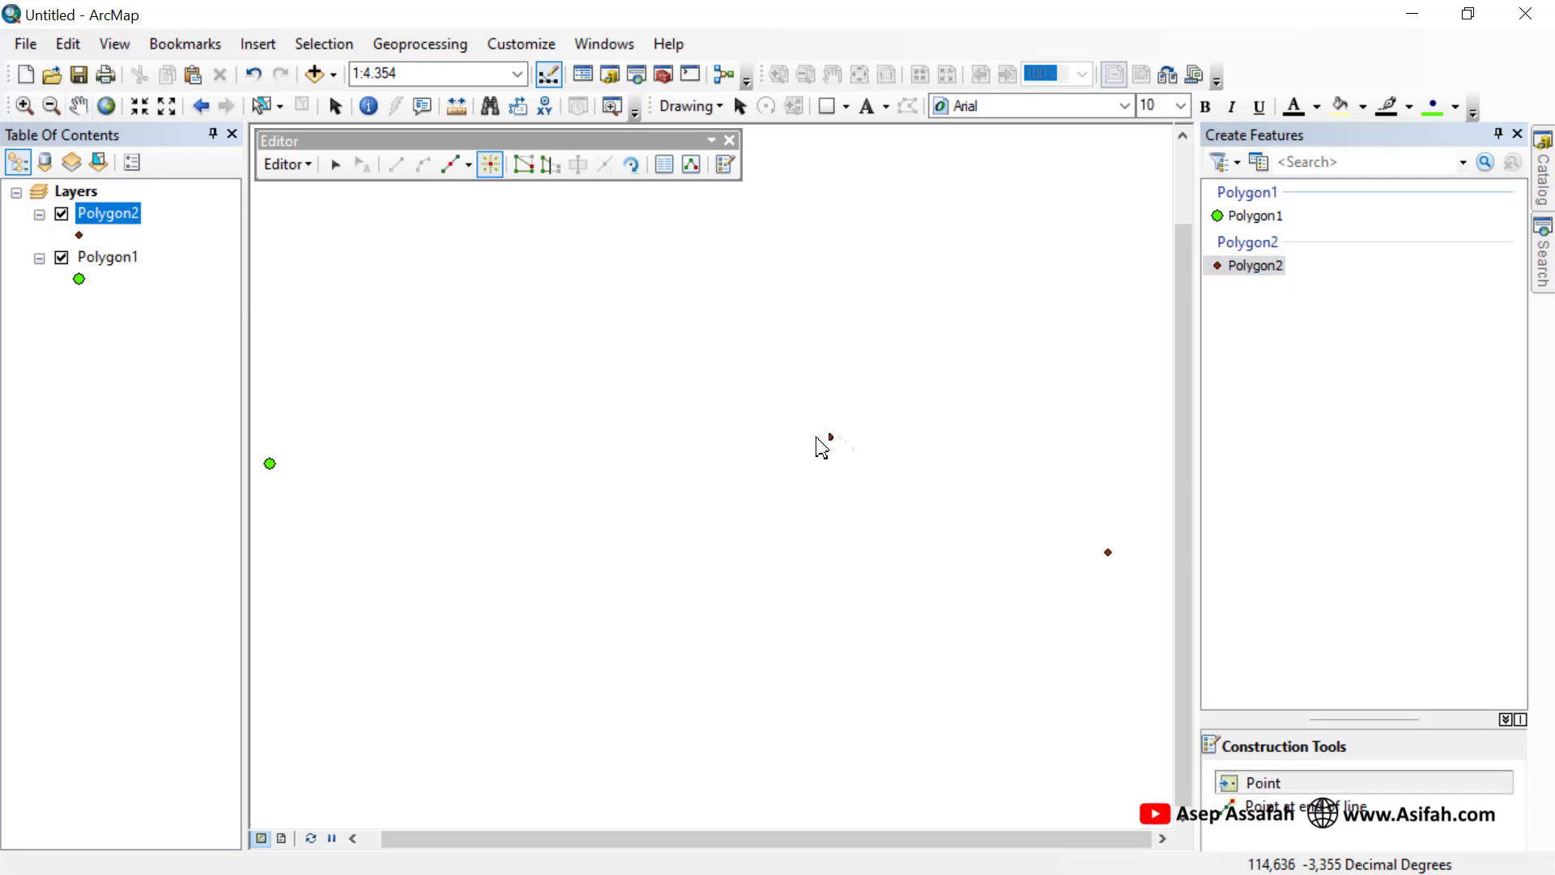
{"action": "right_click", "coordinate": [780, 421]}
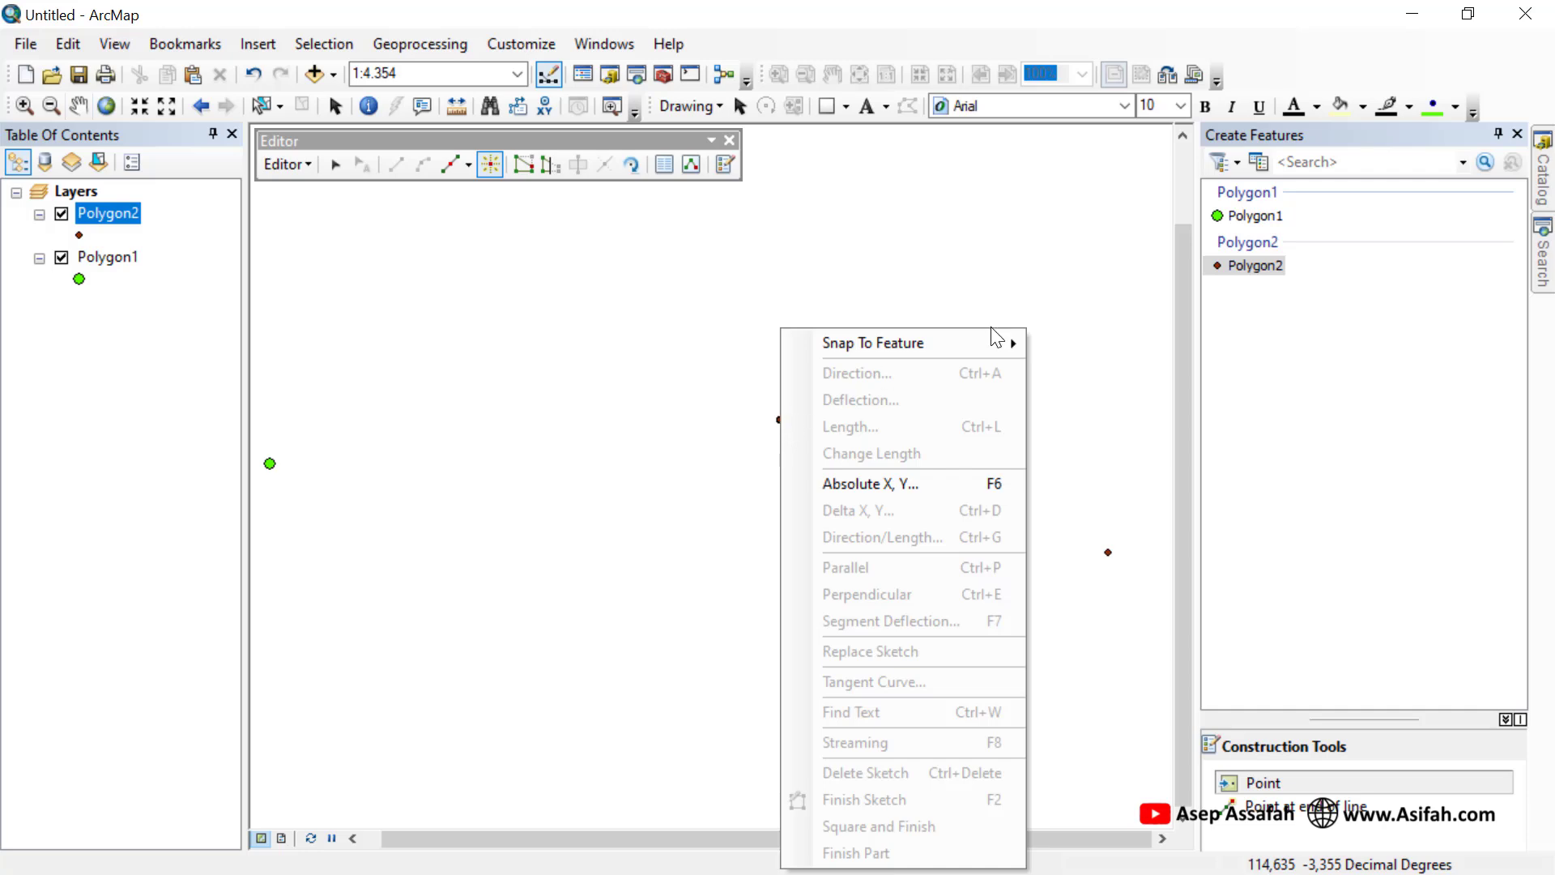
{"action": "left_click", "coordinate": [1337, 36]}
{"action": "left_click", "coordinate": [1468, 13]}
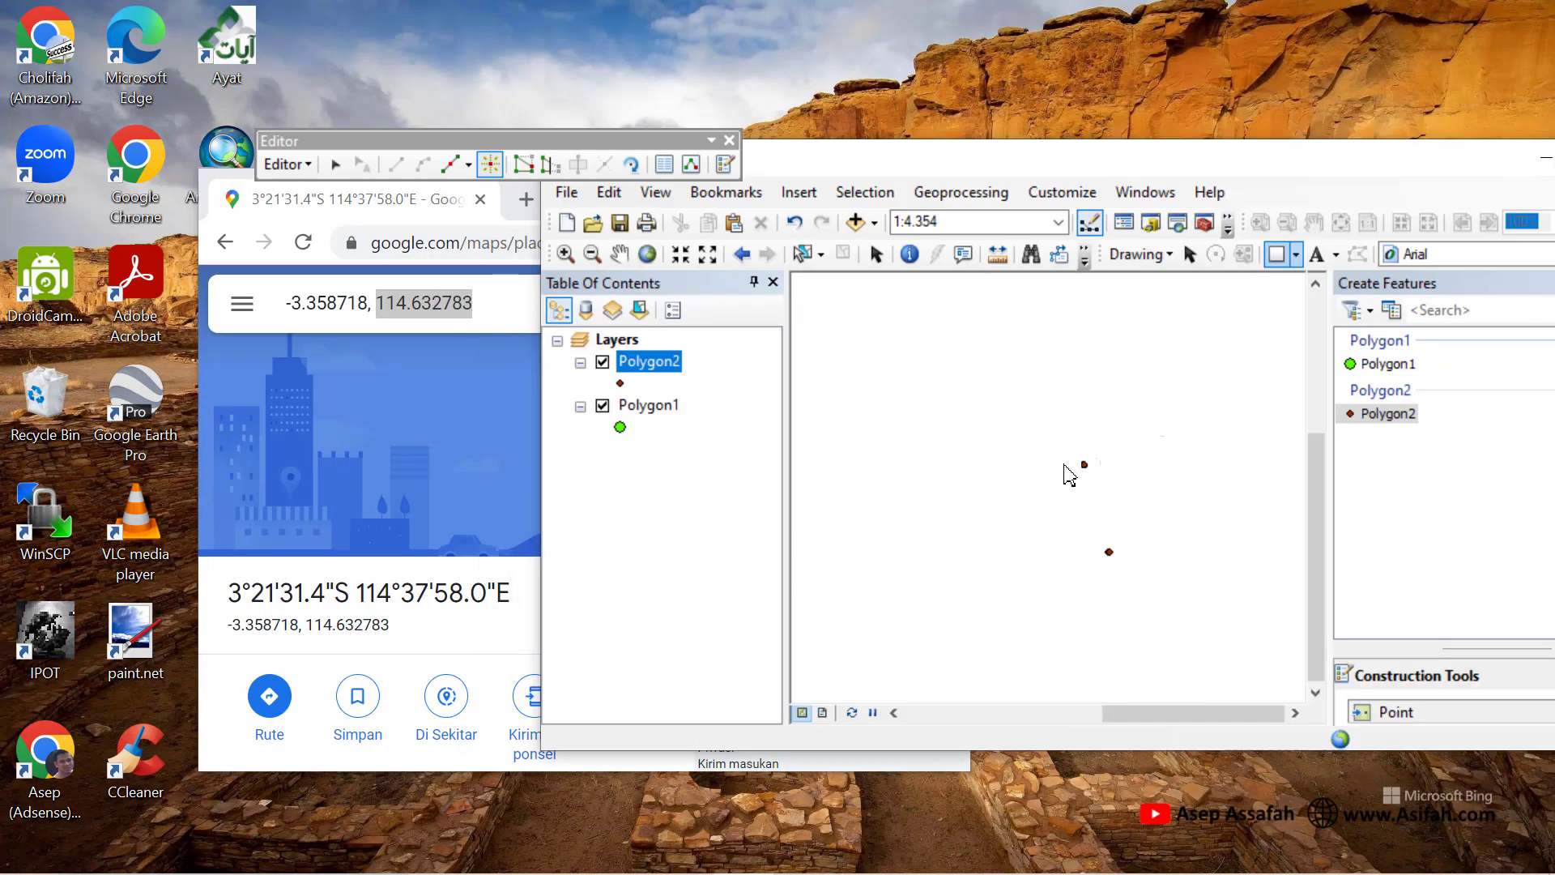
{"action": "right_click", "coordinate": [1010, 448]}
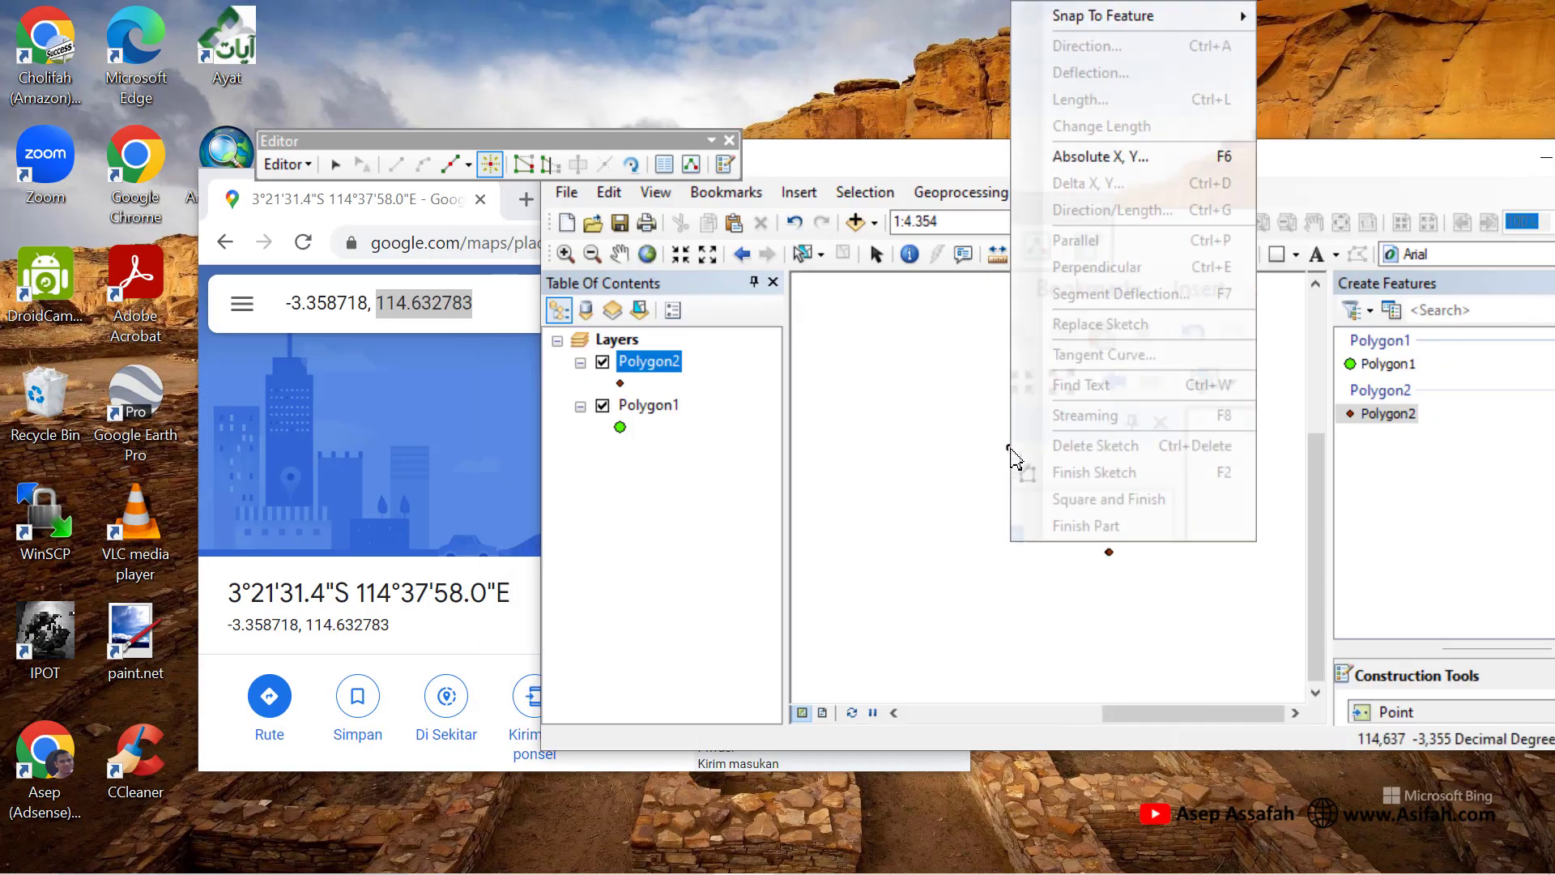
{"action": "left_click", "coordinate": [1116, 162]}
- Set the new point's absolute longitude to 114,632783, using a comma as the decimal separator
{"action": "right_click", "coordinate": [1091, 159]}
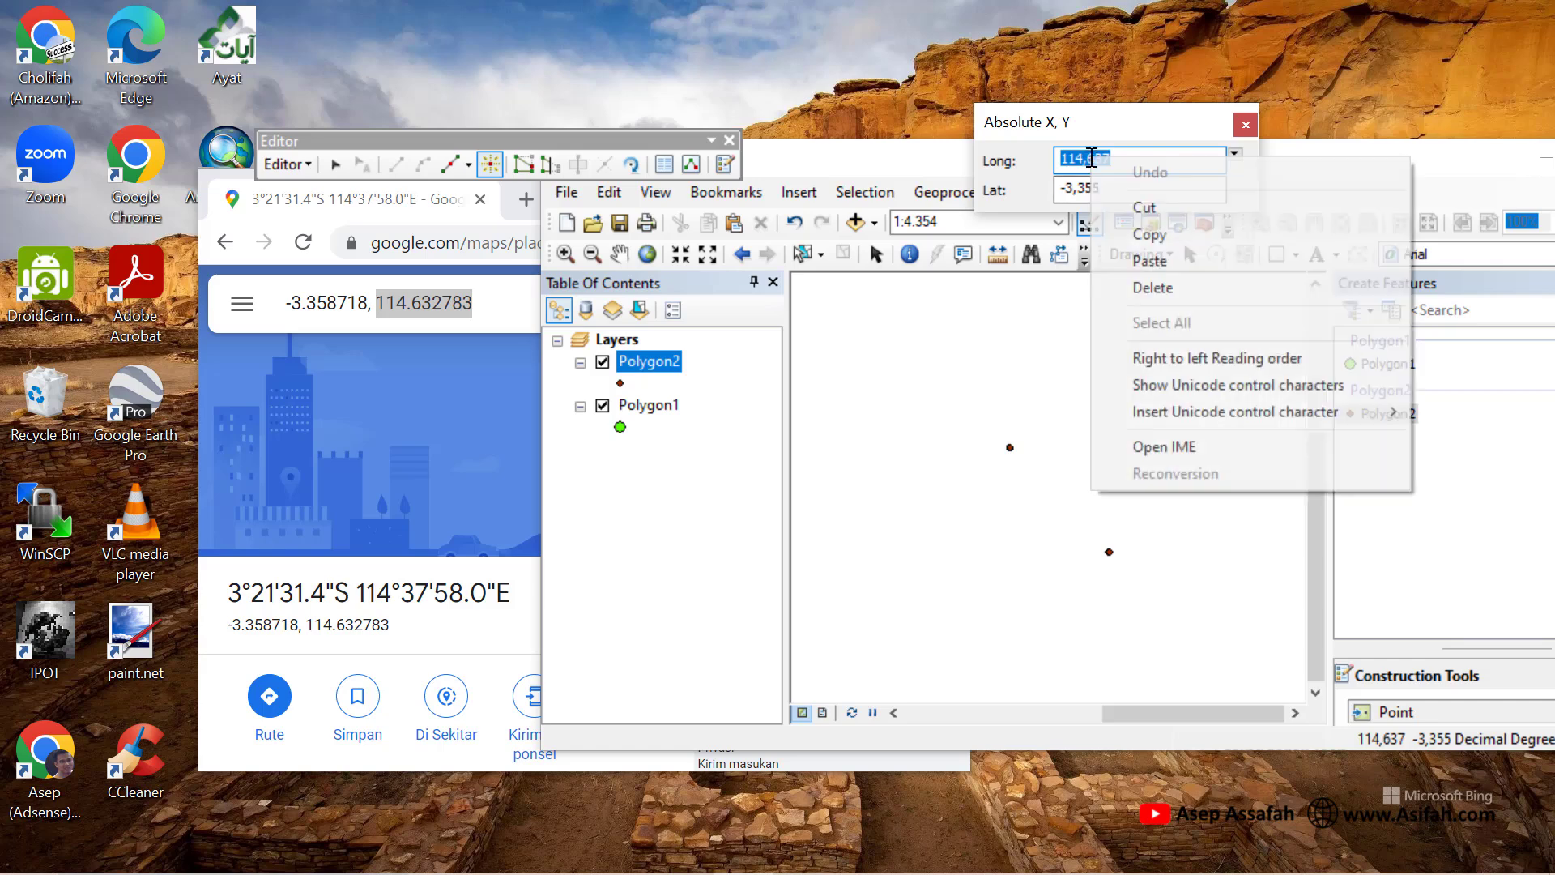
{"action": "left_click", "coordinate": [1149, 261]}
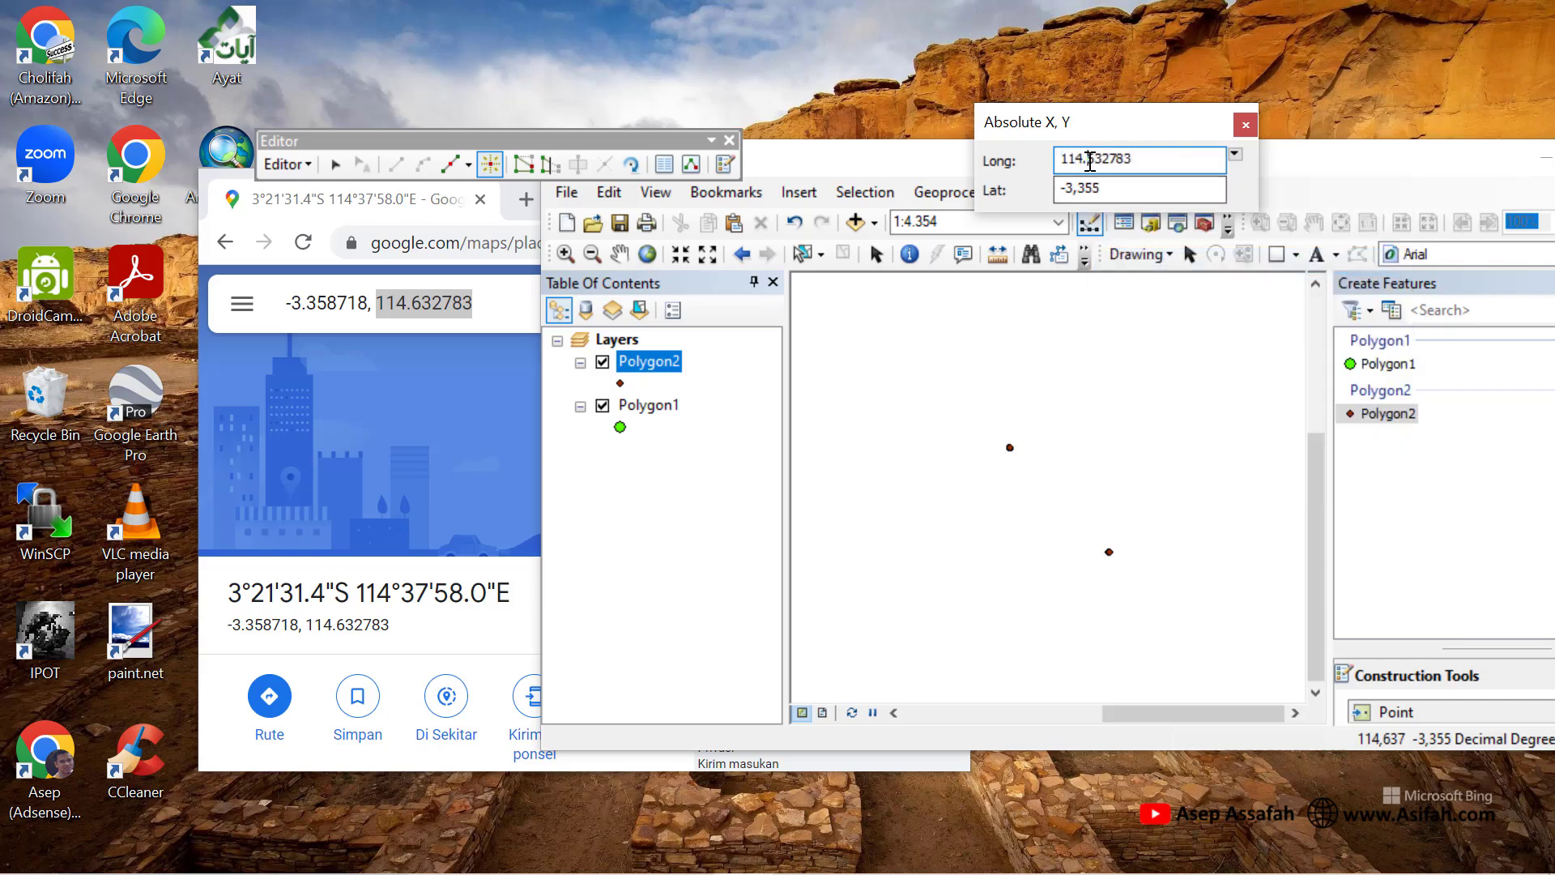
{"action": "key", "text": "Left"}
{"action": "key", "text": "Left"}
{"action": "key", "text": "Left"}
{"action": "key", "text": "Left"}
{"action": "key", "text": "Left"}
{"action": "key", "text": "Left"}
{"action": "key", "text": "BackSpace"}
{"action": "type", "text": ","}
- Copy the latitude -3.358718 from the Google Maps search box
{"action": "left_click", "coordinate": [367, 302]}
{"action": "left_click_drag", "start_coordinate": [367, 303], "coordinate": [275, 302]}
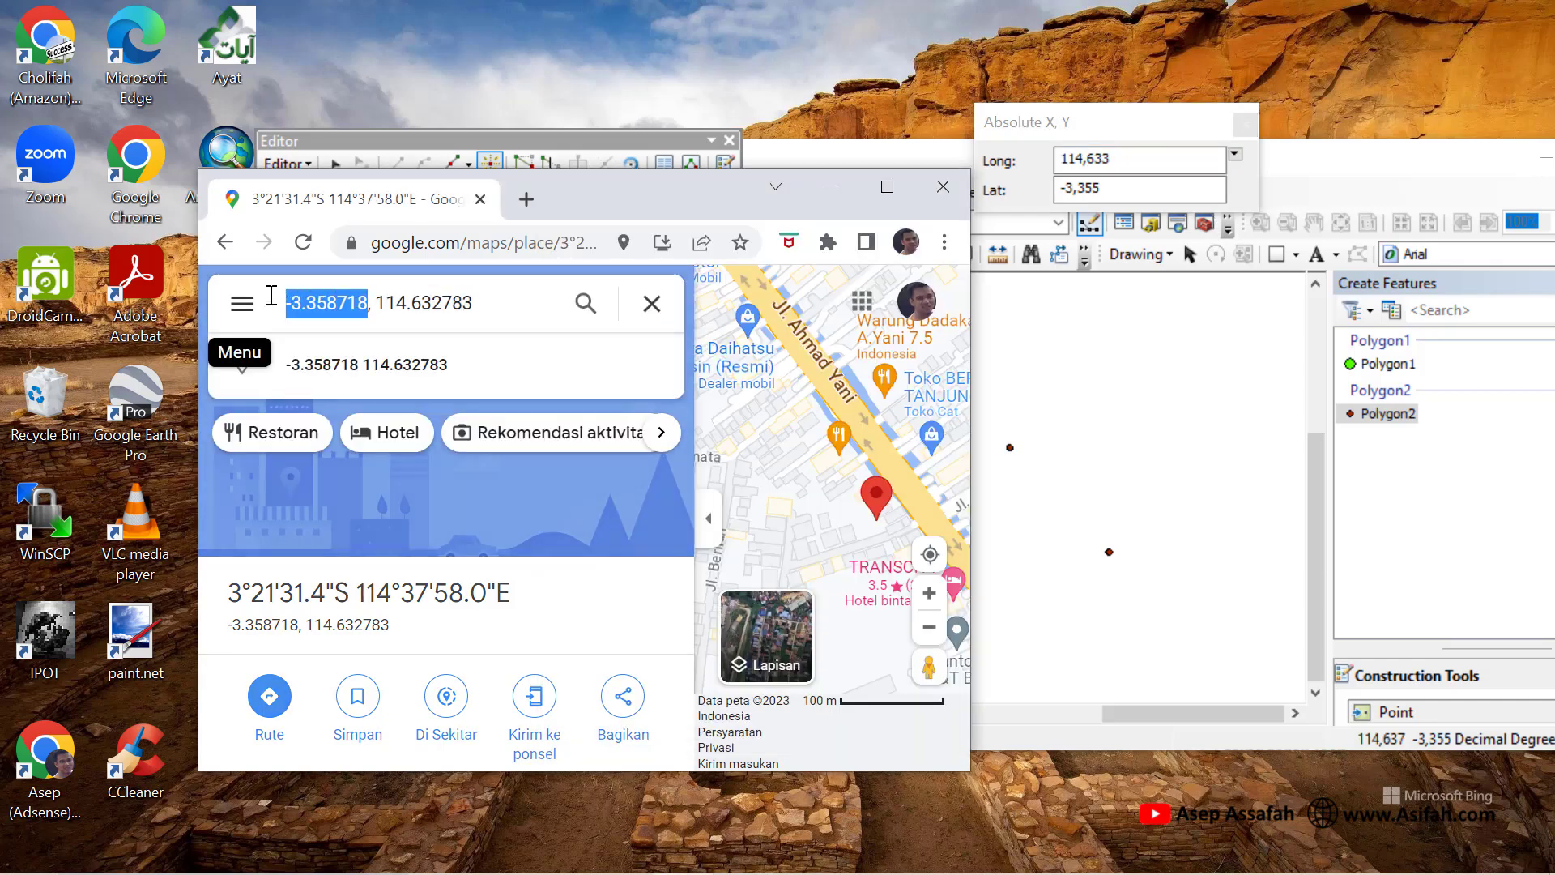
{"action": "right_click", "coordinate": [308, 296]}
{"action": "left_click", "coordinate": [350, 387]}
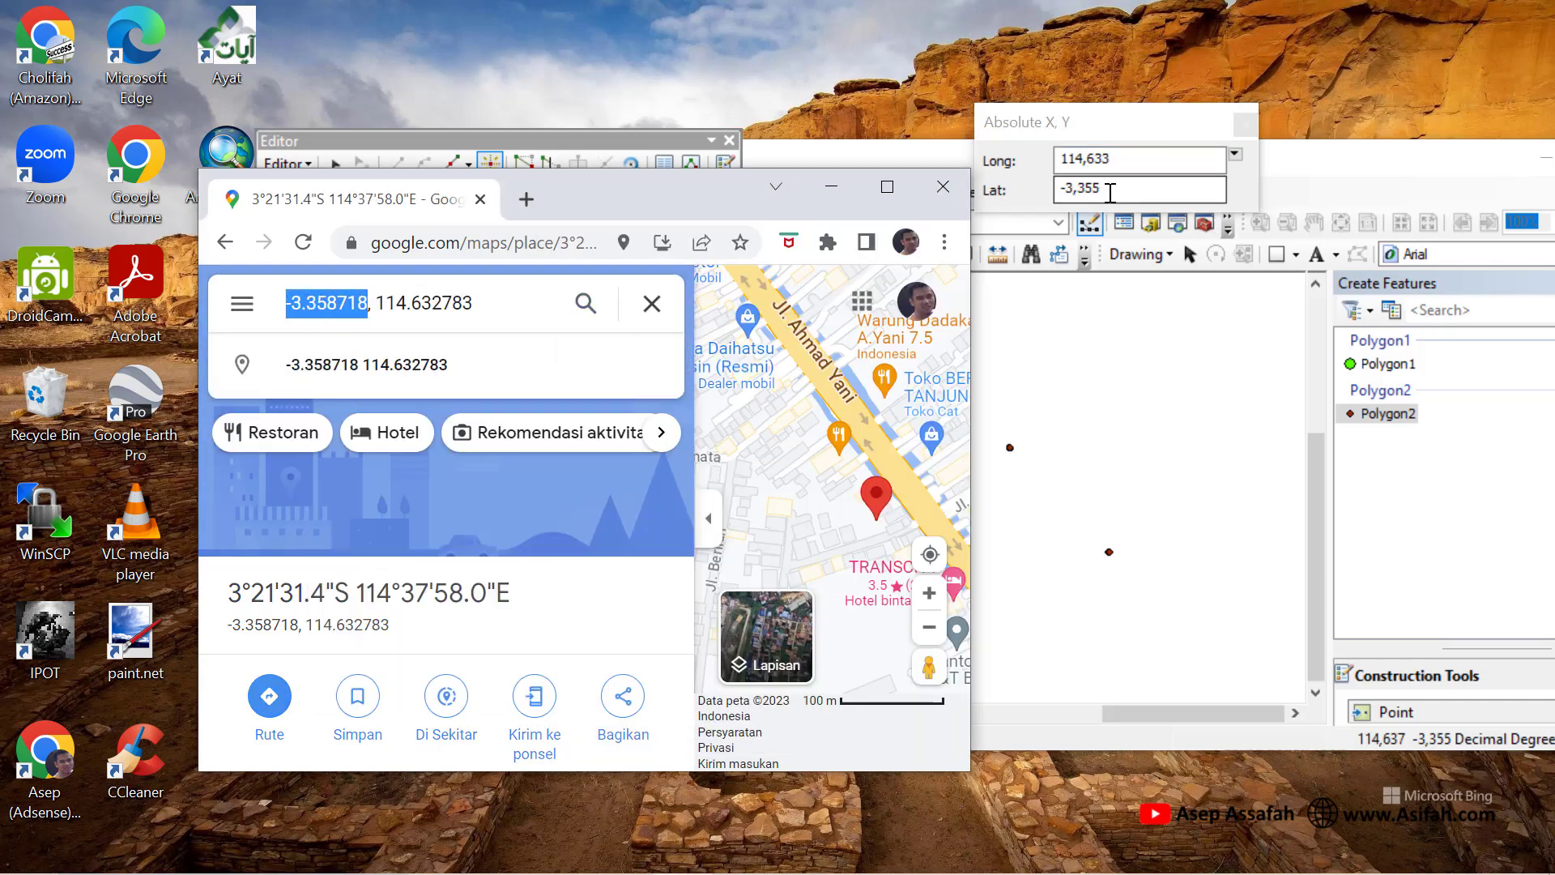
- Enter the copied latitude -3.358718, create the second Polygon2 point and maximize ArcMap
{"action": "left_click", "coordinate": [1080, 188]}
{"action": "double_click", "coordinate": [1086, 188]}
{"action": "right_click", "coordinate": [1084, 187]}
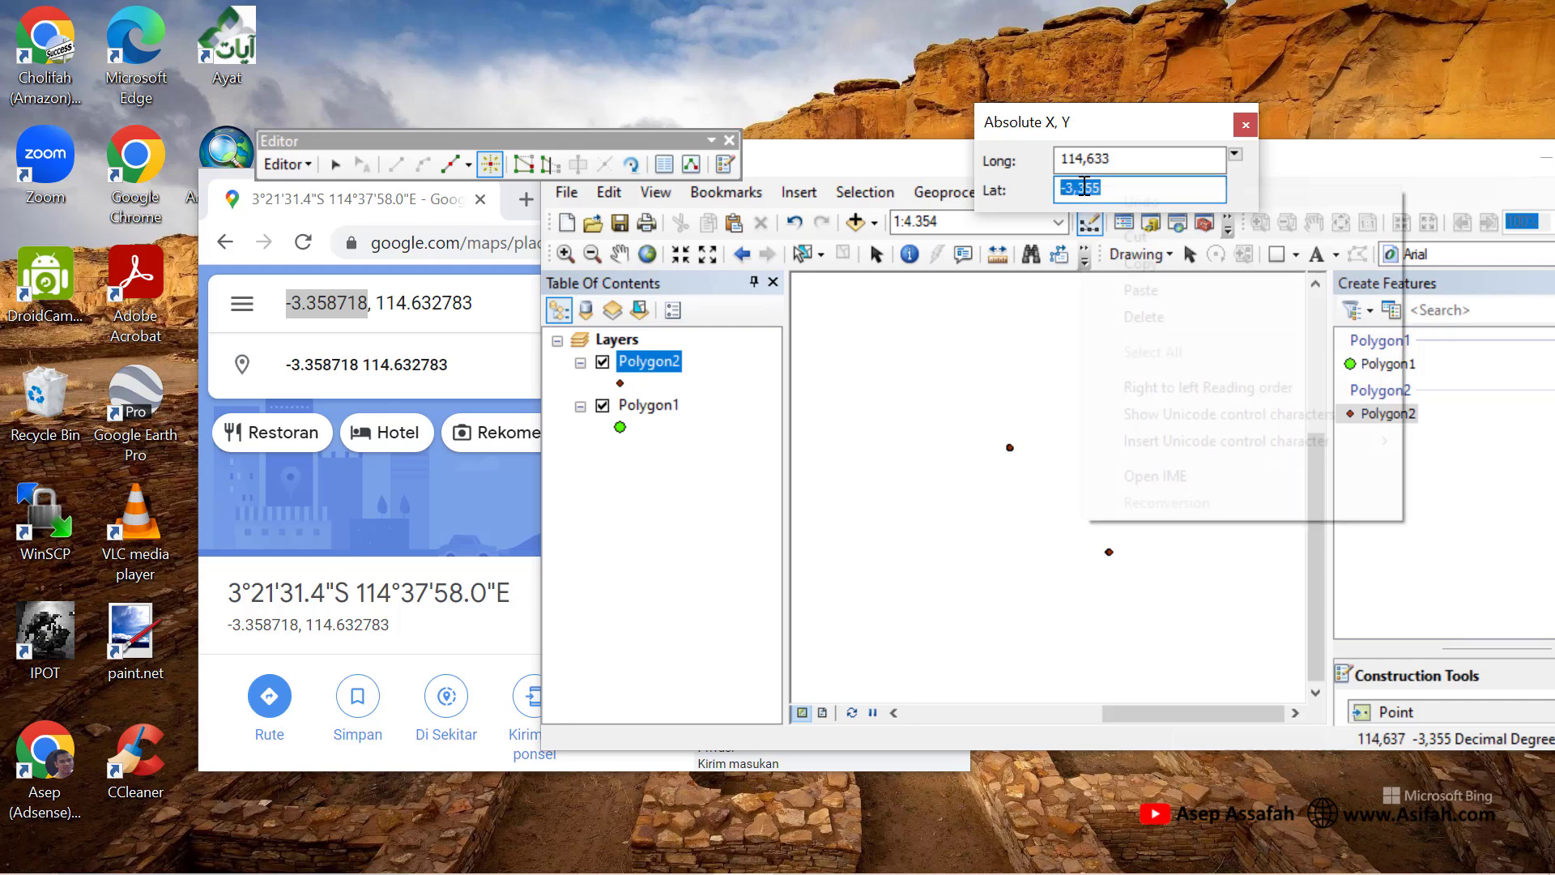
{"action": "left_click", "coordinate": [1134, 288]}
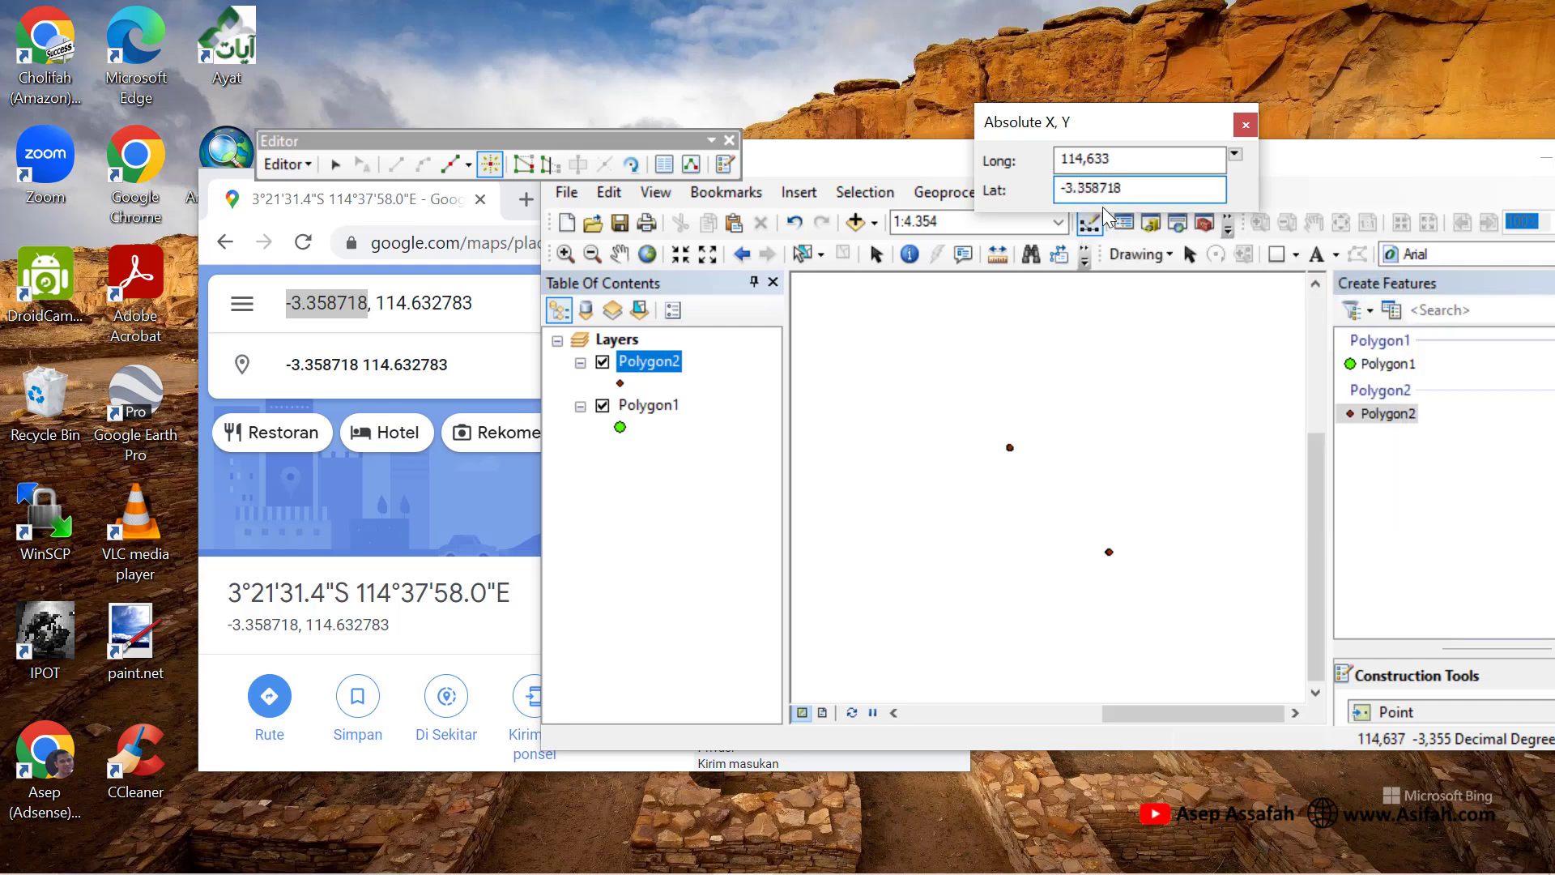
{"action": "key", "text": "Return"}
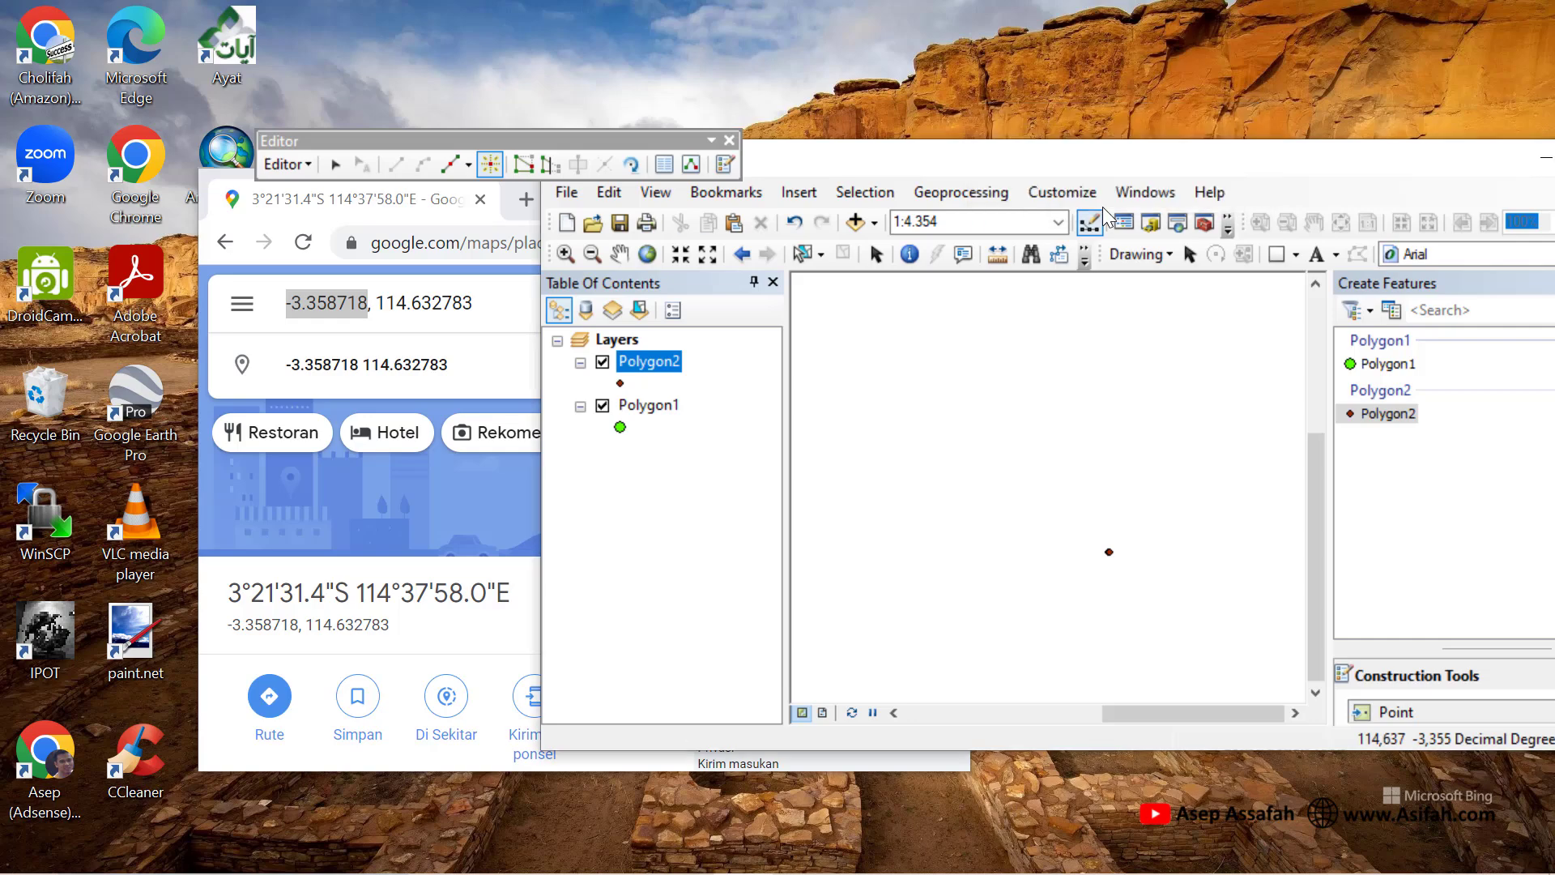
{"action": "double_click", "coordinate": [1309, 162]}
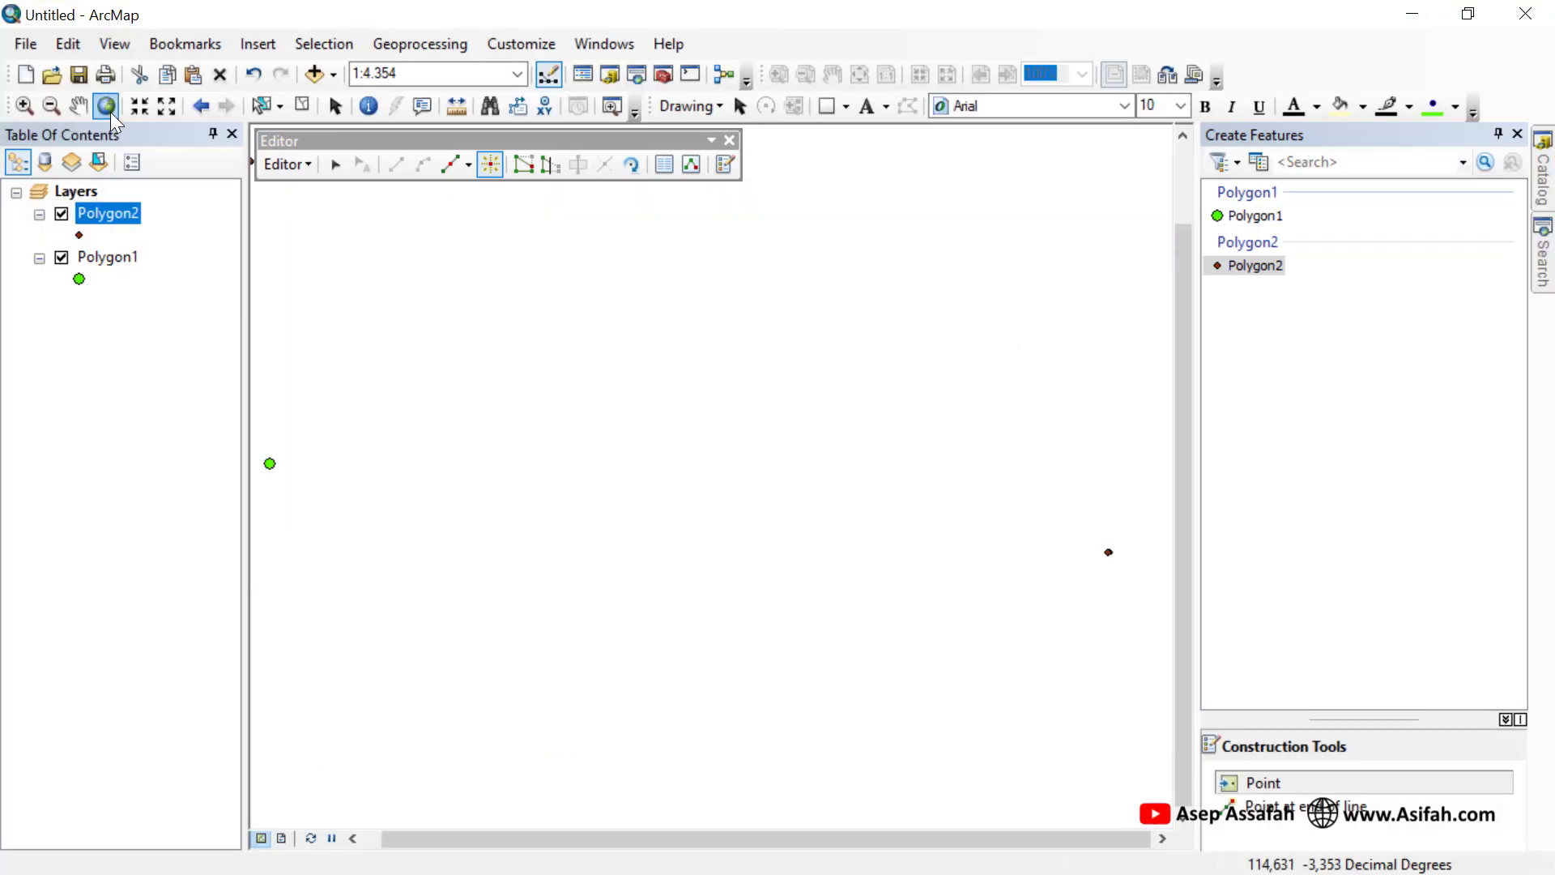
- Zoom the map to show all four points and clear the feature selection
{"action": "left_click", "coordinate": [107, 112]}
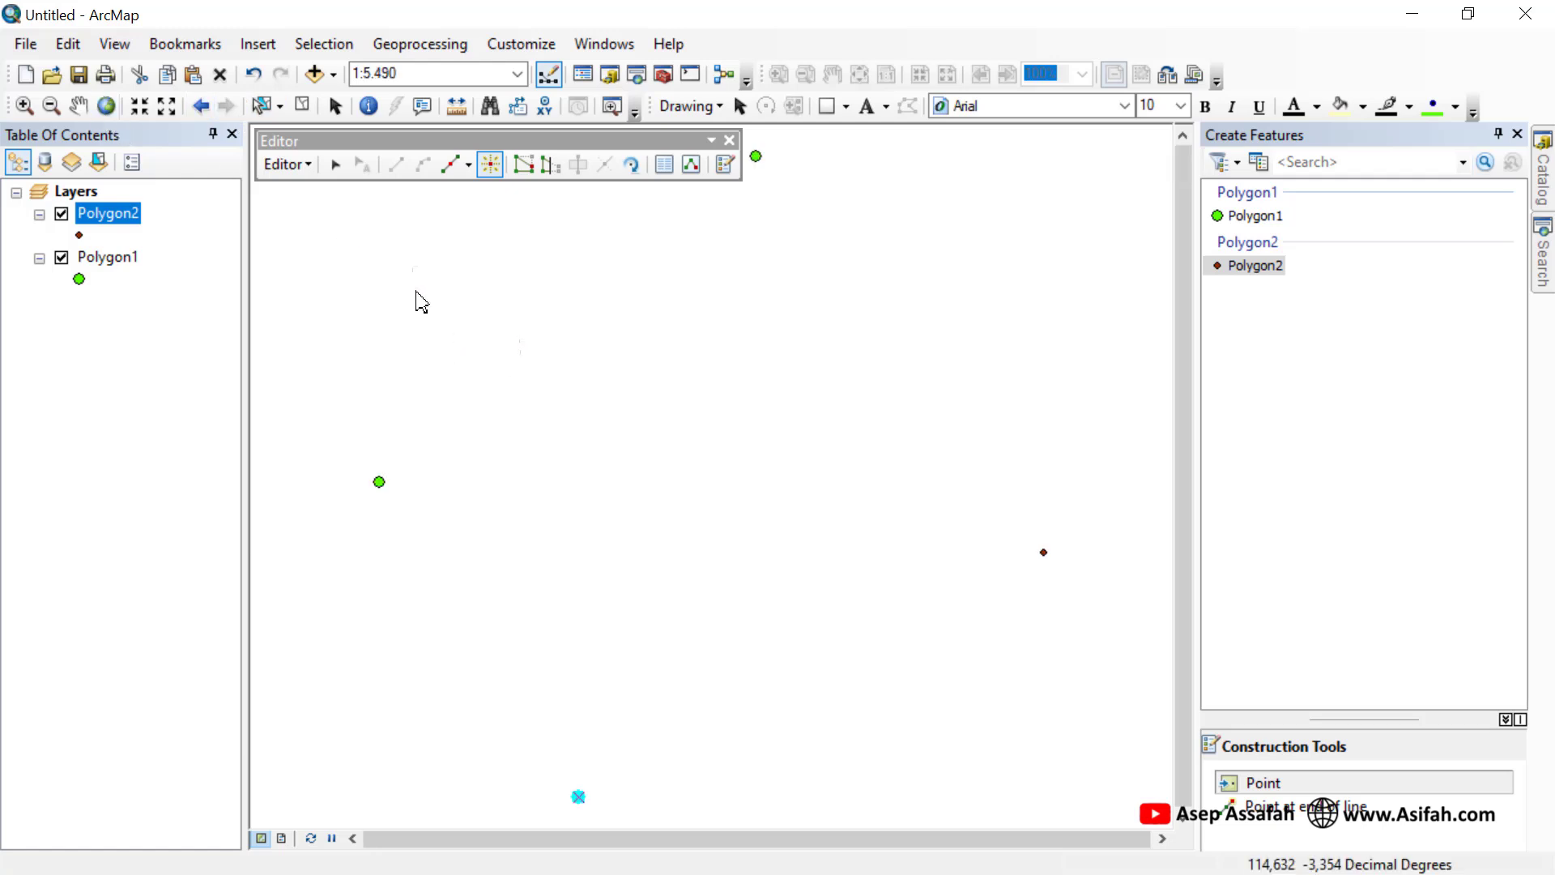
{"action": "left_click", "coordinate": [302, 108]}
{"action": "scroll", "coordinate": [861, 450], "scroll_direction": "up", "scroll_amount": 2}
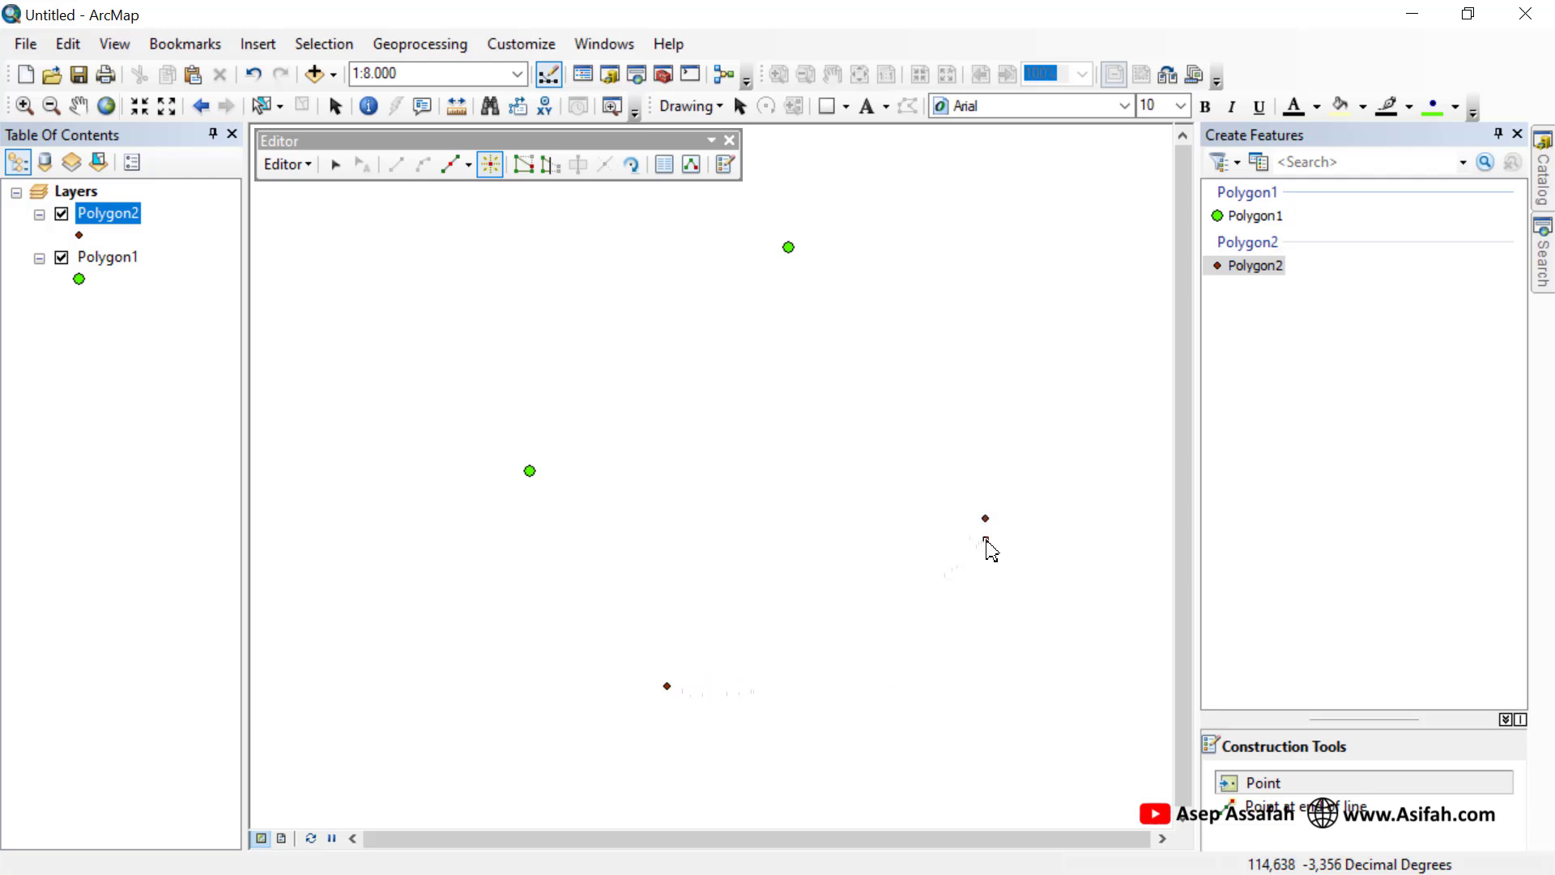
- Save the point edits and stop the editing session
{"action": "left_click", "coordinate": [288, 164]}
{"action": "left_click", "coordinate": [312, 246]}
{"action": "left_click", "coordinate": [299, 163]}
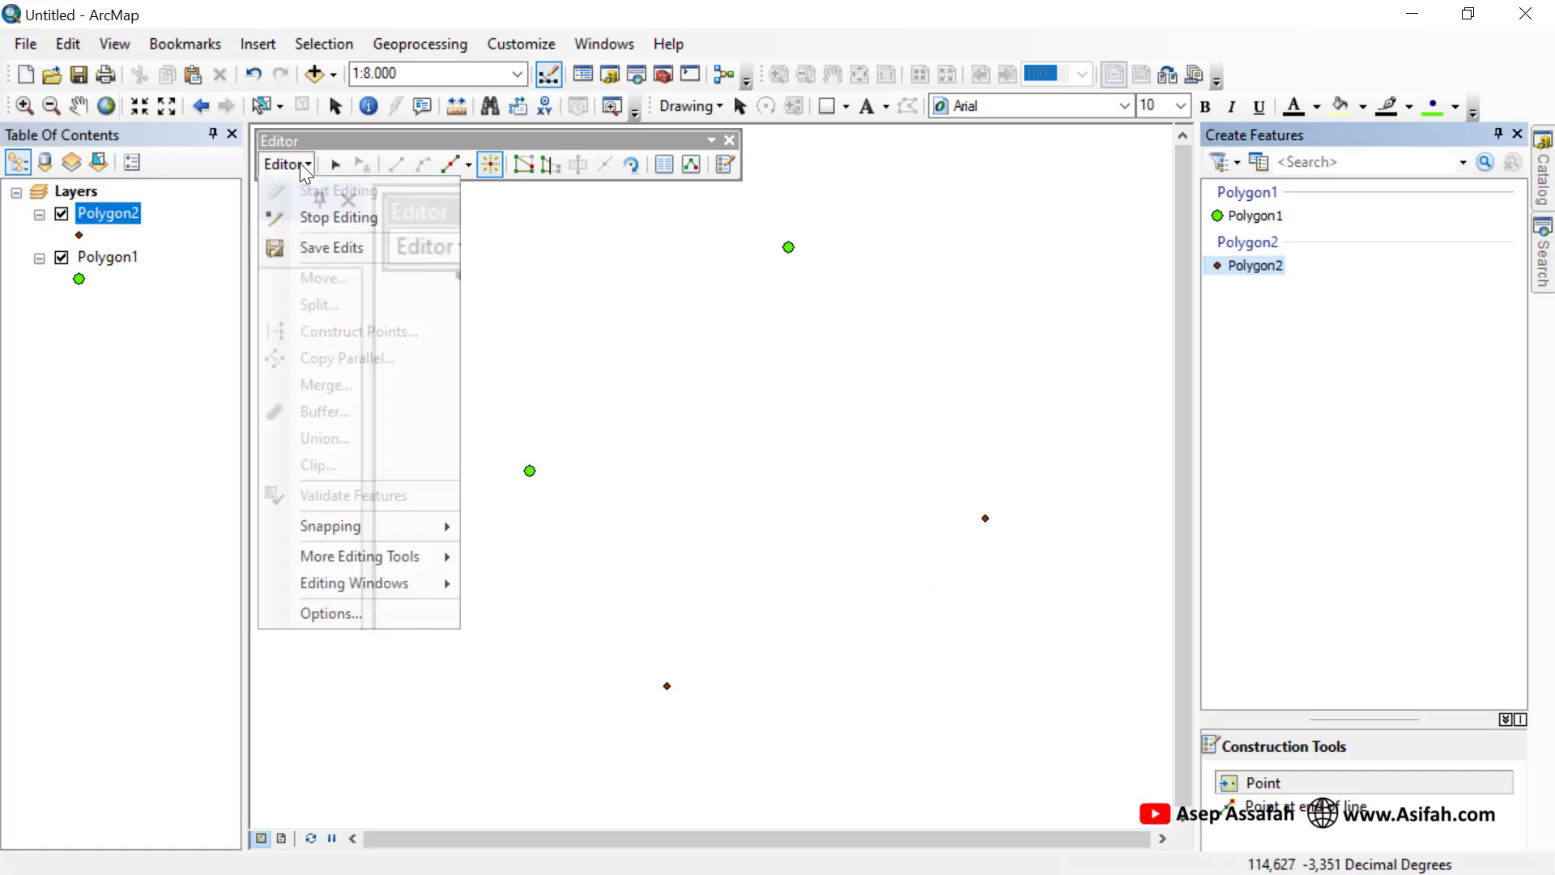
{"action": "left_click", "coordinate": [311, 216]}
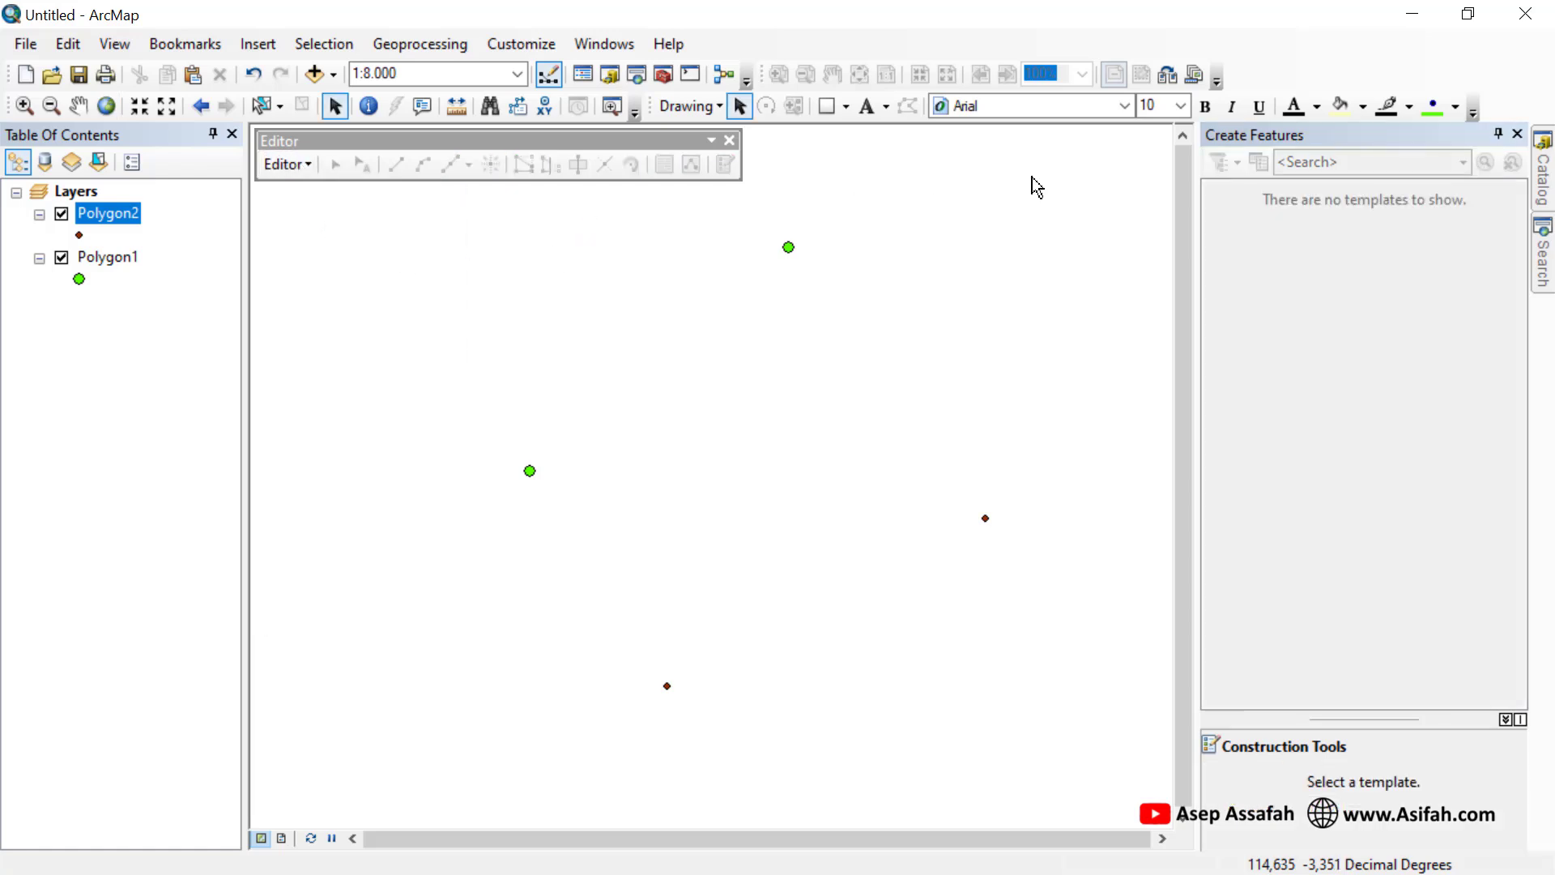
- Close the Create Features window and the Editor toolbar, leaving the Polygon2 layer selected
{"action": "left_click", "coordinate": [1514, 137]}
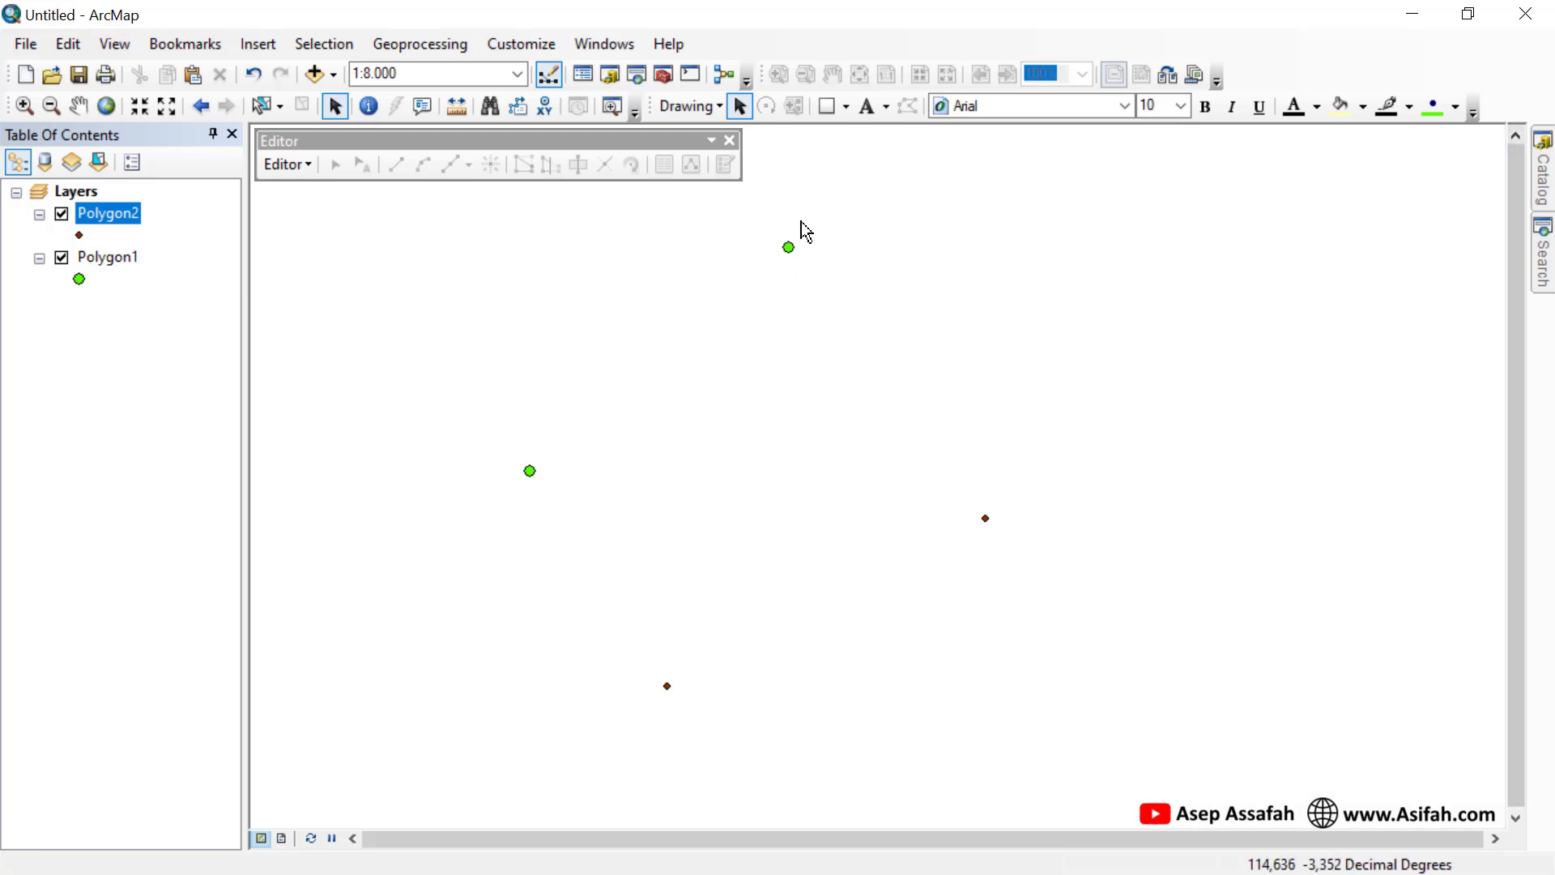
{"action": "left_click", "coordinate": [730, 143]}
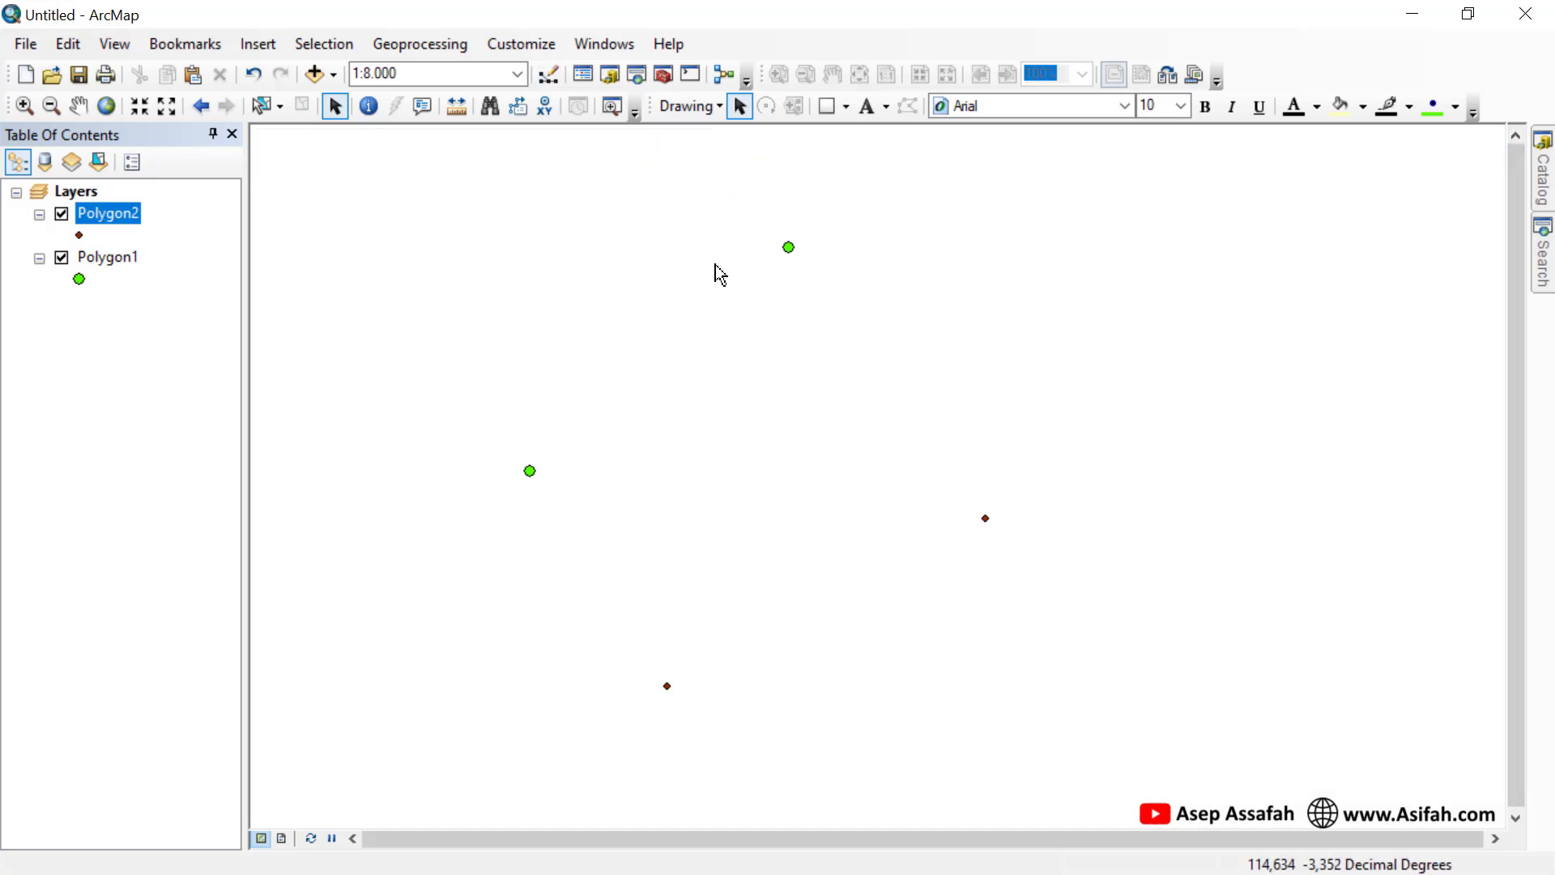
{"action": "left_click", "coordinate": [125, 260]}
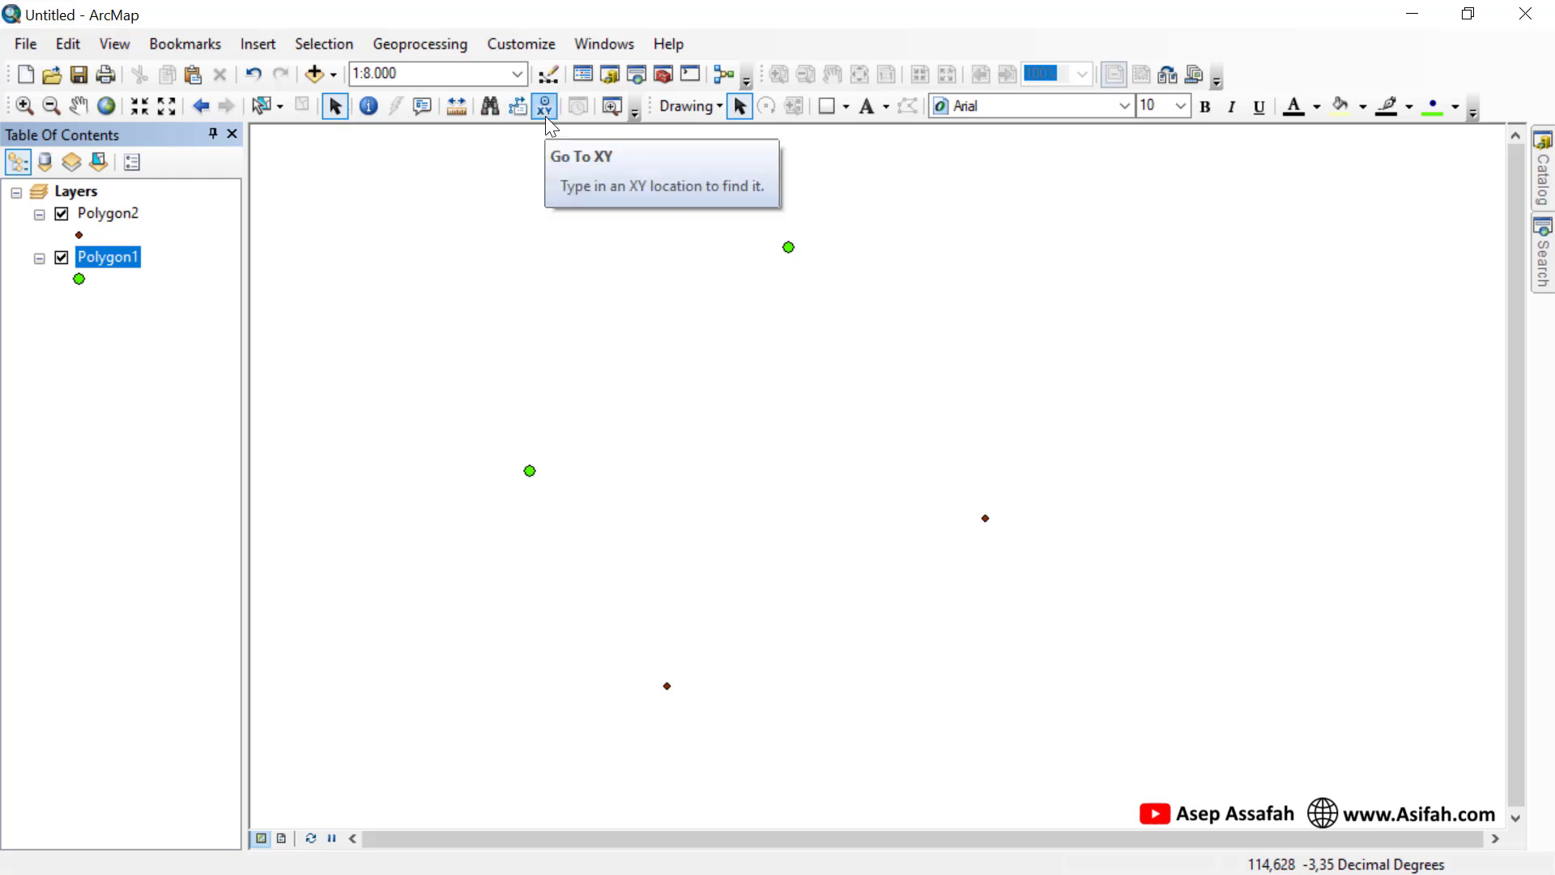
{"action": "left_click", "coordinate": [128, 218]}
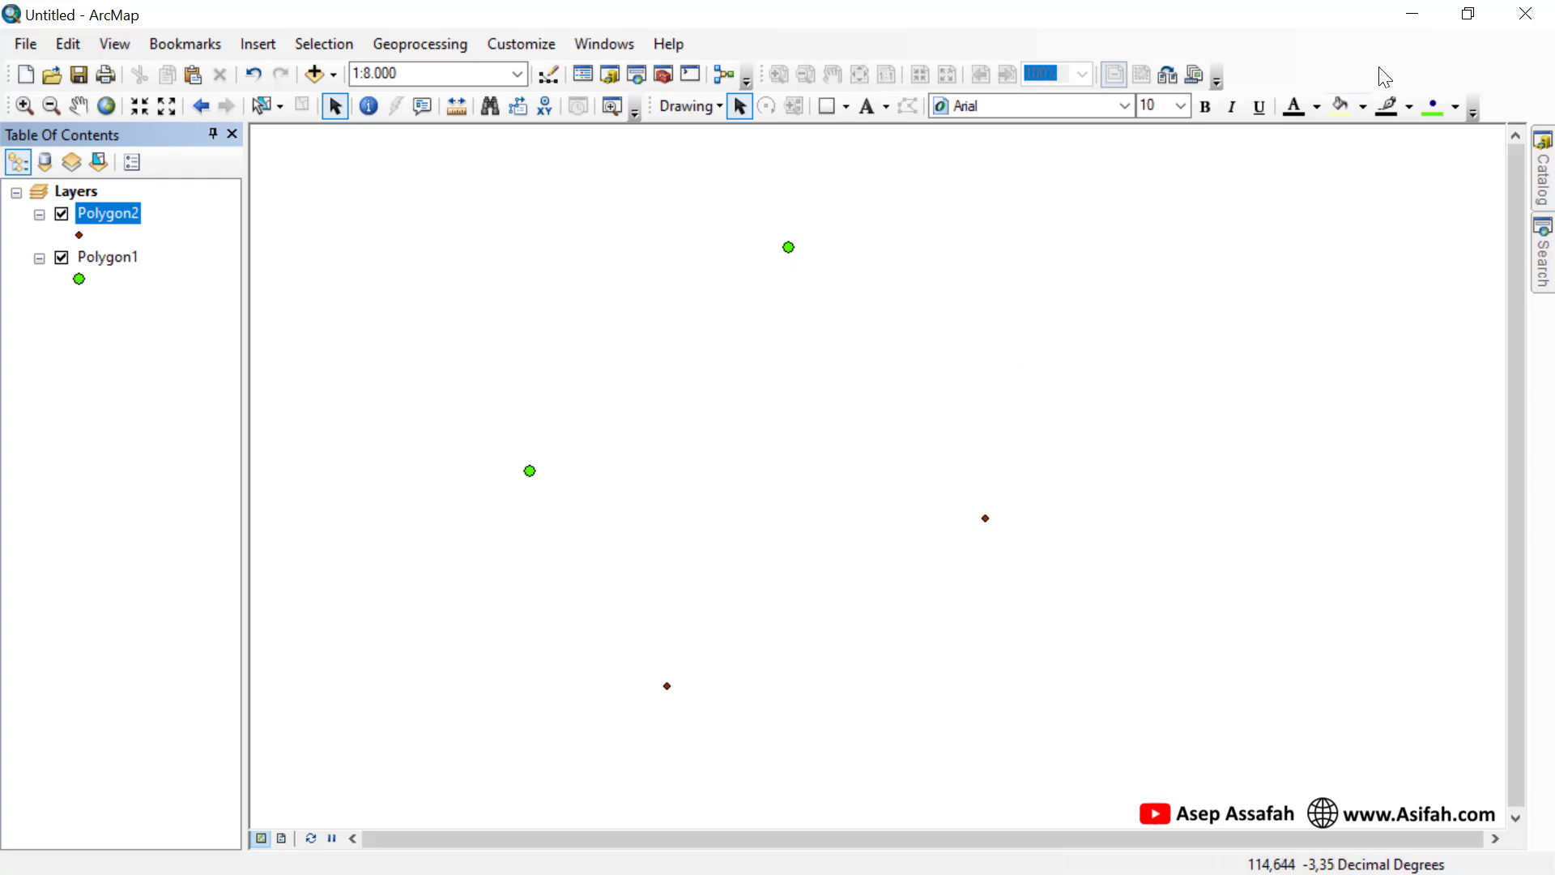
- Minimize ArcMap, open Data_Polygon2_UTM.xlsx from the Data Tutorial folder in Excel and review its No, X_UTM and Y_UTM columns
{"action": "left_click", "coordinate": [1409, 17]}
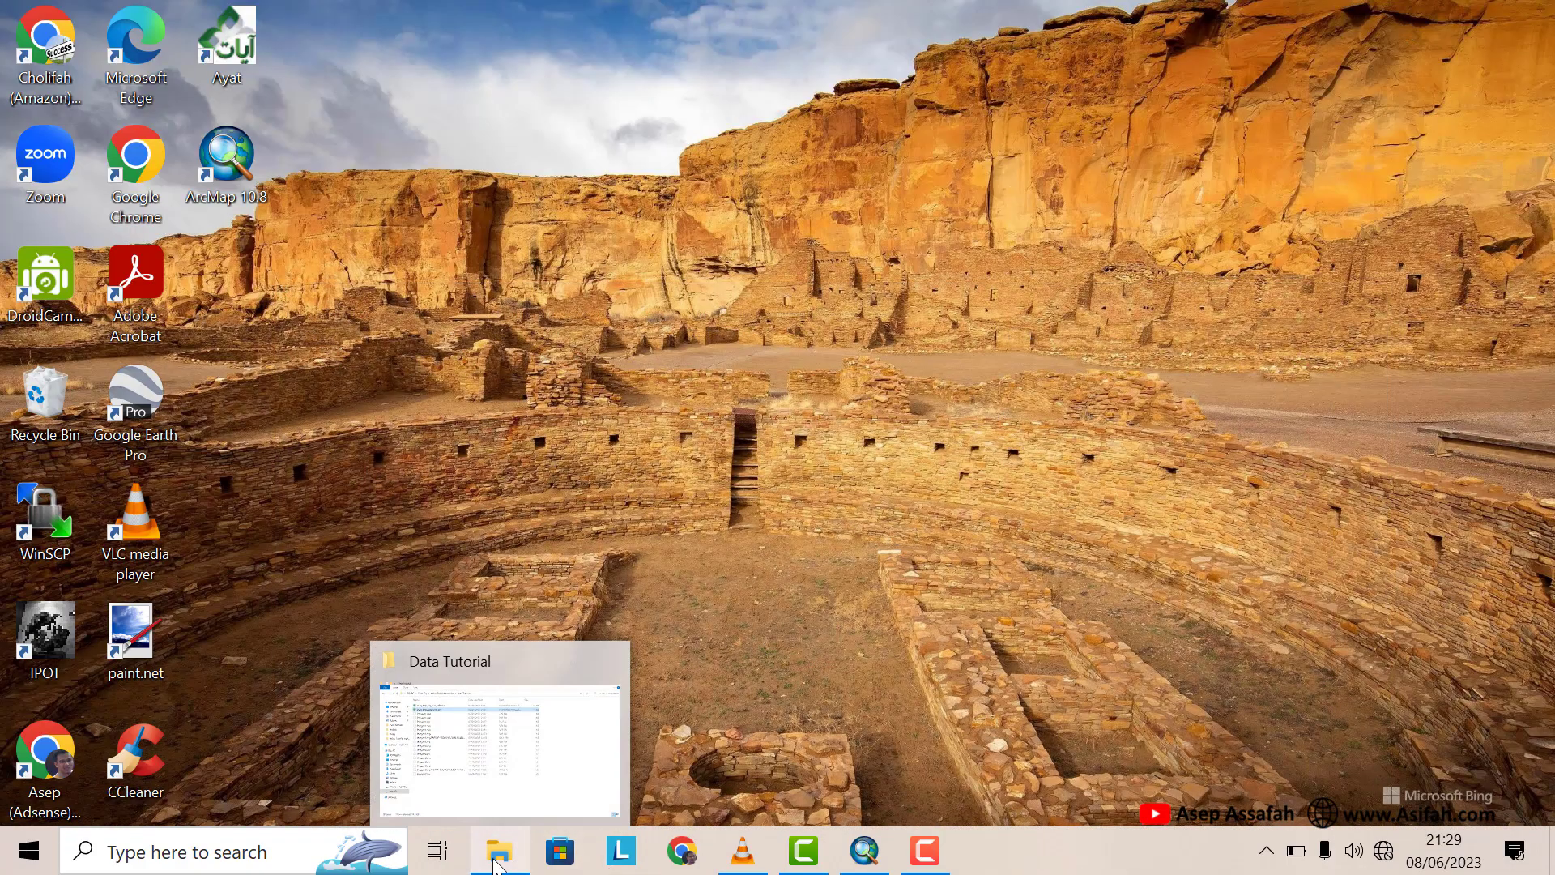
{"action": "left_click", "coordinate": [496, 864]}
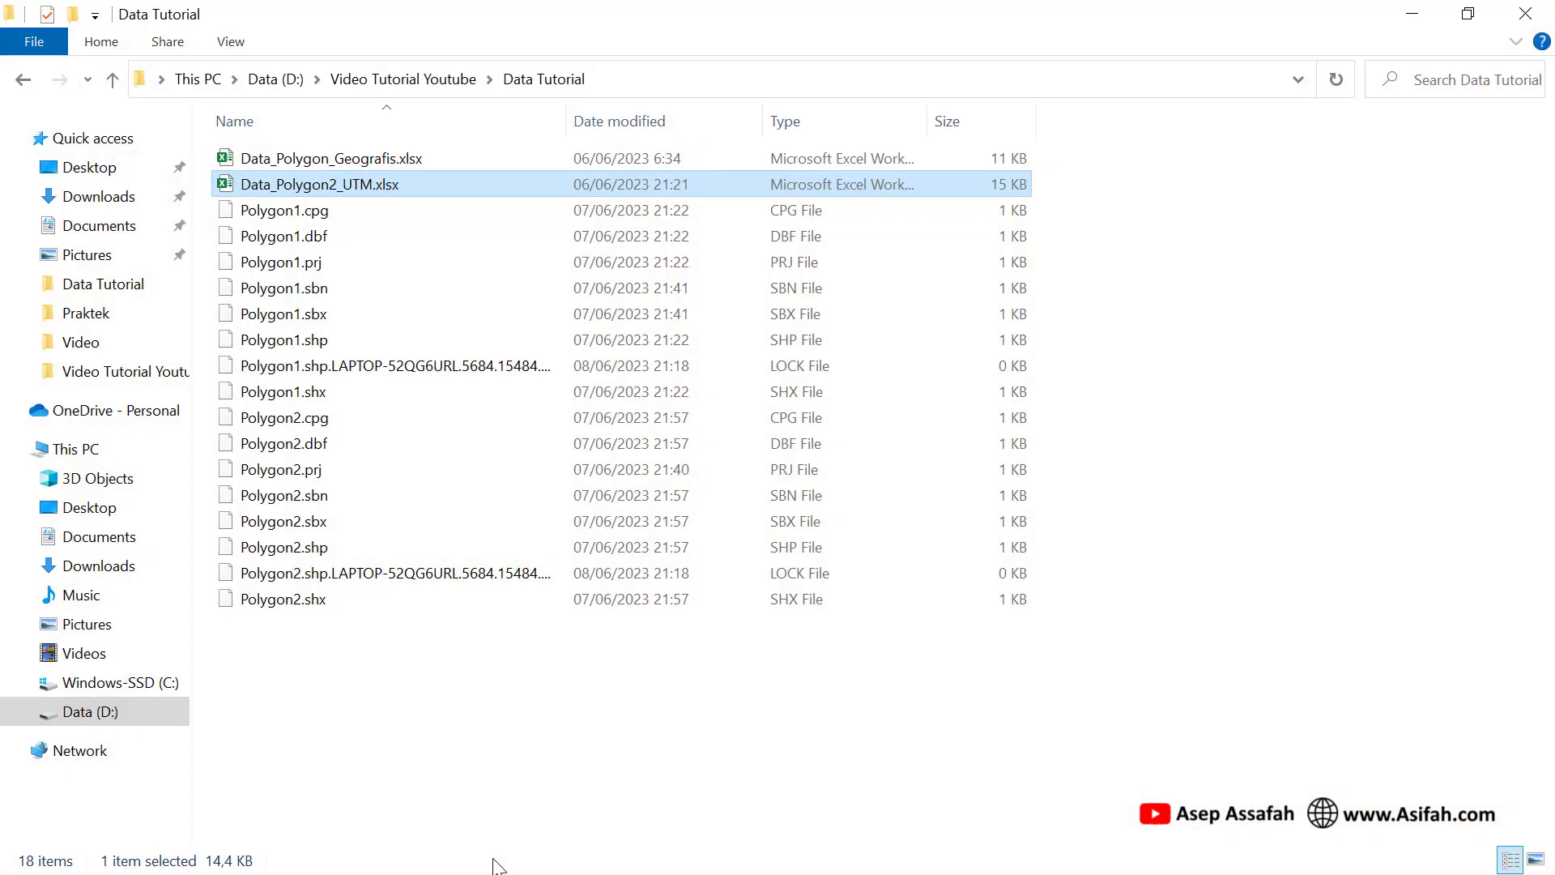
{"action": "double_click", "coordinate": [419, 185]}
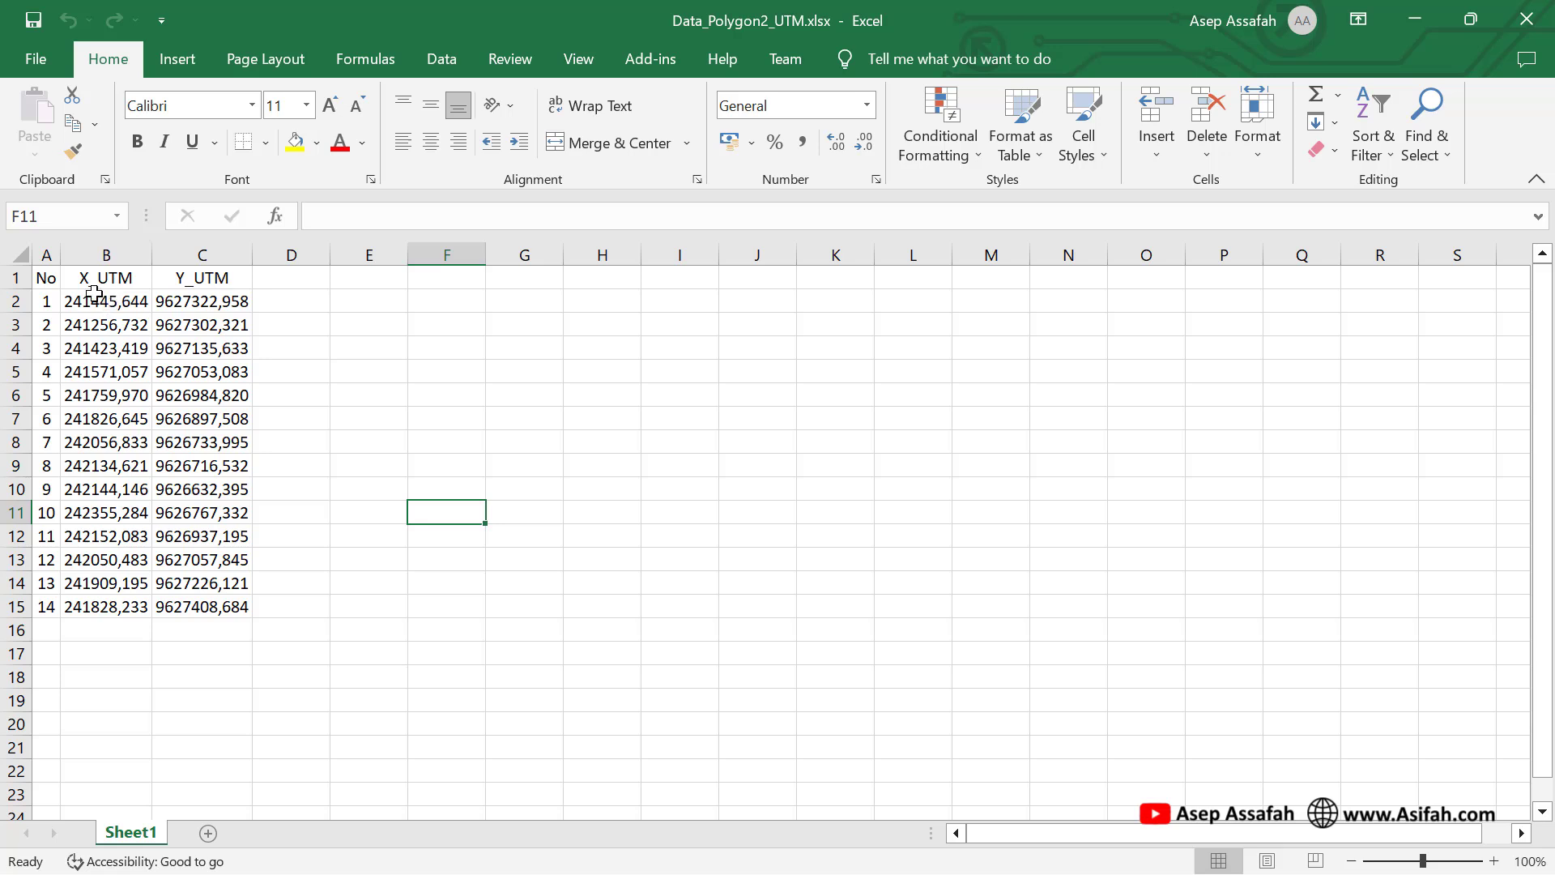
{"action": "left_click", "coordinate": [47, 277]}
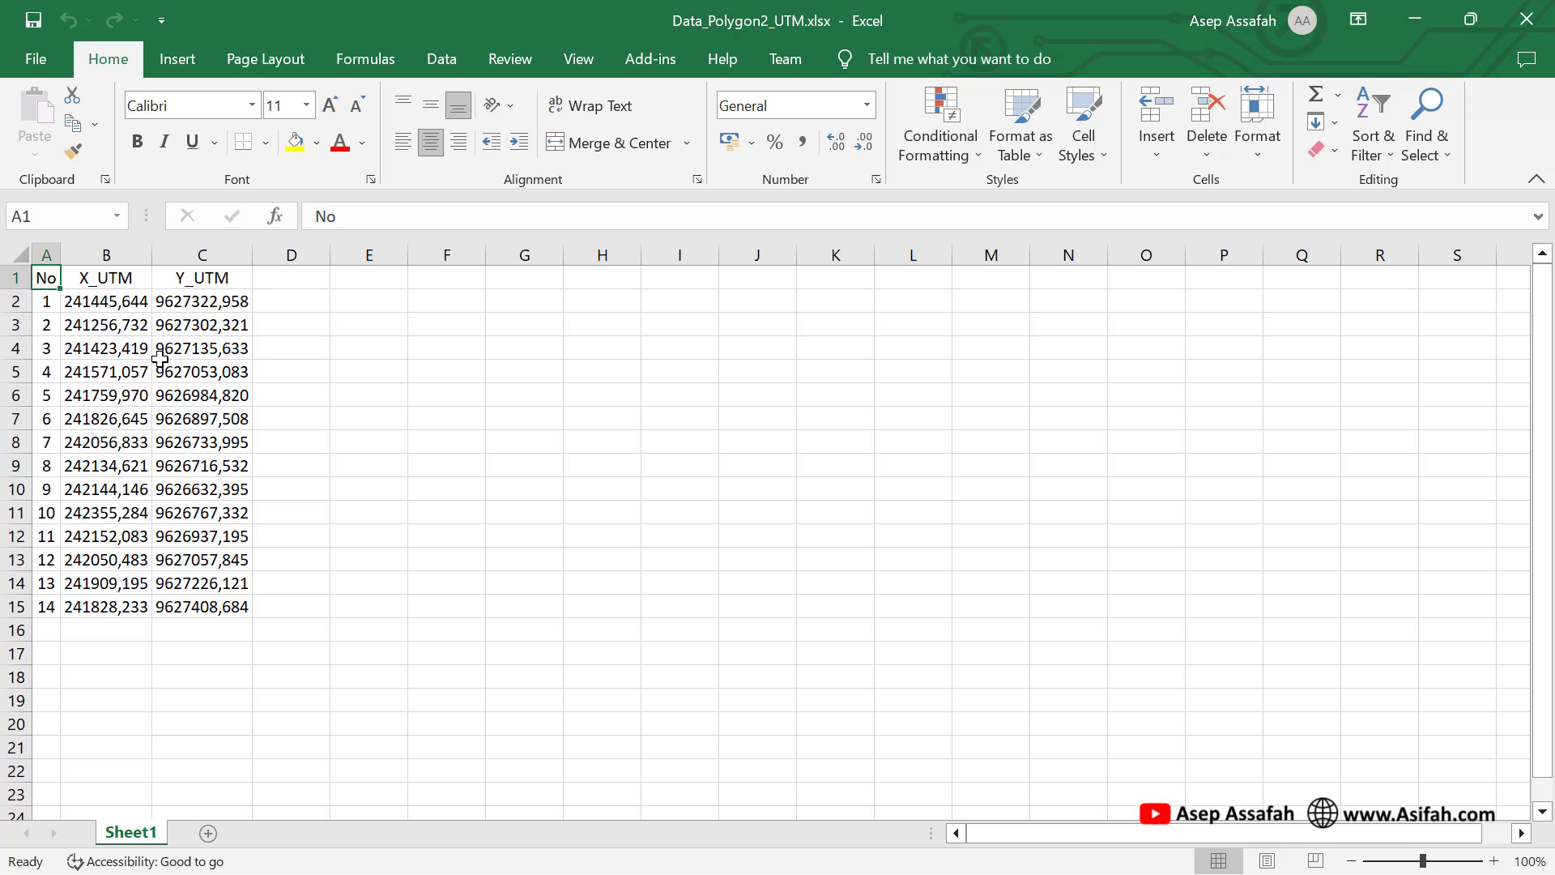
{"action": "left_click", "coordinate": [212, 306]}
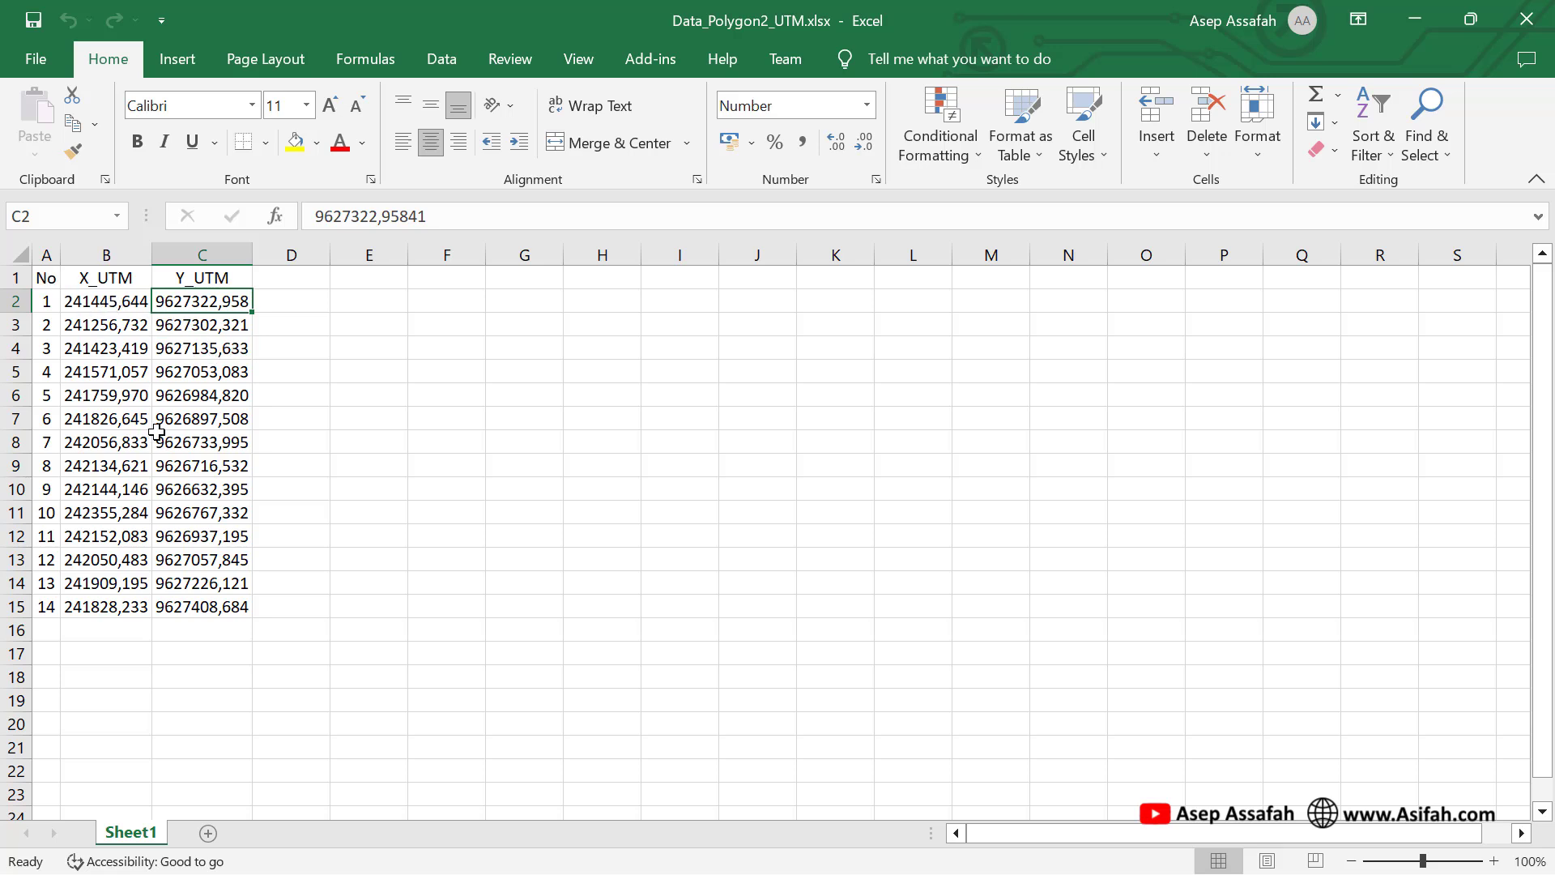
- Start saving a copy of the workbook in the Data Tutorial folder with the file type Excel 97-2003 Workbook (*.xls)
{"action": "left_click", "coordinate": [52, 65]}
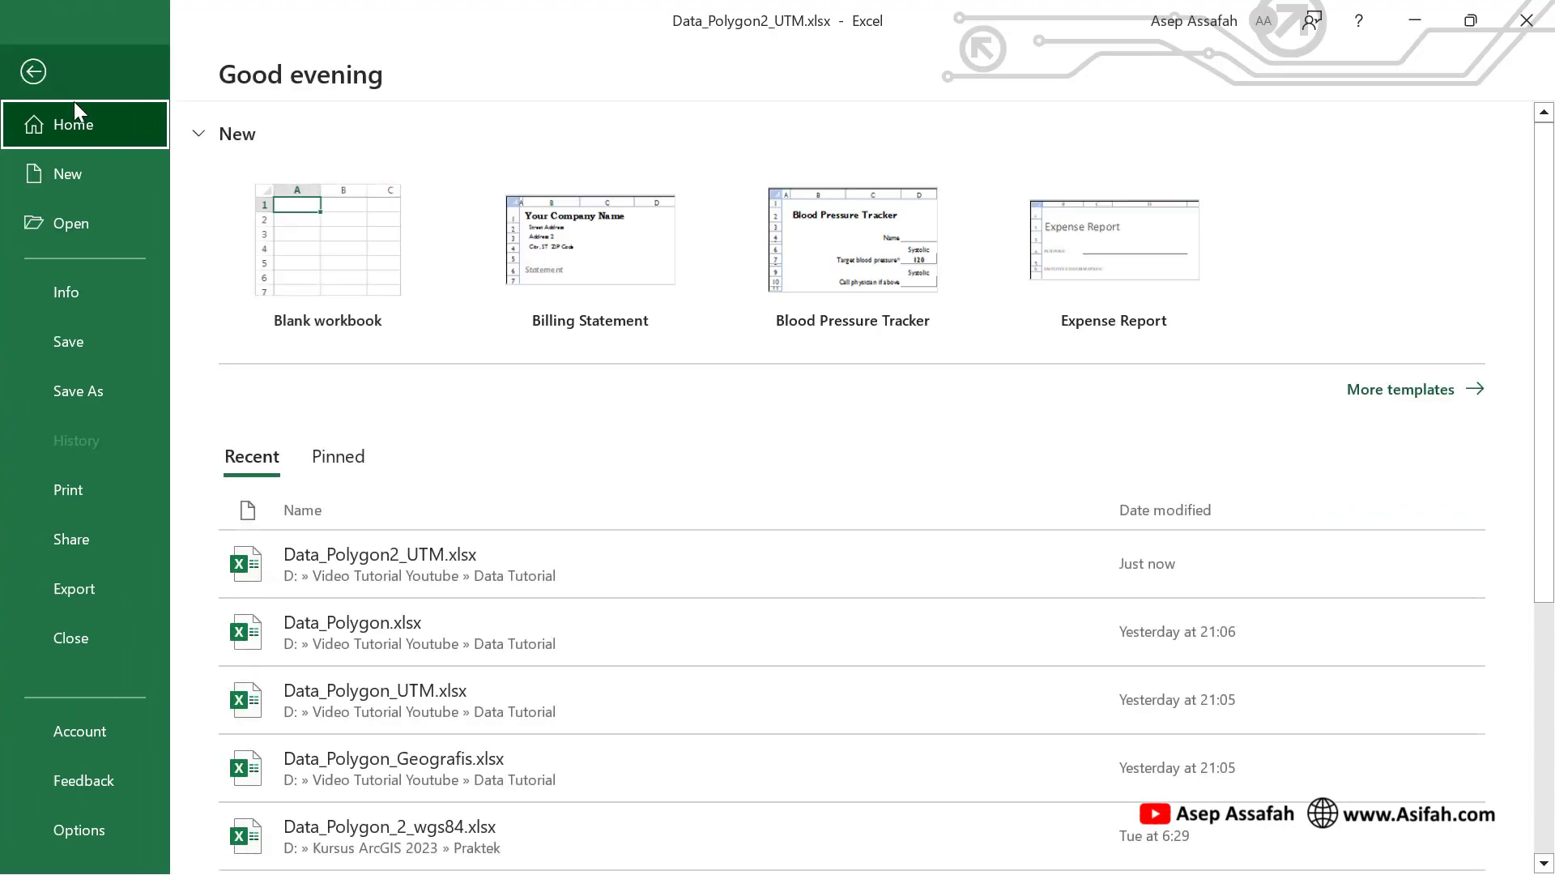
{"action": "left_click", "coordinate": [108, 401]}
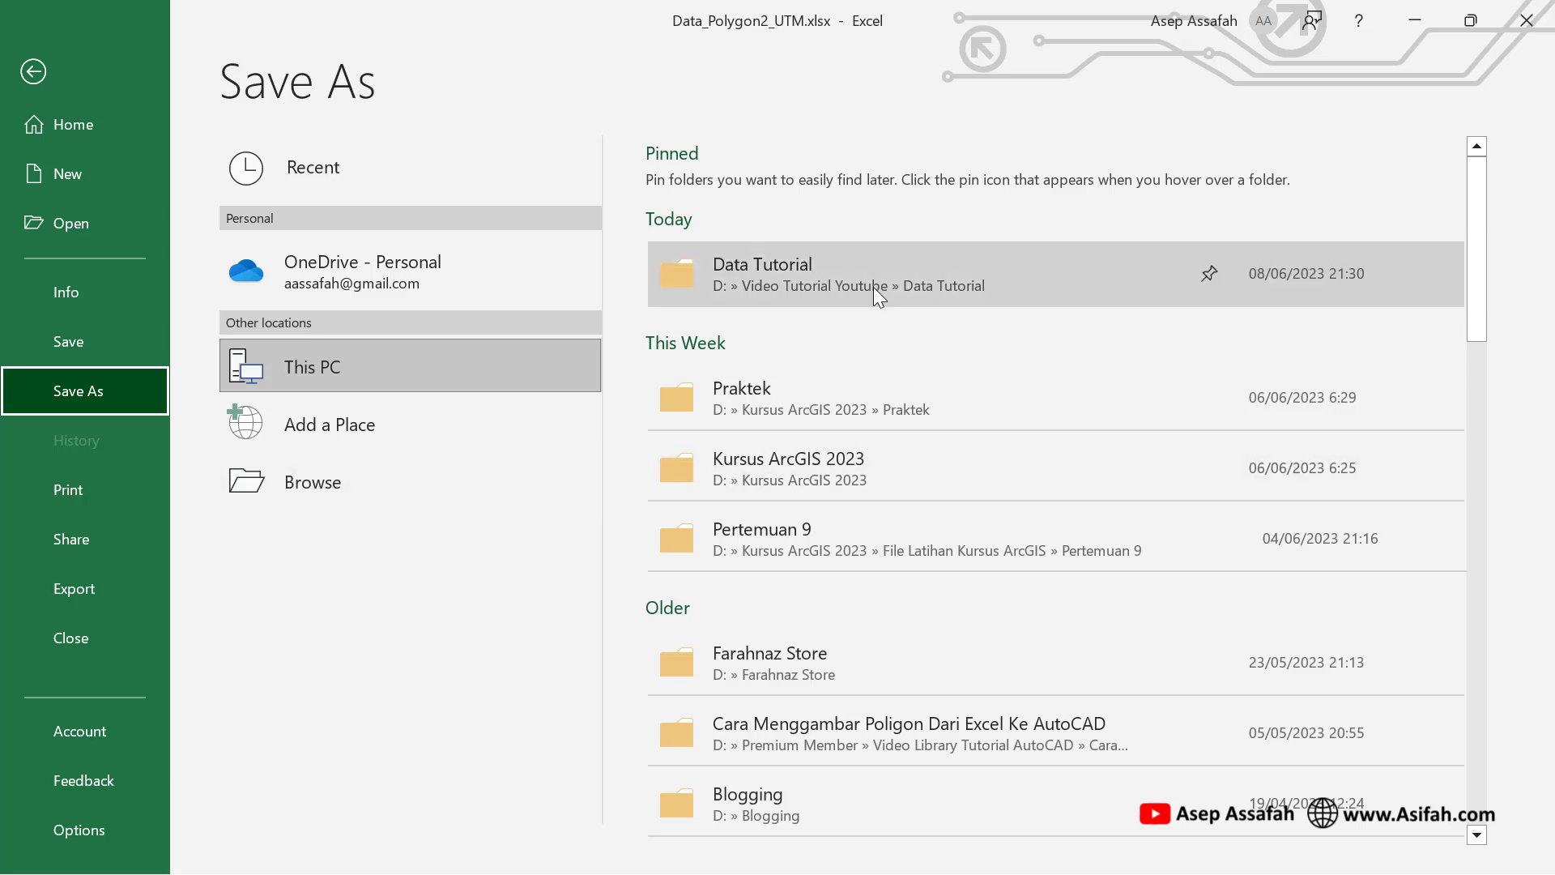
{"action": "left_click", "coordinate": [873, 286]}
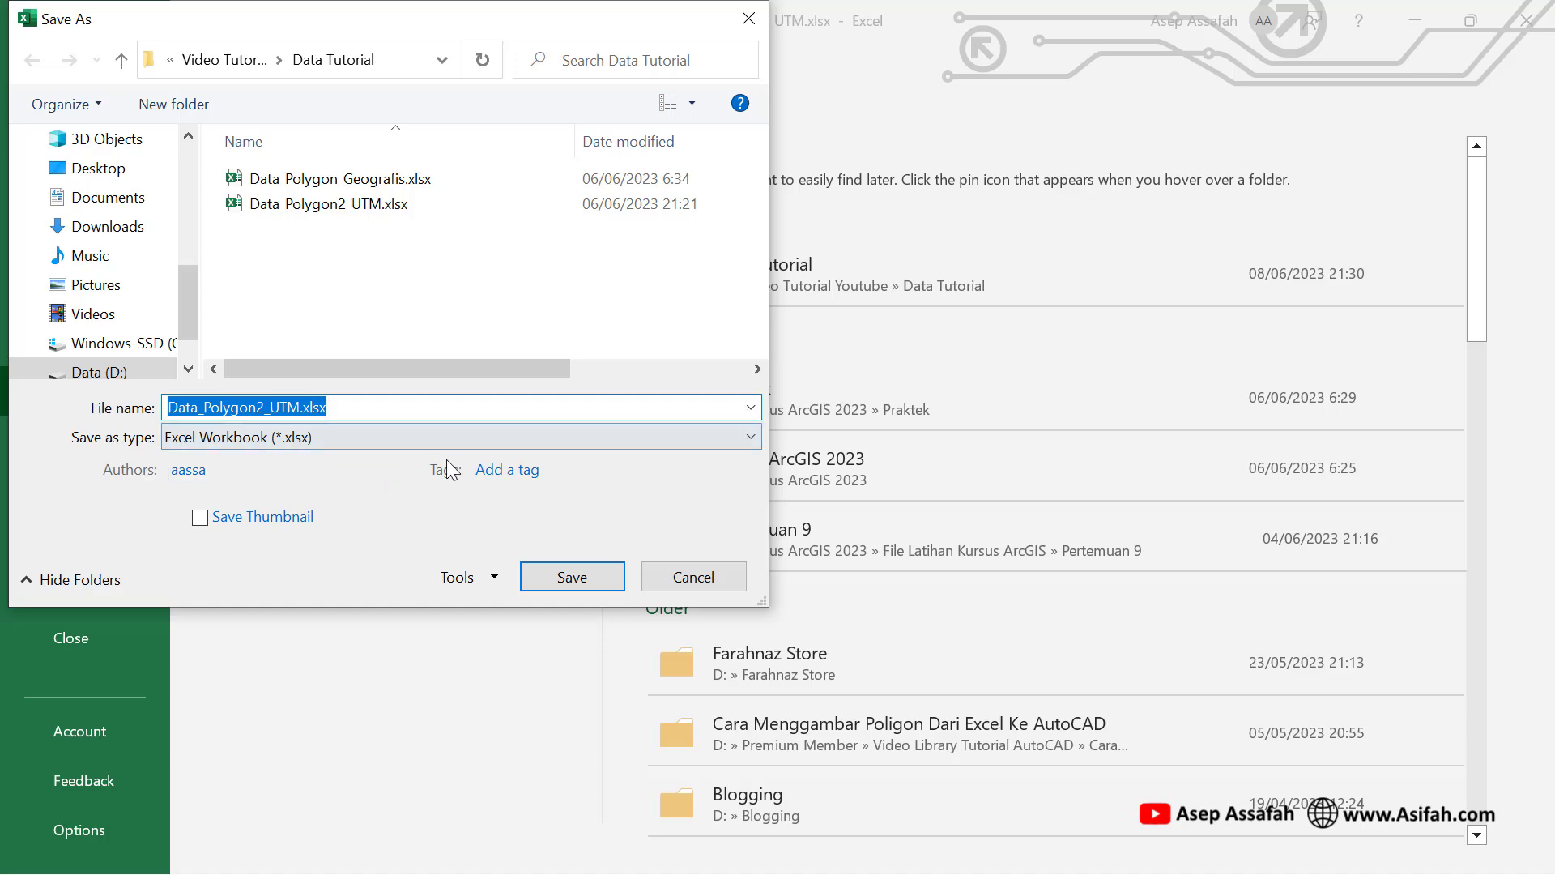
{"action": "left_click", "coordinate": [484, 438]}
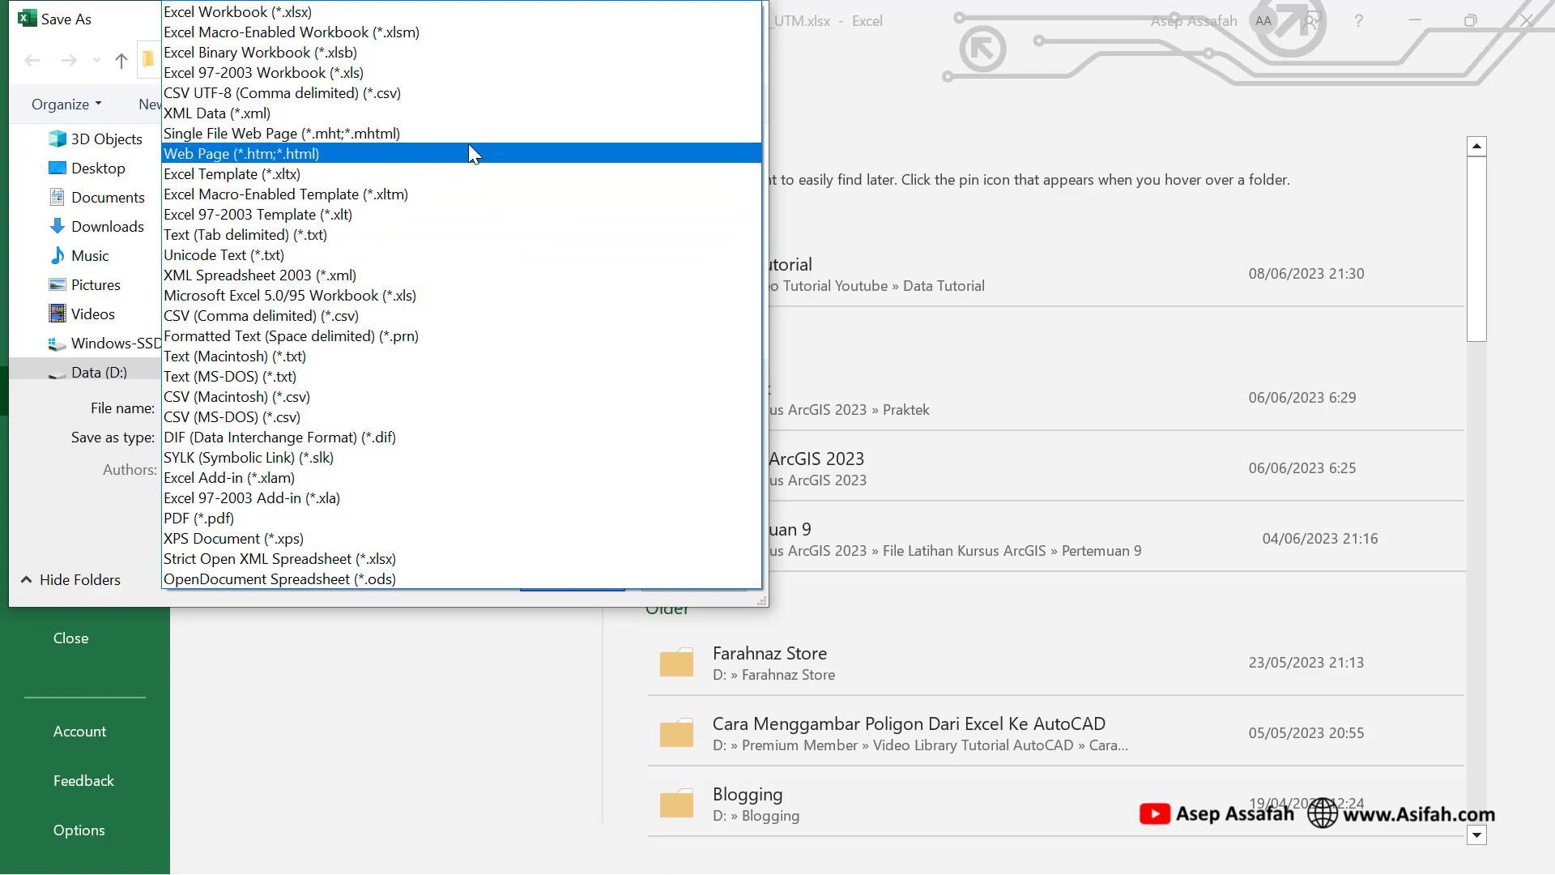
{"action": "left_click", "coordinate": [406, 71]}
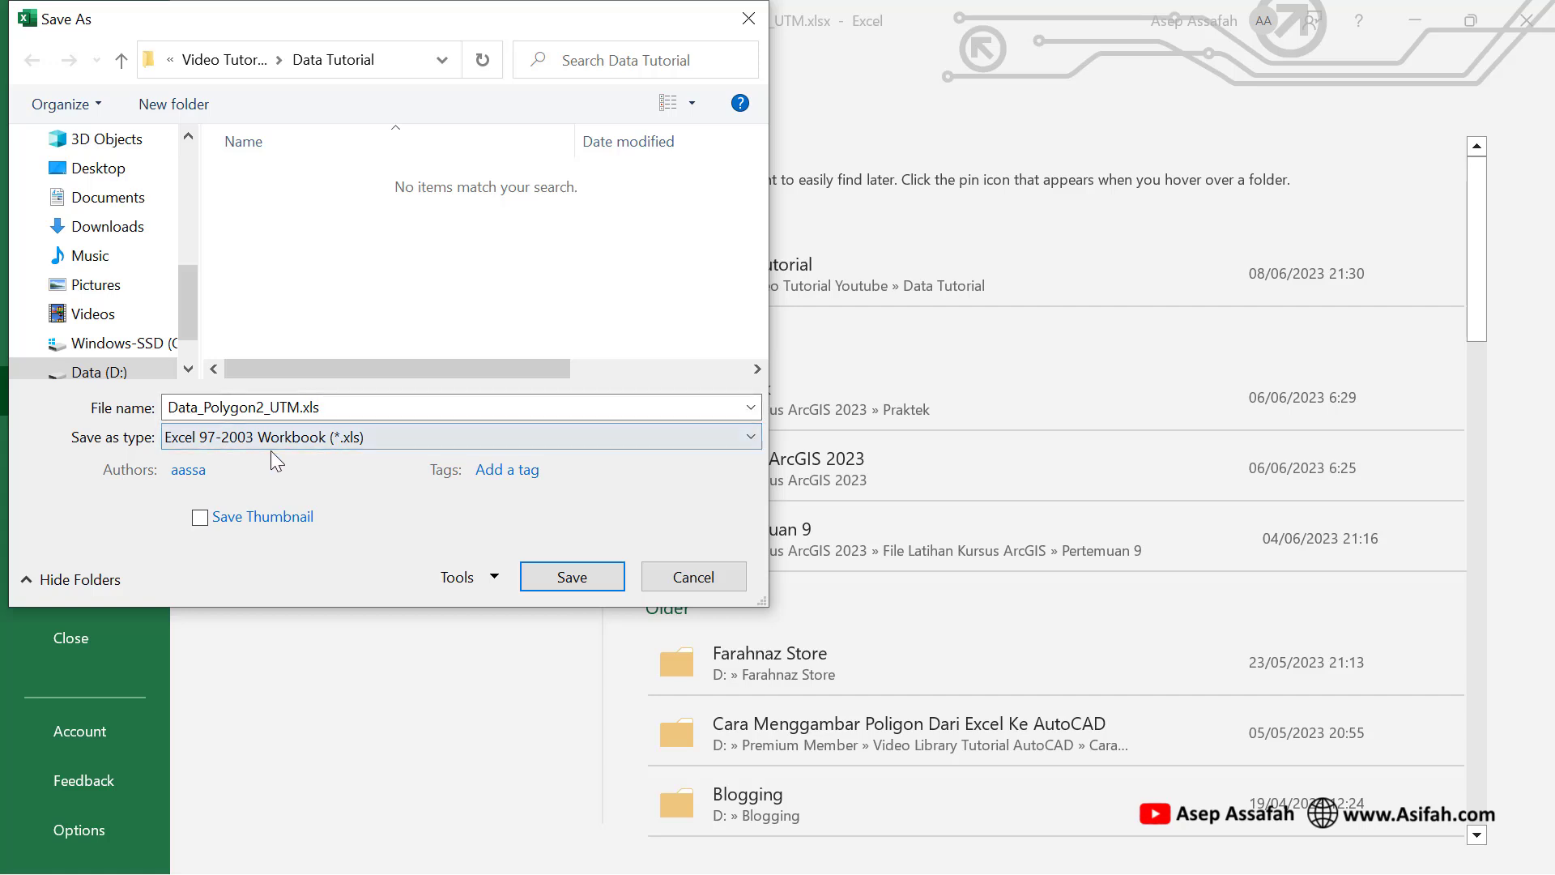
- Name the copy Data_Polygon2_UTM_2003.xls and save it, continuing despite the compatibility check
{"action": "left_click", "coordinate": [324, 410]}
{"action": "left_click", "coordinate": [324, 411]}
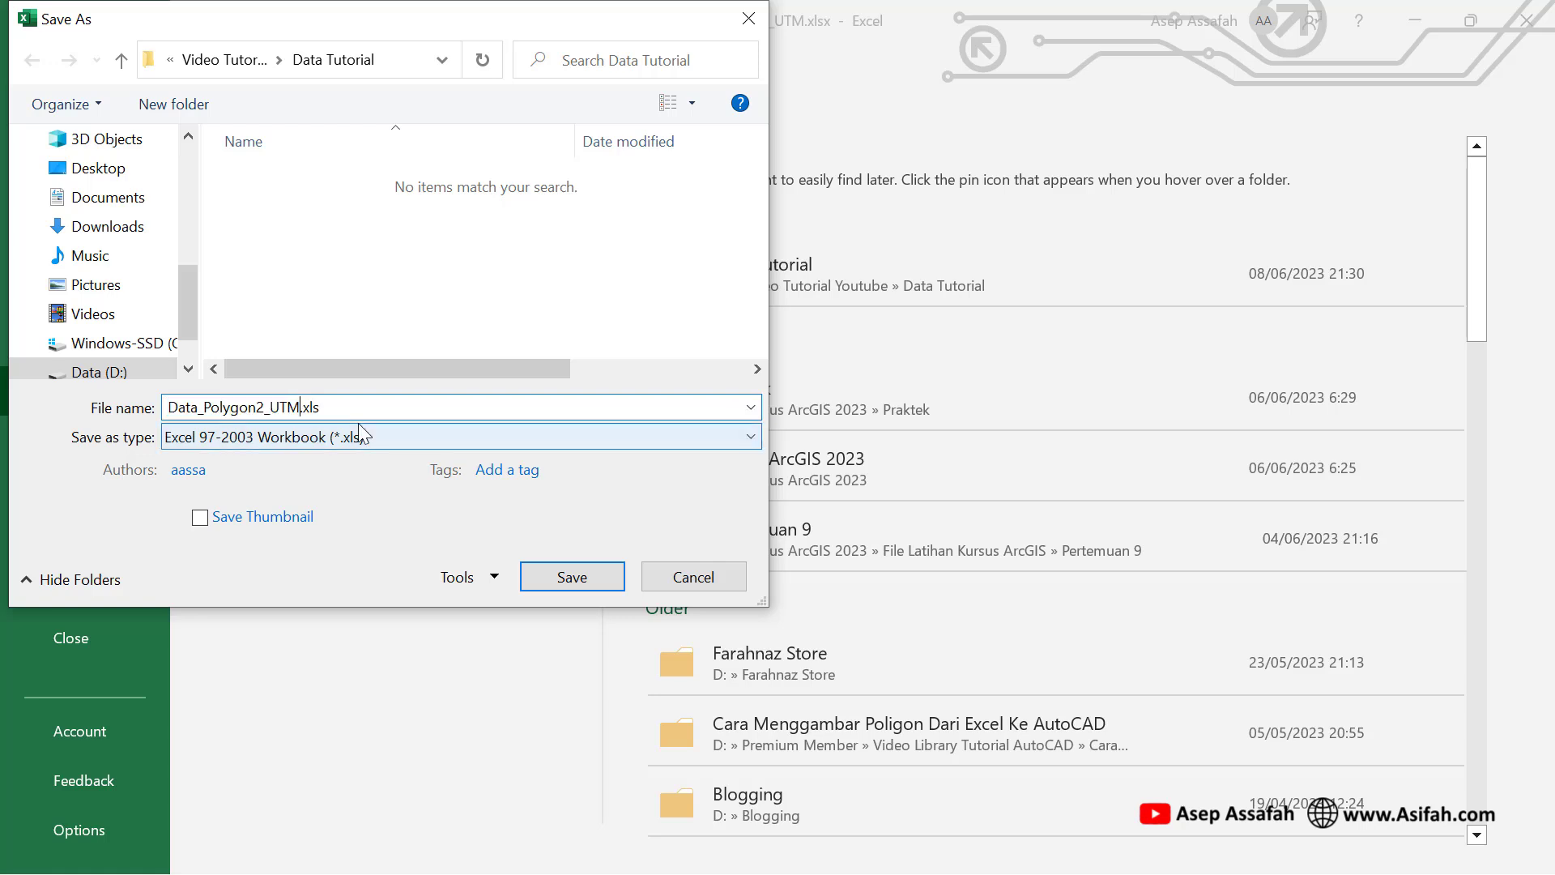
{"action": "type", "text": "_"}
{"action": "type", "text": "2033"}
{"action": "key", "text": "BackSpace"}
{"action": "key", "text": "BackSpace"}
{"action": "type", "text": "03"}
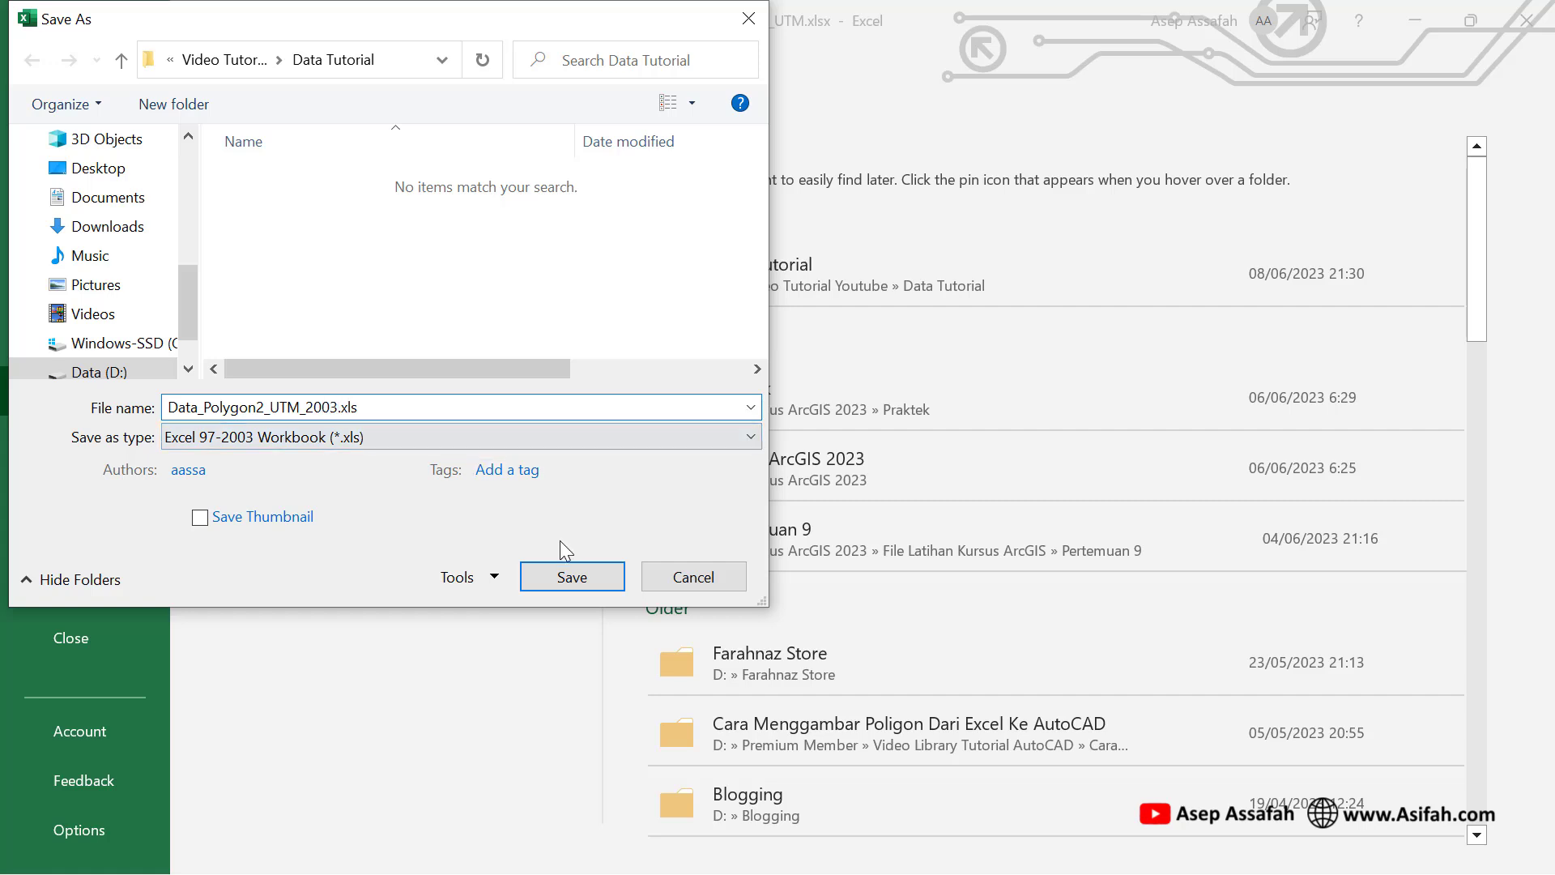
{"action": "left_click", "coordinate": [565, 575]}
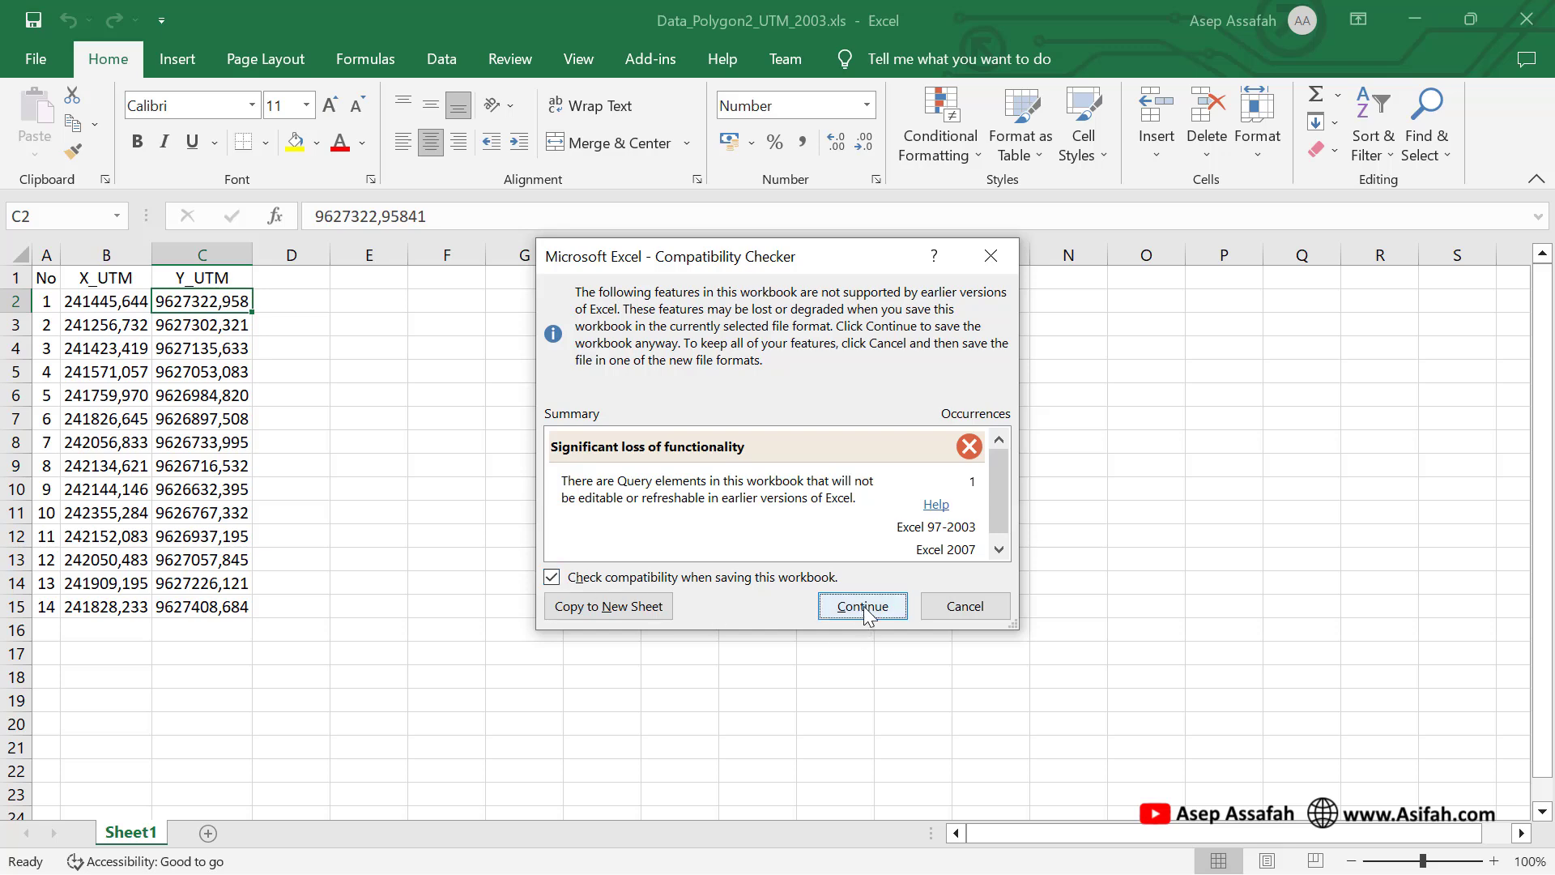
{"action": "left_click", "coordinate": [865, 614]}
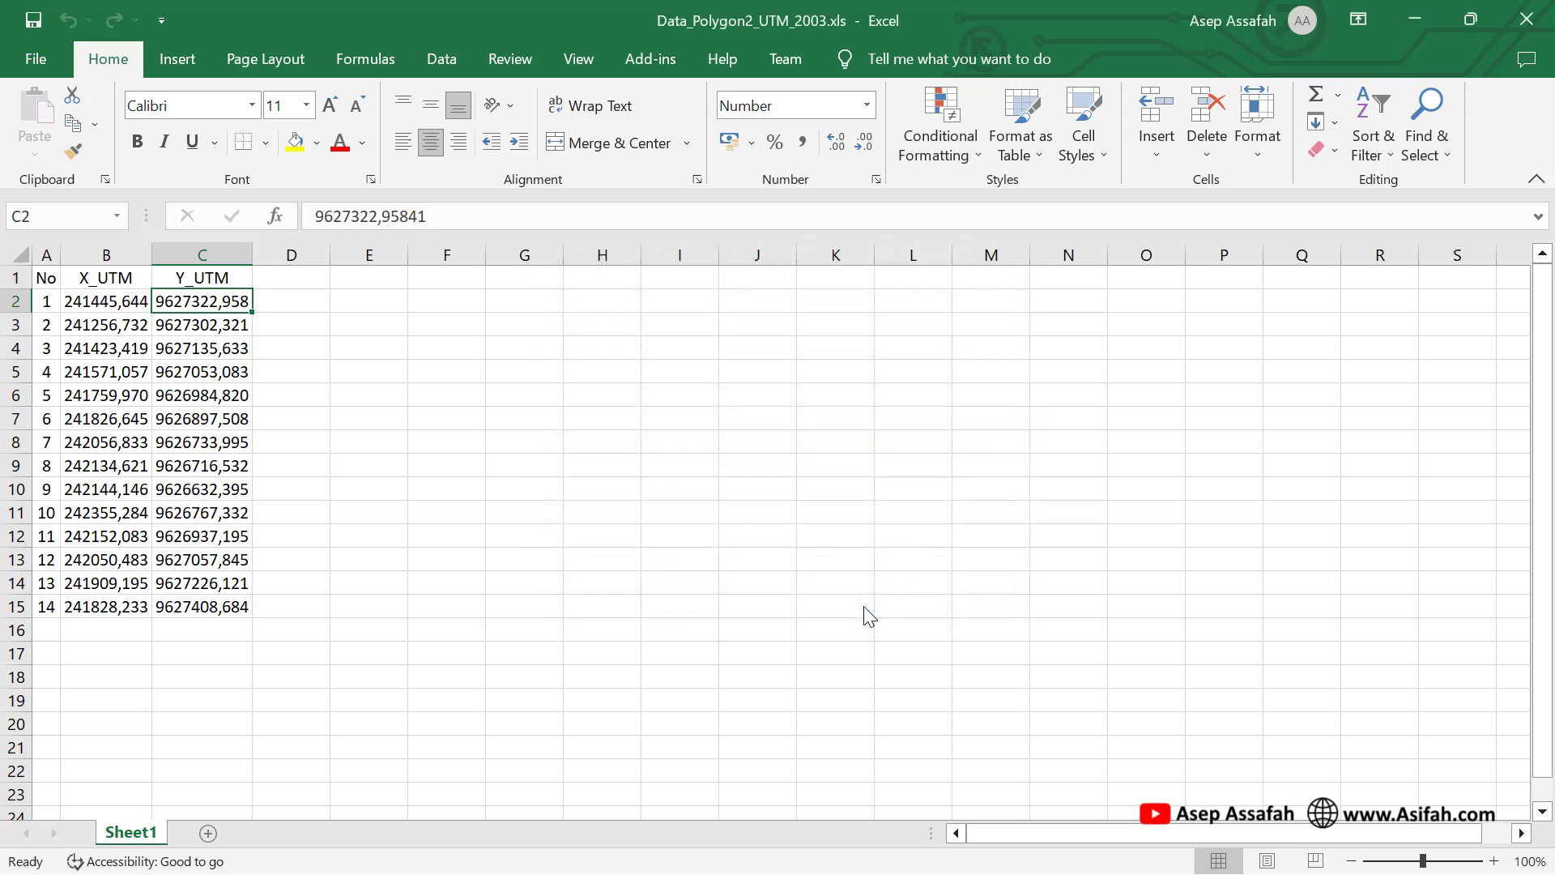
- Switch back to ArcMap and create a new document from the Blank Map template without saving the current map
{"action": "left_click", "coordinate": [1413, 18]}
{"action": "left_click", "coordinate": [1409, 14]}
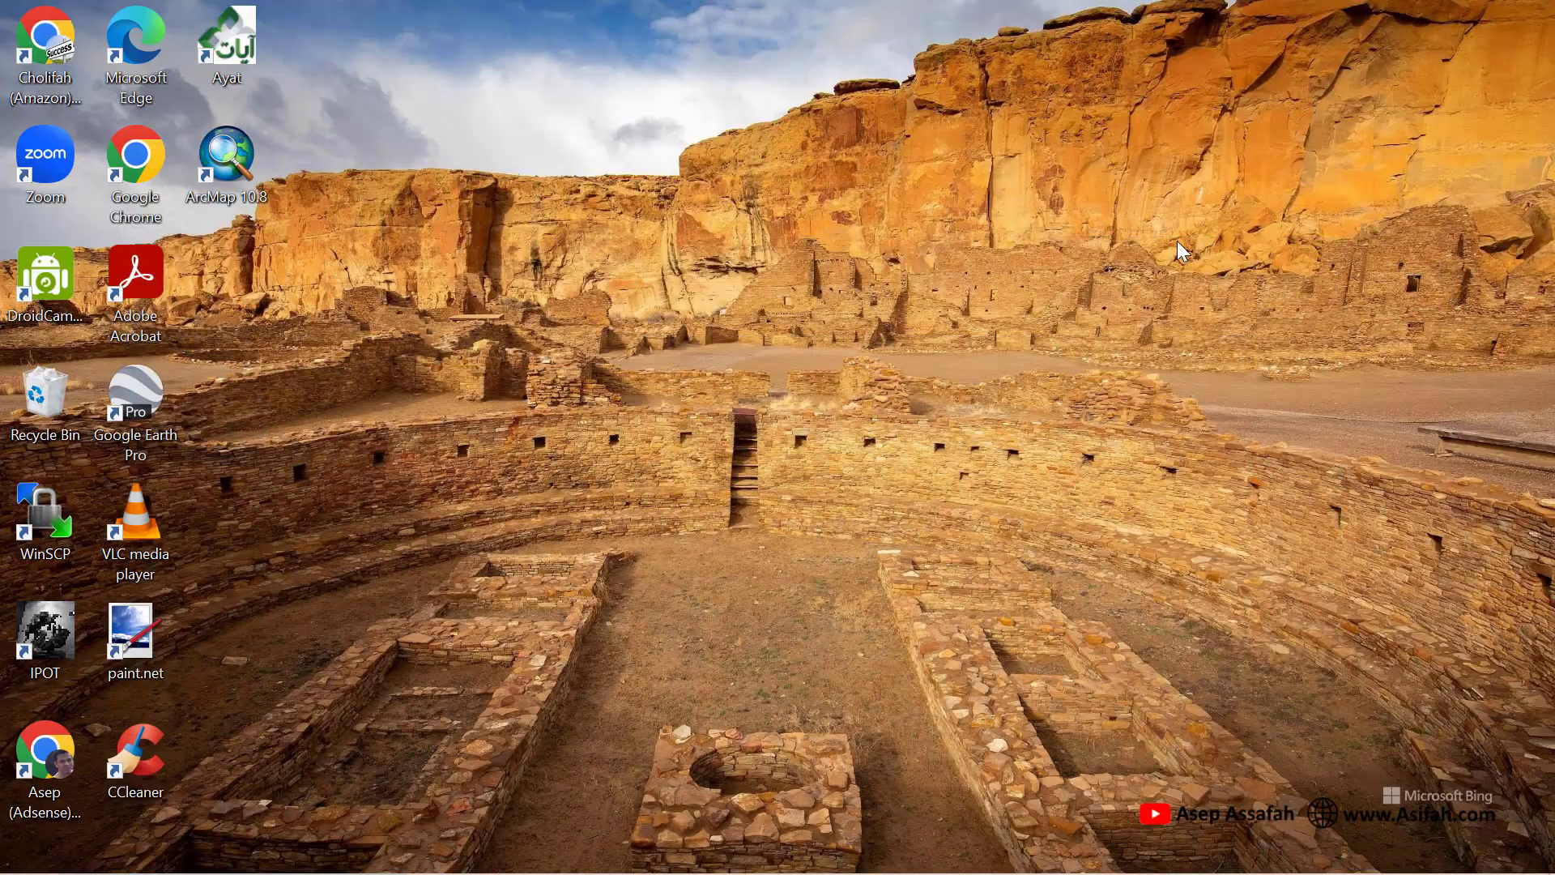
{"action": "left_click", "coordinate": [861, 851]}
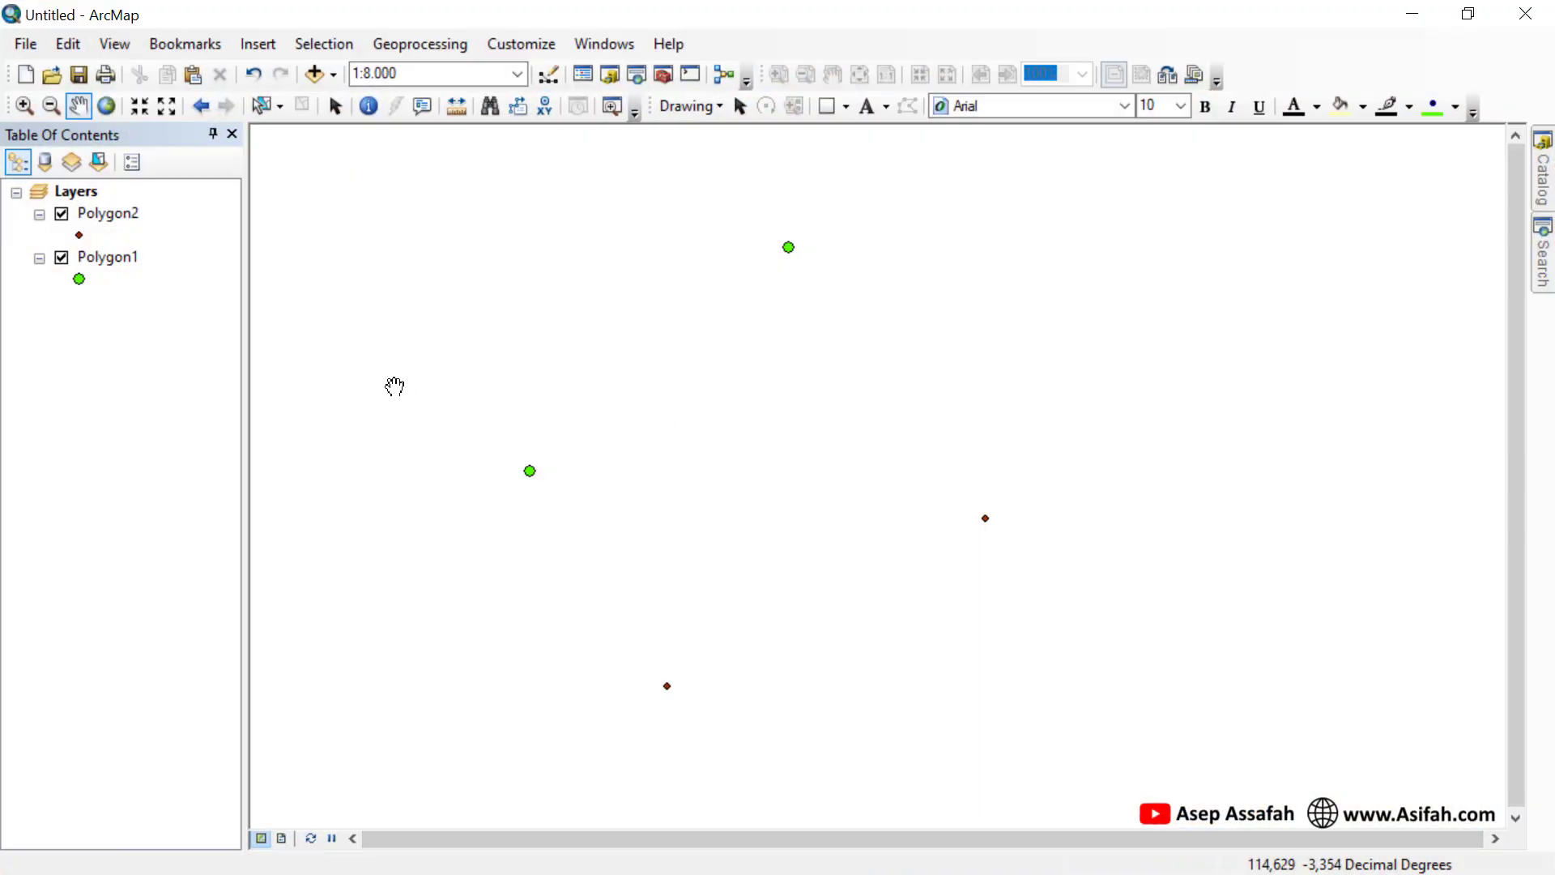
{"action": "left_click", "coordinate": [26, 81]}
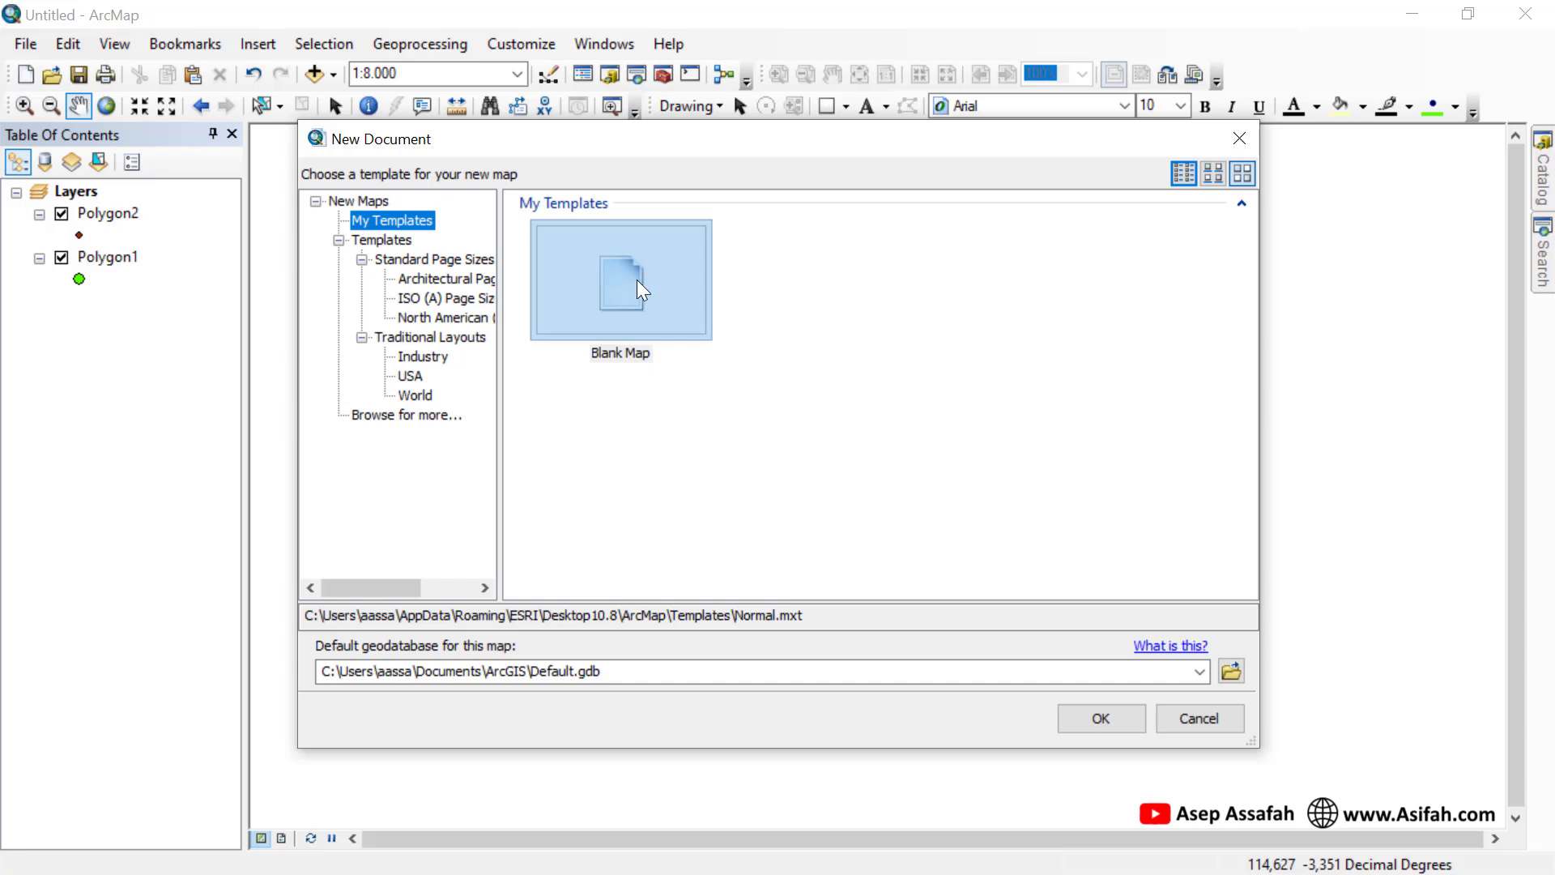
{"action": "left_click", "coordinate": [637, 283]}
{"action": "left_click", "coordinate": [1106, 718]}
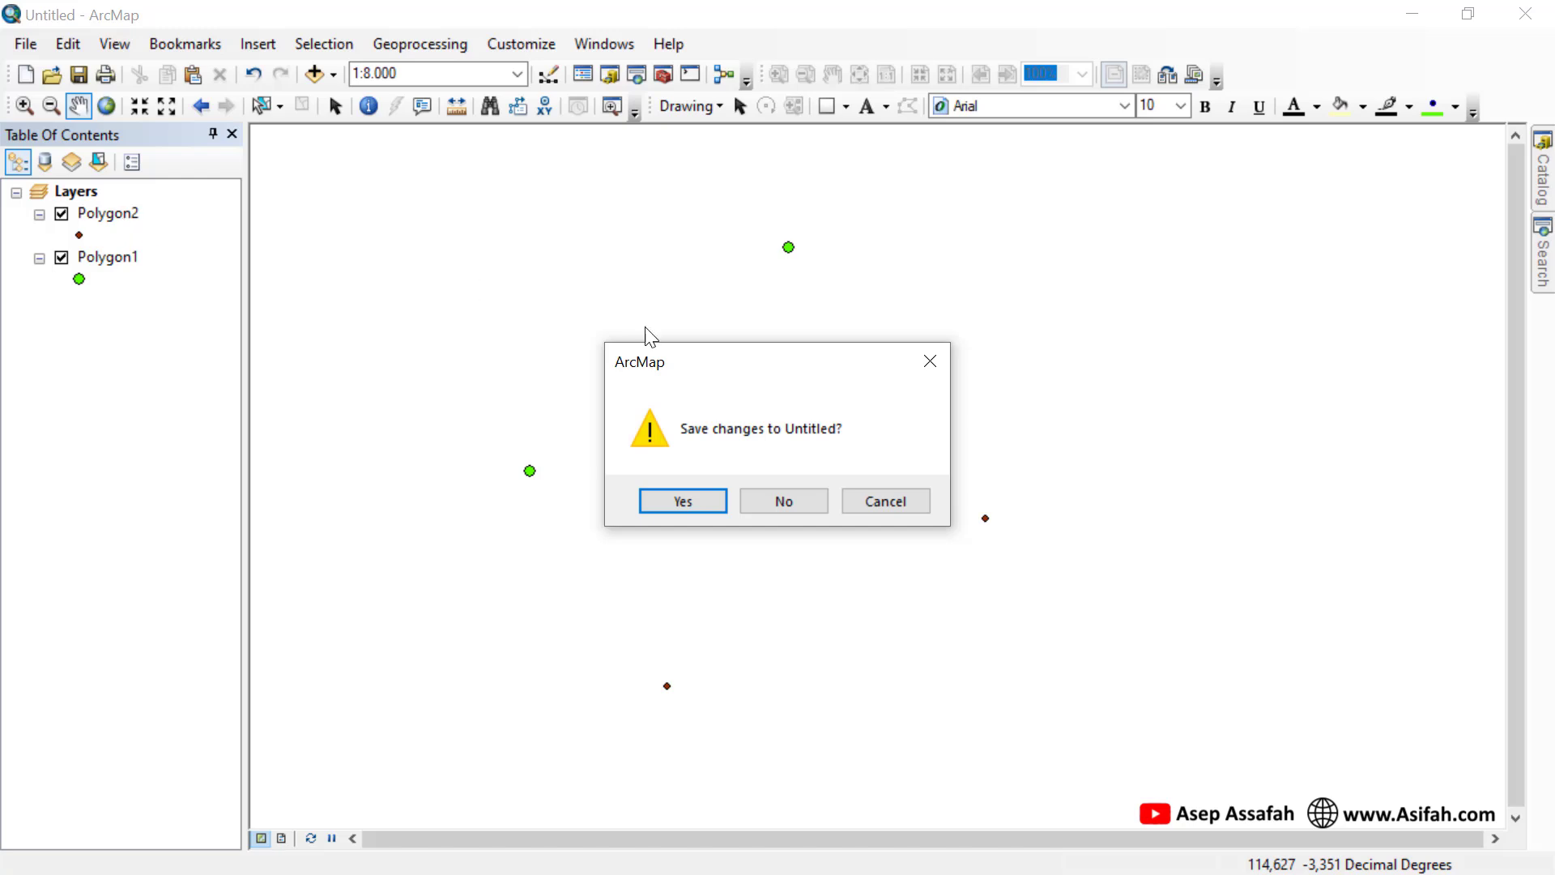
{"action": "left_click", "coordinate": [784, 502]}
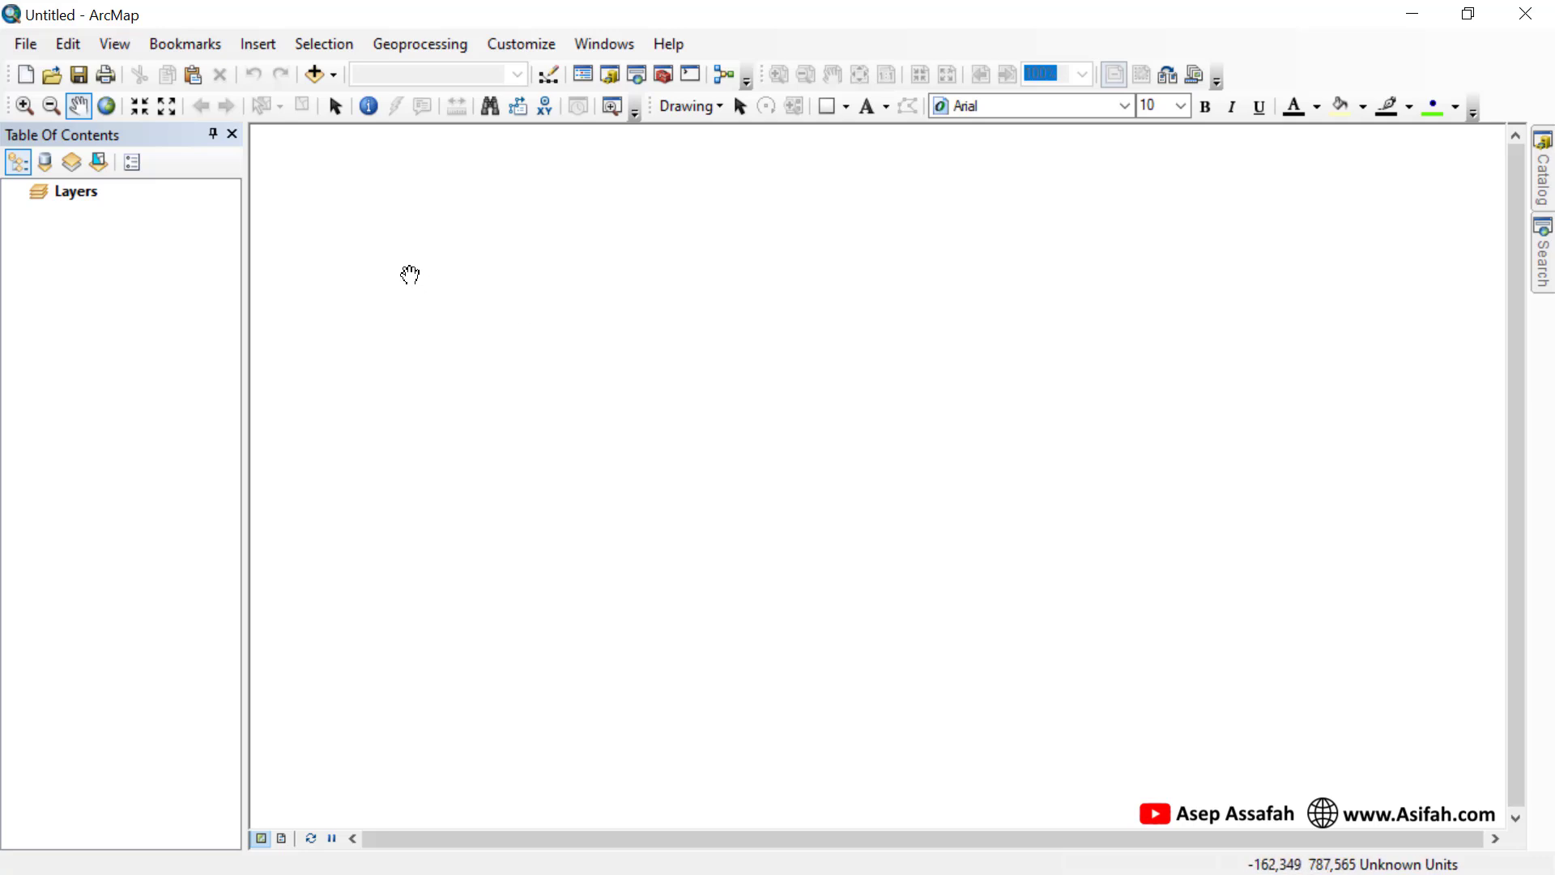
- Open the coordinate system settings in the Layers data frame's properties
{"action": "right_click", "coordinate": [96, 199]}
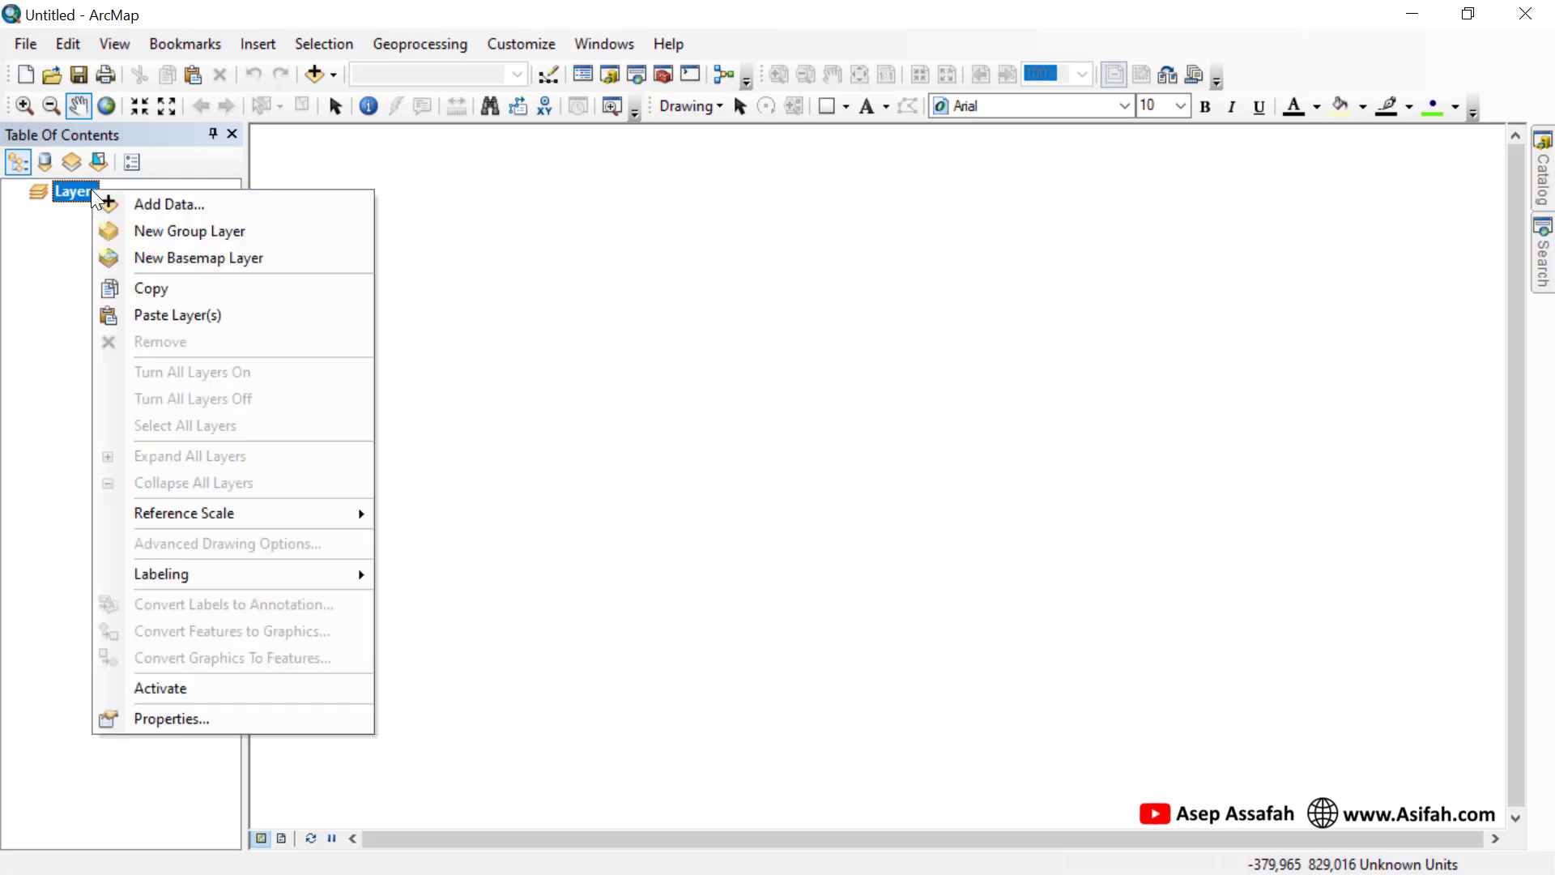
{"action": "left_click", "coordinate": [292, 721]}
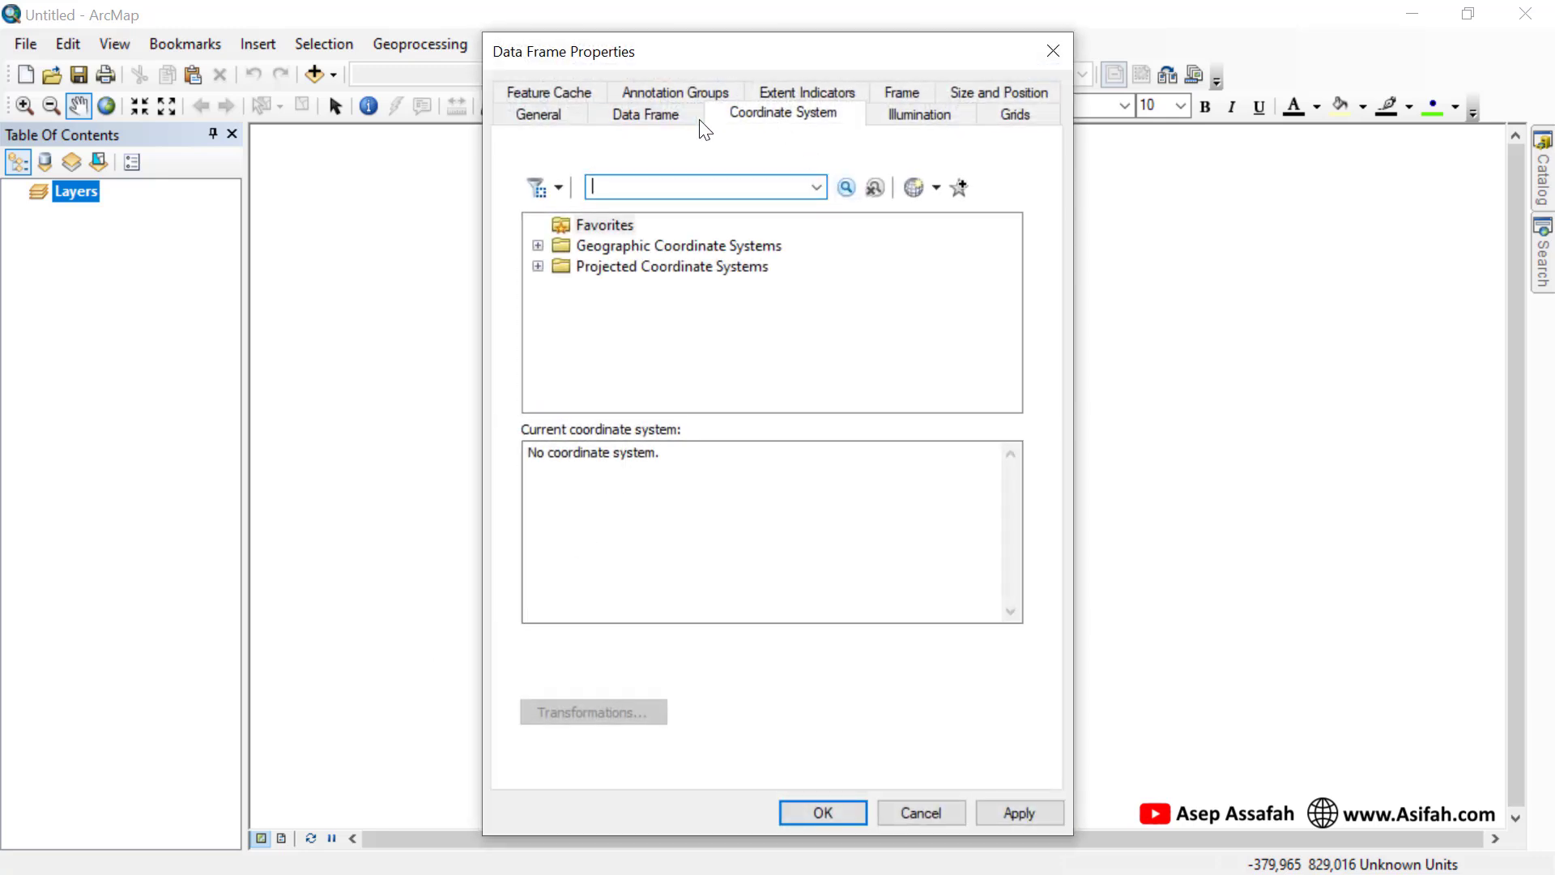
{"action": "left_click", "coordinate": [700, 121]}
{"action": "left_click", "coordinate": [770, 117]}
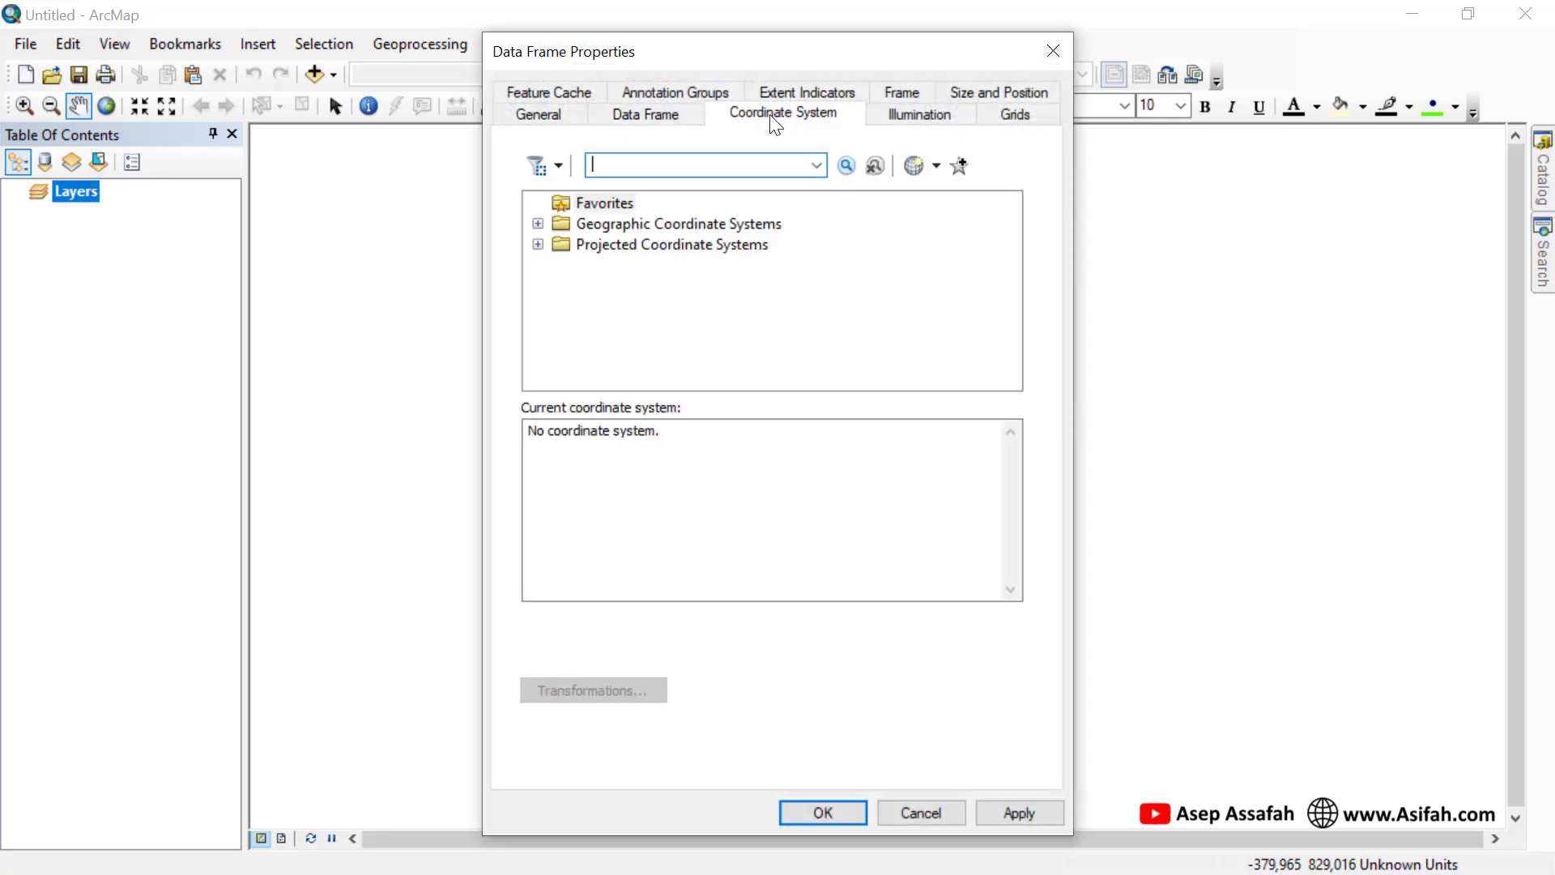
- Set the Layers data frame's coordinate system to the projected system WGS 1984 UTM Zone 50S in the Southern Hemisphere
{"action": "left_click", "coordinate": [538, 244]}
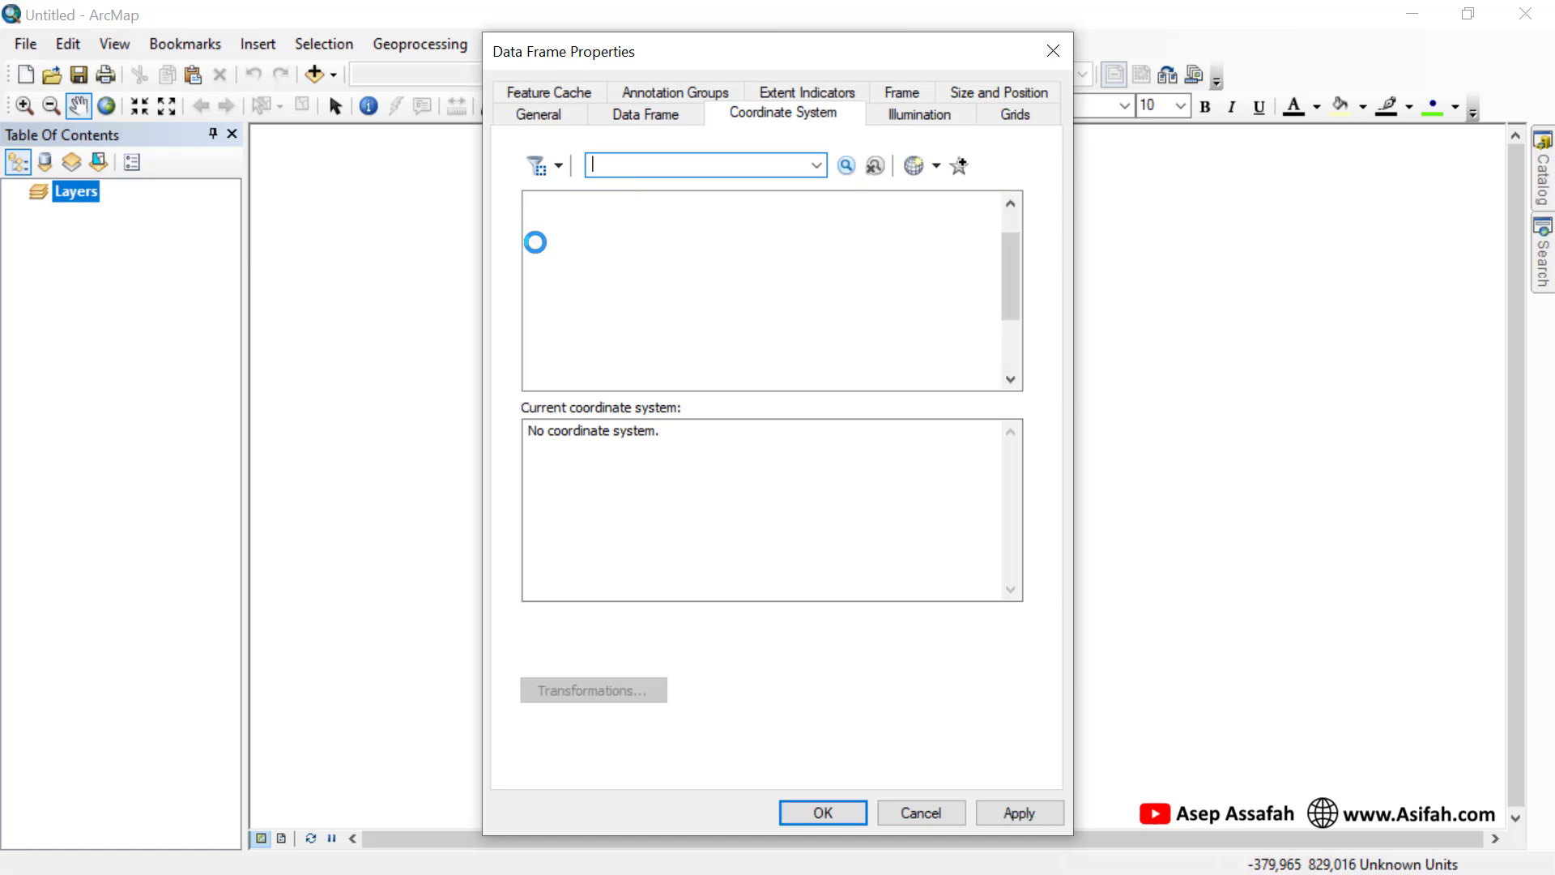
{"action": "scroll", "coordinate": [577, 314], "scroll_direction": "down", "scroll_amount": 2}
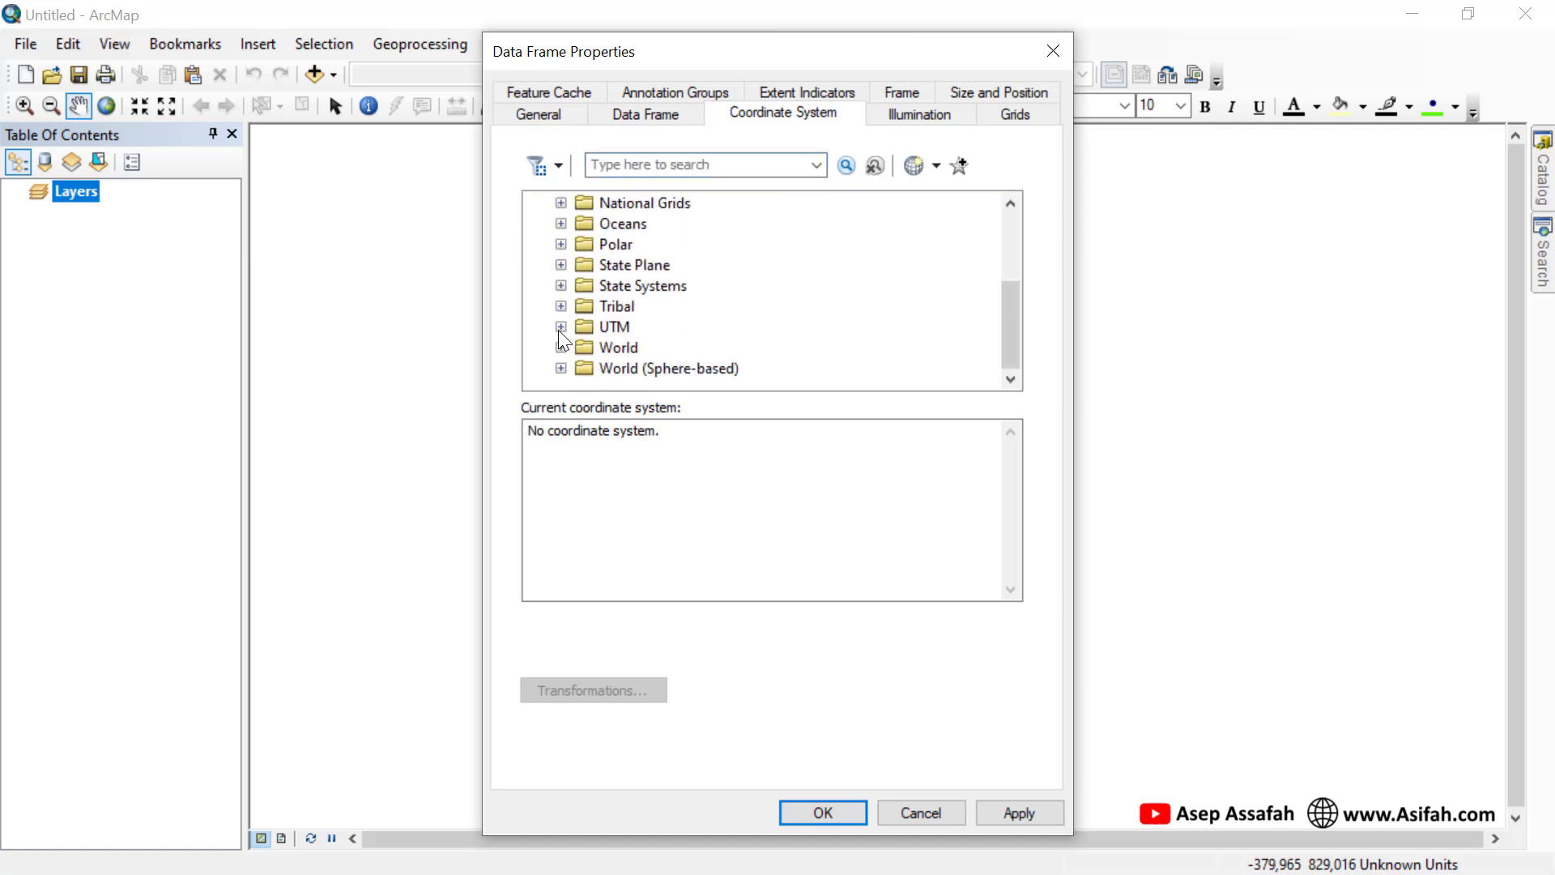
{"action": "left_click", "coordinate": [560, 327]}
{"action": "scroll", "coordinate": [606, 327], "scroll_direction": "down", "scroll_amount": 3}
{"action": "left_click", "coordinate": [584, 327]}
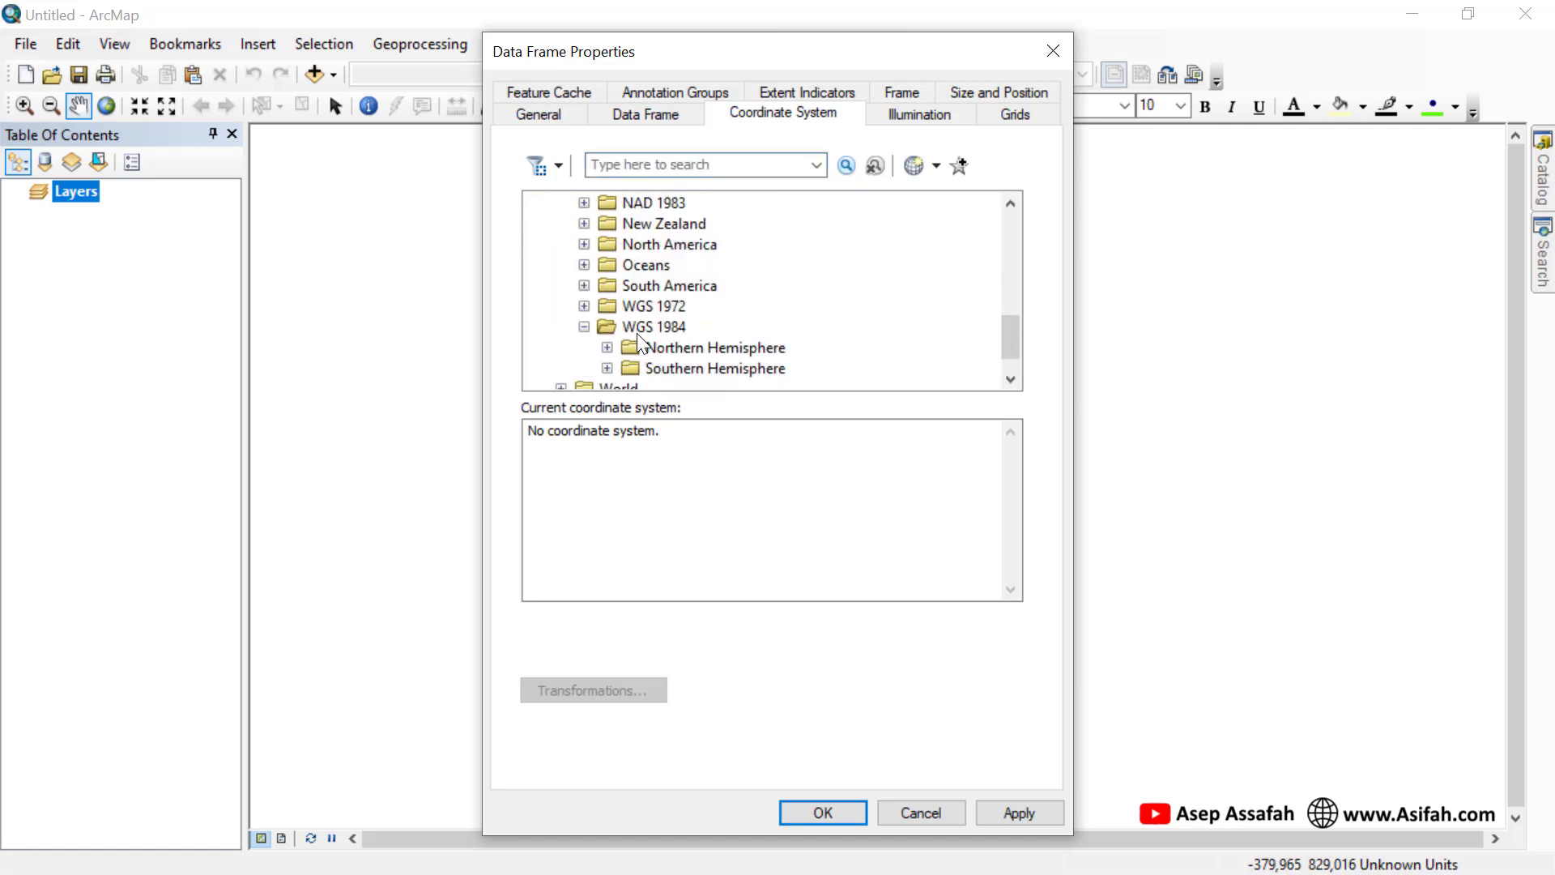
{"action": "left_click", "coordinate": [606, 366]}
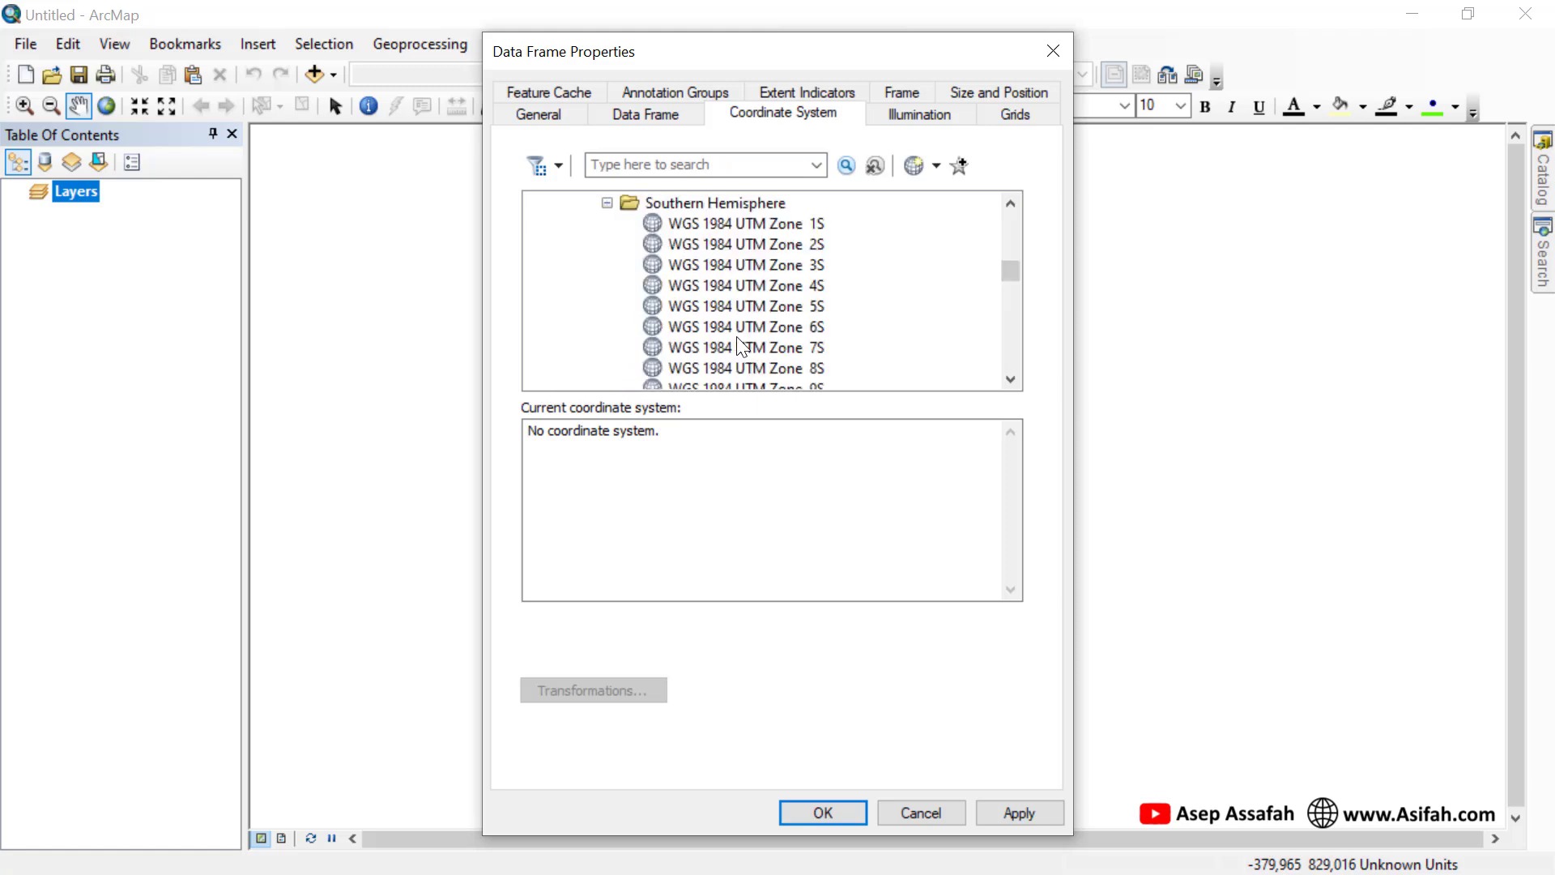
{"action": "scroll", "coordinate": [799, 319], "scroll_direction": "down", "scroll_amount": 8}
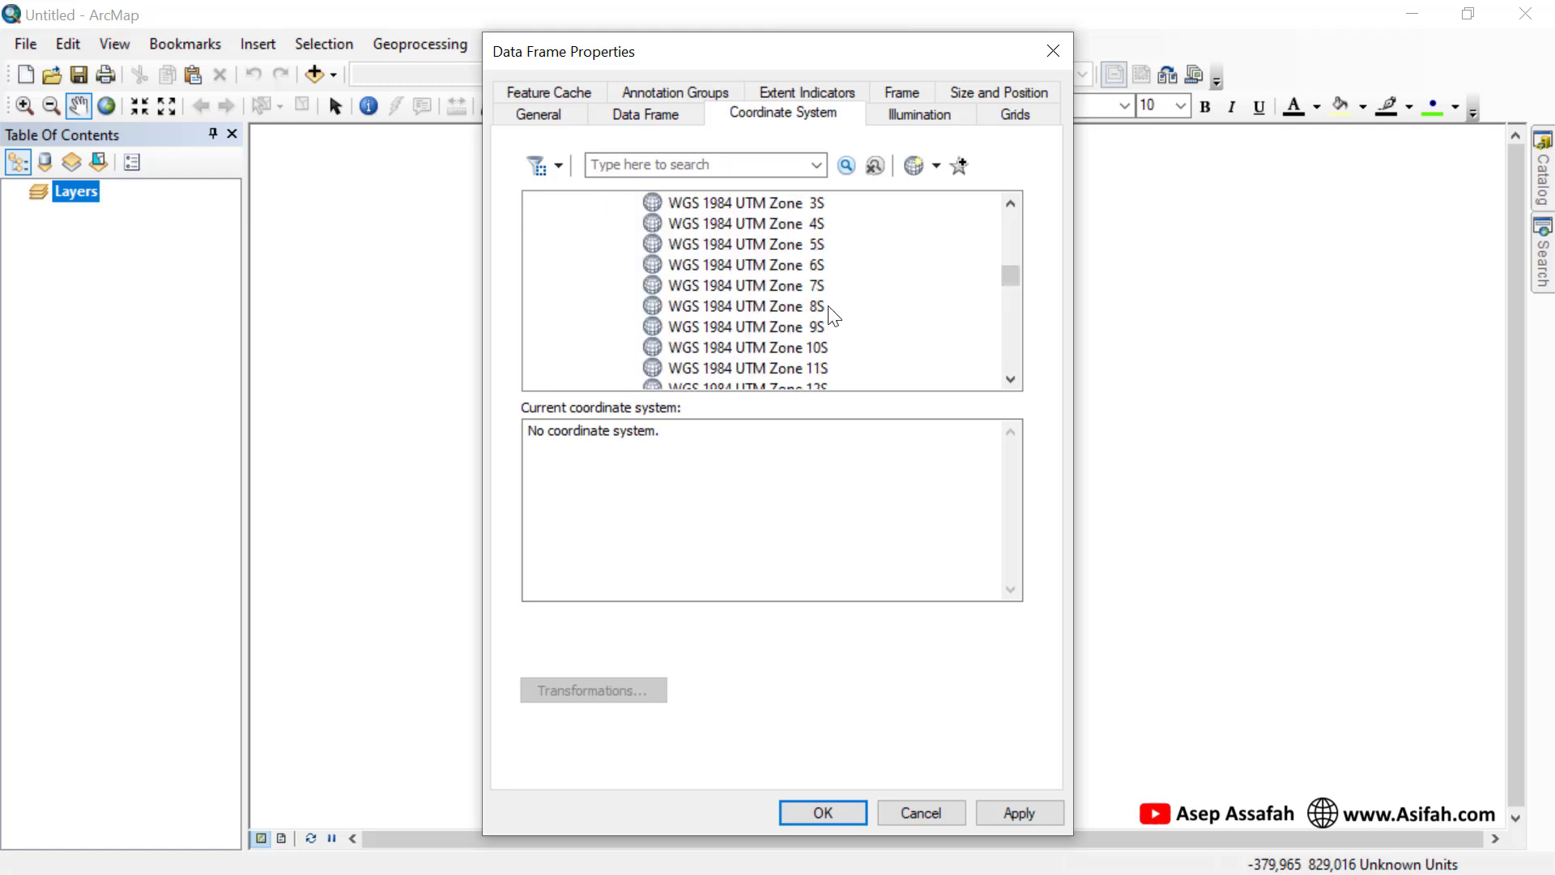
{"action": "scroll", "coordinate": [834, 317], "scroll_direction": "down", "scroll_amount": 6}
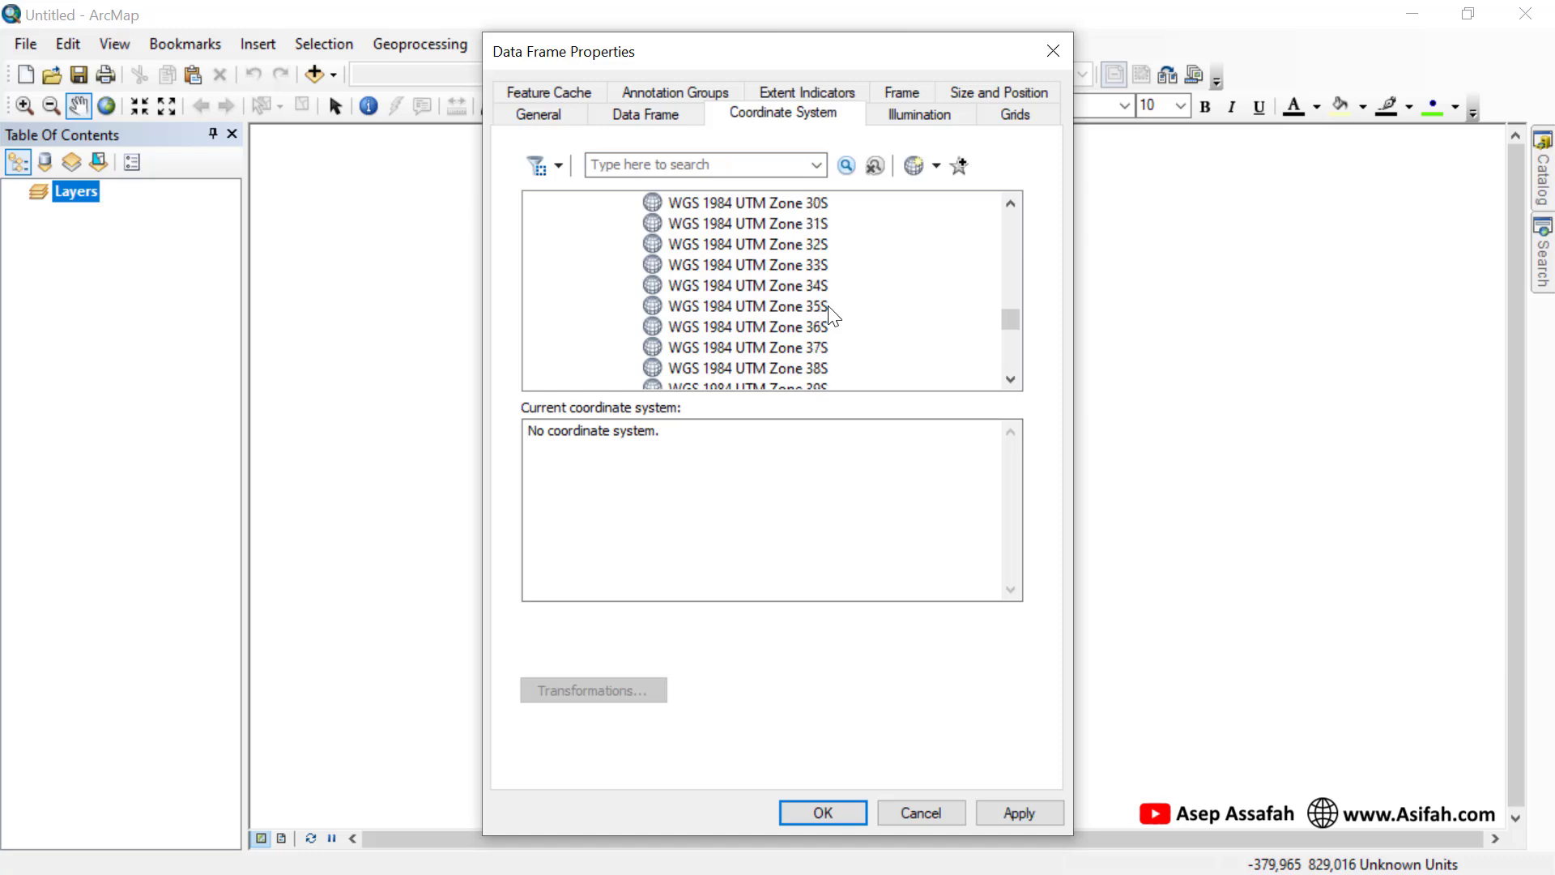
{"action": "scroll", "coordinate": [838, 320], "scroll_direction": "down", "scroll_amount": 2}
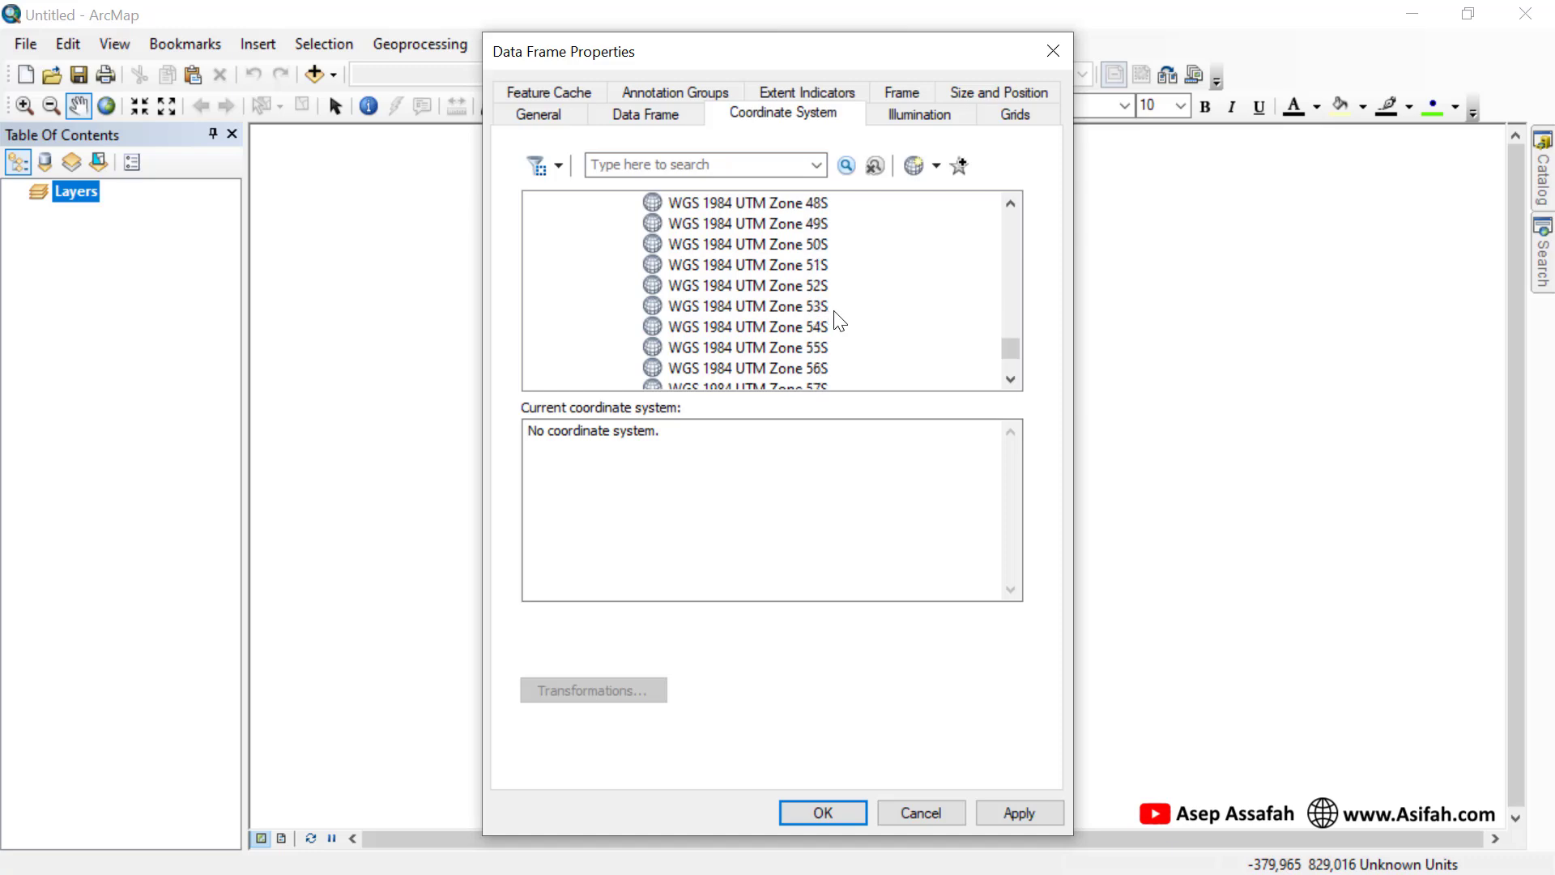
{"action": "scroll", "coordinate": [835, 319], "scroll_direction": "up", "scroll_amount": 1}
{"action": "left_click", "coordinate": [811, 308]}
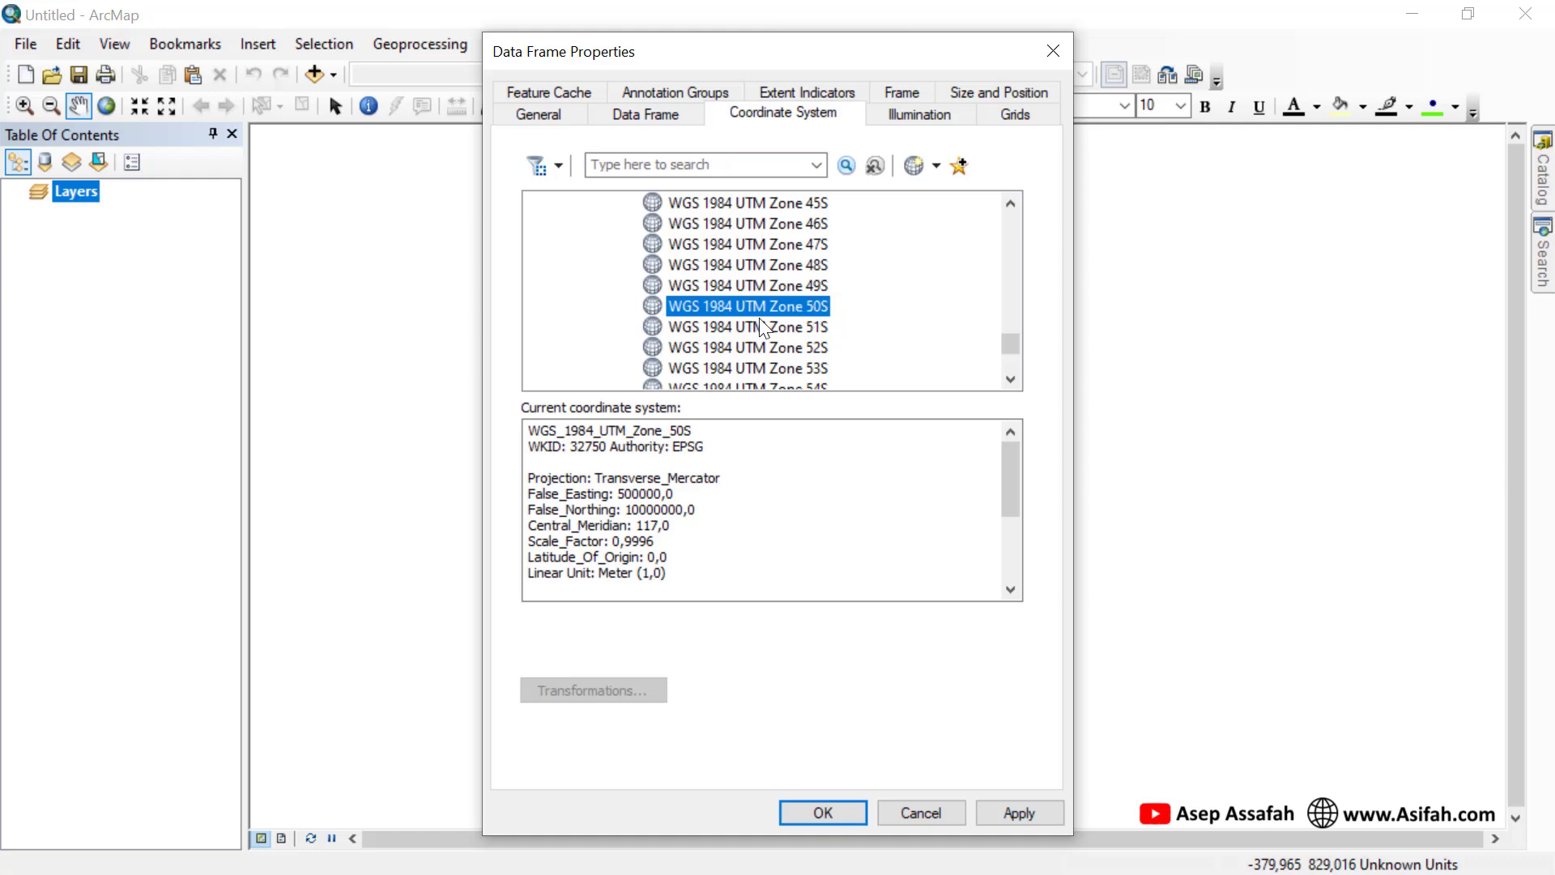
{"action": "left_click", "coordinate": [823, 813]}
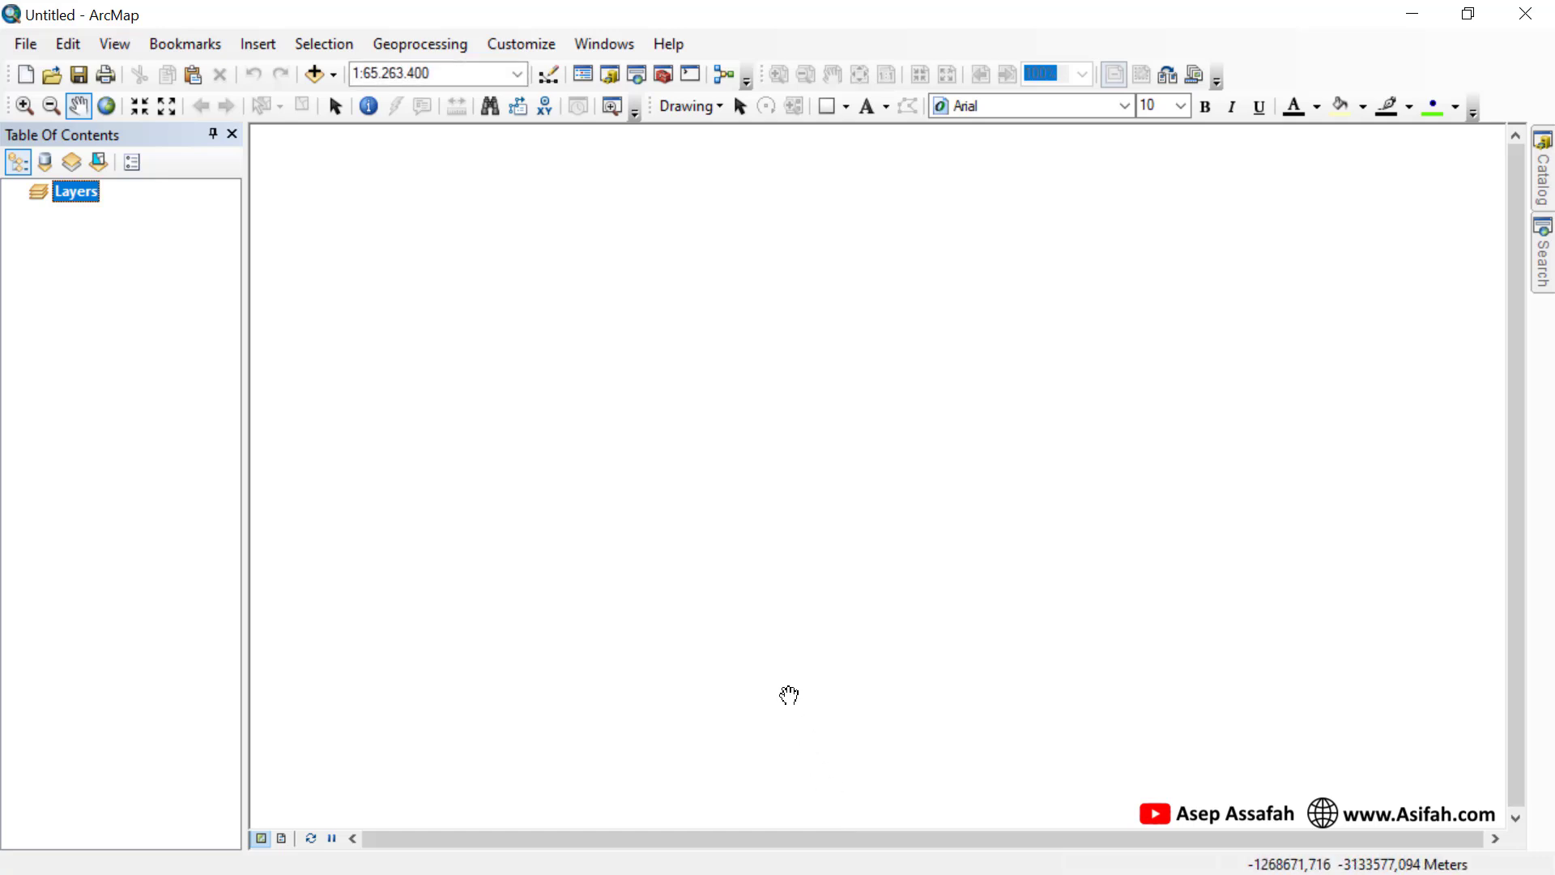
- Start adding XY data and choose Sheet1$ of Data_Polygon2_UTM_2003.xls in the Data Tutorial folder as the table
{"action": "left_click", "coordinate": [32, 41]}
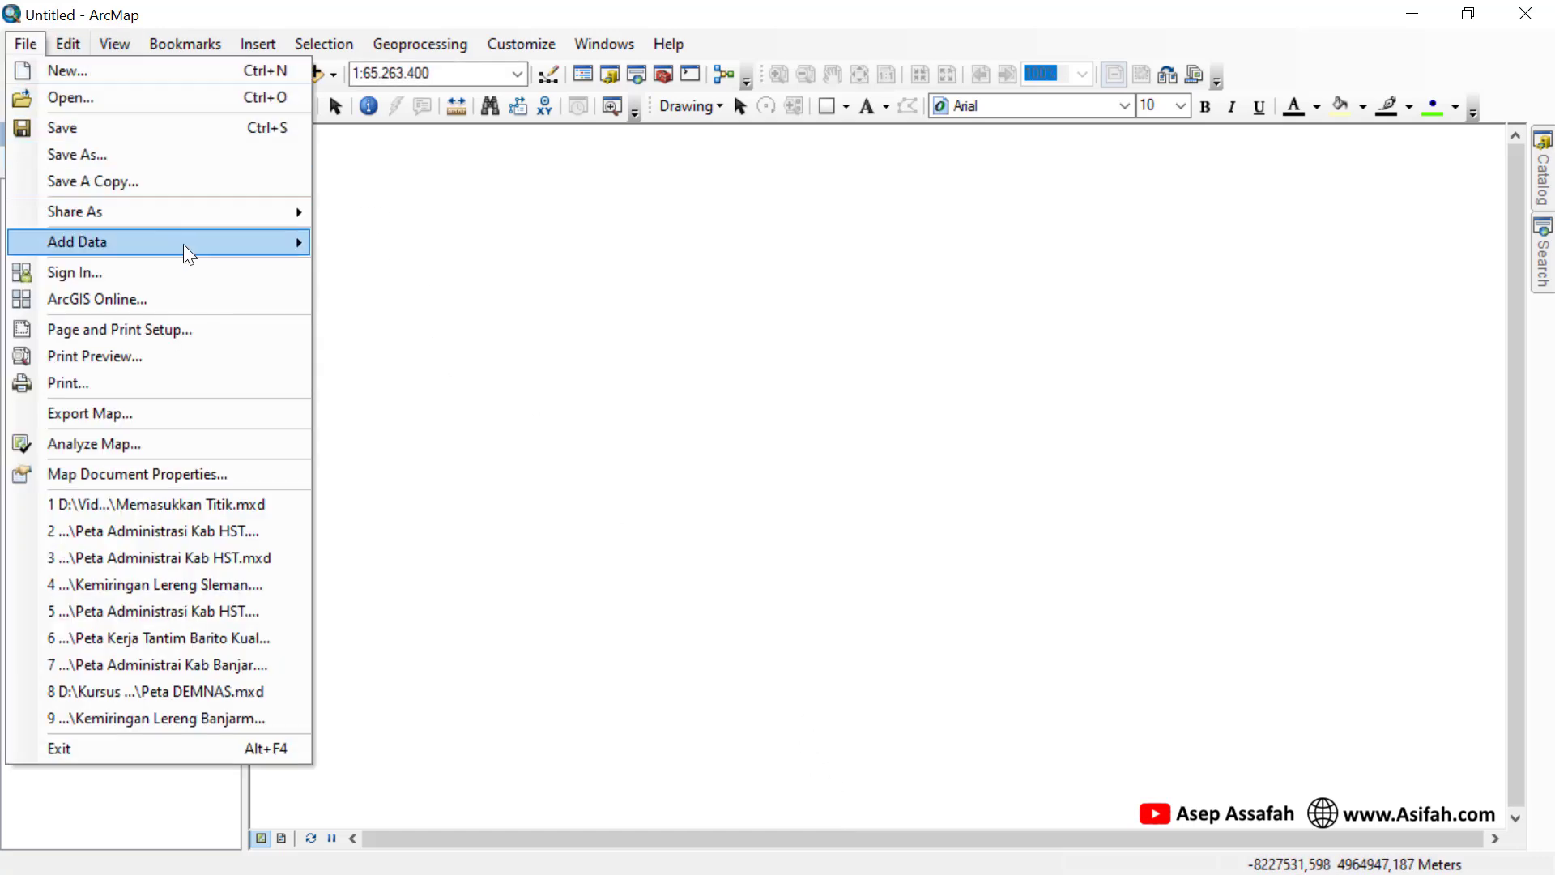
{"action": "mouse_move", "coordinate": [188, 255]}
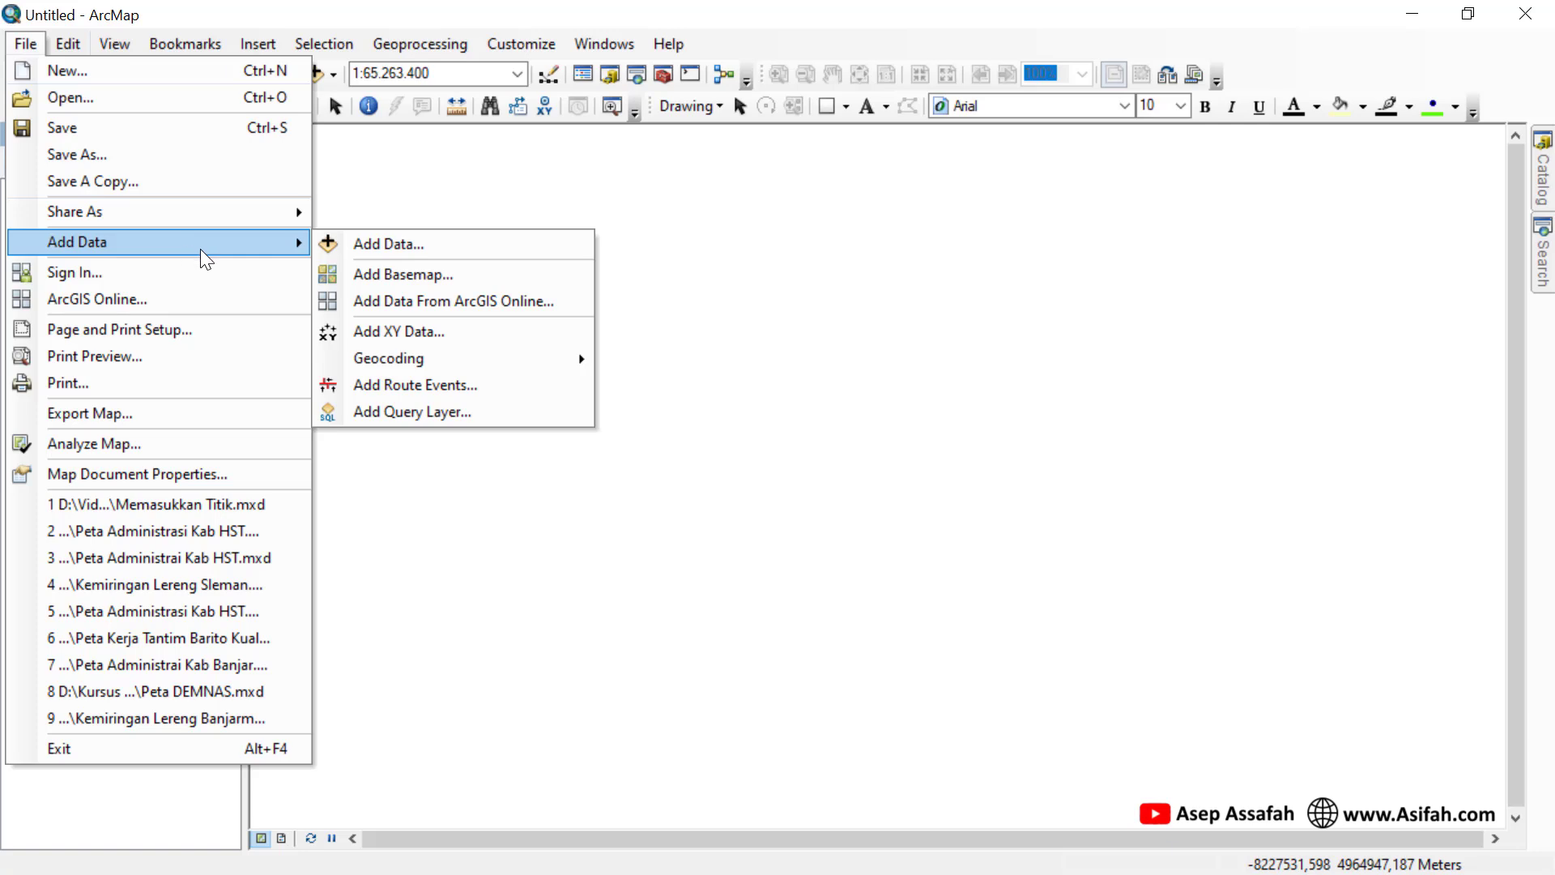
{"action": "left_click", "coordinate": [440, 331]}
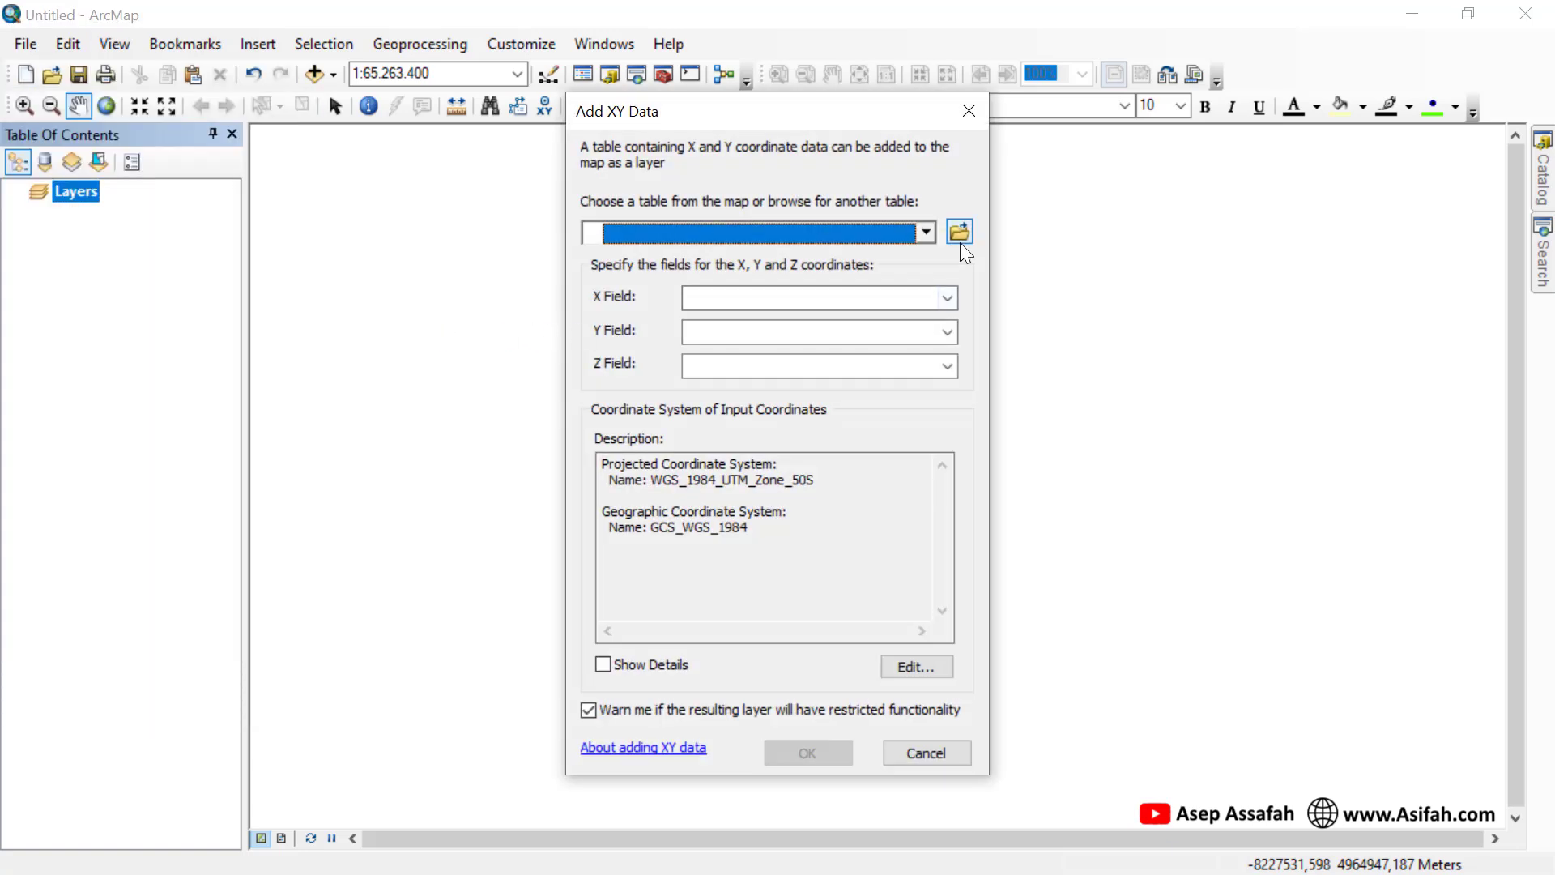
{"action": "left_click", "coordinate": [962, 233]}
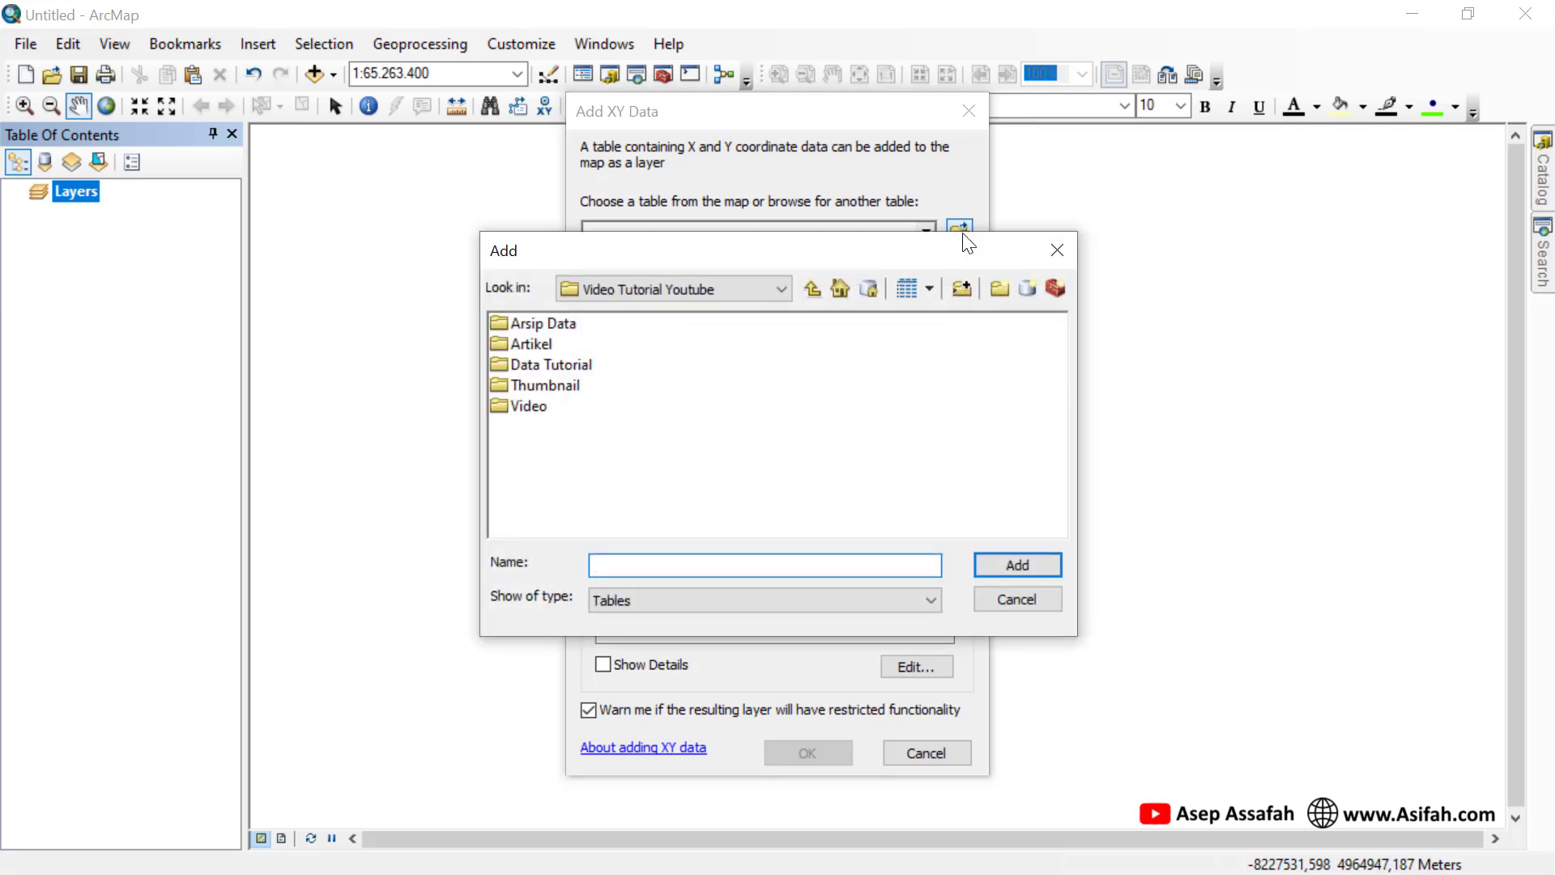
{"action": "double_click", "coordinate": [580, 366]}
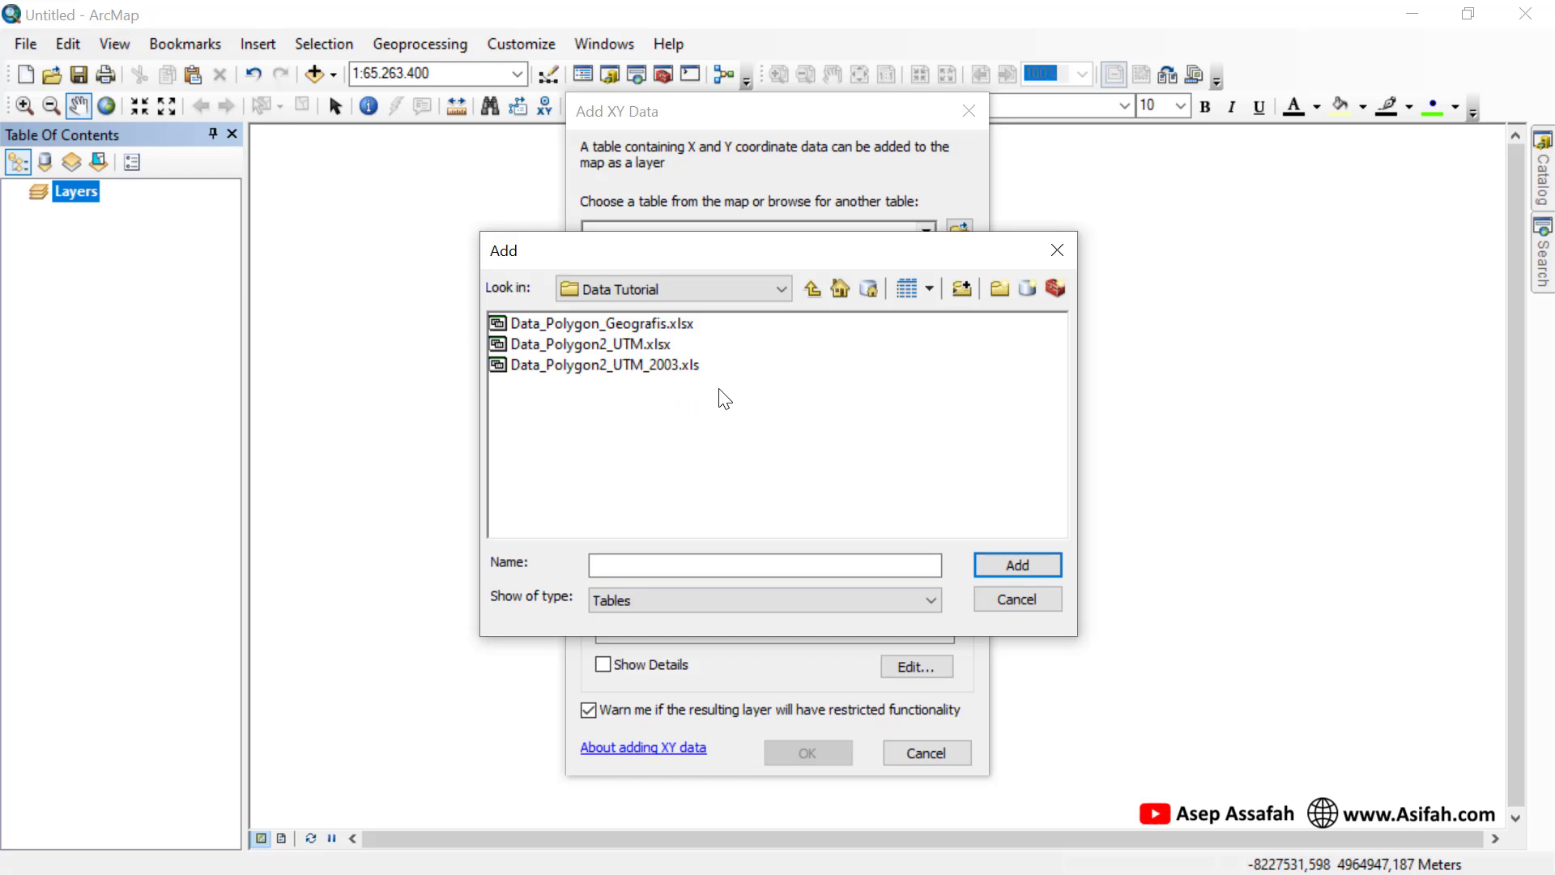
{"action": "left_click", "coordinate": [614, 367]}
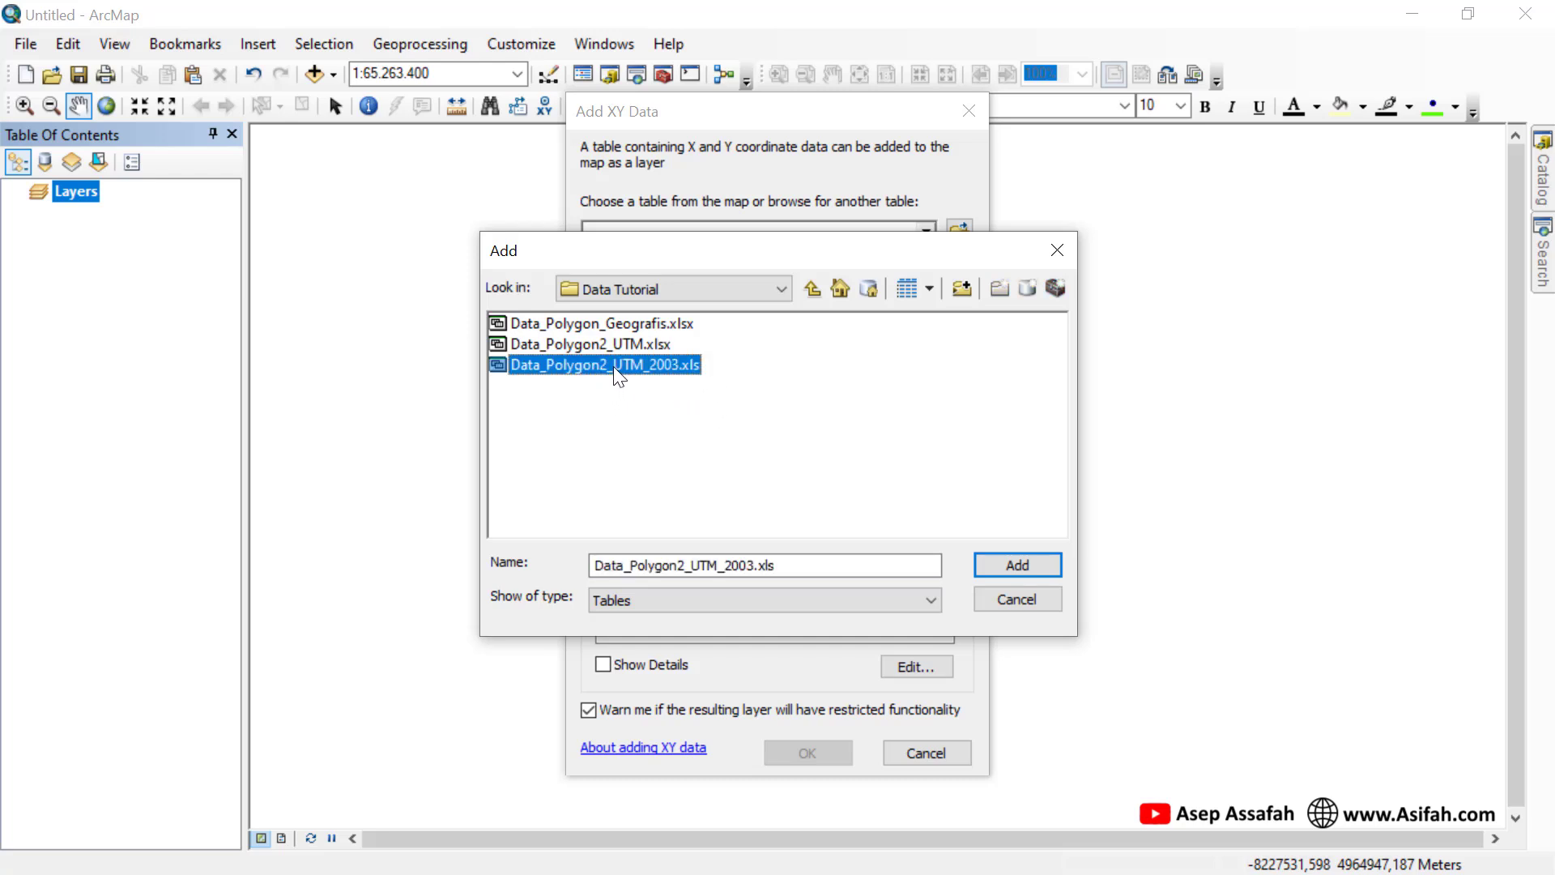
{"action": "left_click", "coordinate": [1037, 563]}
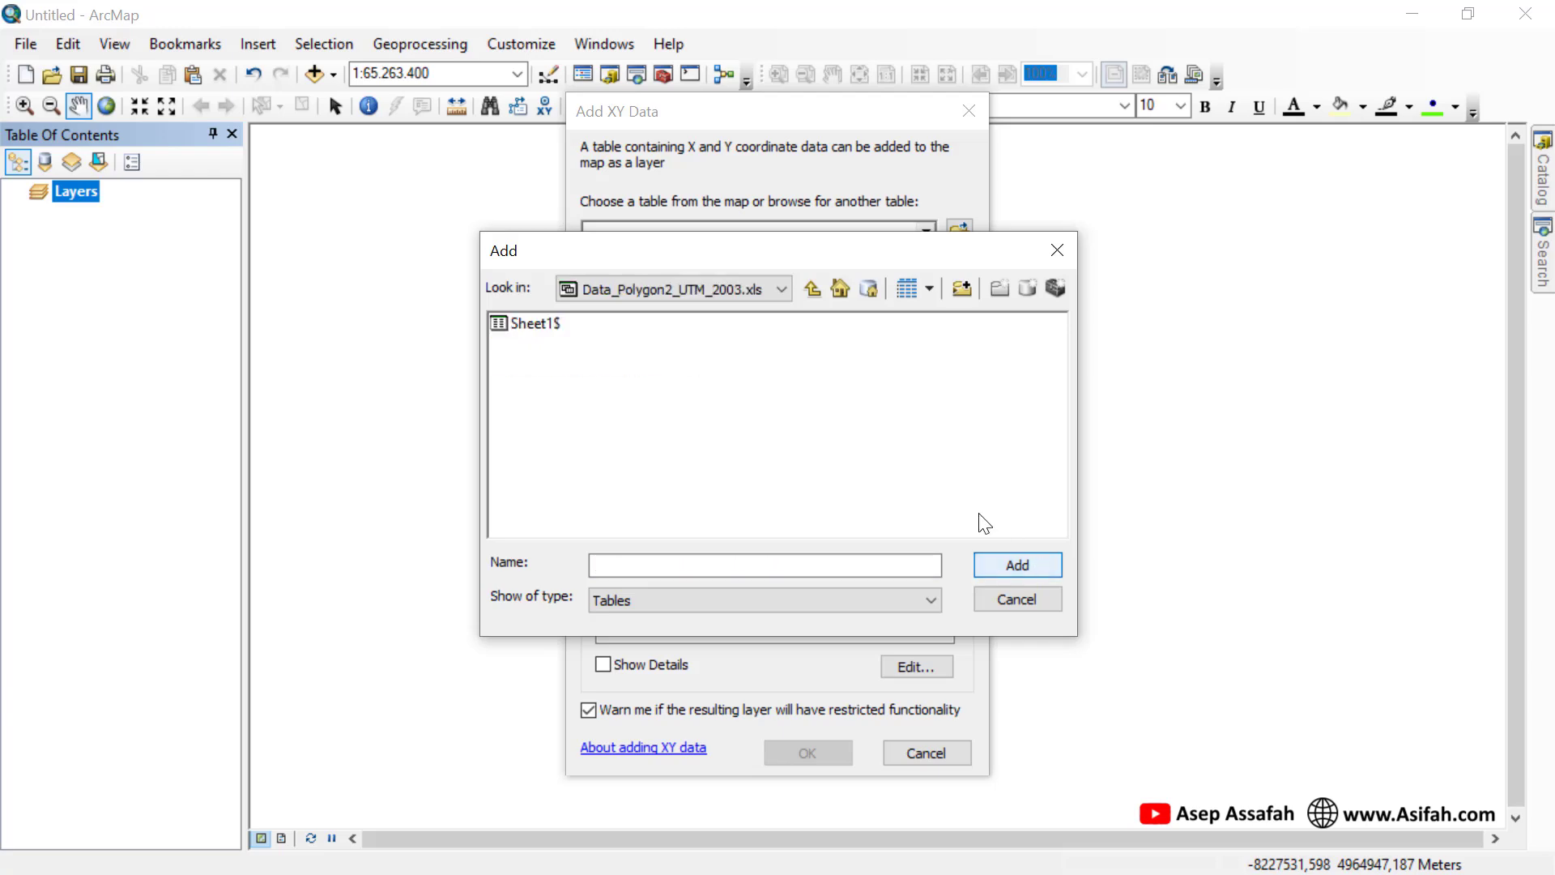
{"action": "left_click", "coordinate": [535, 324]}
{"action": "left_click", "coordinate": [995, 569]}
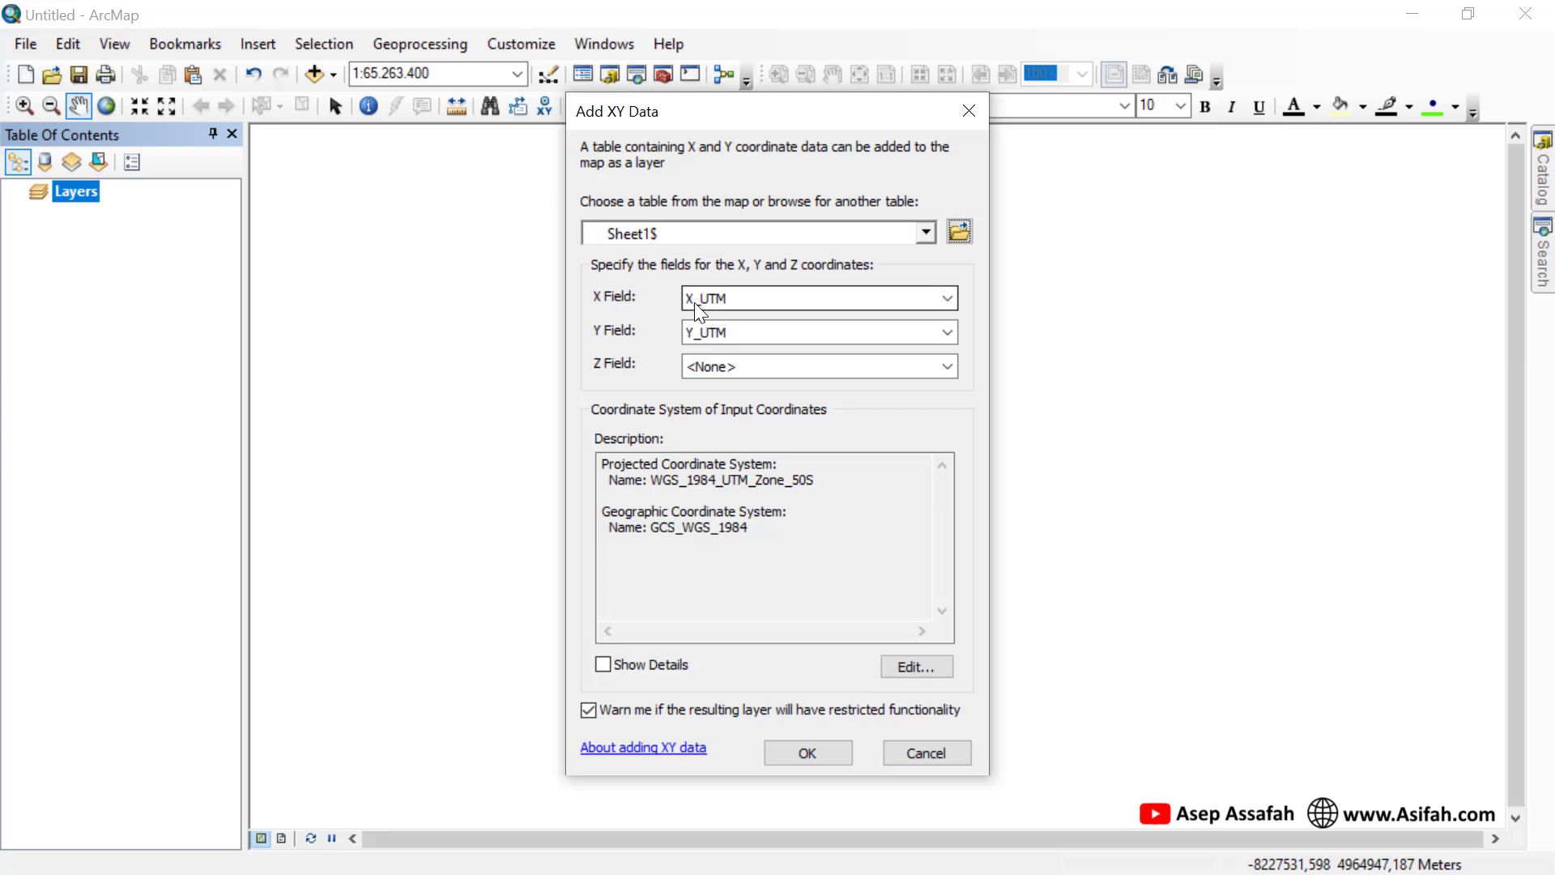
- Use X_UTM as the X field and Y_UTM as the Y field, and add the points to the map
{"action": "left_click", "coordinate": [948, 299]}
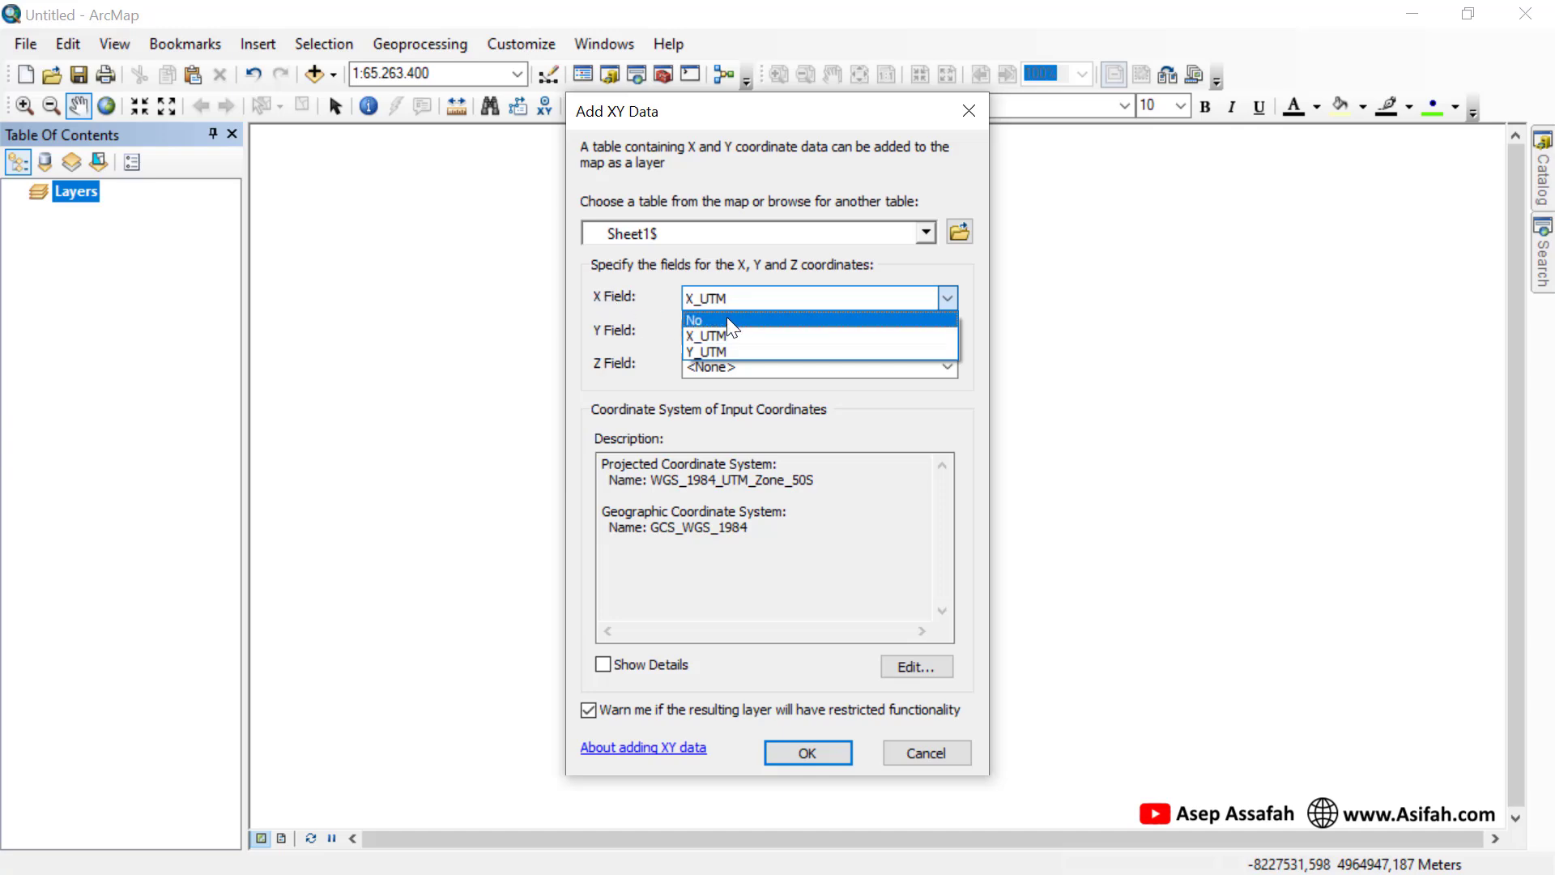
{"action": "left_click", "coordinate": [720, 337]}
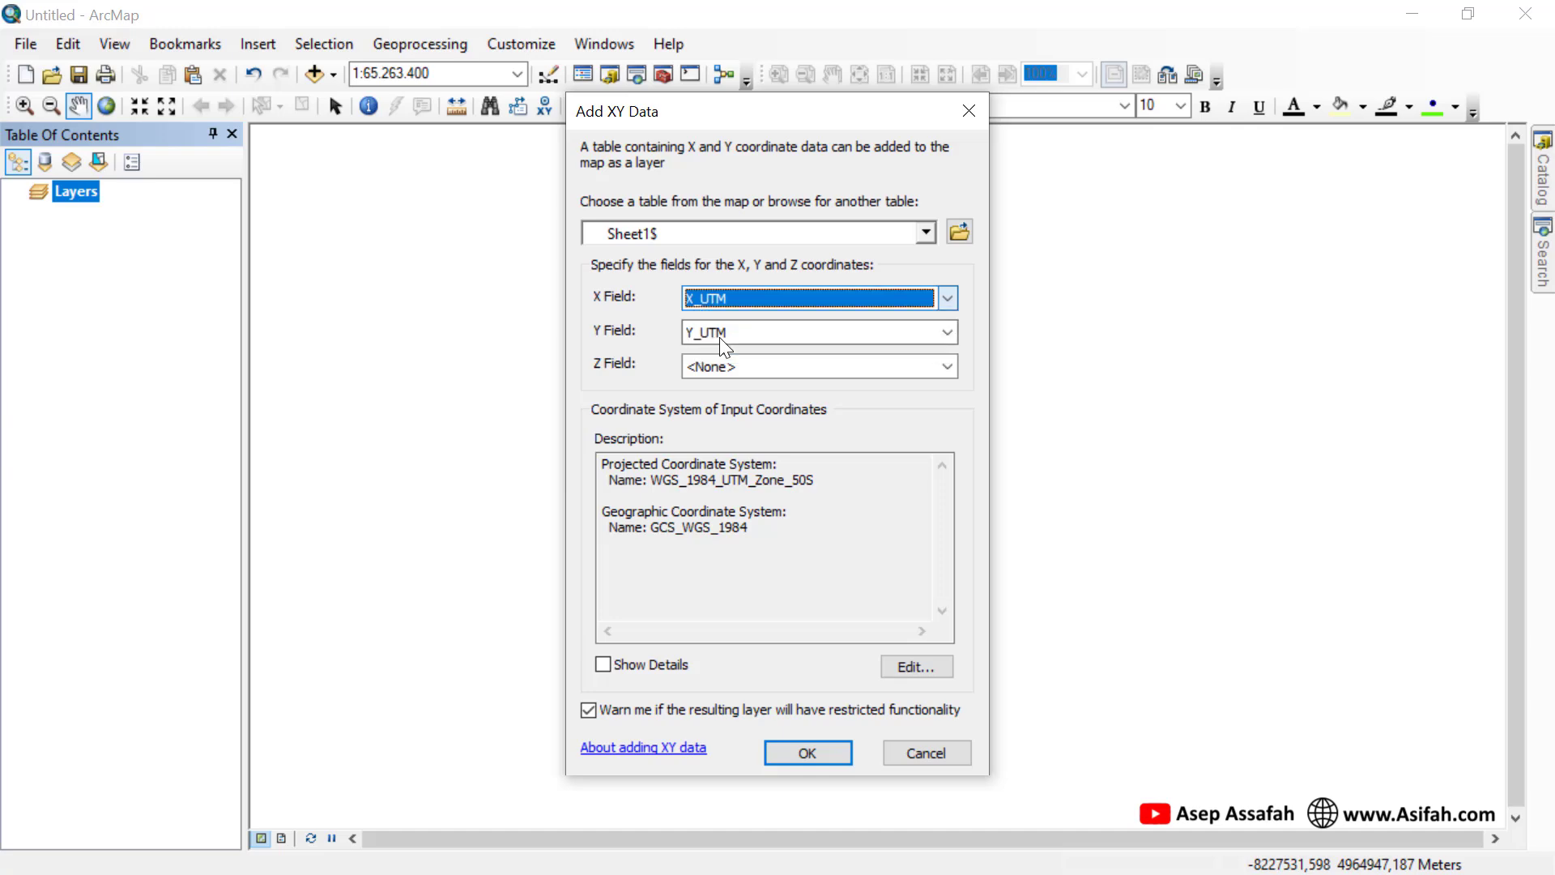
{"action": "left_click", "coordinate": [907, 339]}
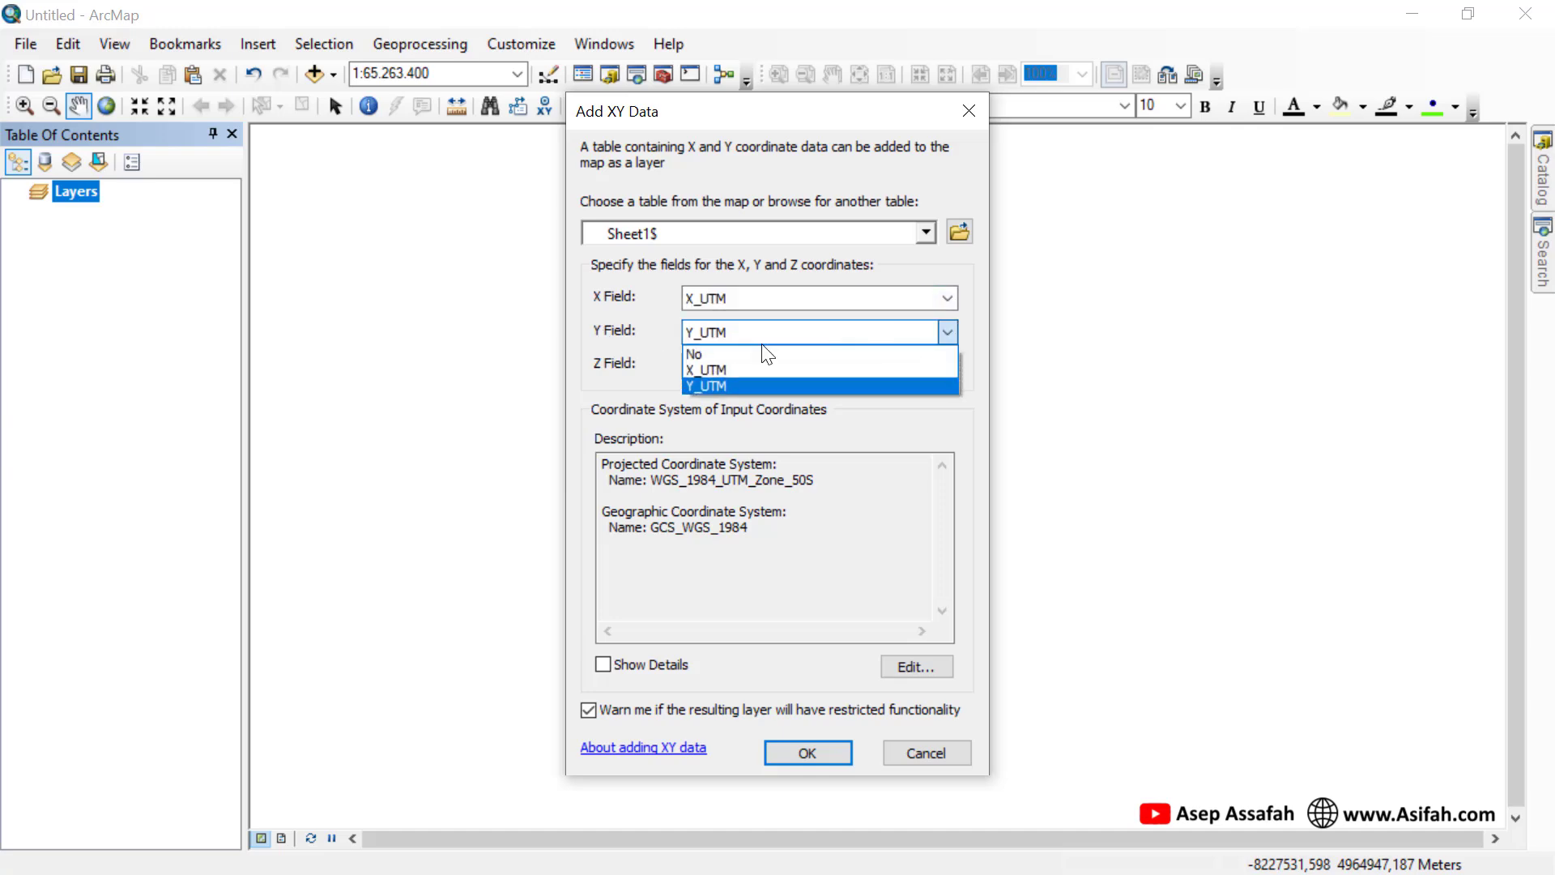
{"action": "left_click", "coordinate": [730, 379]}
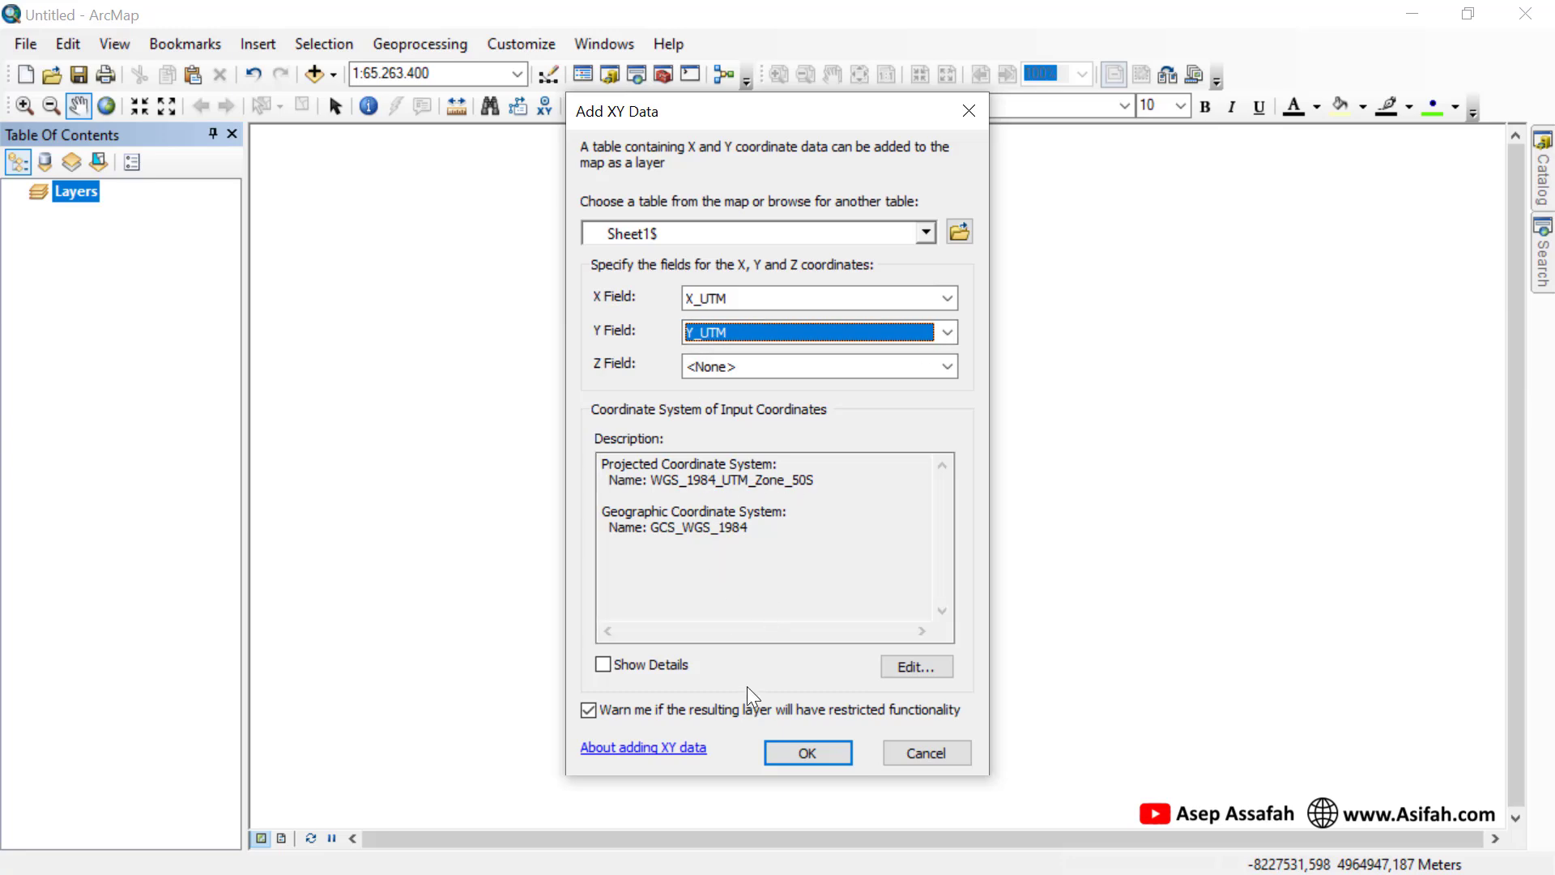
{"action": "left_click", "coordinate": [806, 755]}
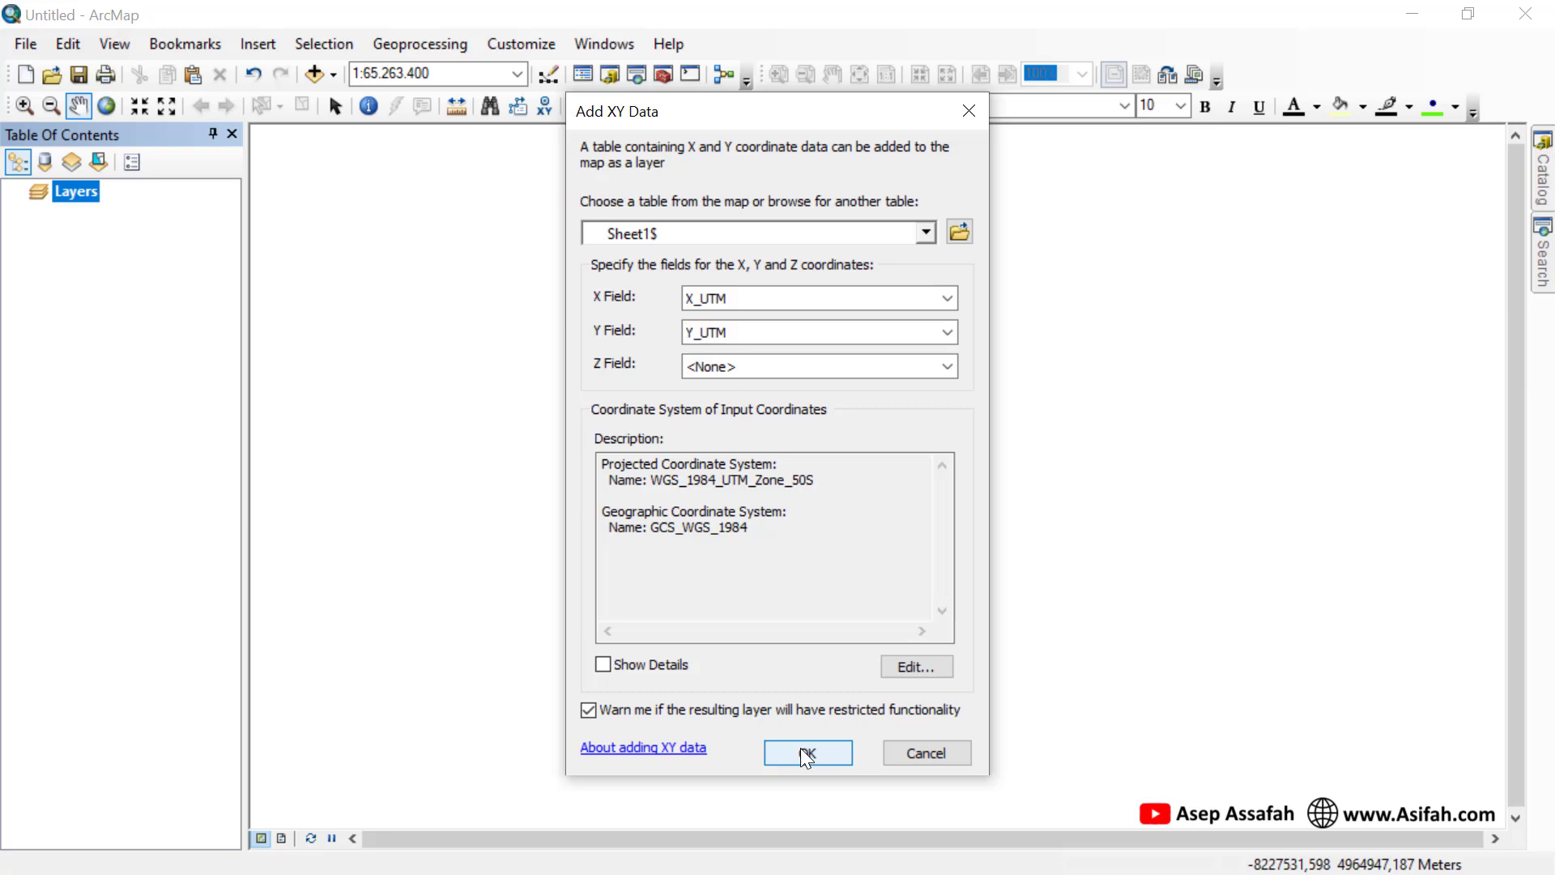
{"action": "left_click", "coordinate": [856, 583]}
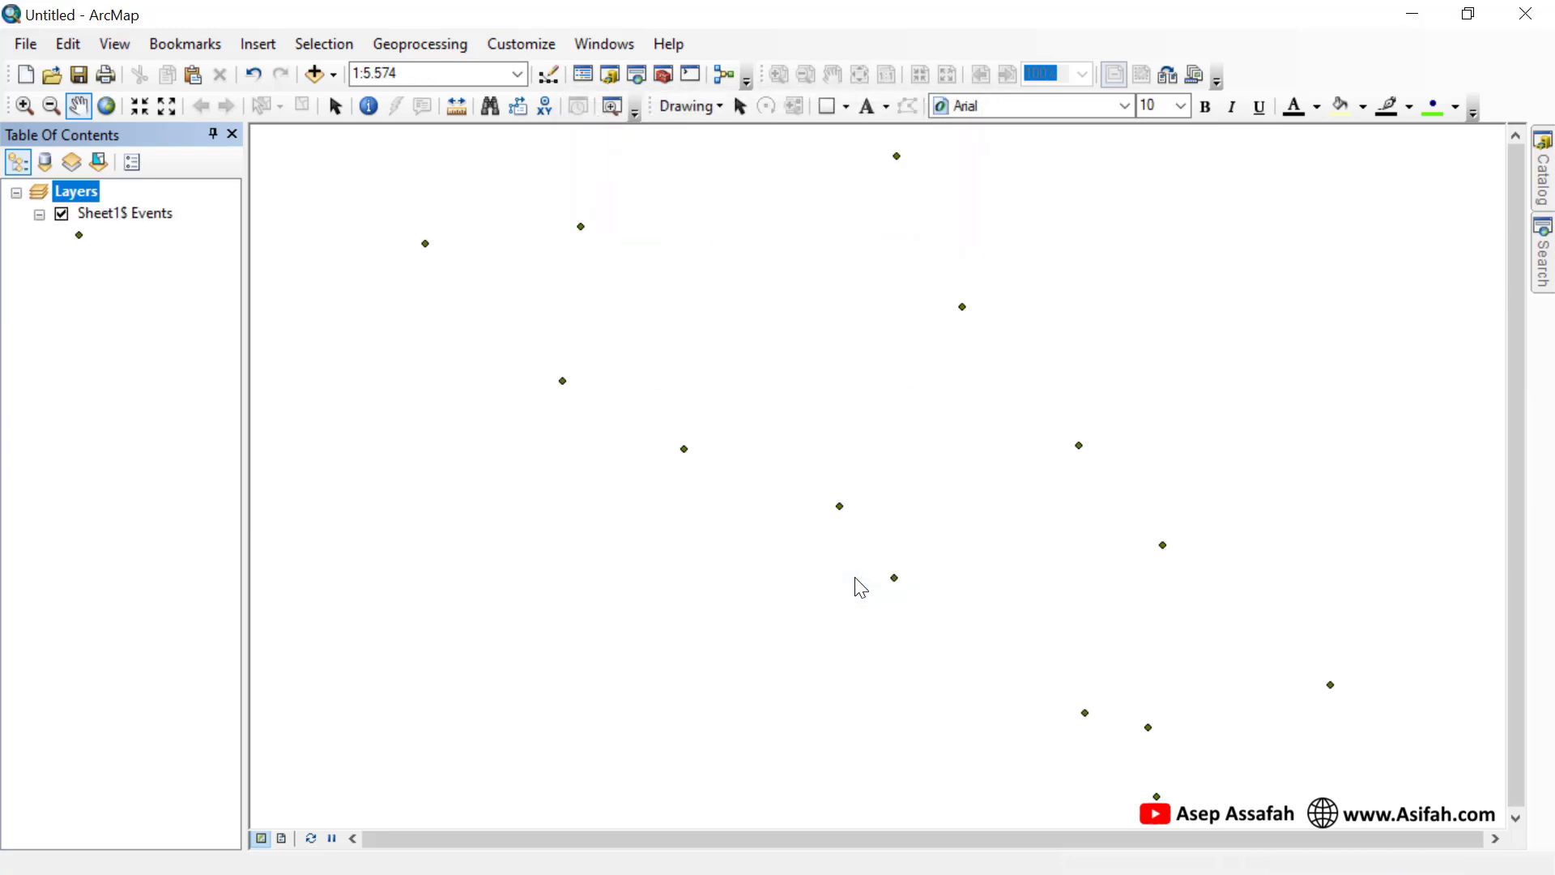
- Examine the Sheet1$ Events points and their records in the attribute table, and close the table
{"action": "scroll", "coordinate": [832, 543], "scroll_direction": "up", "scroll_amount": 5}
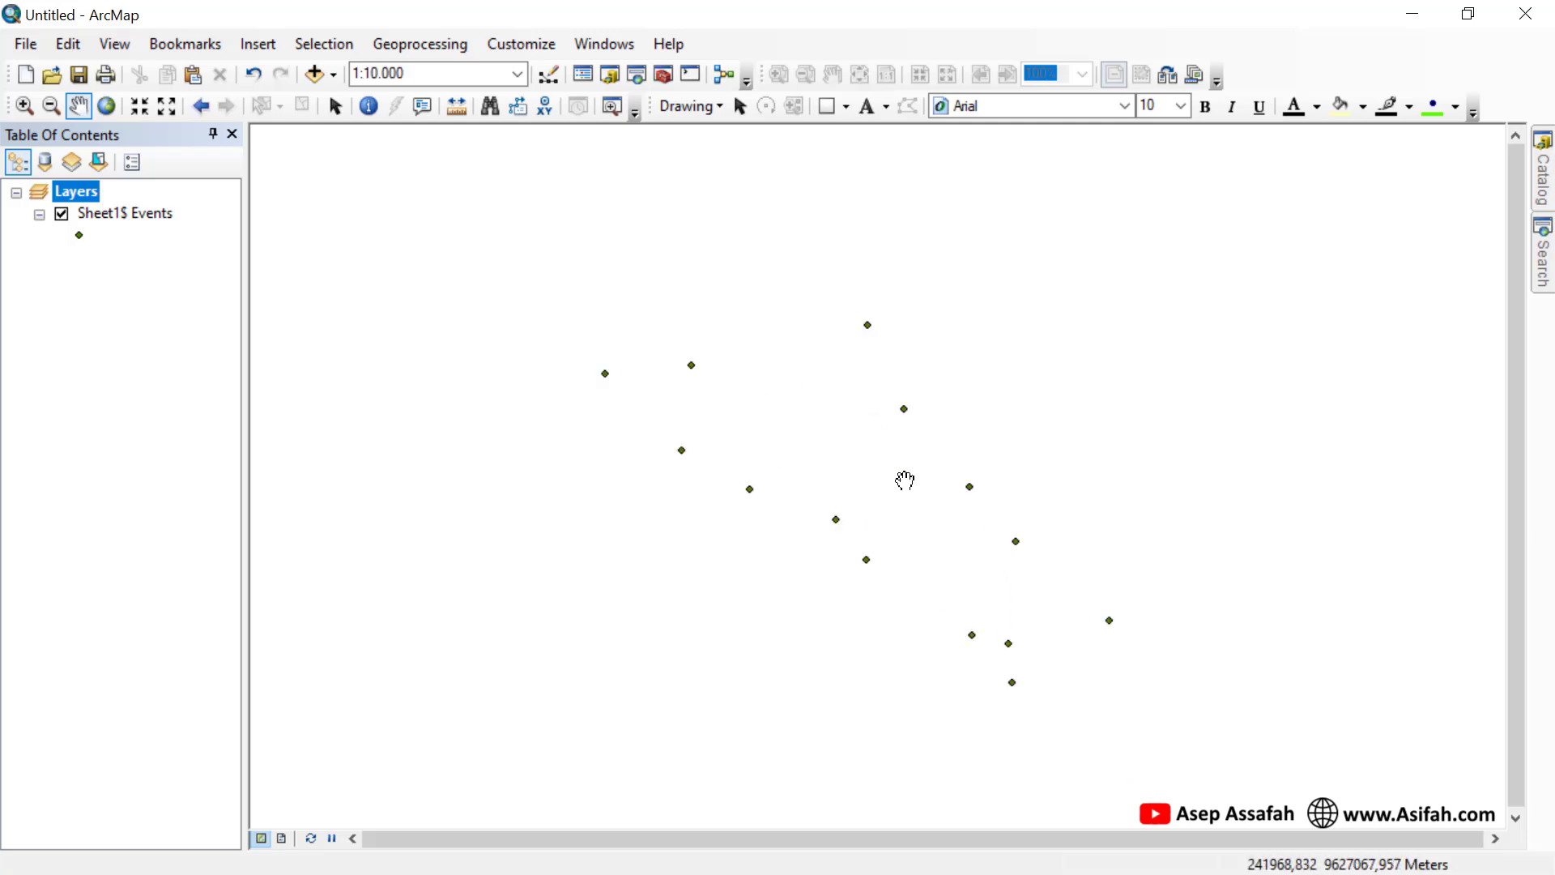
{"action": "left_click", "coordinate": [163, 218]}
{"action": "right_click", "coordinate": [161, 217]}
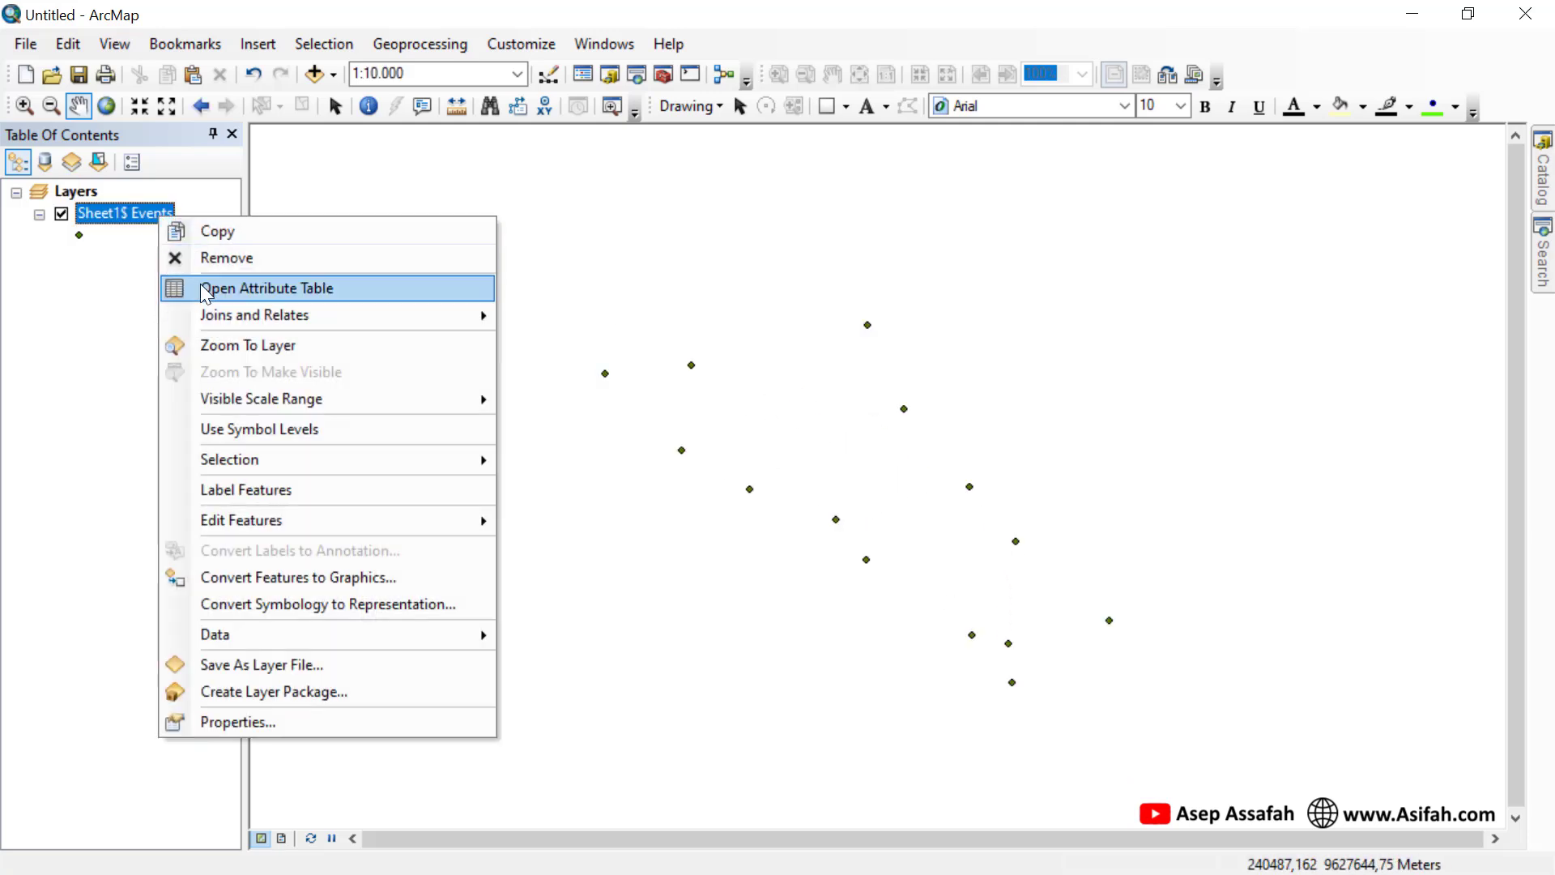
{"action": "left_click", "coordinate": [201, 283]}
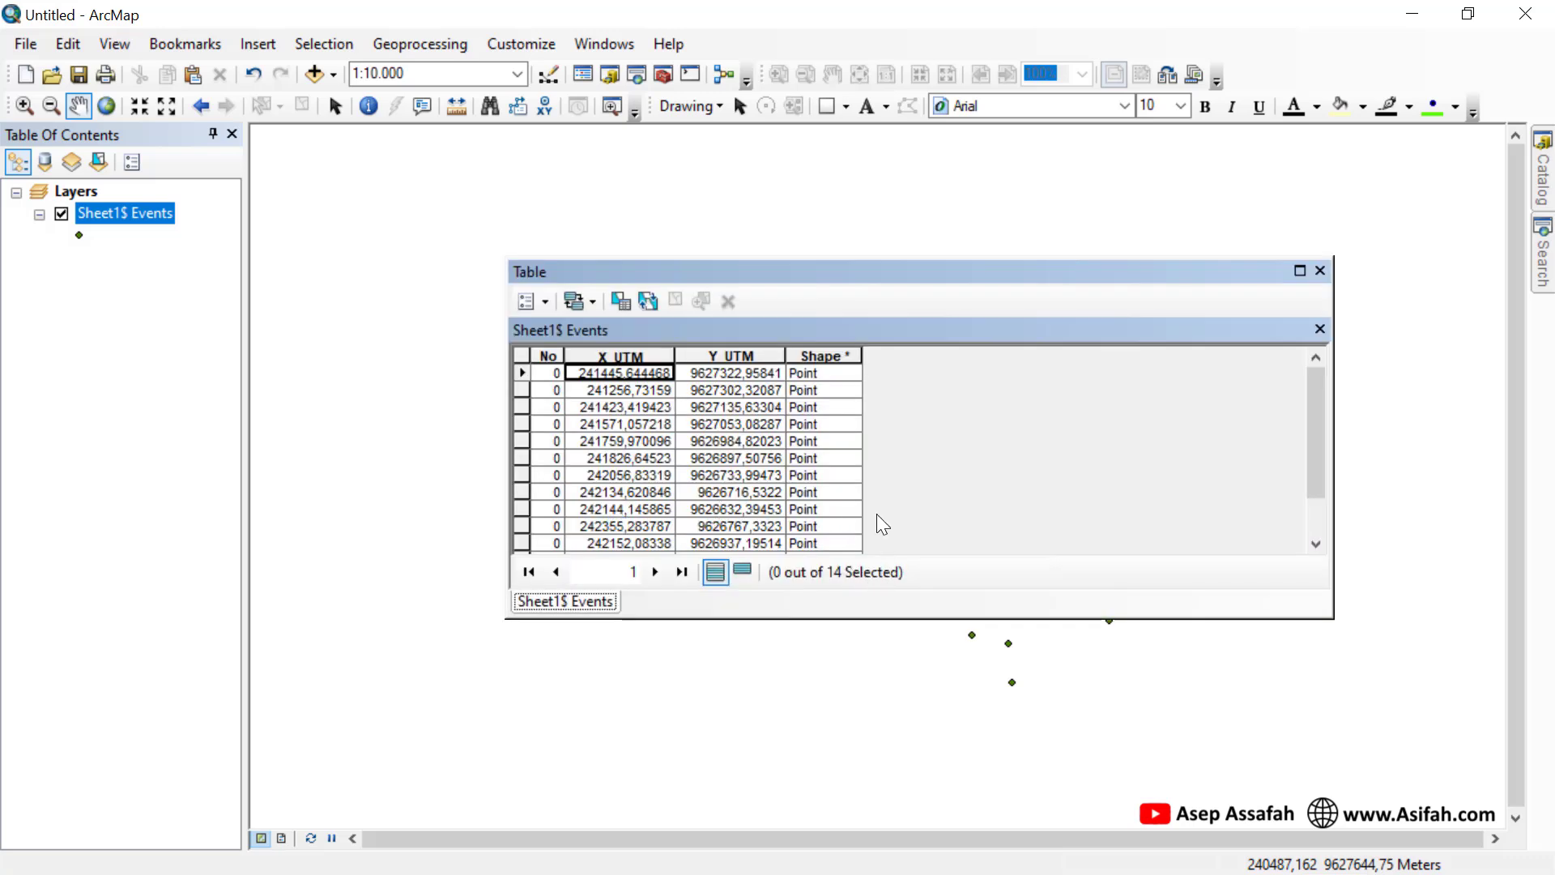
{"action": "scroll", "coordinate": [825, 459], "scroll_direction": "down", "scroll_amount": 1}
{"action": "scroll", "coordinate": [825, 459], "scroll_direction": "up", "scroll_amount": 1}
{"action": "left_click", "coordinate": [1321, 270]}
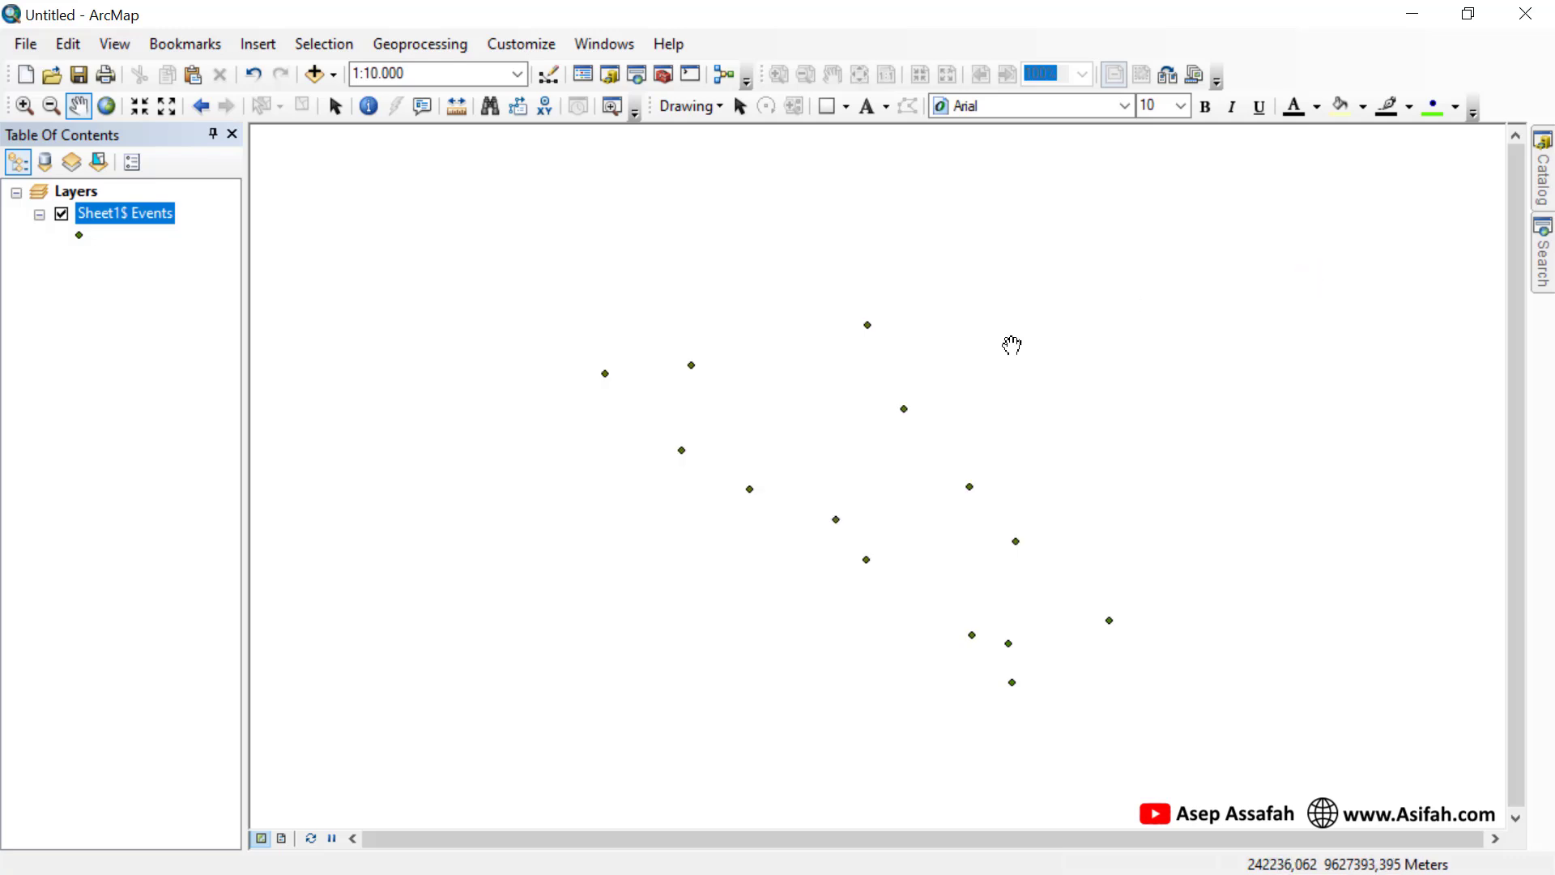
- Export all features of the Sheet1$ Events layer to the shapefile Data_Polygon2_UTM.shp in the Data Tutorial folder
{"action": "right_click", "coordinate": [124, 212]}
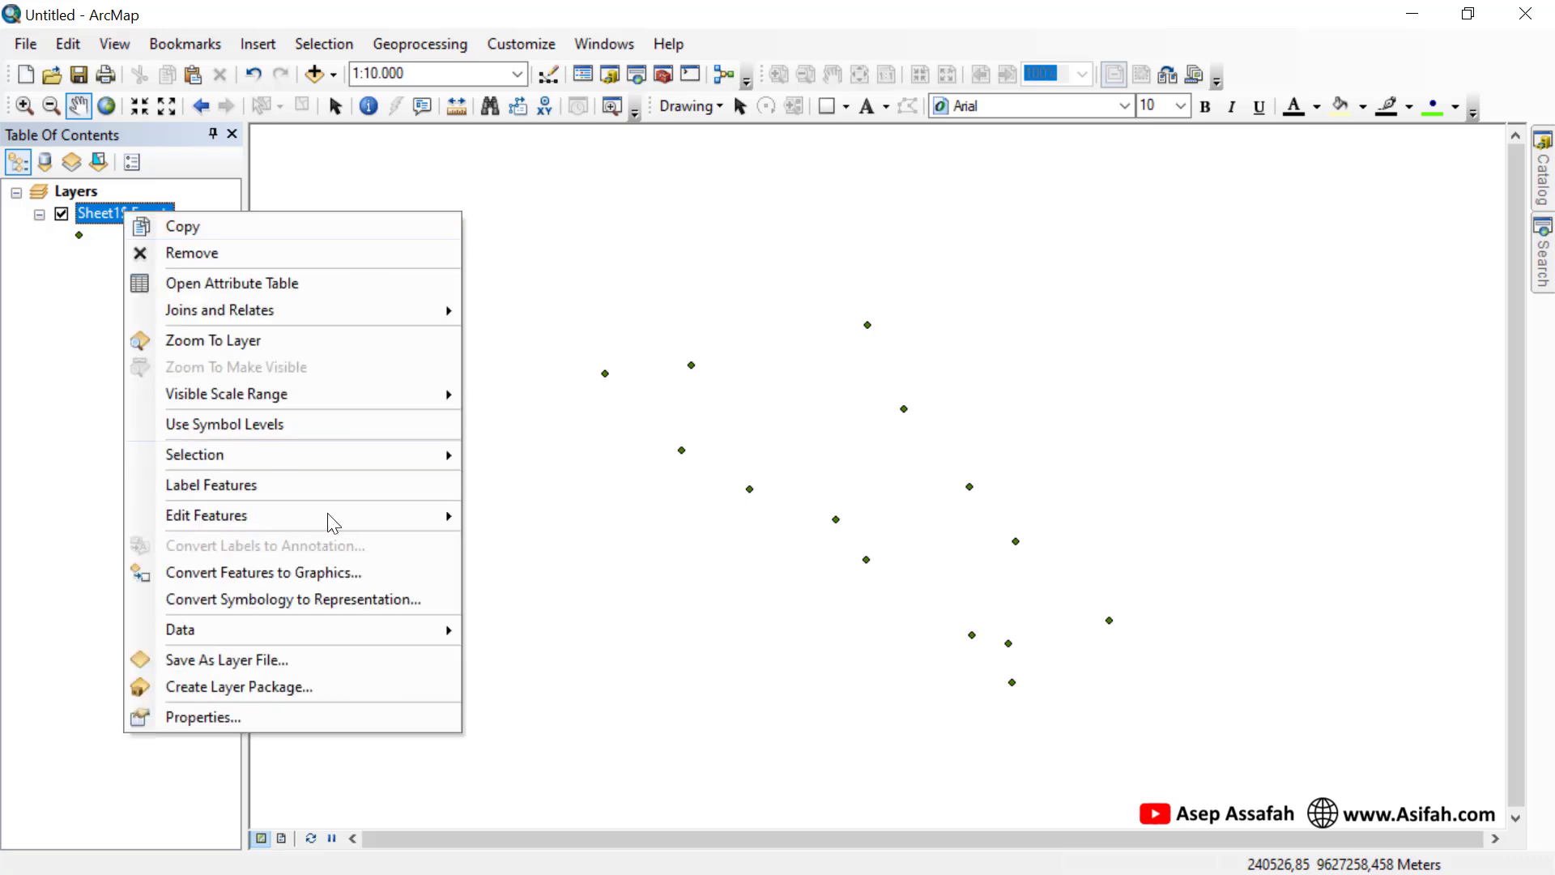
{"action": "mouse_move", "coordinate": [392, 629]}
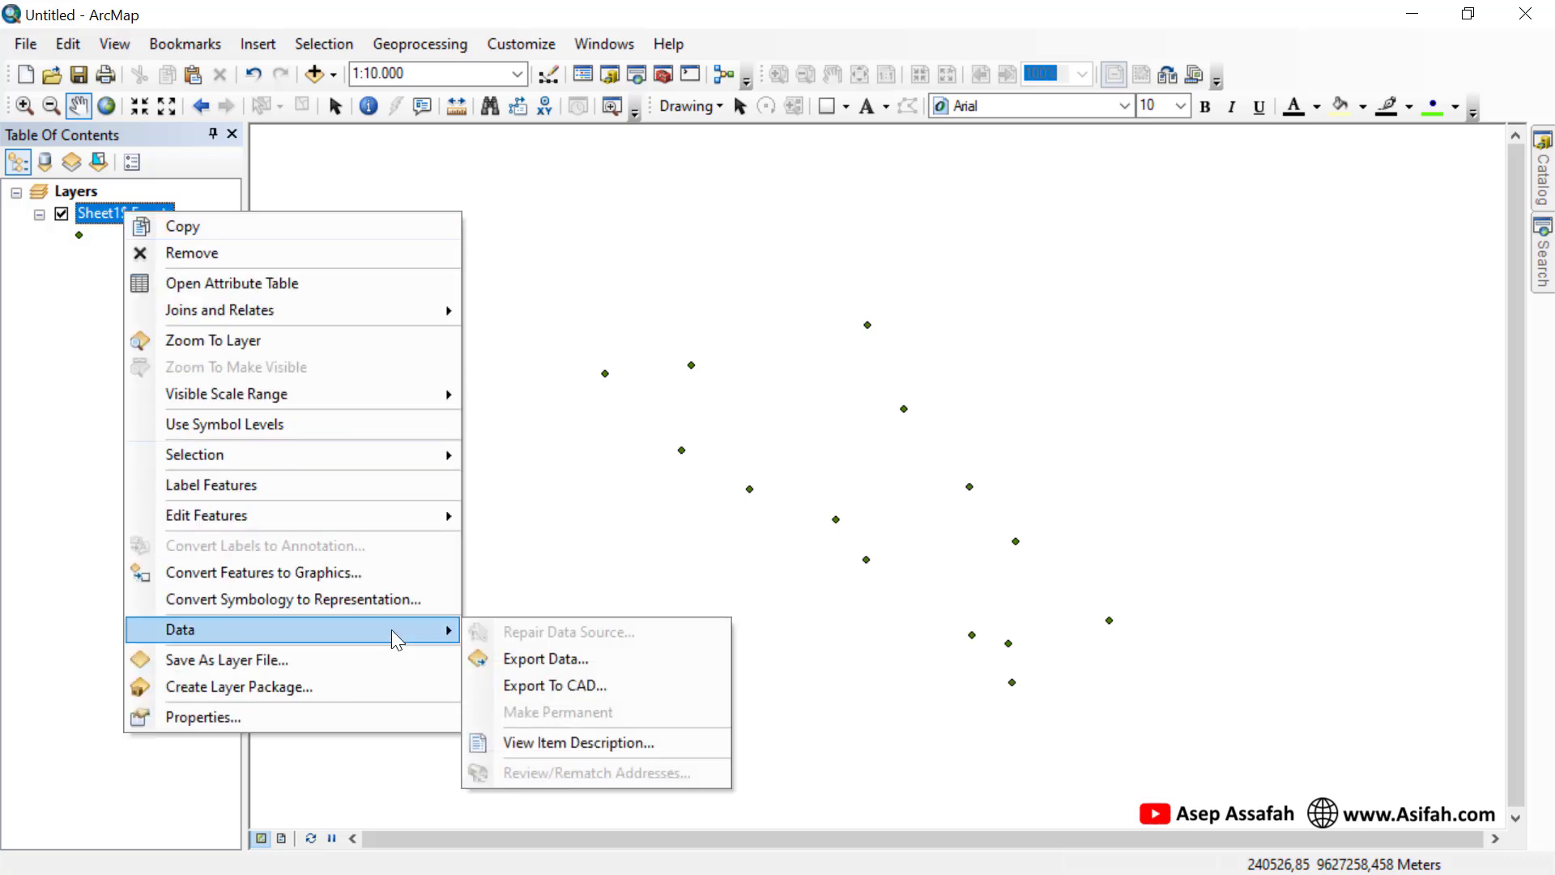
{"action": "left_click", "coordinate": [511, 660]}
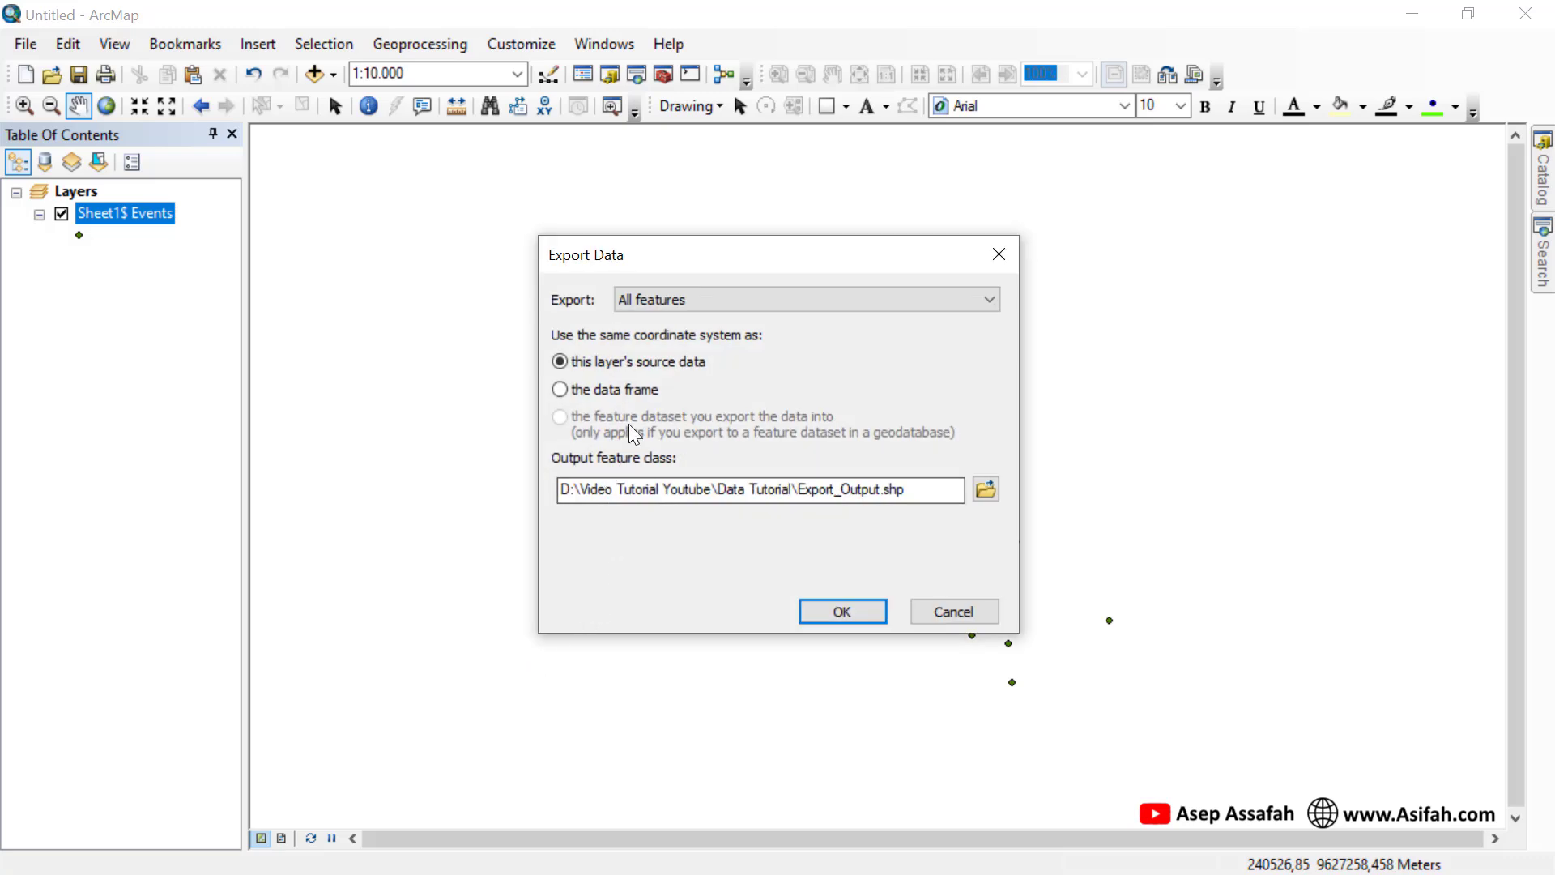
{"action": "left_click", "coordinate": [986, 488]}
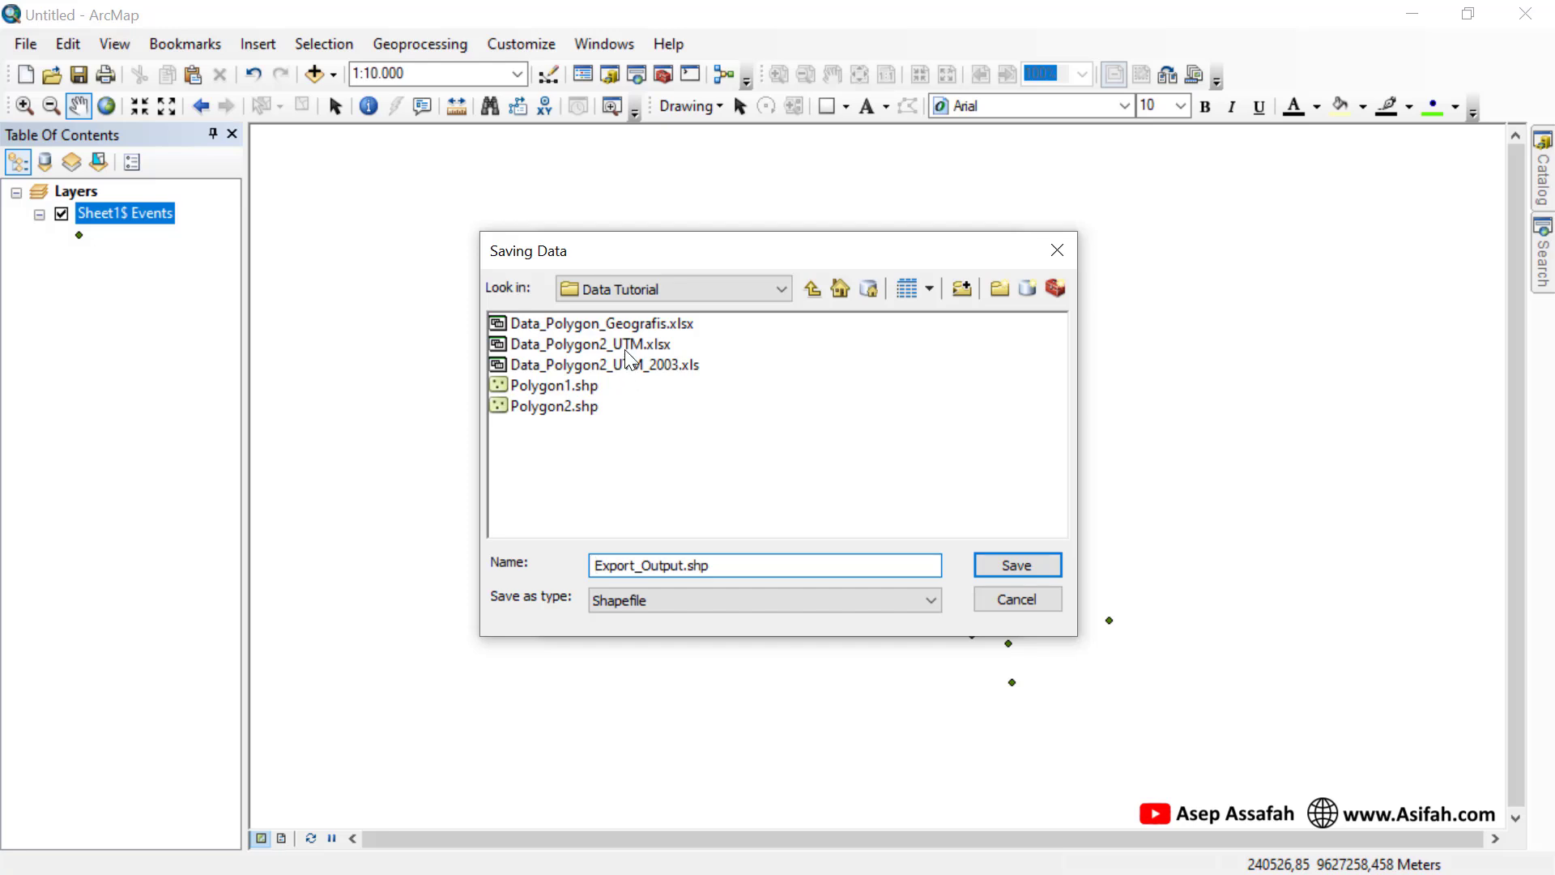
{"action": "left_click", "coordinate": [629, 347]}
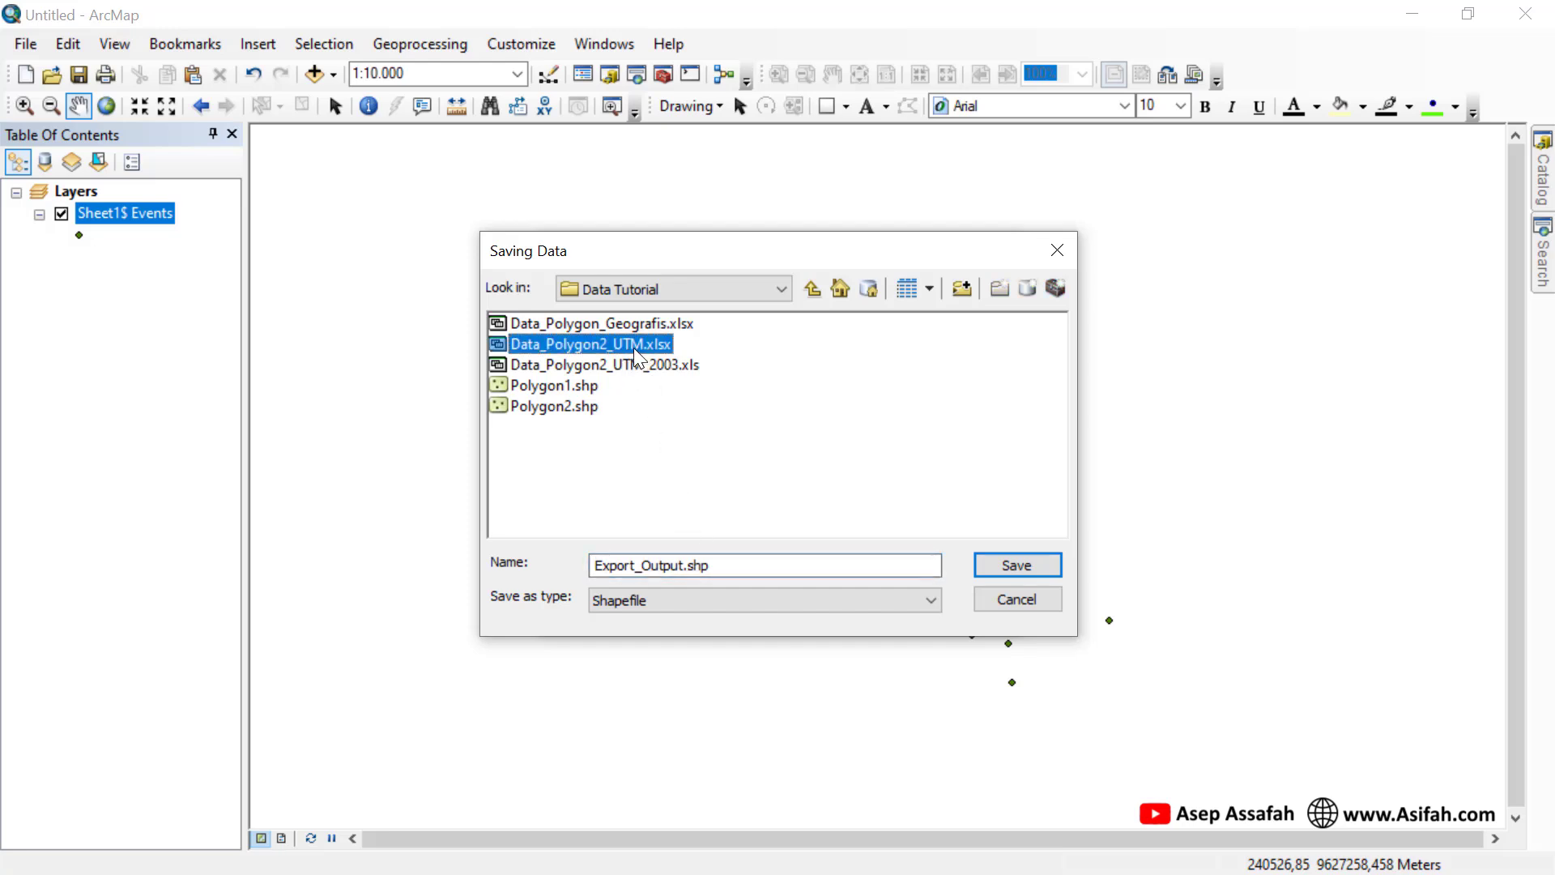
{"action": "left_click_drag", "start_coordinate": [740, 566], "coordinate": [576, 555]}
{"action": "type", "text": "Da"}
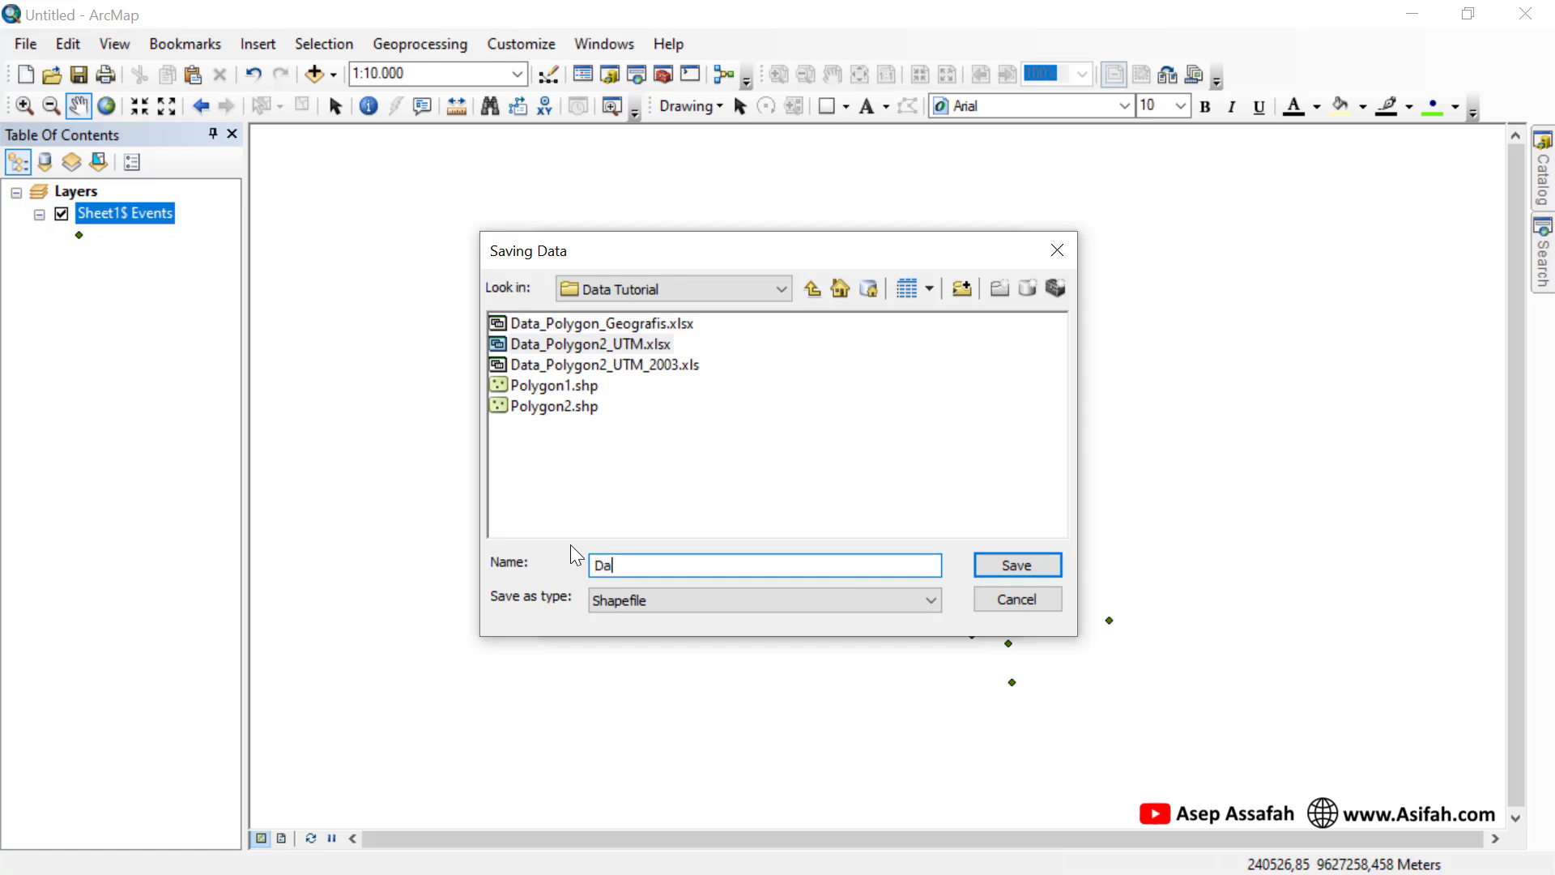
{"action": "type", "text": "ta_Polygon2_UTM"}
{"action": "left_click", "coordinate": [1006, 569]}
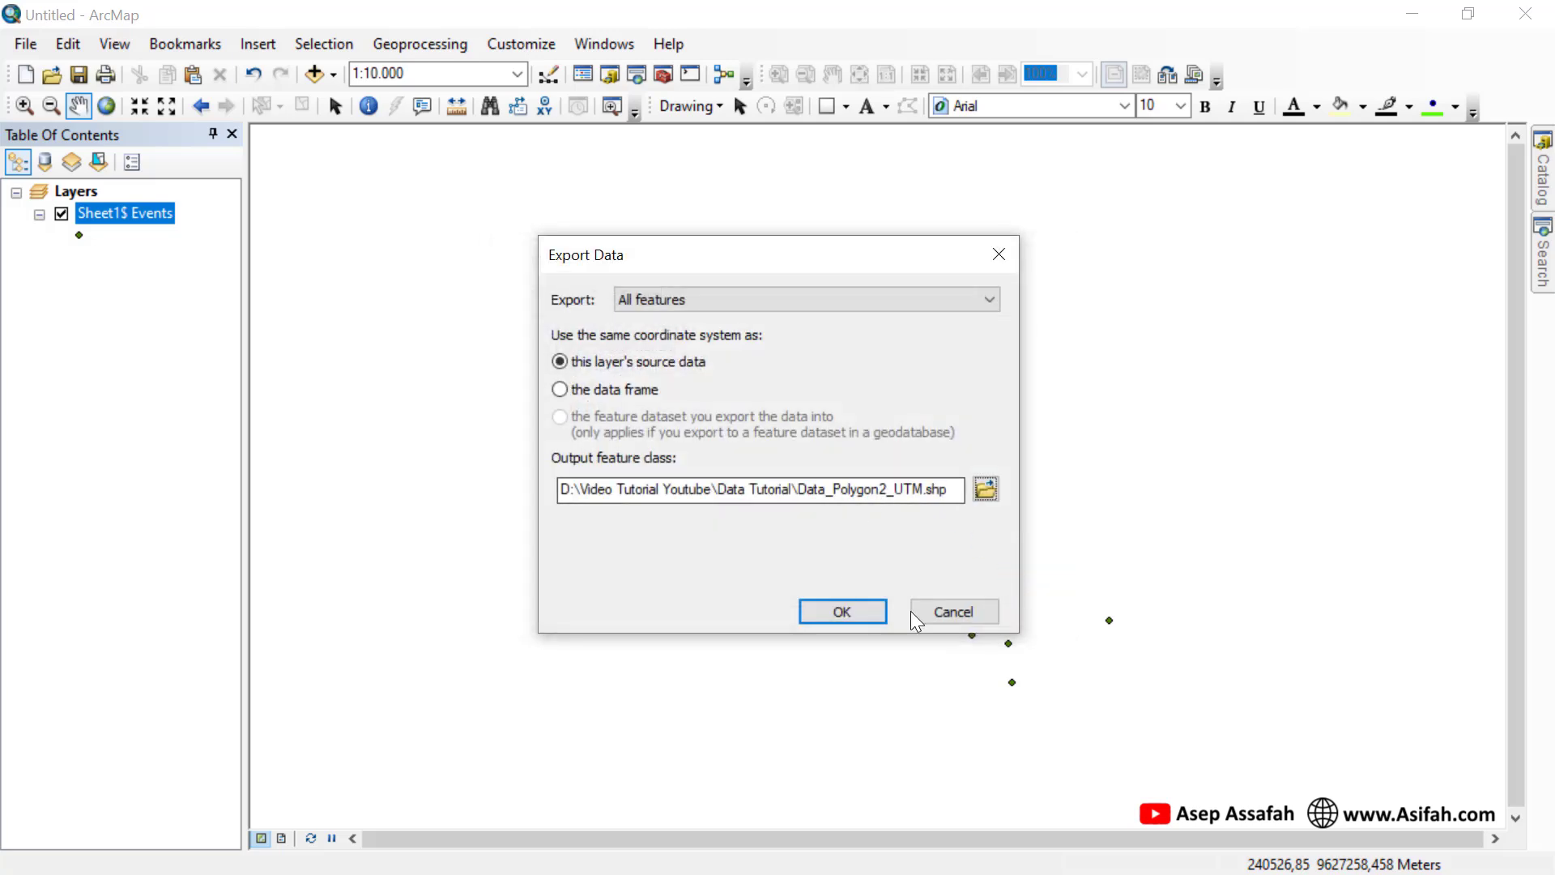
{"action": "left_click", "coordinate": [843, 613]}
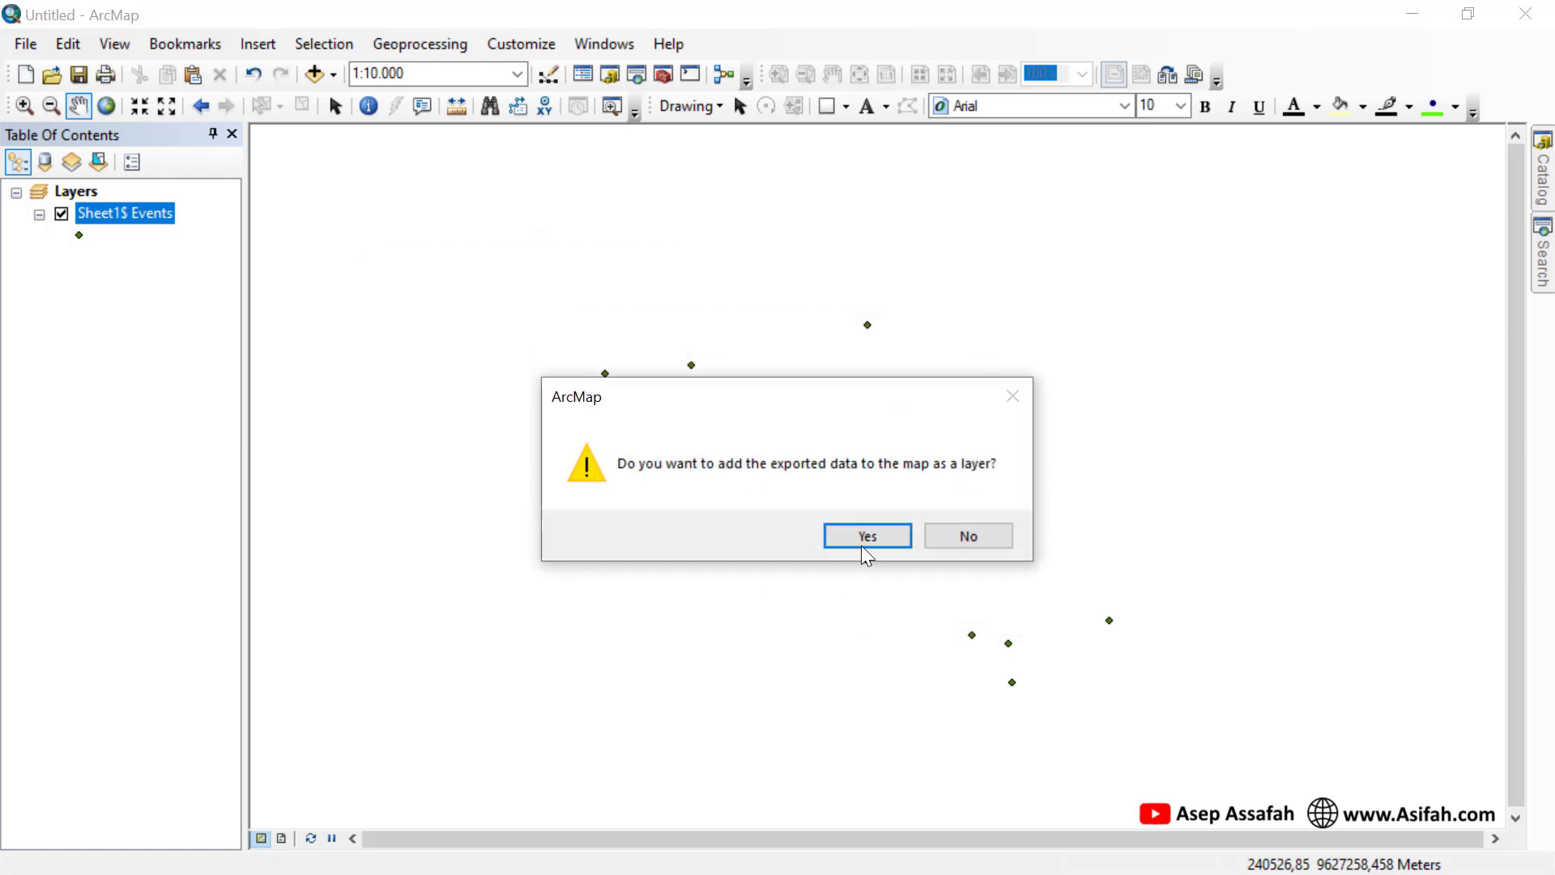
- Add the exported Data_Polygon2_UTM shapefile to the map as a layer and remove the Sheet1$ Events layer
{"action": "left_click", "coordinate": [867, 538]}
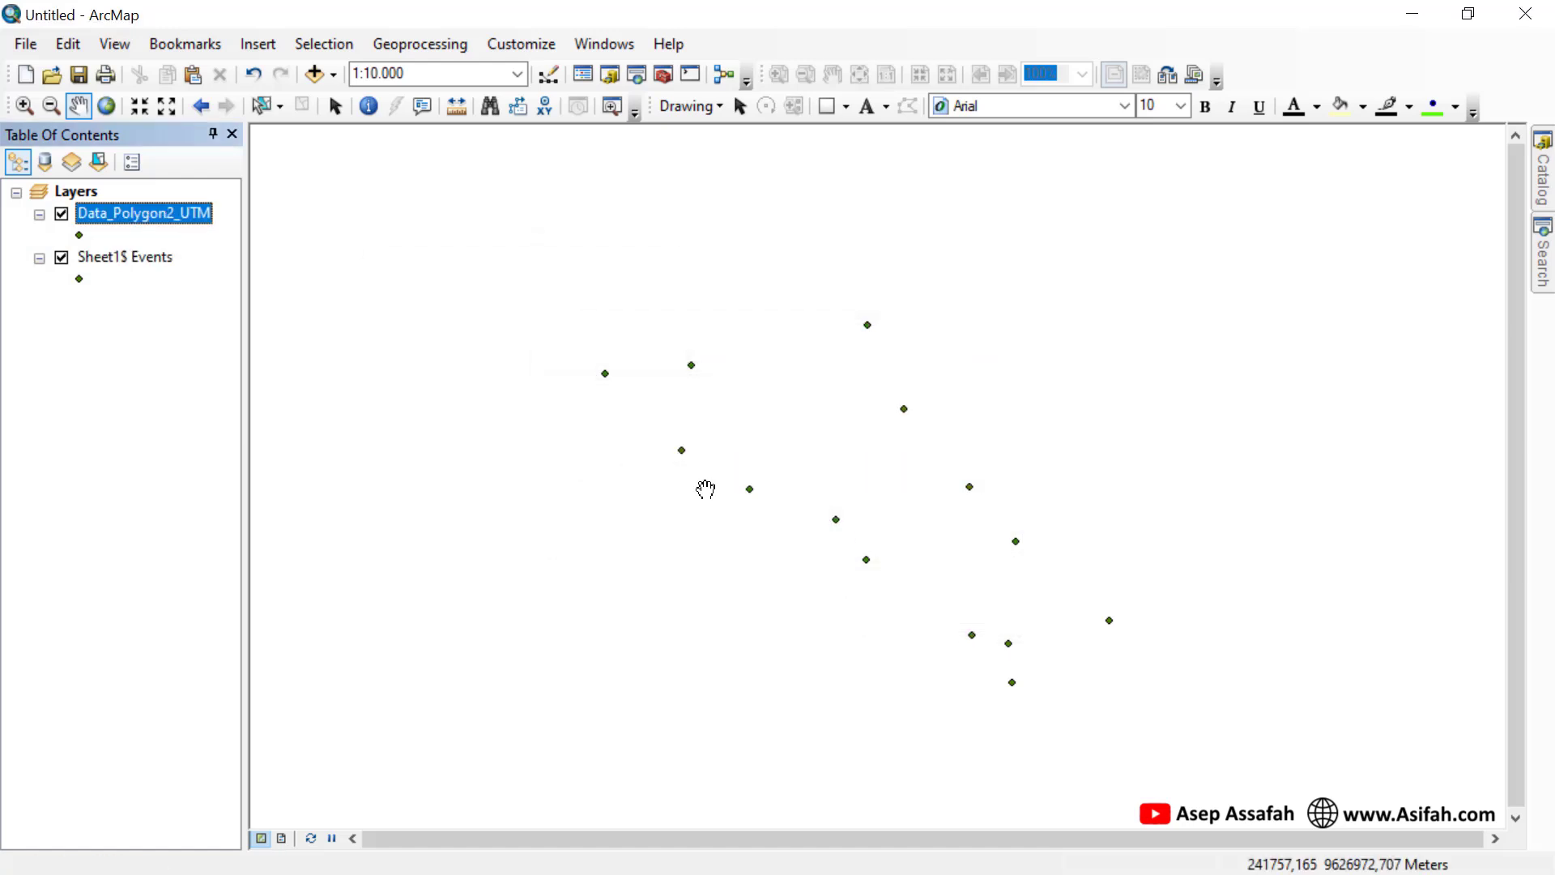
{"action": "left_click", "coordinate": [81, 260]}
{"action": "right_click", "coordinate": [83, 269]}
{"action": "left_click", "coordinate": [119, 298]}
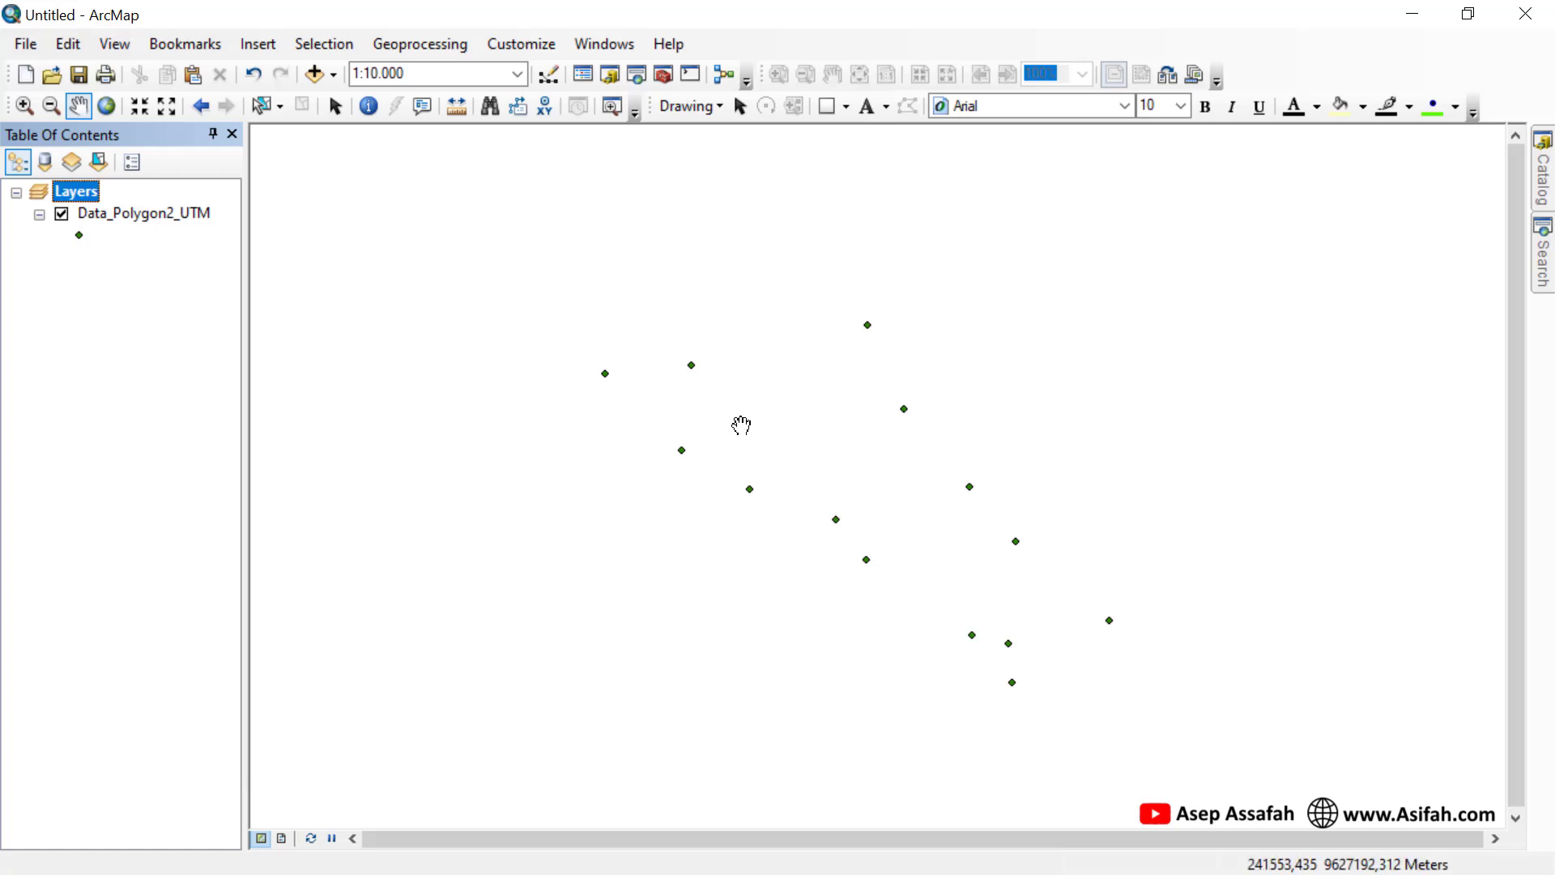
- Examine the records in the Data_Polygon2_UTM layer's attribute table, and close the table
{"action": "left_click", "coordinate": [145, 215]}
{"action": "right_click", "coordinate": [145, 215]}
{"action": "left_click", "coordinate": [191, 282]}
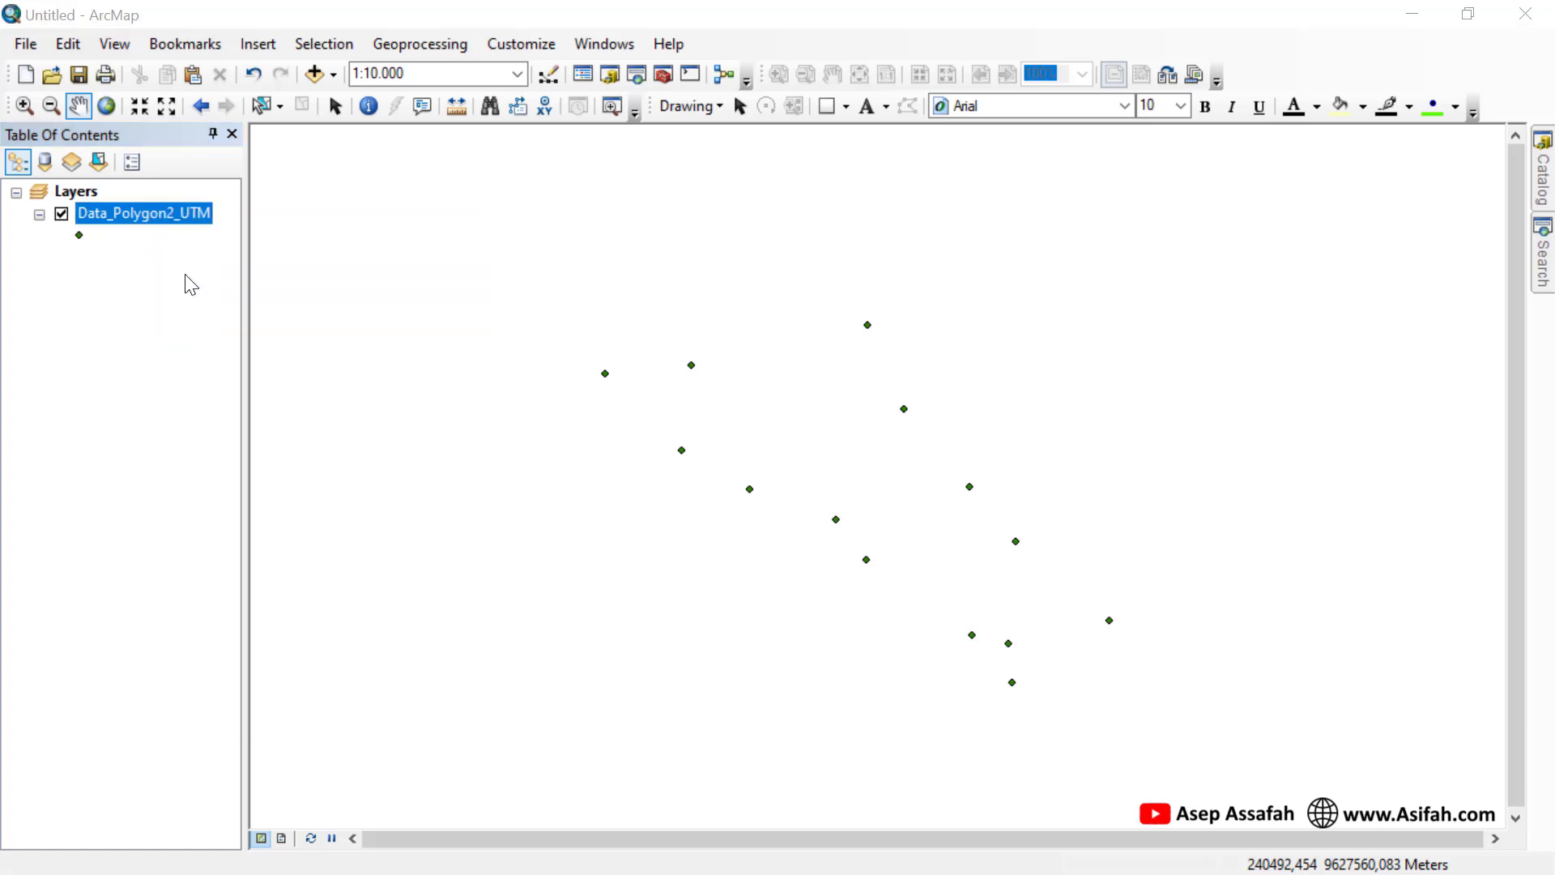
{"action": "scroll", "coordinate": [844, 464], "scroll_direction": "down", "scroll_amount": 1}
{"action": "scroll", "coordinate": [844, 463], "scroll_direction": "up", "scroll_amount": 1}
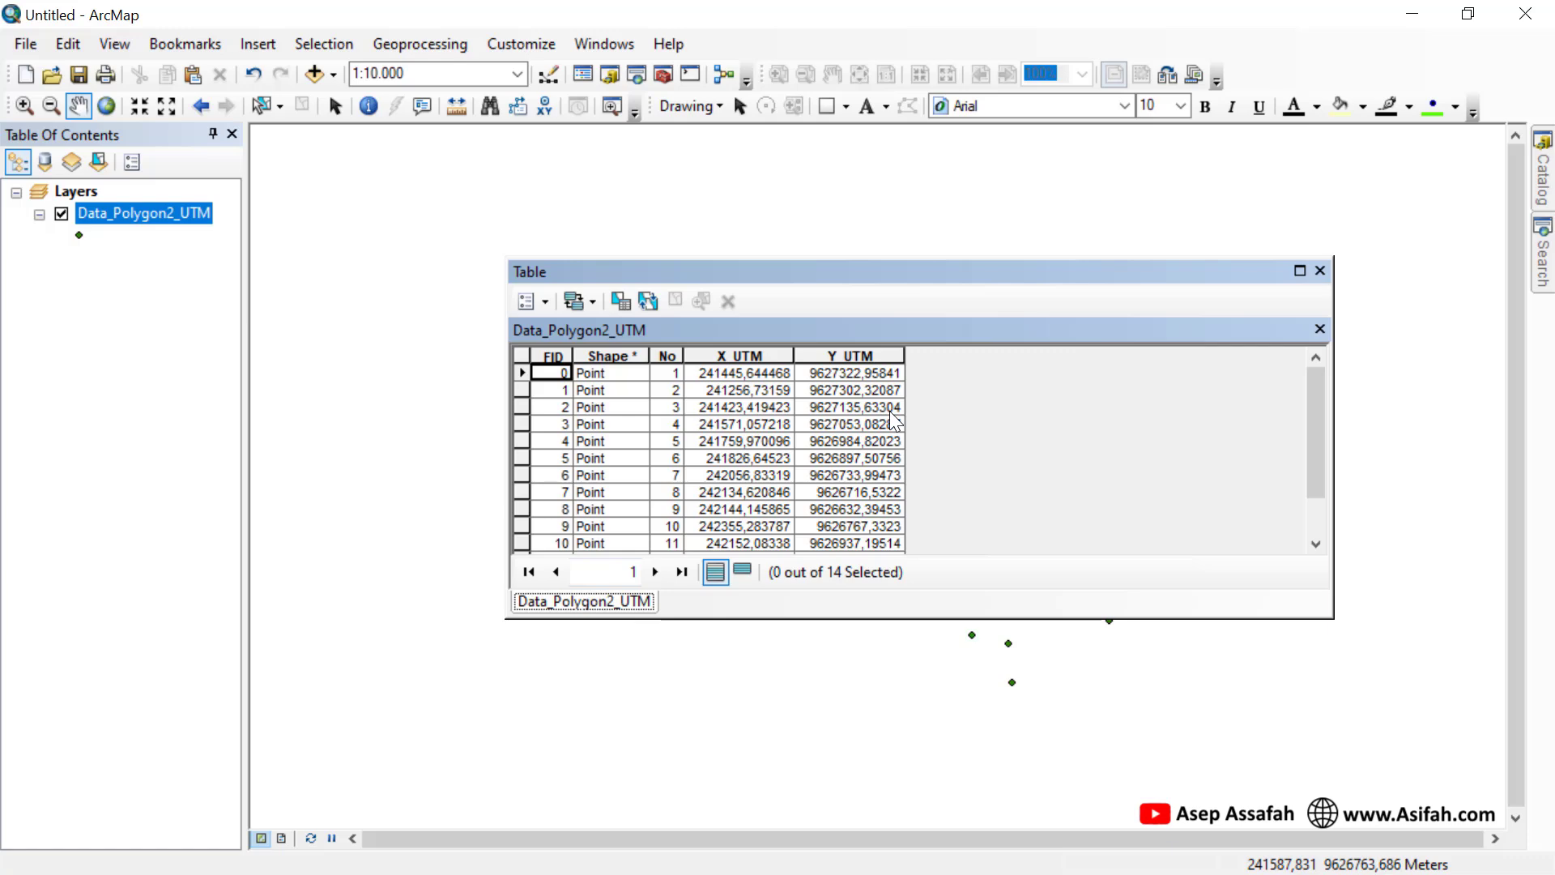
{"action": "left_click", "coordinate": [1316, 275]}
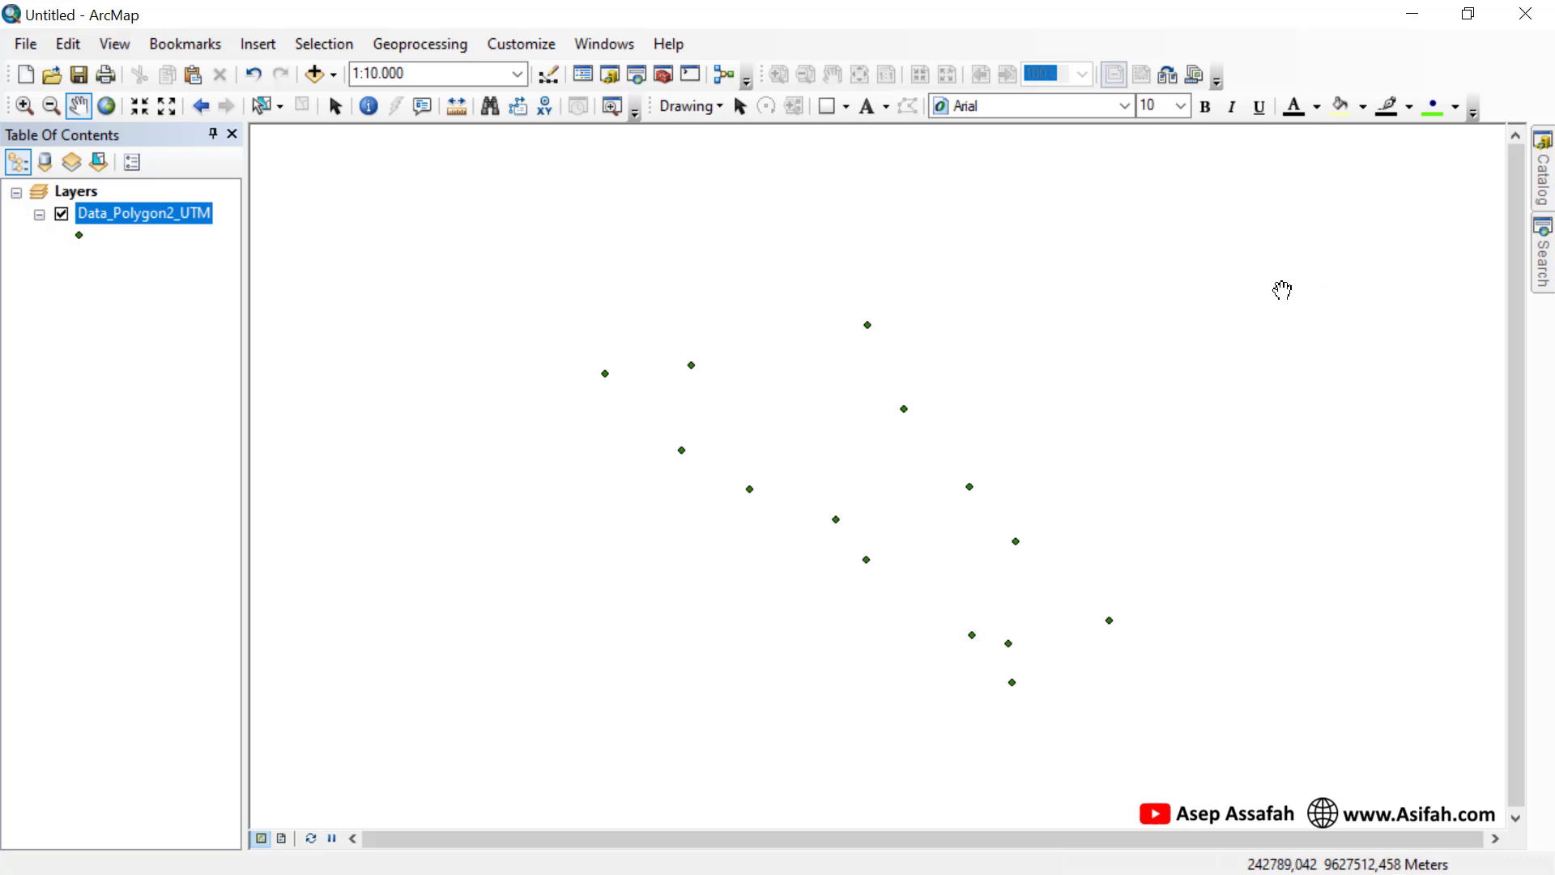
- Switch to File Explorer and open Data_Polygon_Geografis.xlsx from the Data Tutorial folder in Excel
{"action": "left_click", "coordinate": [1414, 27]}
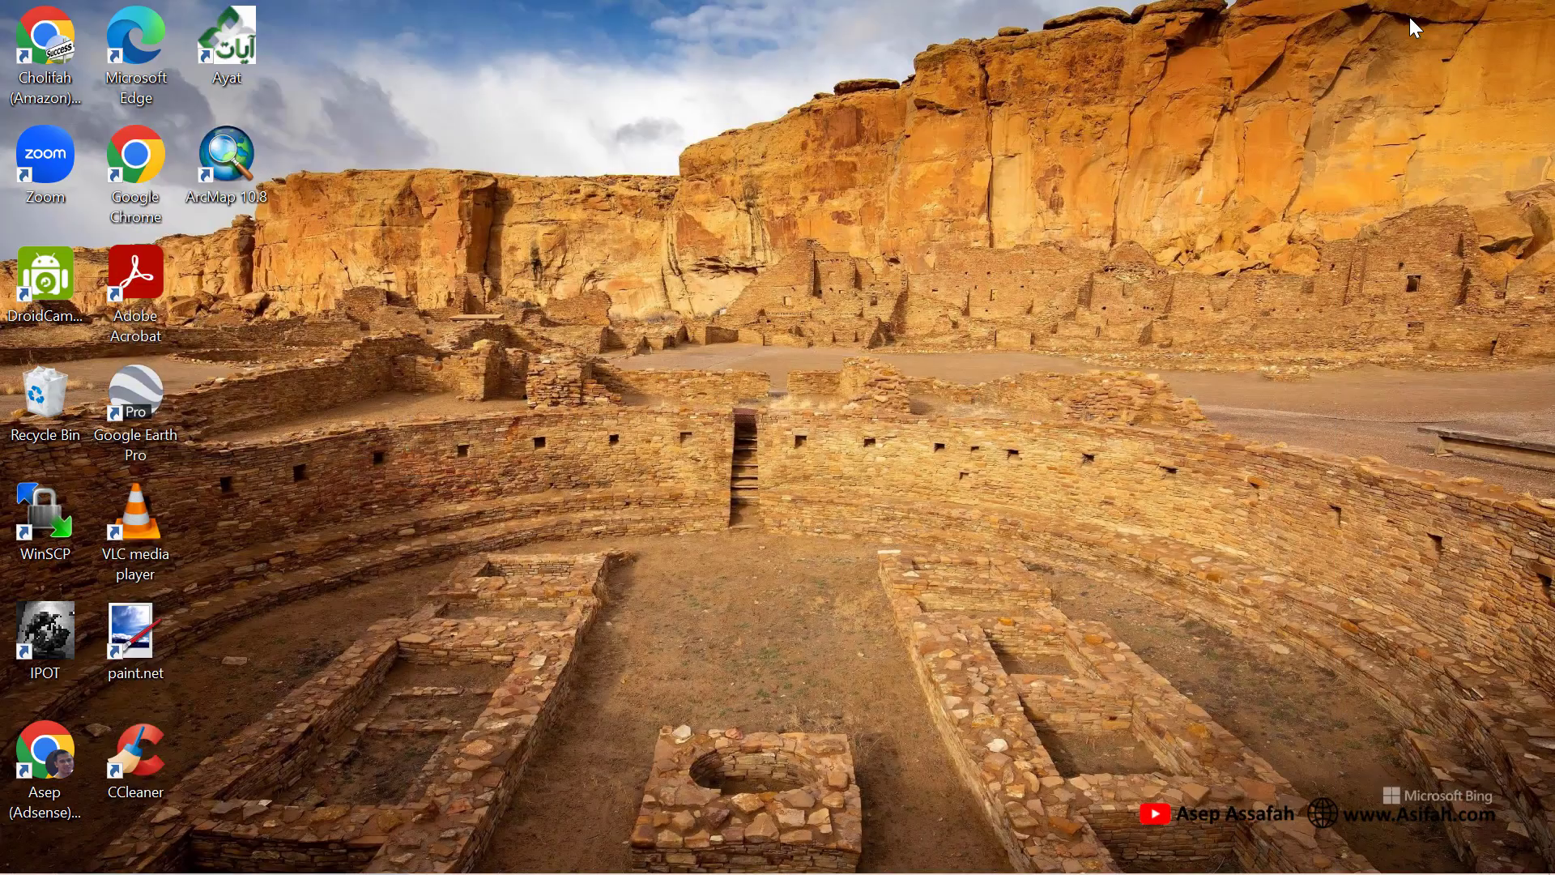
{"action": "left_click", "coordinate": [502, 857]}
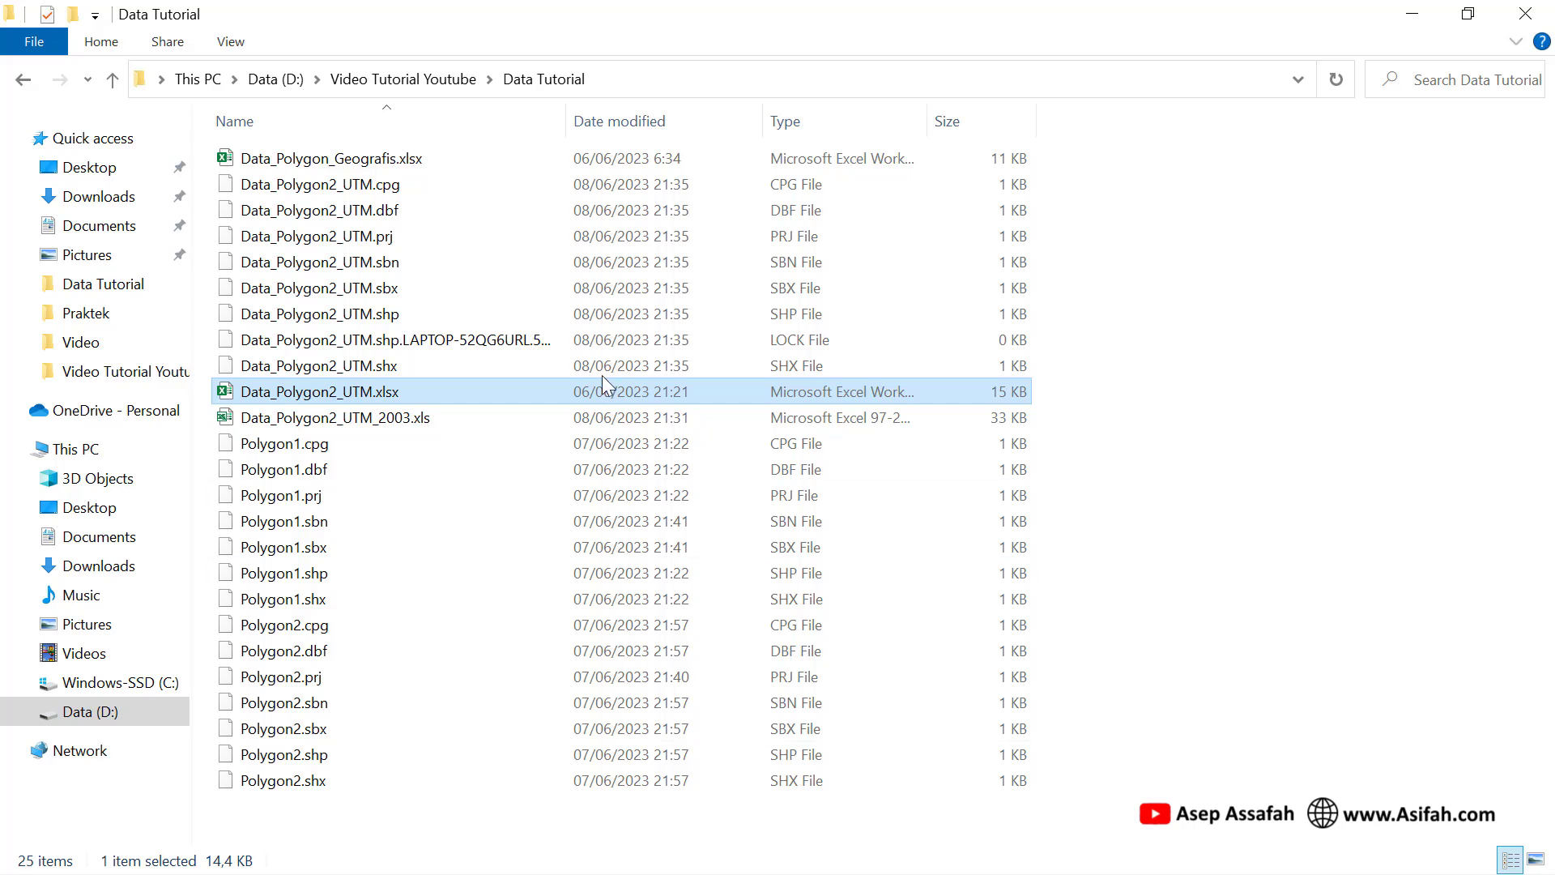
{"action": "left_click", "coordinate": [442, 162]}
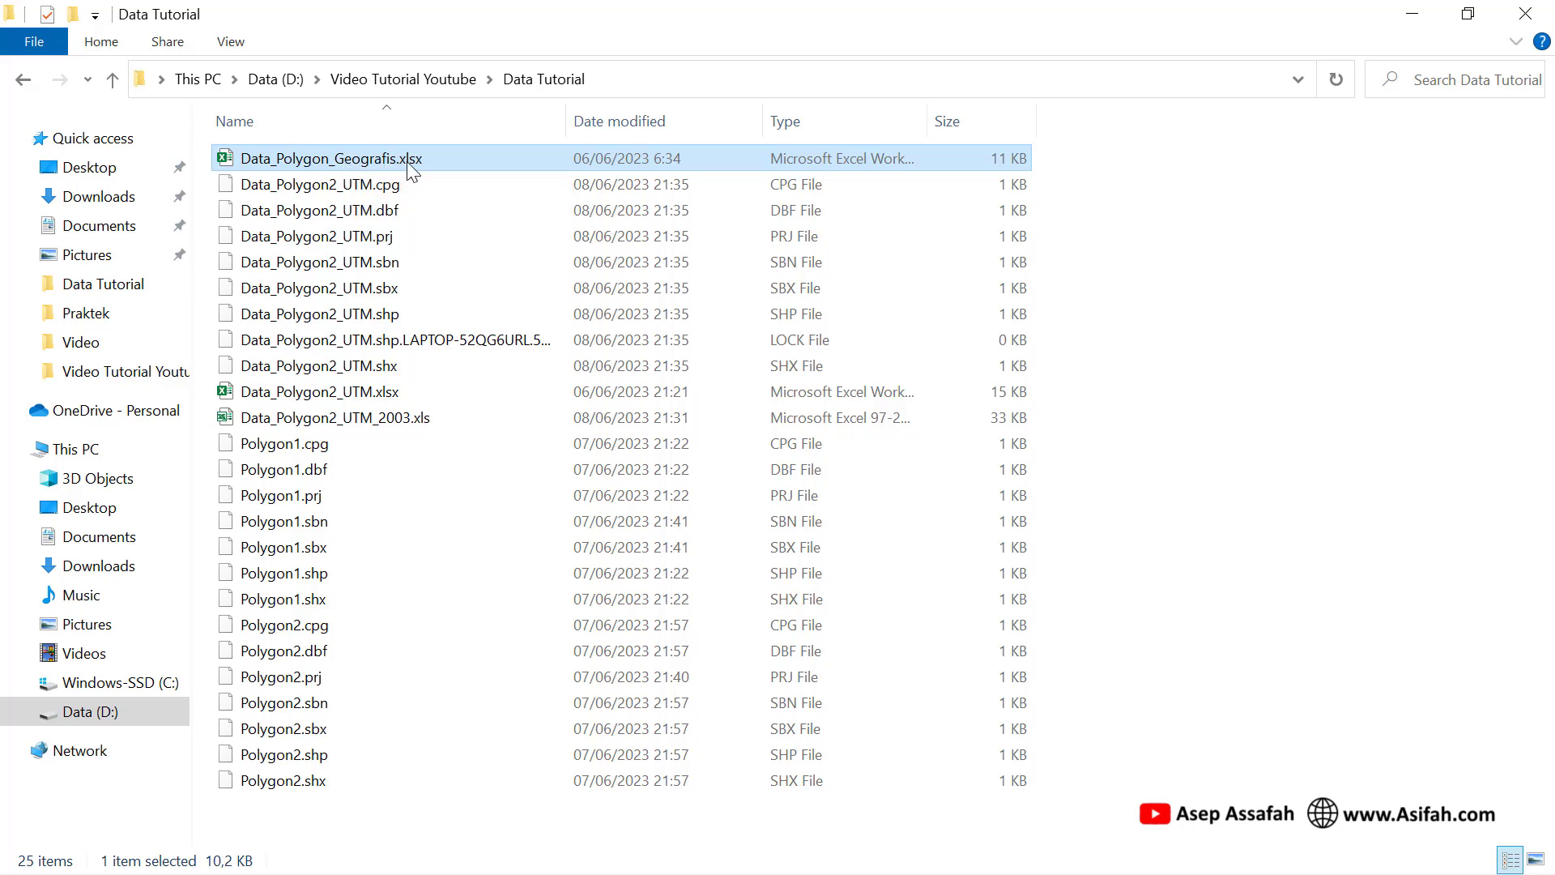
{"action": "double_click", "coordinate": [411, 170]}
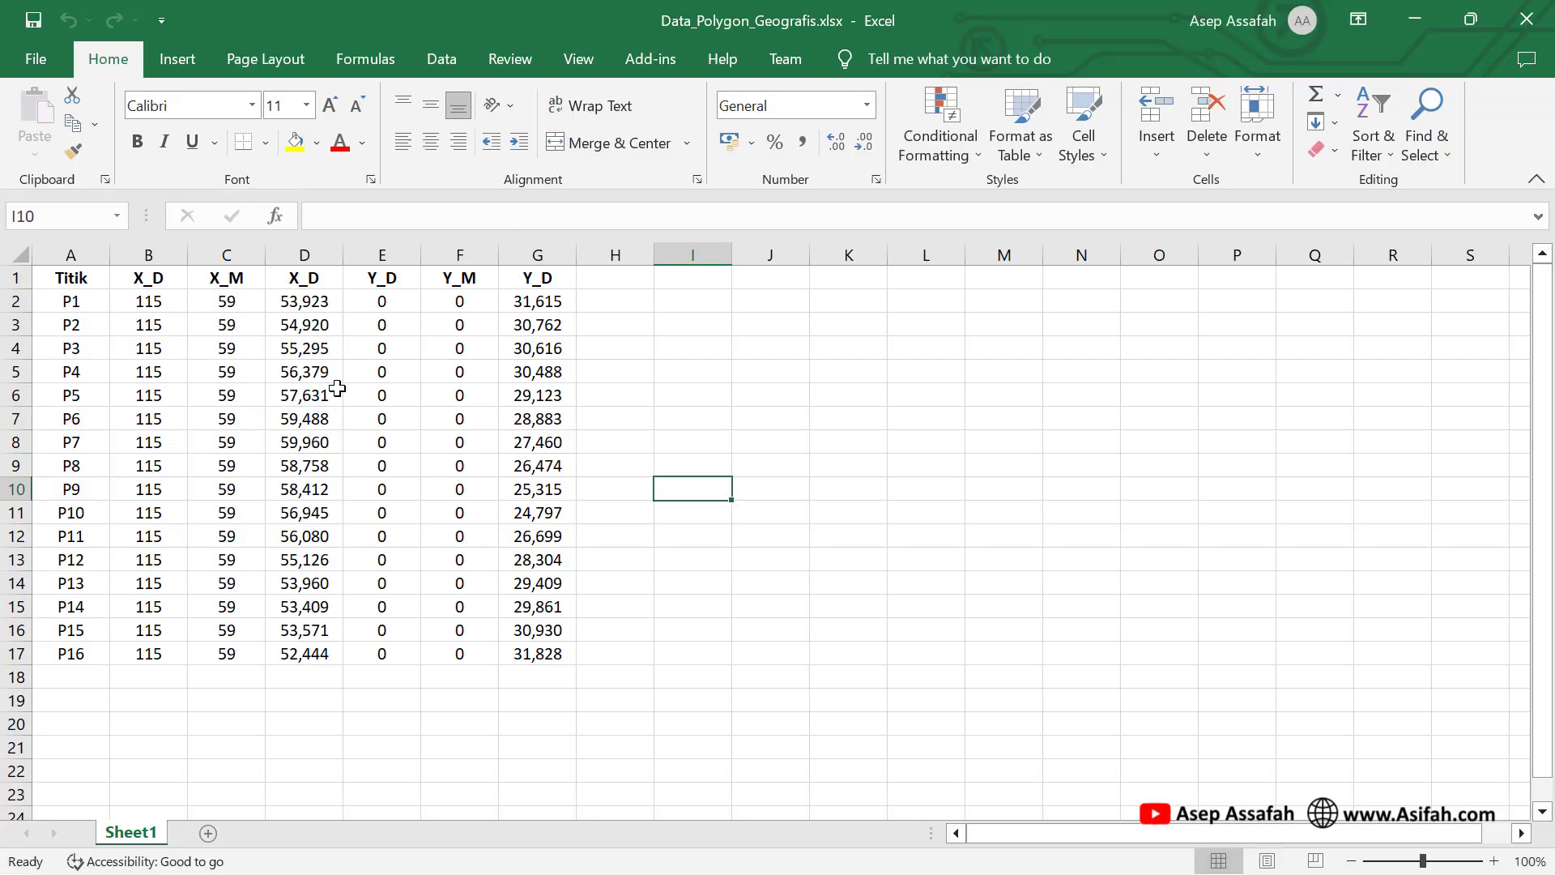
- Examine the degree, minute and second values of the X and Y coordinates in columns B to G
{"action": "left_click", "coordinate": [162, 304]}
{"action": "left_click", "coordinate": [229, 306]}
{"action": "left_click", "coordinate": [318, 320]}
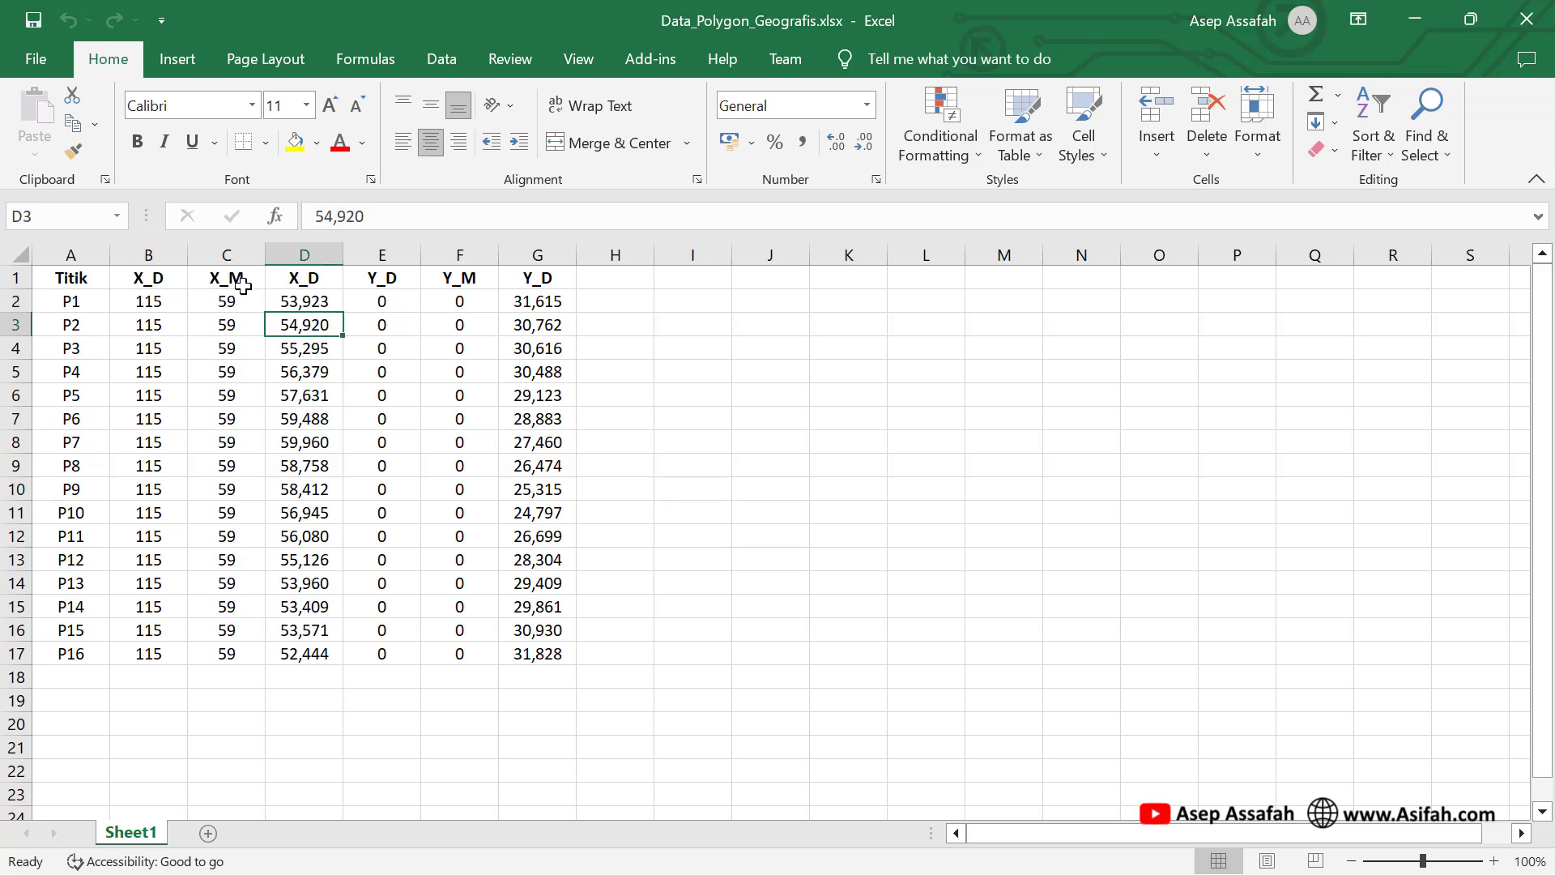
{"action": "left_click", "coordinate": [394, 305]}
{"action": "left_click", "coordinate": [454, 306]}
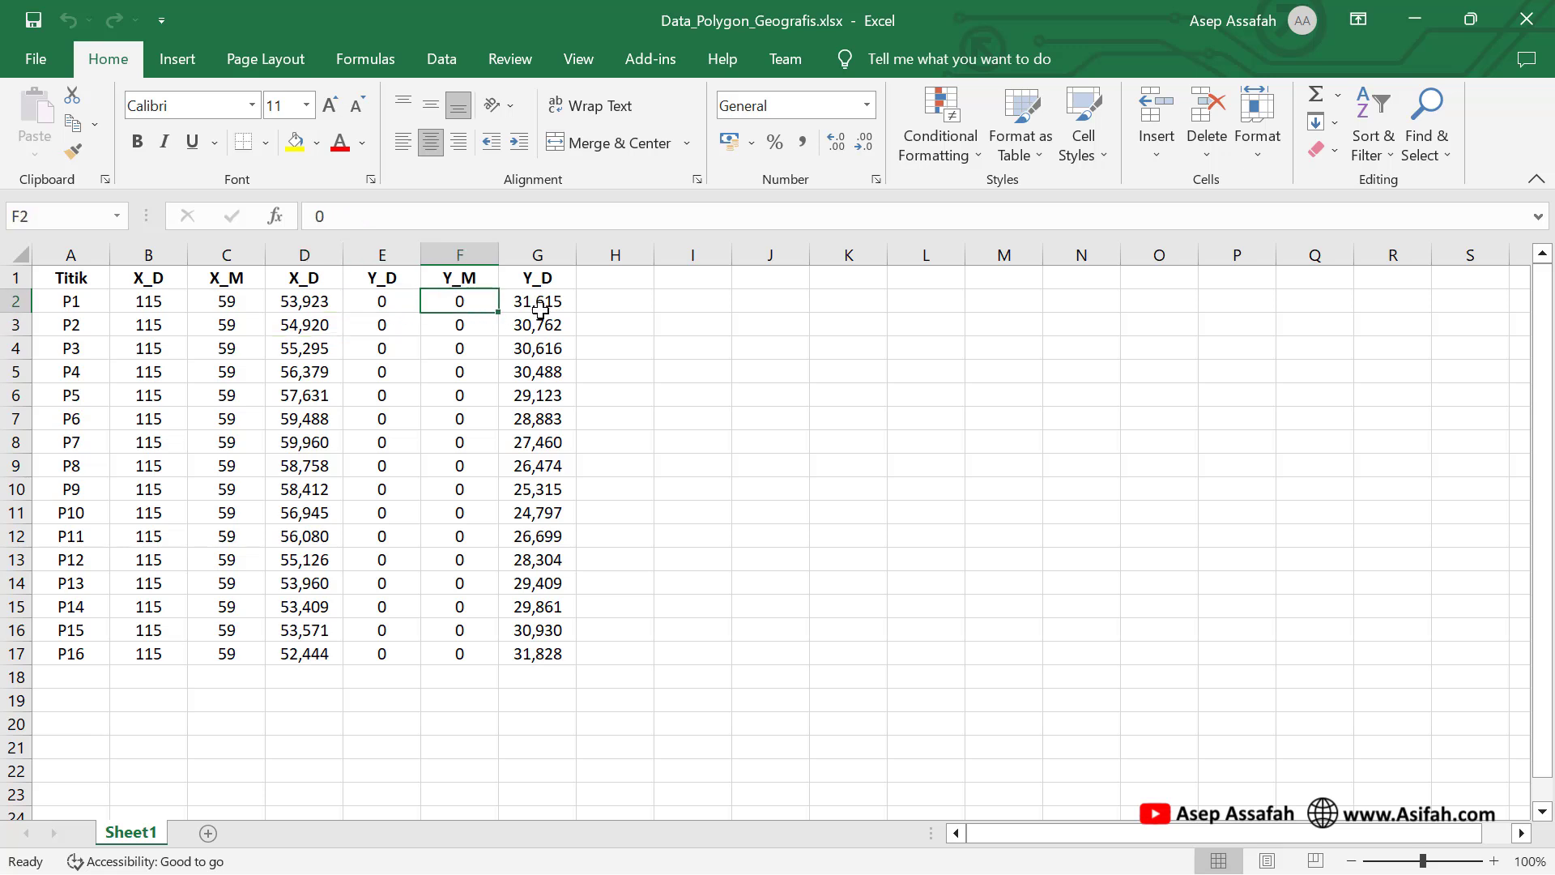
{"action": "left_click", "coordinate": [551, 303]}
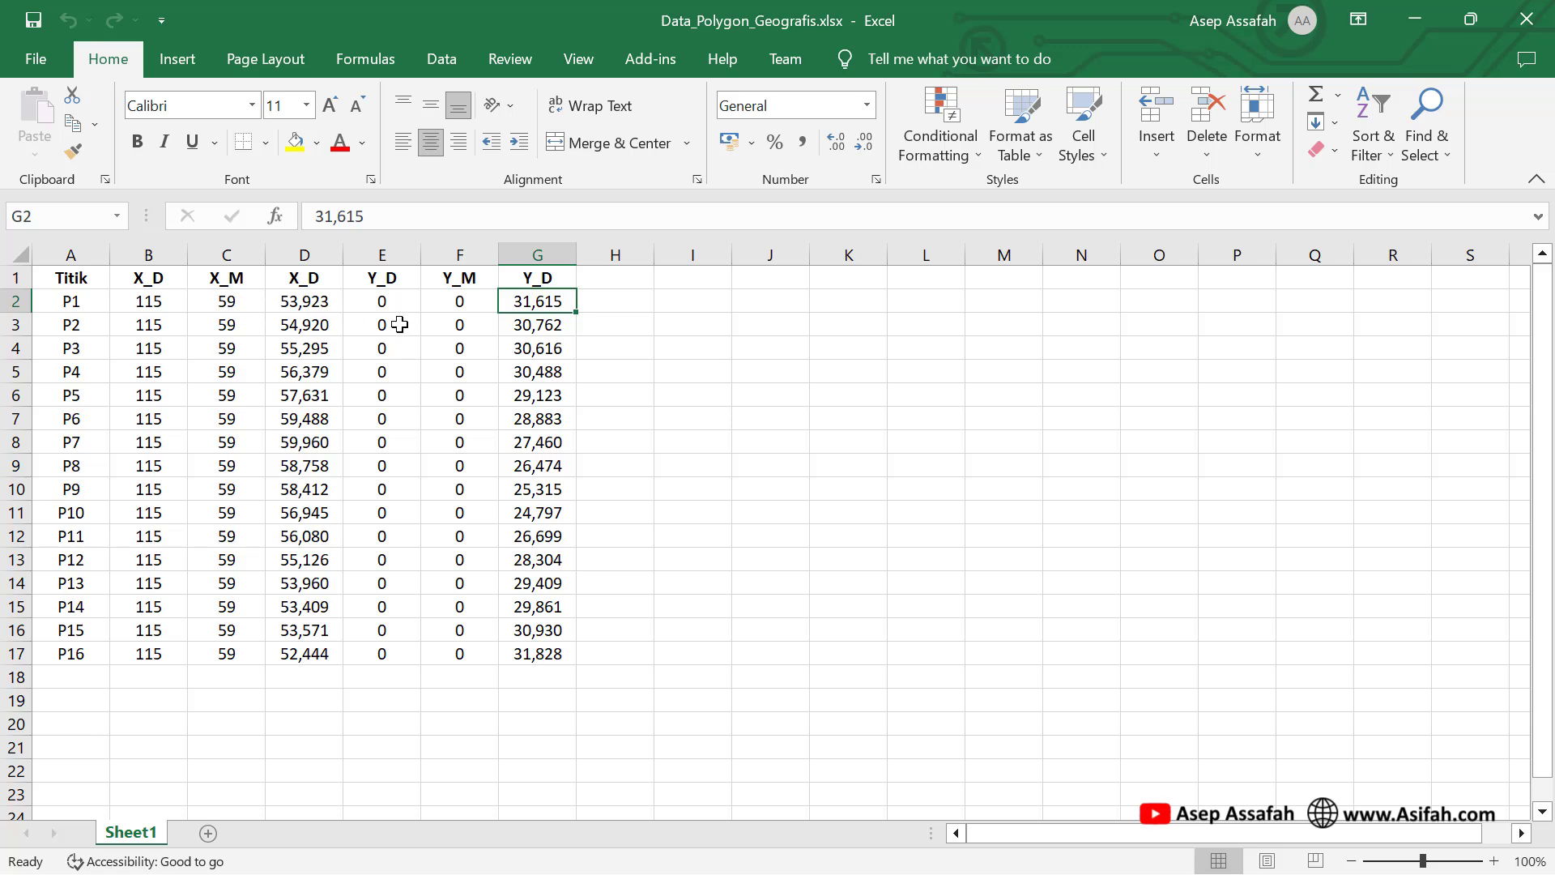
- Add the headers X_Desimal in H1 and Y_Desimal in I1, and widen column H
{"action": "left_click", "coordinate": [647, 279]}
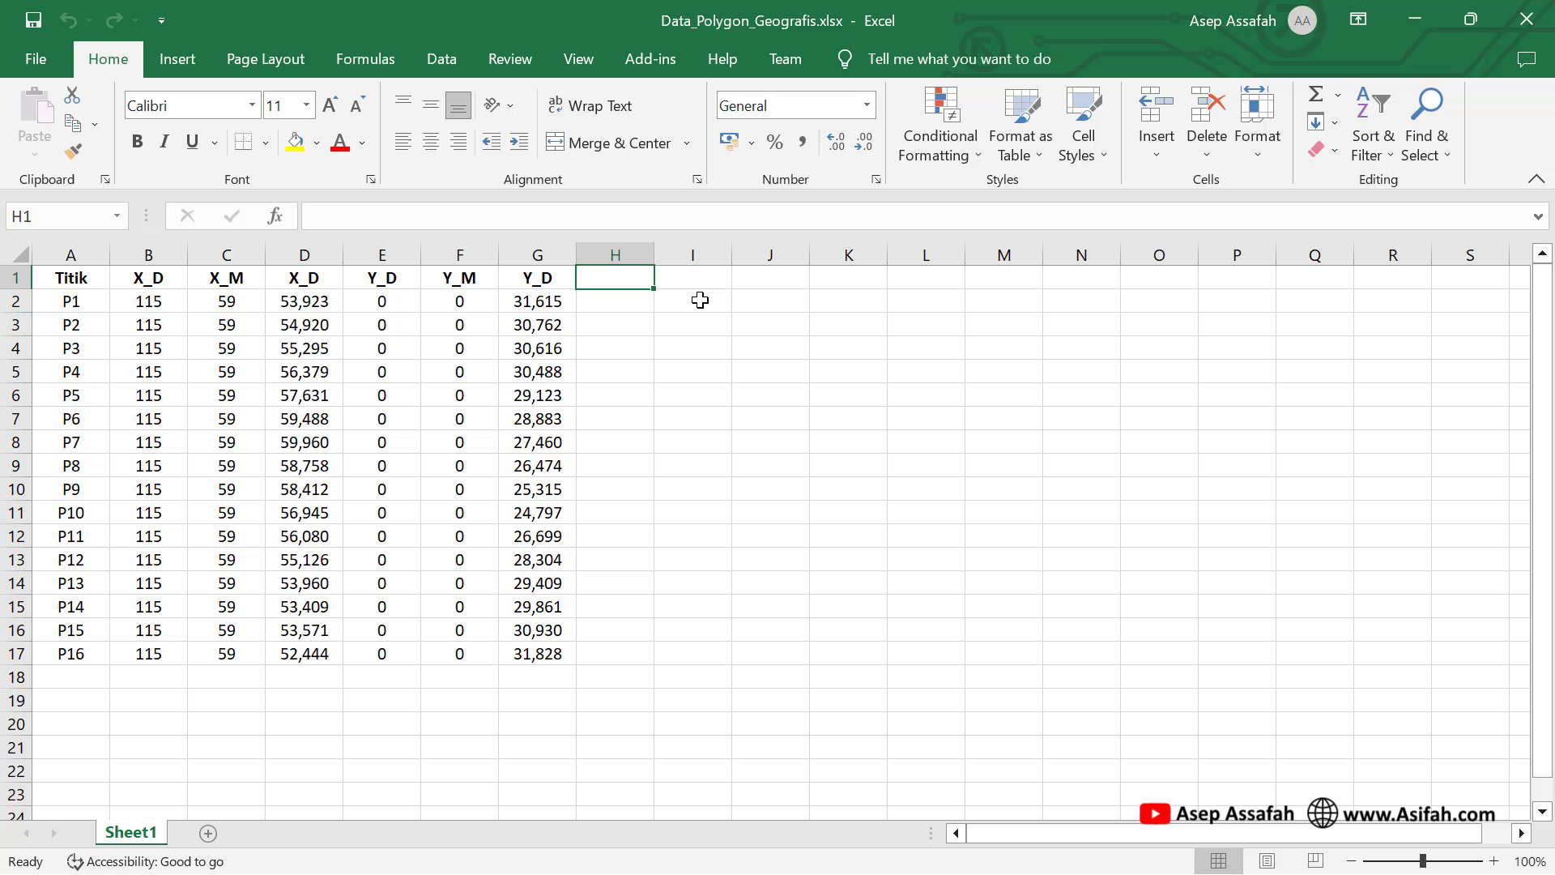
{"action": "type", "text": "X_"}
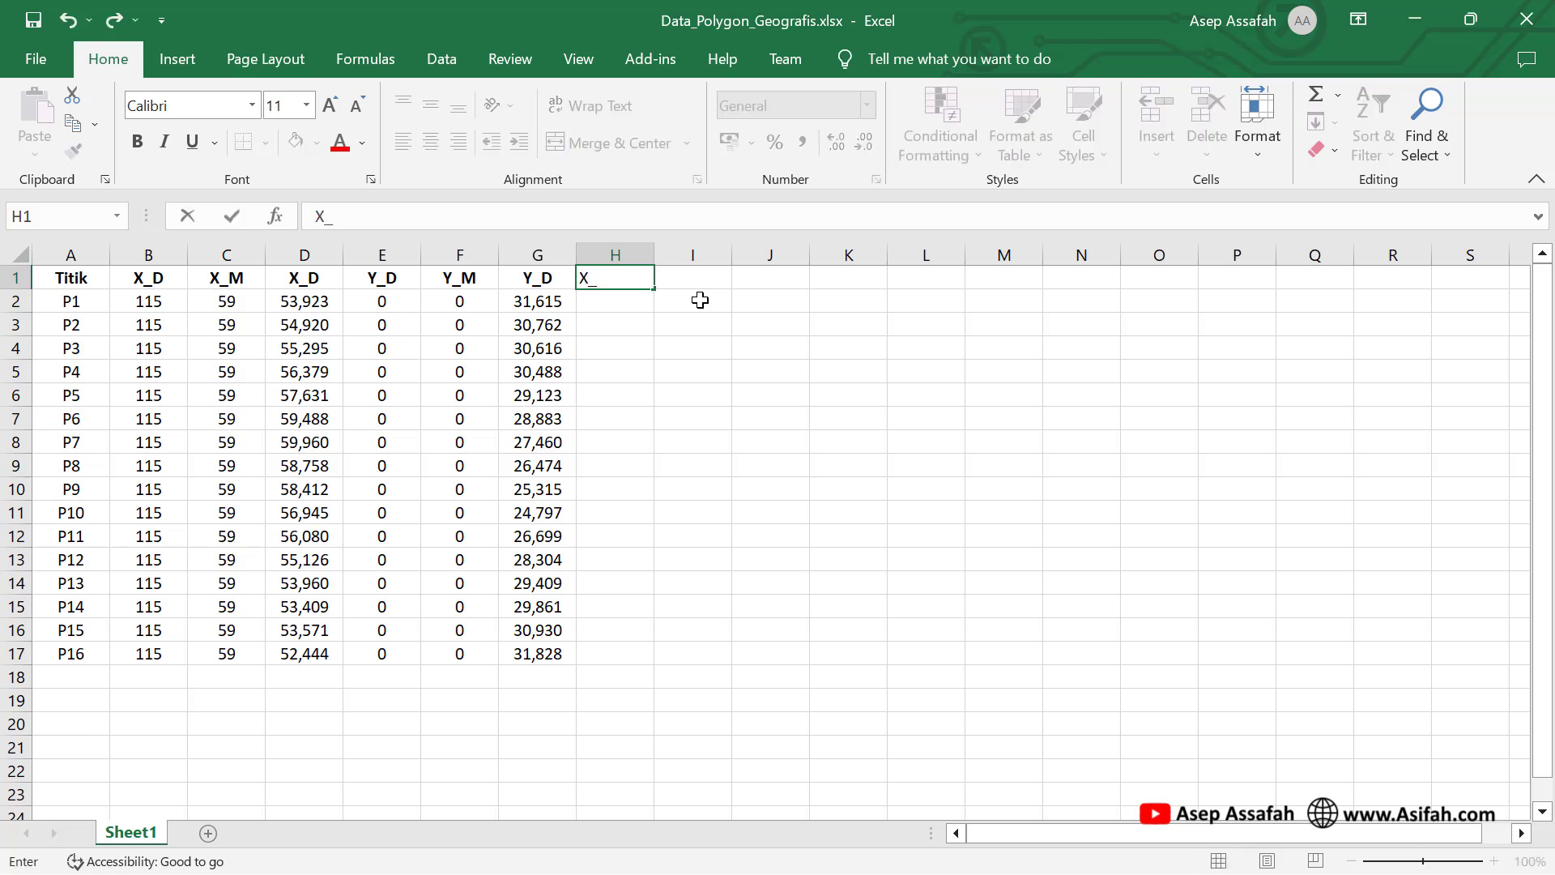
{"action": "type", "text": "Desimal"}
{"action": "key", "text": "Return"}
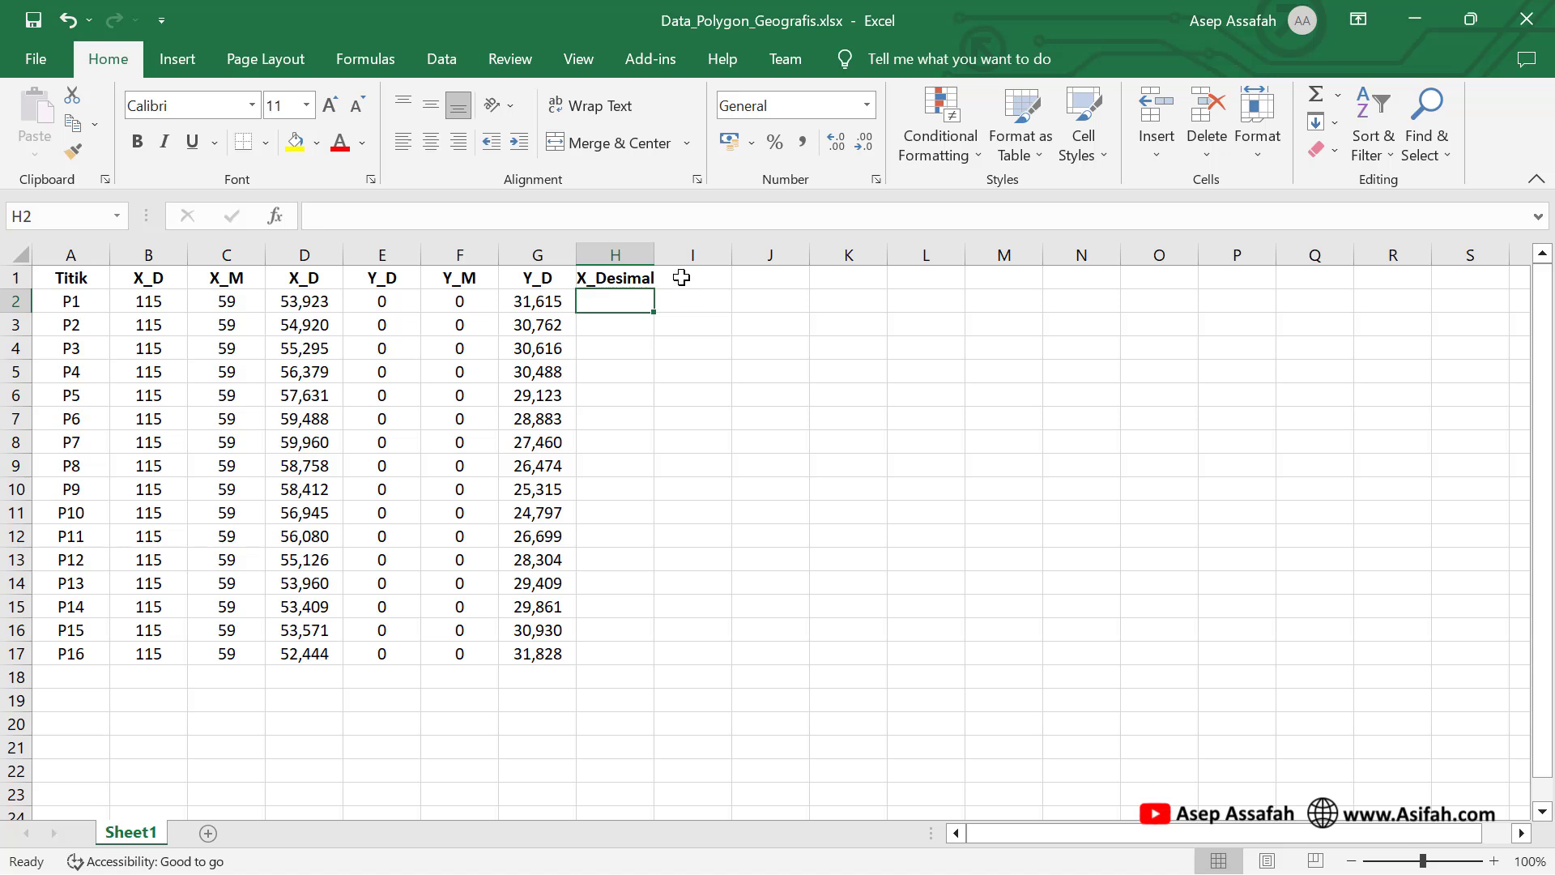
{"action": "double_click", "coordinate": [654, 255]}
{"action": "left_click", "coordinate": [718, 278]}
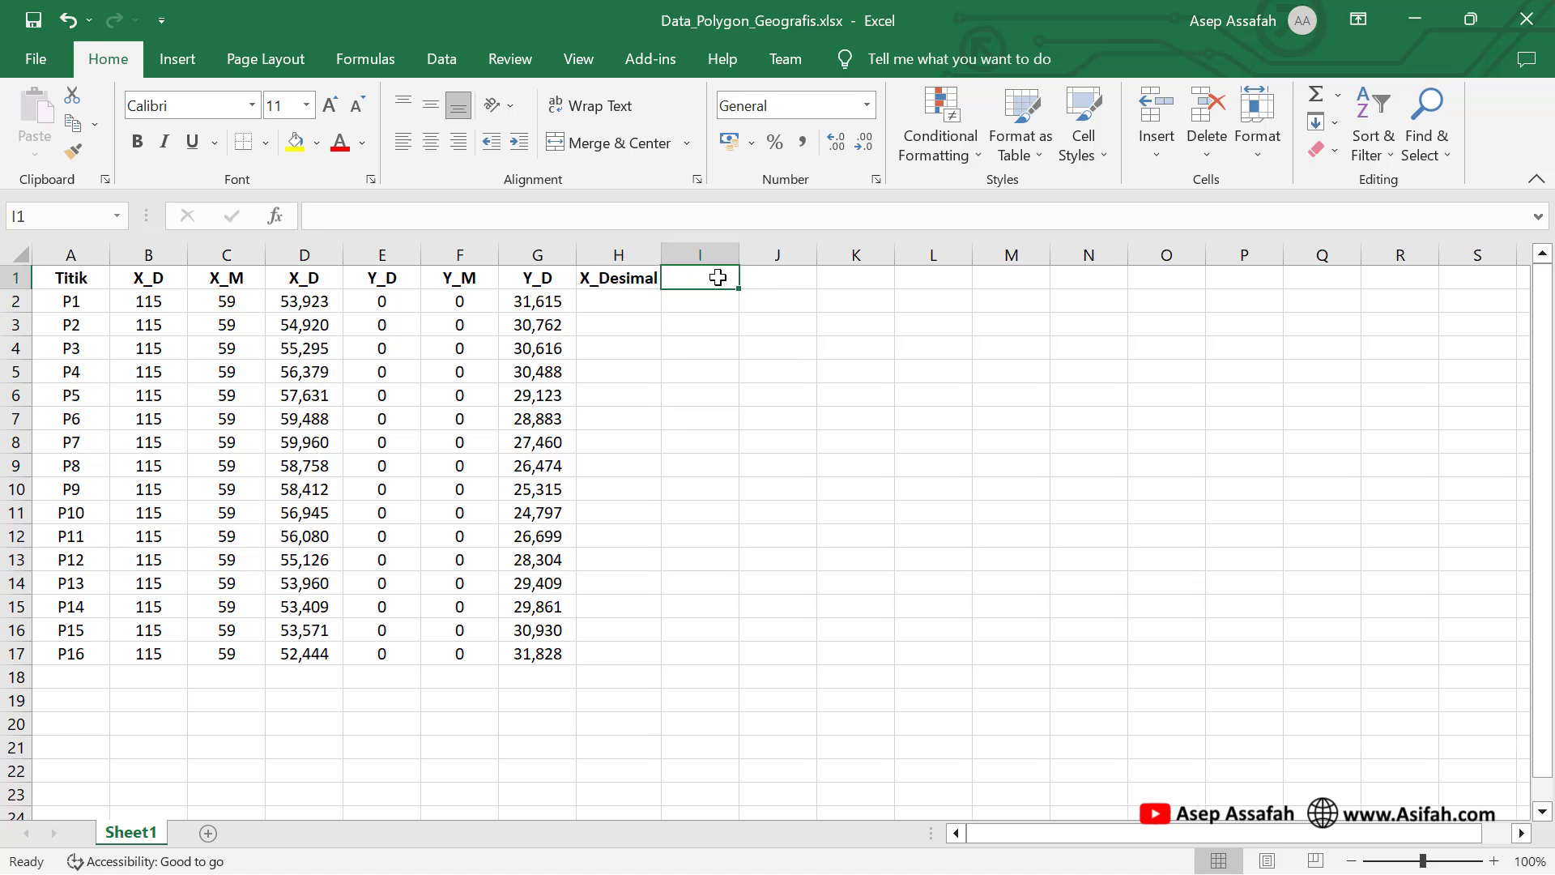
{"action": "type", "text": "Y_"}
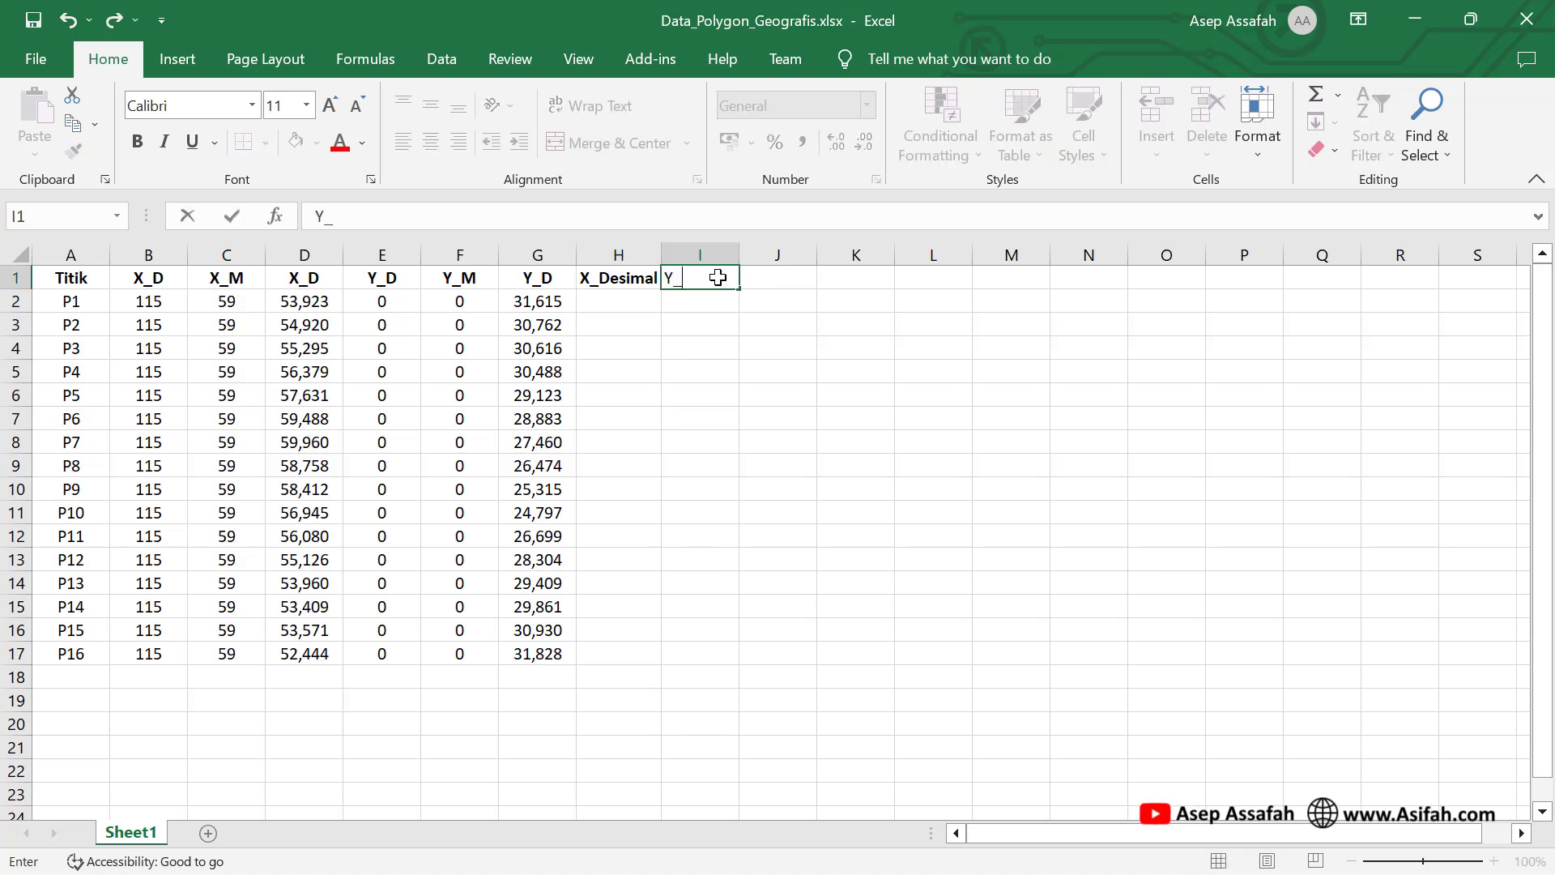
{"action": "type", "text": "Desimal"}
{"action": "key", "text": "Return"}
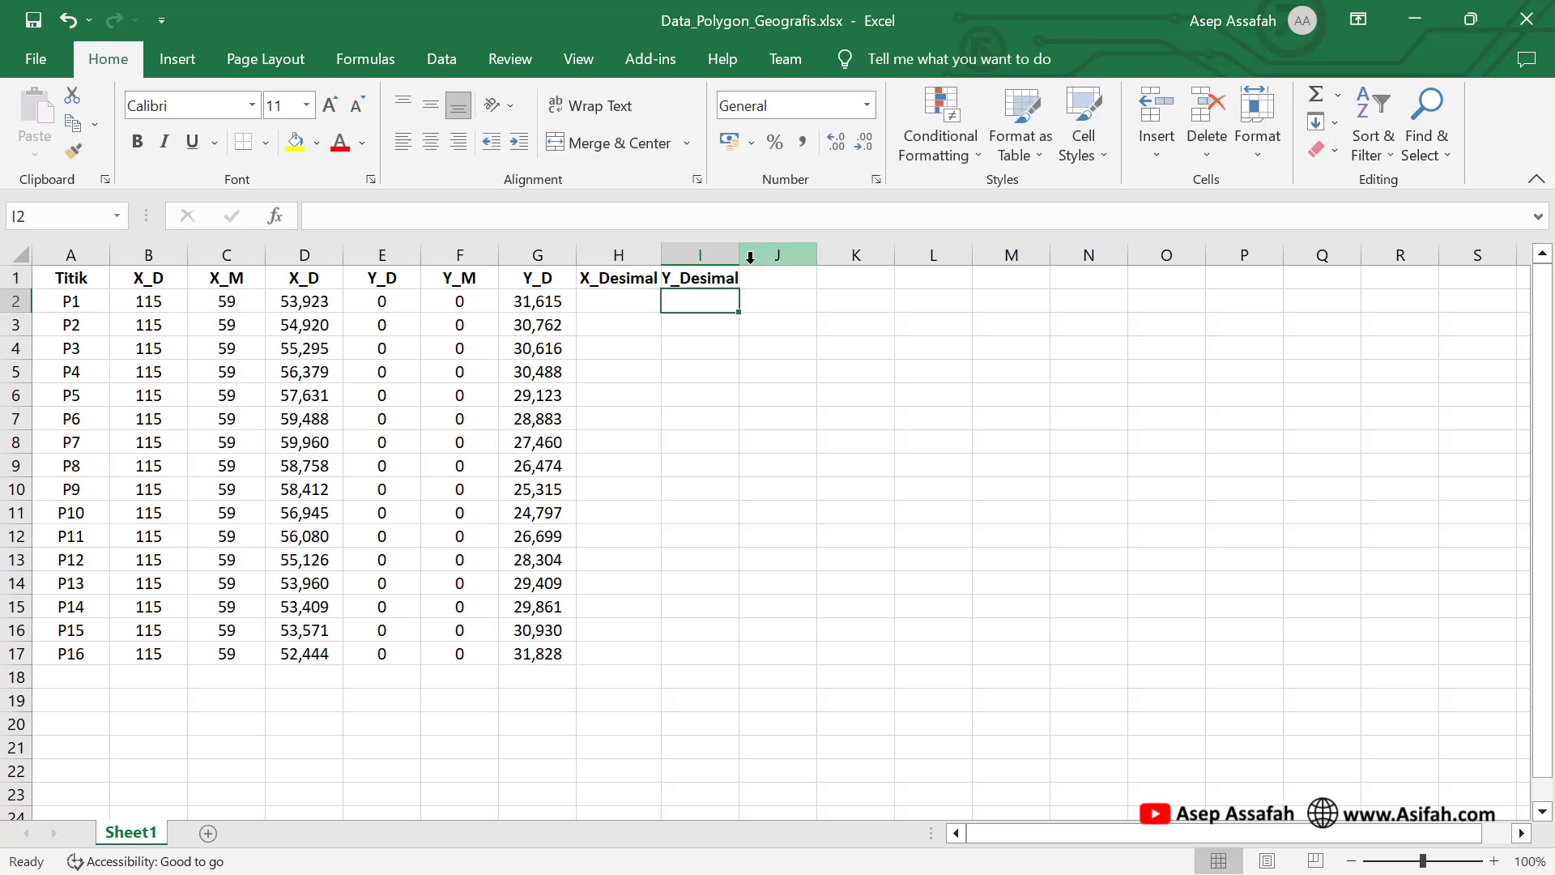
{"action": "left_click_drag", "start_coordinate": [660, 255], "coordinate": [685, 254]}
- Enter the formula =B2+(C2/60)+(D2/3600) in H2 to convert the X coordinate to decimal degrees
{"action": "left_click", "coordinate": [627, 300]}
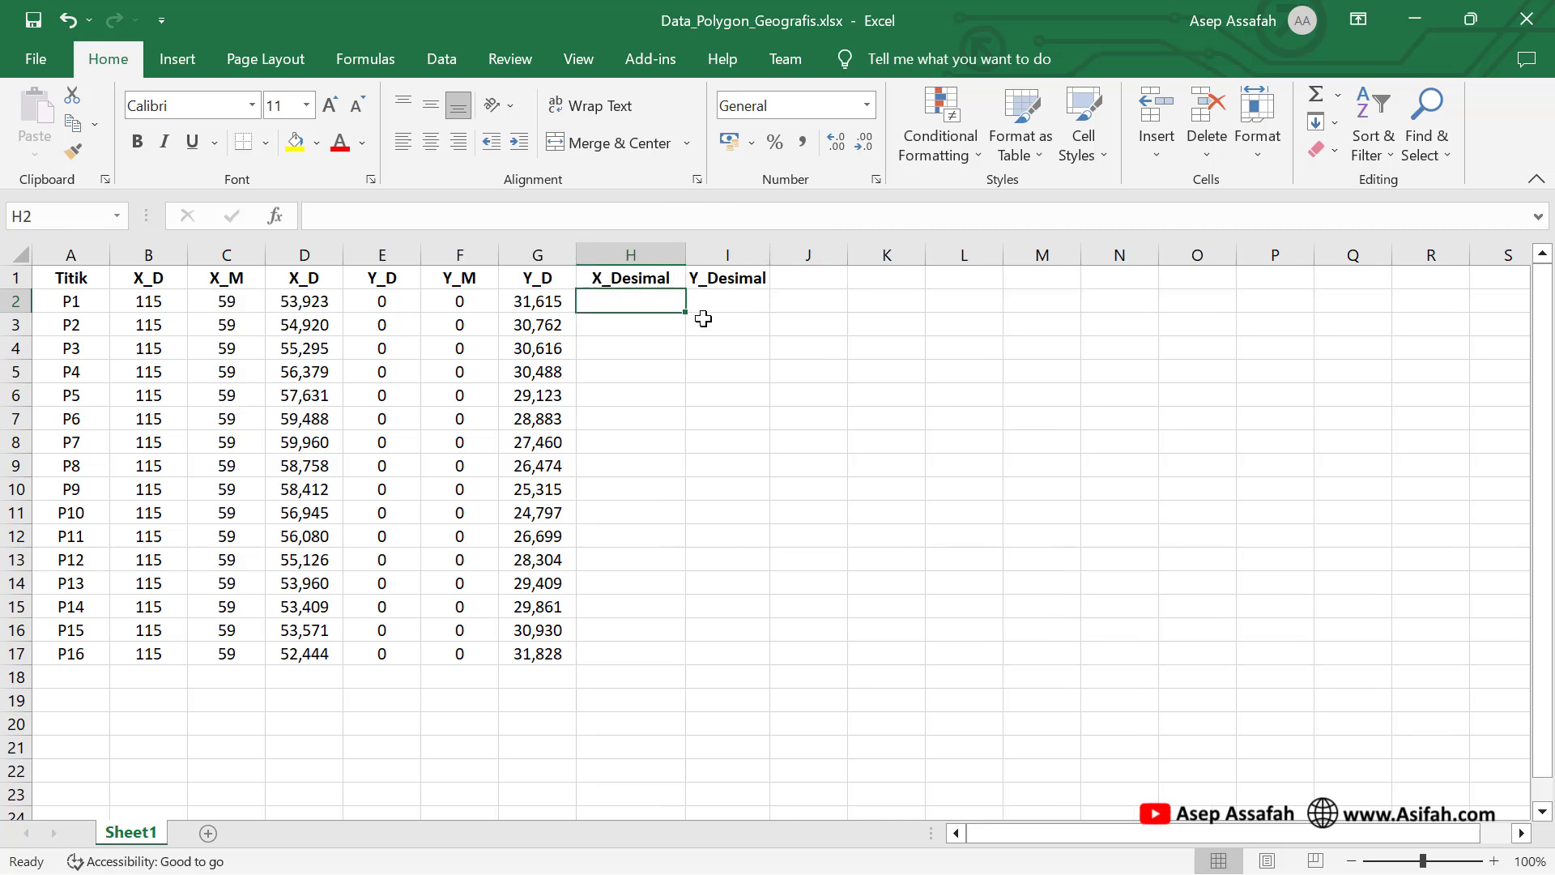
{"action": "type", "text": "="}
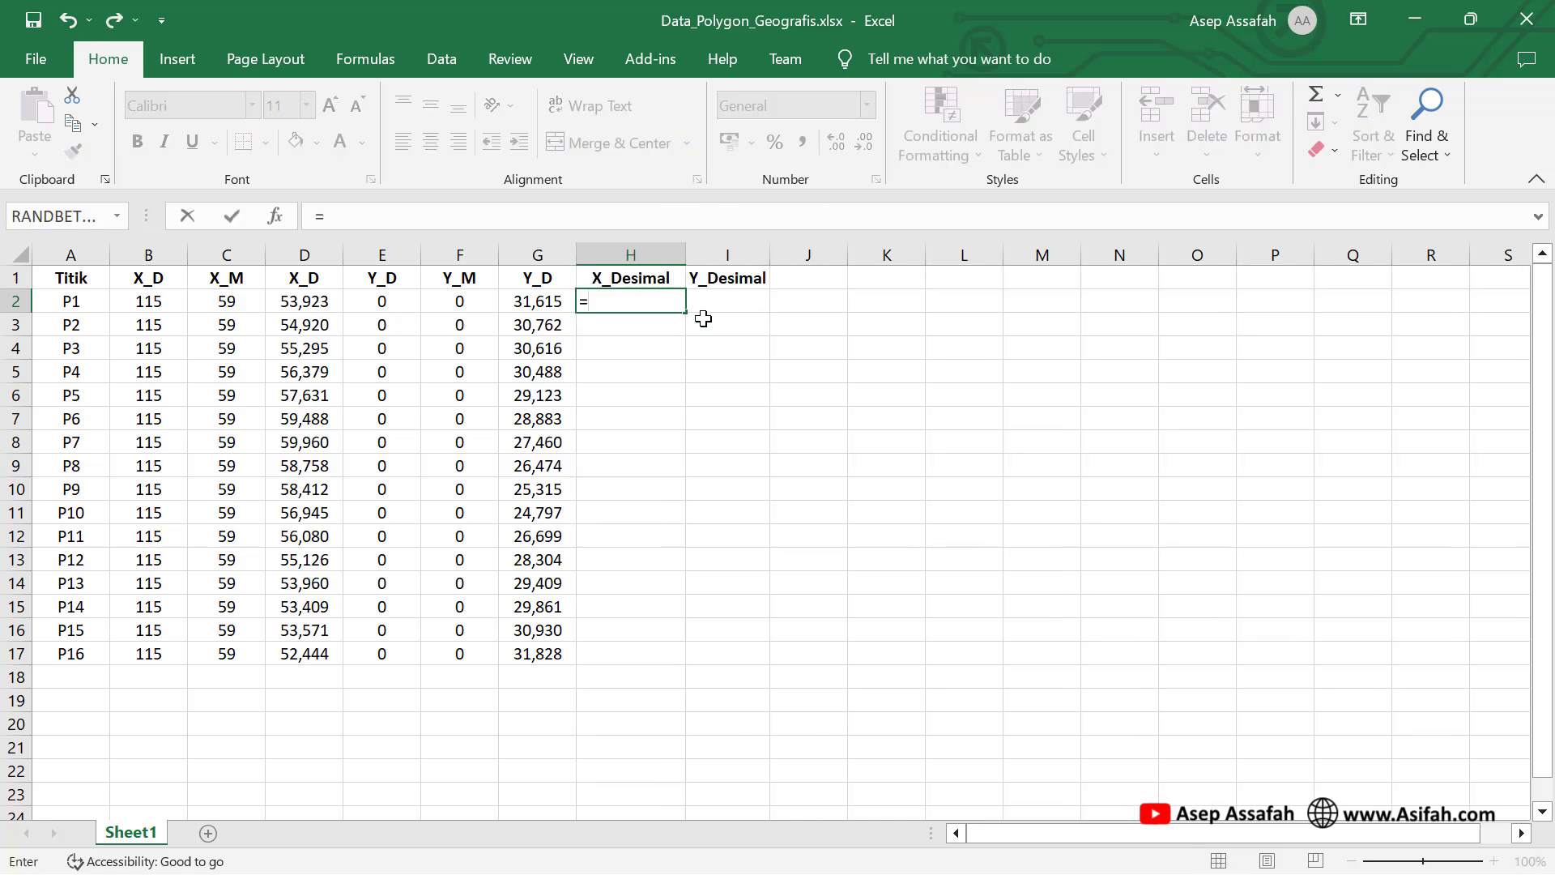
{"action": "left_click", "coordinate": [153, 302]}
{"action": "type", "text": "+("}
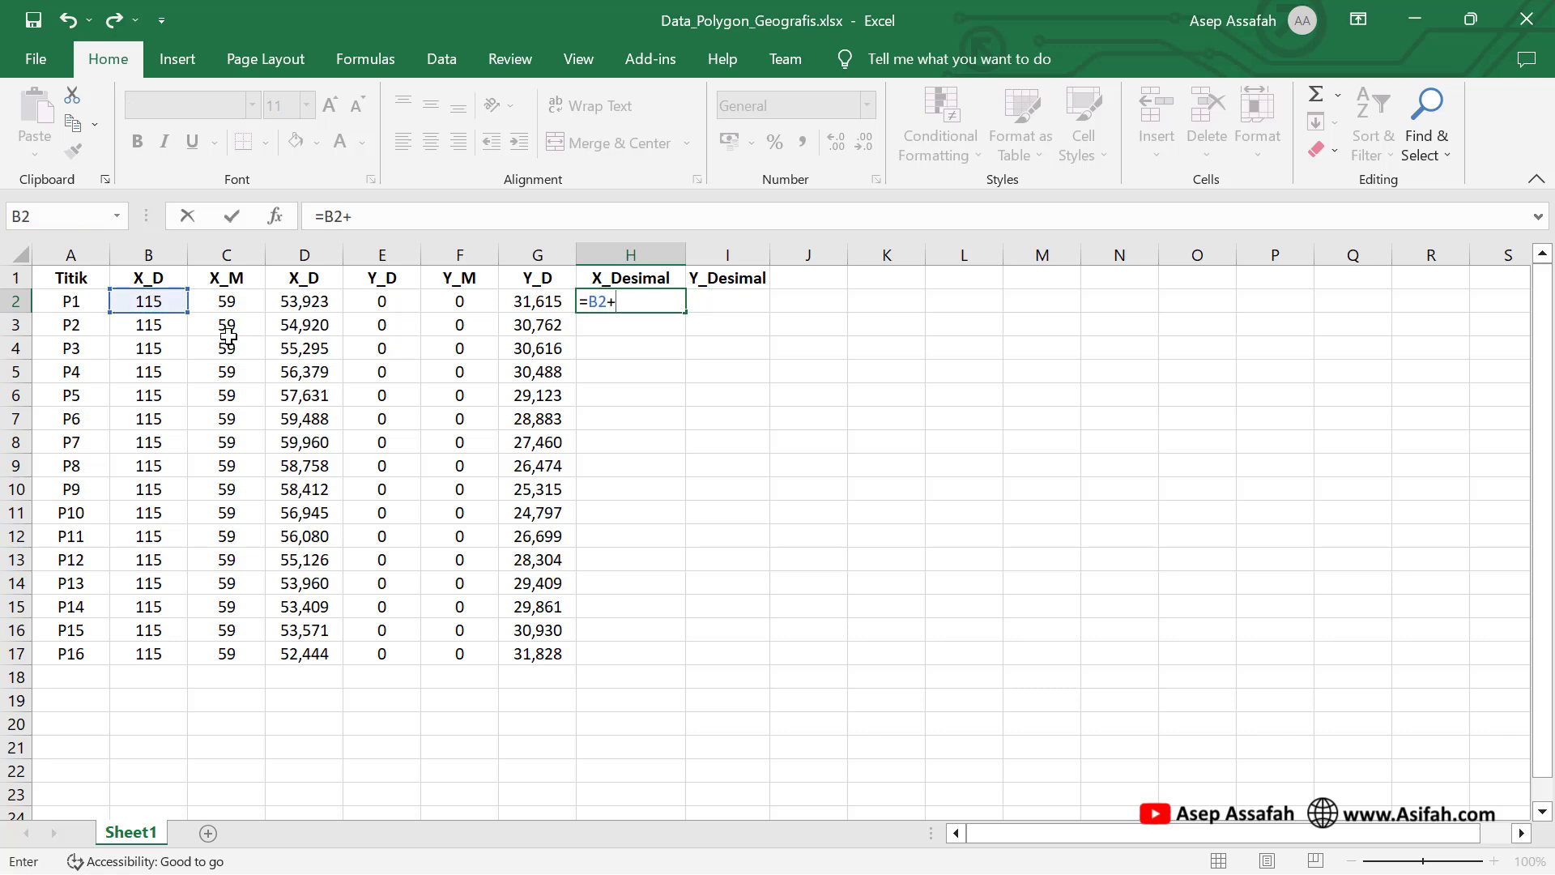
{"action": "left_click", "coordinate": [230, 303]}
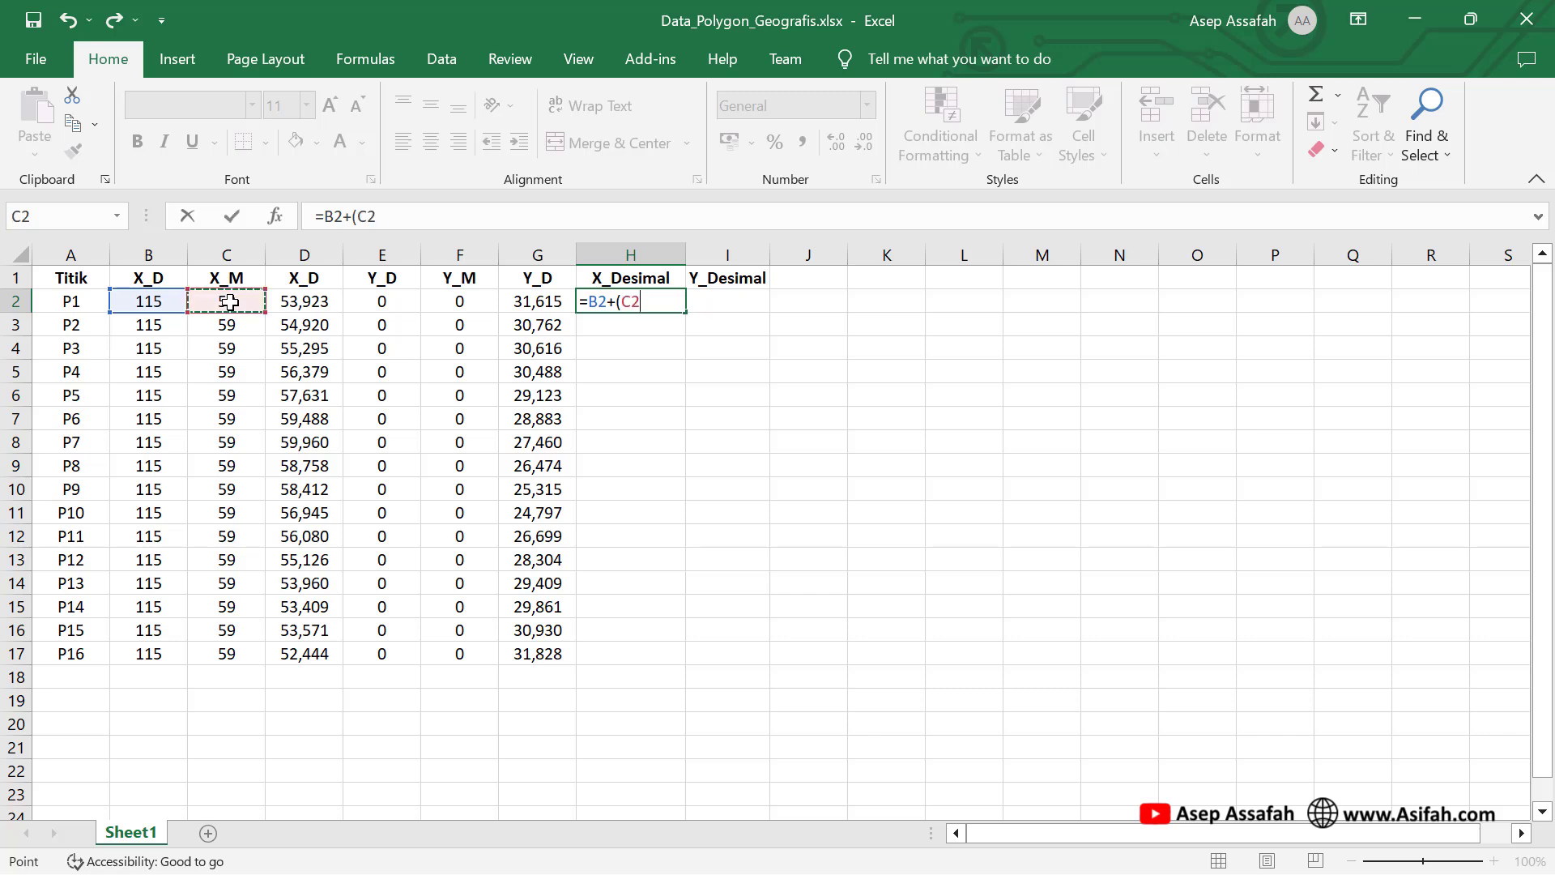
{"action": "type", "text": "/60"}
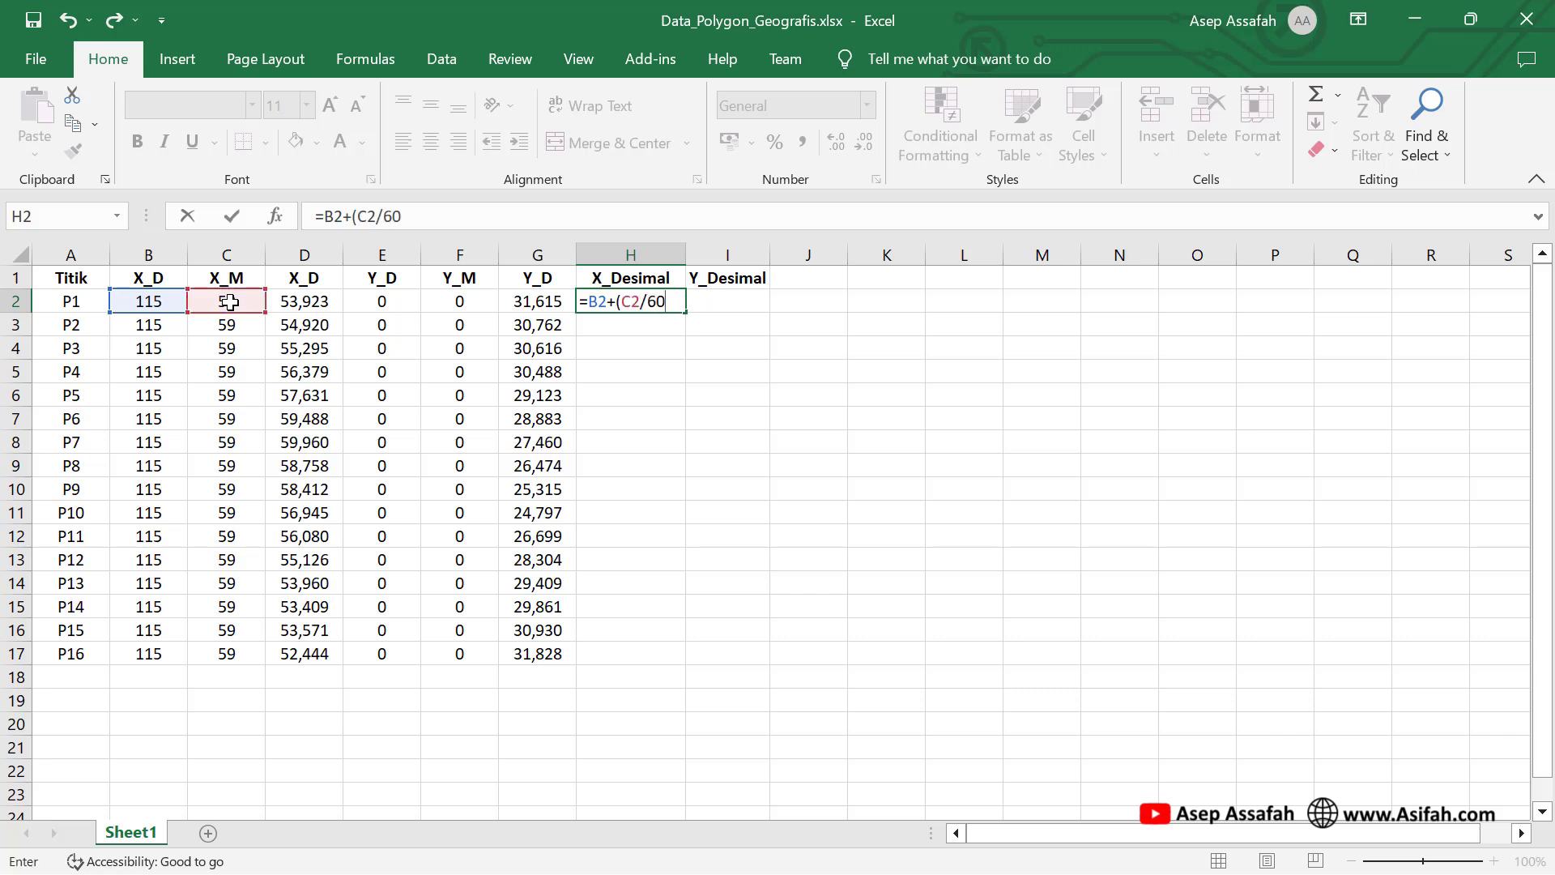
{"action": "type", "text": ")"}
{"action": "type", "text": "+"}
{"action": "left_click", "coordinate": [317, 301]}
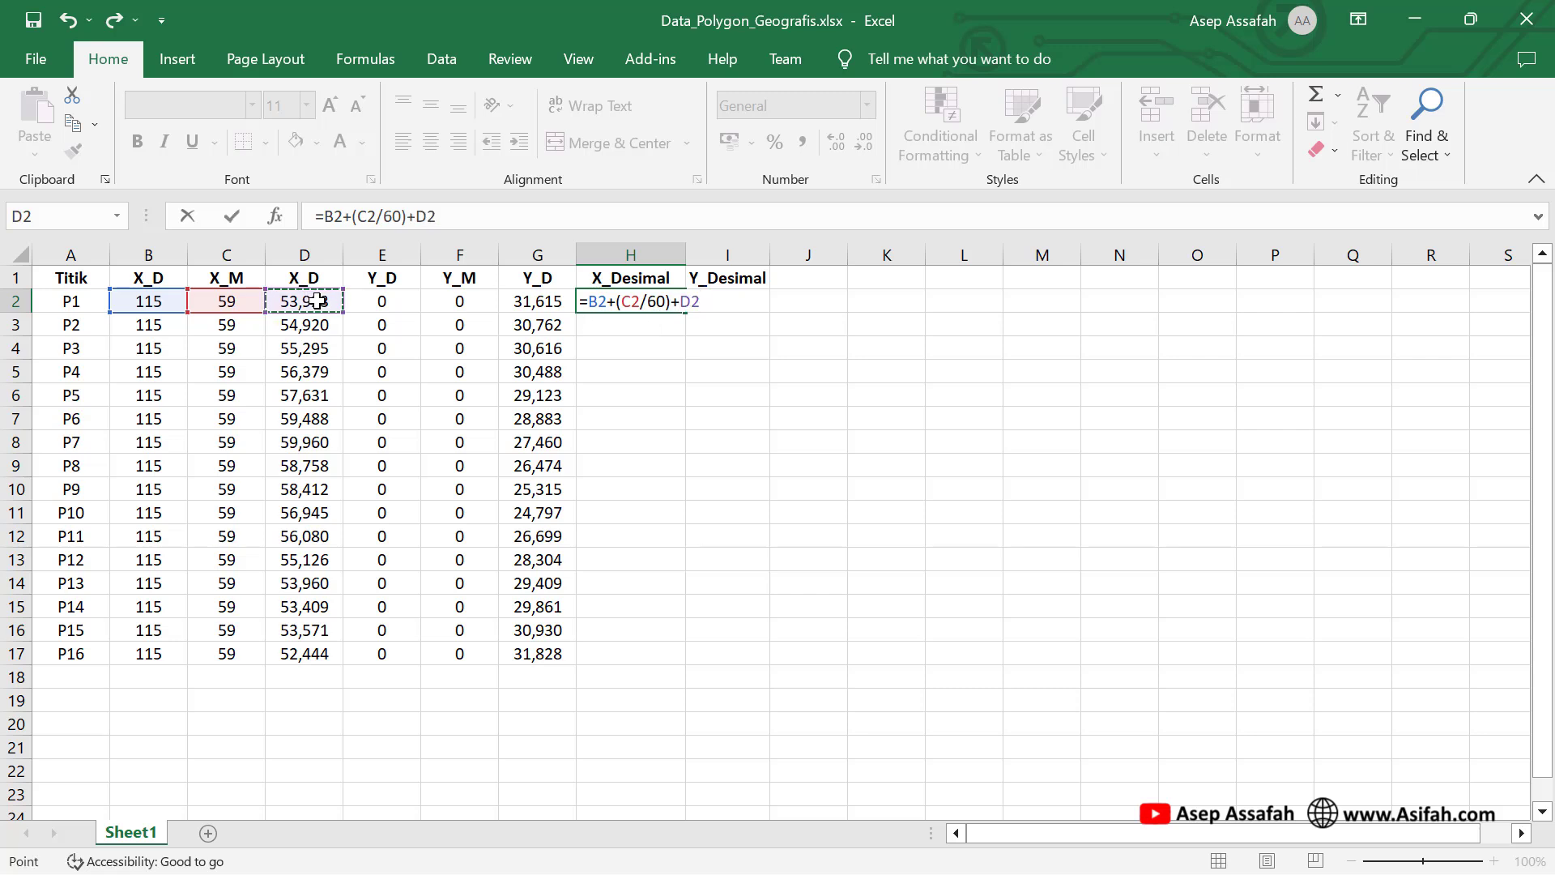
{"action": "key", "text": "BackSpace"}
{"action": "key", "text": "BackSpace"}
{"action": "type", "text": "("}
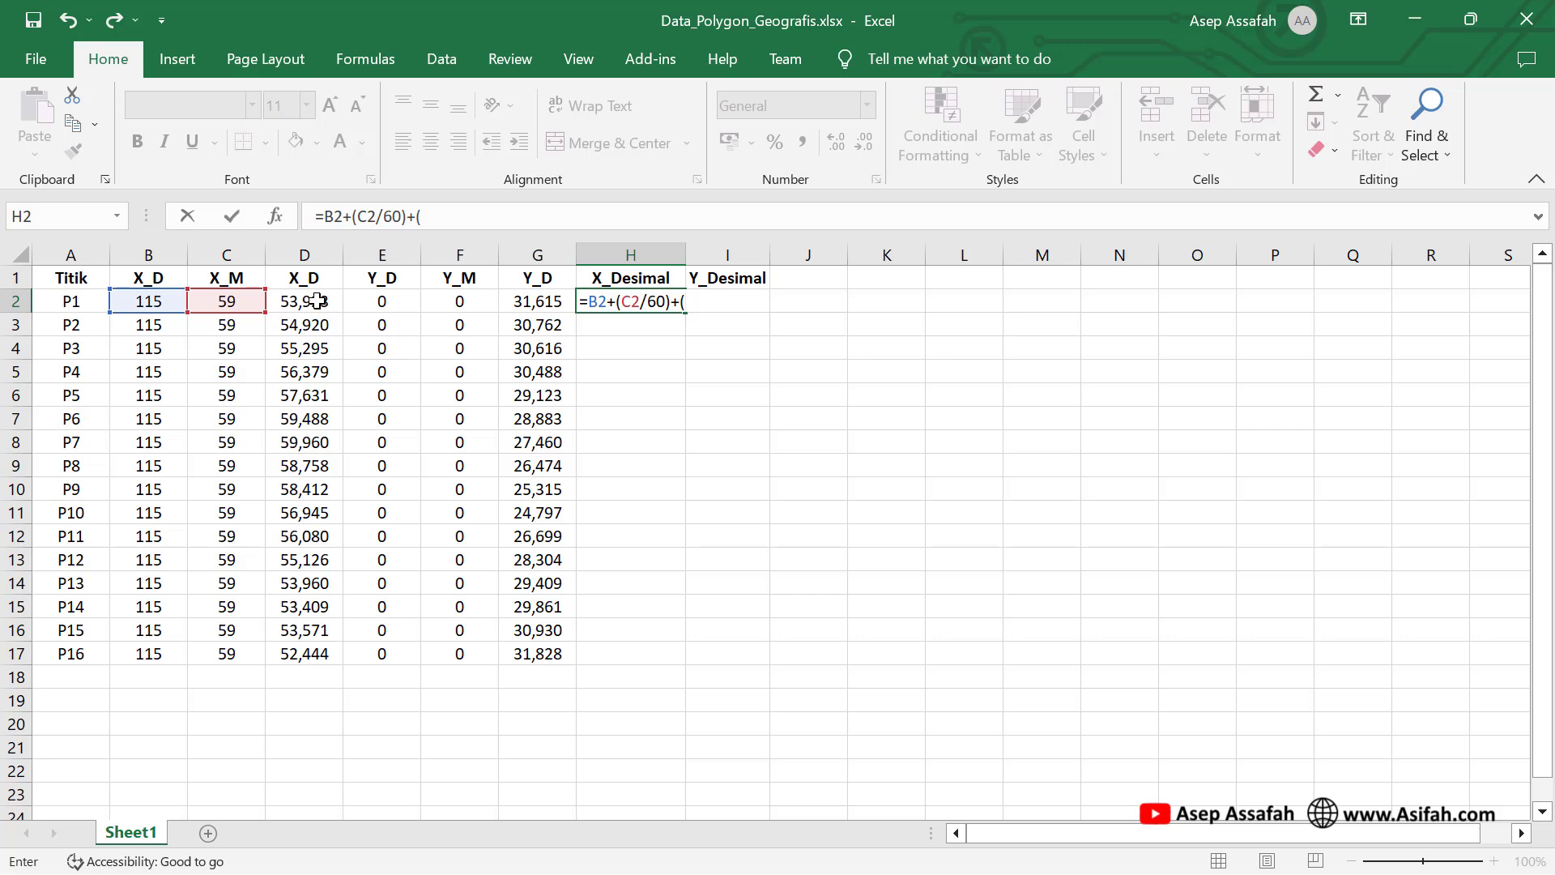
{"action": "left_click", "coordinate": [317, 301]}
{"action": "type", "text": "/3"}
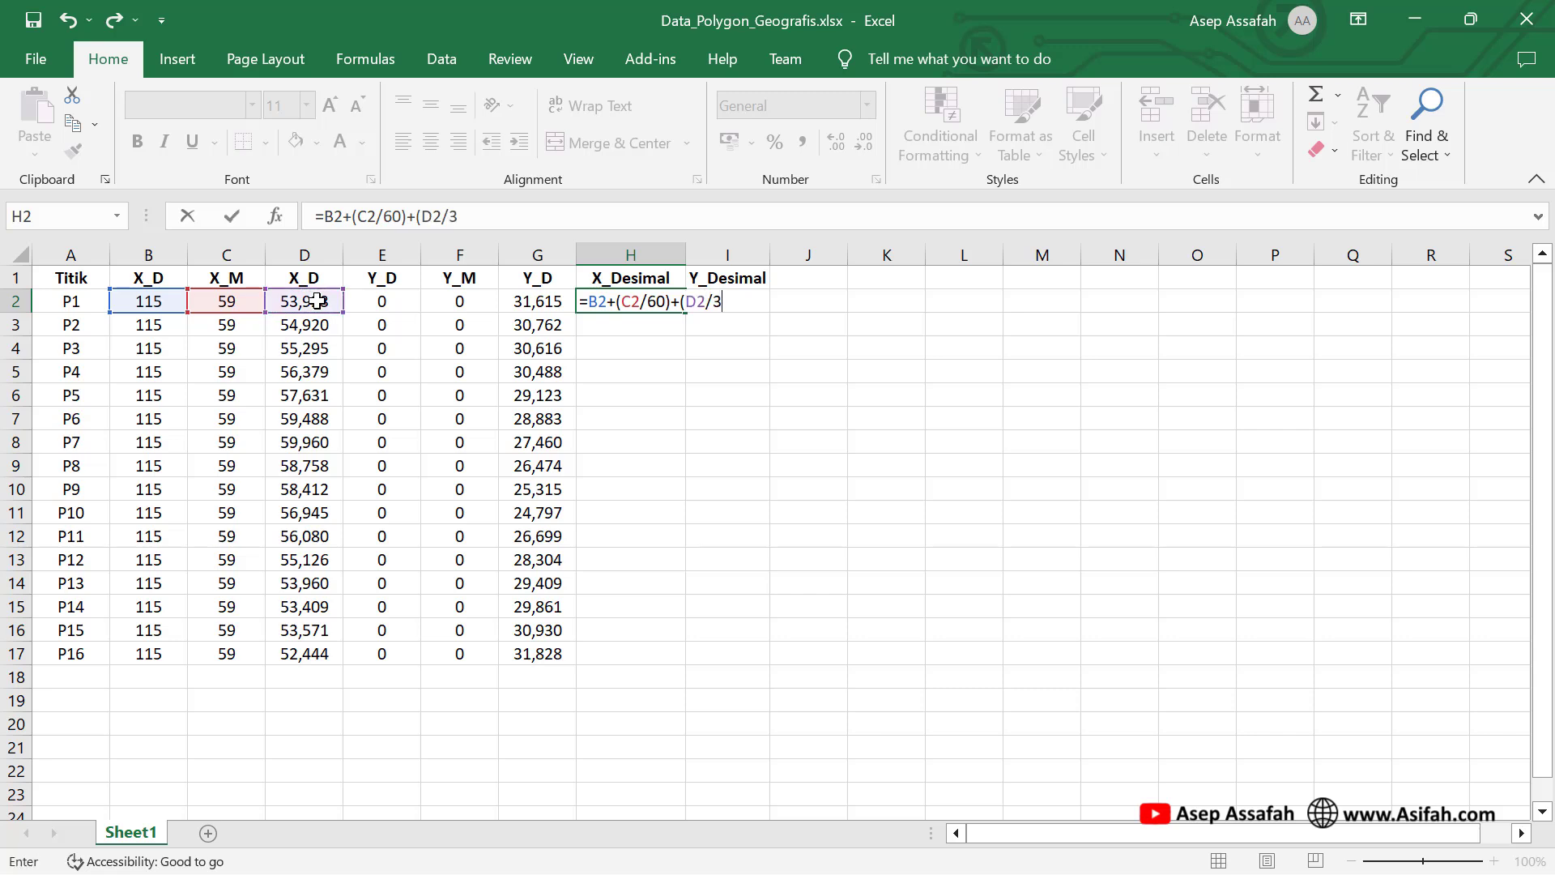
{"action": "type", "text": "600)"}
{"action": "key", "text": "Return"}
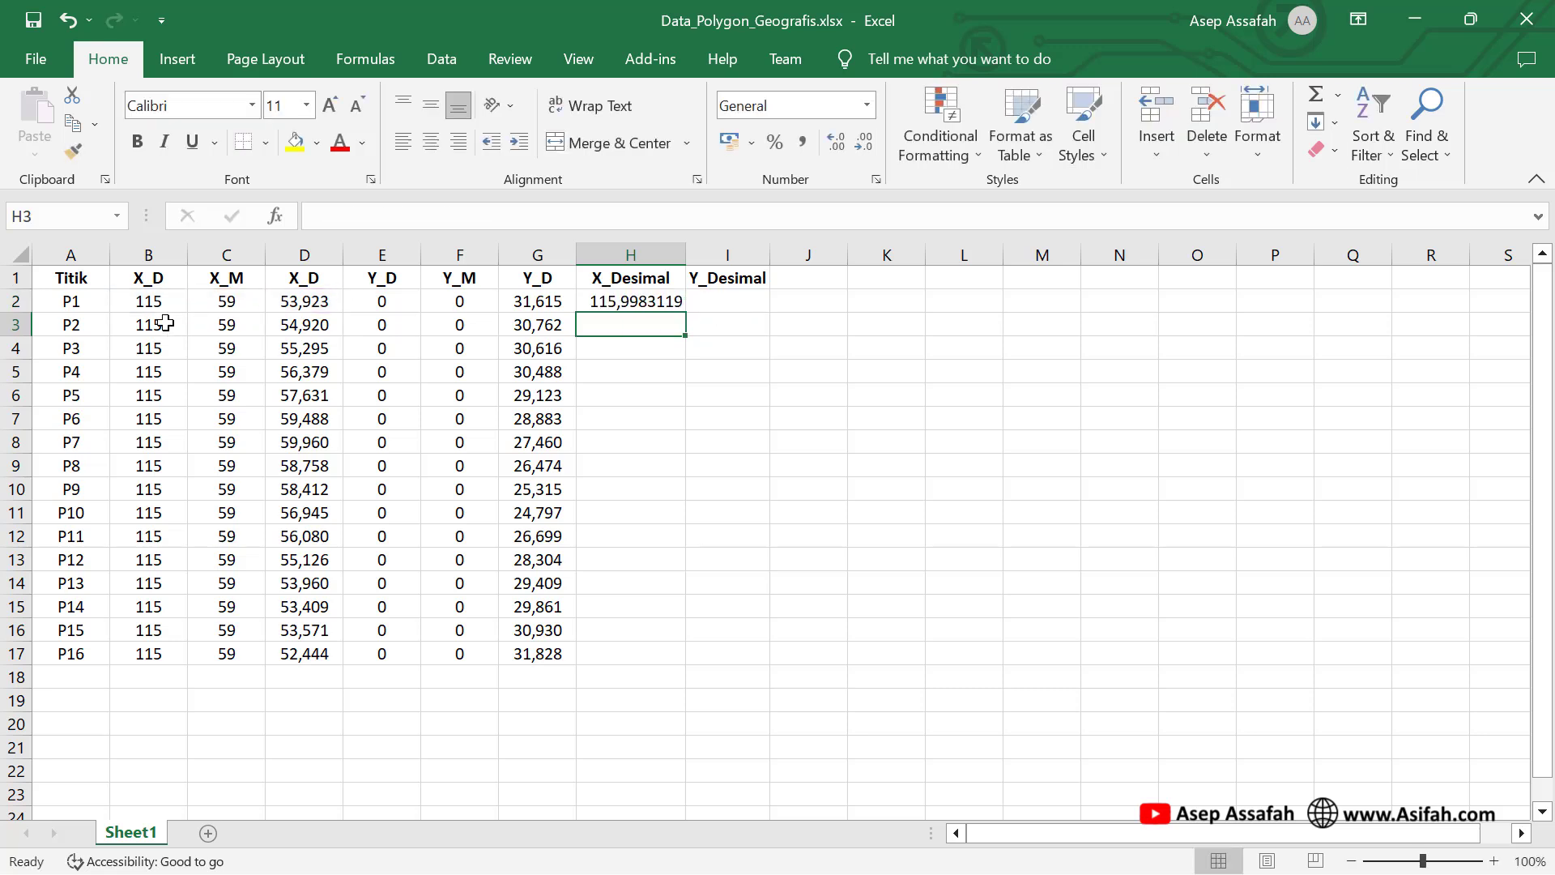
- Fill the X_Desimal formula from H2 down to H17 for all points
{"action": "left_click_drag", "start_coordinate": [149, 301], "coordinate": [316, 299]}
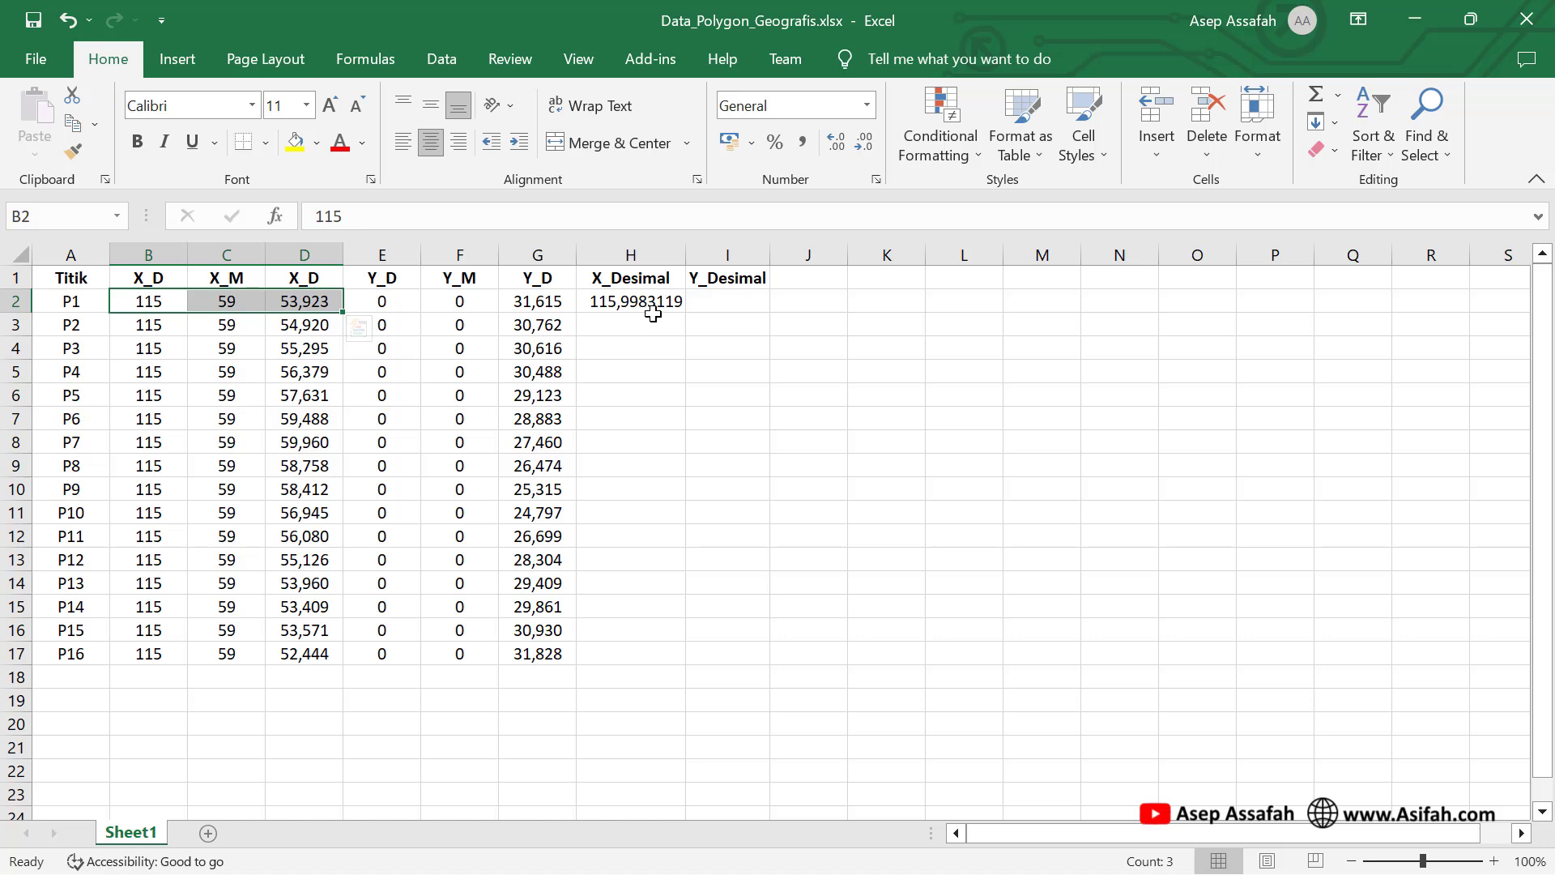
{"action": "left_click", "coordinate": [677, 303]}
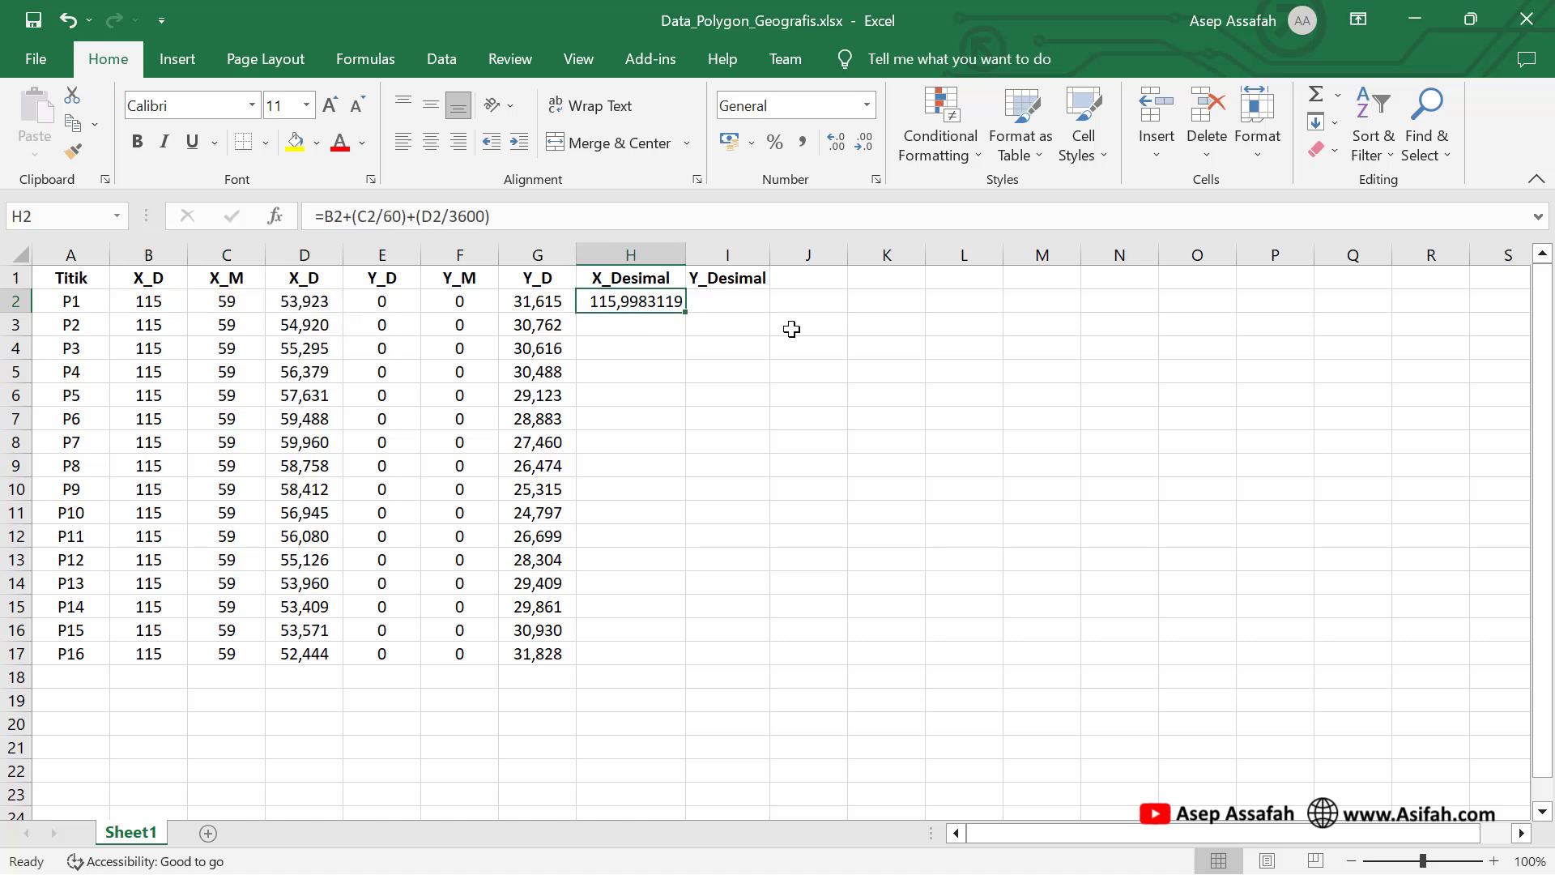
{"action": "left_click_drag", "start_coordinate": [691, 316], "coordinate": [708, 661]}
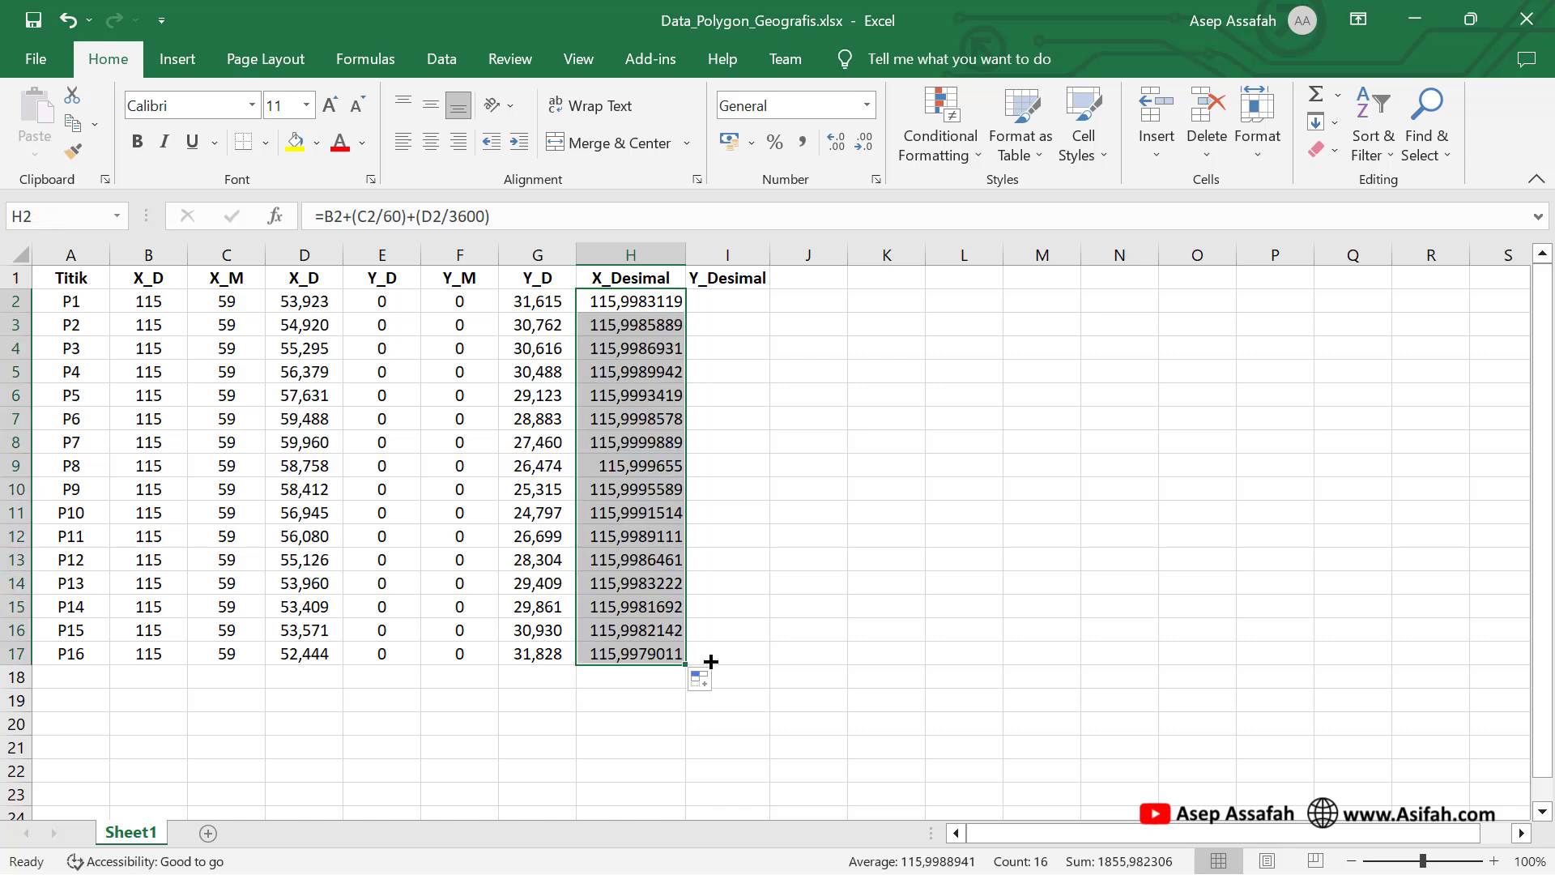
{"action": "left_click", "coordinate": [192, 656]}
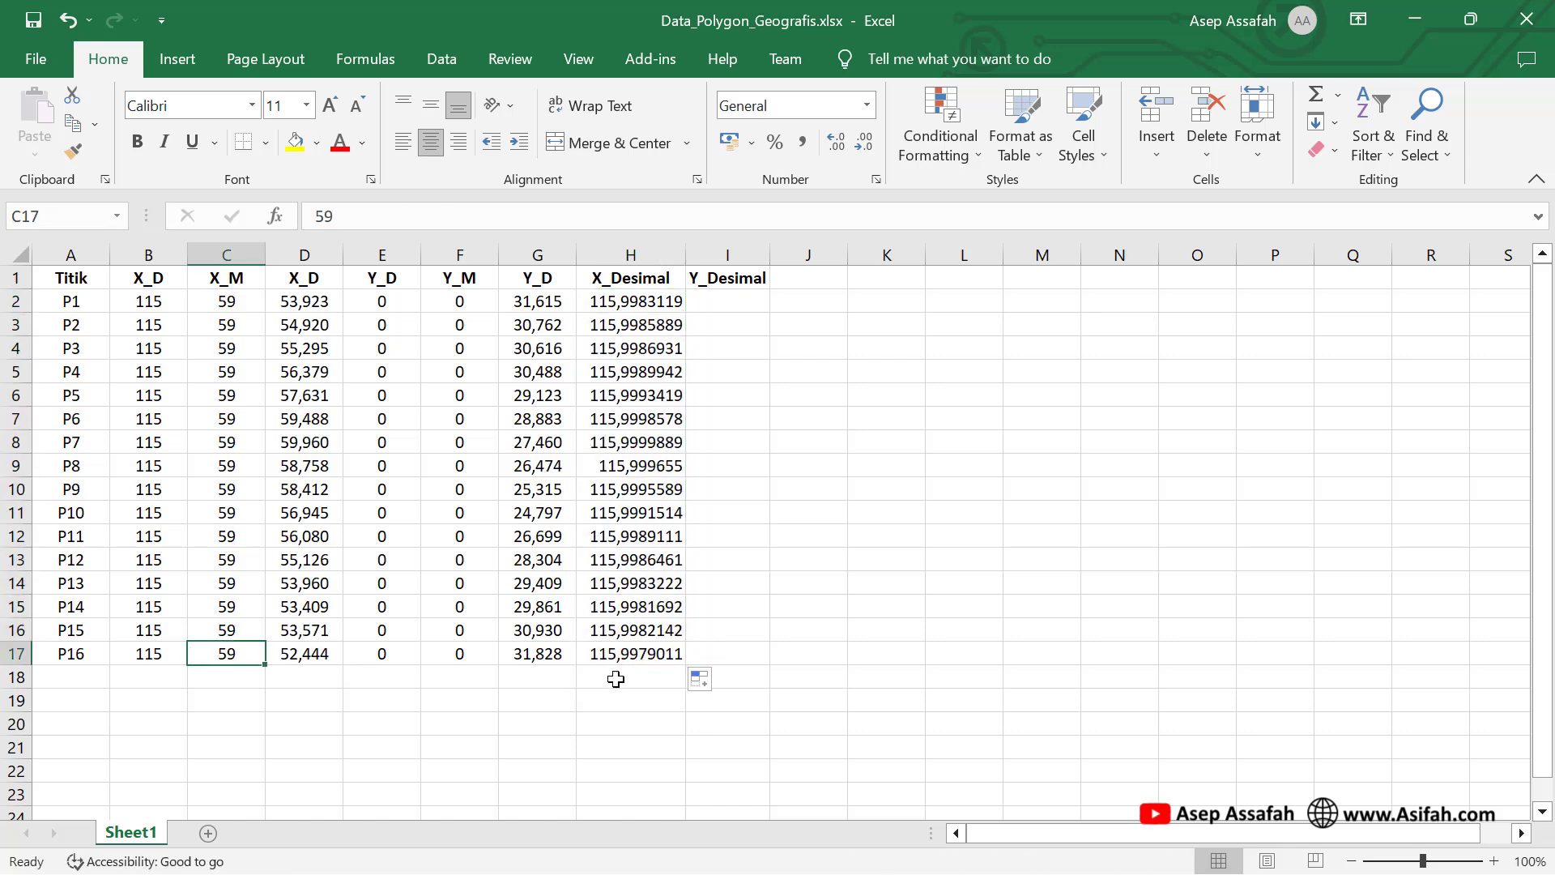
- Widen column I and enter the formula =E2+(F2/60)+(G2/3600) in I2 to convert the Y coordinate to decimal degrees
{"action": "left_click_drag", "start_coordinate": [771, 255], "coordinate": [804, 256]}
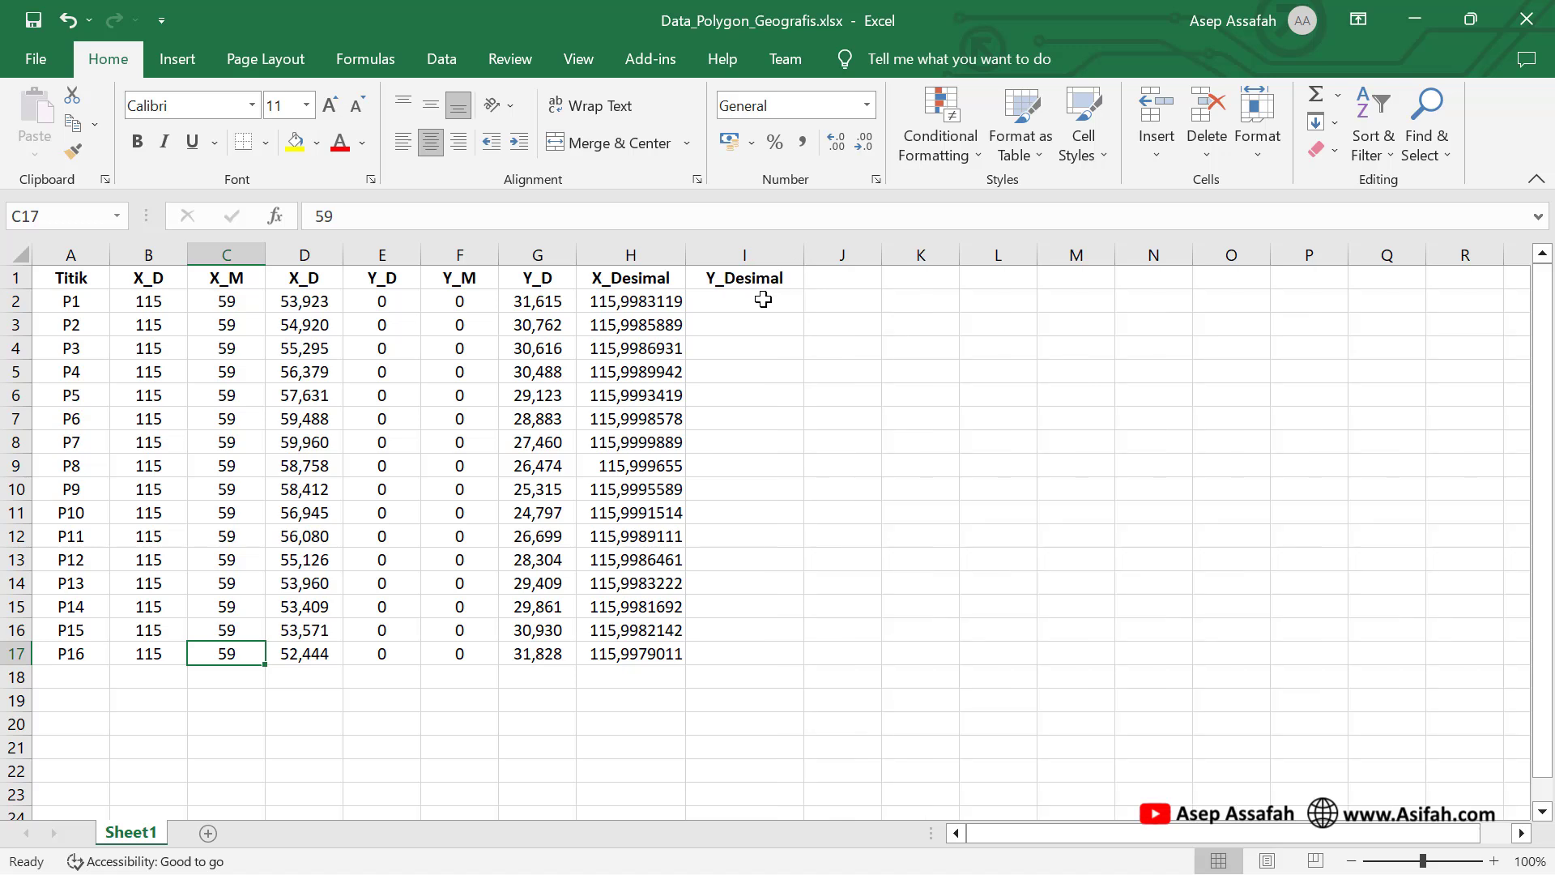
{"action": "left_click", "coordinate": [763, 300]}
{"action": "type", "text": "="}
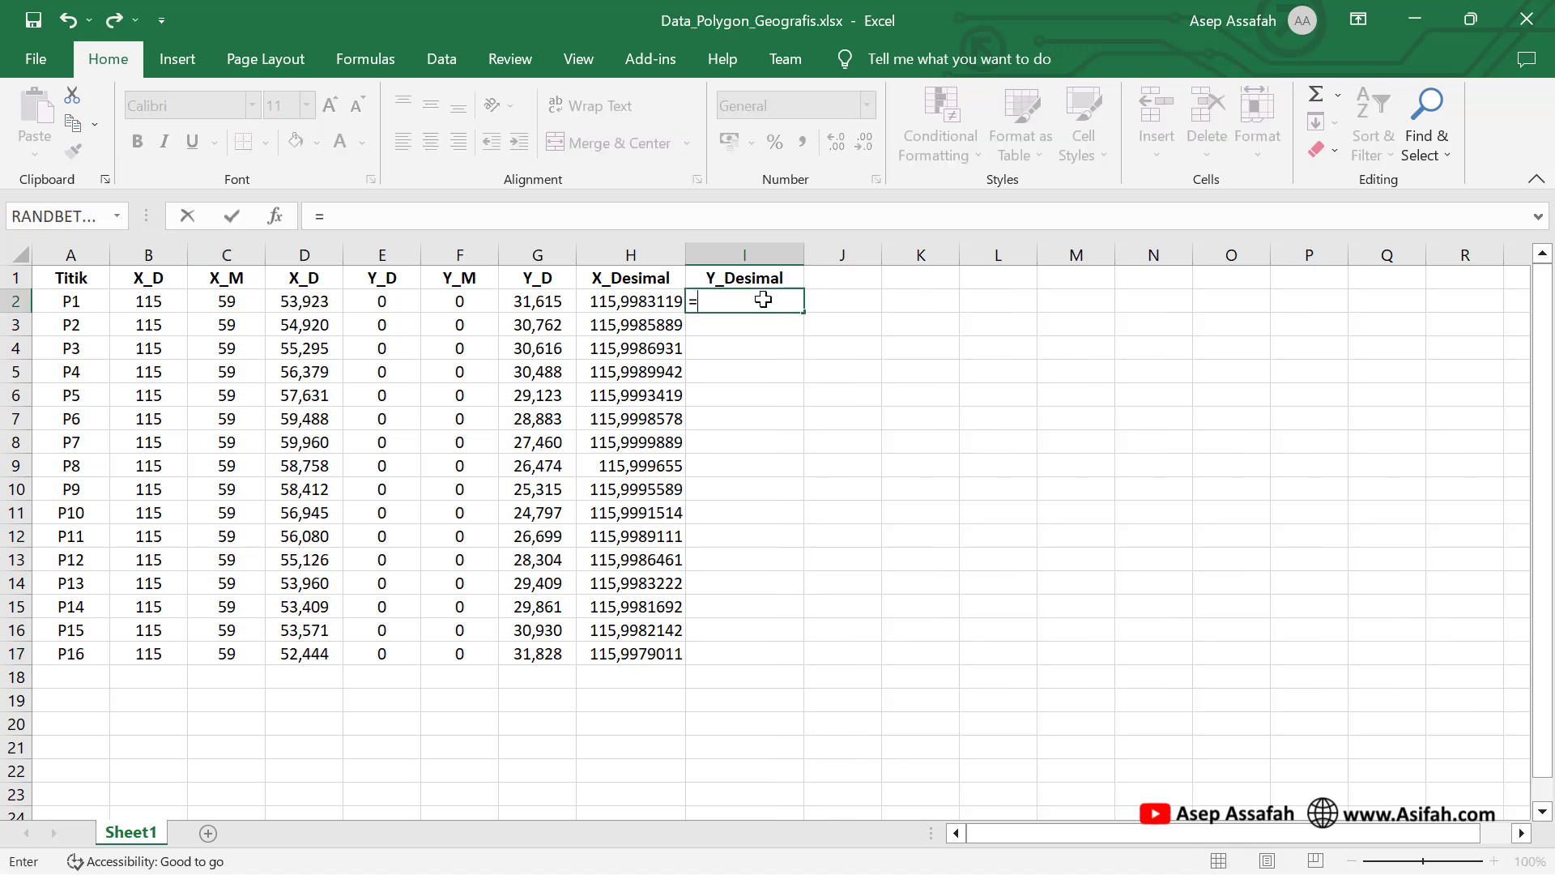
{"action": "left_click", "coordinate": [394, 304]}
{"action": "type", "text": "+"}
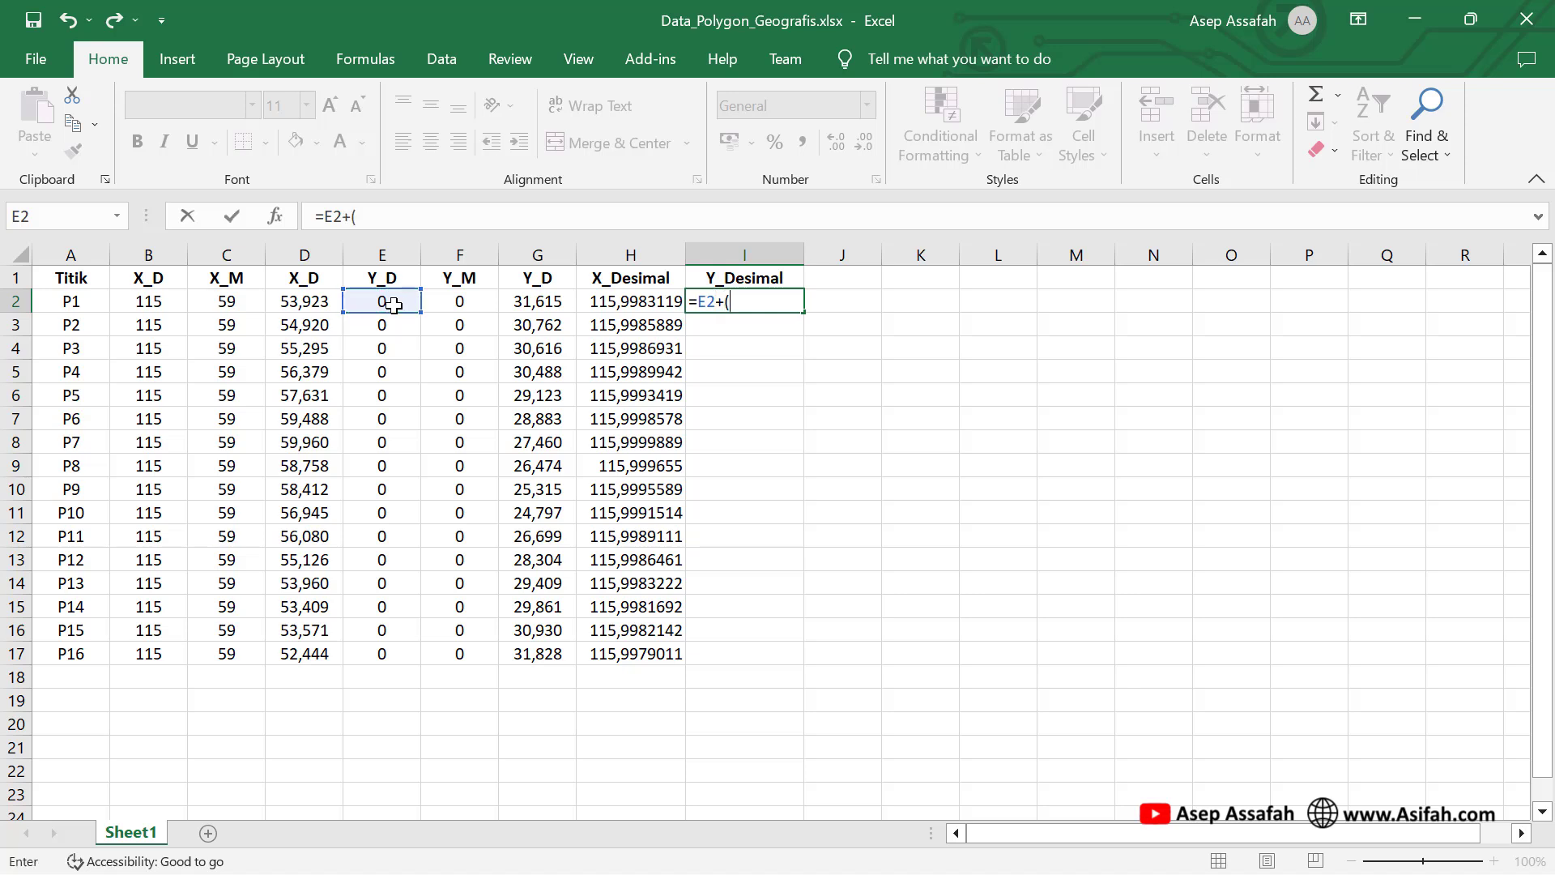
{"action": "type", "text": "("}
{"action": "left_click", "coordinate": [469, 304]}
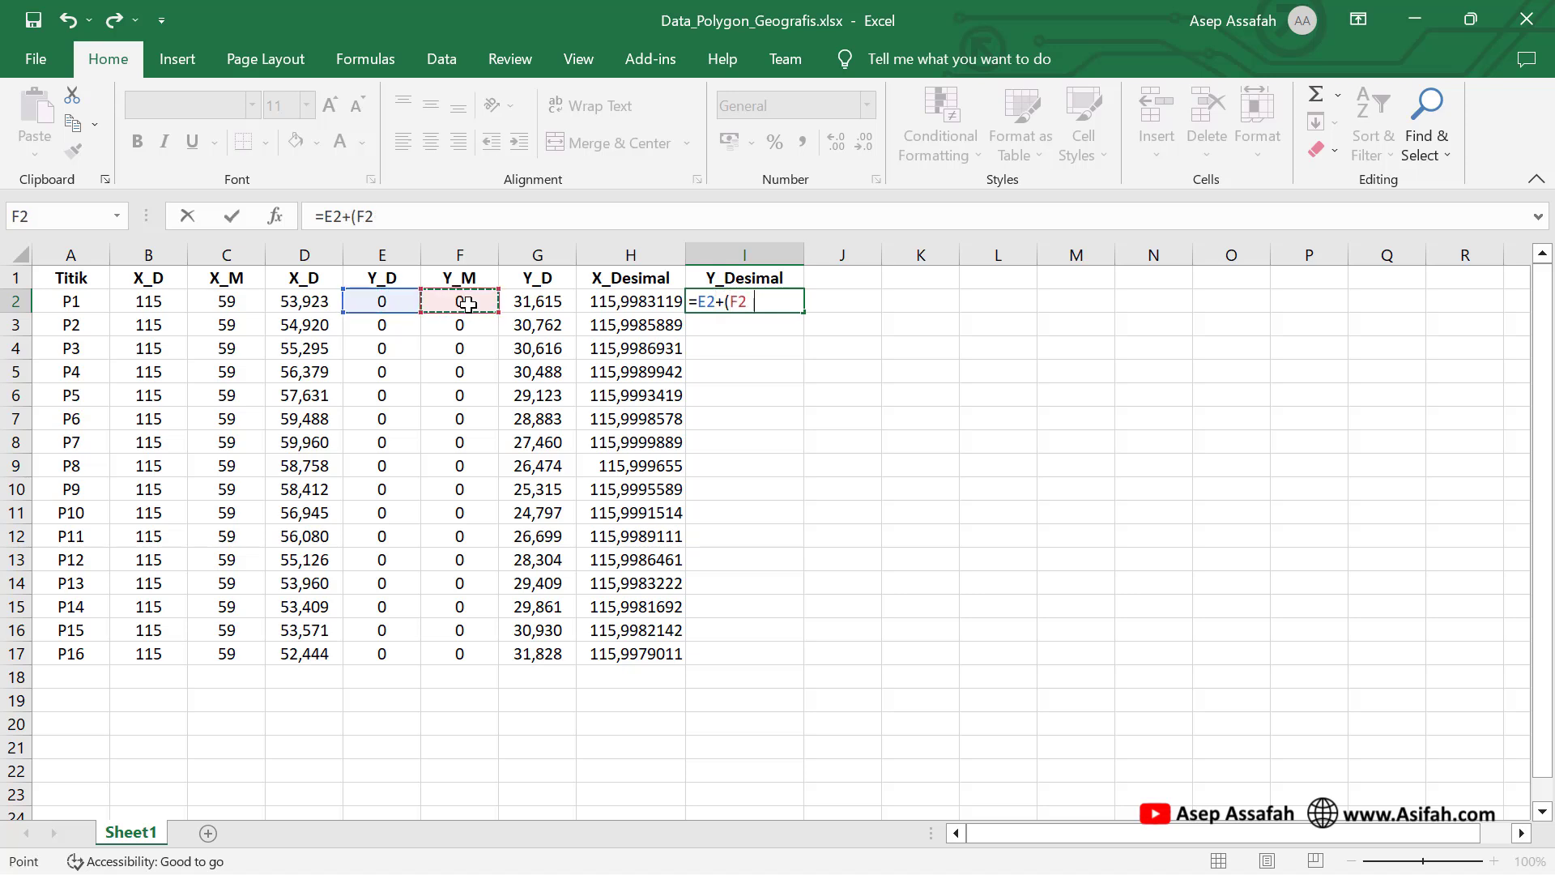
{"action": "type", "text": "/60"}
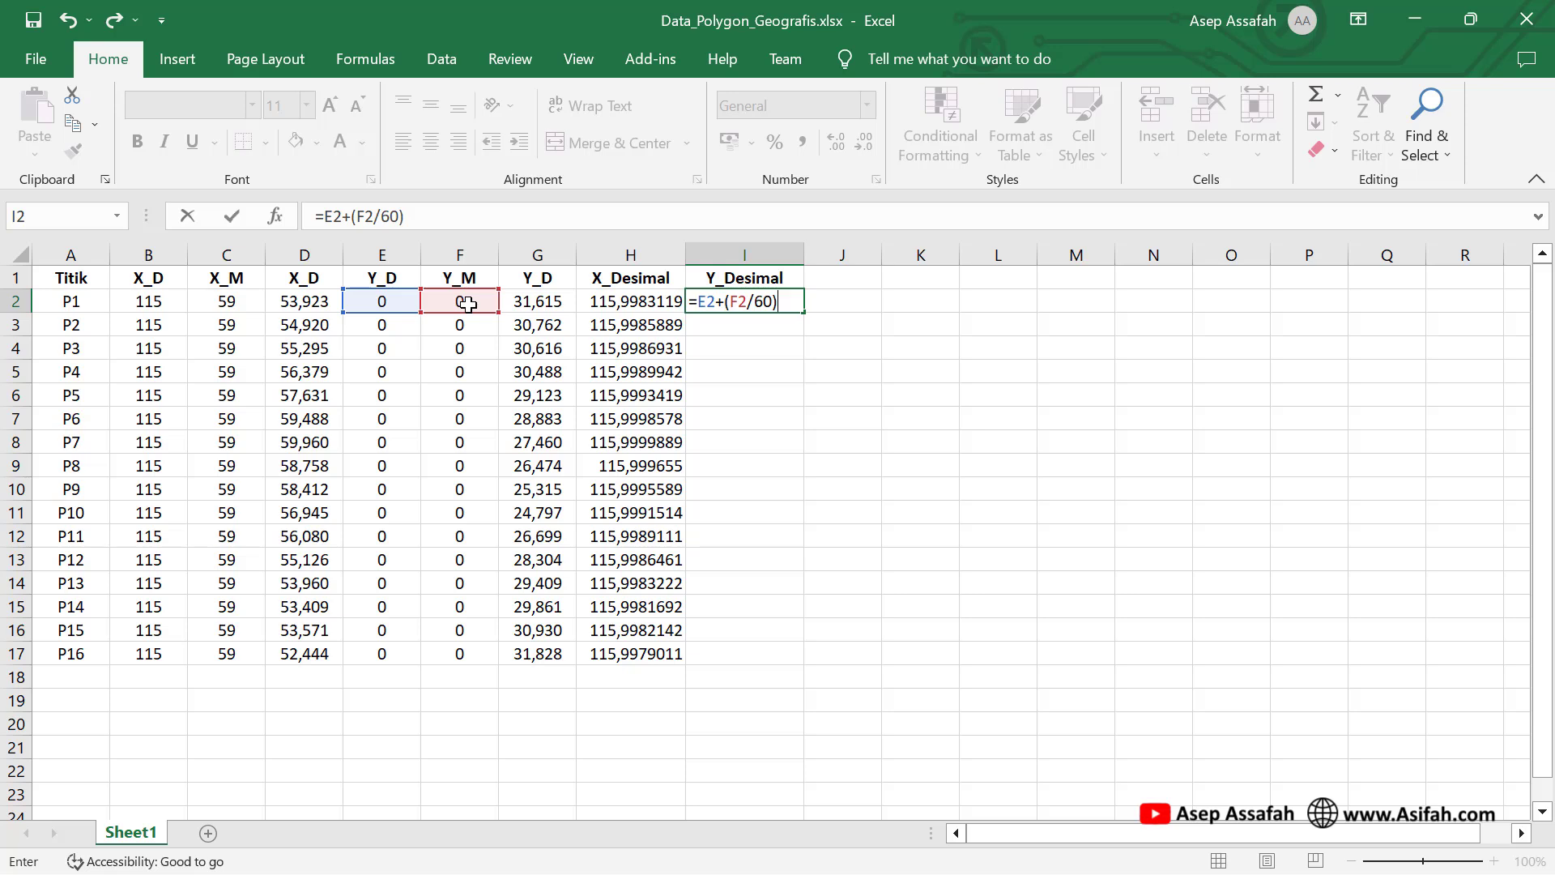
{"action": "type", "text": ")+("}
{"action": "left_click", "coordinate": [526, 303]}
{"action": "type", "text": "/3600"}
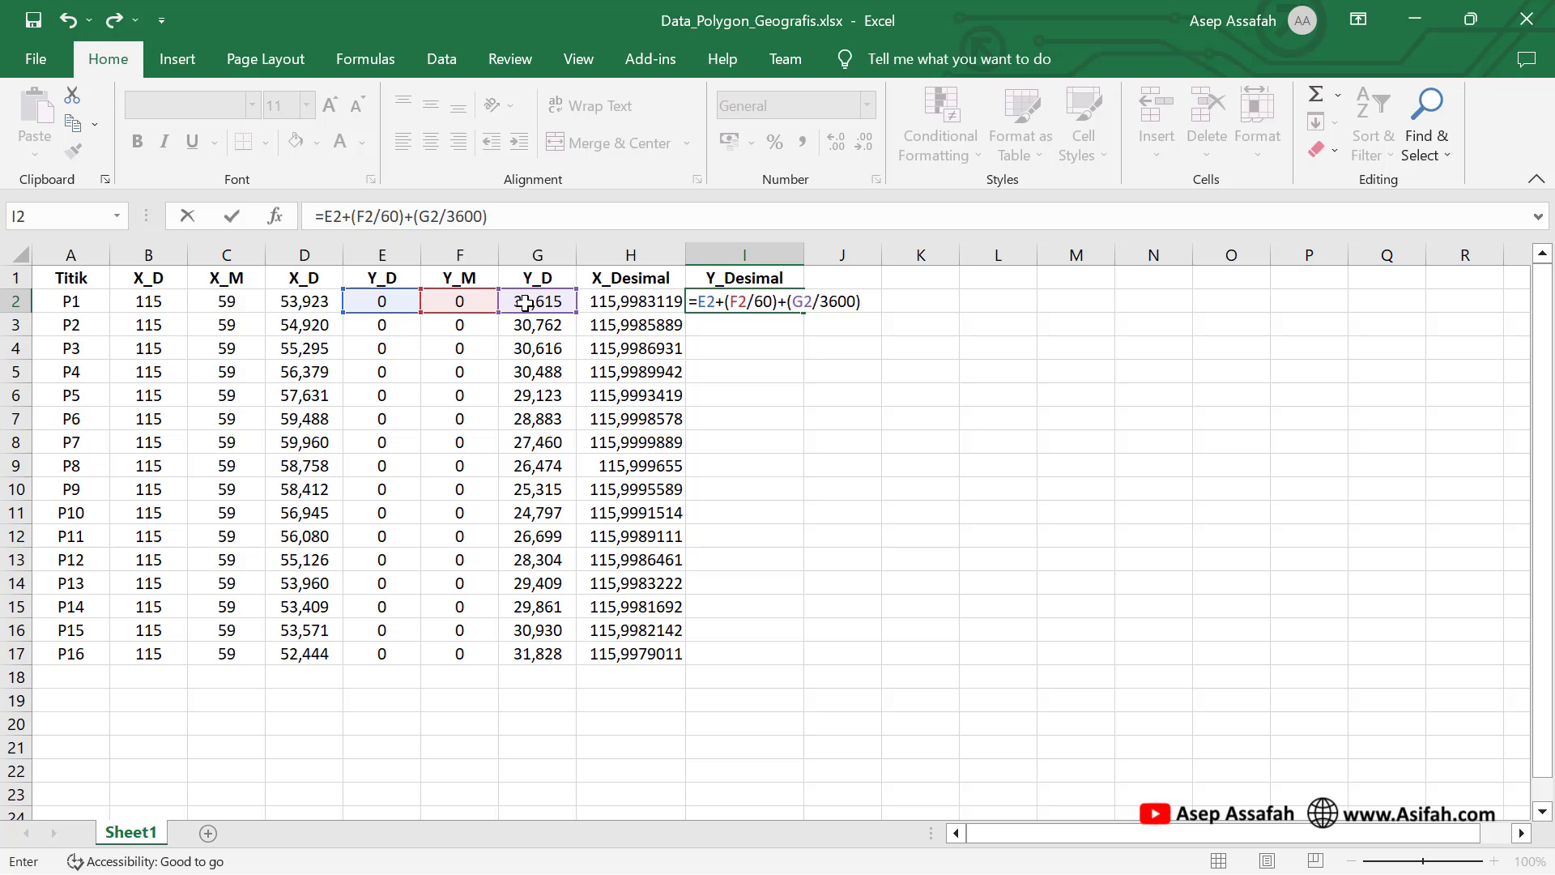
{"action": "type", "text": ")"}
{"action": "key", "text": "ctrl+Return"}
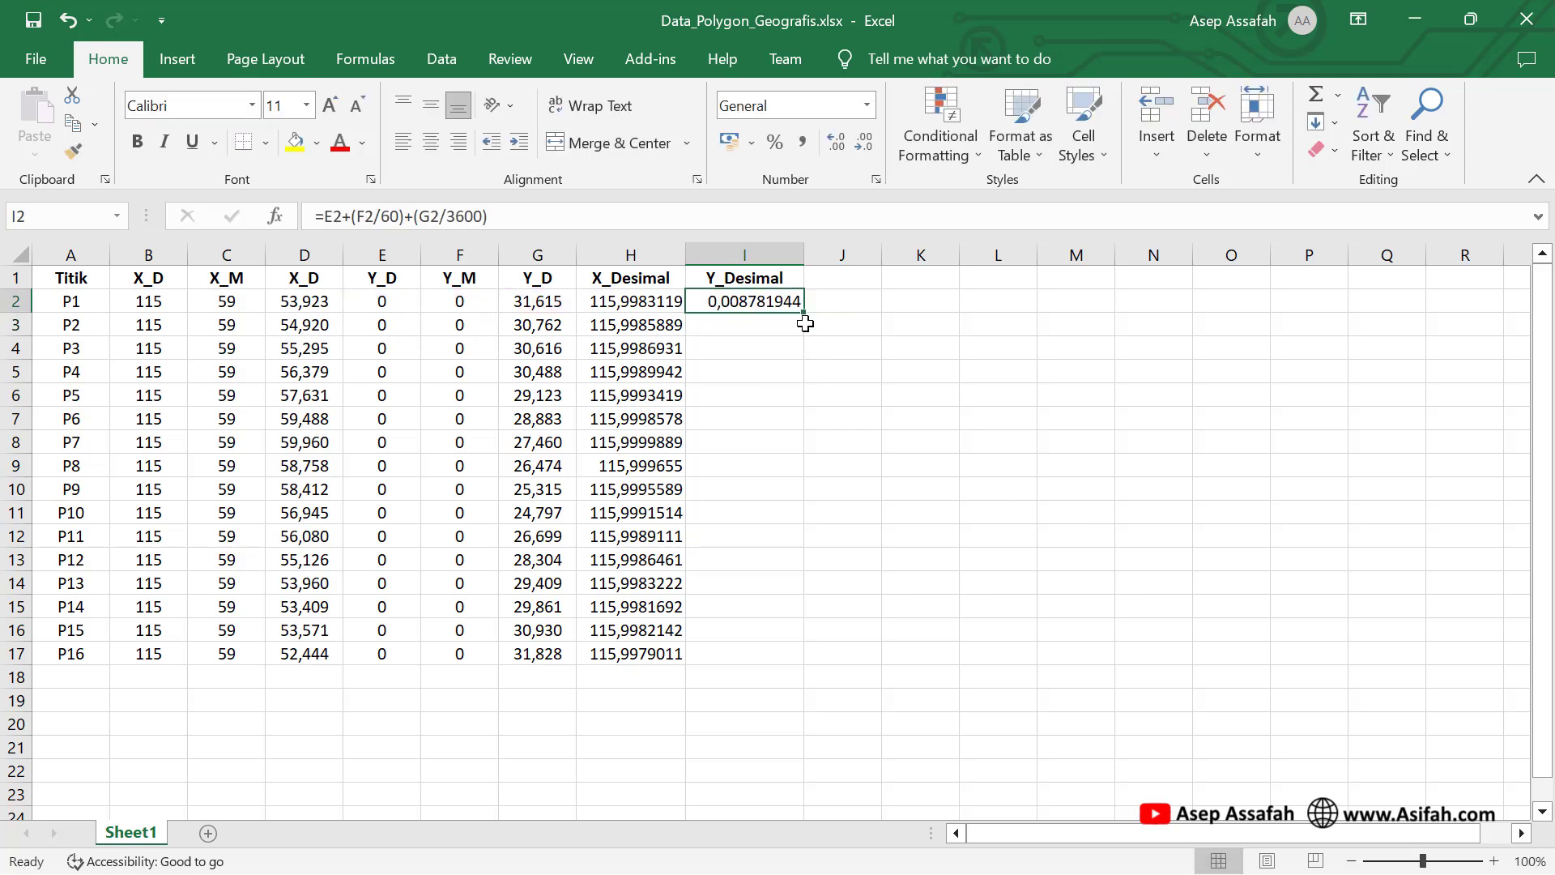
- Fill the Y_Desimal formula from I2 down to I17 for all points
{"action": "left_click_drag", "start_coordinate": [805, 316], "coordinate": [812, 664]}
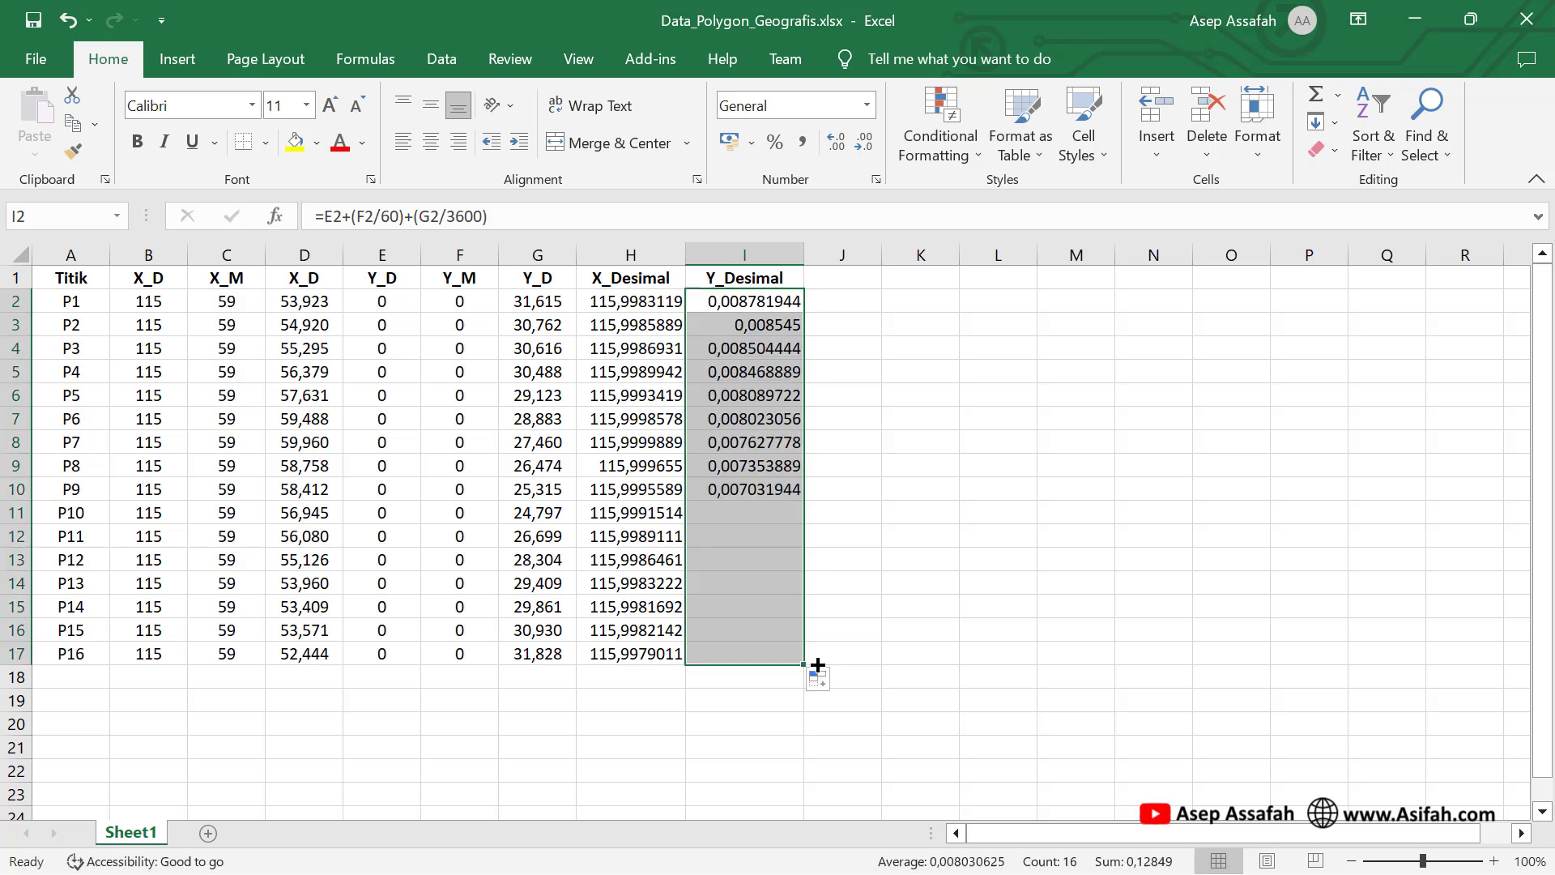
{"action": "left_click", "coordinate": [909, 445]}
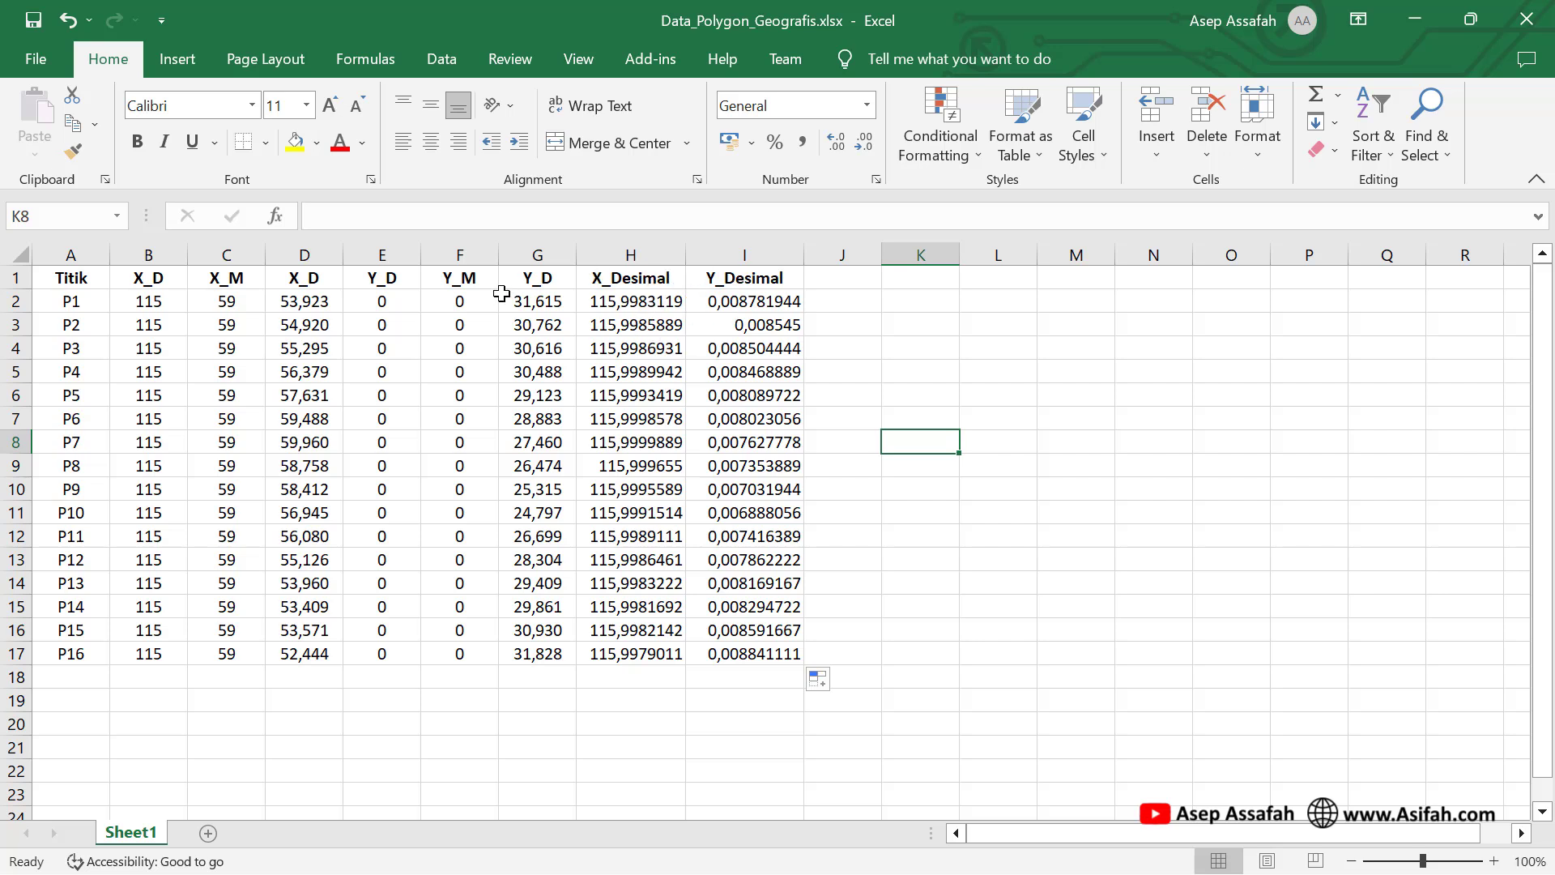
- Save the workbook in the Data Tutorial folder as an Excel 97-2003 Workbook named Data_Polygon_Geografis_Desimal.xls
{"action": "left_click", "coordinate": [32, 61]}
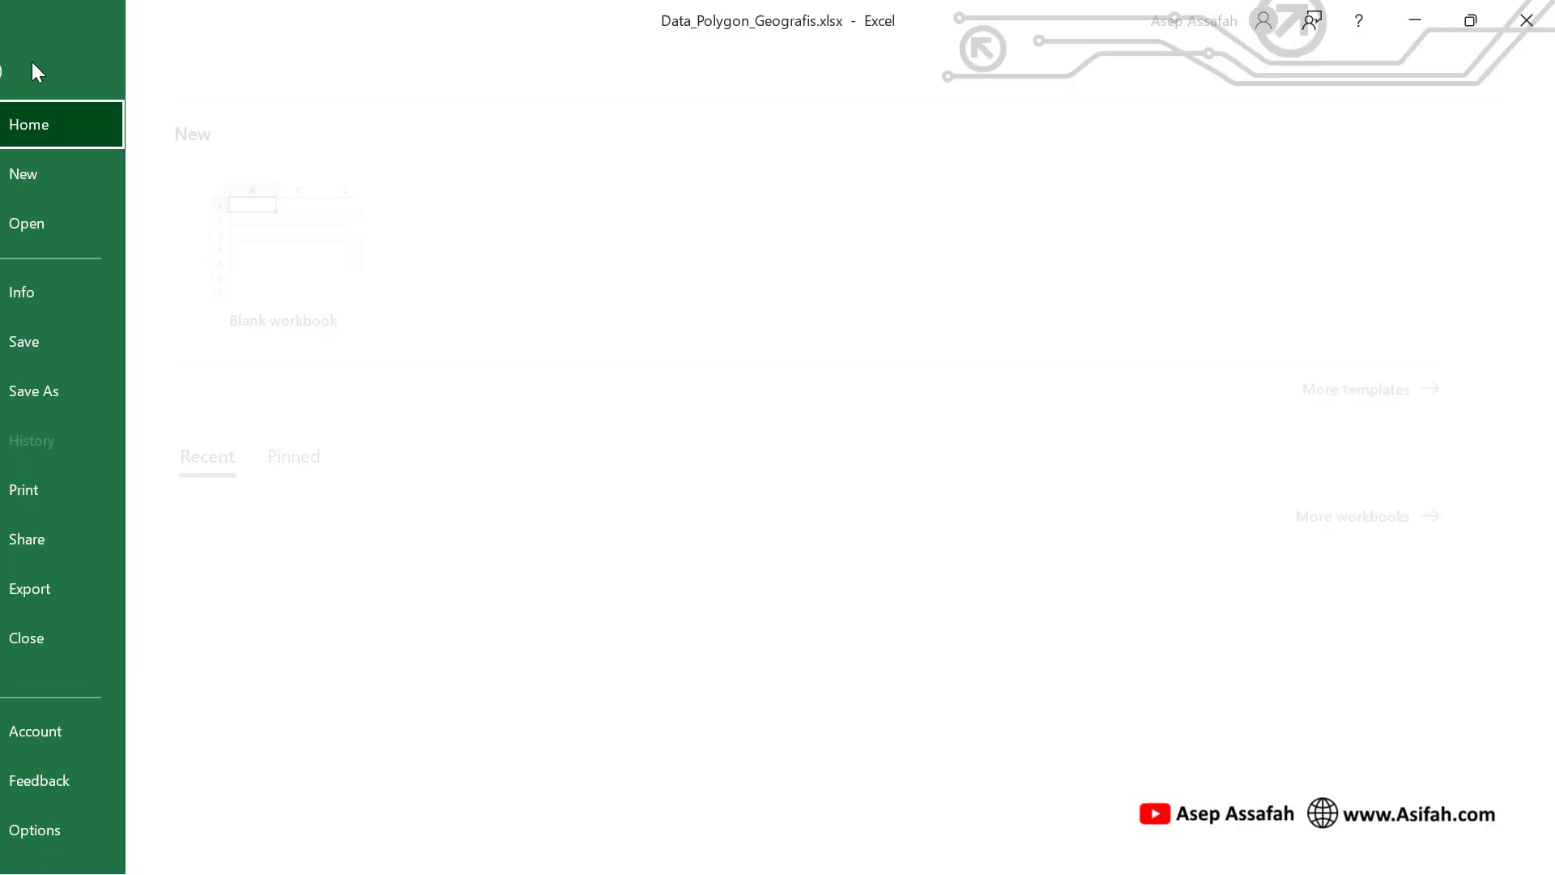
{"action": "left_click", "coordinate": [81, 394]}
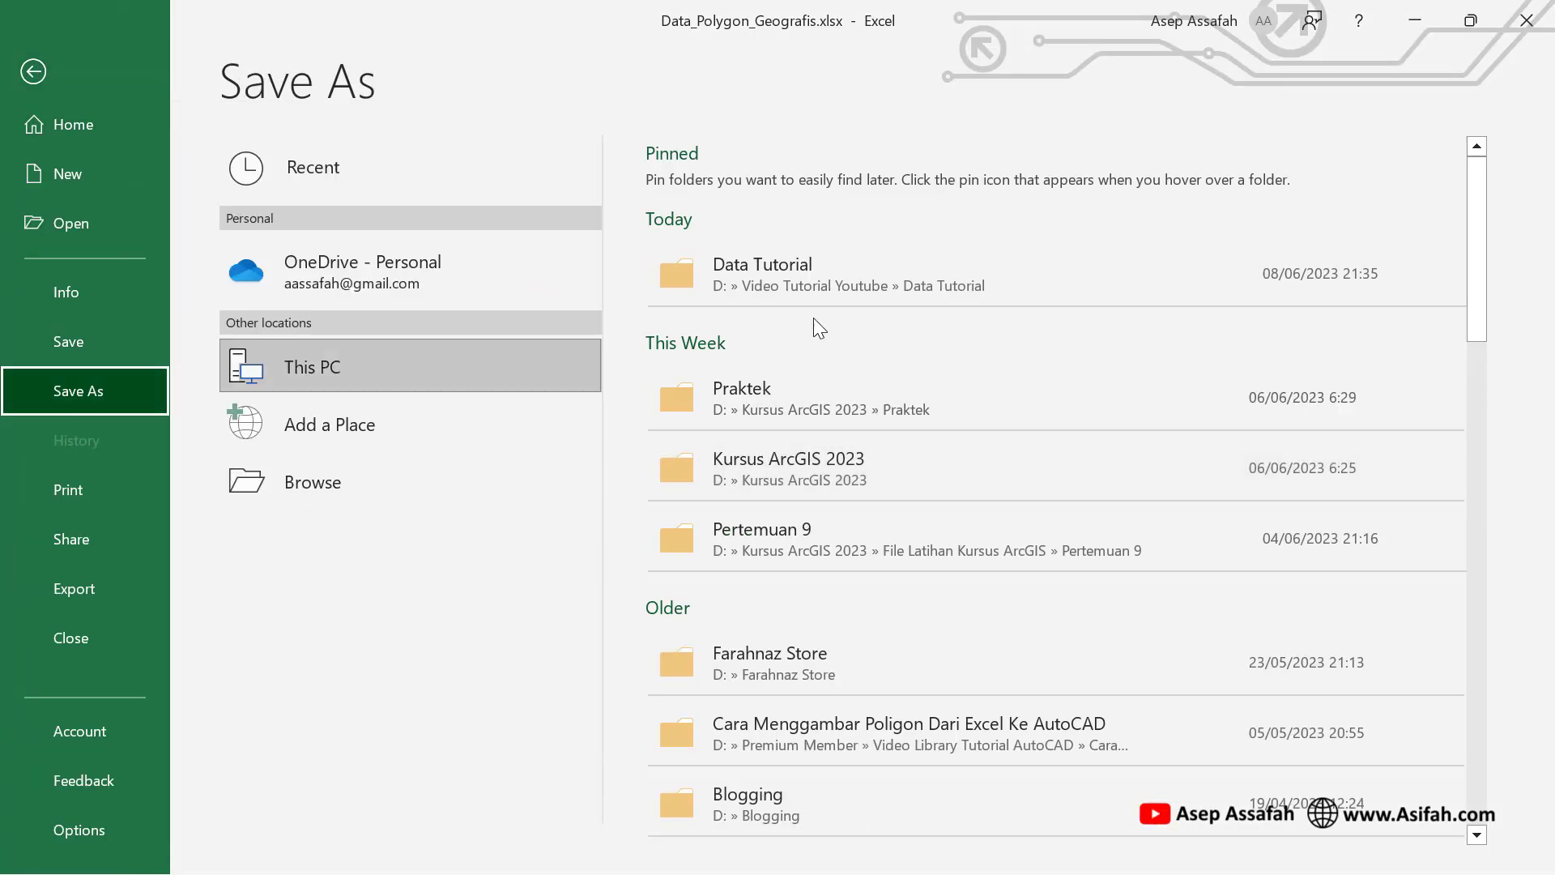
{"action": "left_click", "coordinate": [821, 286]}
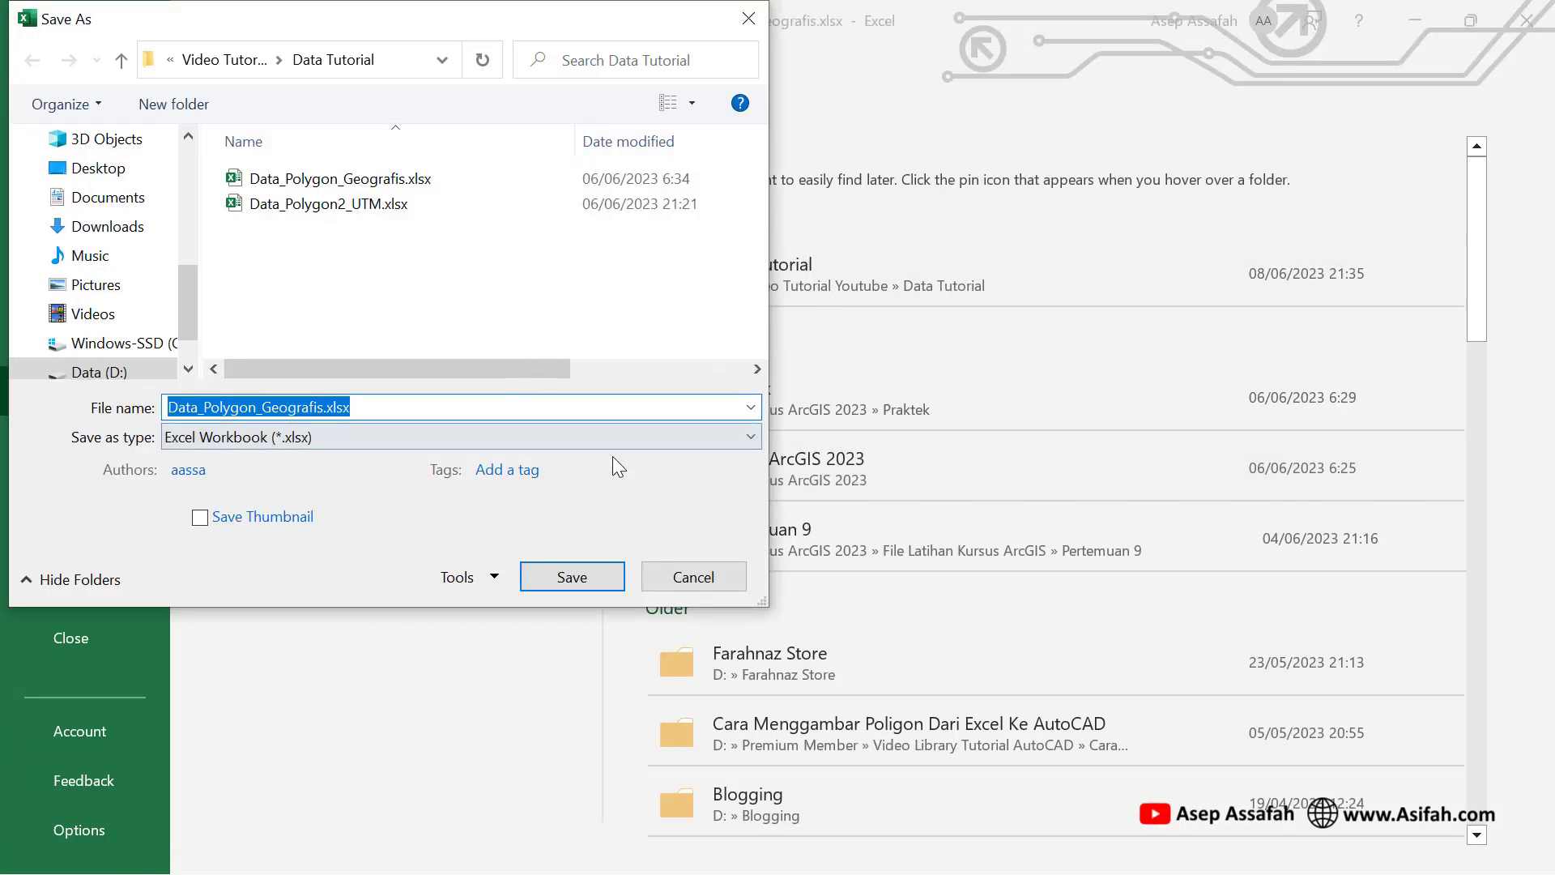
{"action": "left_click", "coordinate": [641, 442]}
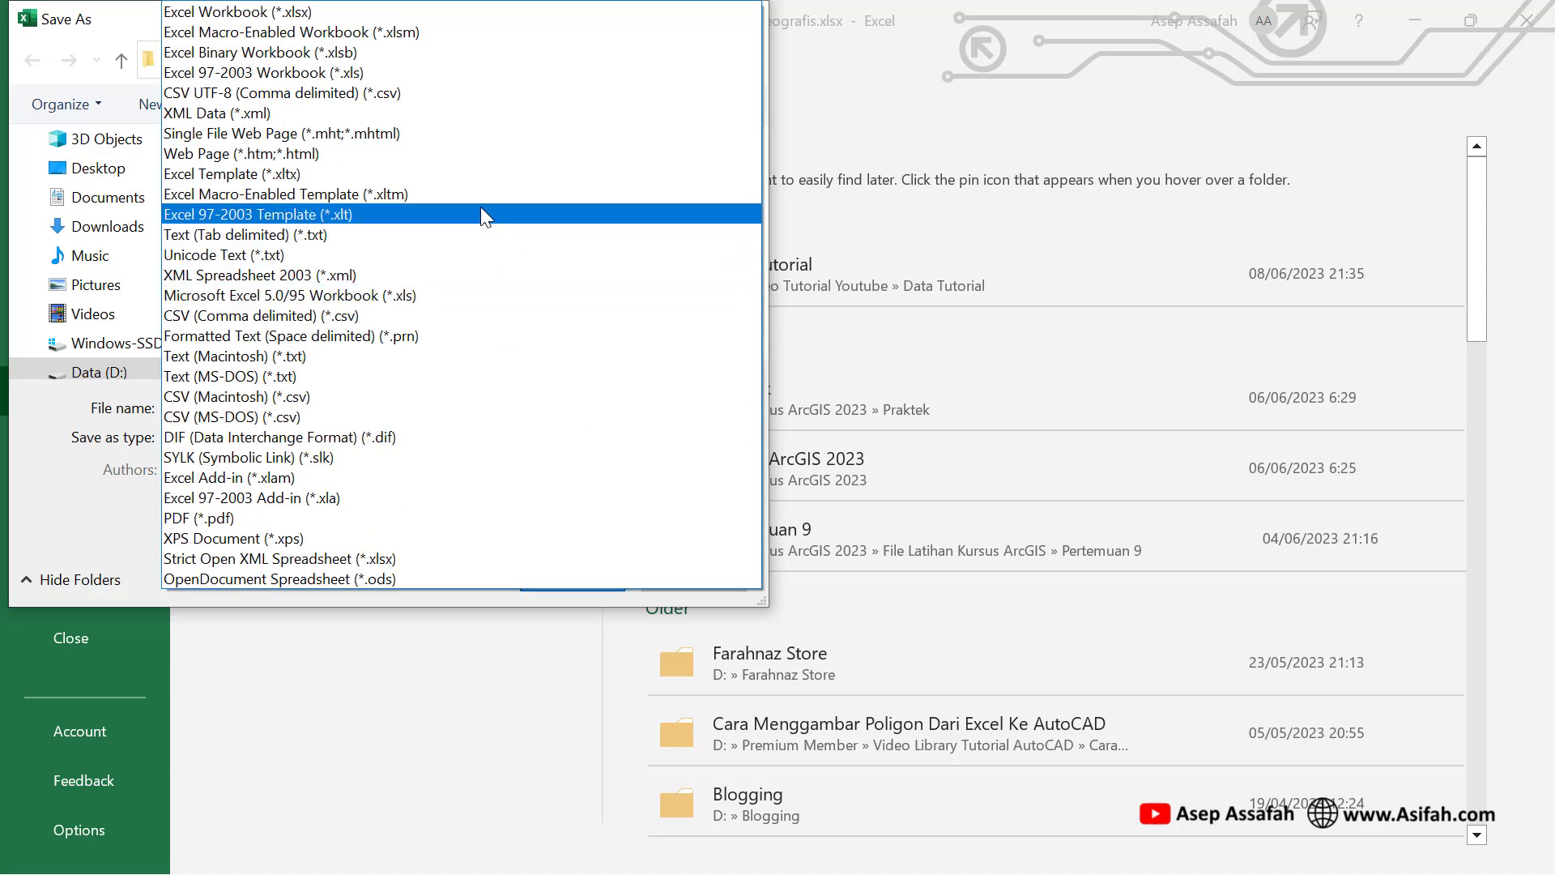
{"action": "left_click", "coordinate": [429, 72]}
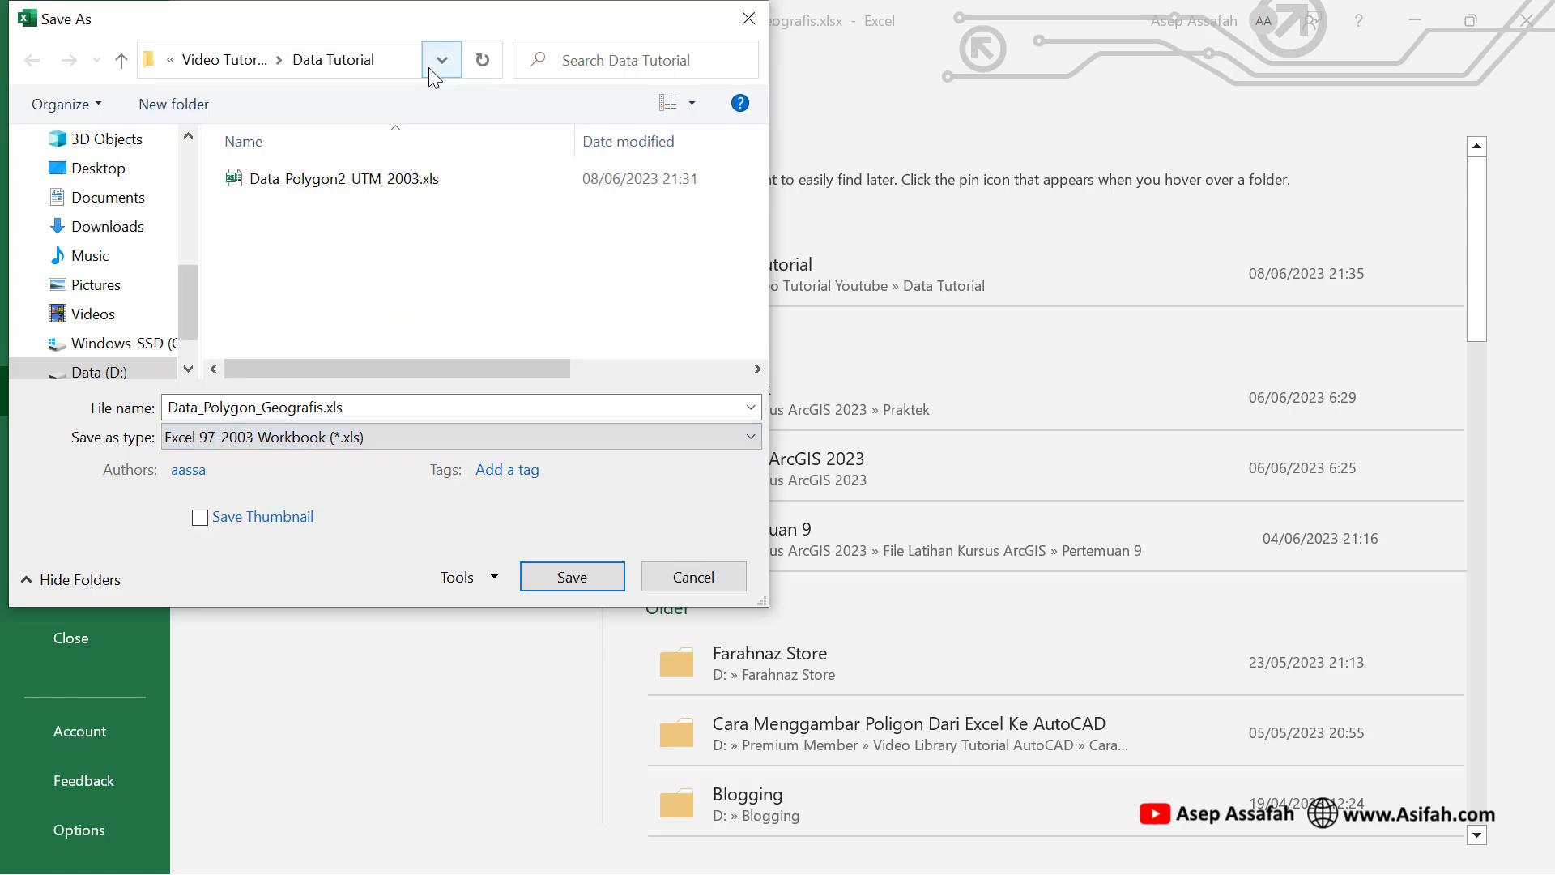
{"action": "double_click", "coordinate": [325, 404]}
{"action": "left_click", "coordinate": [322, 407]}
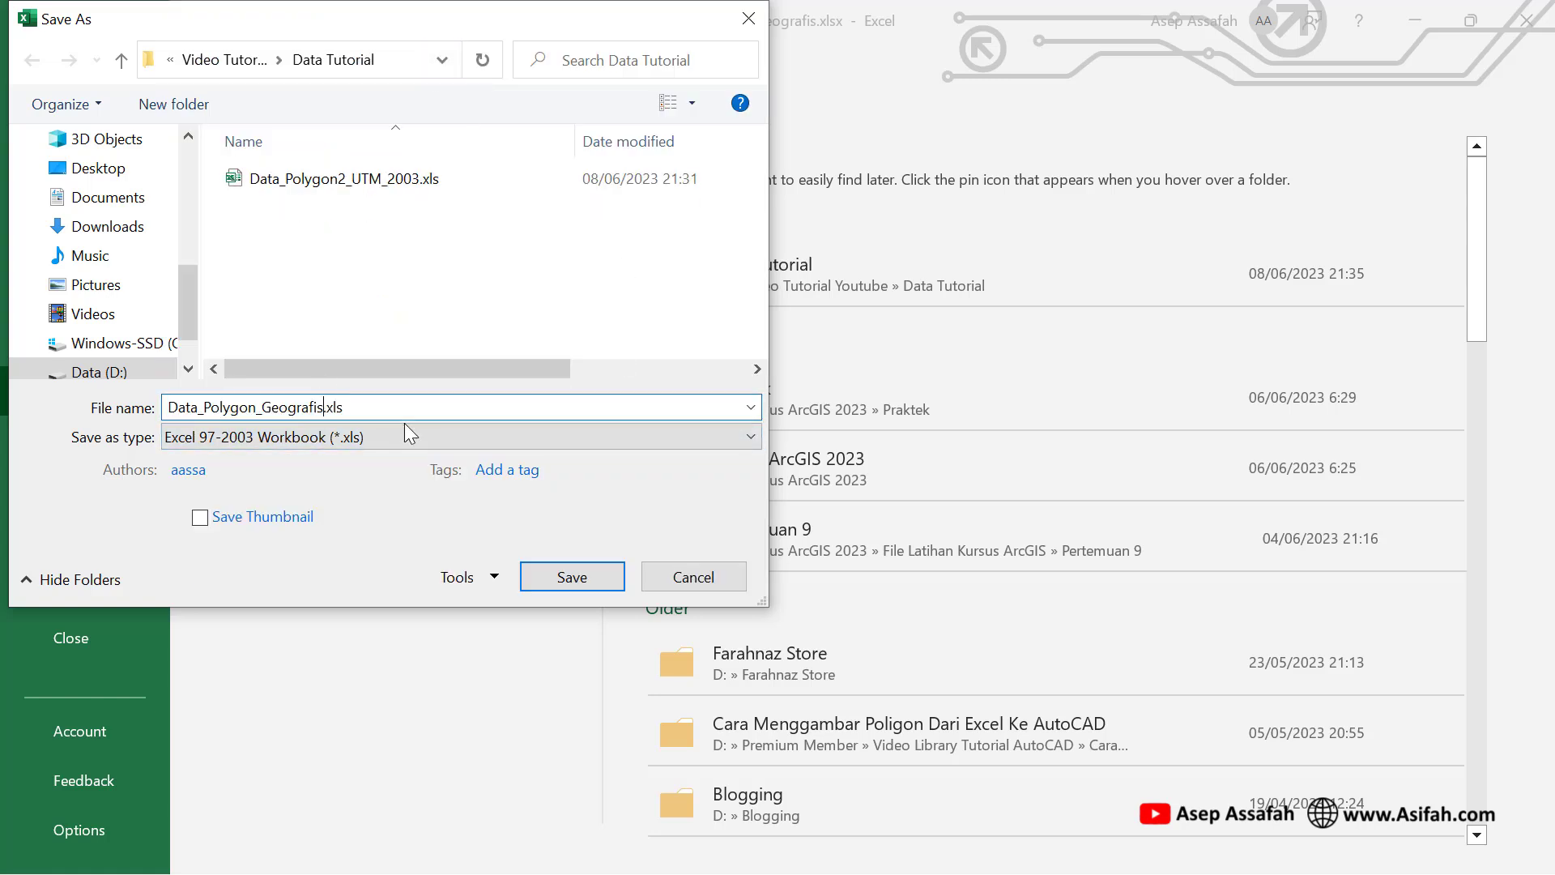
{"action": "type", "text": "_Desimal"}
{"action": "left_click", "coordinate": [570, 578]}
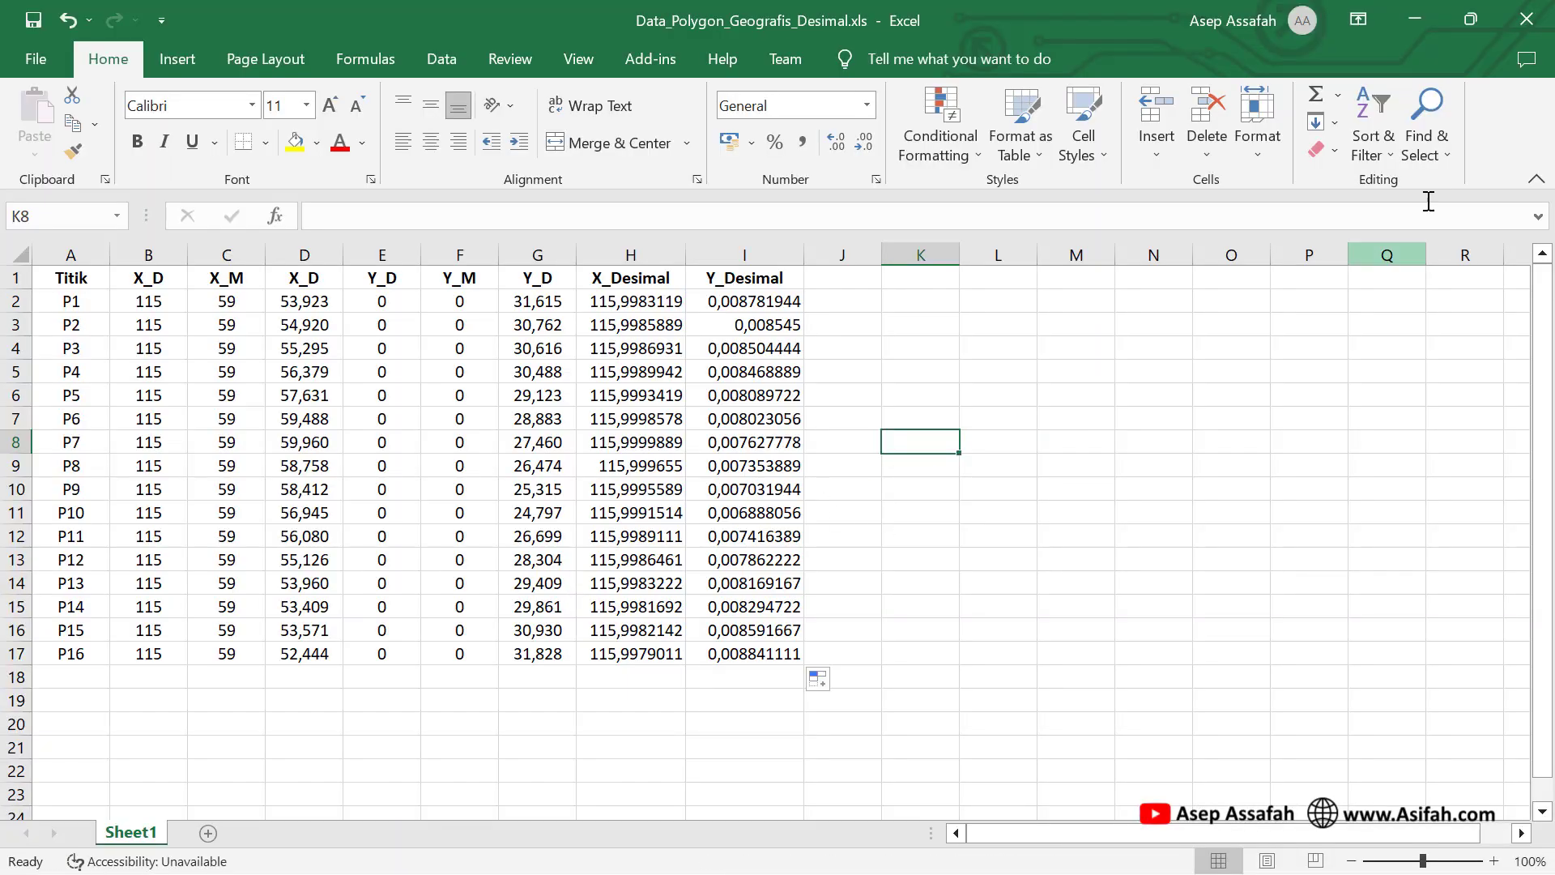
- Switch to ArcMap and start a new blank map, discarding the changes to the untitled map
{"action": "left_click", "coordinate": [1421, 23]}
{"action": "left_click", "coordinate": [1421, 23]}
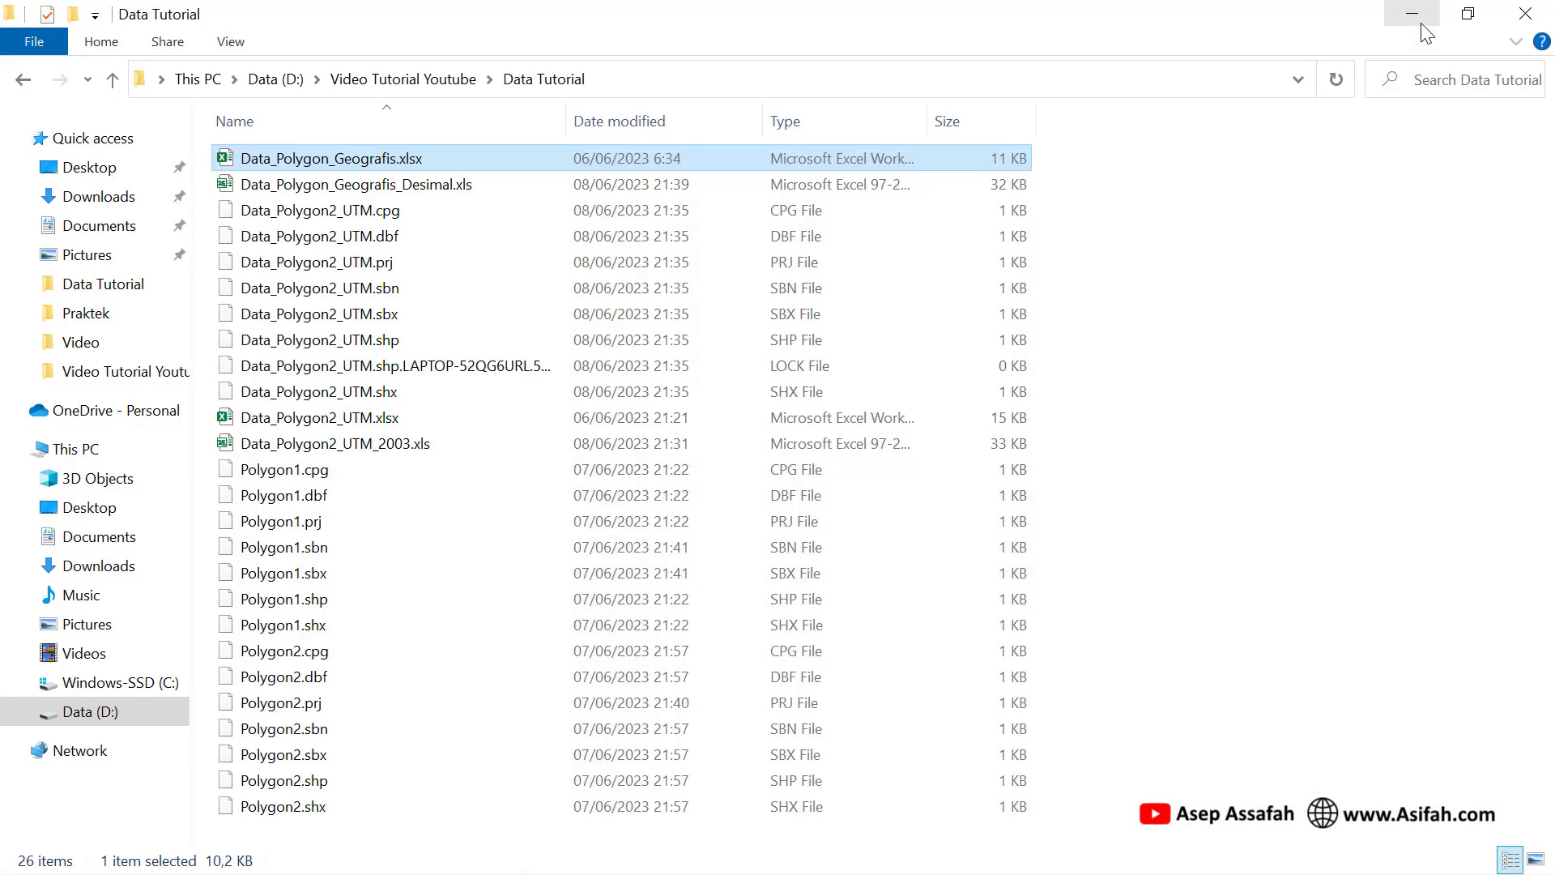
{"action": "left_click", "coordinate": [1421, 23]}
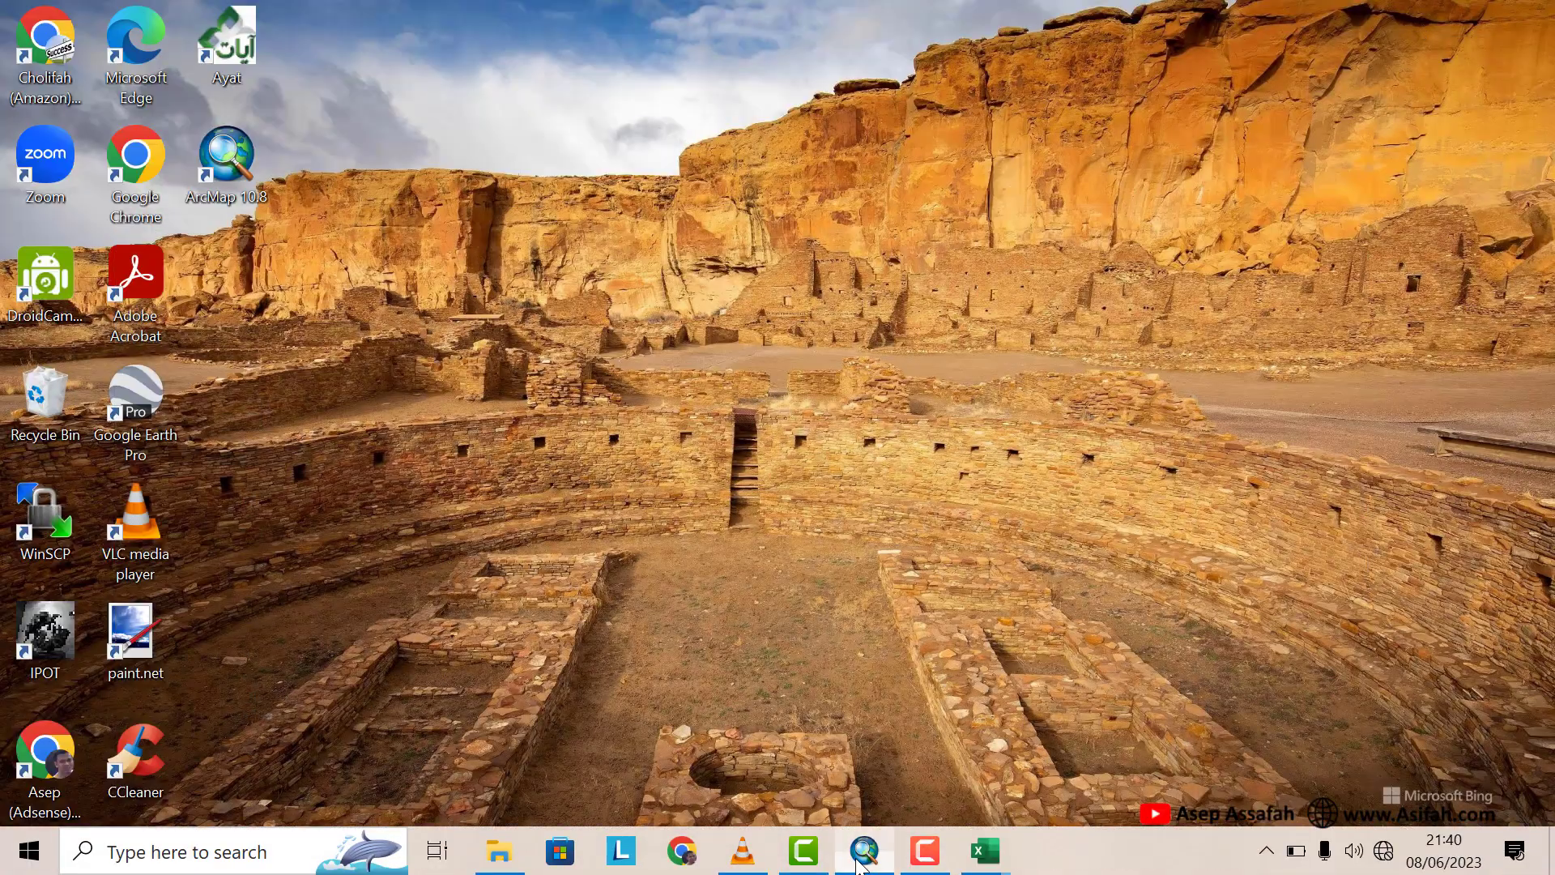
{"action": "left_click", "coordinate": [861, 865]}
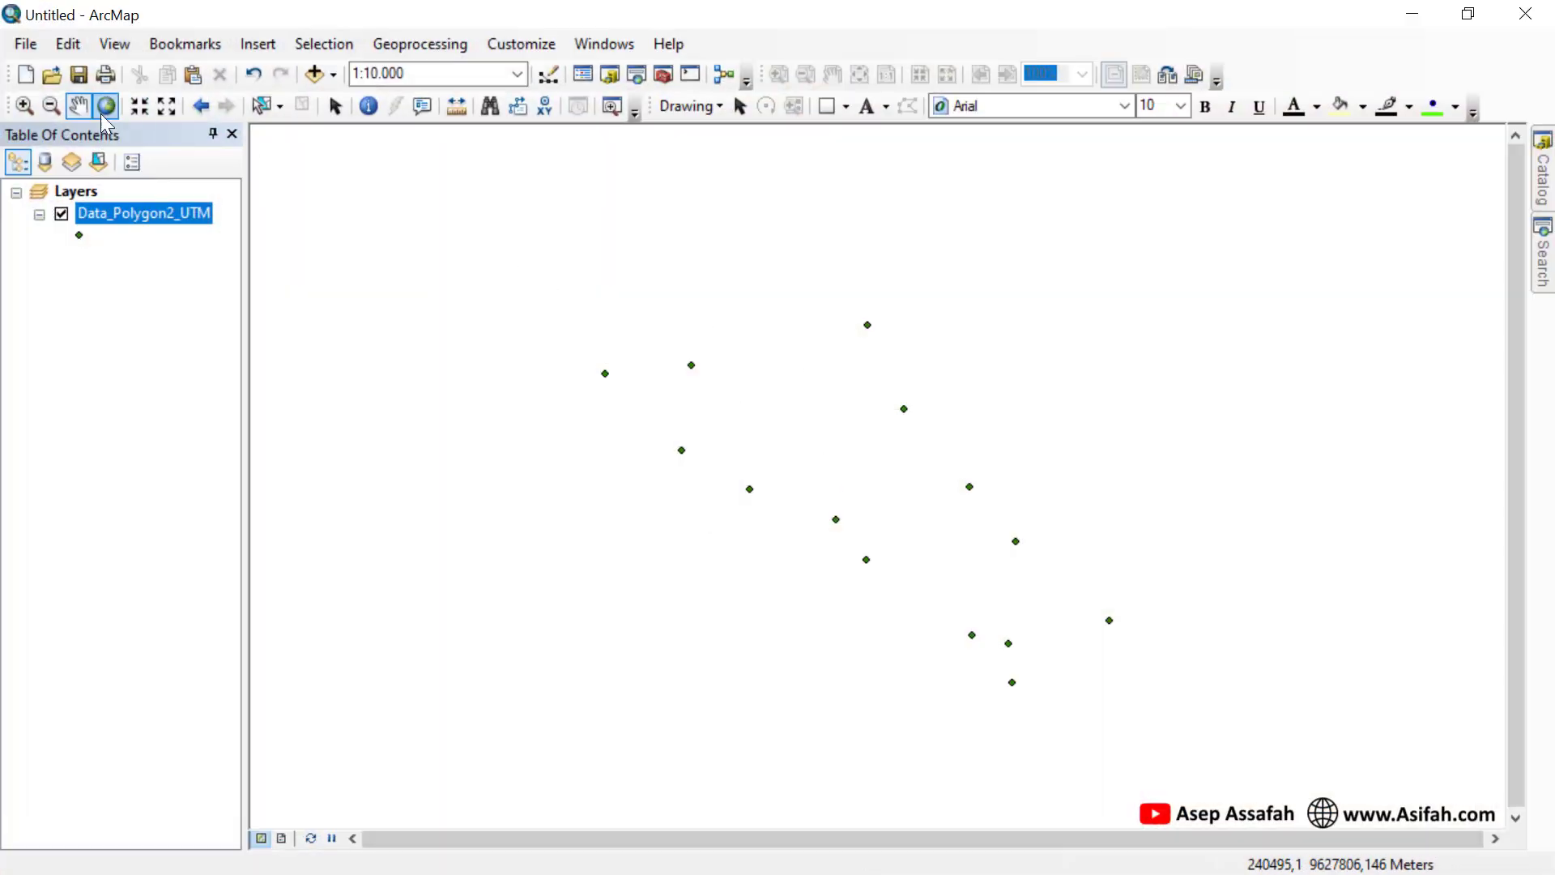
{"action": "left_click", "coordinate": [27, 79]}
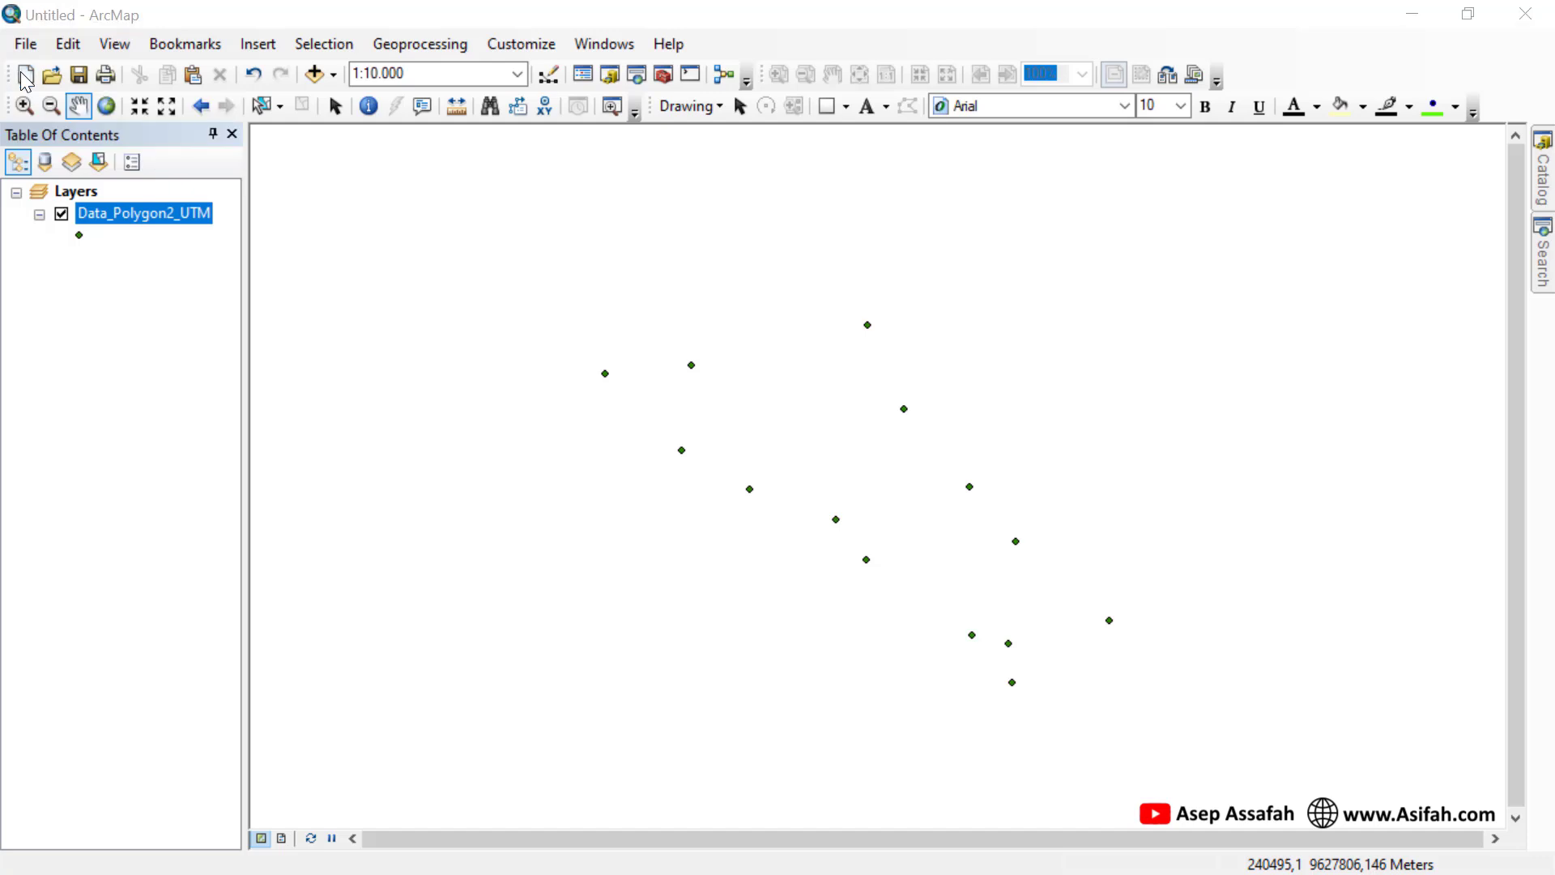
{"action": "left_click", "coordinate": [629, 279]}
{"action": "left_click", "coordinate": [1115, 718]}
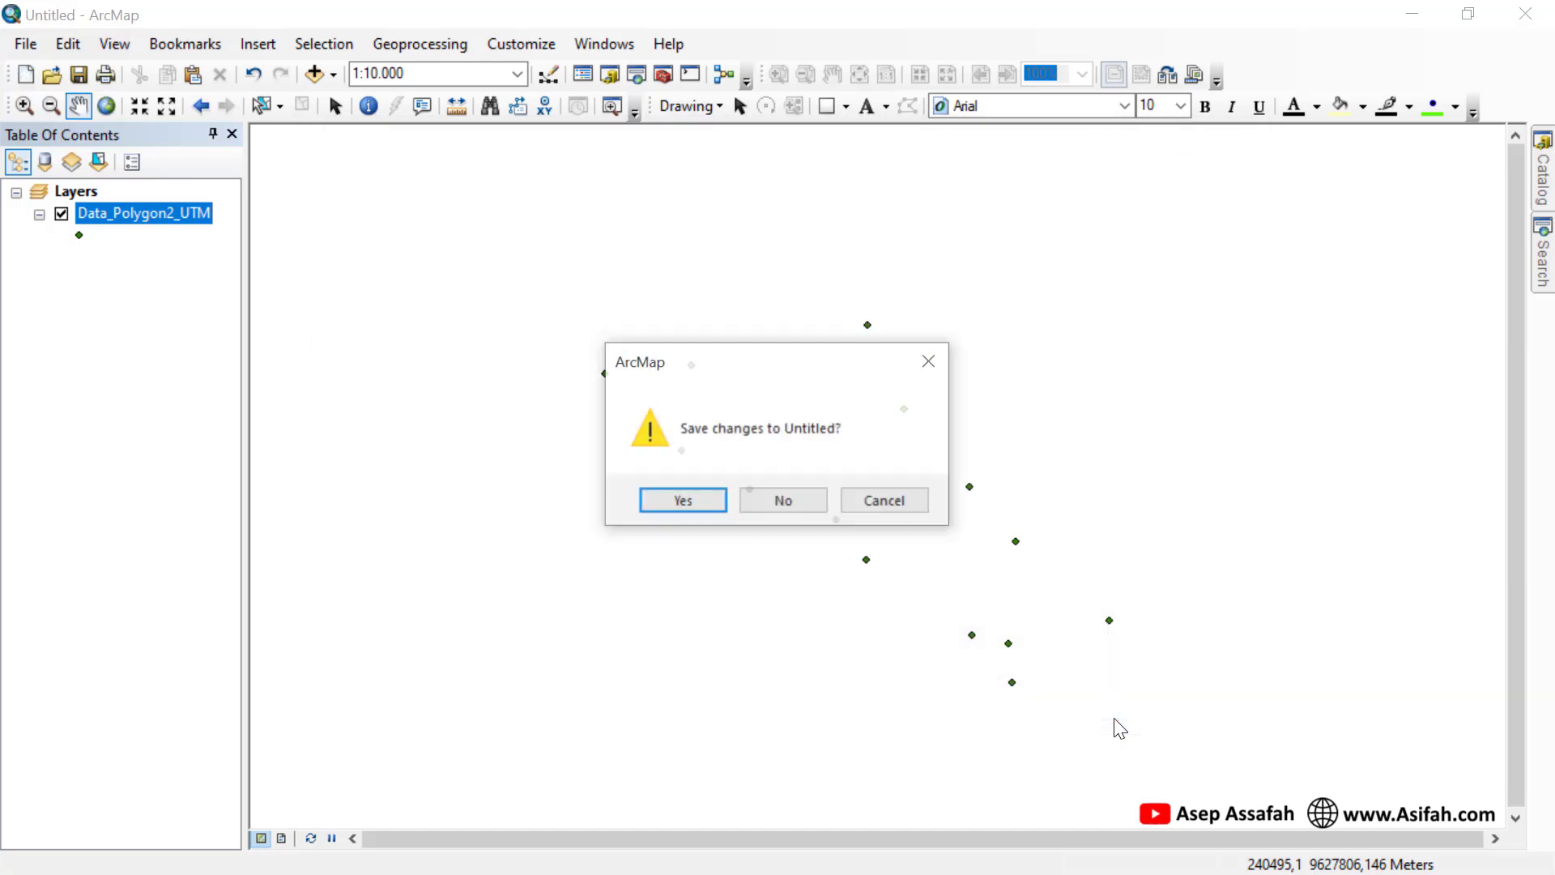
{"action": "left_click", "coordinate": [811, 505]}
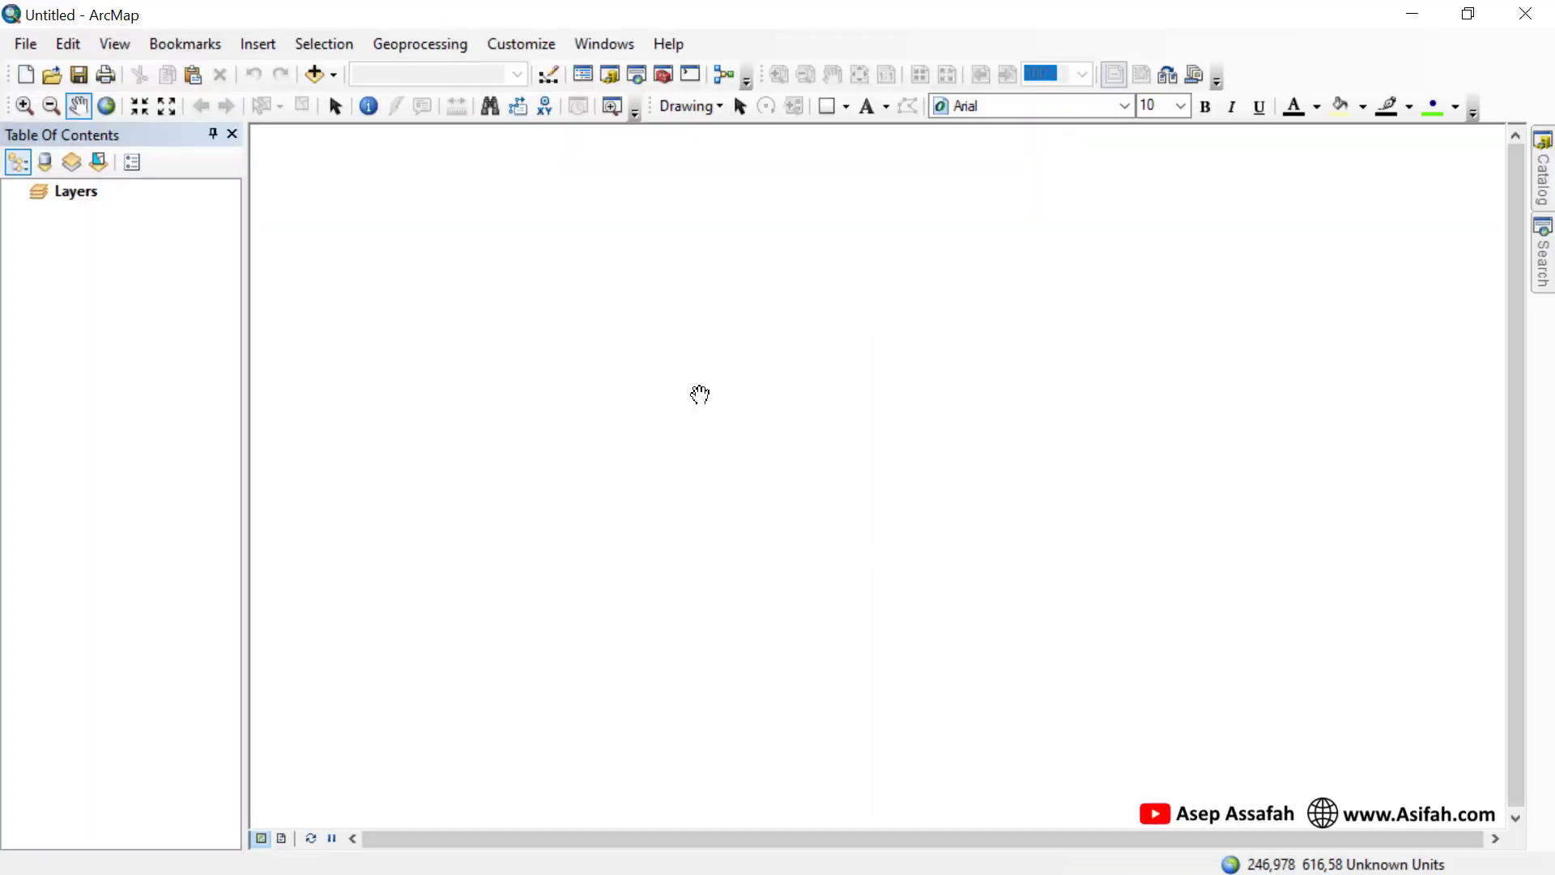
- Set the Layers data frame's coordinate system to the geographic World system WGS 1984
{"action": "left_click", "coordinate": [94, 196]}
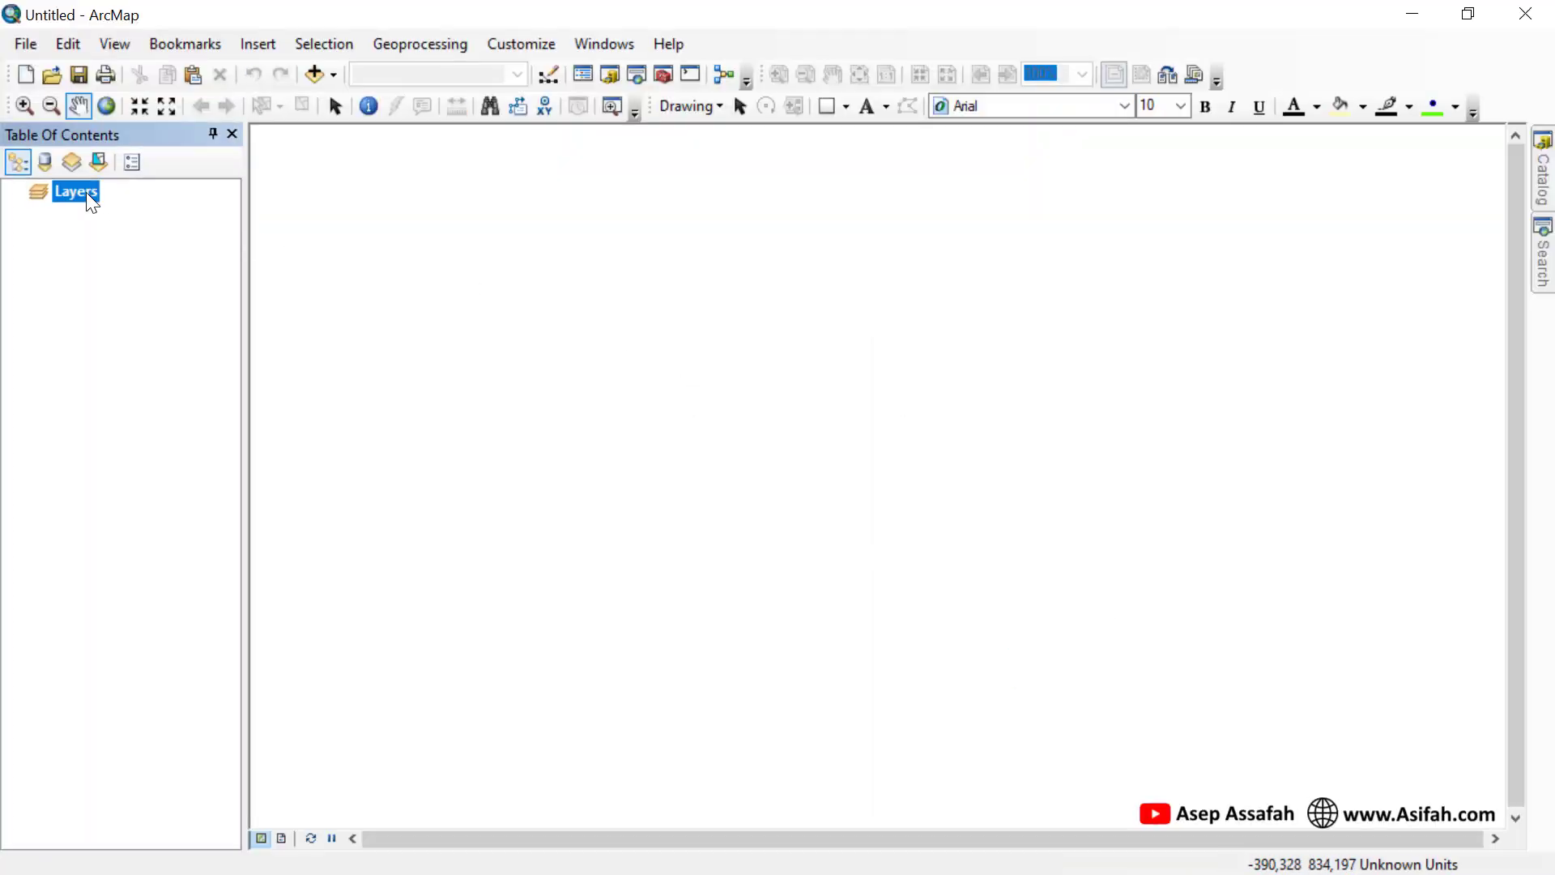
{"action": "right_click", "coordinate": [88, 196]}
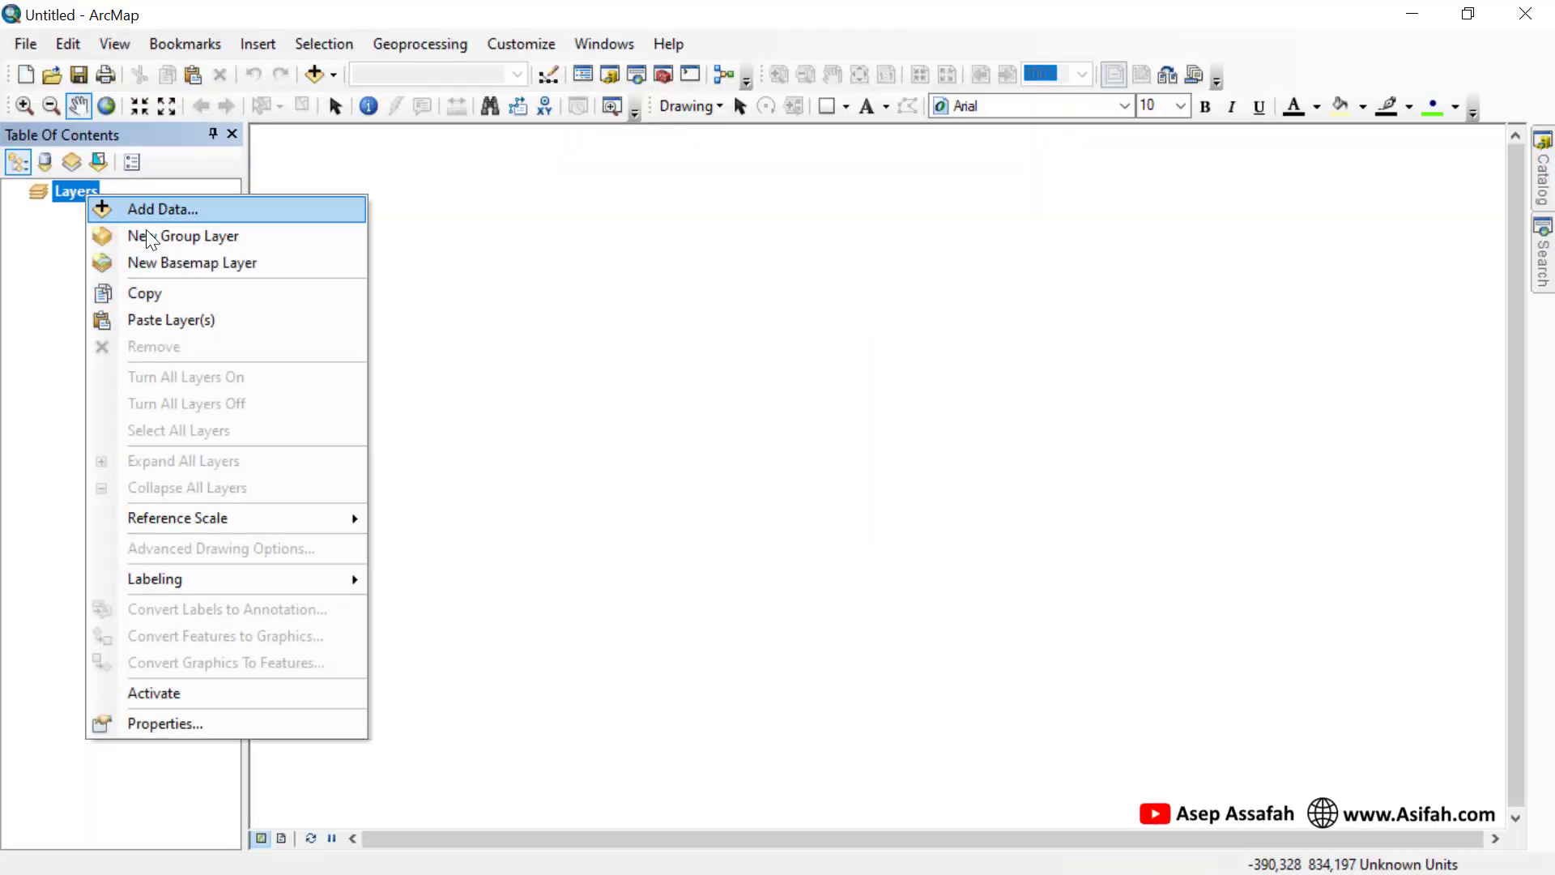
{"action": "left_click", "coordinate": [223, 723]}
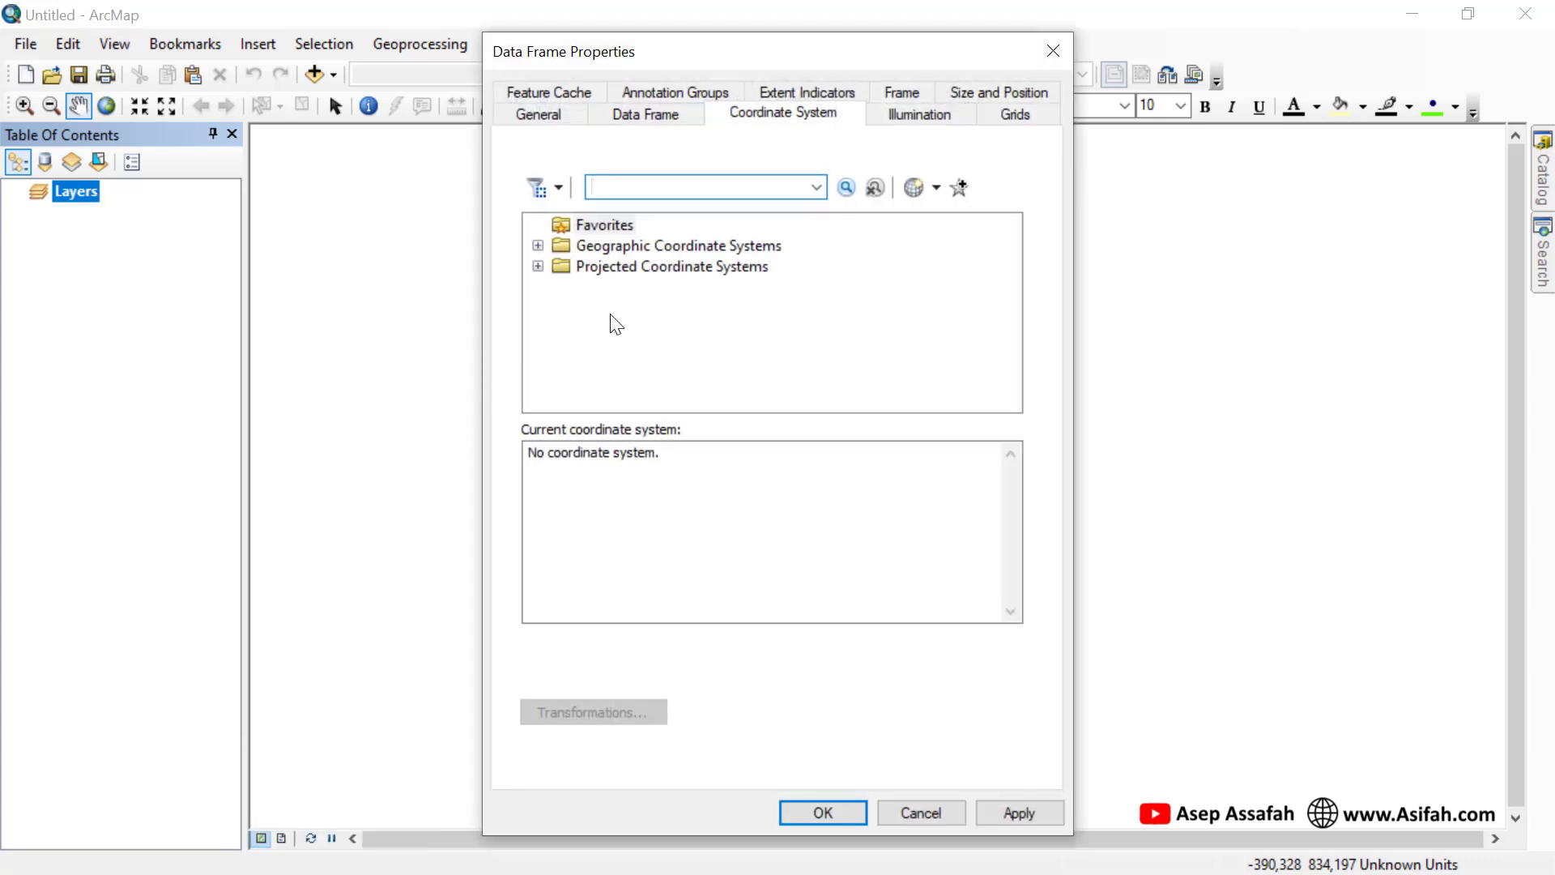
{"action": "left_click", "coordinate": [537, 245]}
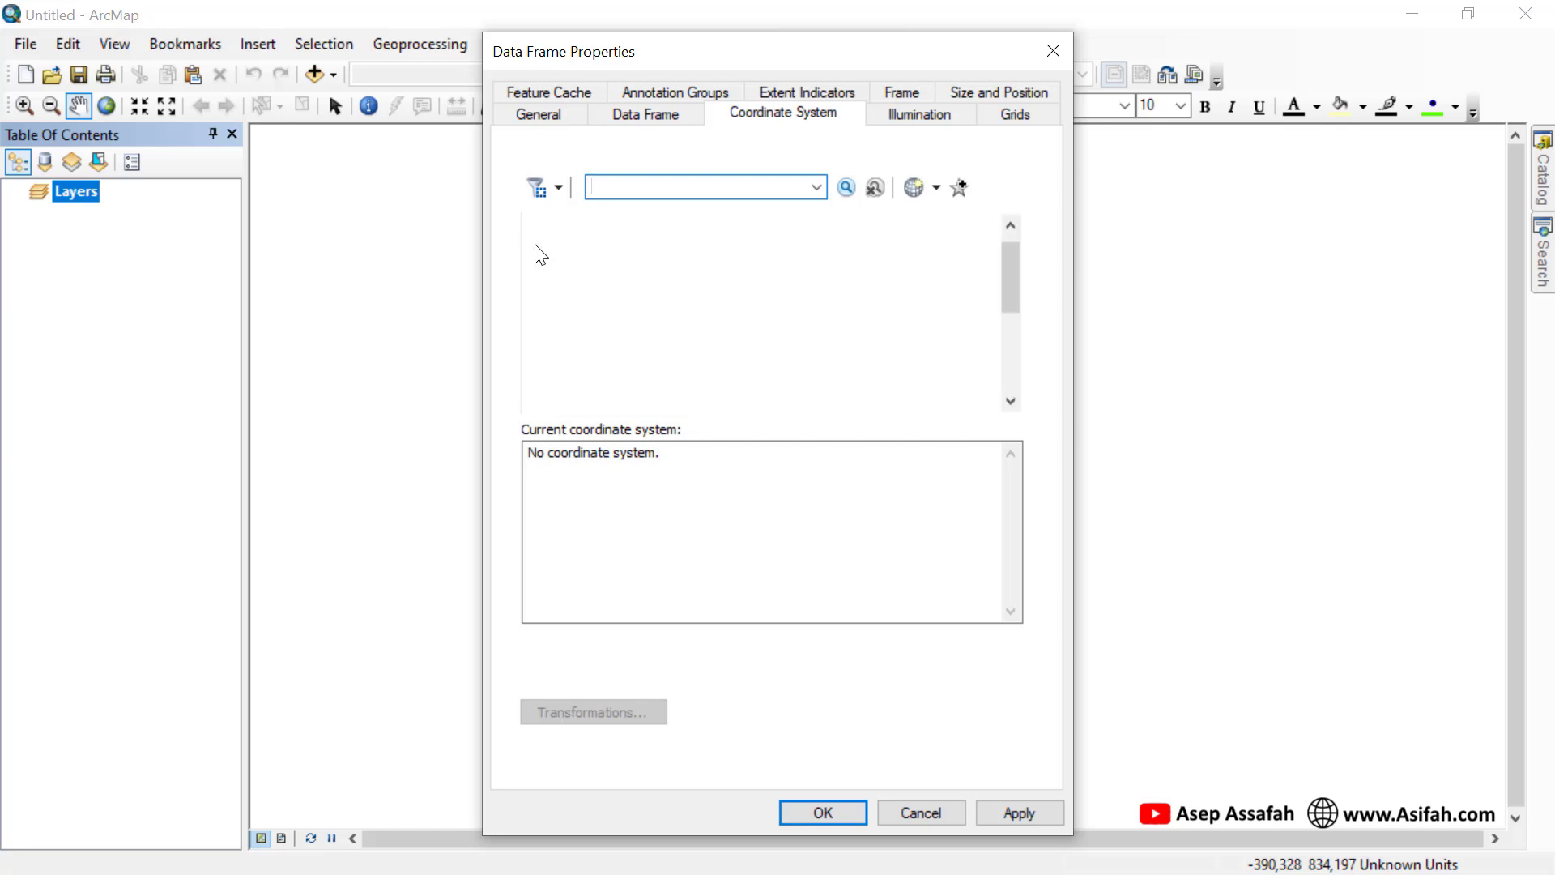
{"action": "scroll", "coordinate": [628, 308], "scroll_direction": "down", "scroll_amount": 3}
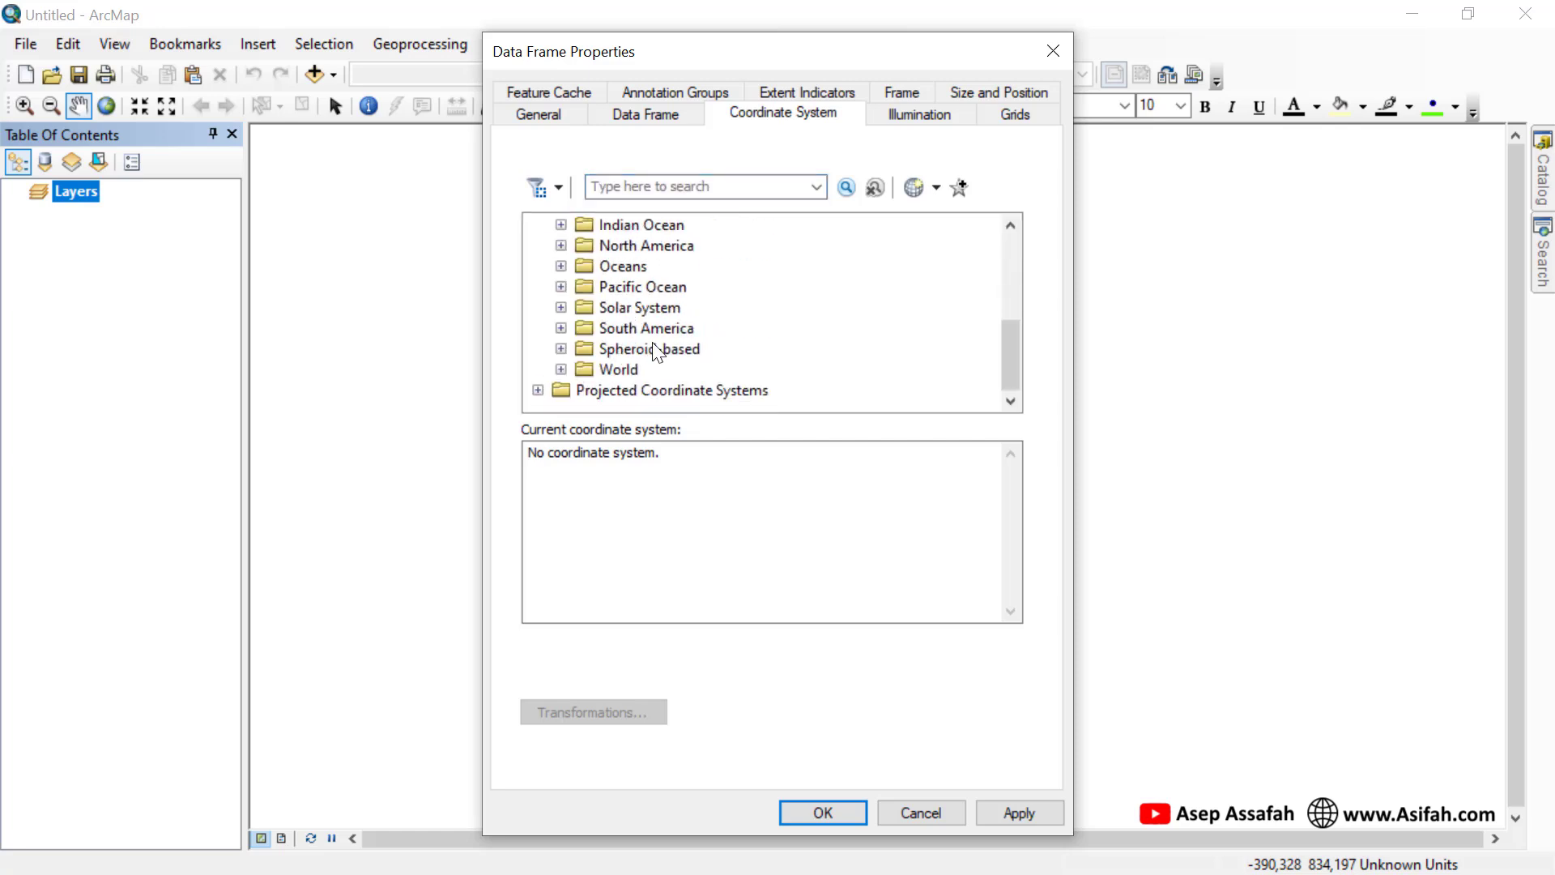
{"action": "left_click", "coordinate": [561, 369]}
{"action": "scroll", "coordinate": [622, 348], "scroll_direction": "down", "scroll_amount": 6}
{"action": "scroll", "coordinate": [623, 347], "scroll_direction": "down", "scroll_amount": 1}
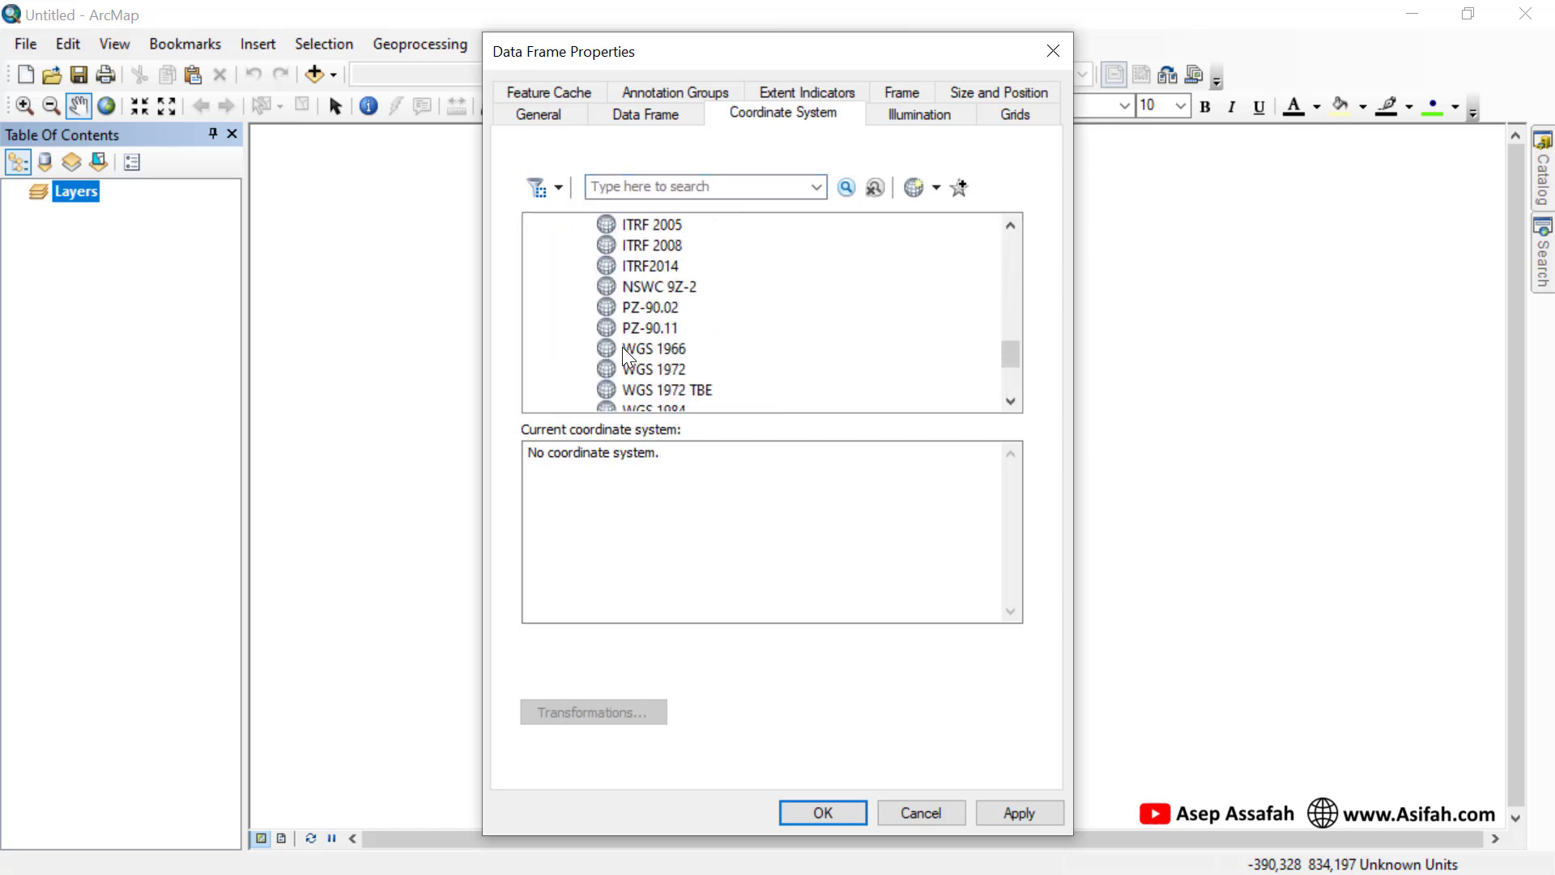
{"action": "scroll", "coordinate": [648, 316], "scroll_direction": "down", "scroll_amount": 2}
{"action": "left_click", "coordinate": [661, 285]}
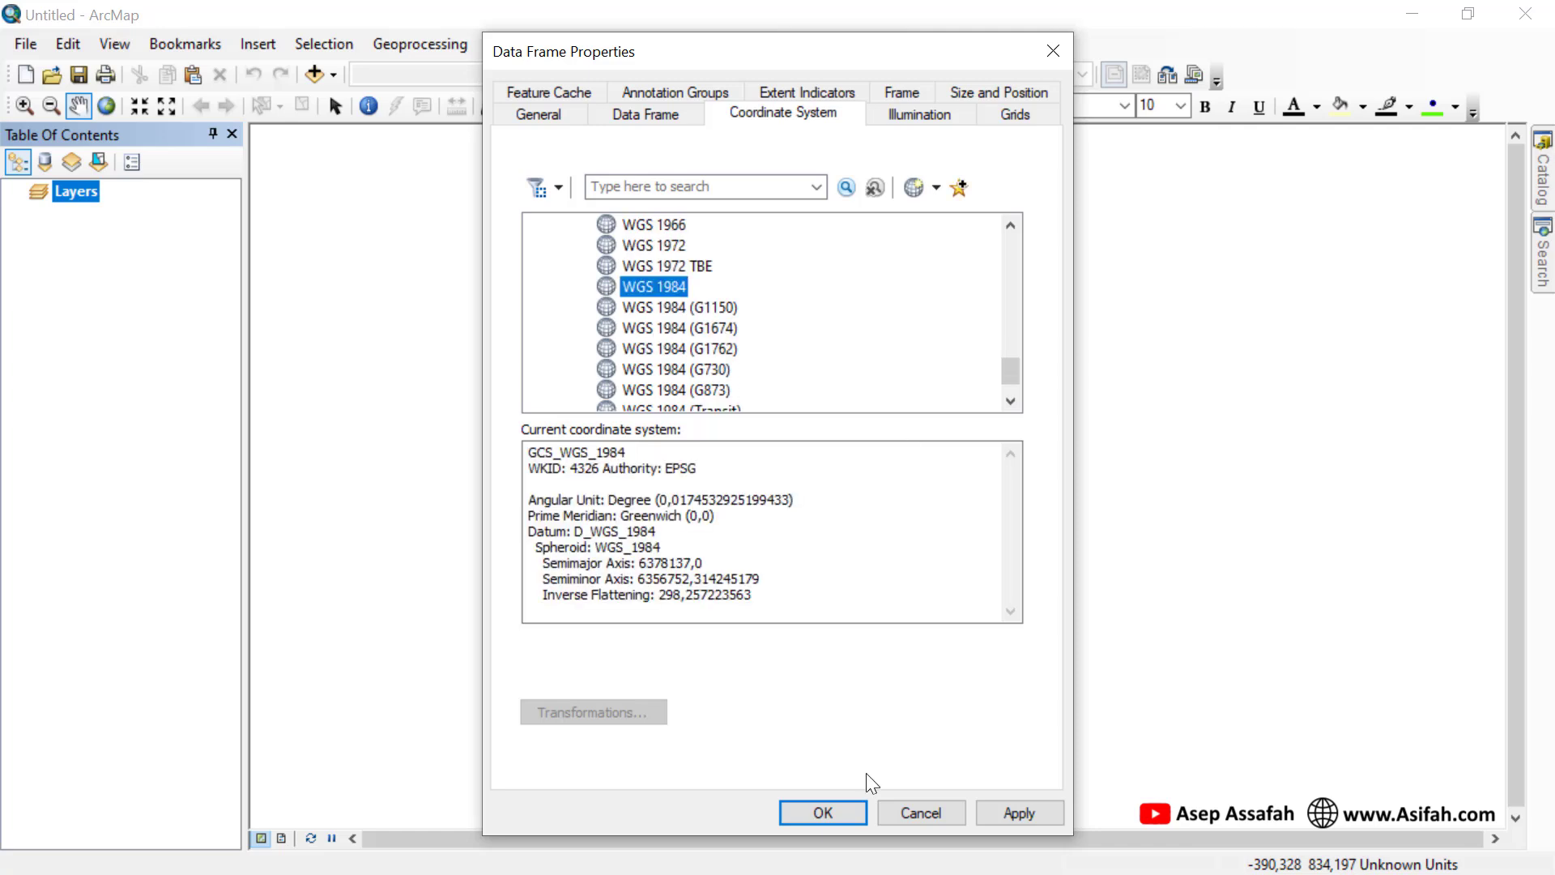
{"action": "left_click", "coordinate": [833, 807]}
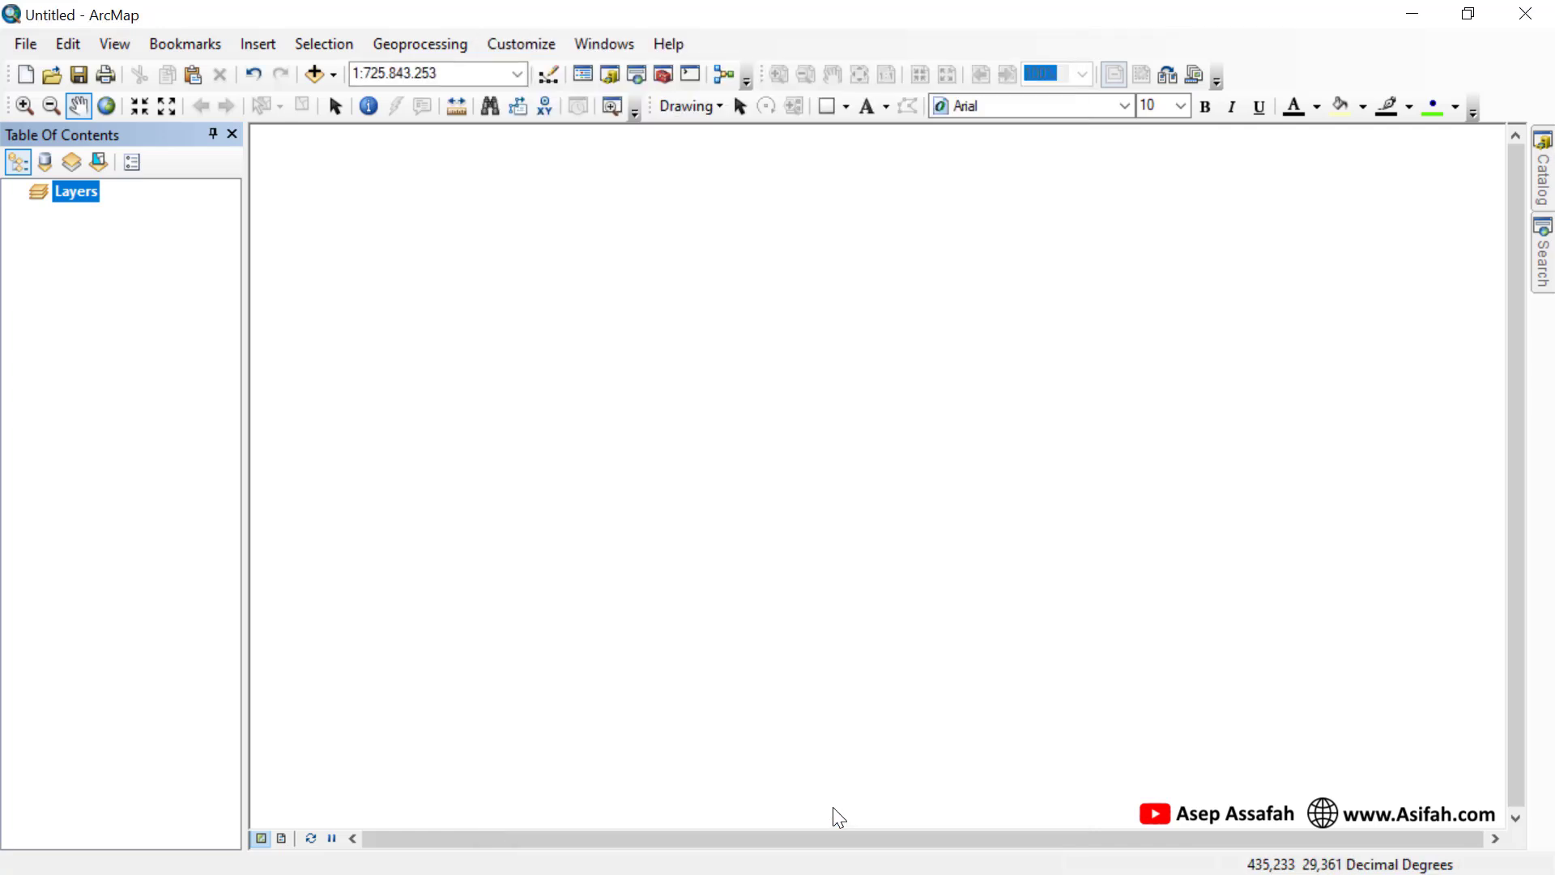
- Start adding XY data and choose Sheet1$ from Data_Polygon_Geografis_Desimal.xls in the Data Tutorial folder as the source table
{"action": "left_click", "coordinate": [34, 47]}
{"action": "mouse_move", "coordinate": [266, 243]}
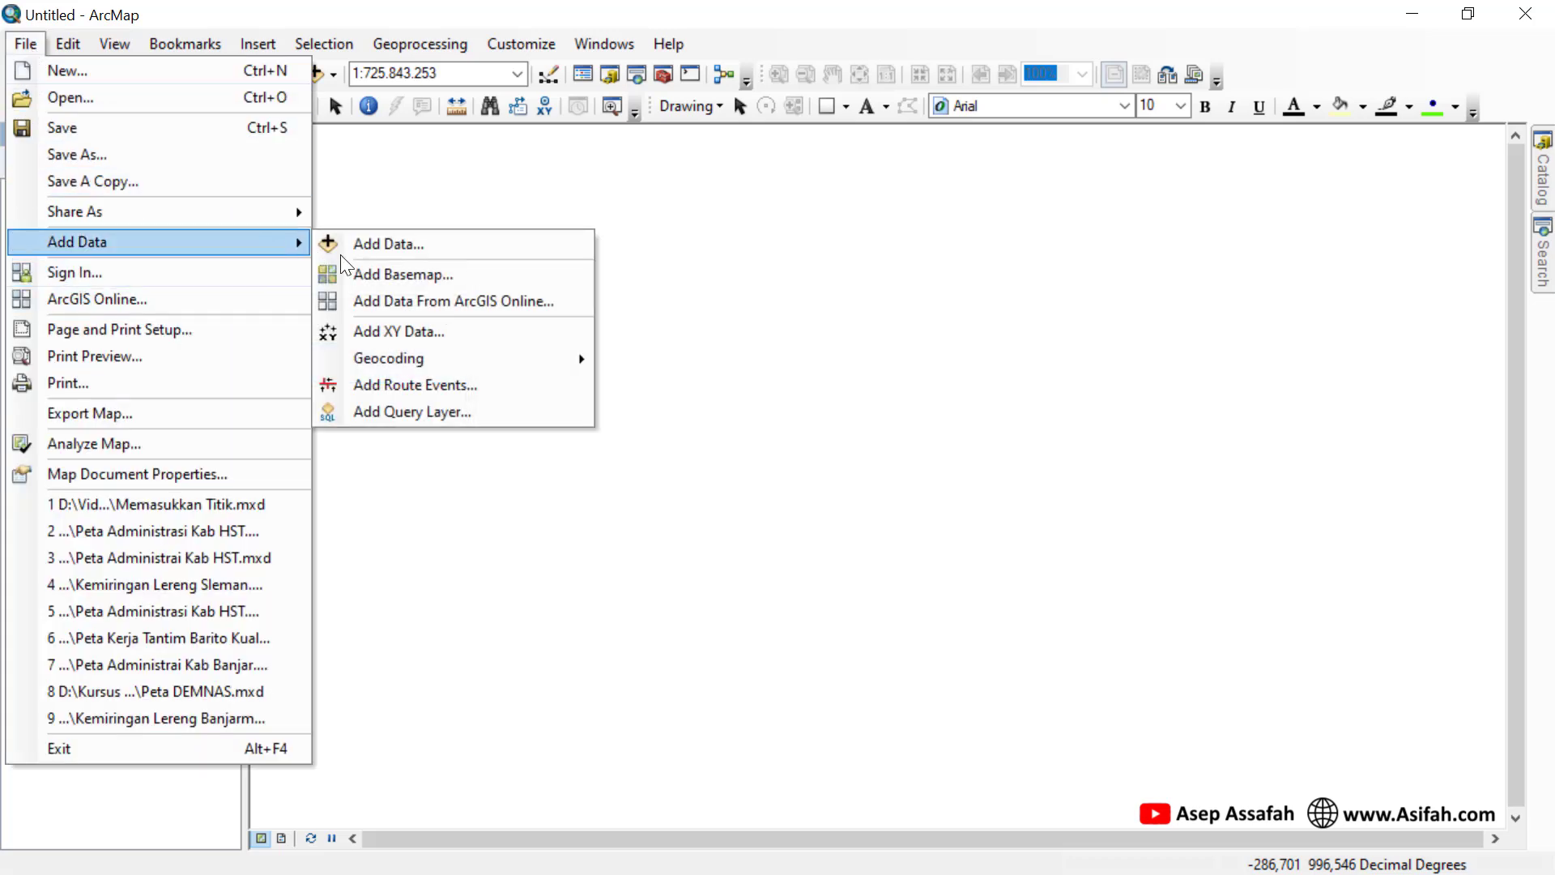
{"action": "left_click", "coordinate": [416, 340]}
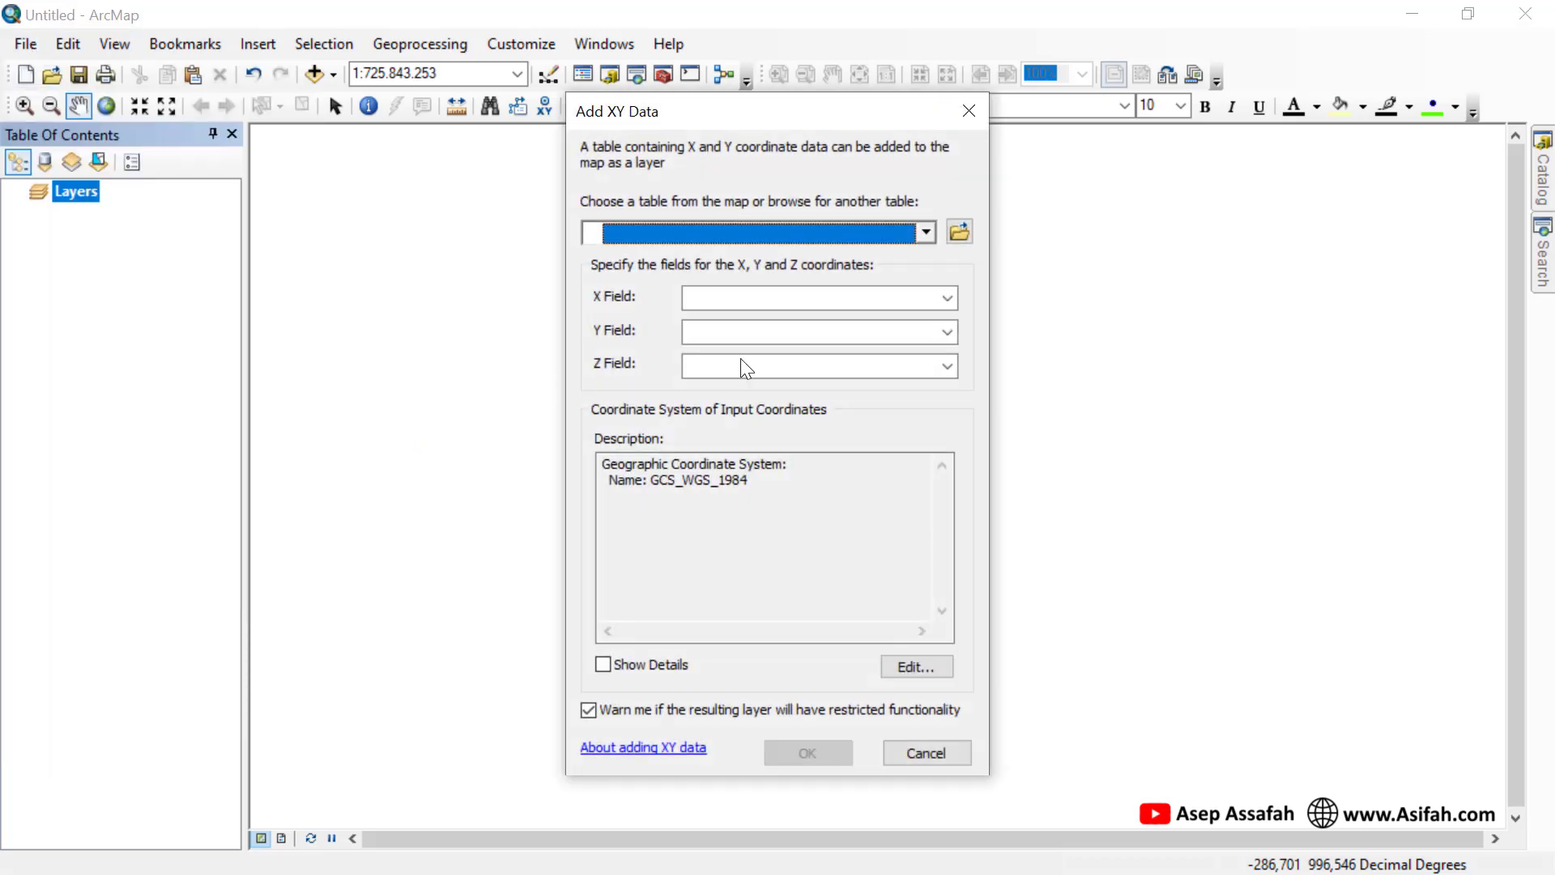
{"action": "left_click", "coordinate": [962, 231]}
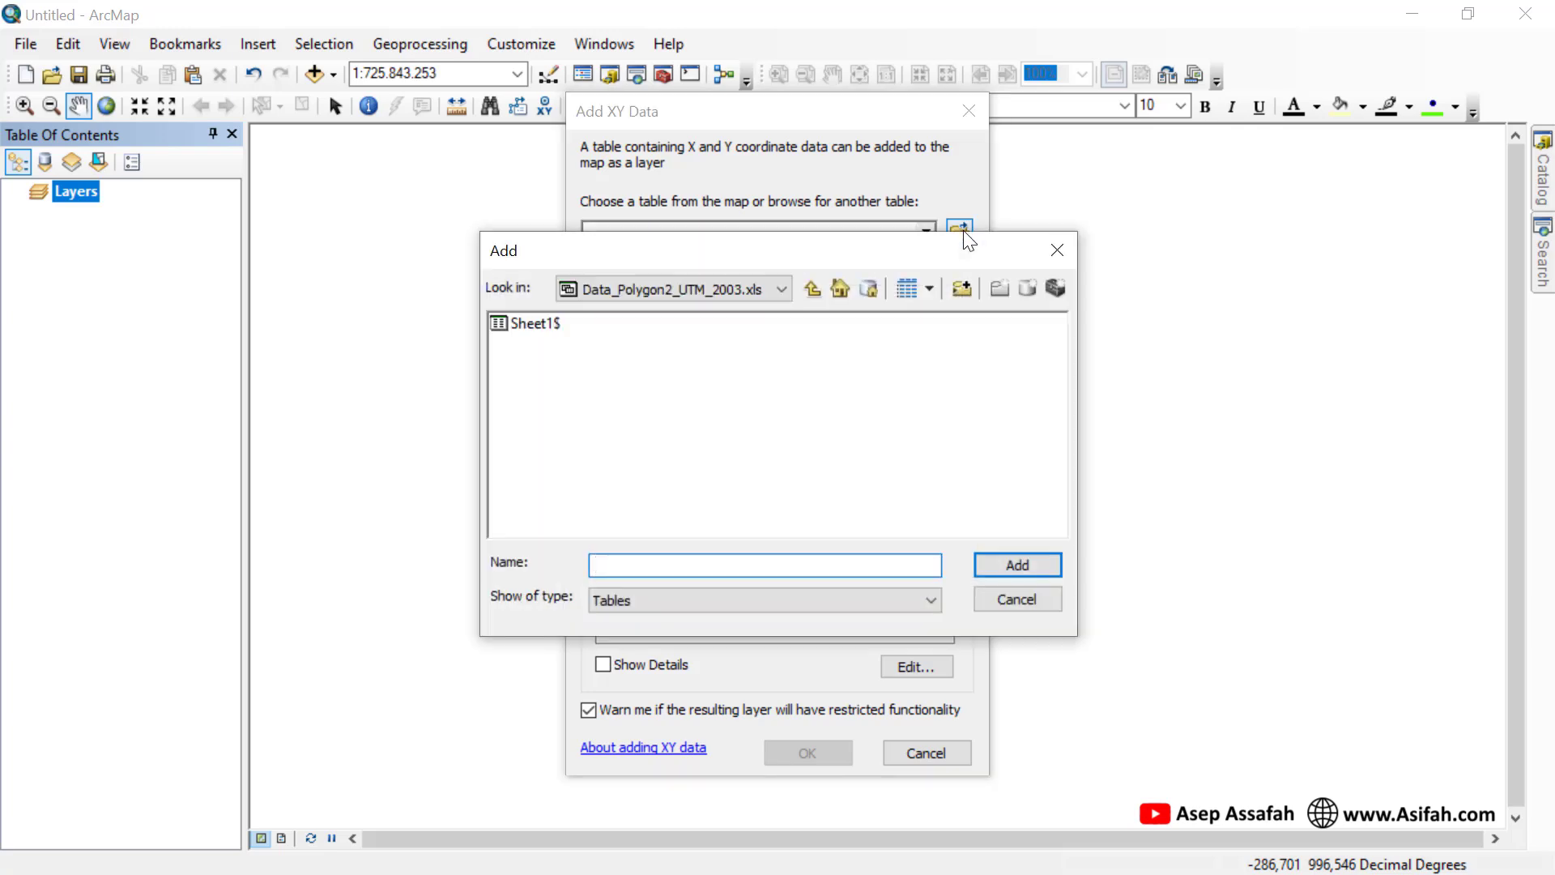
{"action": "left_click", "coordinate": [781, 288]}
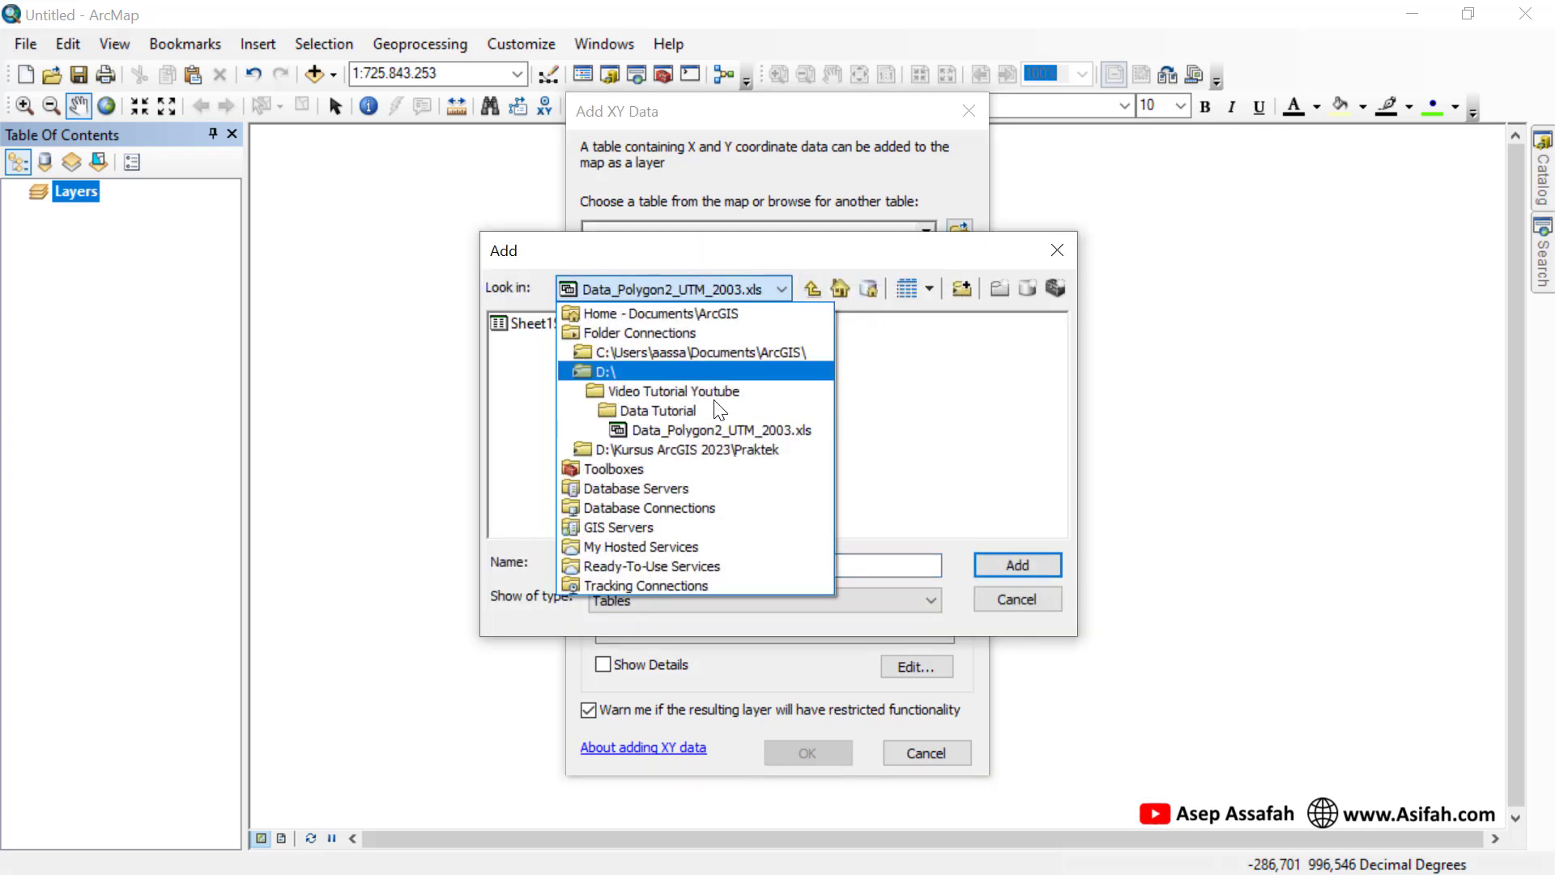
{"action": "left_click", "coordinate": [716, 412]}
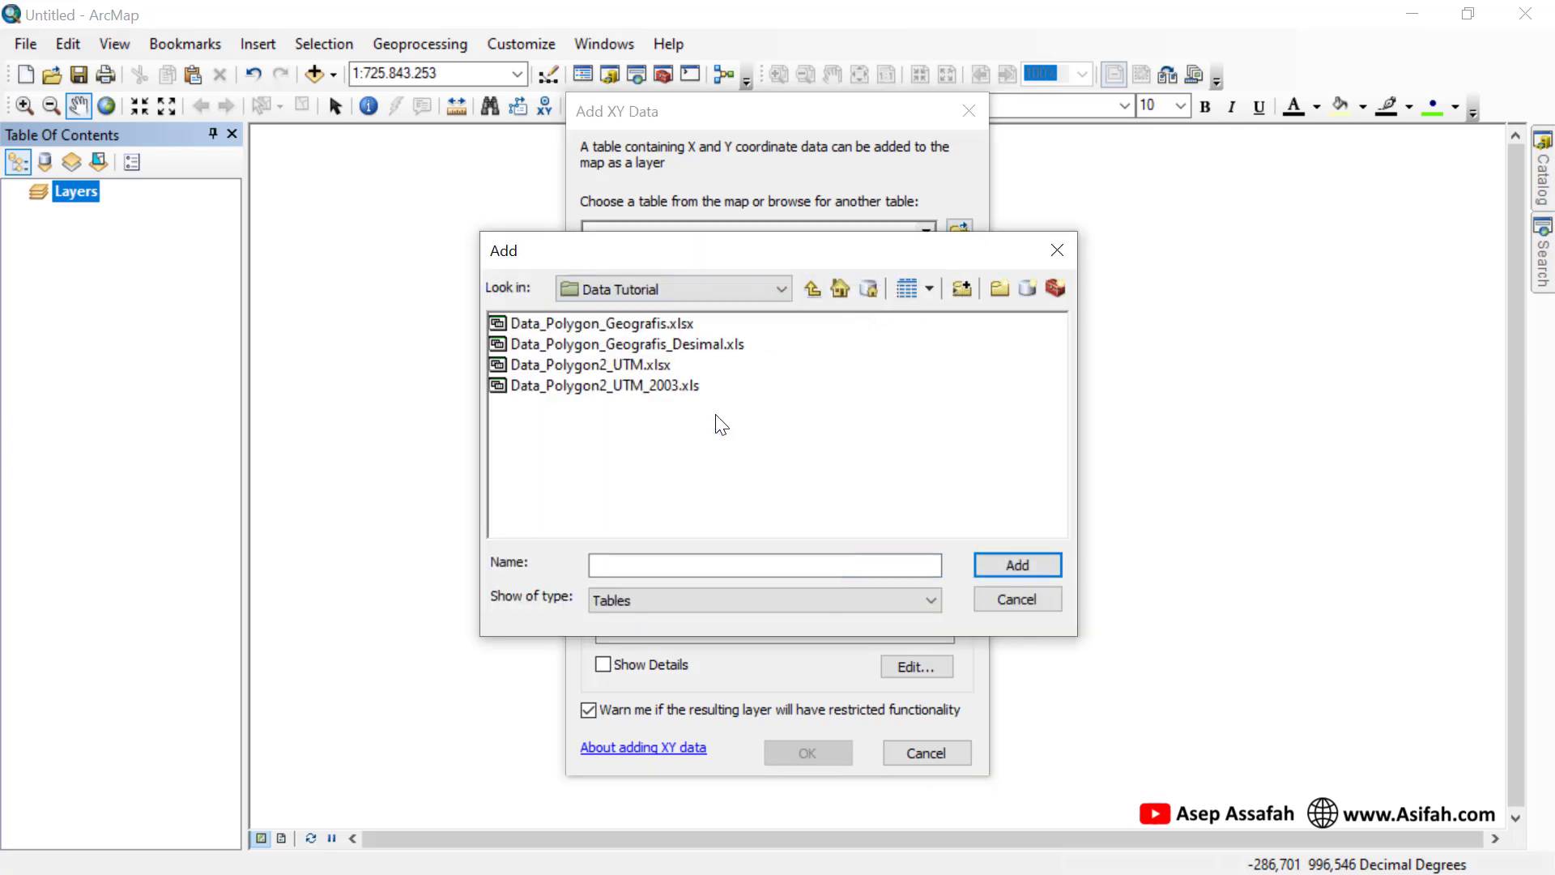
{"action": "left_click", "coordinate": [600, 347]}
{"action": "left_click", "coordinate": [1009, 567]}
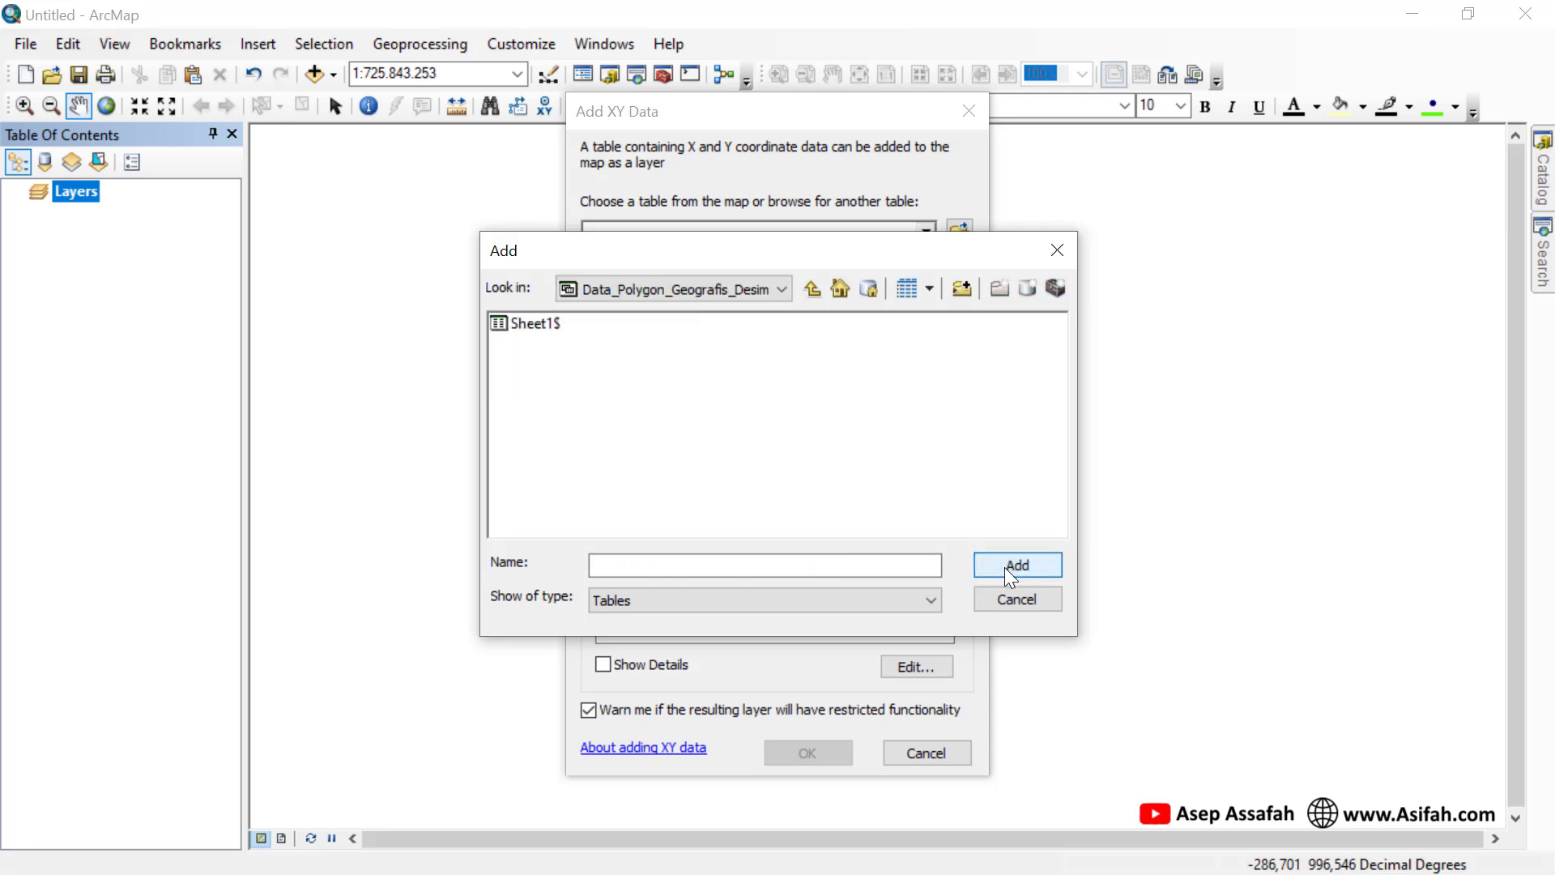
{"action": "left_click", "coordinate": [537, 323]}
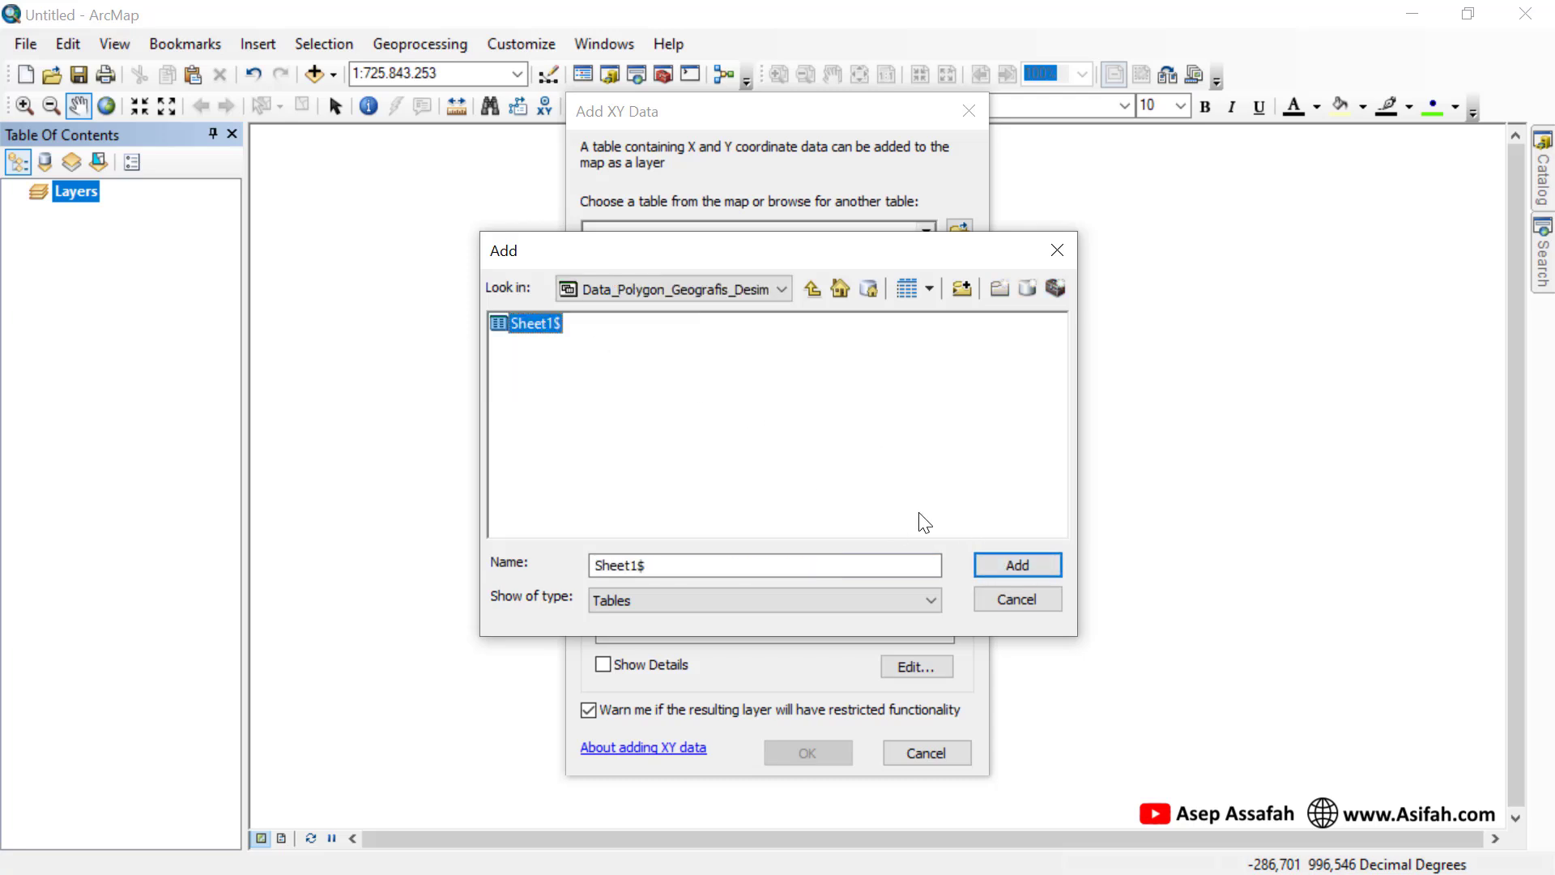
{"action": "left_click", "coordinate": [988, 565]}
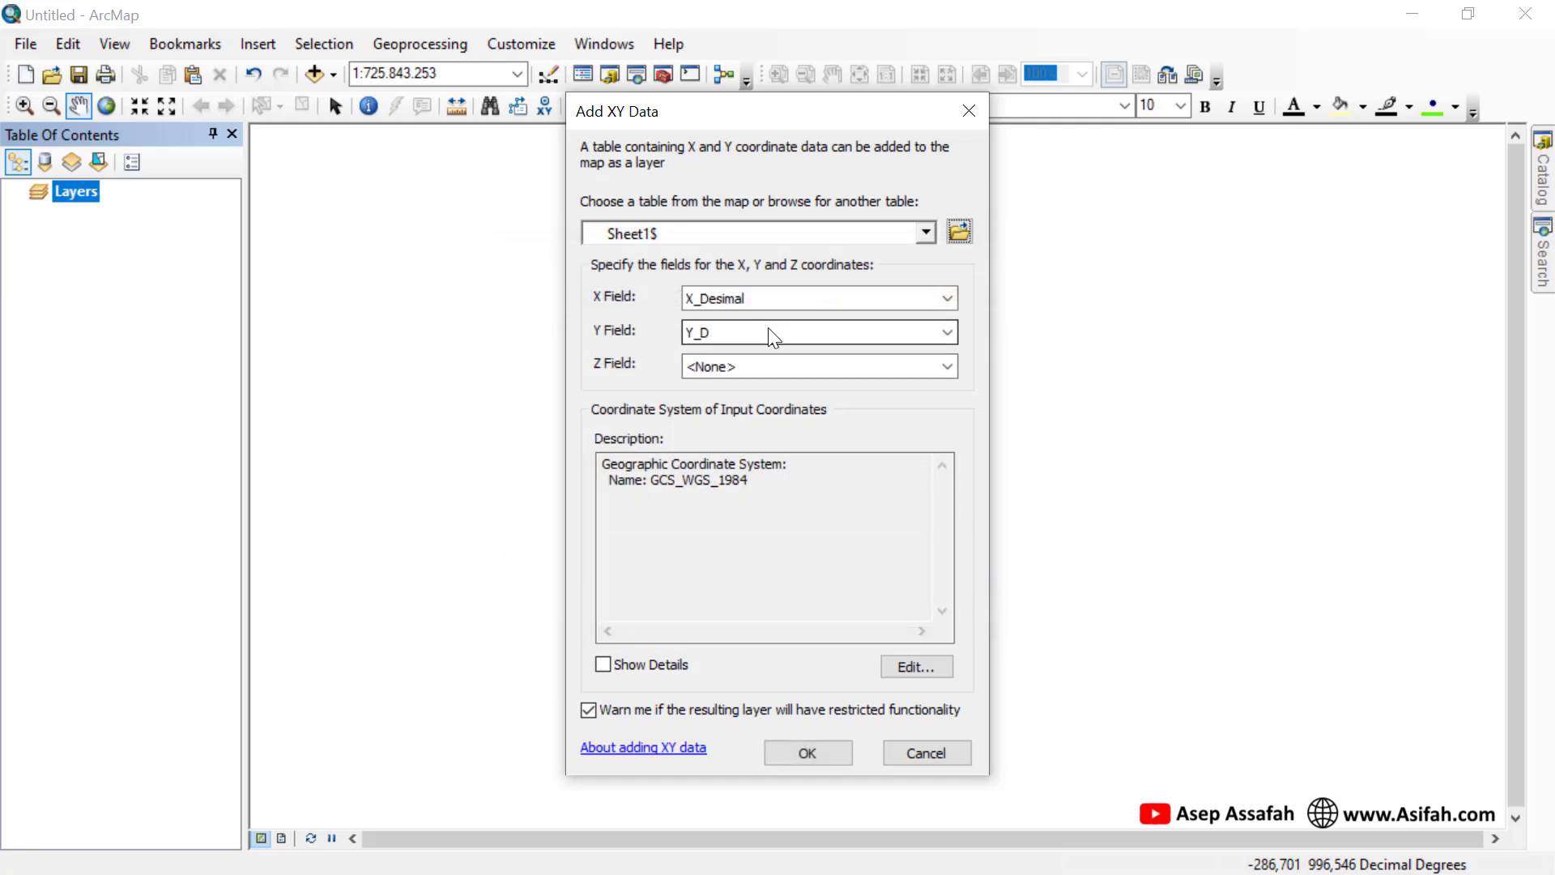
- Assign X_Desimal as the X field and Y_Desimal as the Y field, and add the table's points to the map
{"action": "left_click", "coordinate": [947, 299]}
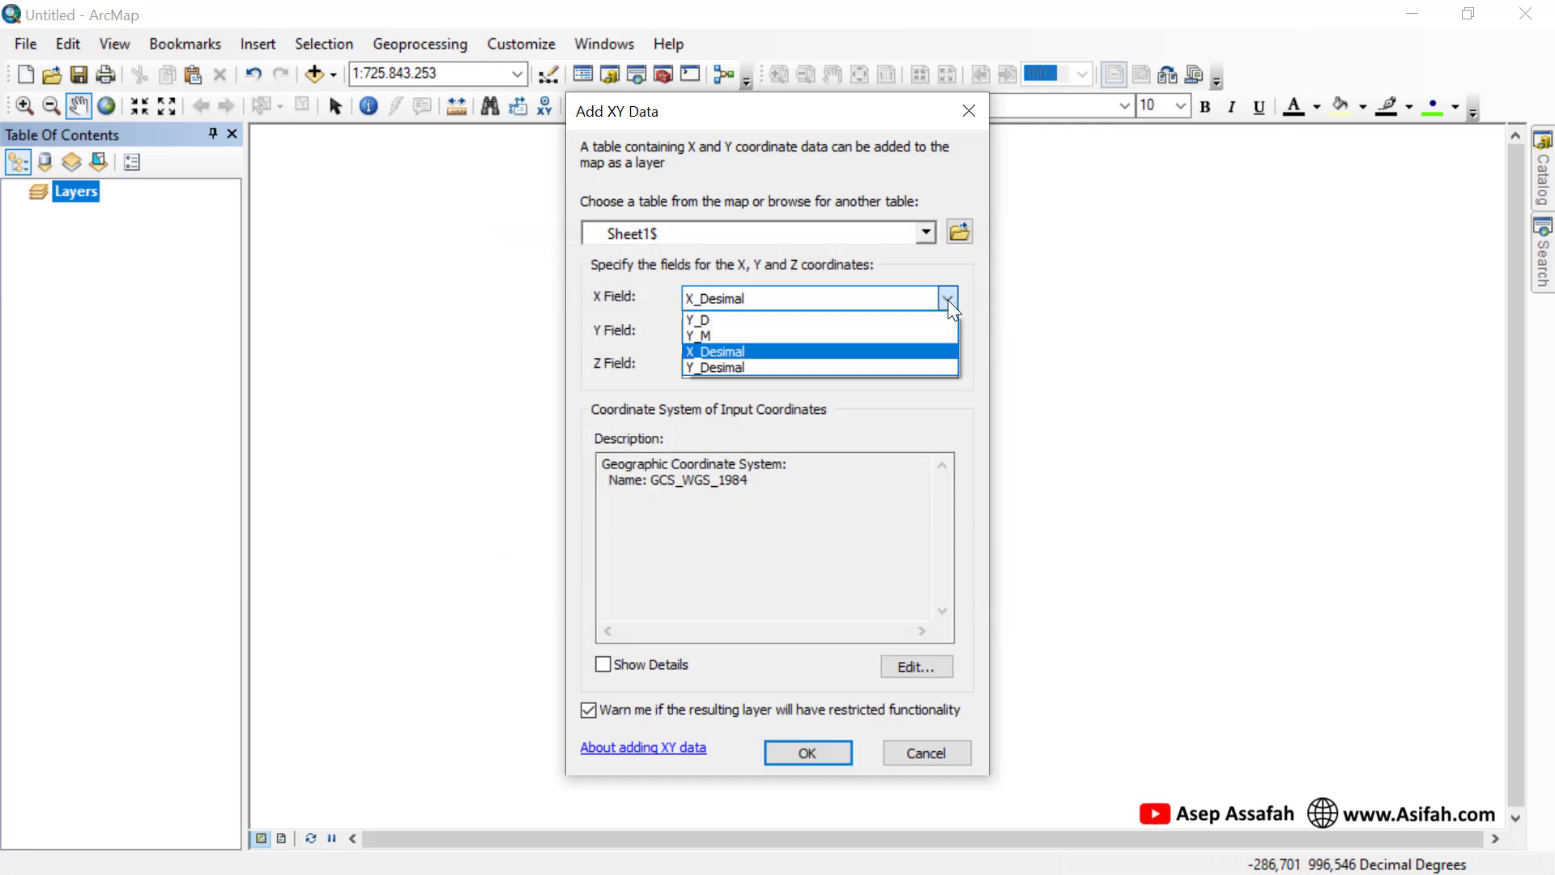
{"action": "left_click", "coordinate": [651, 270]}
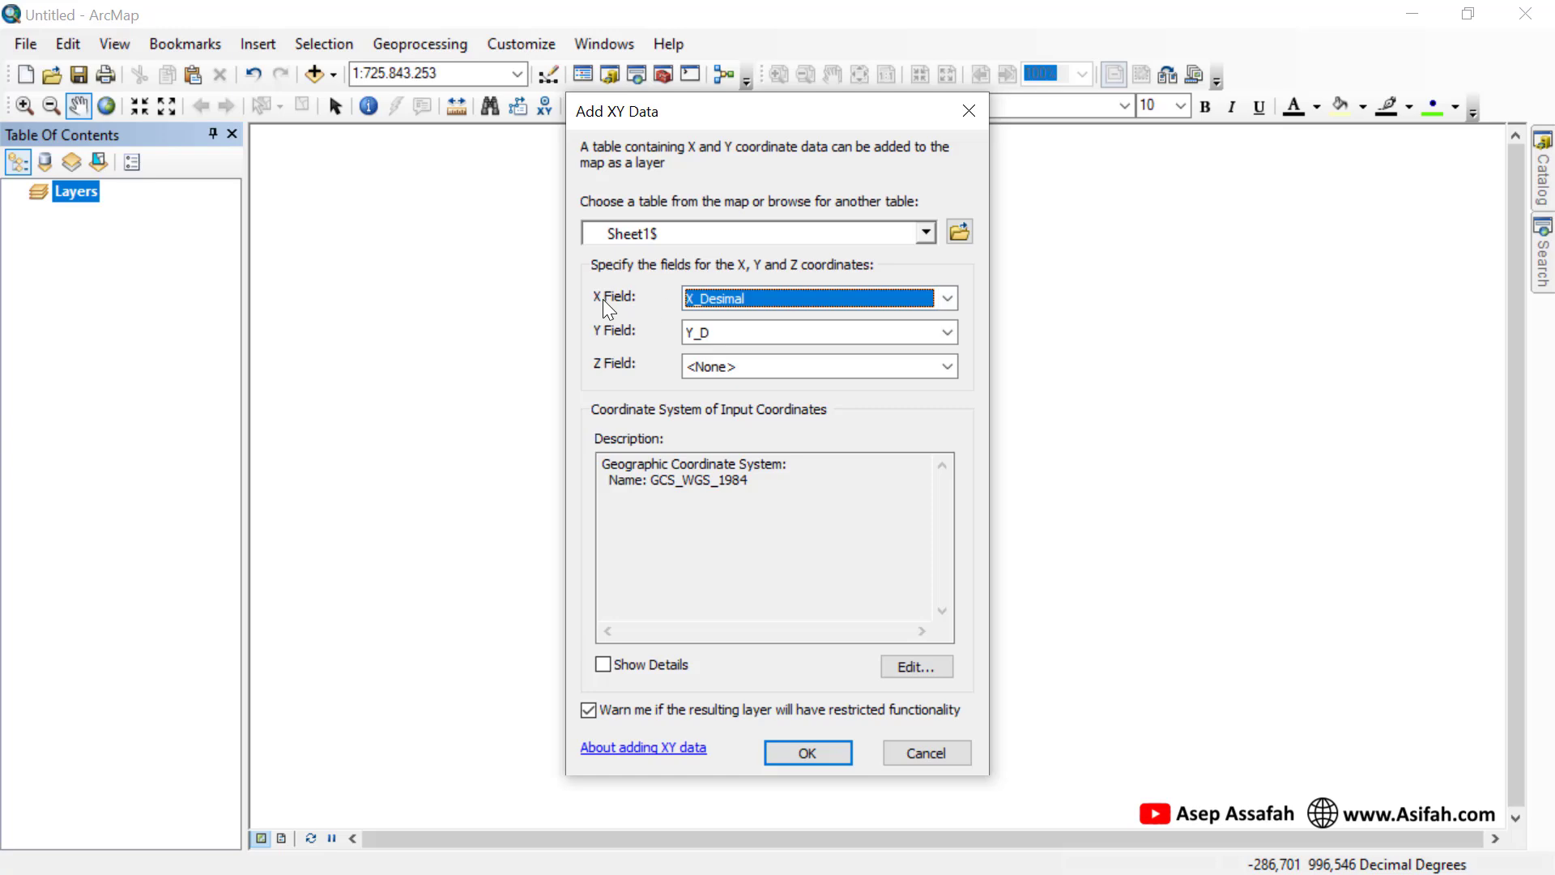
{"action": "left_click", "coordinate": [877, 298]}
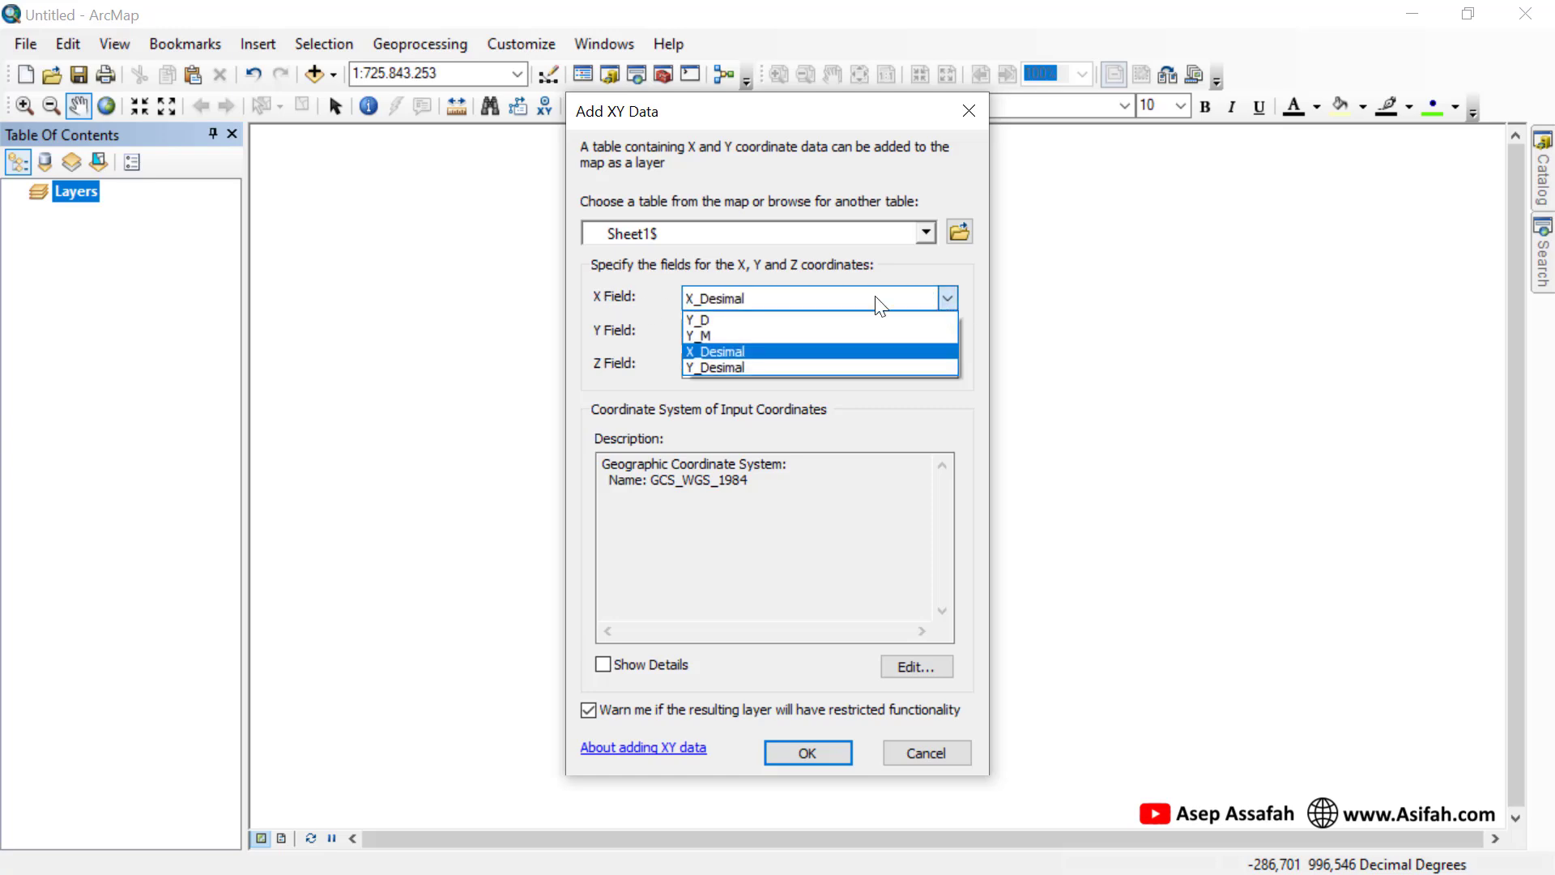
{"action": "left_click", "coordinate": [736, 348]}
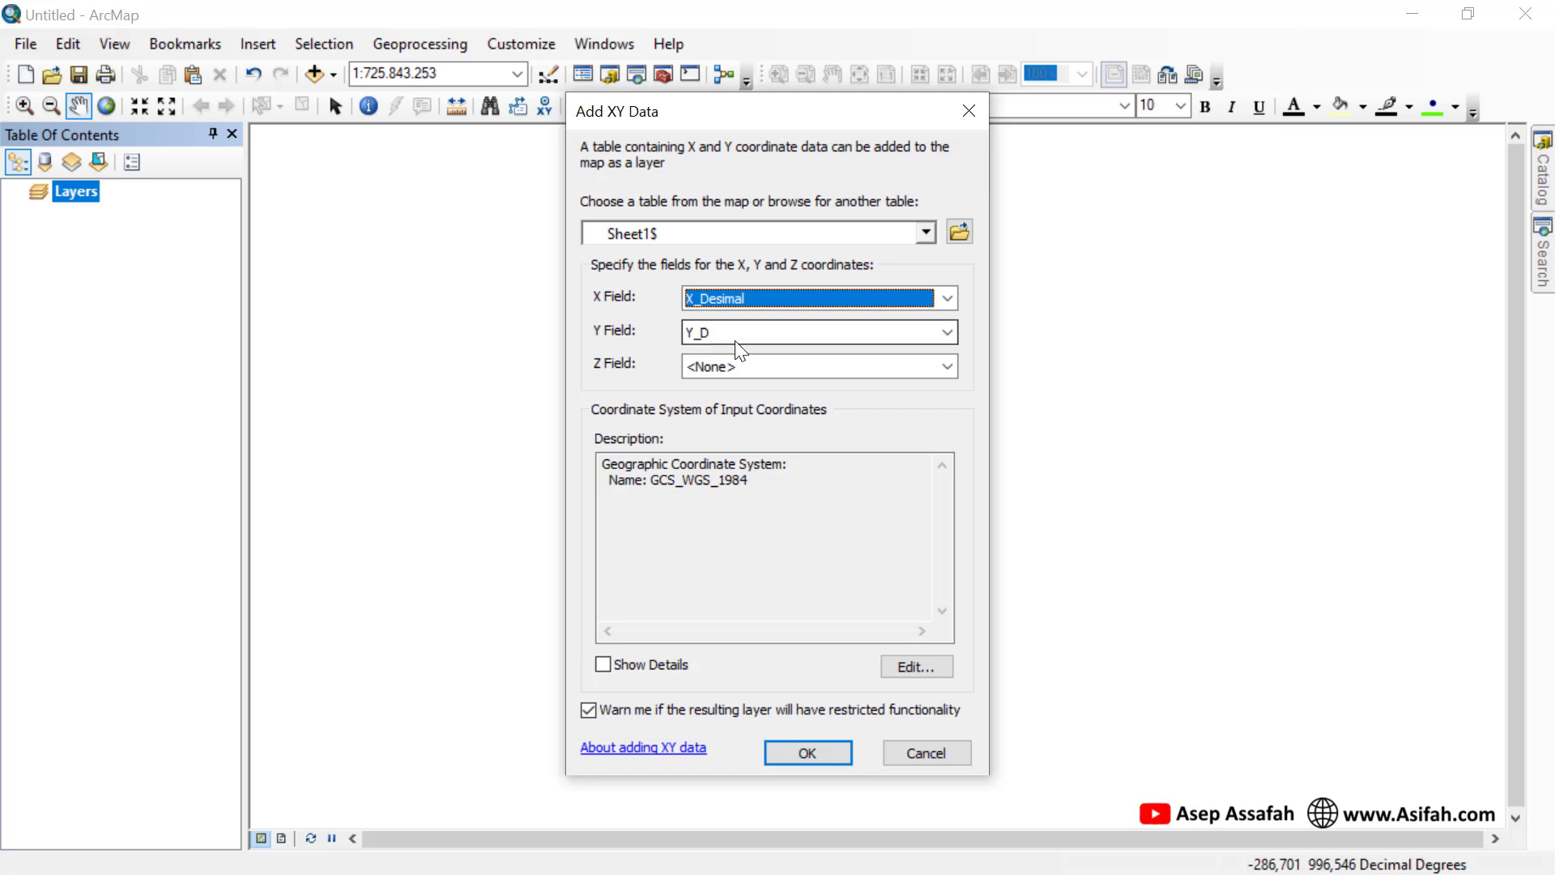
{"action": "left_click", "coordinate": [946, 332]}
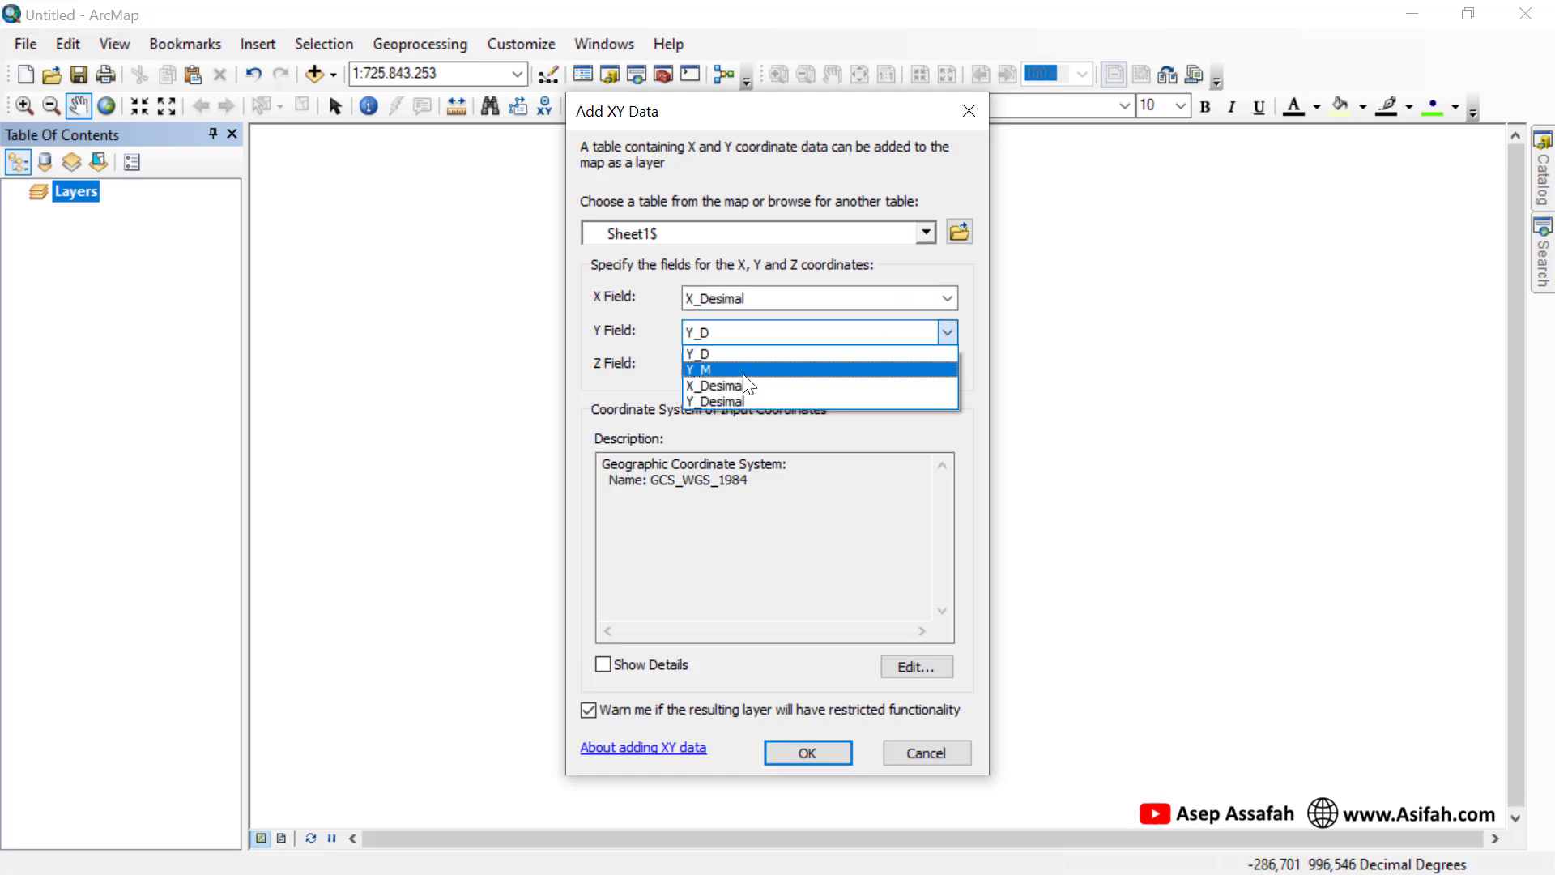
{"action": "left_click", "coordinate": [729, 401]}
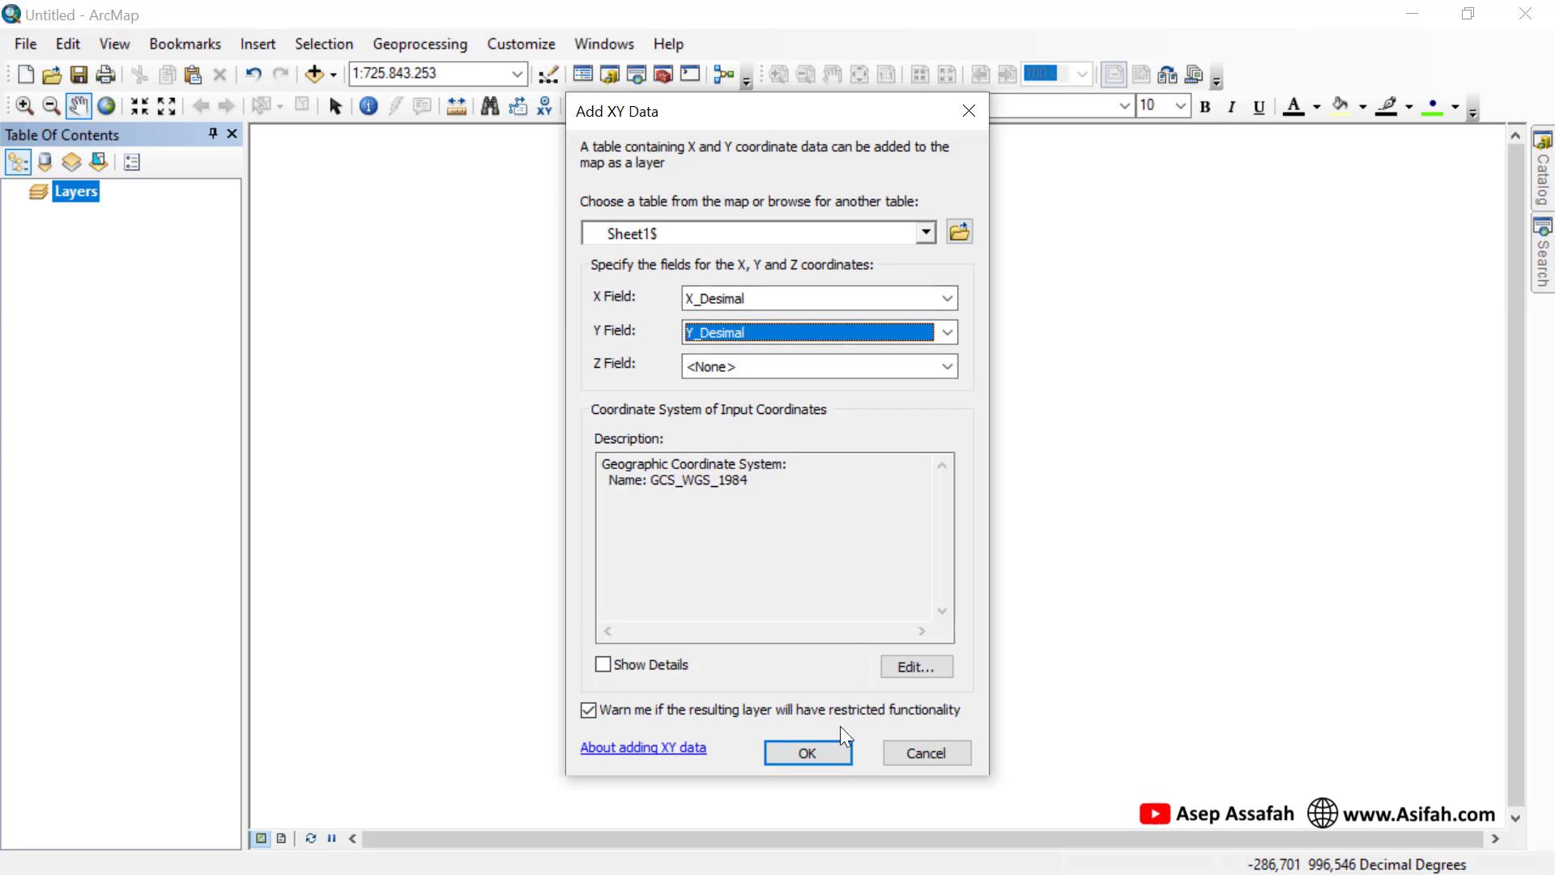
{"action": "left_click", "coordinate": [824, 755]}
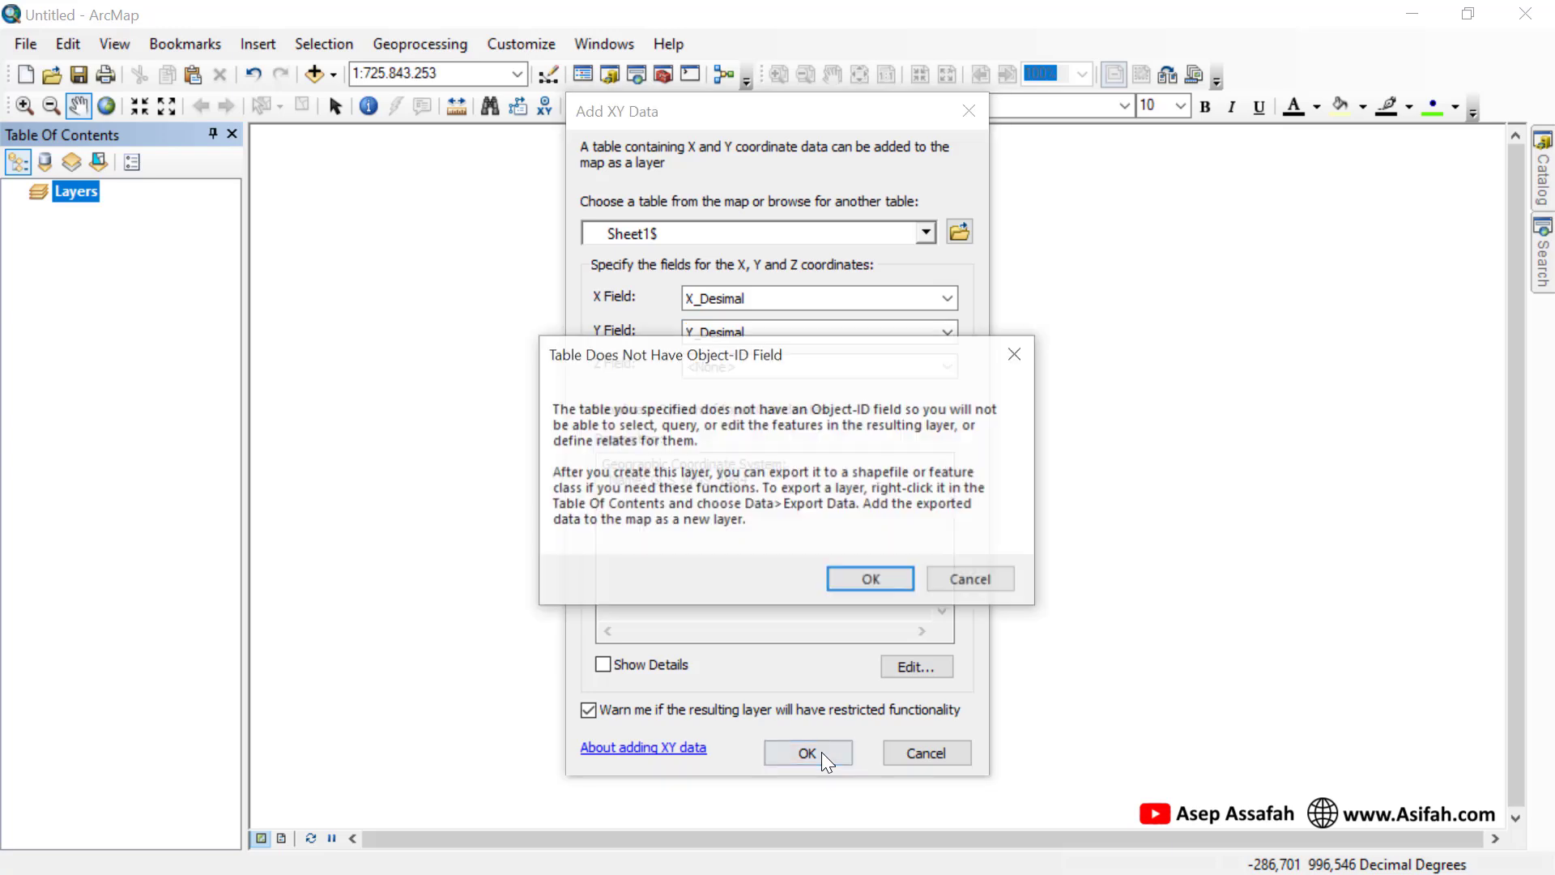
{"action": "left_click", "coordinate": [873, 577]}
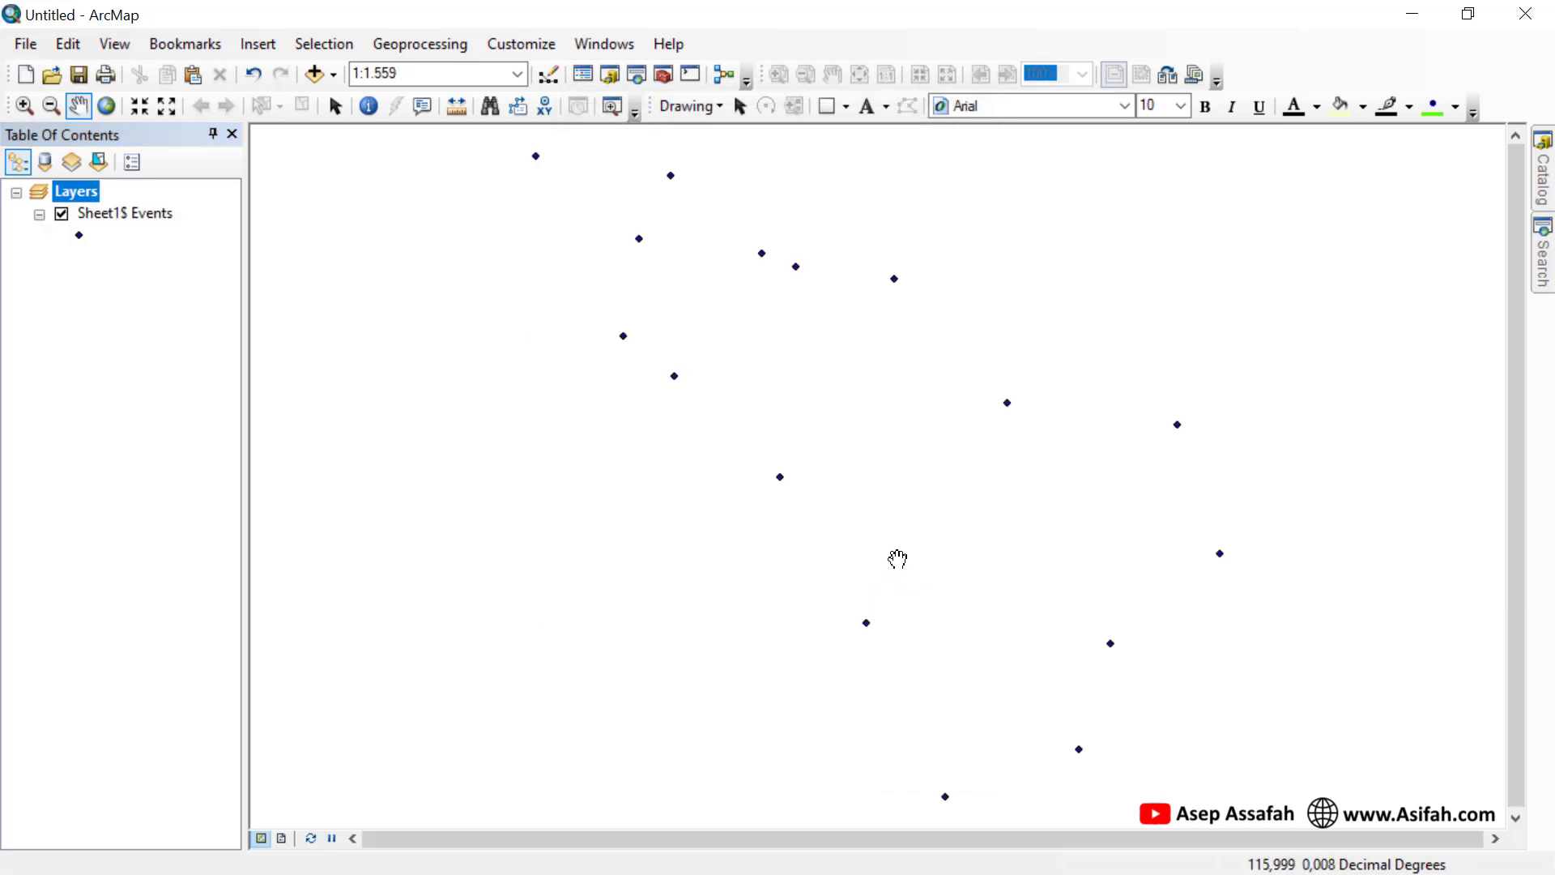
- Export all features of the Sheet1$ Events layer as shapefile Data_Polygon_Geografis in the Data Tutorial folder and add it to the map
{"action": "scroll", "coordinate": [897, 559], "scroll_direction": "up", "scroll_amount": 2}
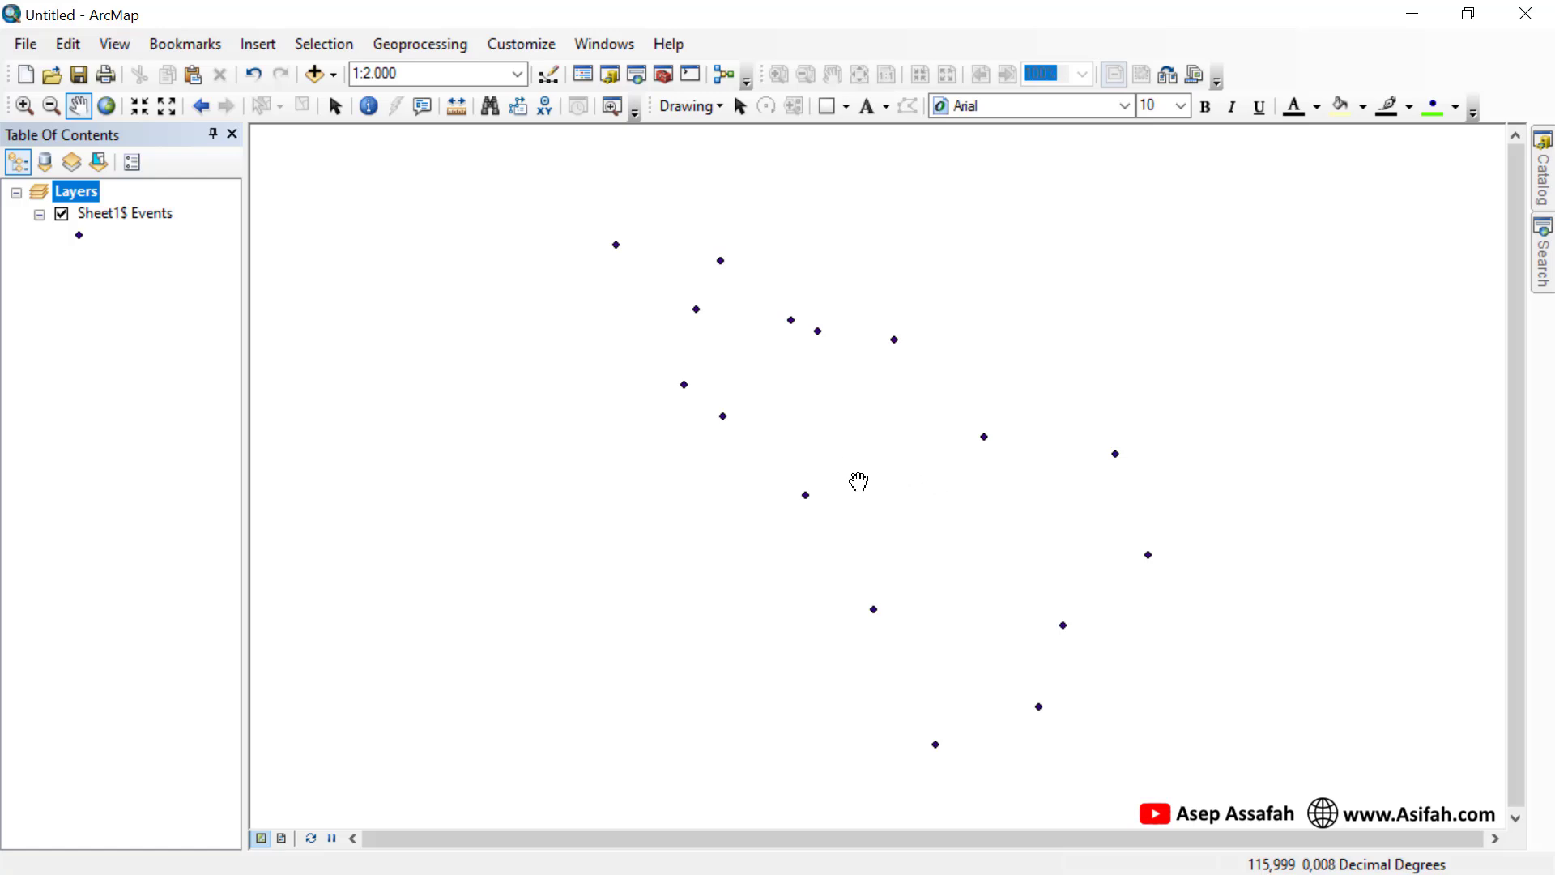
{"action": "left_click", "coordinate": [148, 215]}
{"action": "right_click", "coordinate": [148, 215]}
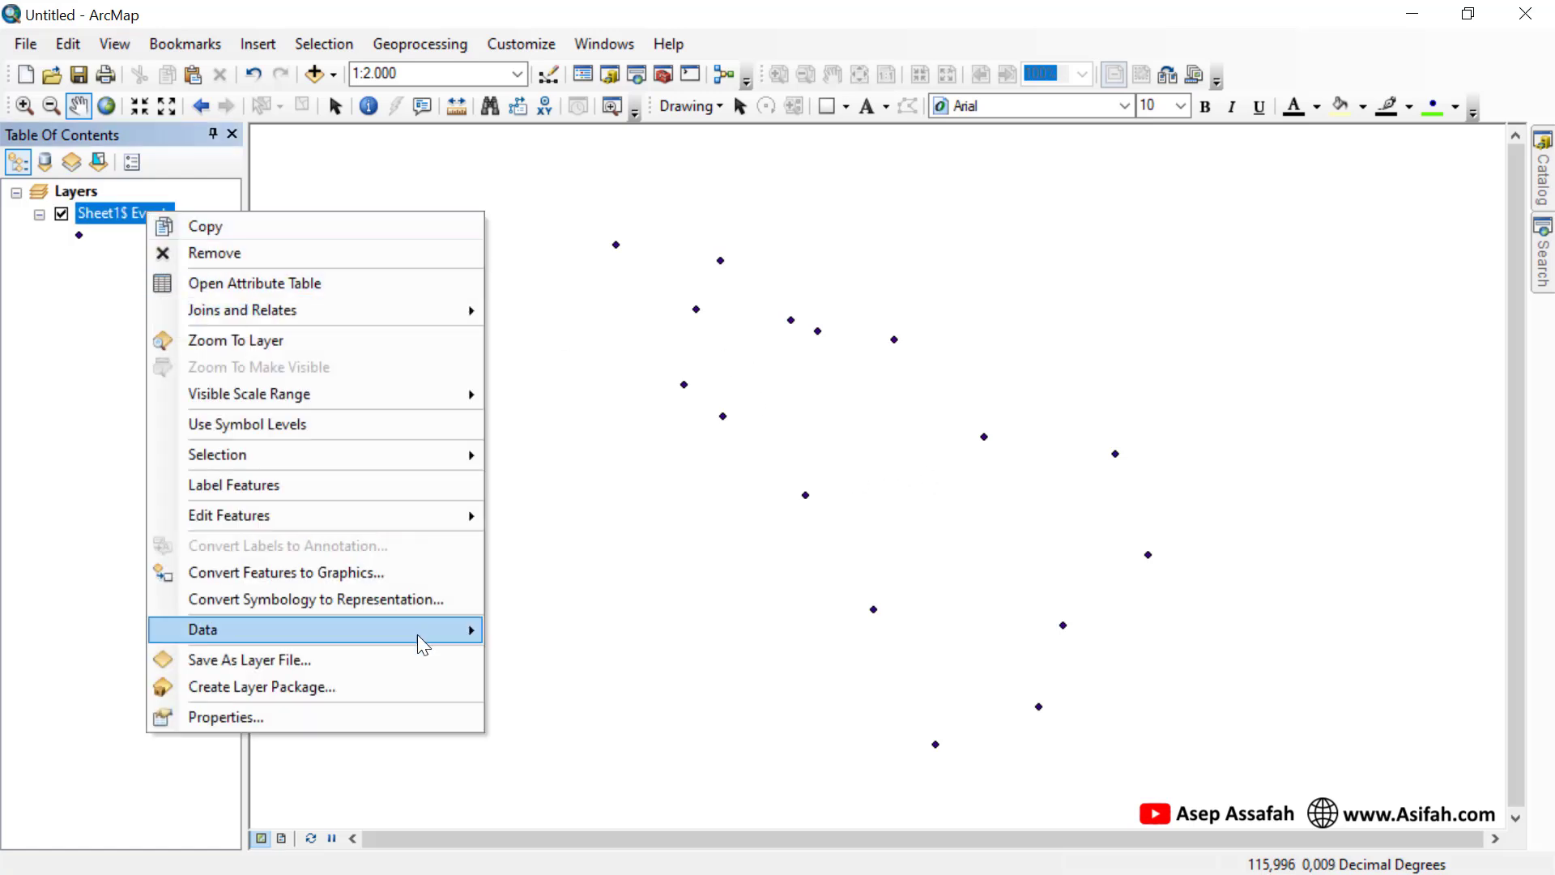
{"action": "mouse_move", "coordinate": [422, 644]}
{"action": "left_click", "coordinate": [566, 658]}
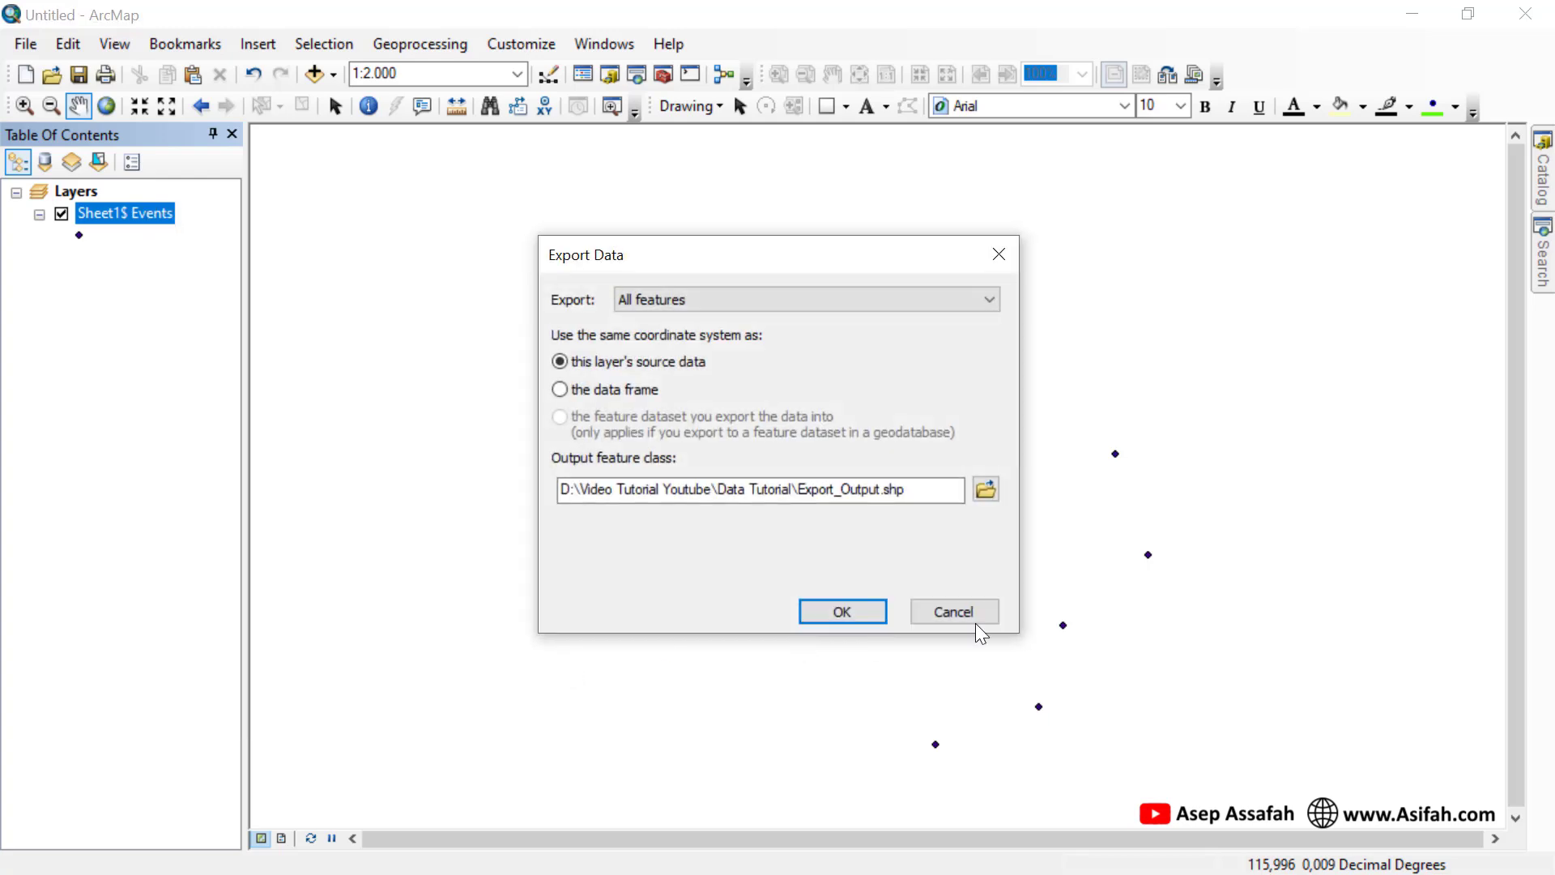
{"action": "left_click", "coordinate": [987, 492]}
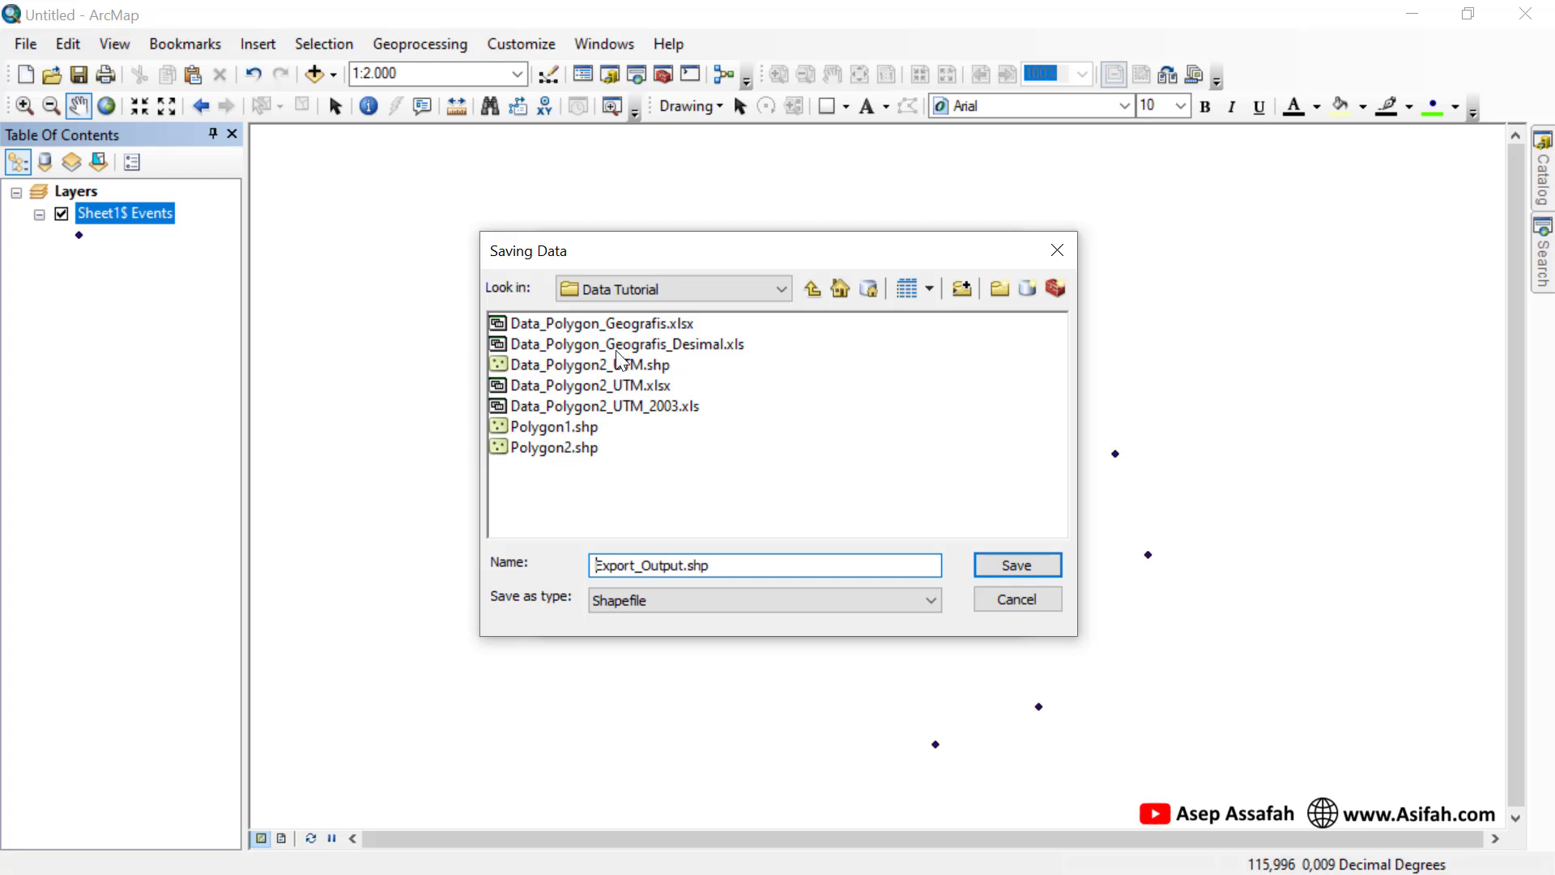
{"action": "left_click_drag", "start_coordinate": [730, 570], "coordinate": [580, 557]}
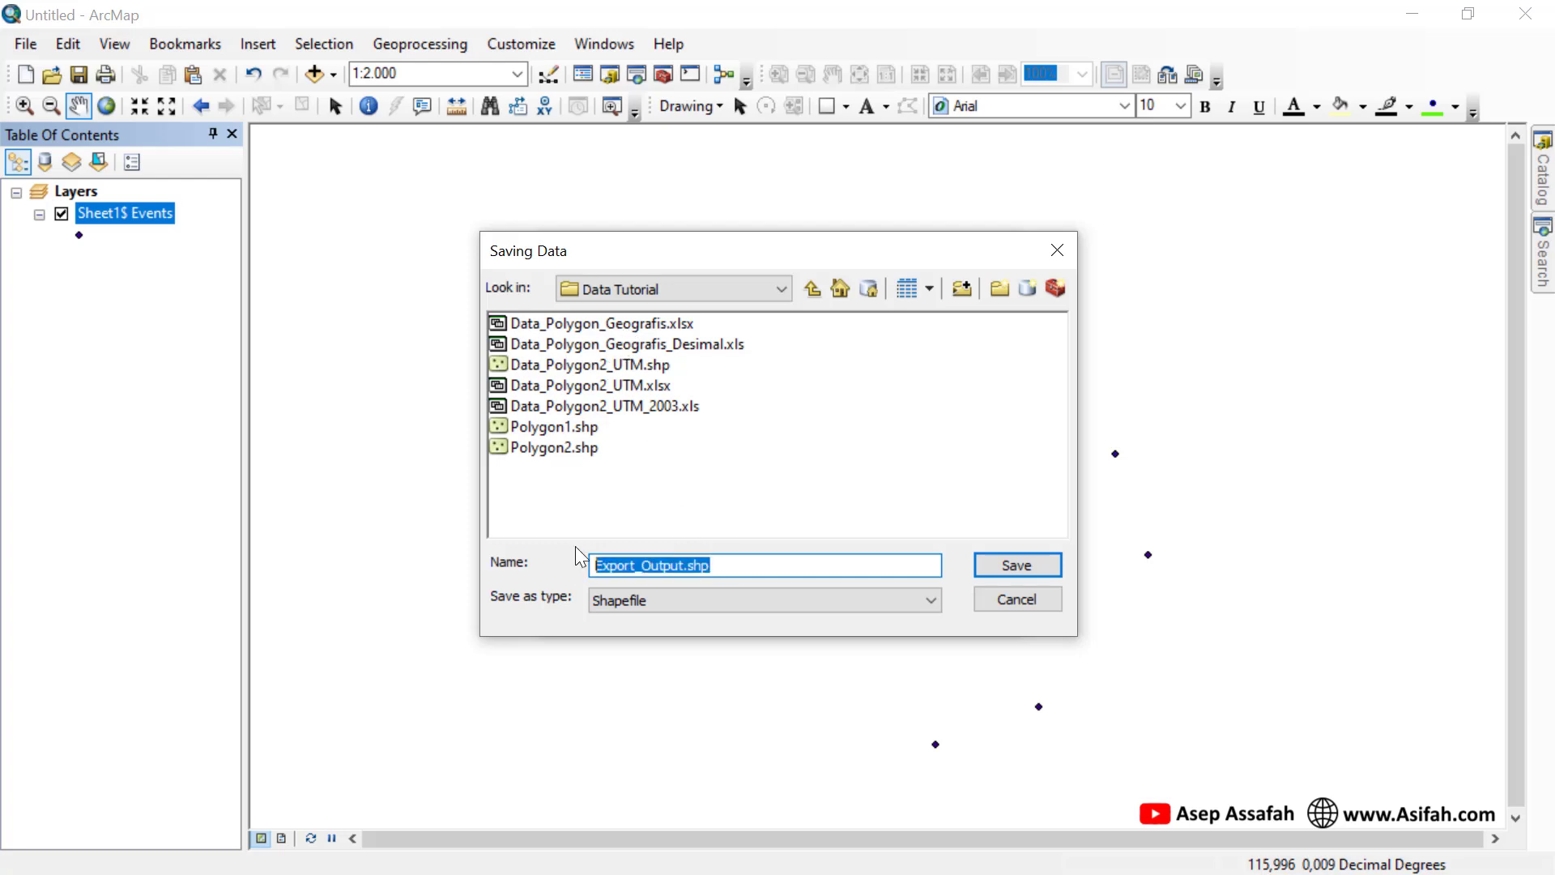
{"action": "type", "text": "Data_Polygon_Geografis"}
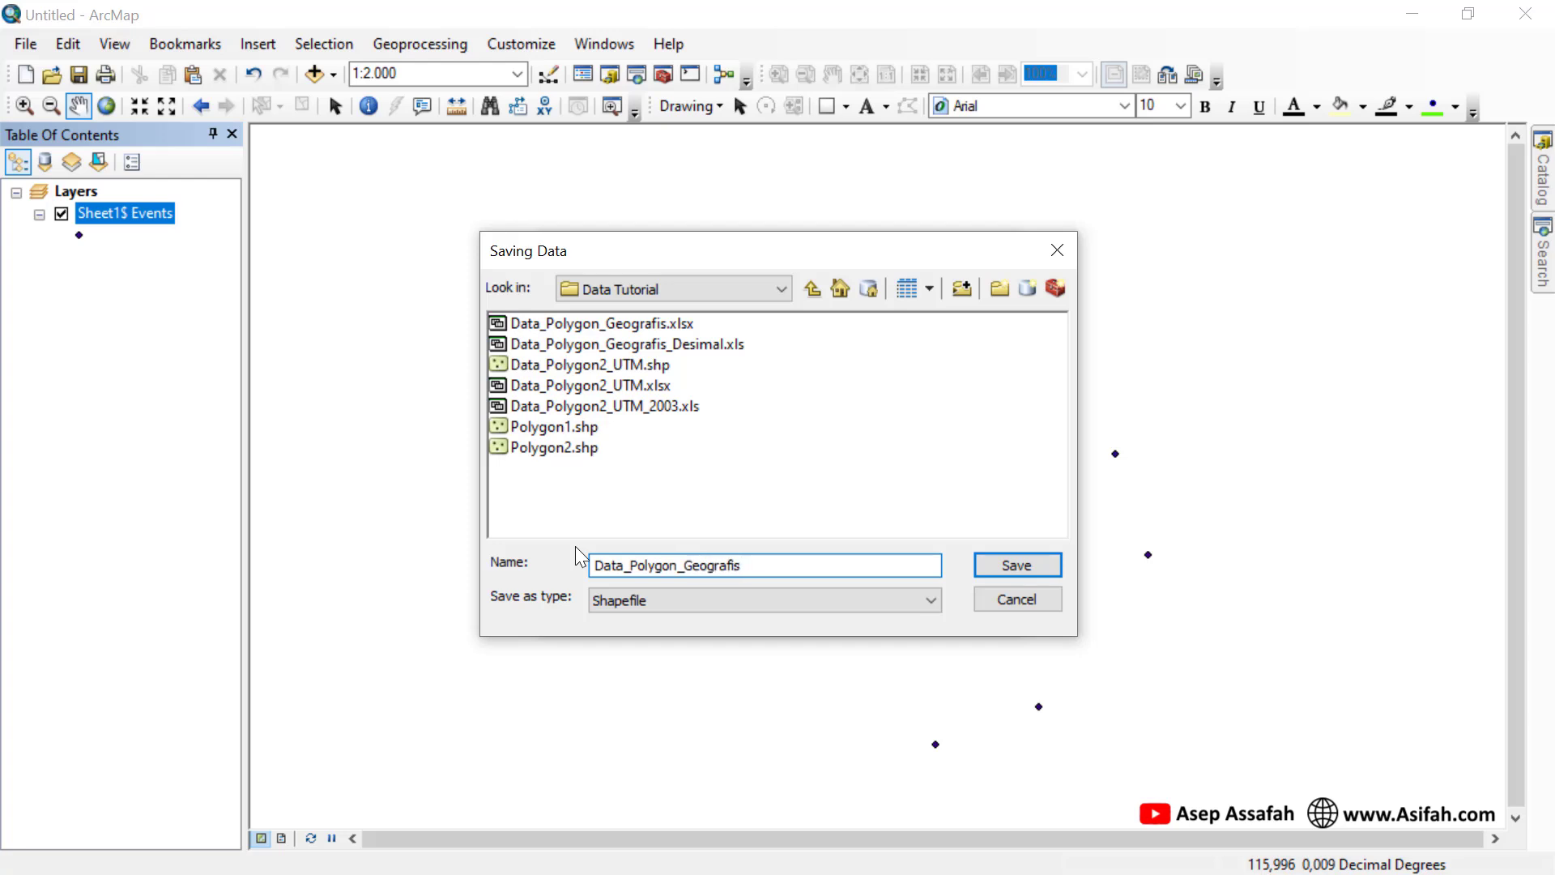
{"action": "left_click", "coordinate": [992, 569]}
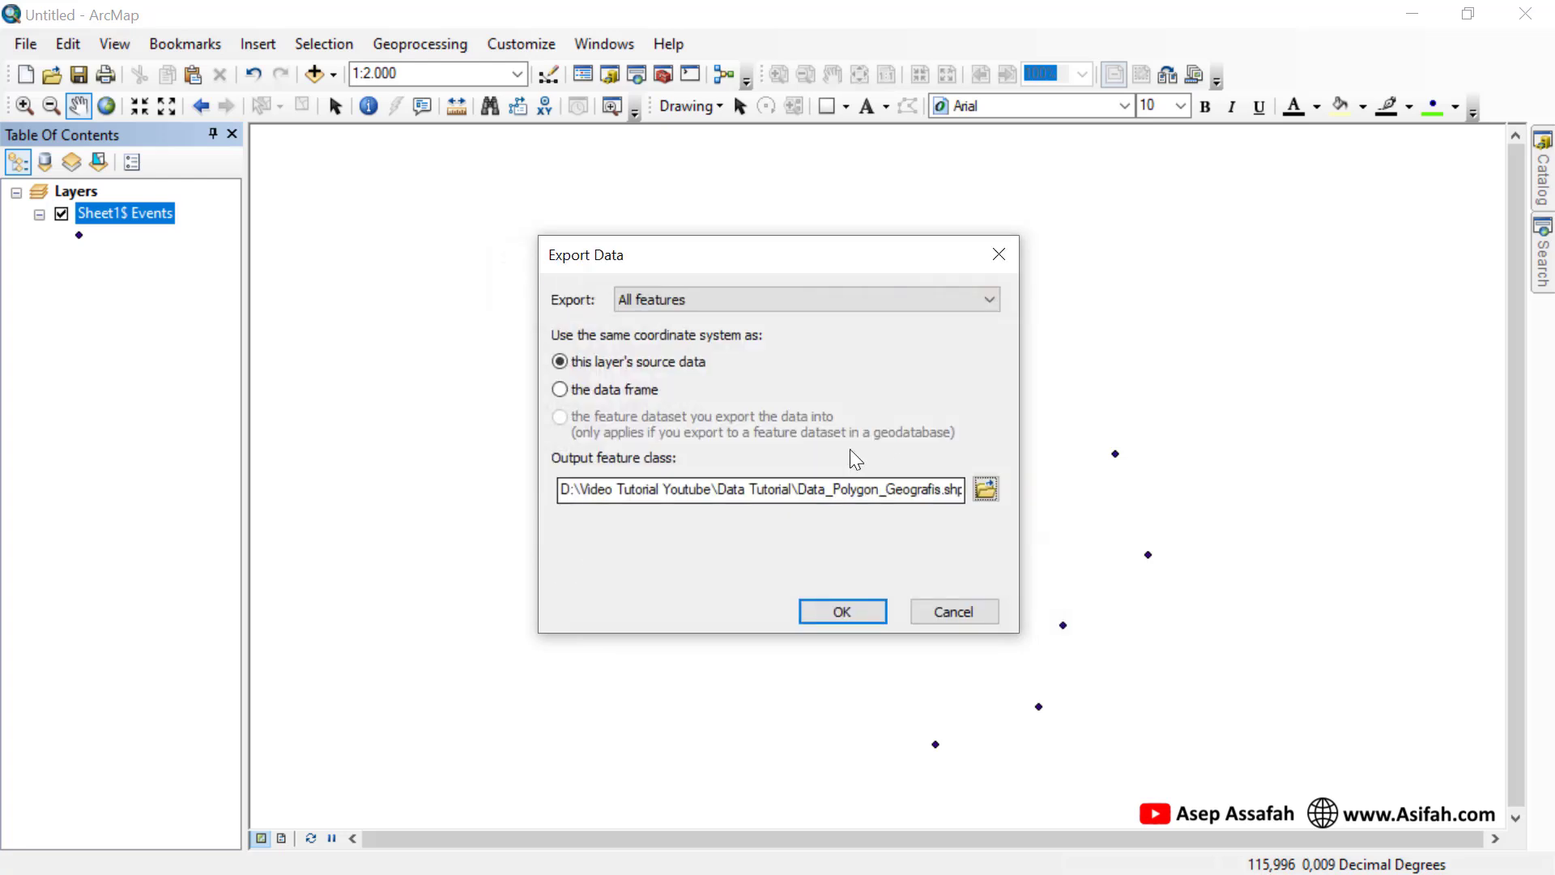
{"action": "left_click", "coordinate": [843, 612]}
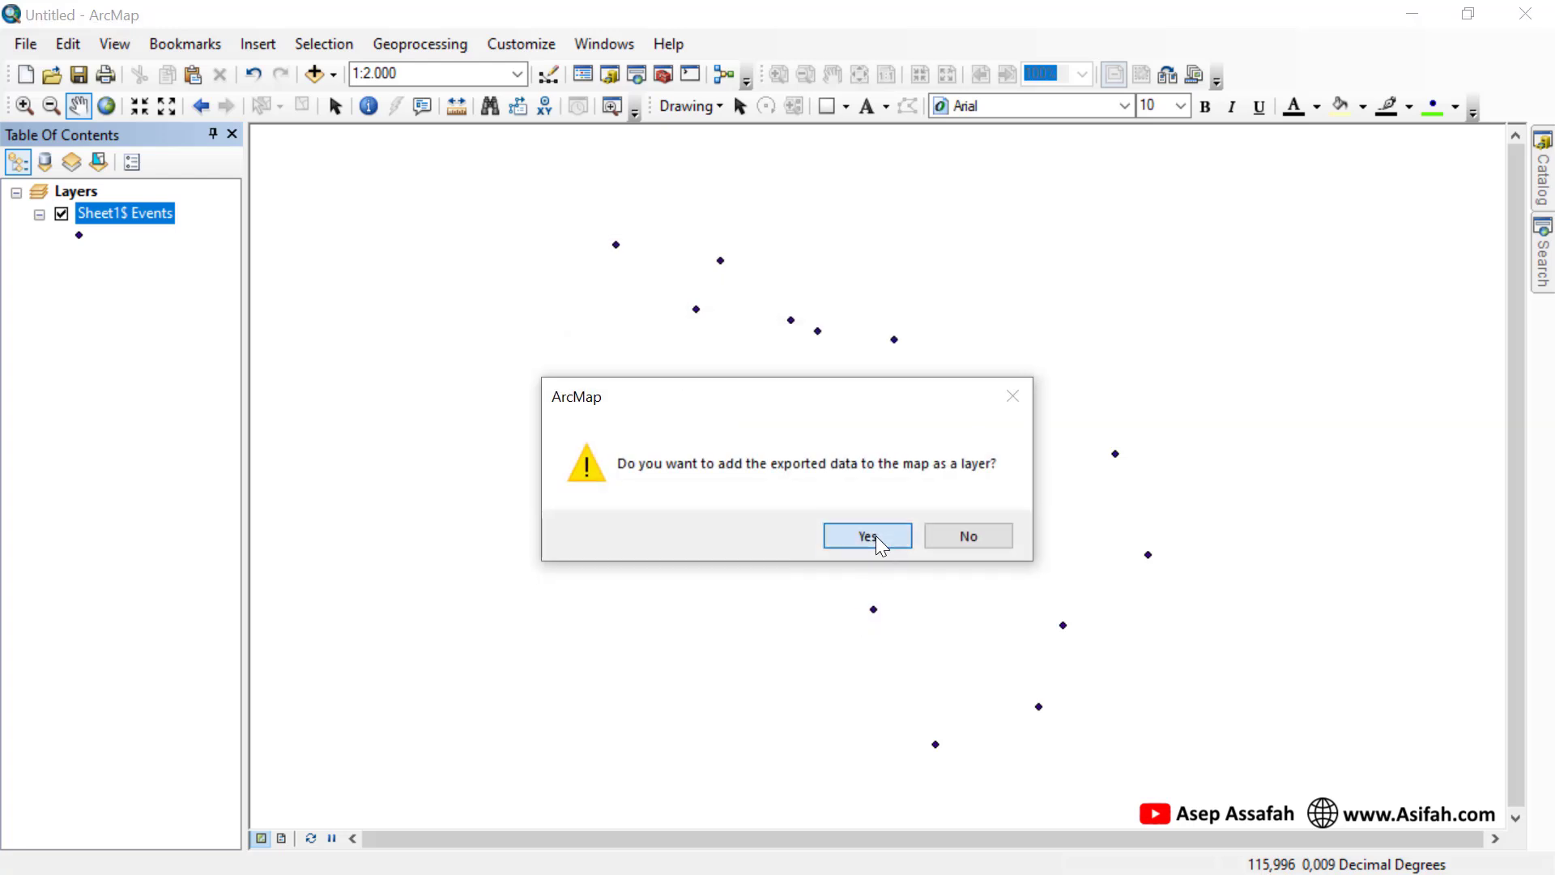
{"action": "left_click", "coordinate": [879, 545]}
- Remove the Sheet1$ Events layer from the map
{"action": "right_click", "coordinate": [121, 256]}
{"action": "left_click", "coordinate": [162, 306]}
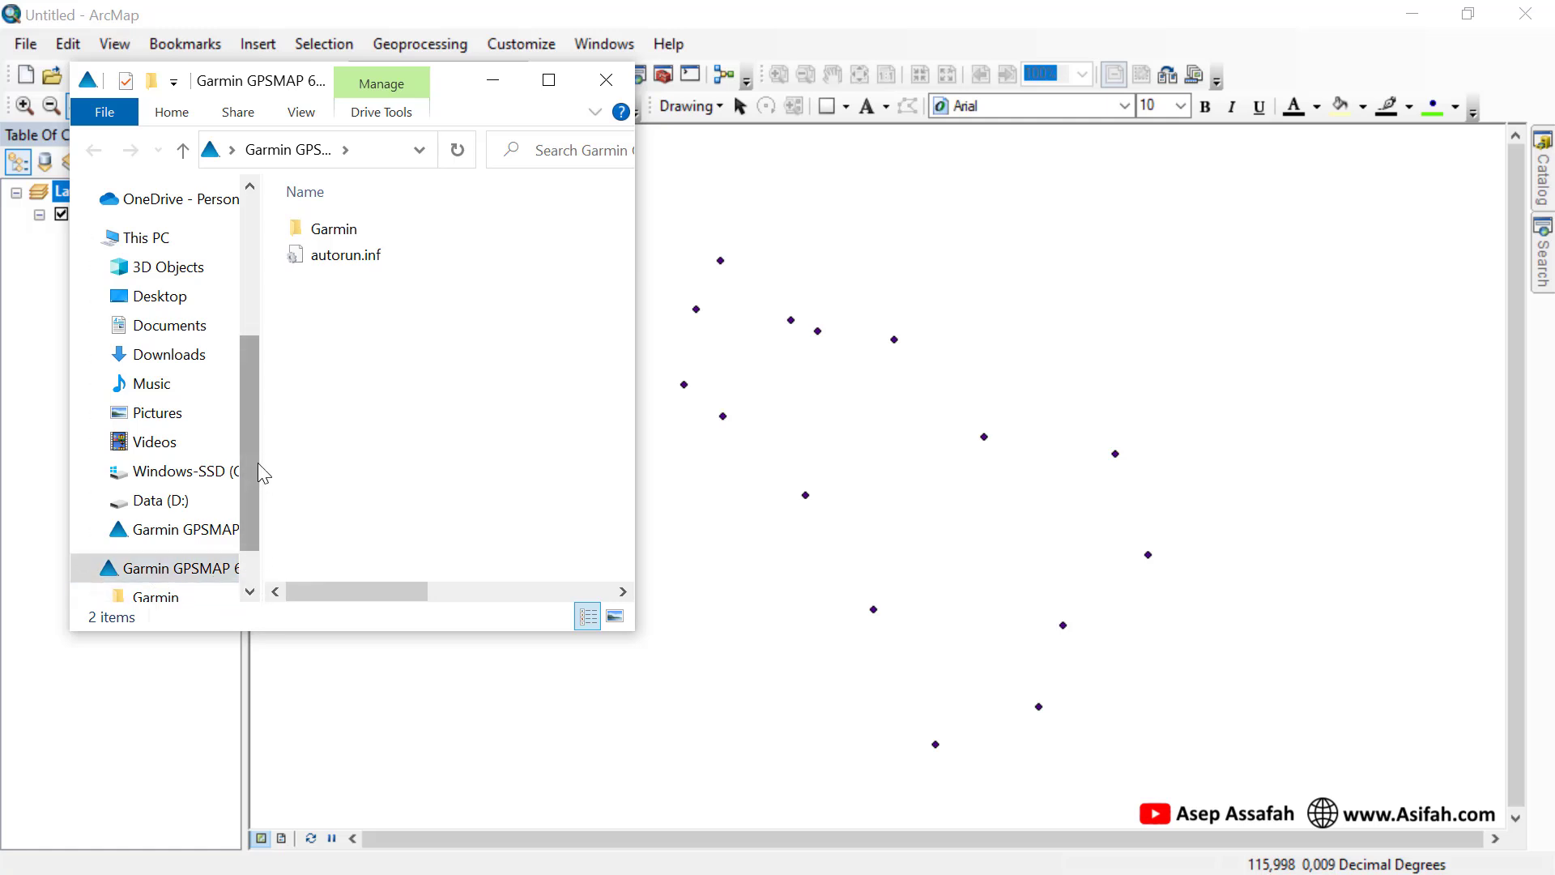
- Minimize the Garmin GPSMAP 64s drive window and start a new blank map, discarding the changes to the untitled map
{"action": "left_click_drag", "start_coordinate": [261, 461], "coordinate": [314, 465]}
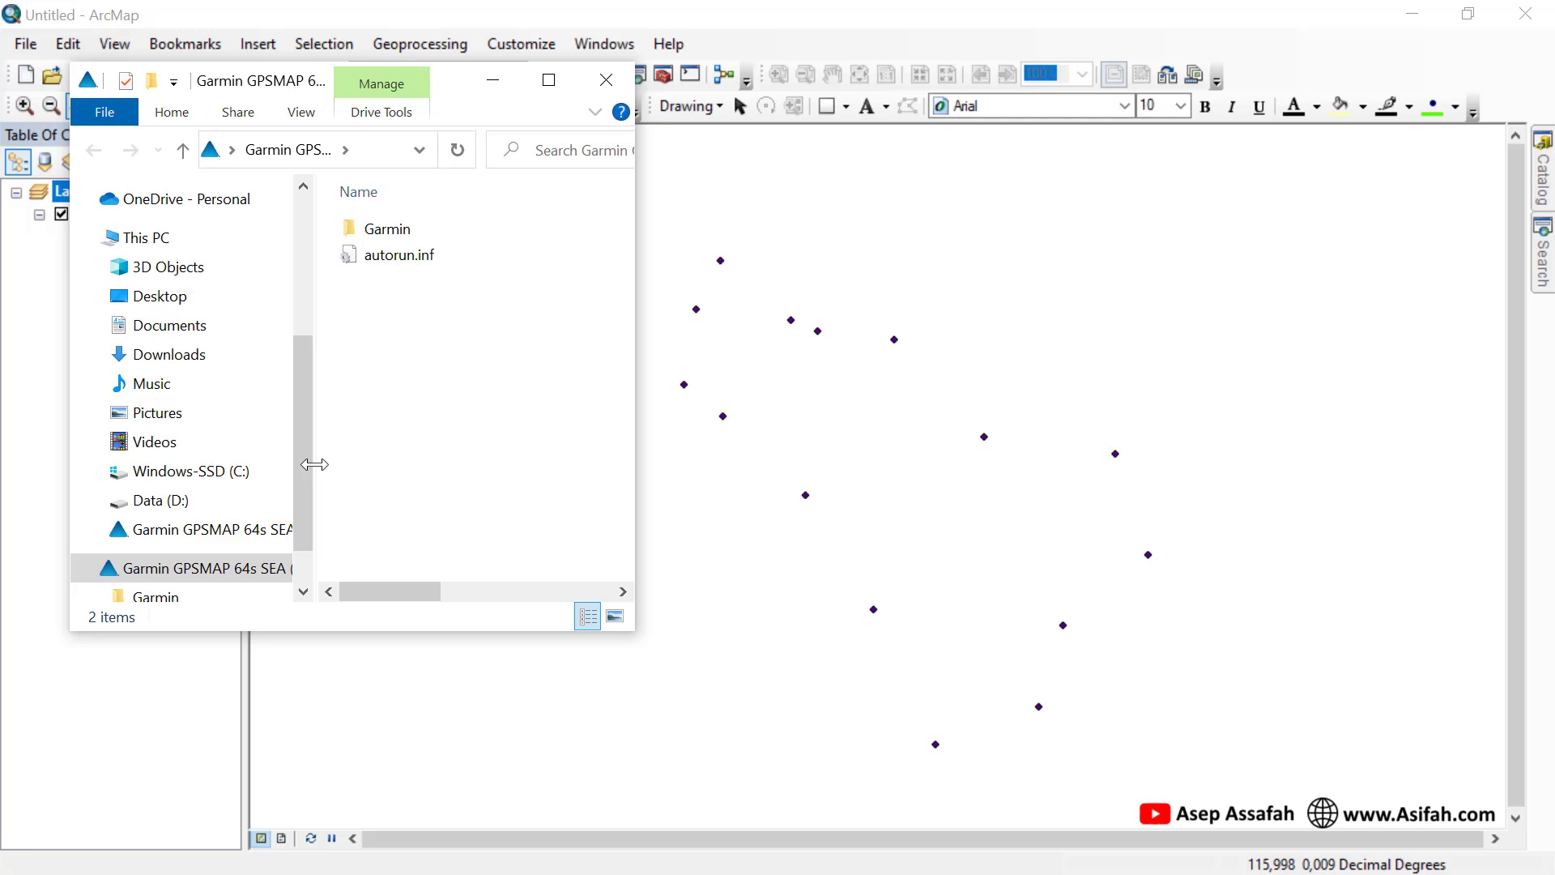
{"action": "left_click", "coordinate": [492, 80]}
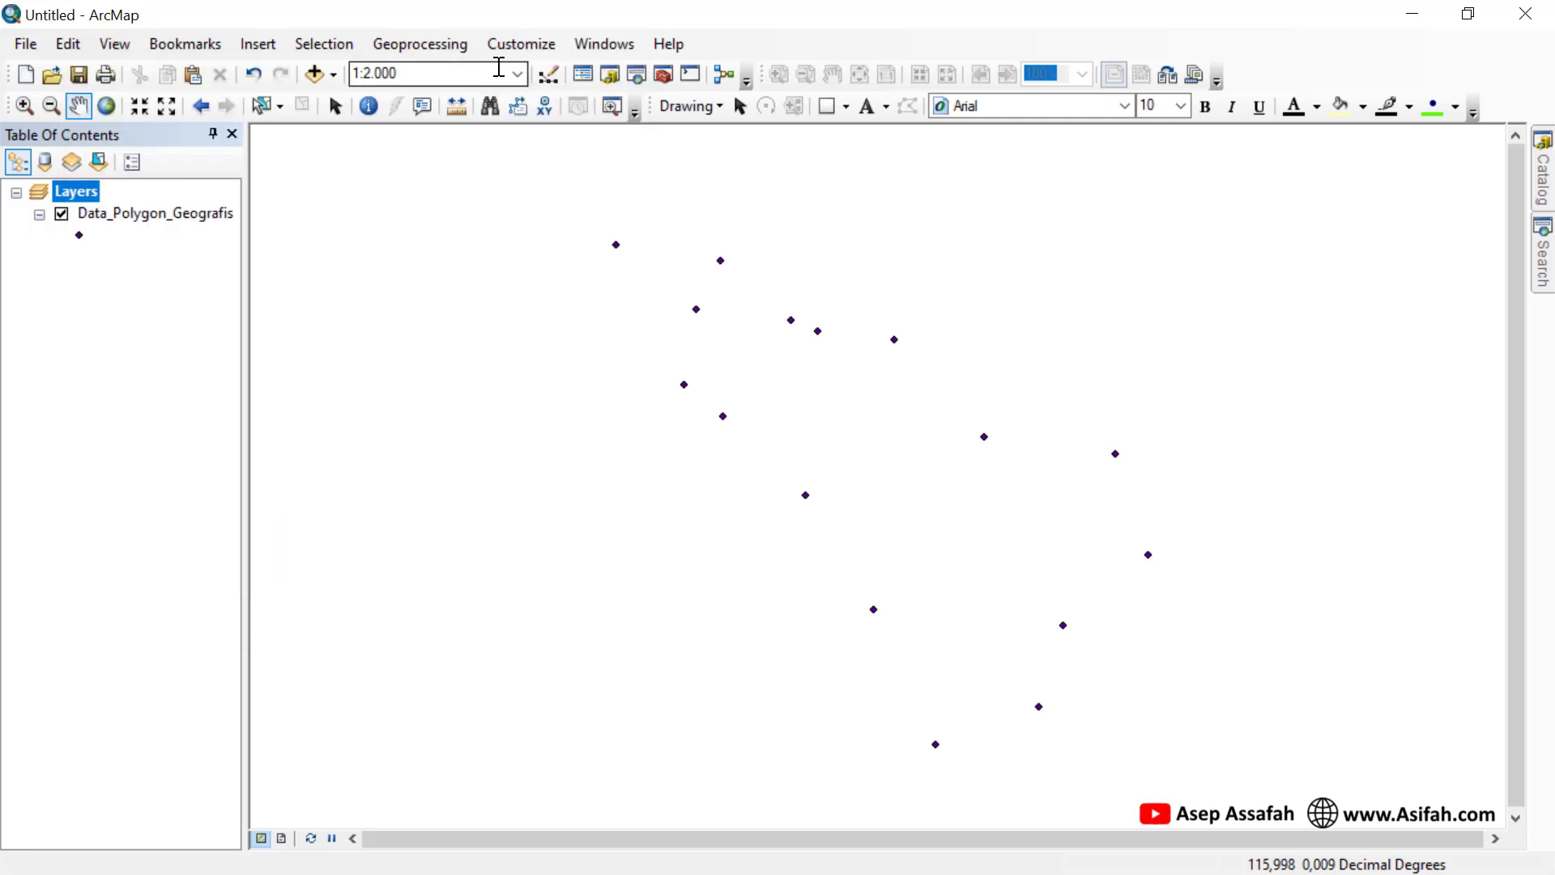
{"action": "left_click", "coordinate": [29, 80]}
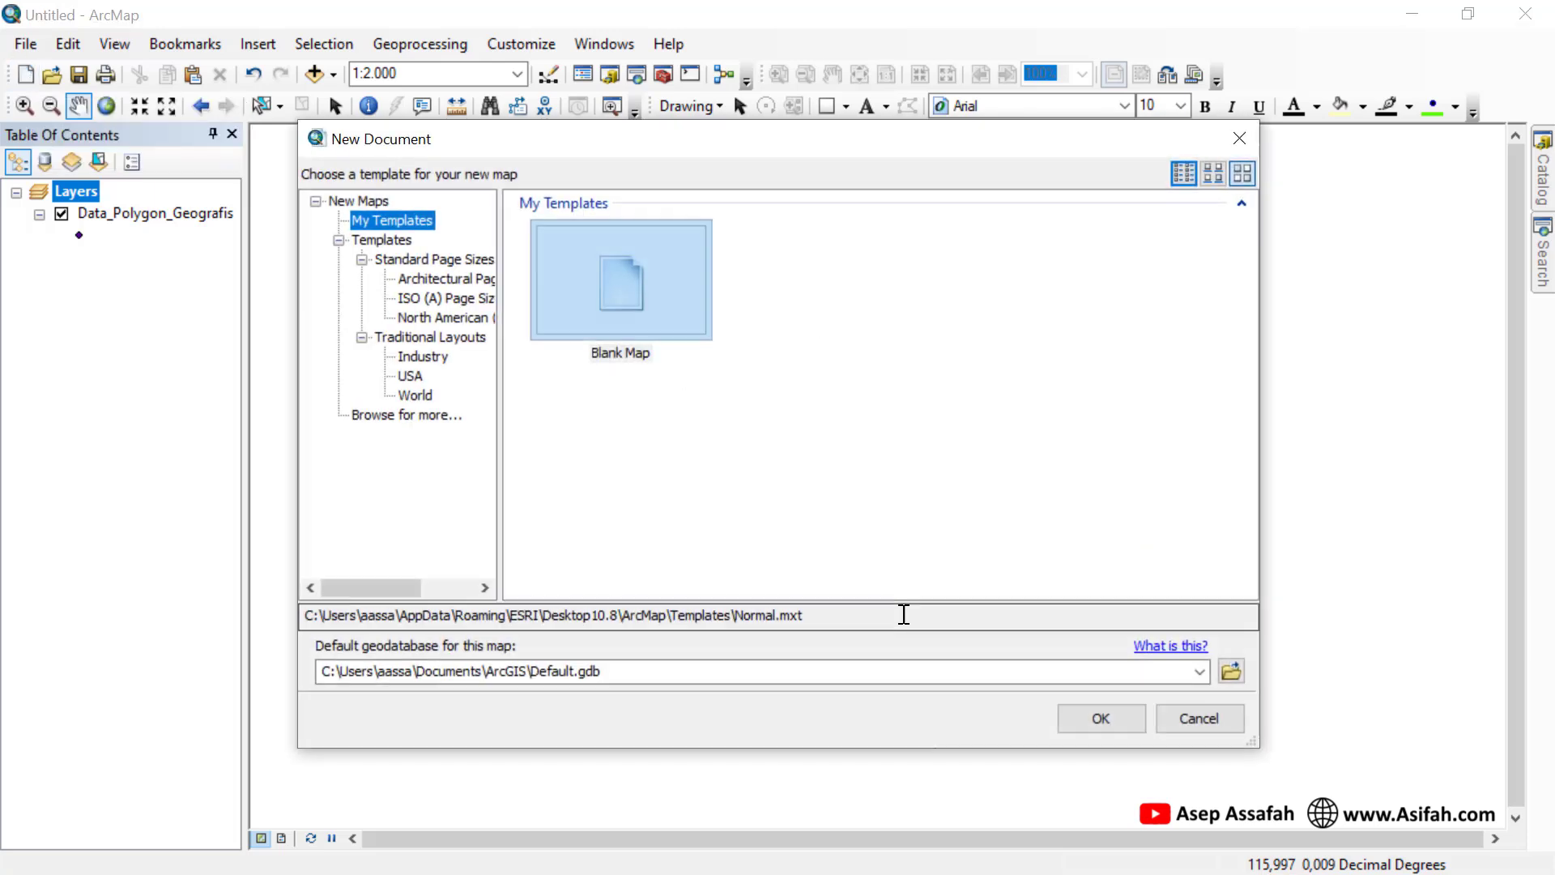
{"action": "left_click", "coordinate": [1091, 716]}
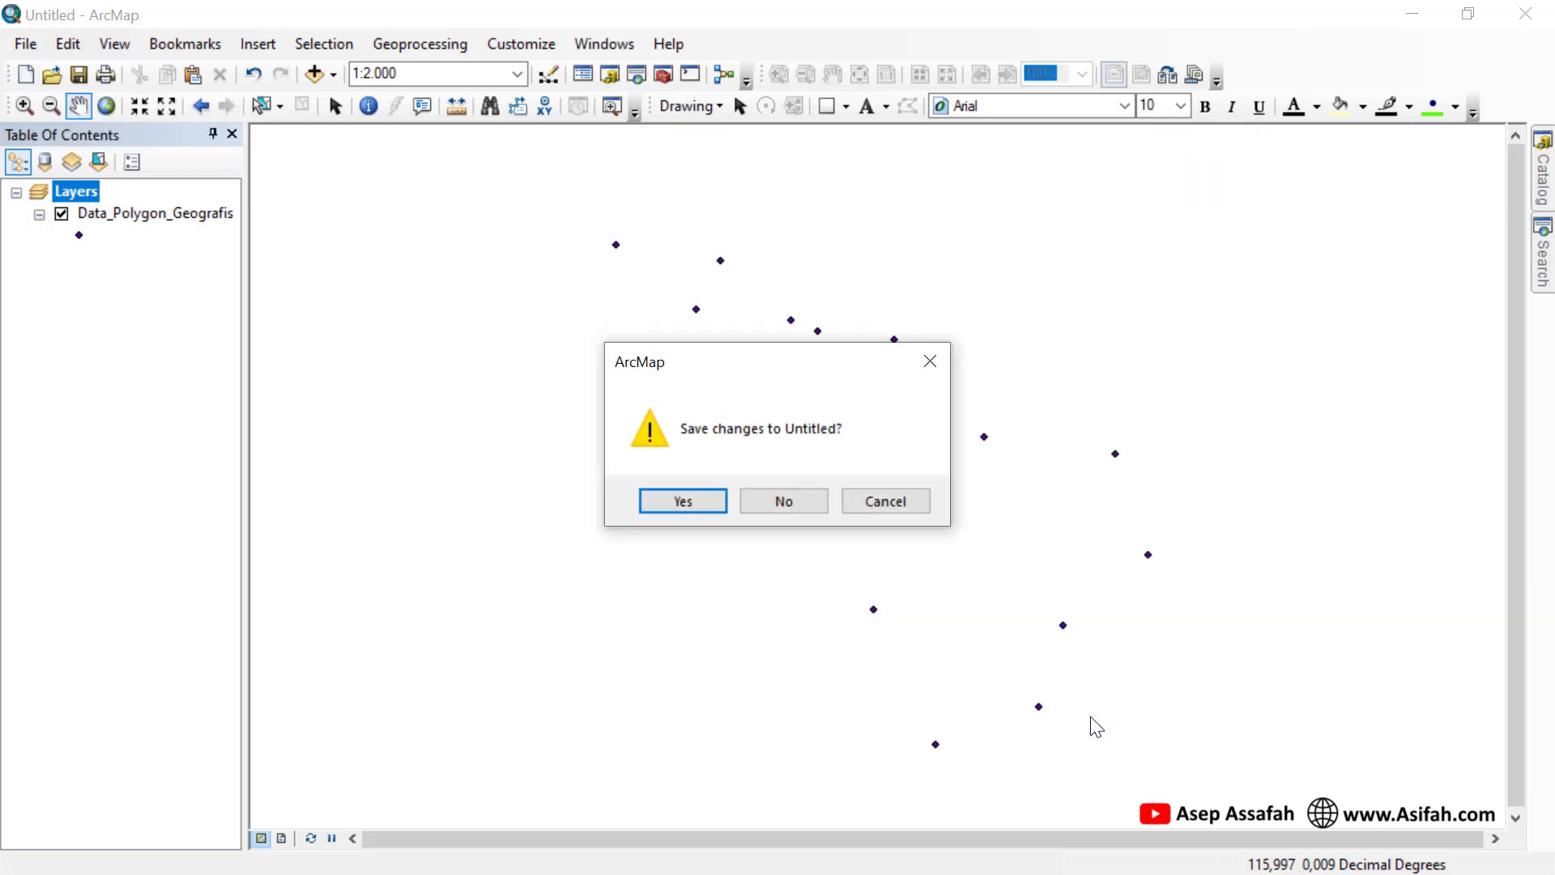
{"action": "left_click", "coordinate": [781, 502]}
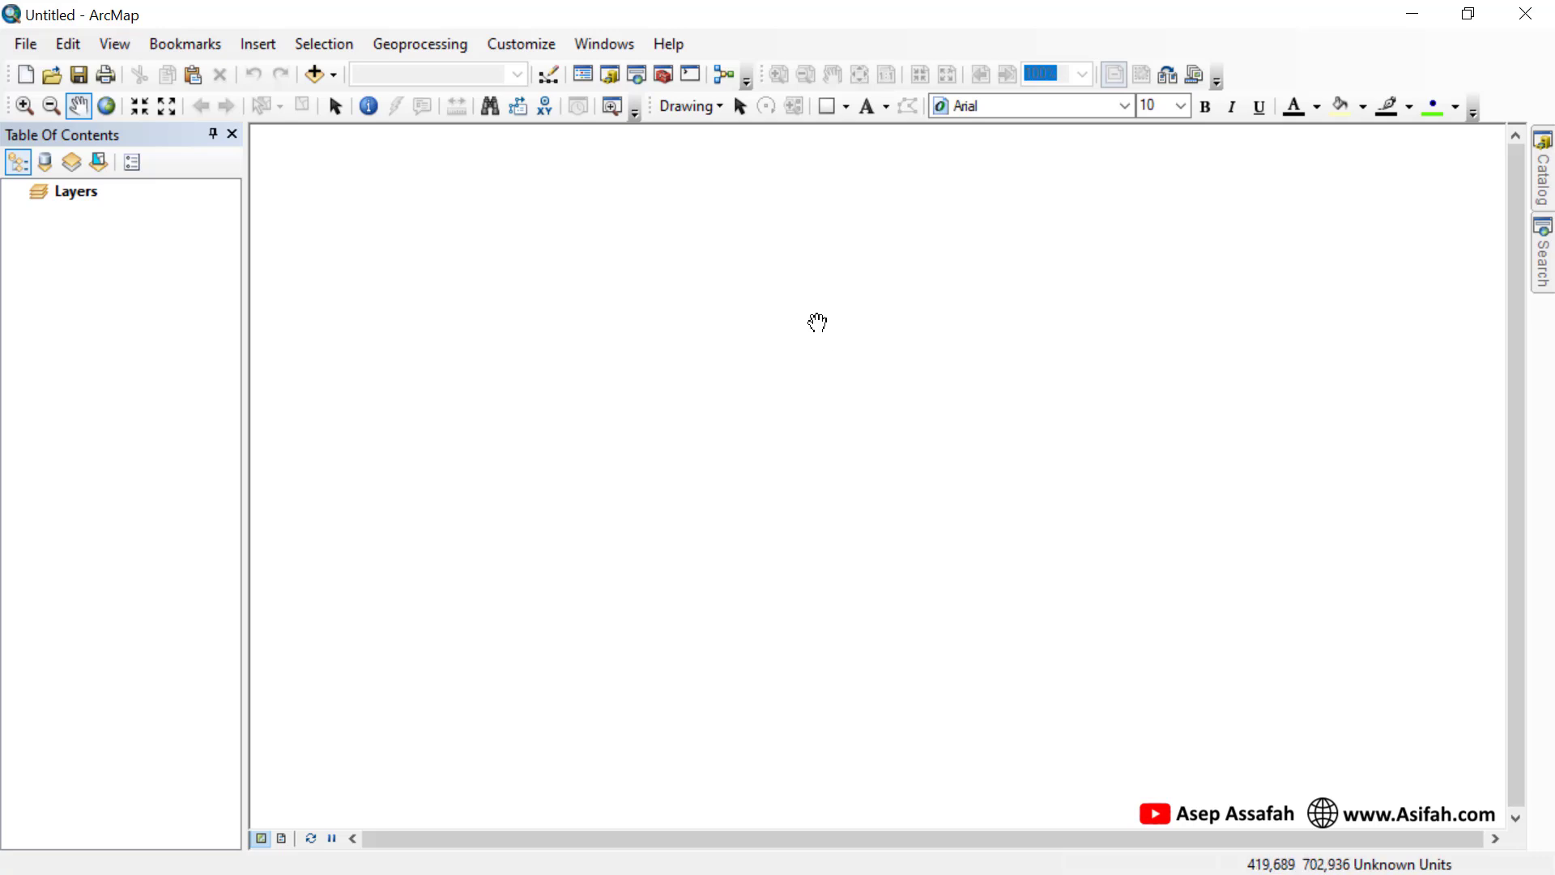
- Open the GPX To Features tool from the From GPS toolset of the Conversion Tools
{"action": "left_click", "coordinate": [662, 75]}
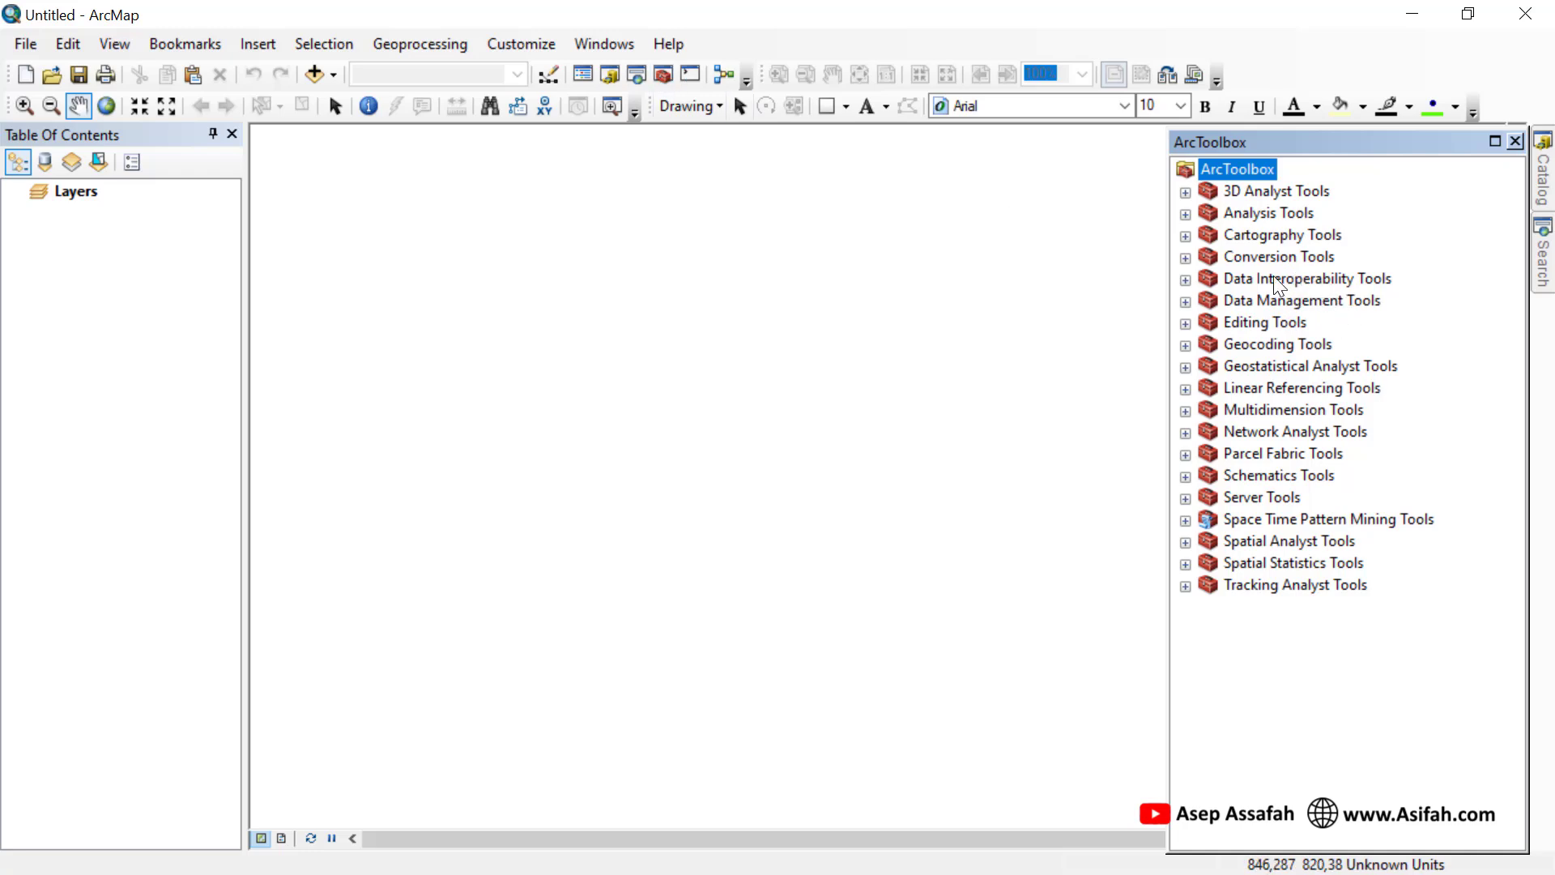
{"action": "left_click", "coordinate": [1186, 257]}
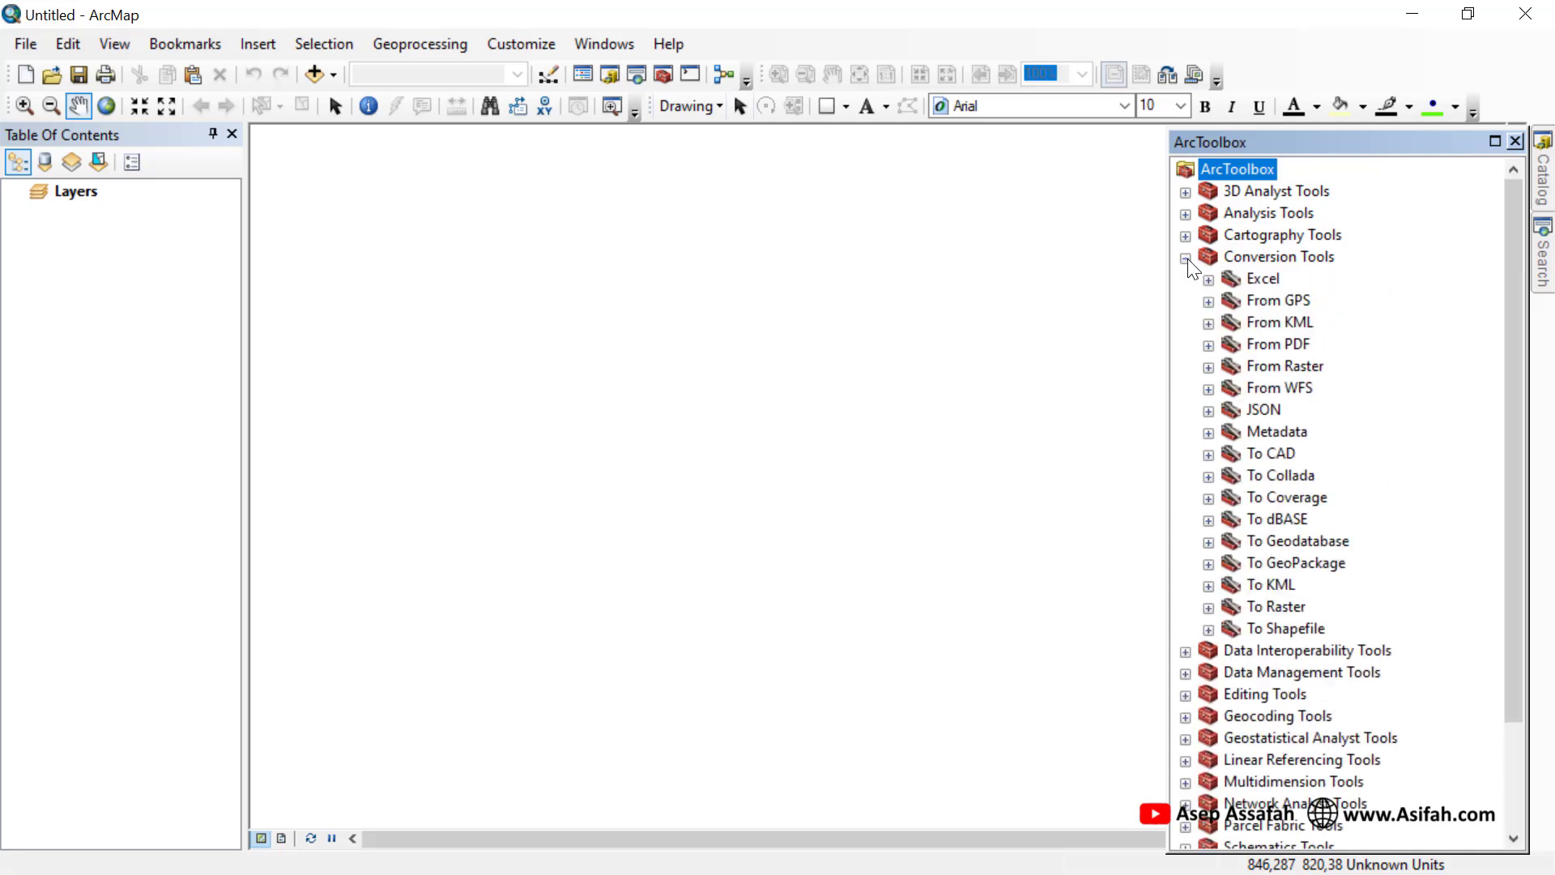
{"action": "left_click", "coordinate": [1209, 301]}
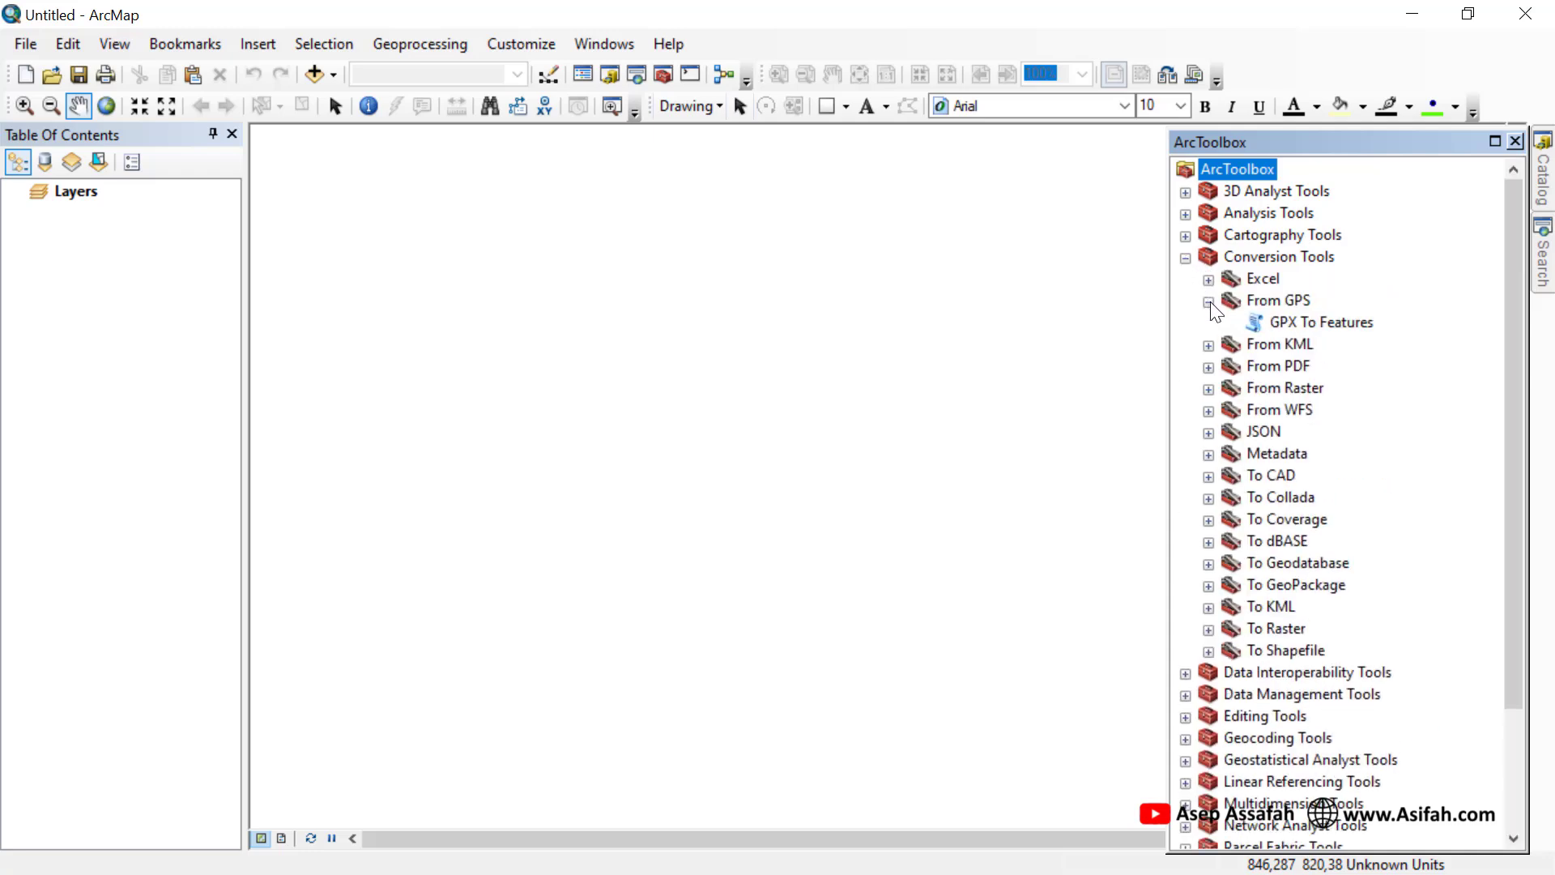
{"action": "left_click", "coordinate": [1339, 323]}
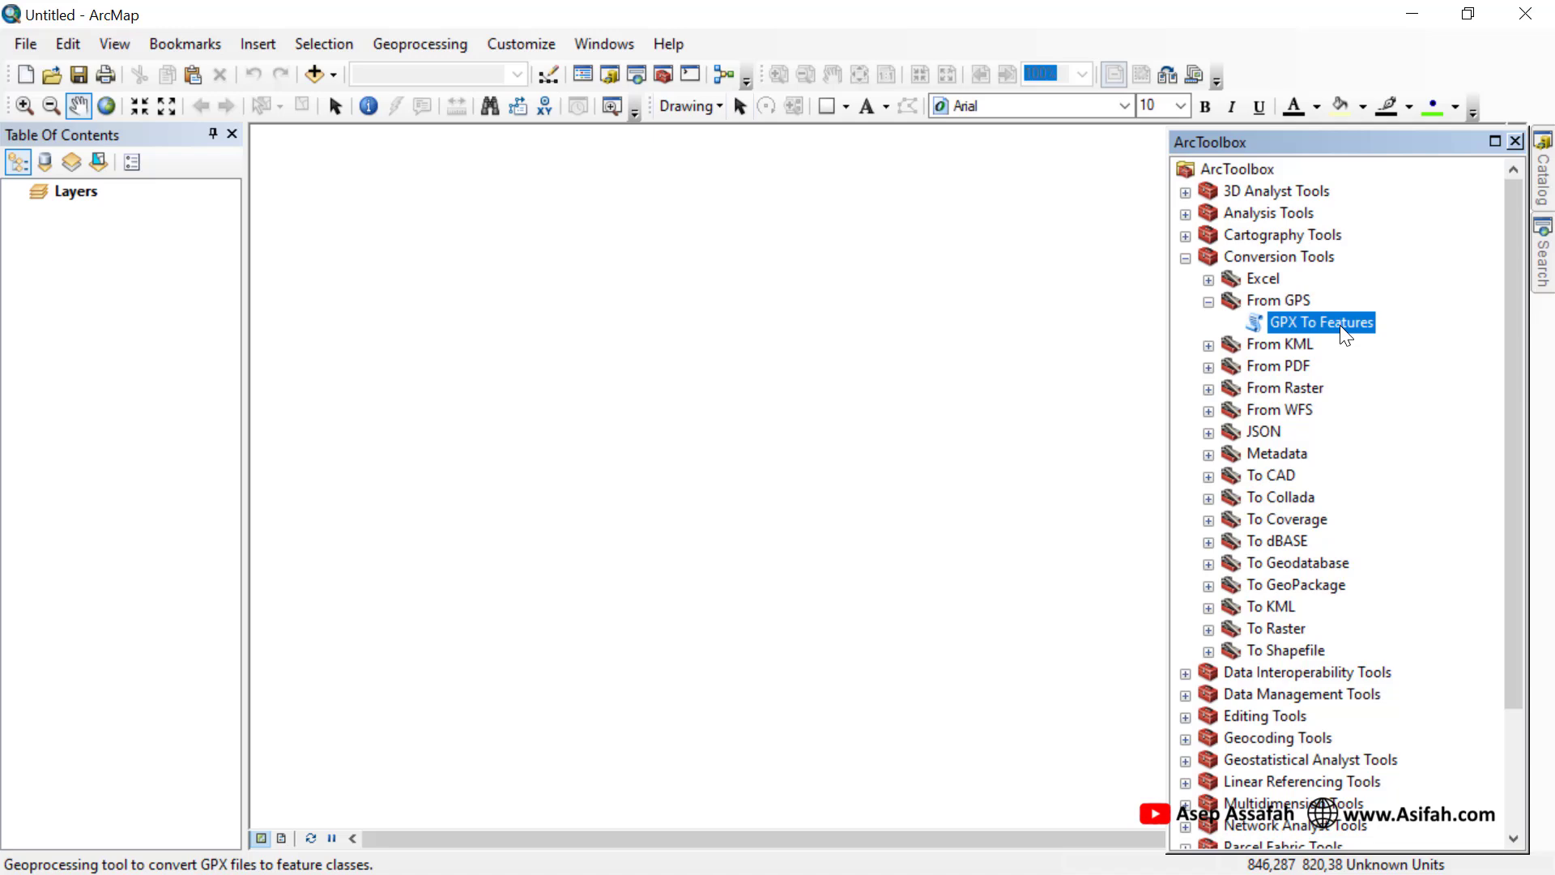
{"action": "double_click", "coordinate": [1340, 324]}
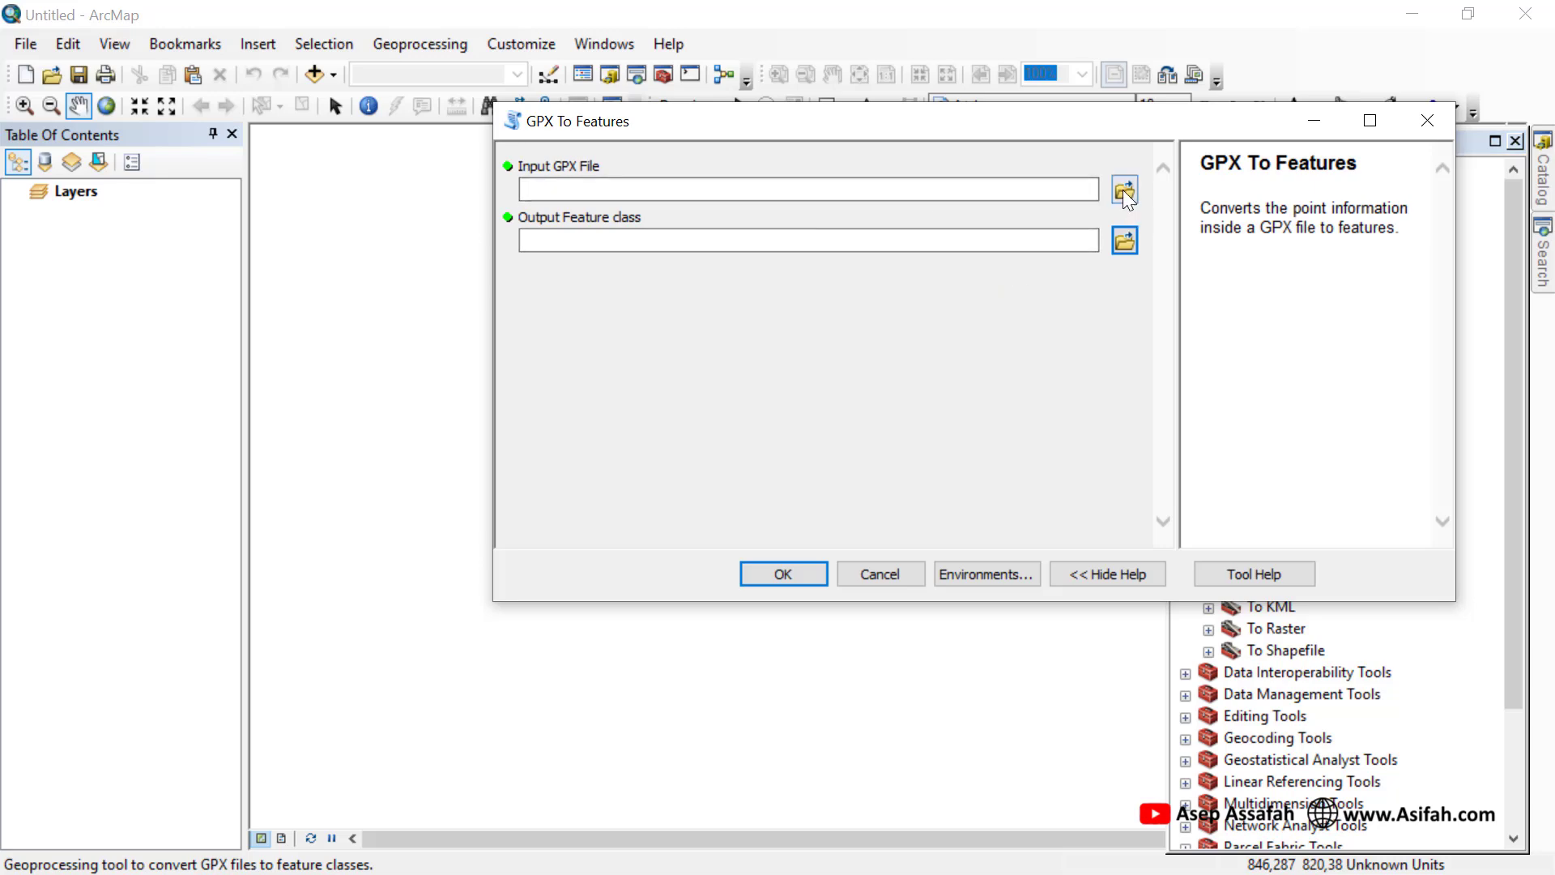
- Set the input GPX file to Titik_2021-04-09.gpx from the Garmin\GPX folder of the Garmin GPSMAP 64s drive
{"action": "left_click", "coordinate": [1124, 192]}
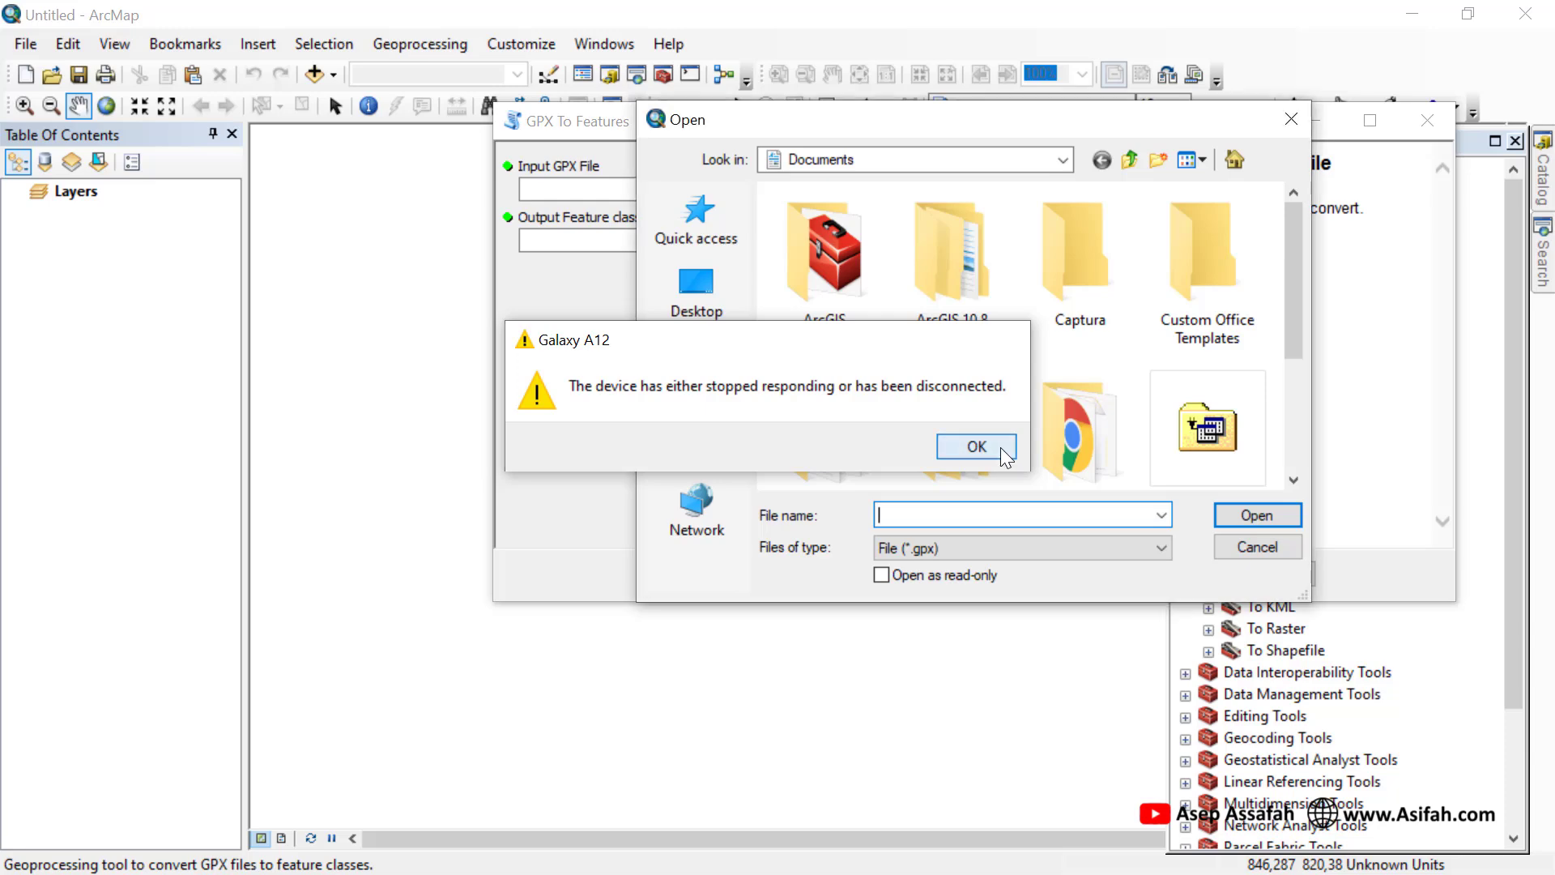
{"action": "left_click", "coordinate": [1000, 447]}
{"action": "left_click", "coordinate": [1062, 161]}
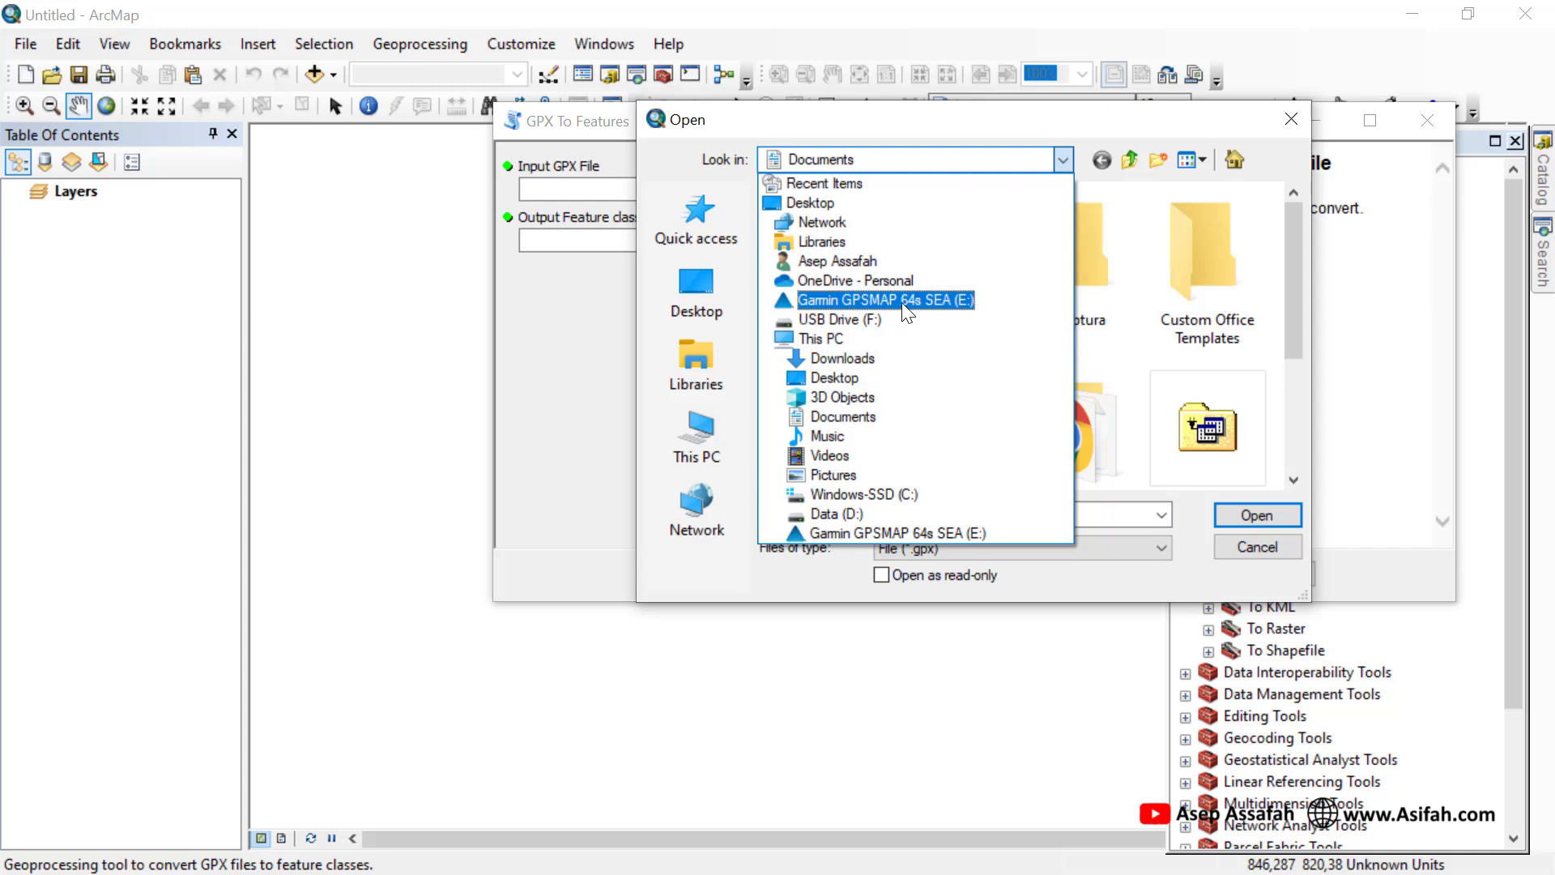
{"action": "left_click", "coordinate": [916, 301]}
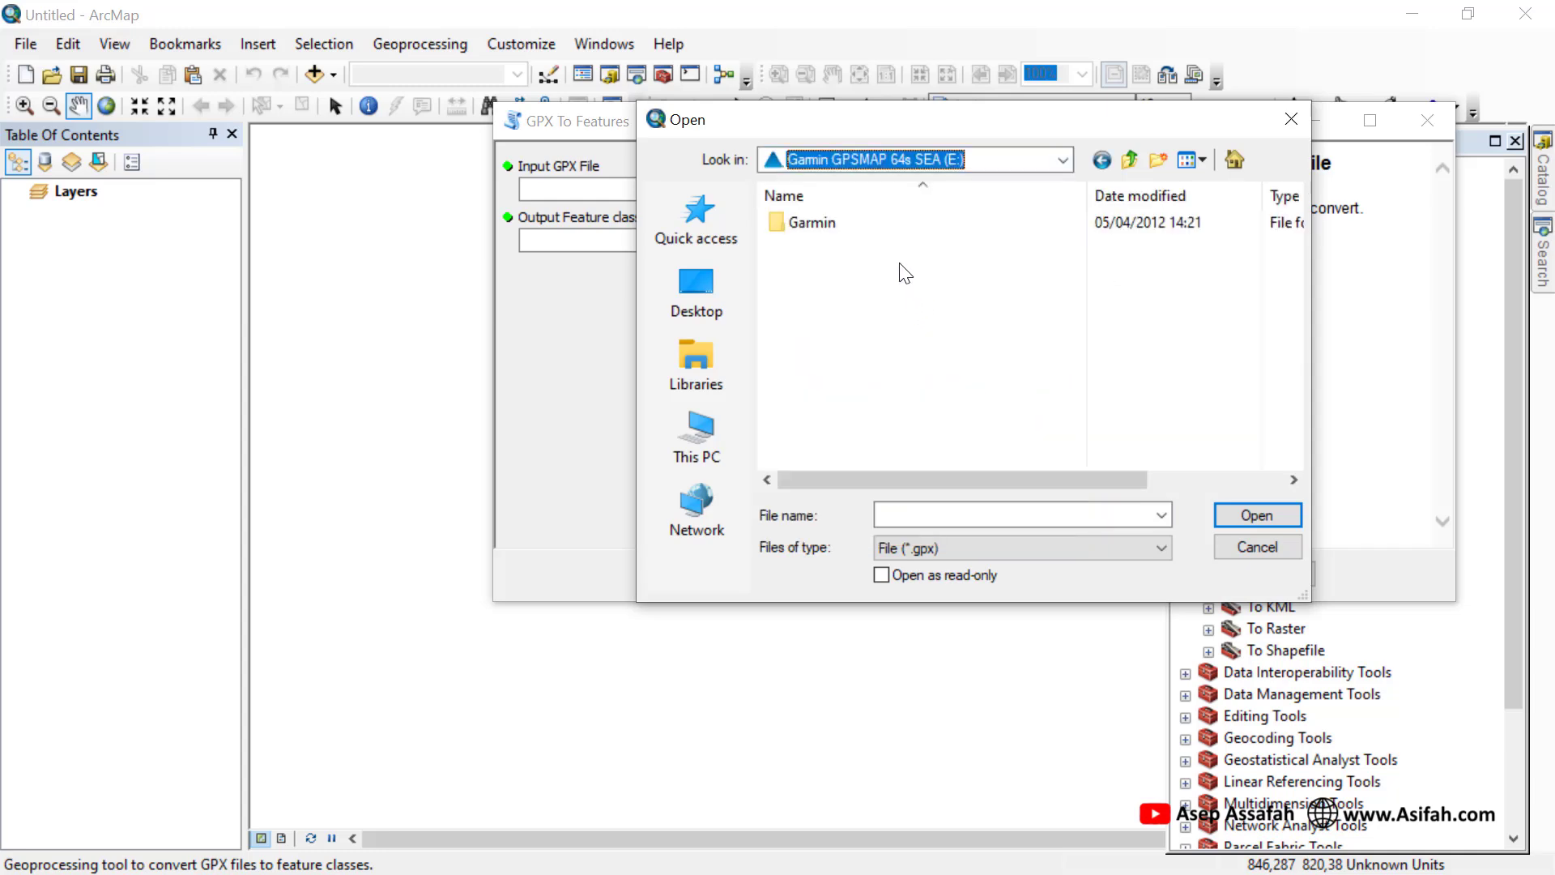
{"action": "double_click", "coordinate": [824, 223]}
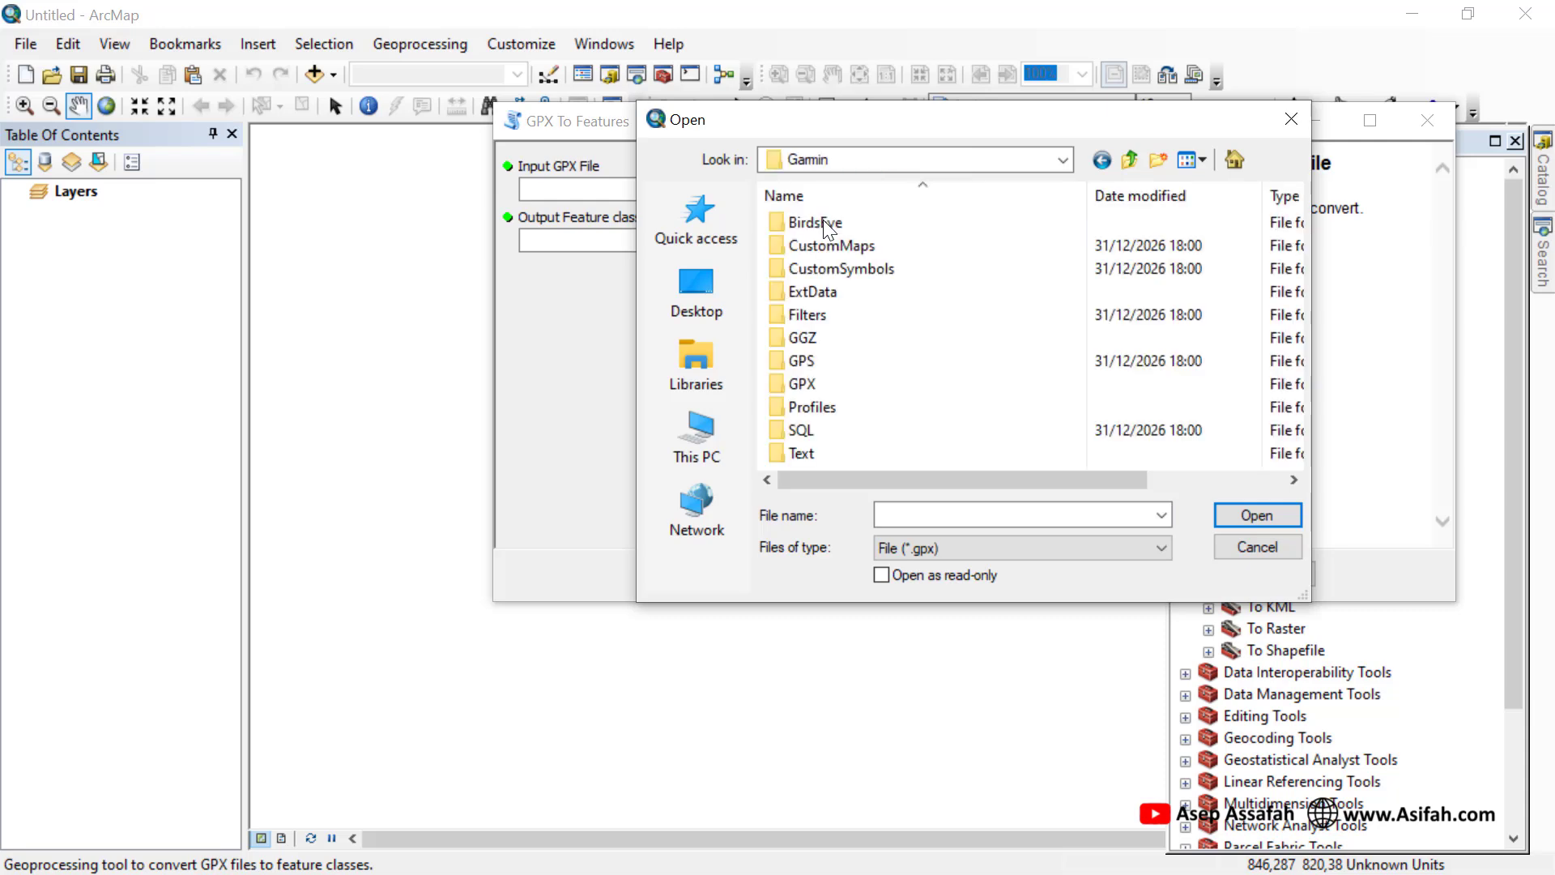
{"action": "double_click", "coordinate": [833, 384]}
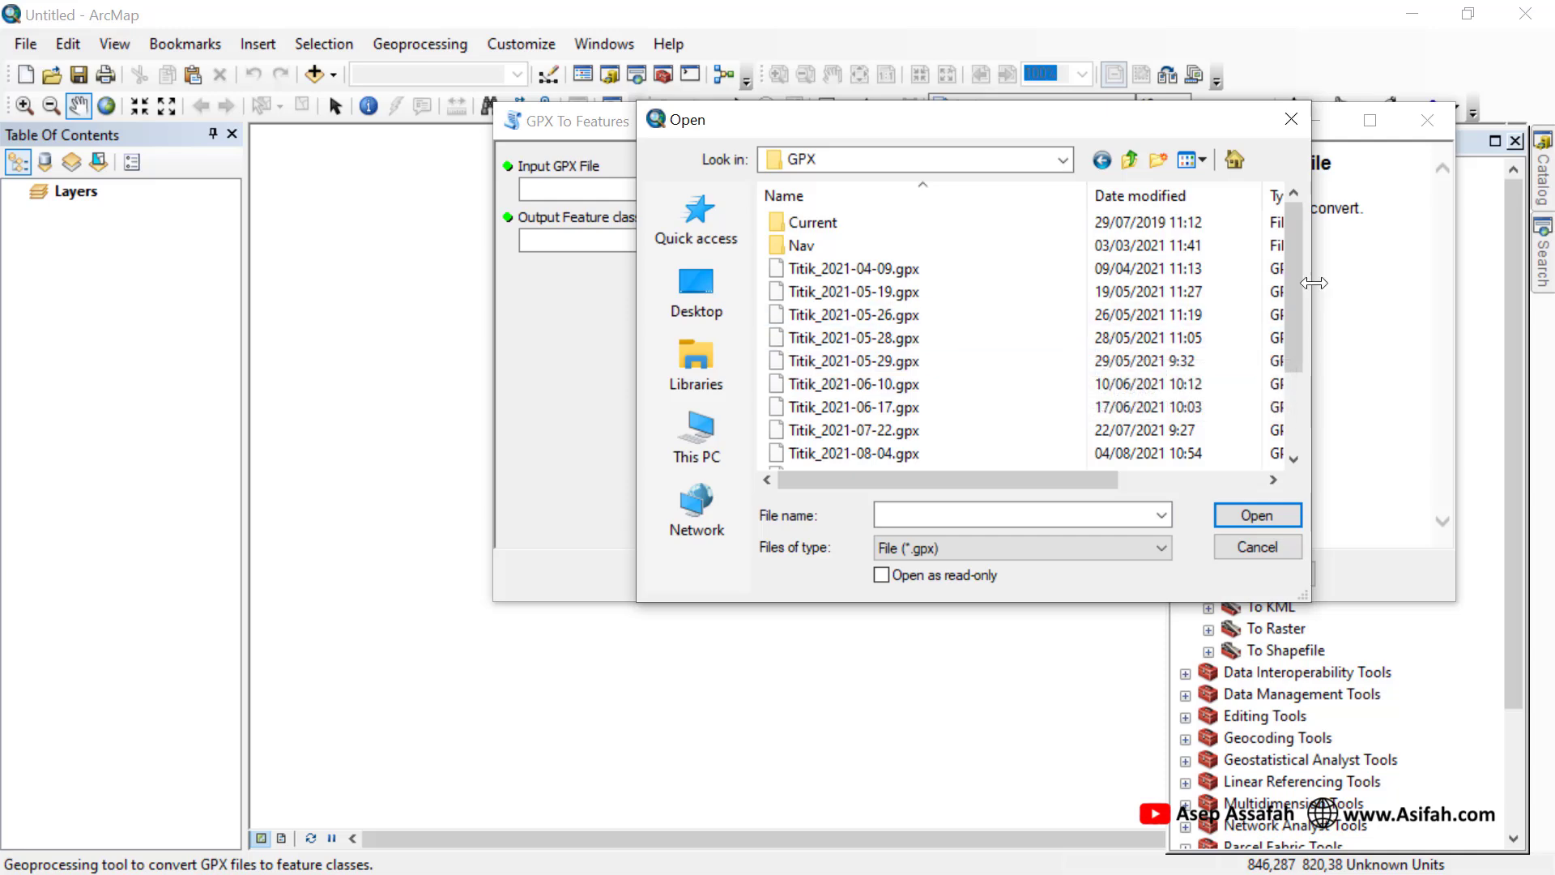
{"action": "mouse_move", "coordinate": [1291, 279]}
{"action": "left_mouse_down"}
{"action": "mouse_move", "coordinate": [1285, 373]}
{"action": "mouse_move", "coordinate": [1301, 269]}
{"action": "left_mouse_up"}
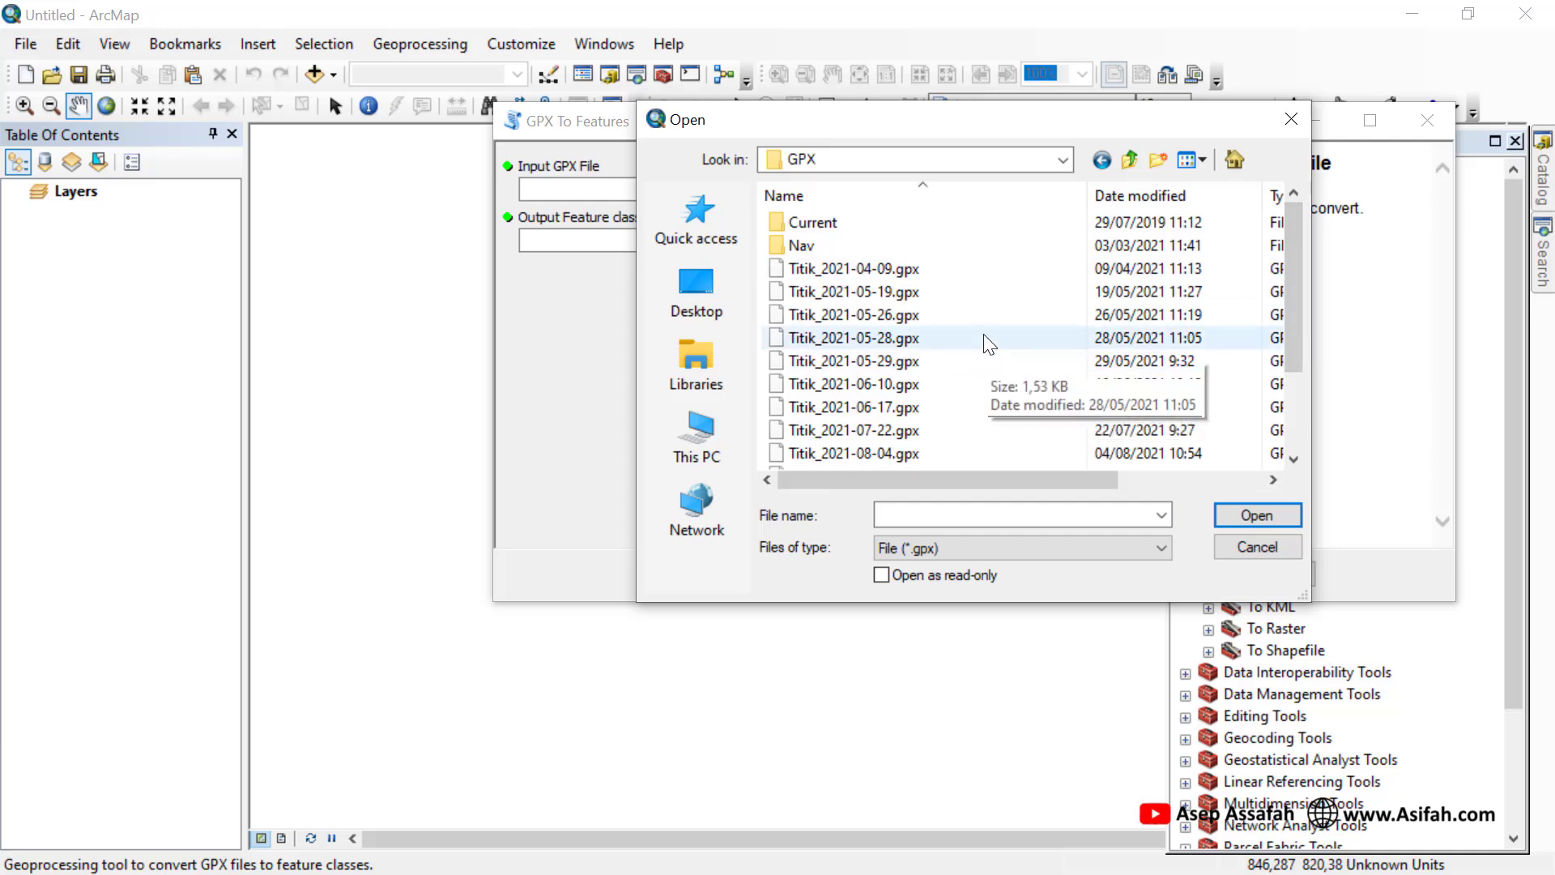
{"action": "left_click", "coordinate": [903, 273]}
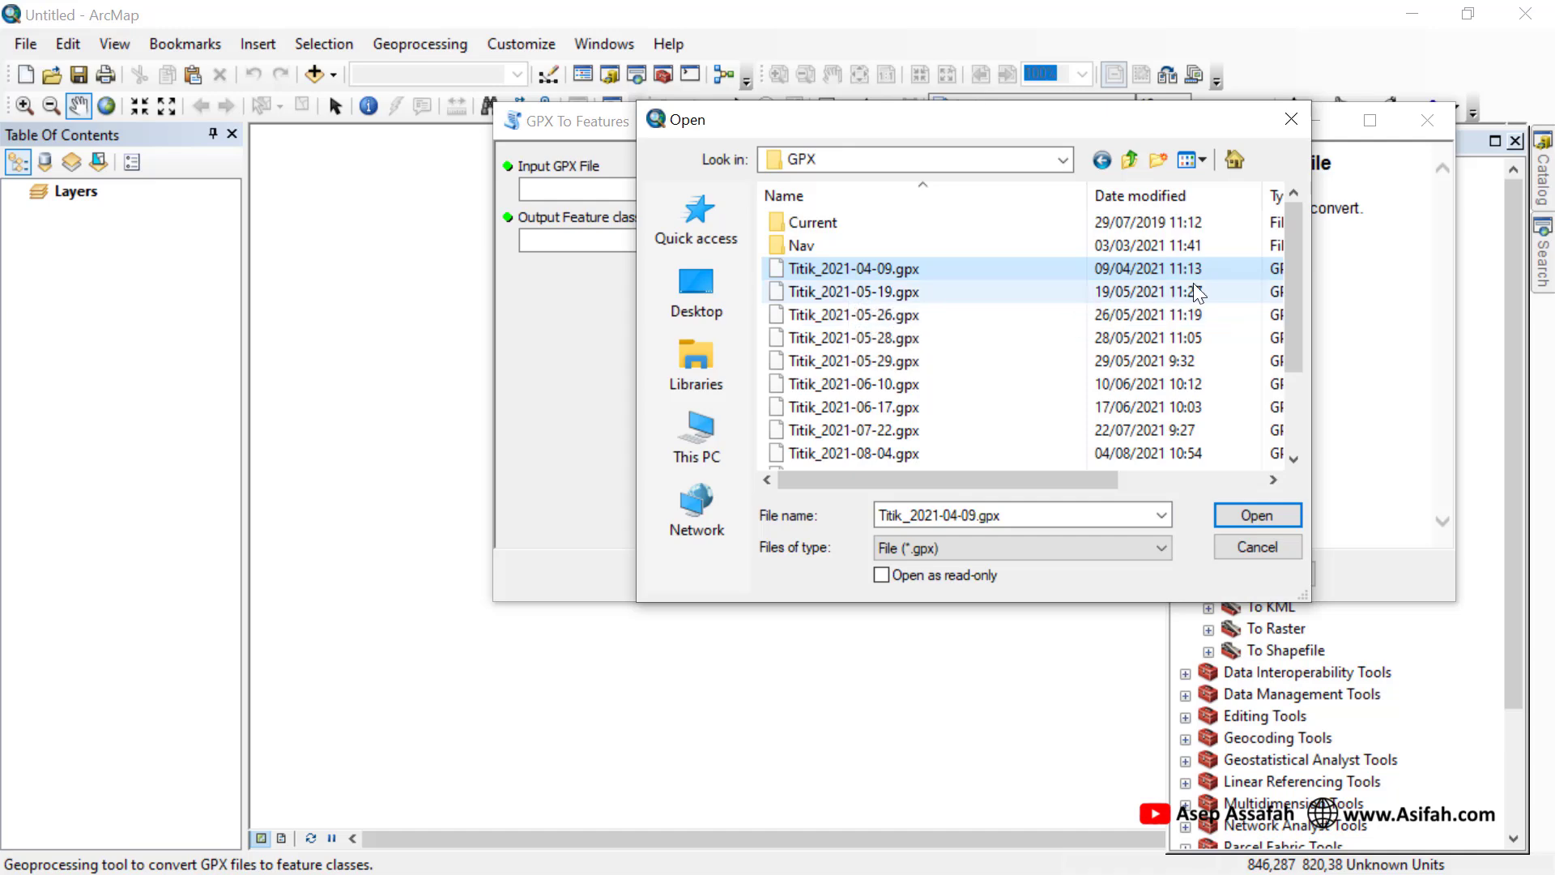
{"action": "left_click", "coordinate": [1243, 516]}
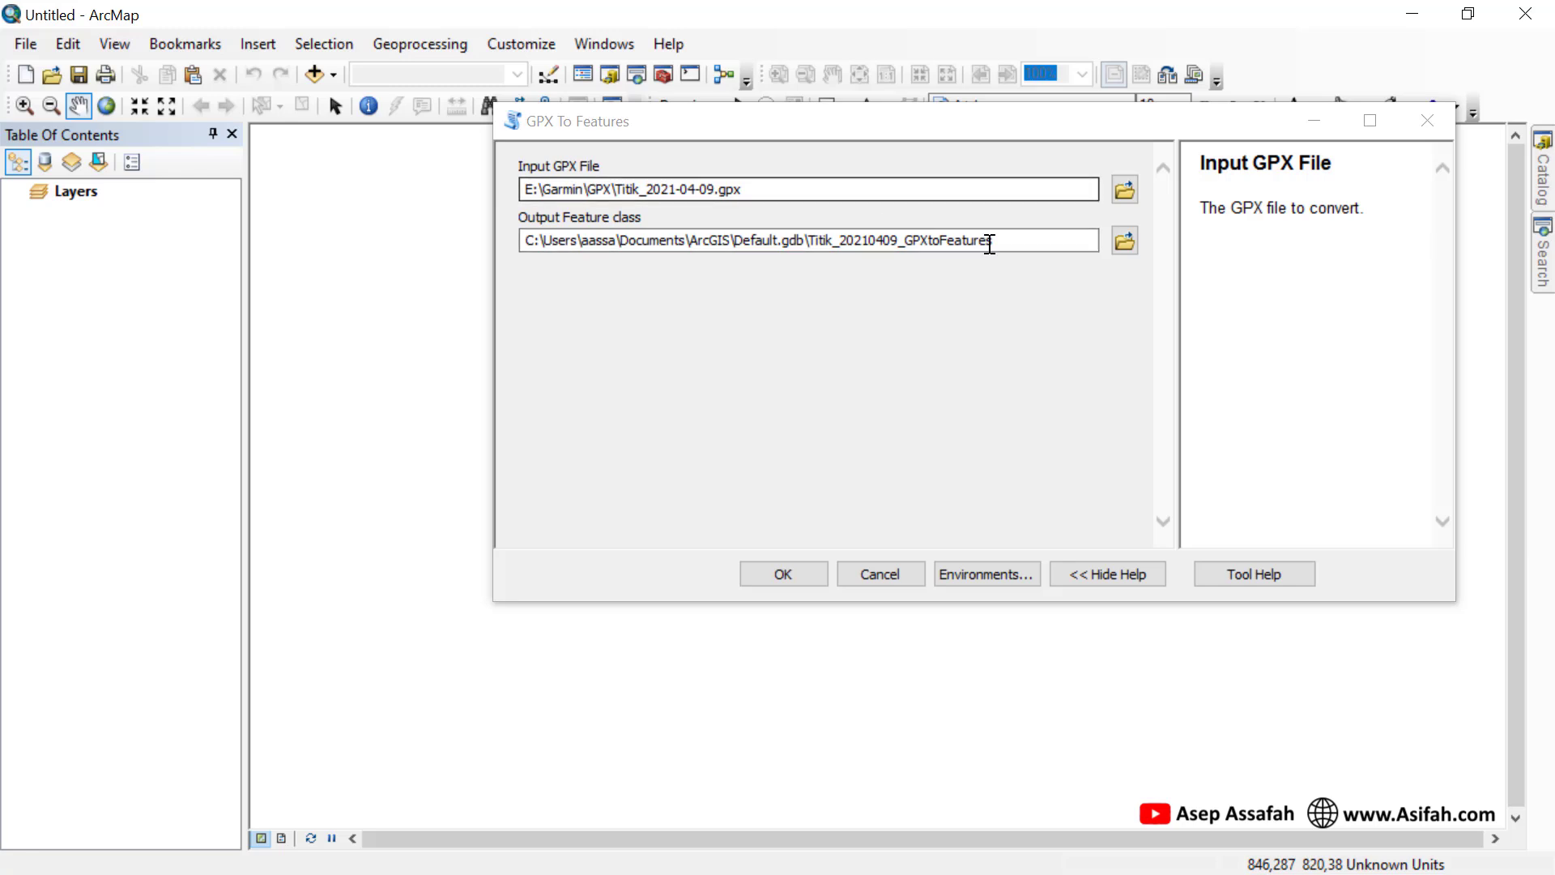
- Set the output feature class to Titik_20210409 in the Data Tutorial folder and run the GPX To Features conversion
{"action": "left_click", "coordinate": [1125, 245]}
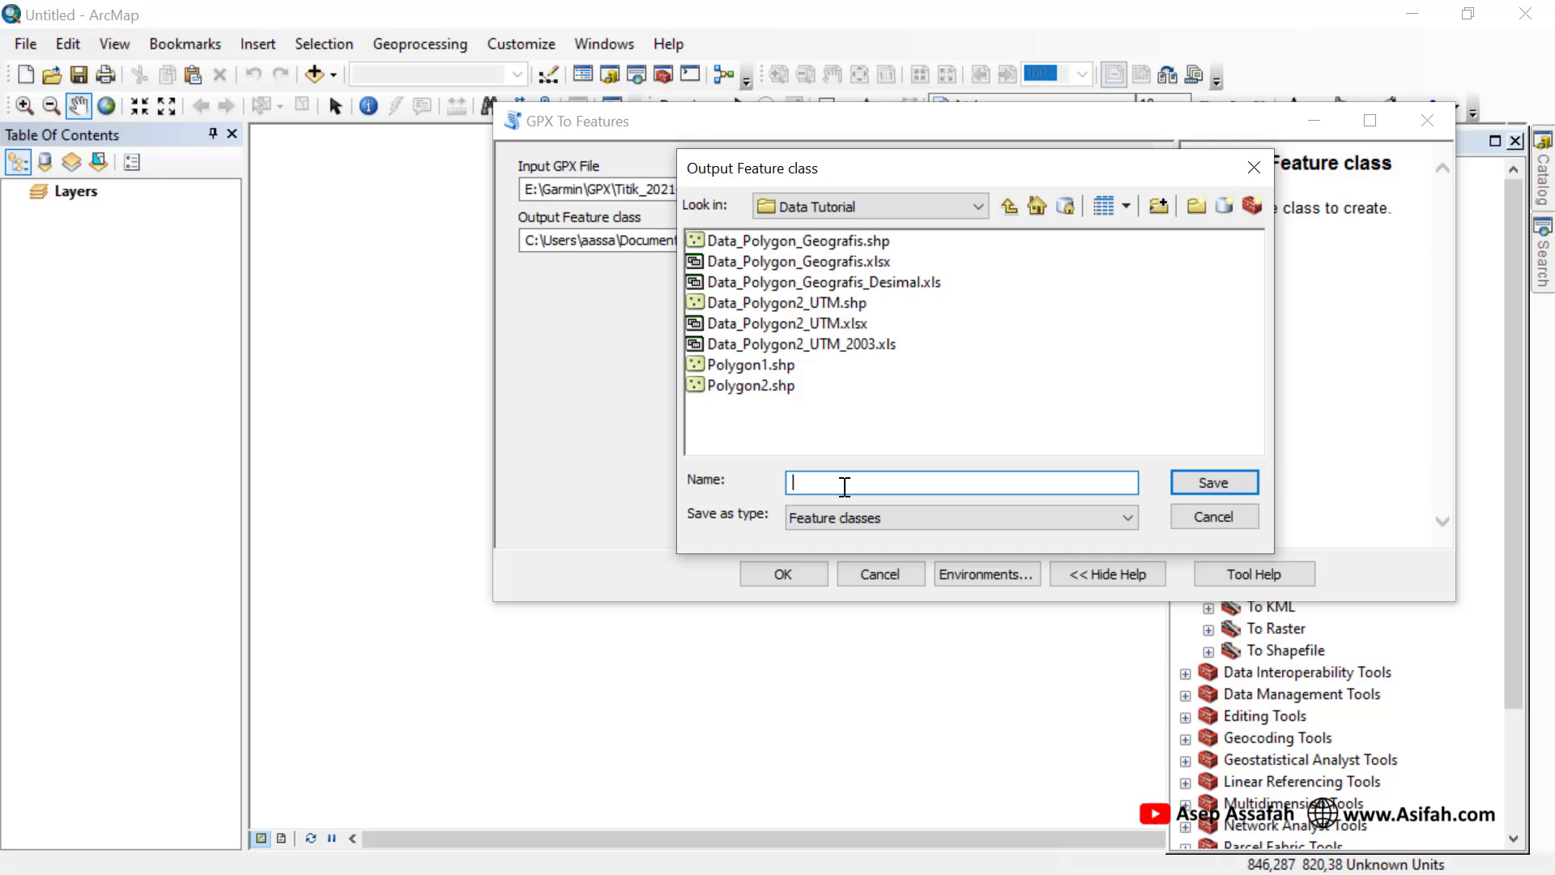
{"action": "left_click_drag", "start_coordinate": [879, 178], "coordinate": [852, 300]}
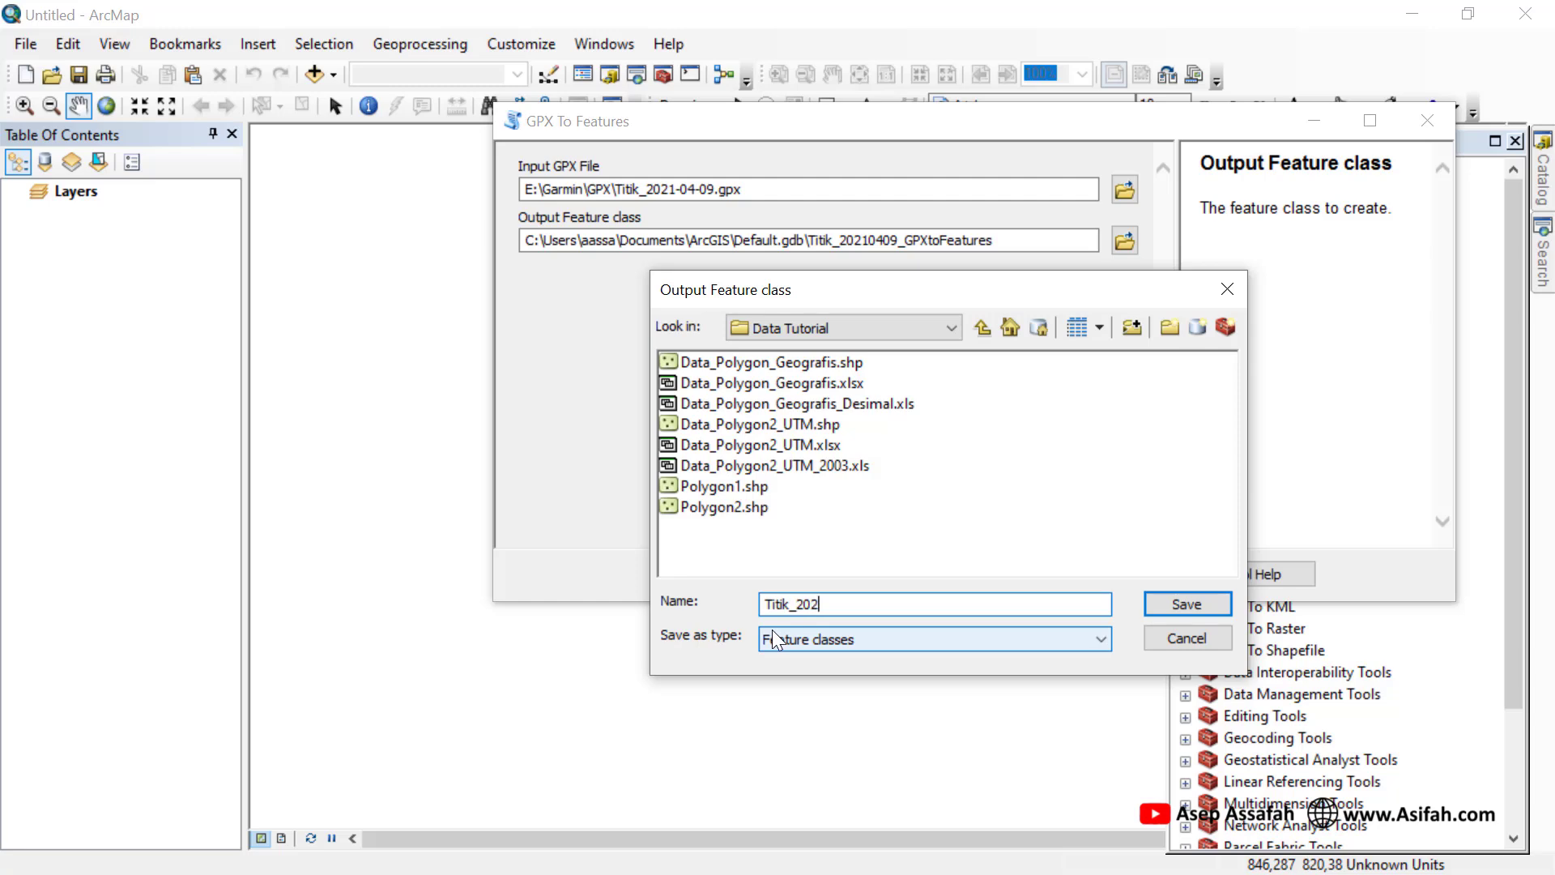
{"action": "type", "text": "10409"}
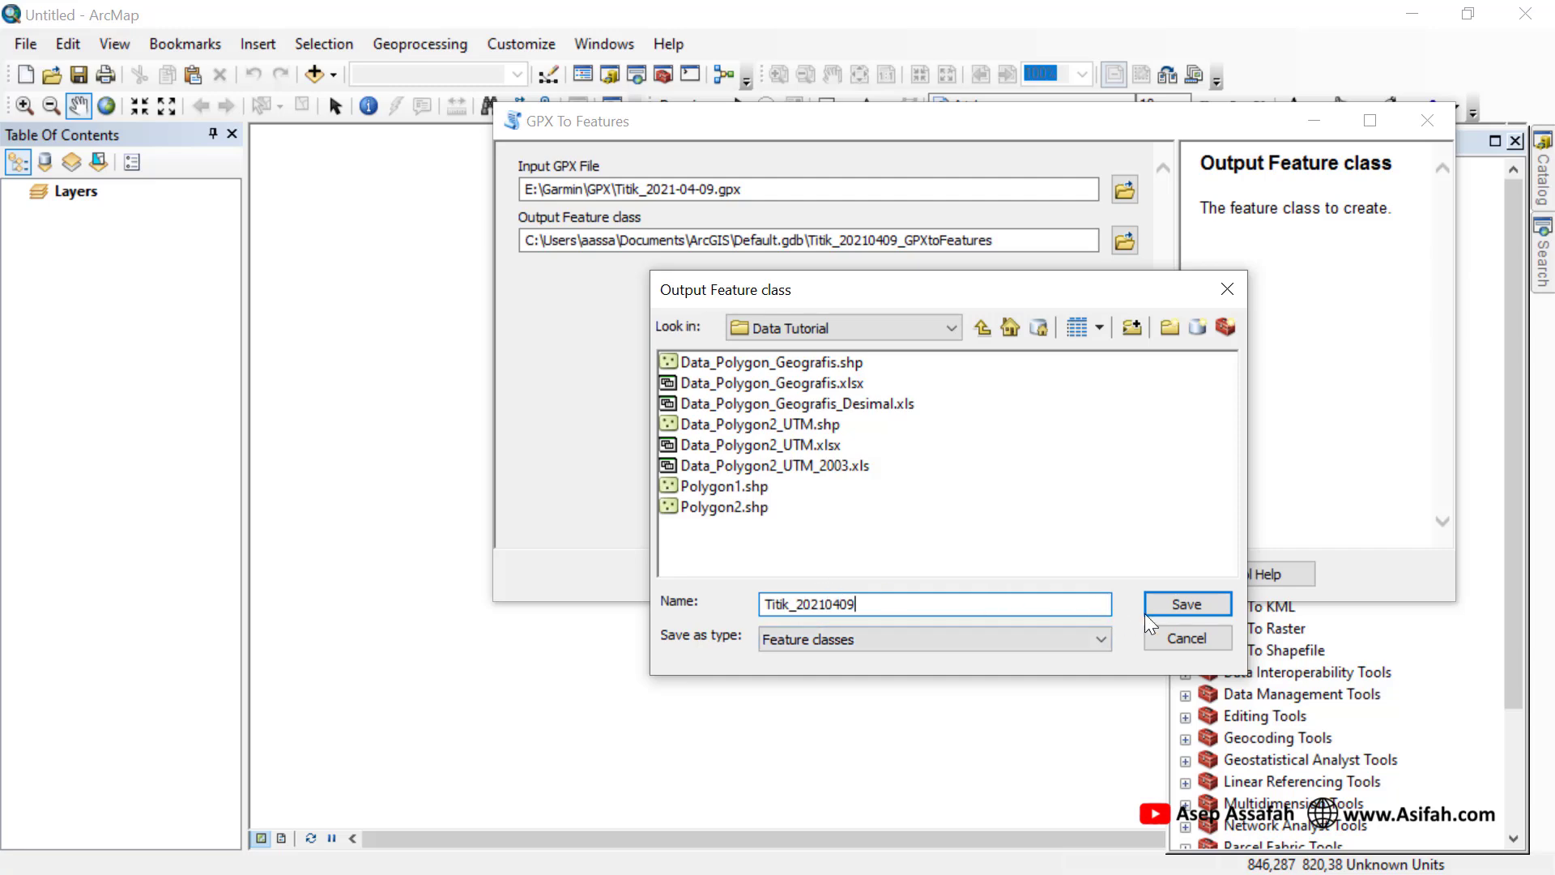
{"action": "left_click", "coordinate": [1171, 605]}
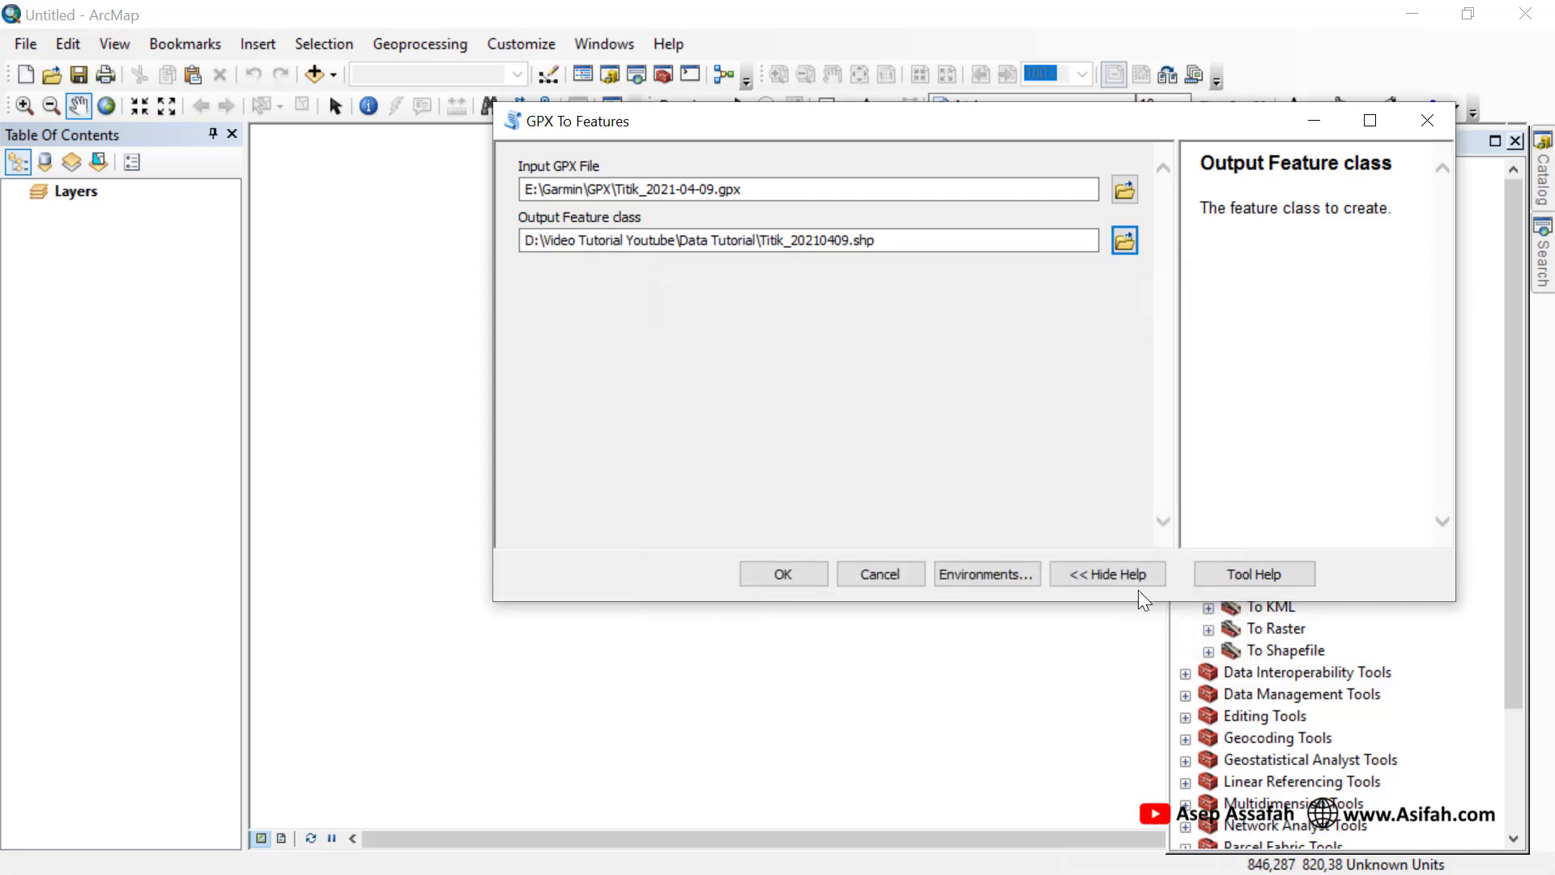
{"action": "left_click", "coordinate": [794, 572]}
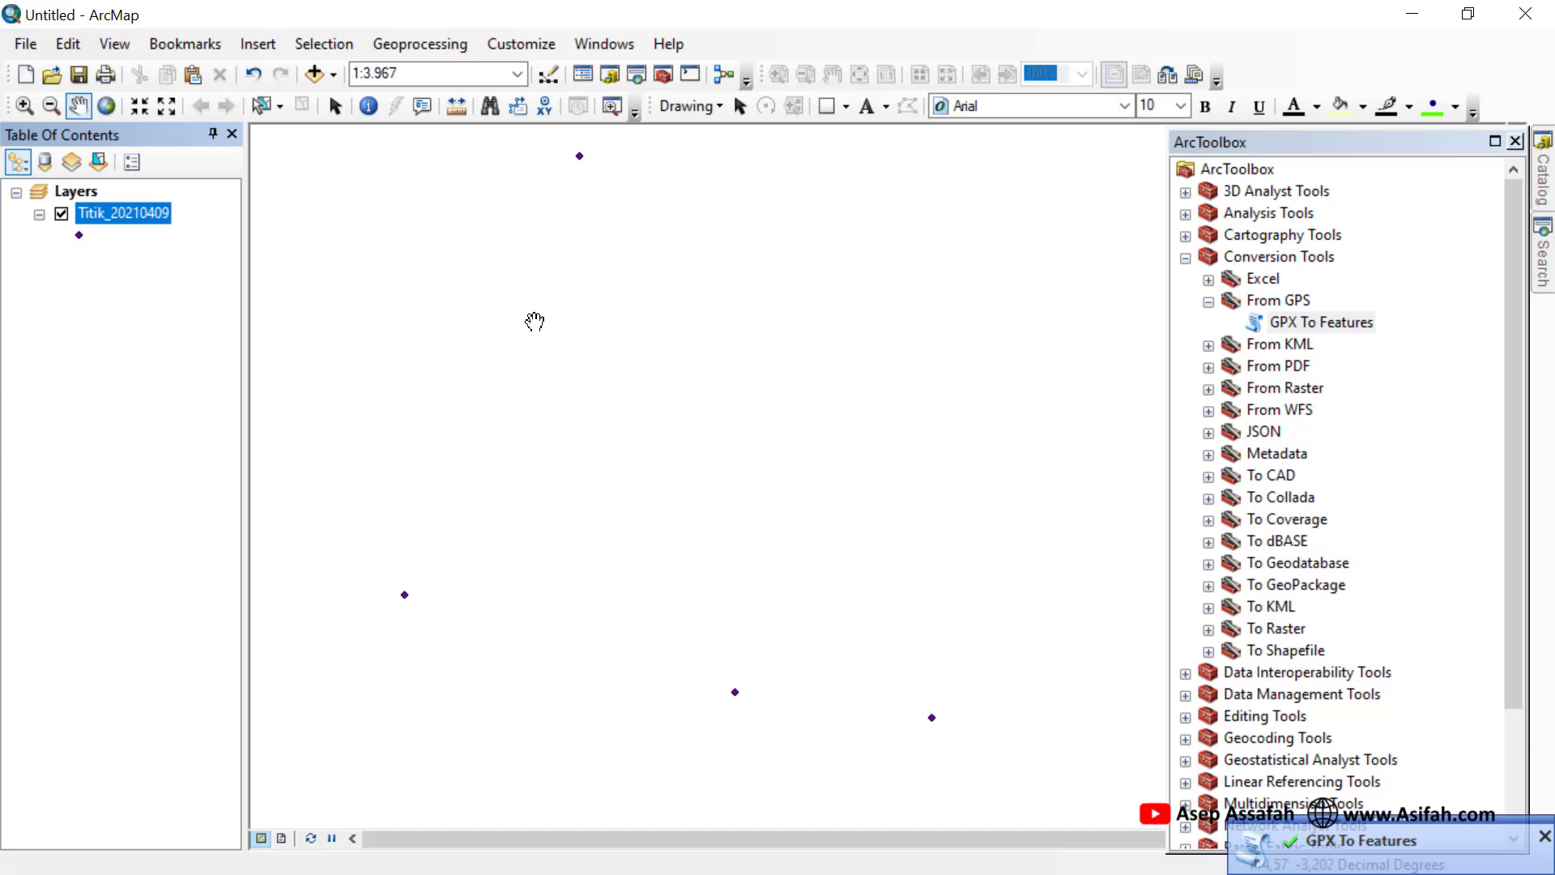
- Examine the Titik_20210409 layer's attribute table, and check its coordinate system and shapefile location in the layer's source properties
{"action": "scroll", "coordinate": [639, 367], "scroll_direction": "up", "scroll_amount": 2}
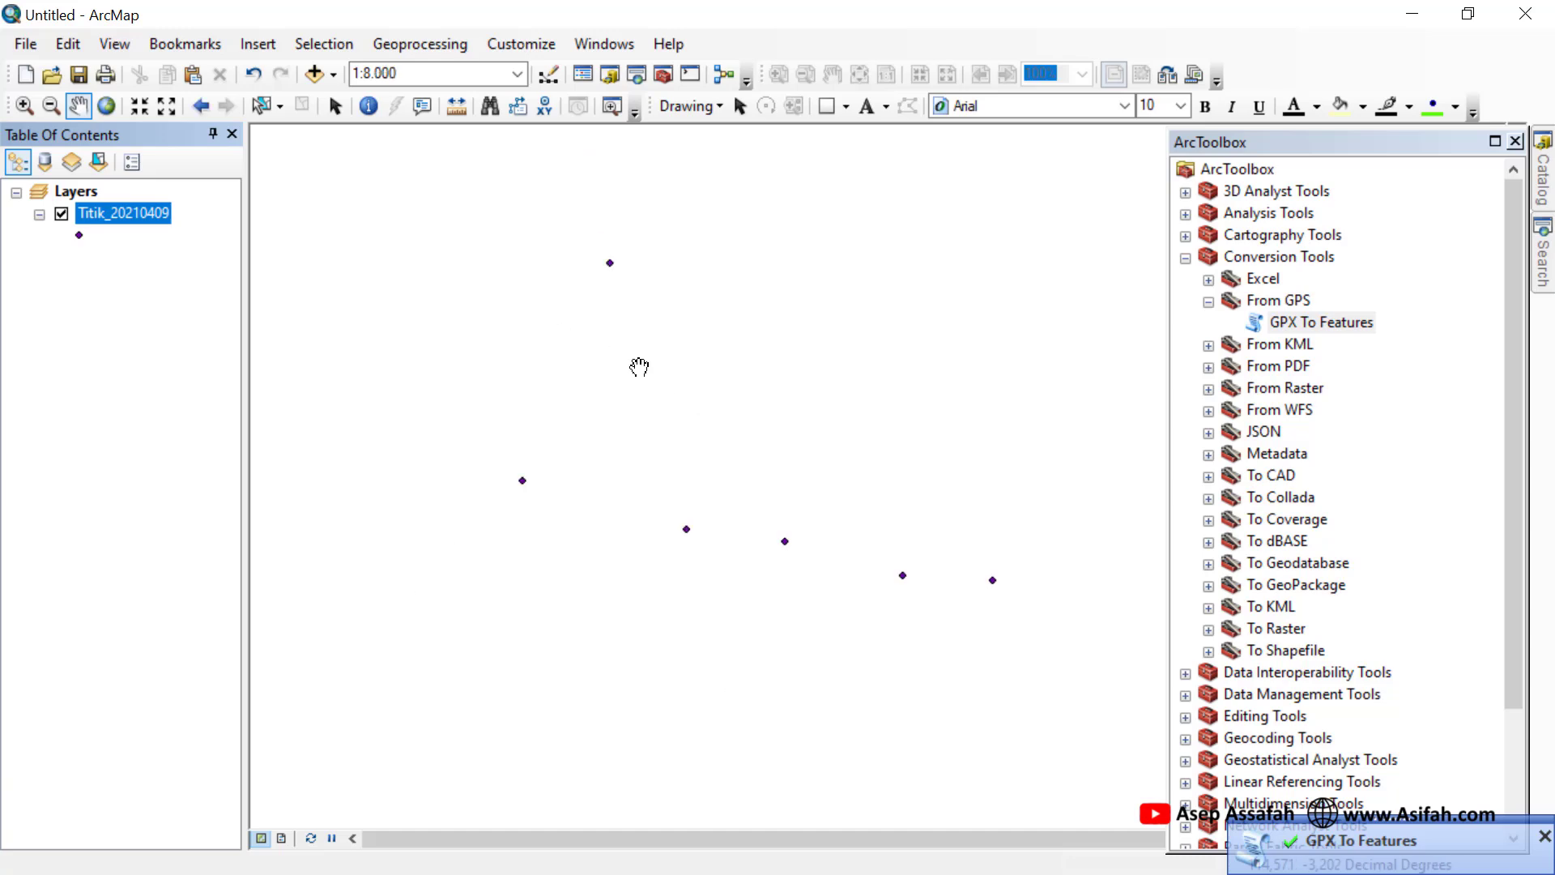
{"action": "right_click", "coordinate": [120, 211]}
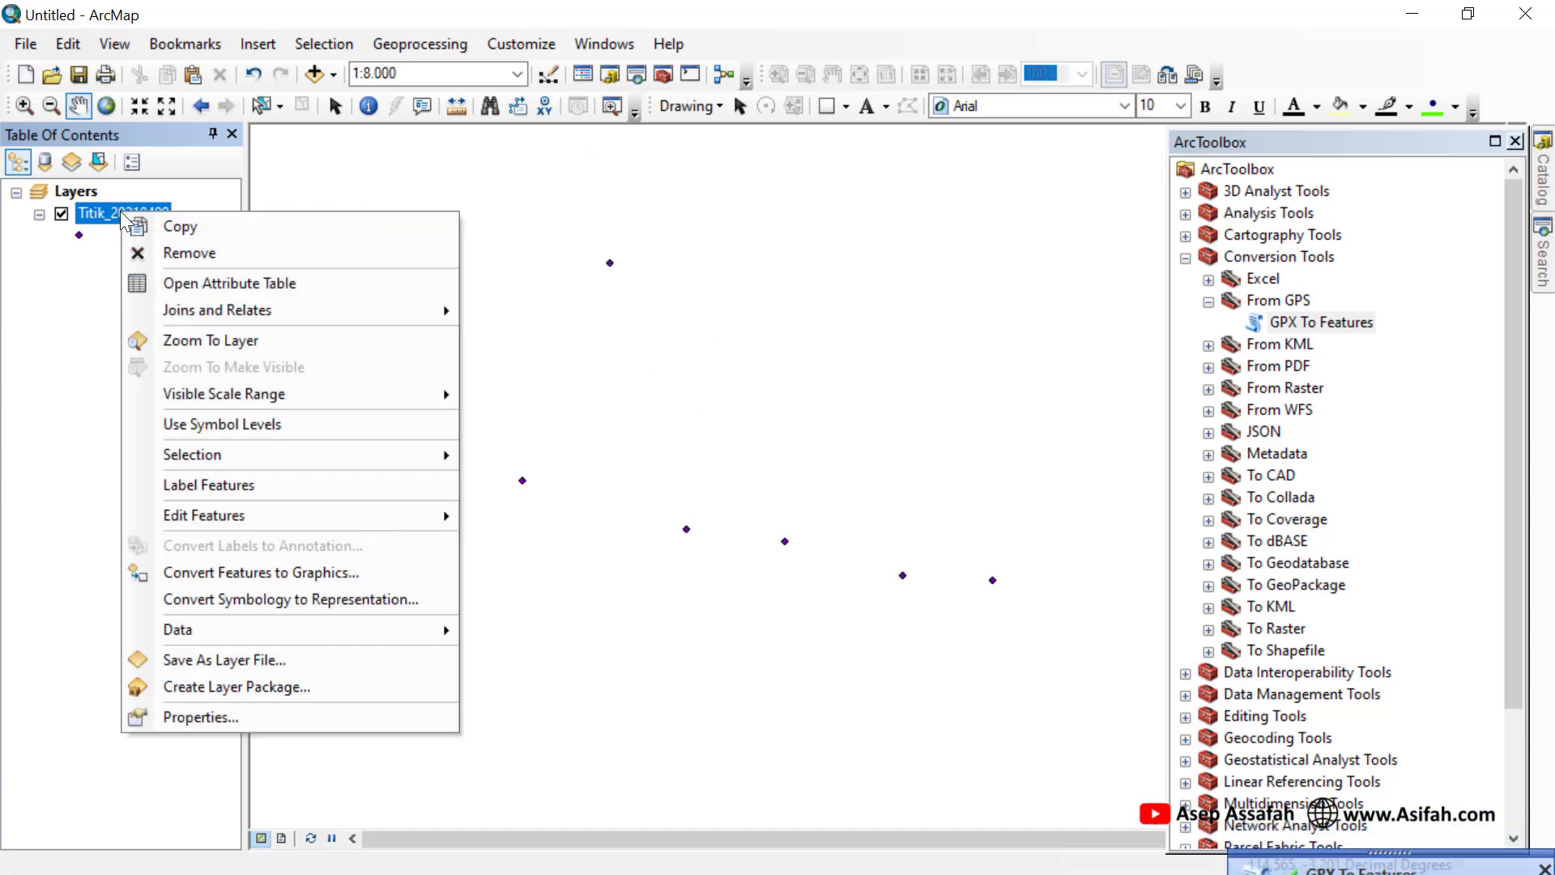
{"action": "left_click", "coordinate": [150, 284]}
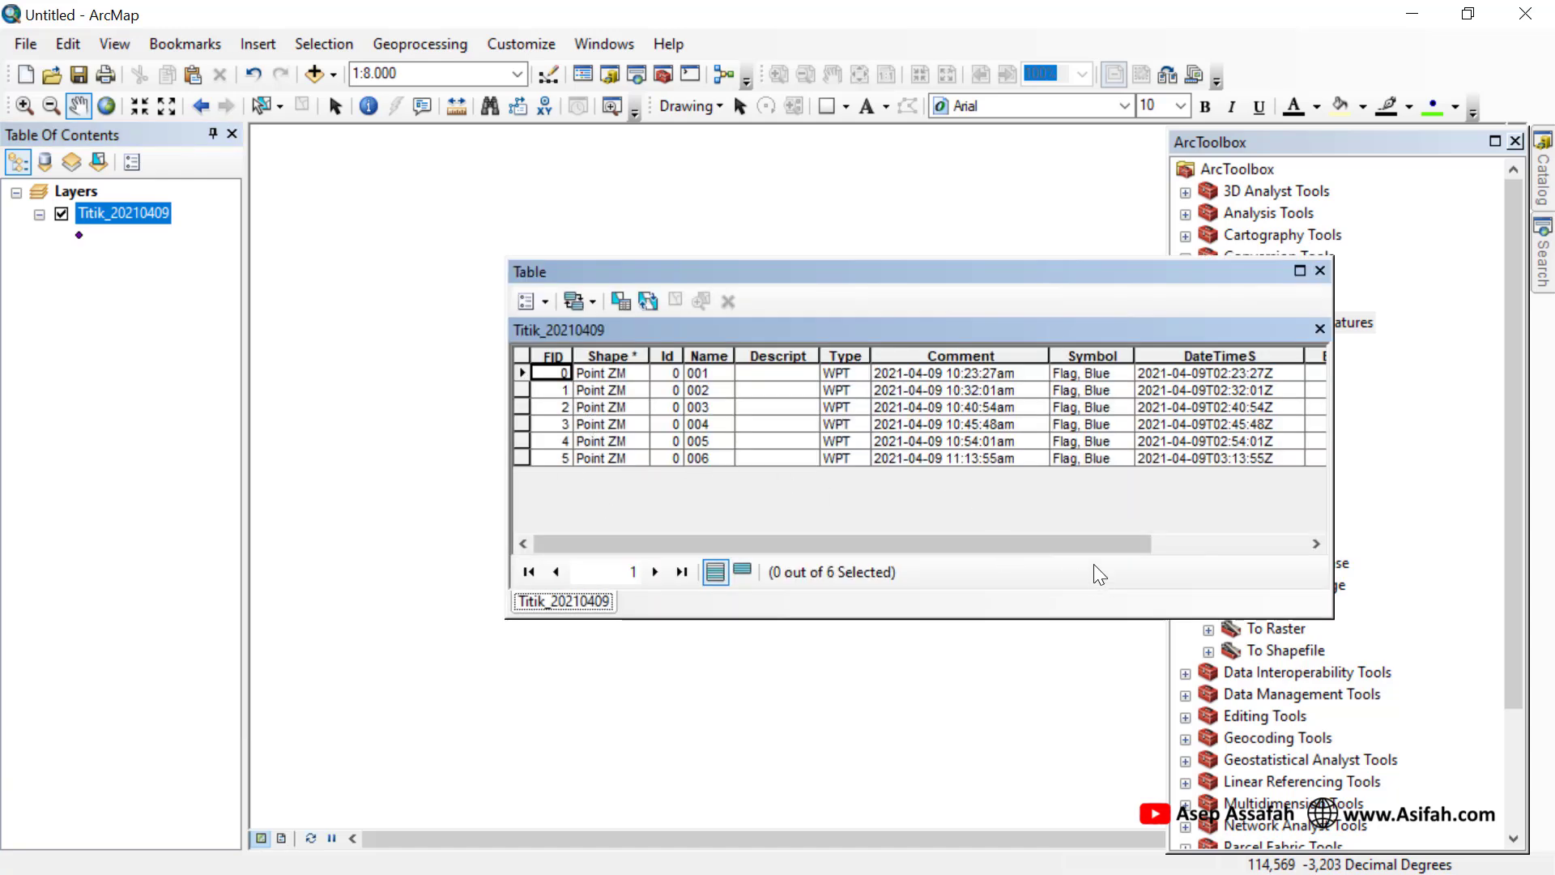
{"action": "left_click_drag", "start_coordinate": [1138, 544], "coordinate": [1301, 310]}
{"action": "left_click", "coordinate": [1321, 271]}
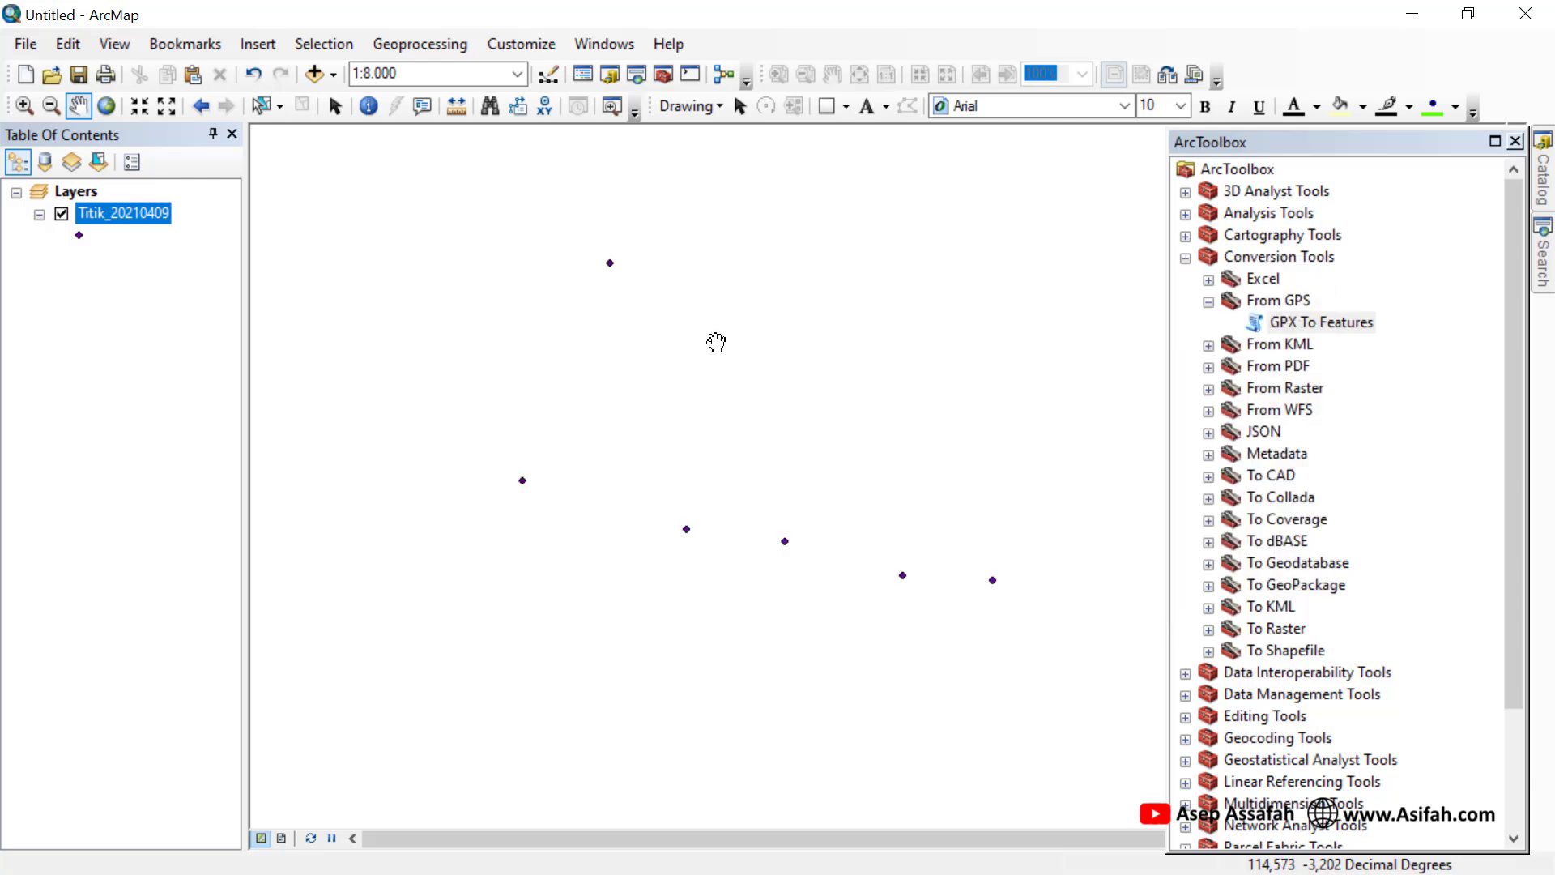
{"action": "right_click", "coordinate": [141, 214]}
{"action": "left_click", "coordinate": [272, 721]}
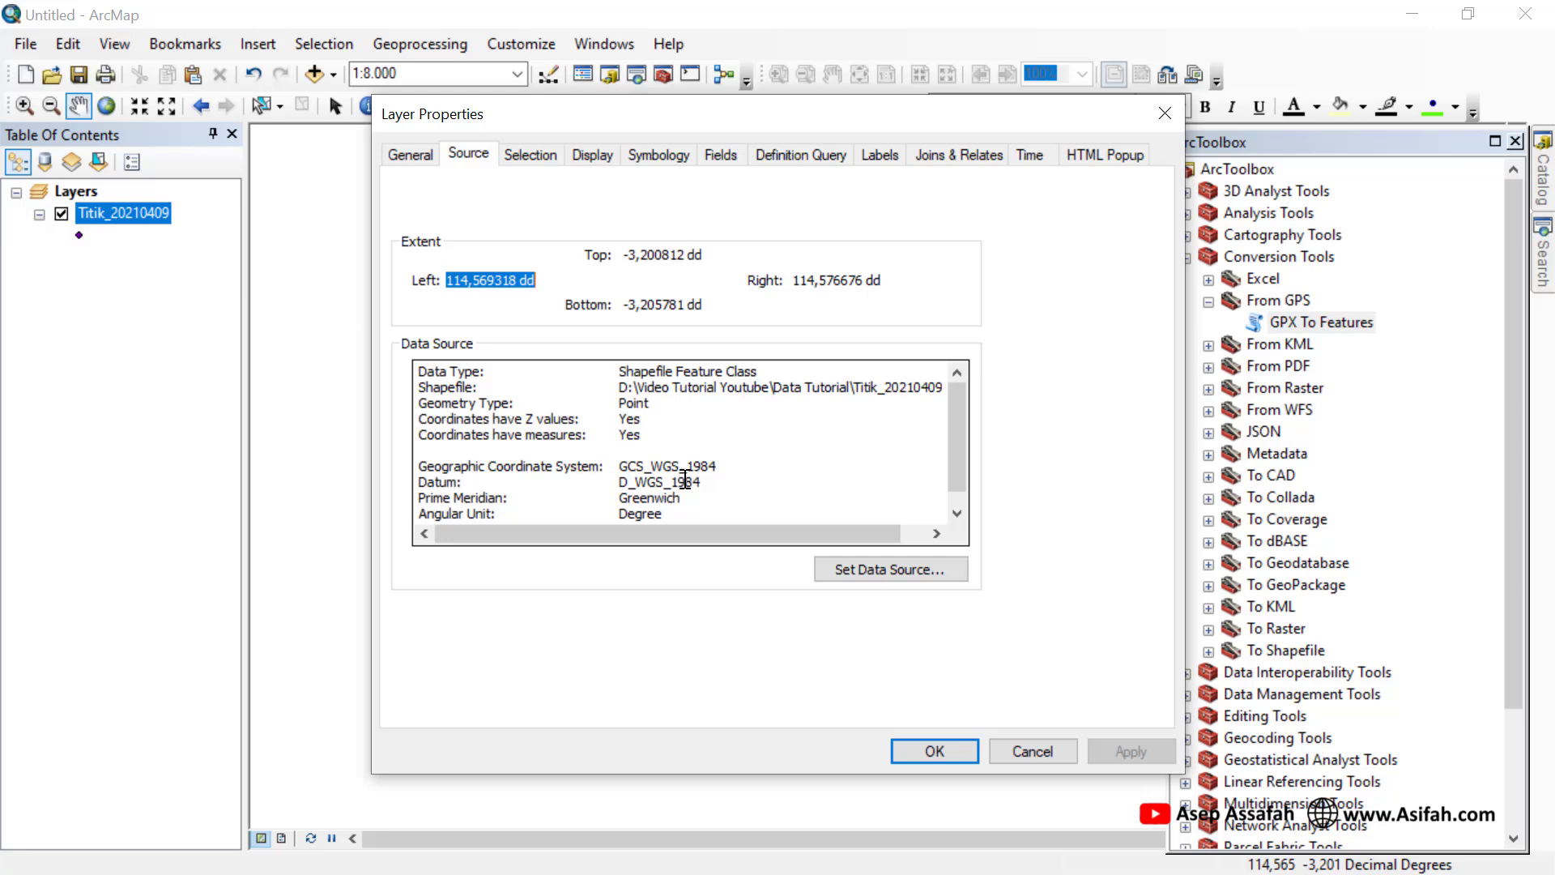
{"action": "left_click_drag", "start_coordinate": [695, 538], "coordinate": [827, 388]}
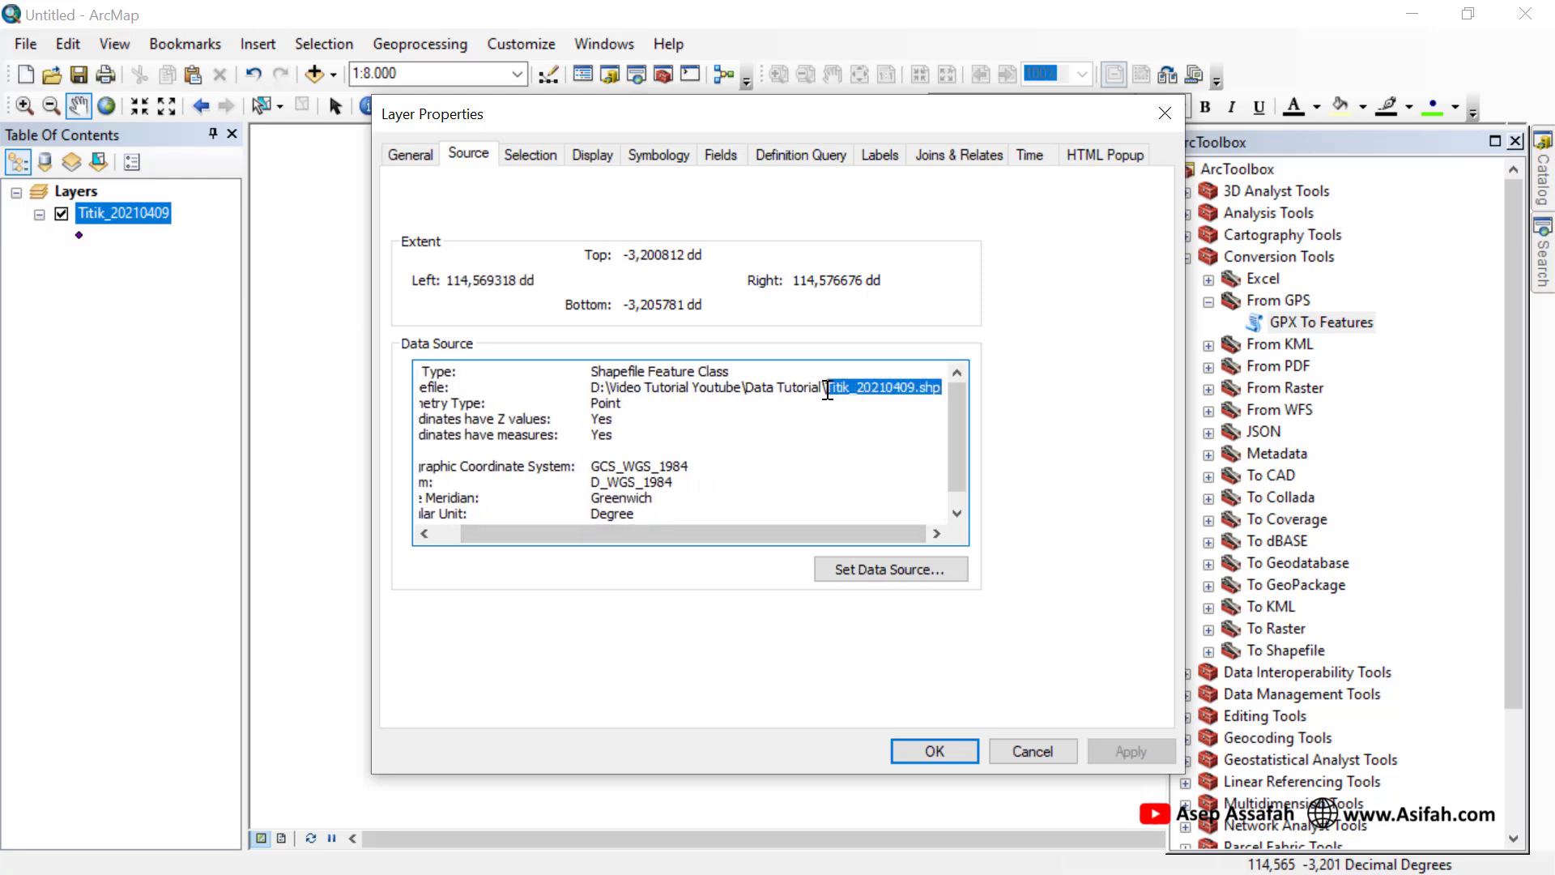
{"action": "left_click", "coordinate": [1024, 747]}
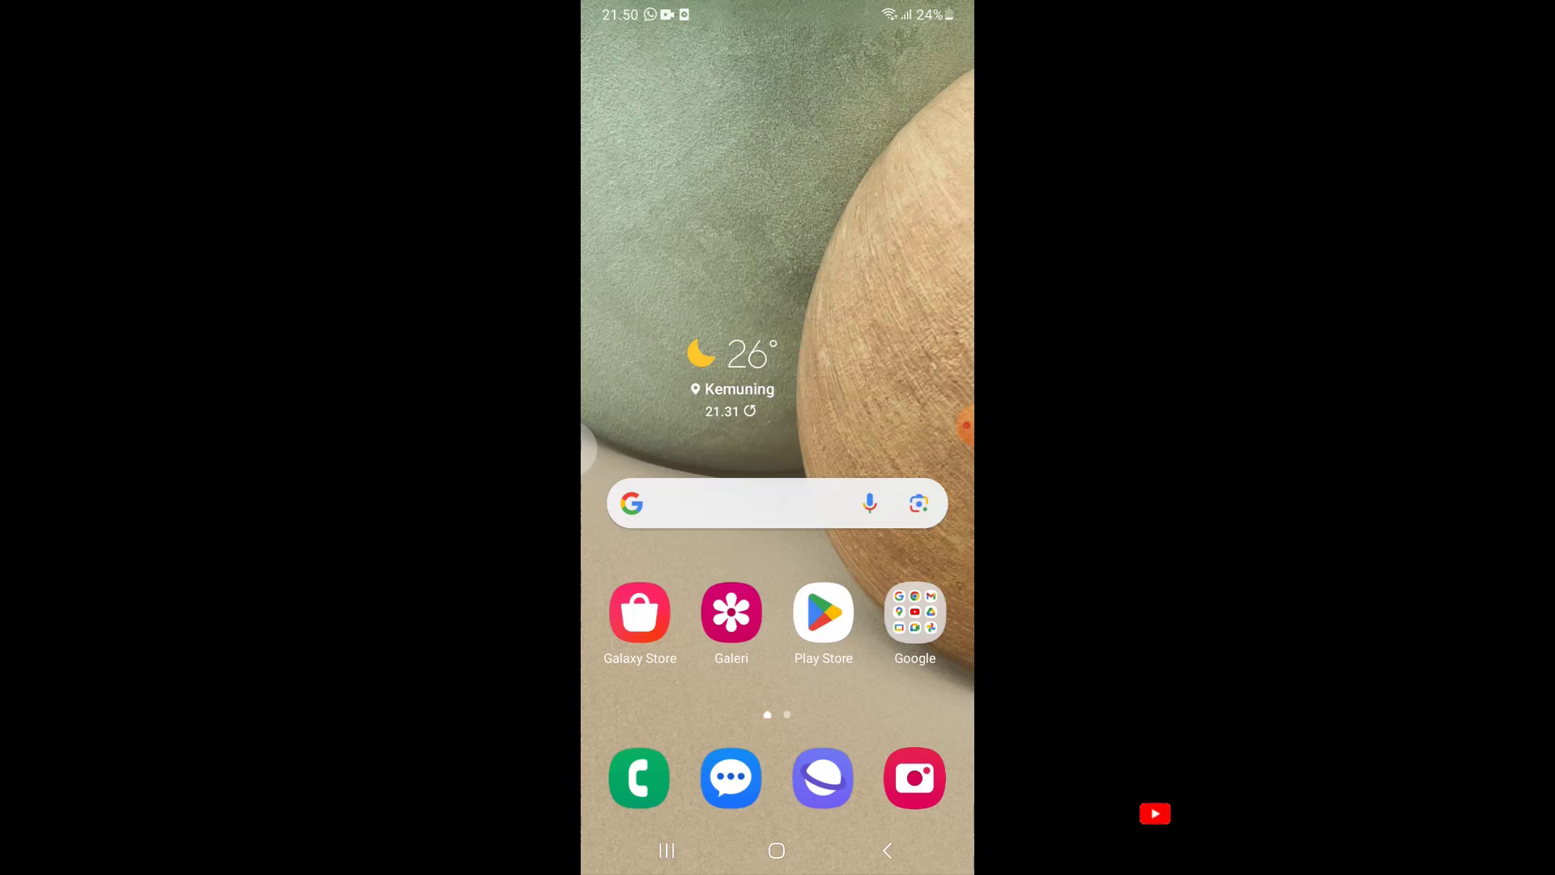
- Open SW Maps on the phone and continue with the Polygon 1 project
{"action": "left_click_drag", "start_coordinate": [777, 689], "coordinate": [778, 324]}
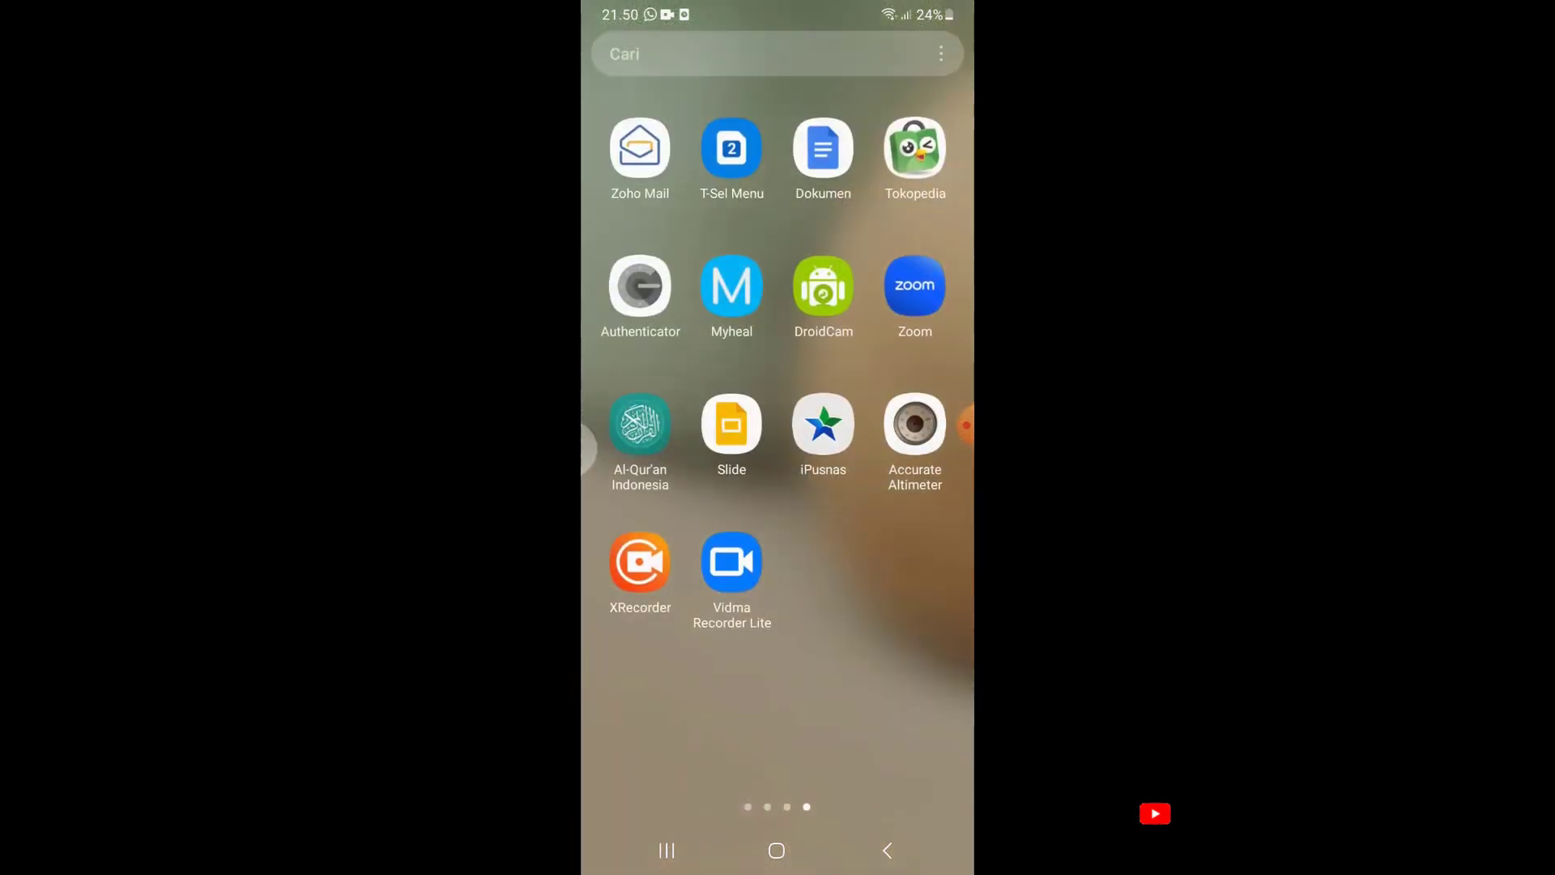
{"action": "left_click_drag", "start_coordinate": [648, 486], "coordinate": [907, 486]}
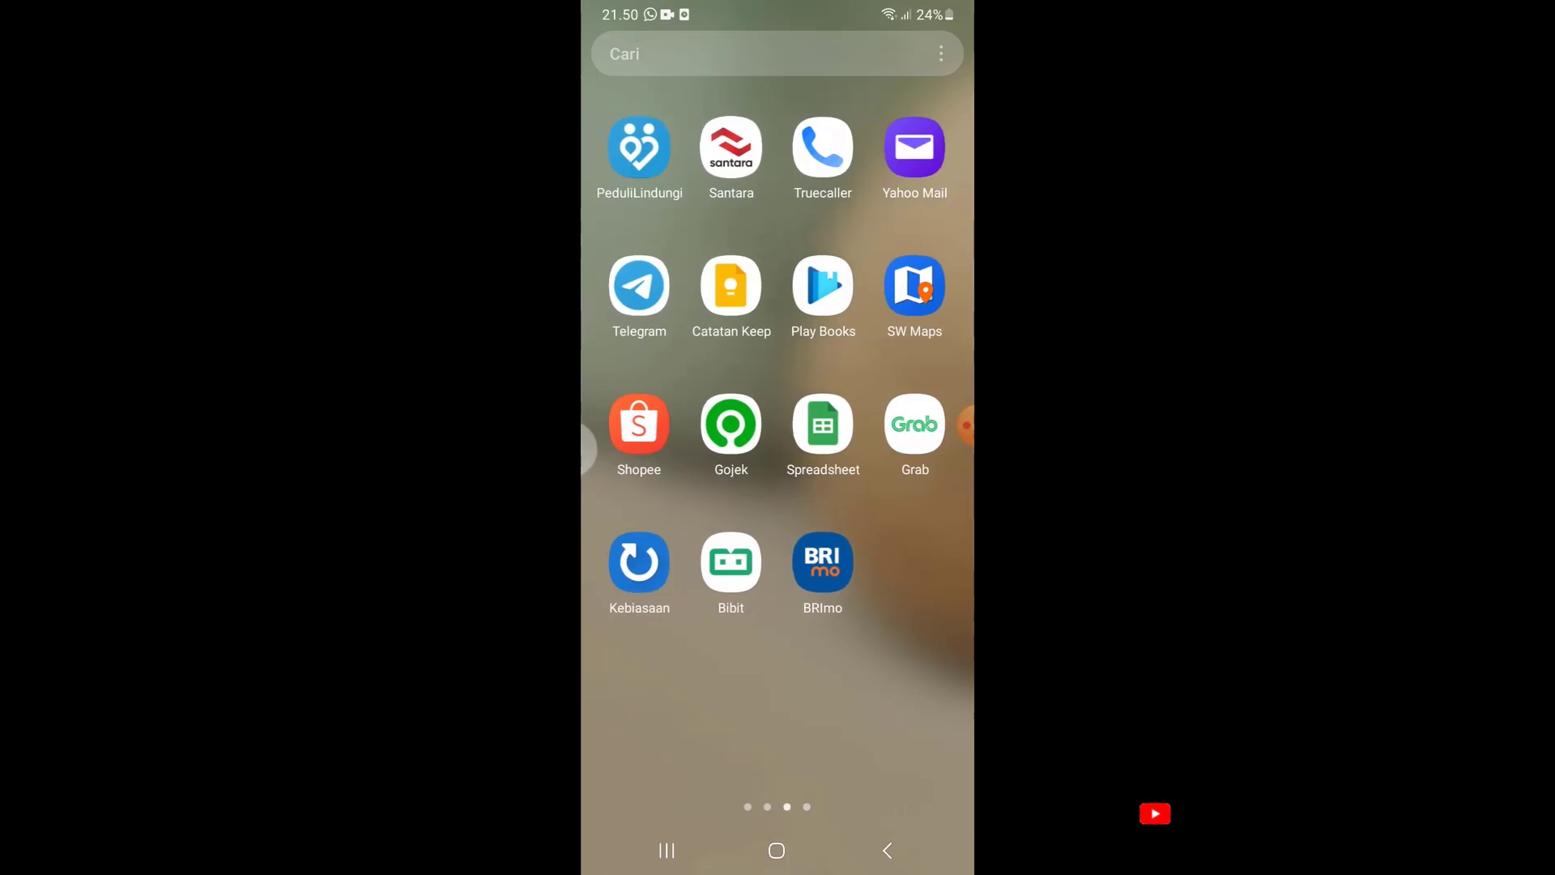
{"action": "left_click", "coordinate": [915, 286]}
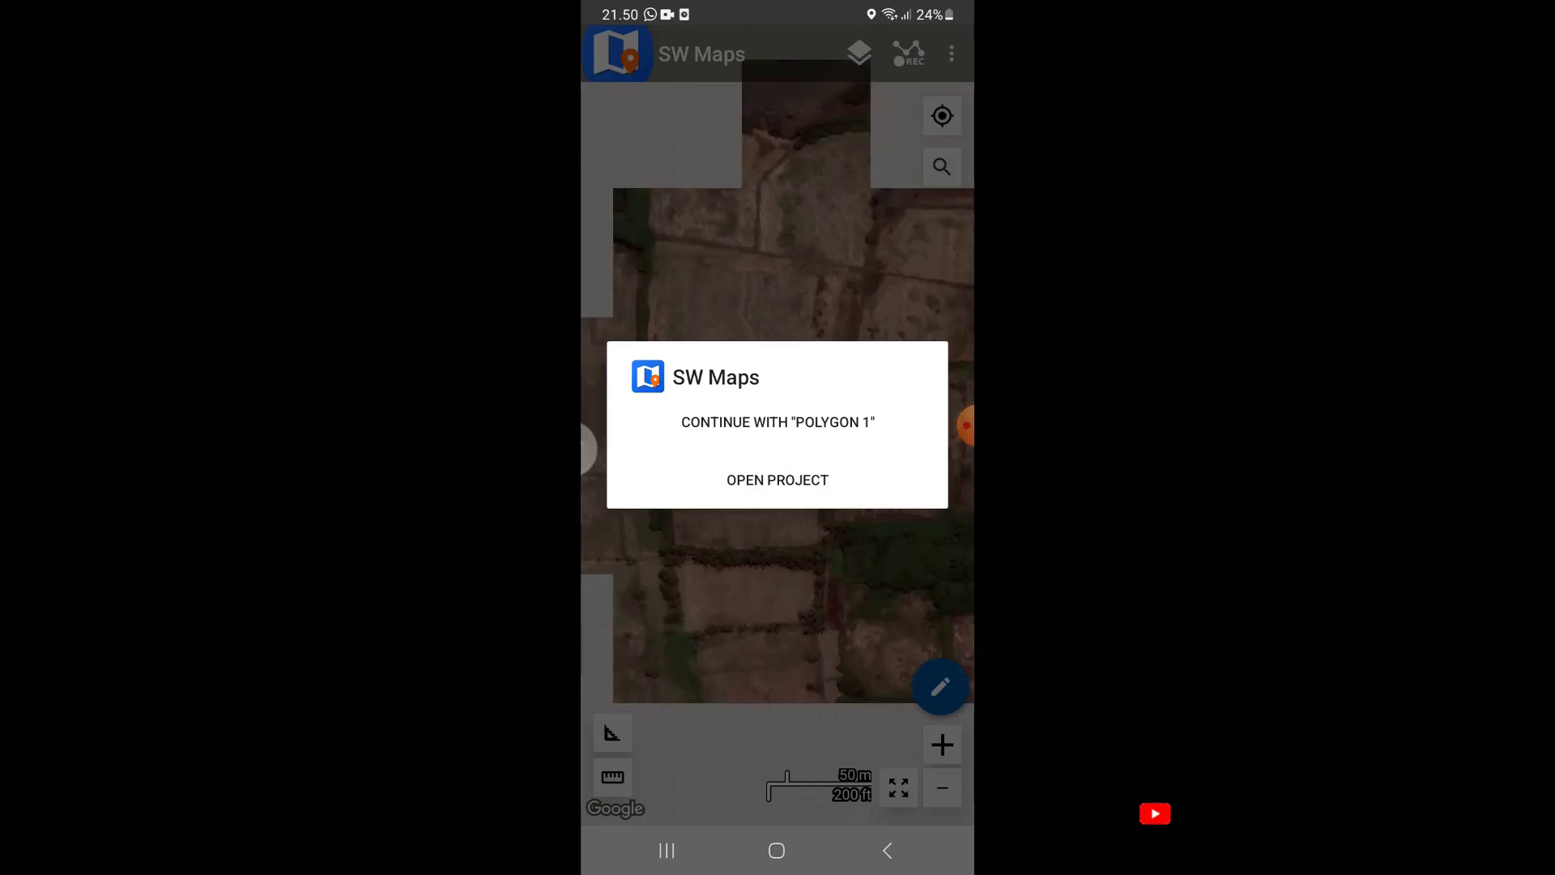
{"action": "left_click", "coordinate": [818, 421]}
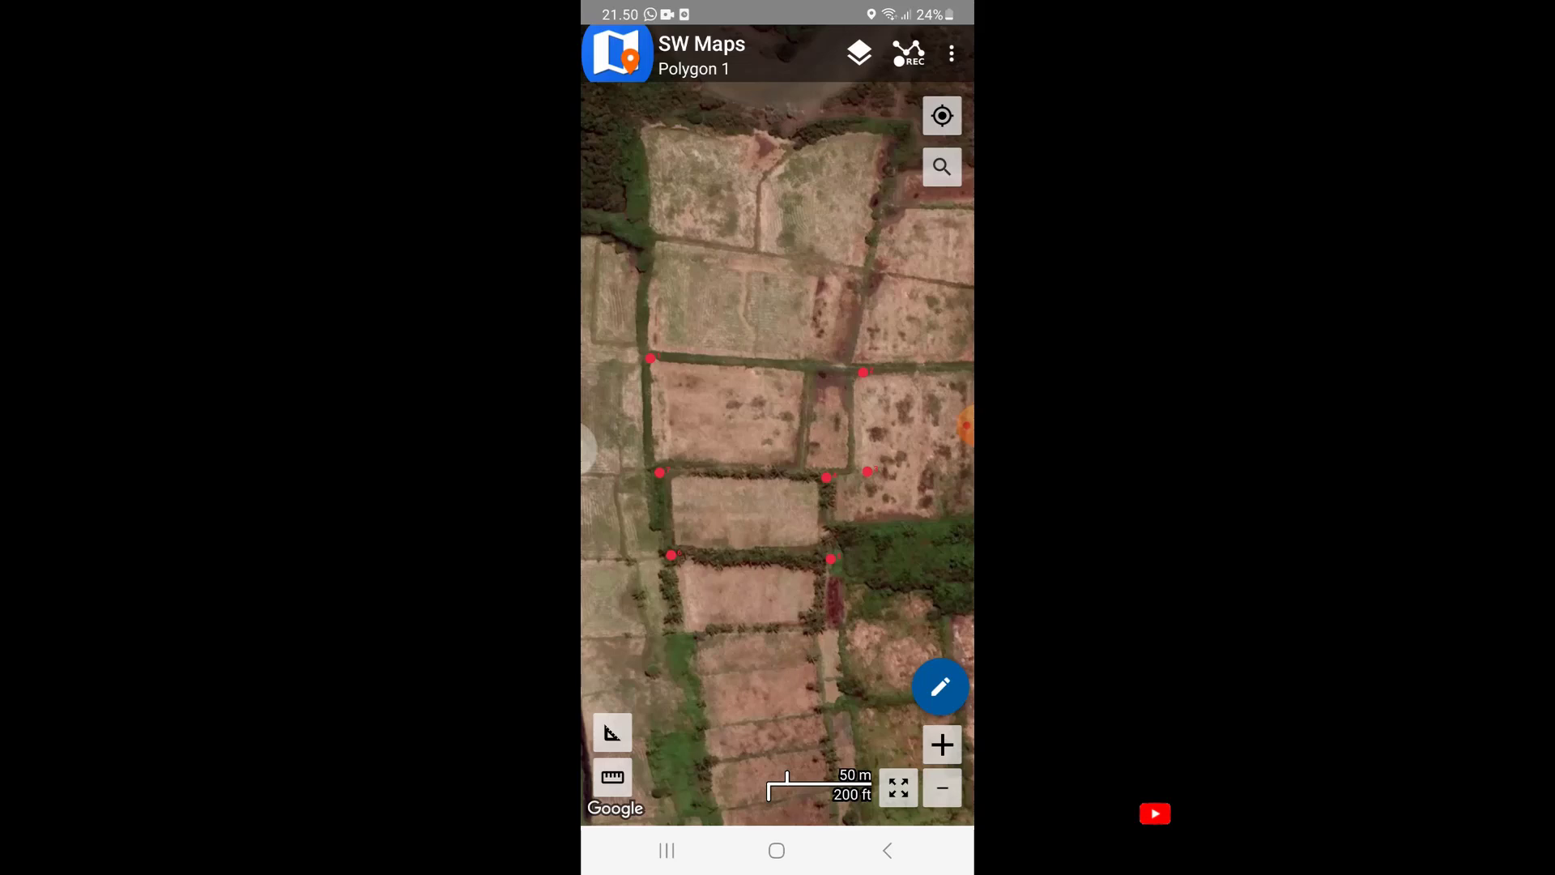
- Export the Polygon 1 project as KML with only the Titik layer, excluding photo points and tracks, and open the export notification
{"action": "left_click_drag", "start_coordinate": [585, 448], "coordinate": [827, 448]}
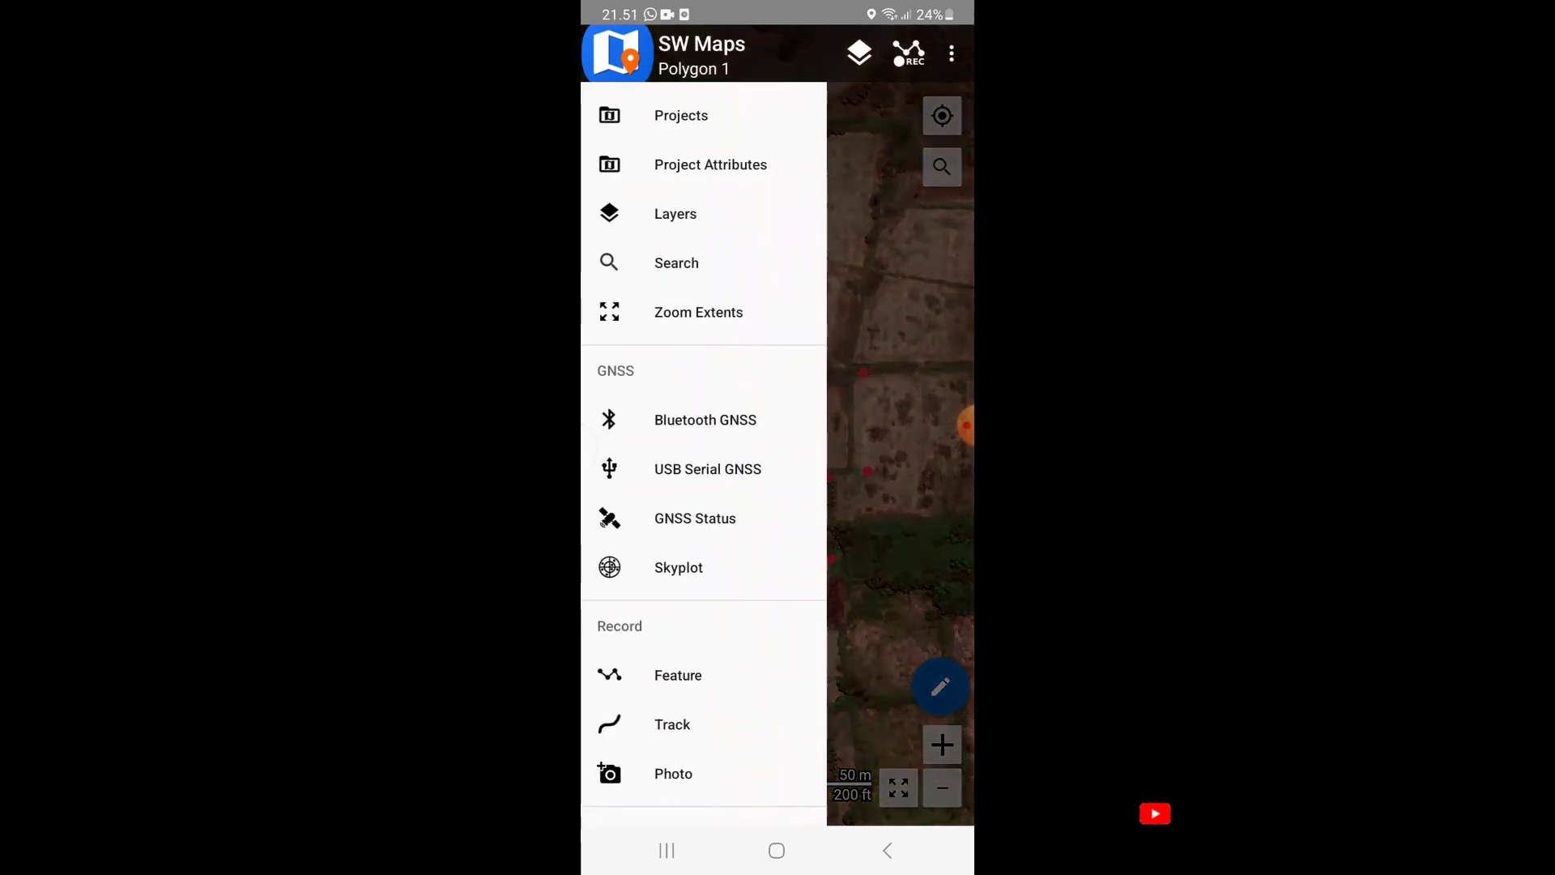
{"action": "scroll", "coordinate": [703, 454], "scroll_direction": "down", "scroll_amount": 7}
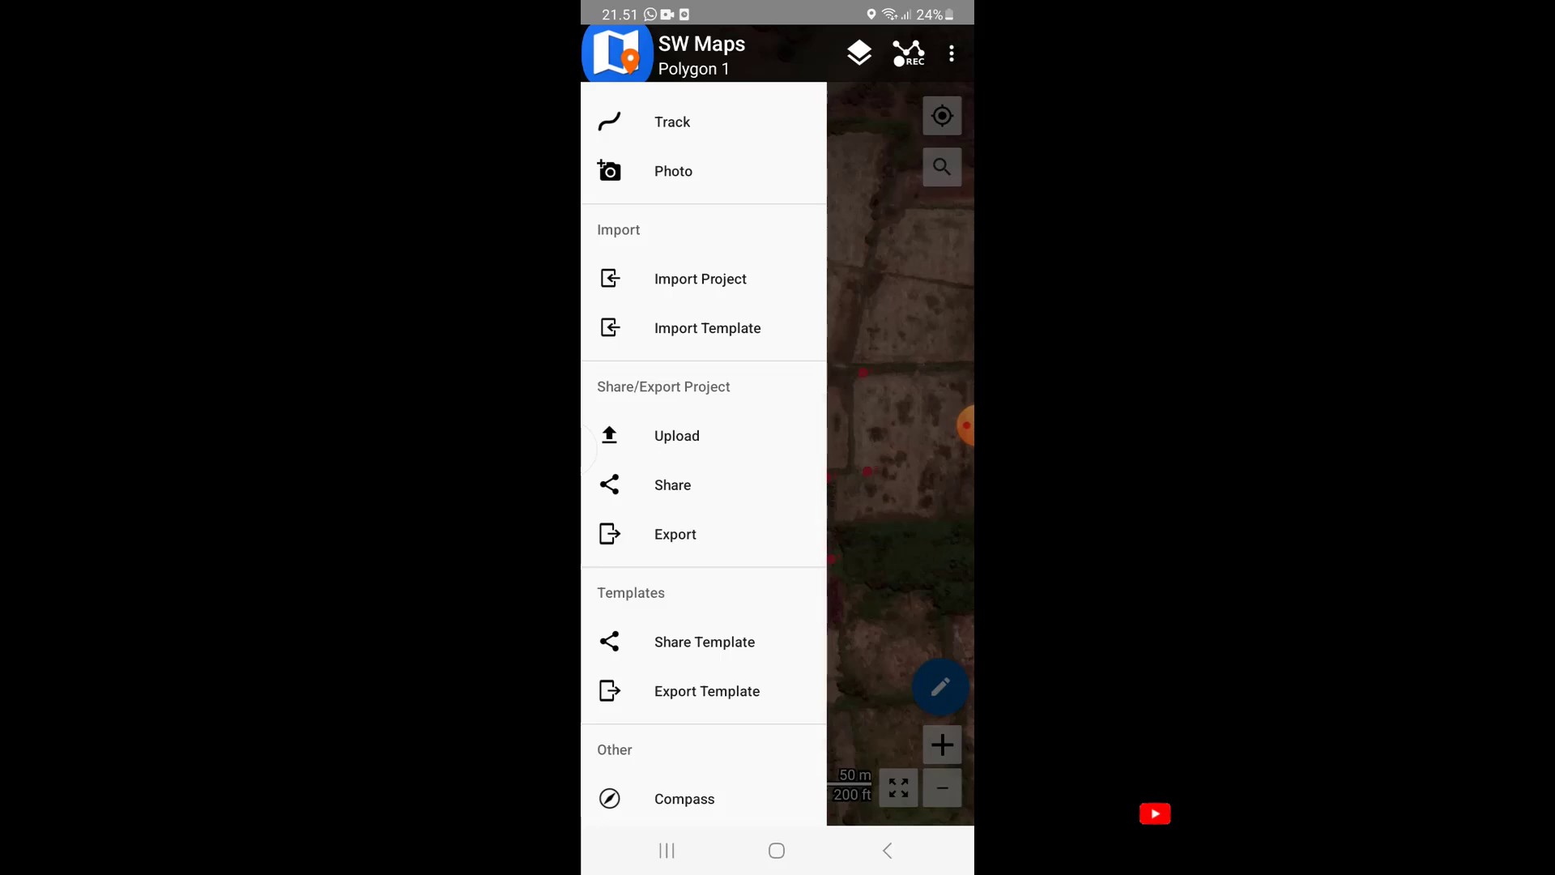
{"action": "left_click", "coordinate": [675, 534]}
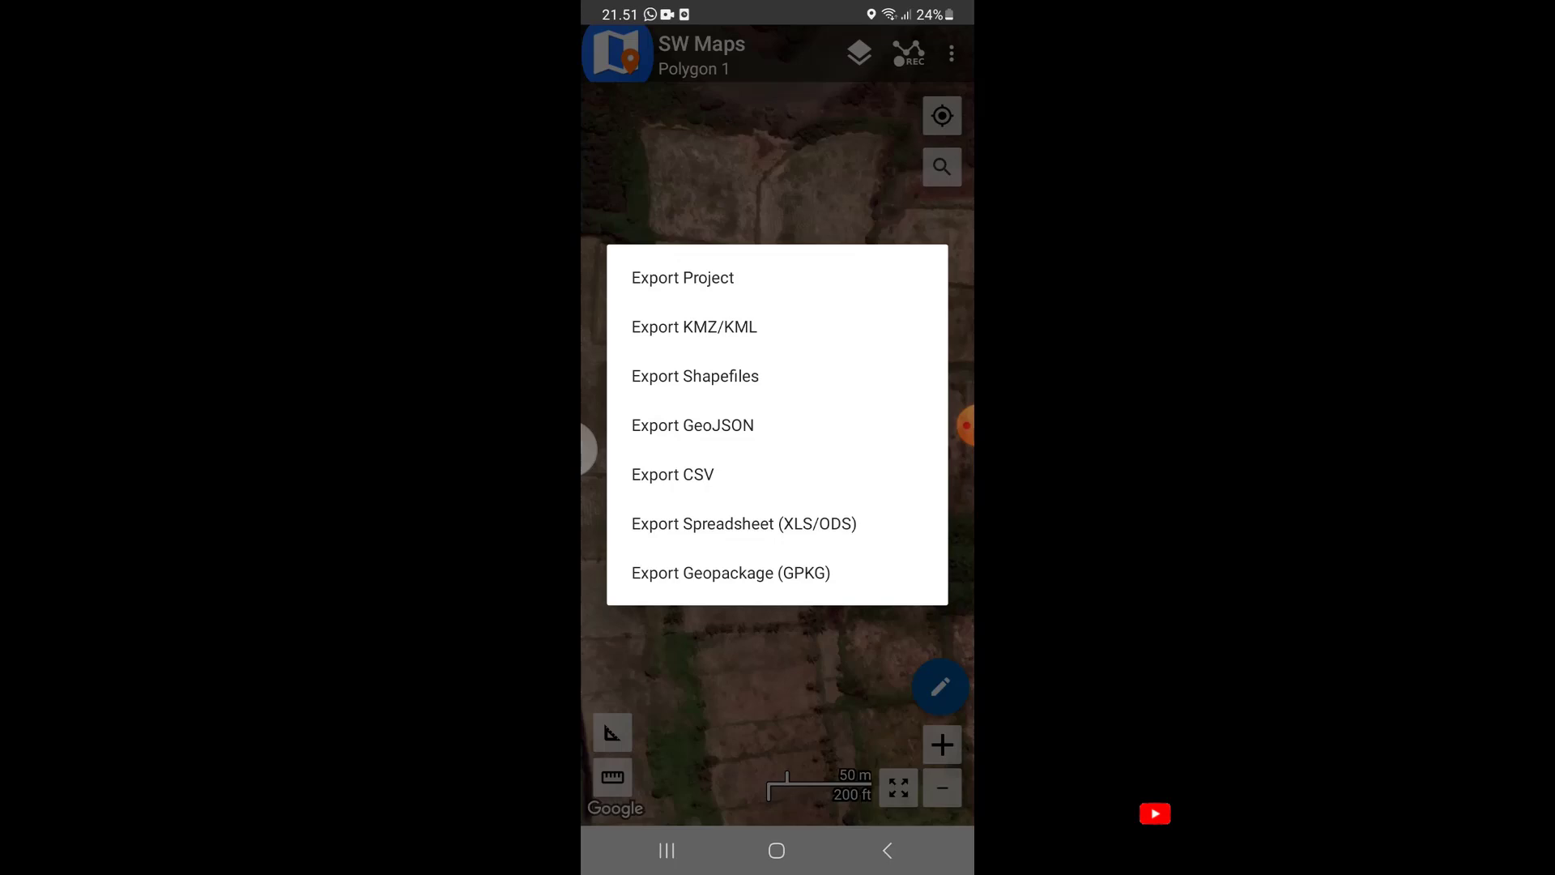
{"action": "left_click", "coordinate": [694, 327]}
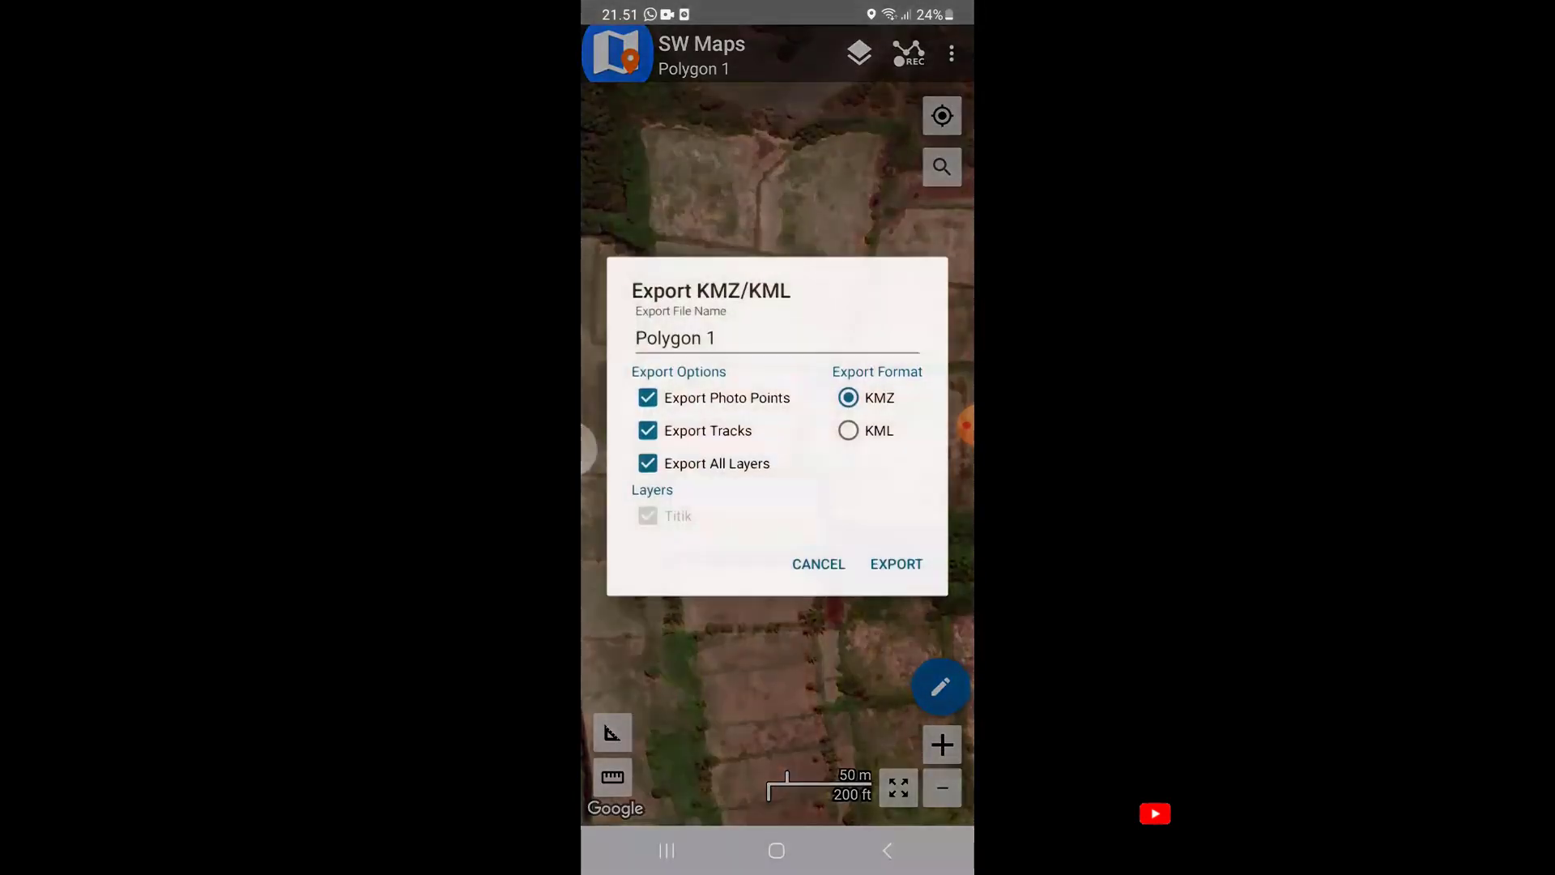
{"action": "left_click", "coordinate": [848, 429]}
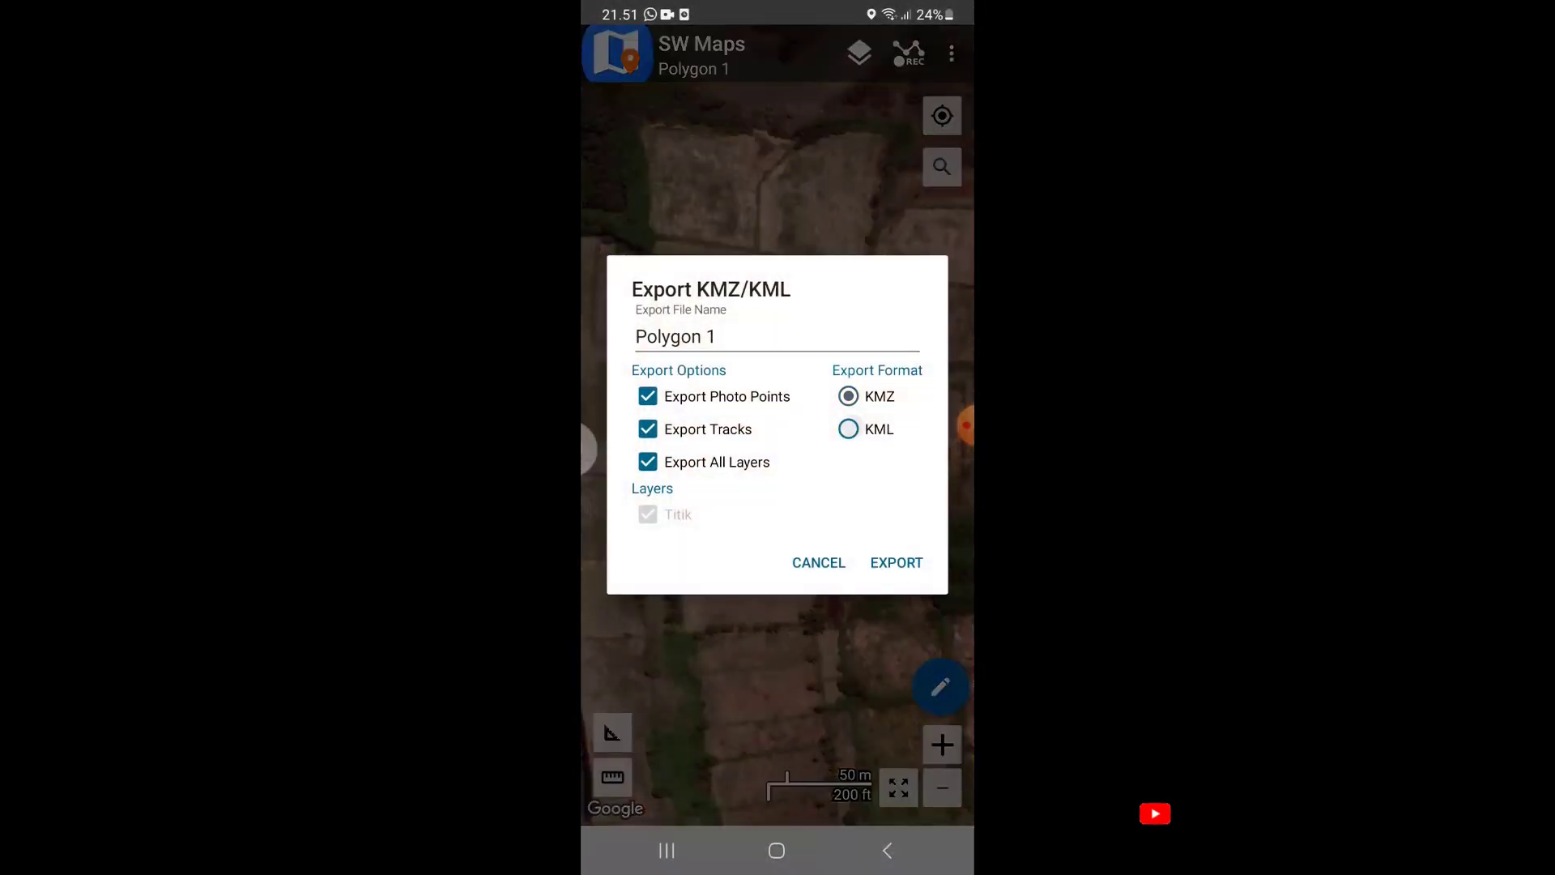
{"action": "left_click", "coordinate": [647, 462]}
{"action": "left_click", "coordinate": [647, 428]}
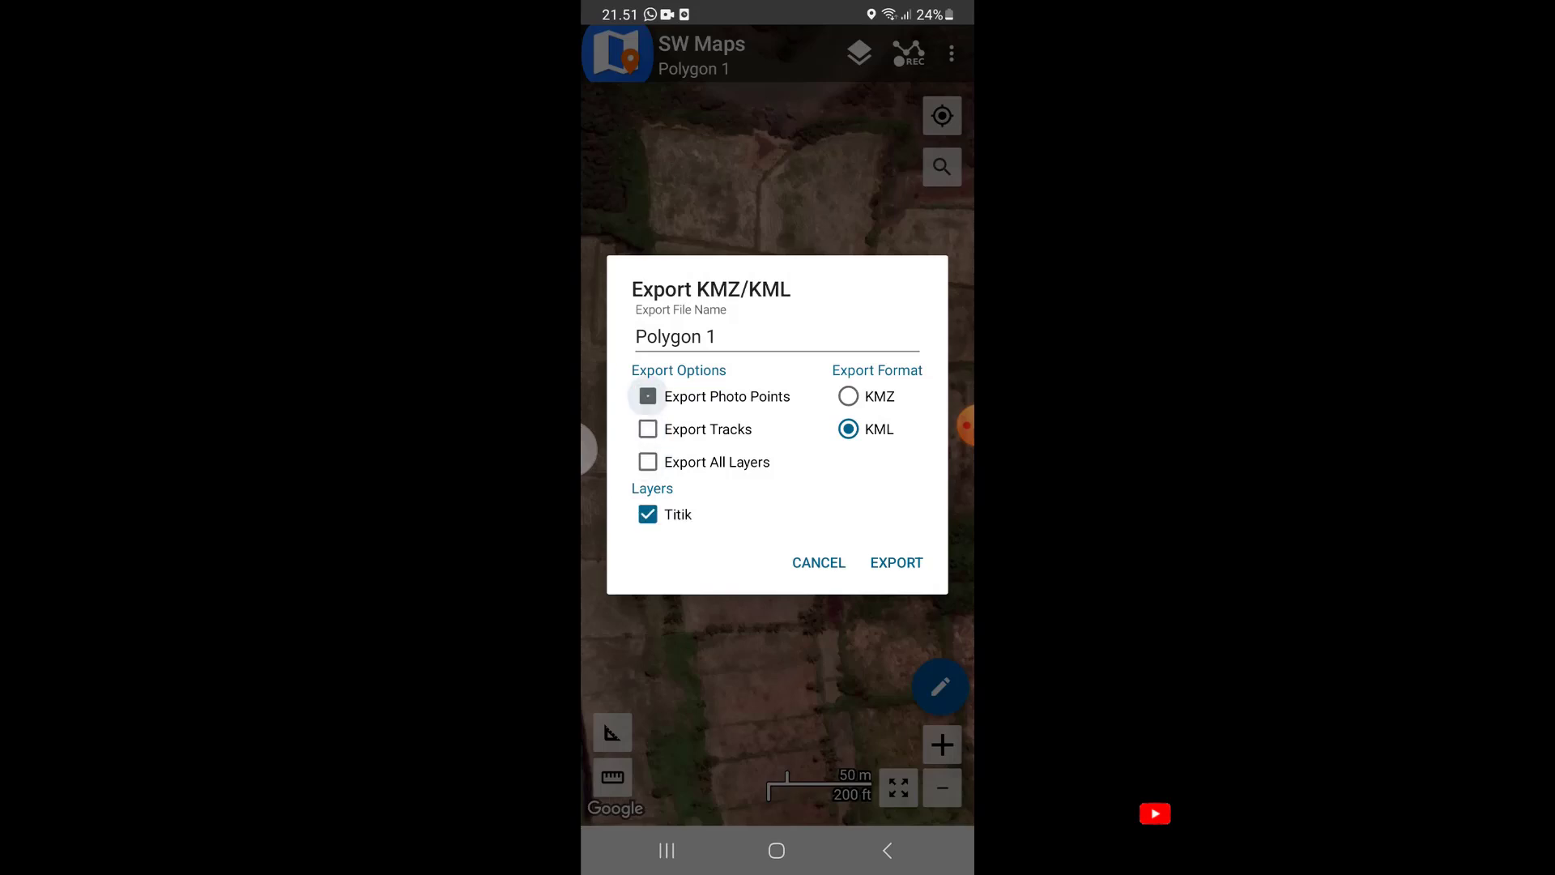
{"action": "left_click", "coordinate": [647, 396]}
{"action": "left_click", "coordinate": [896, 563]}
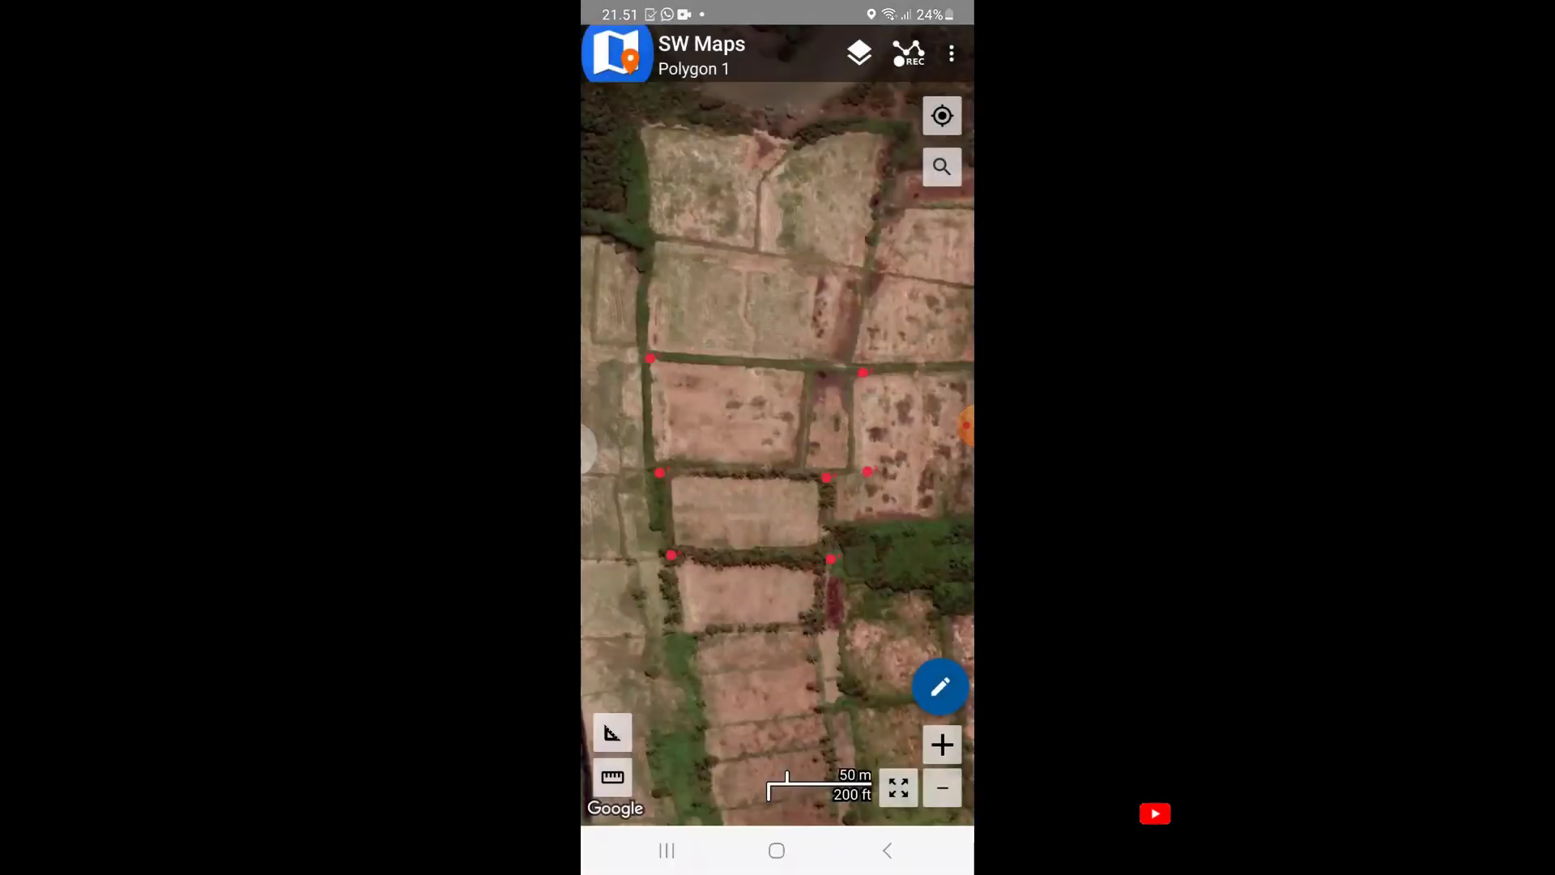
{"action": "left_click_drag", "start_coordinate": [777, 13], "coordinate": [778, 486]}
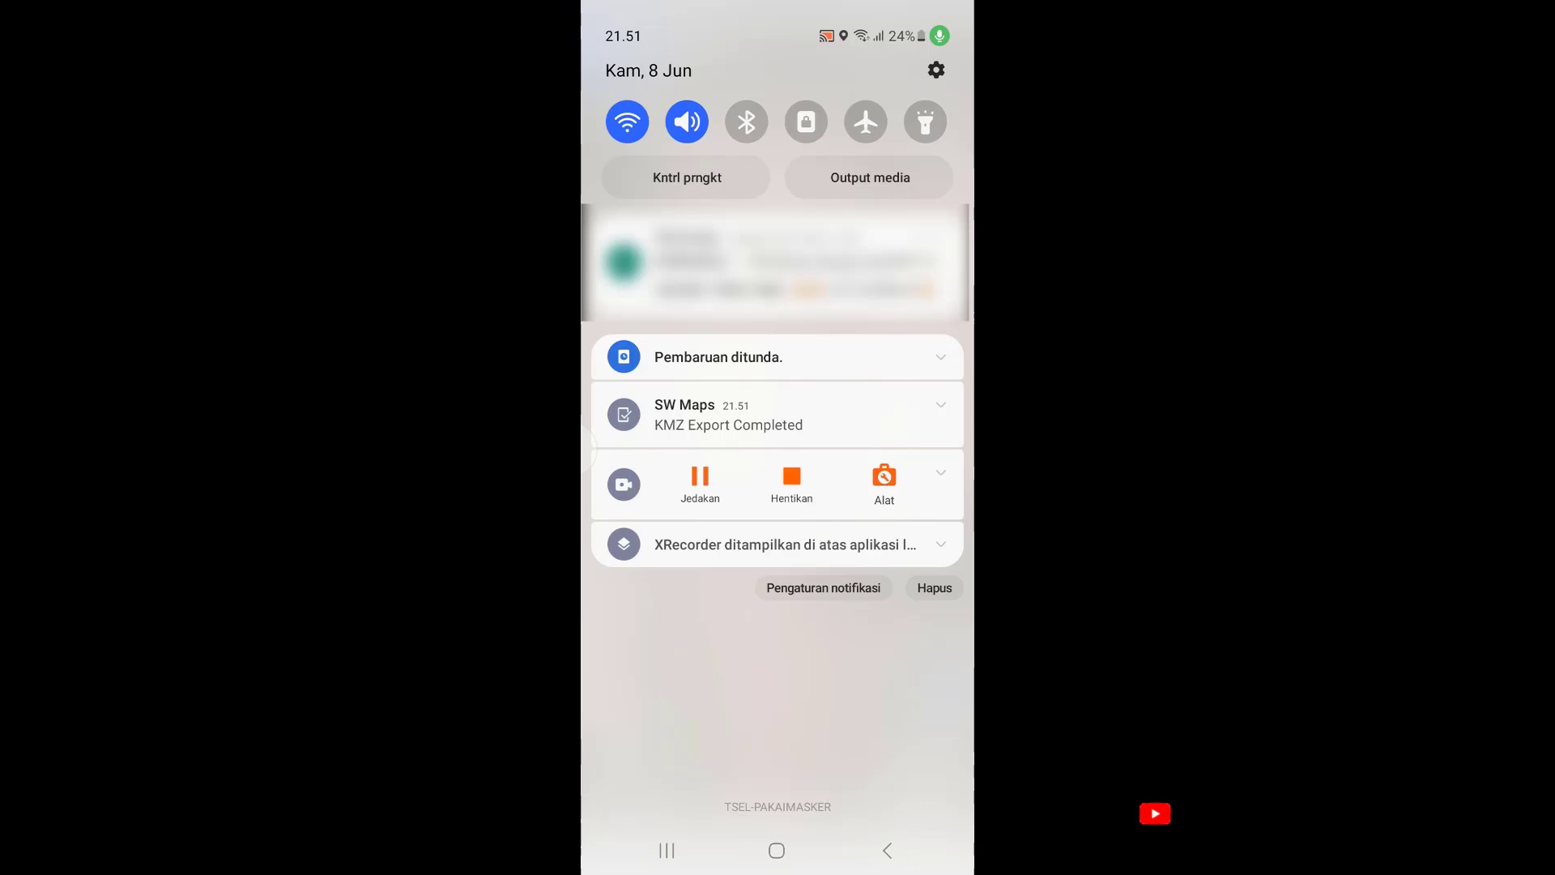
{"action": "left_click", "coordinate": [729, 415]}
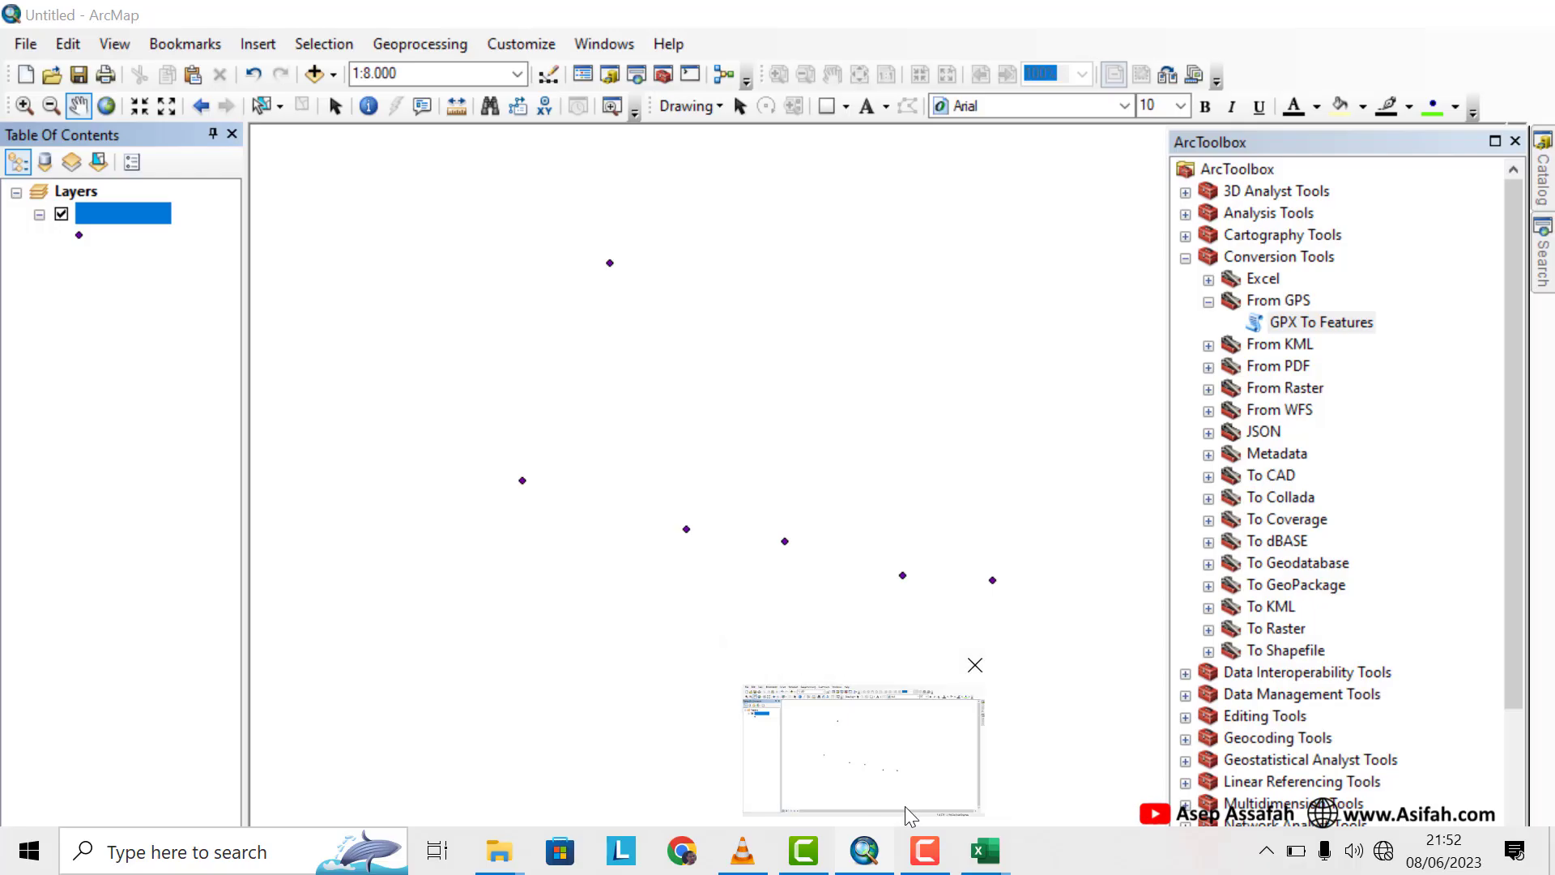
- Switch back to the untitled ArcMap map on the computer
{"action": "left_click", "coordinate": [905, 805]}
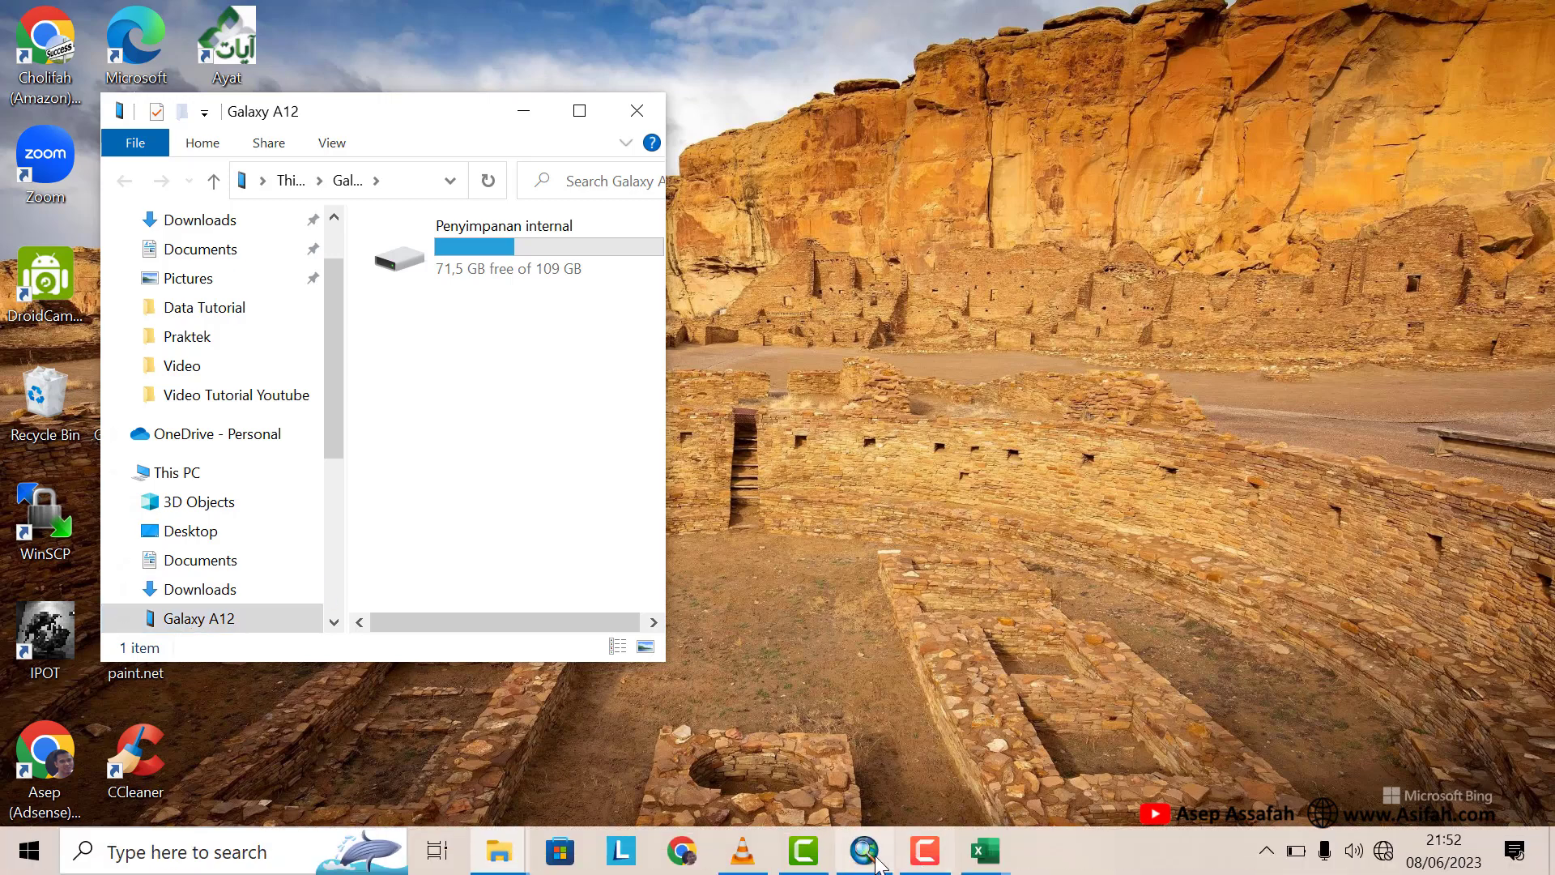
{"action": "left_click", "coordinate": [869, 863]}
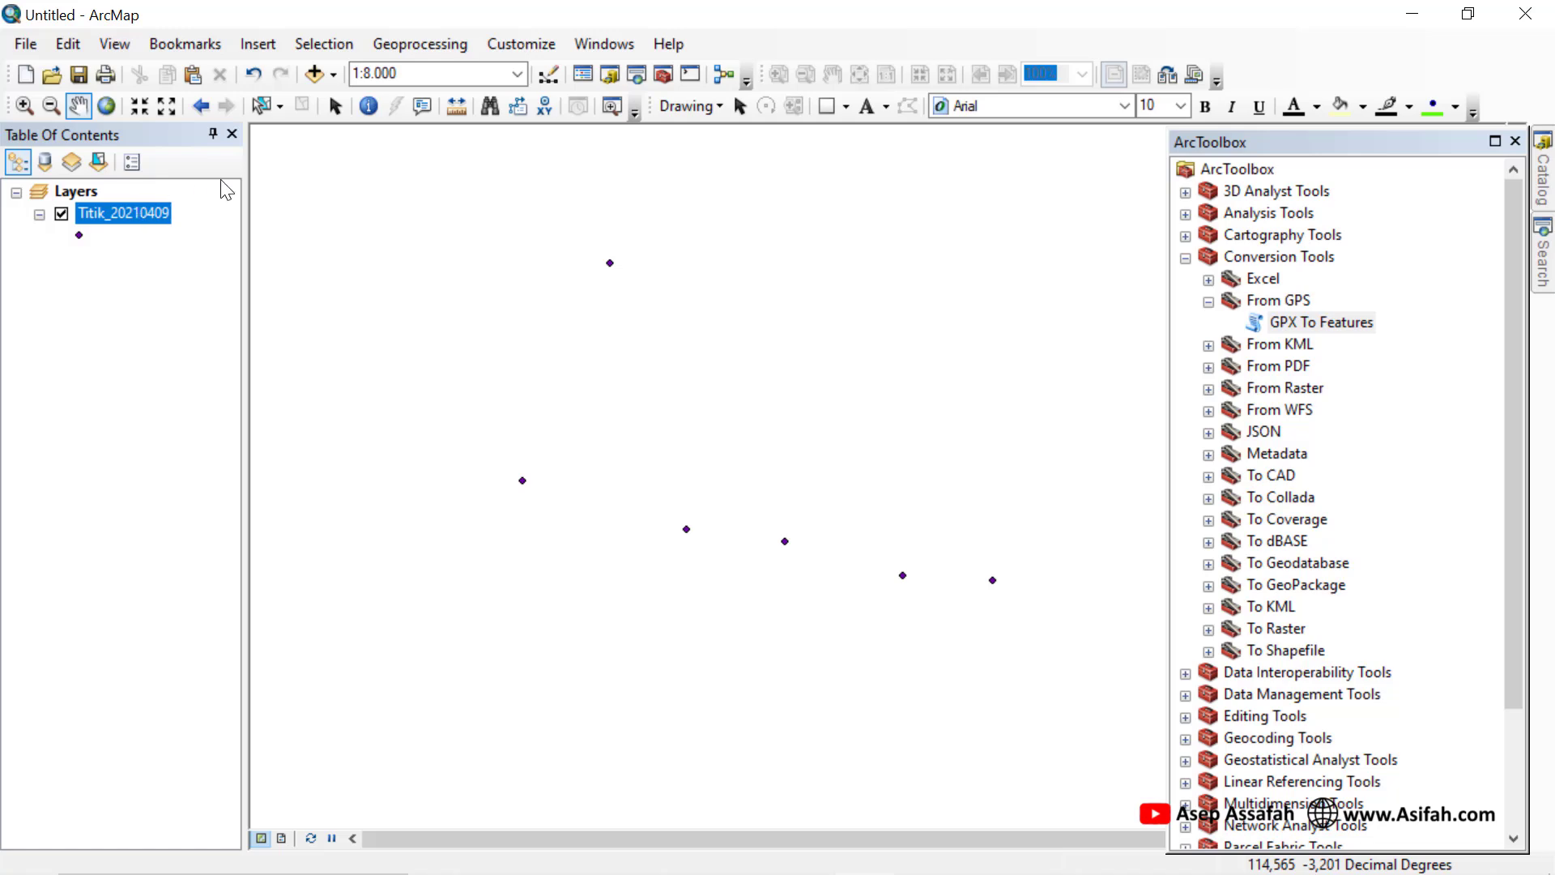
- Start a new blank map without saving changes to the untitled one
{"action": "left_click", "coordinate": [26, 75]}
{"action": "left_click", "coordinate": [1100, 716]}
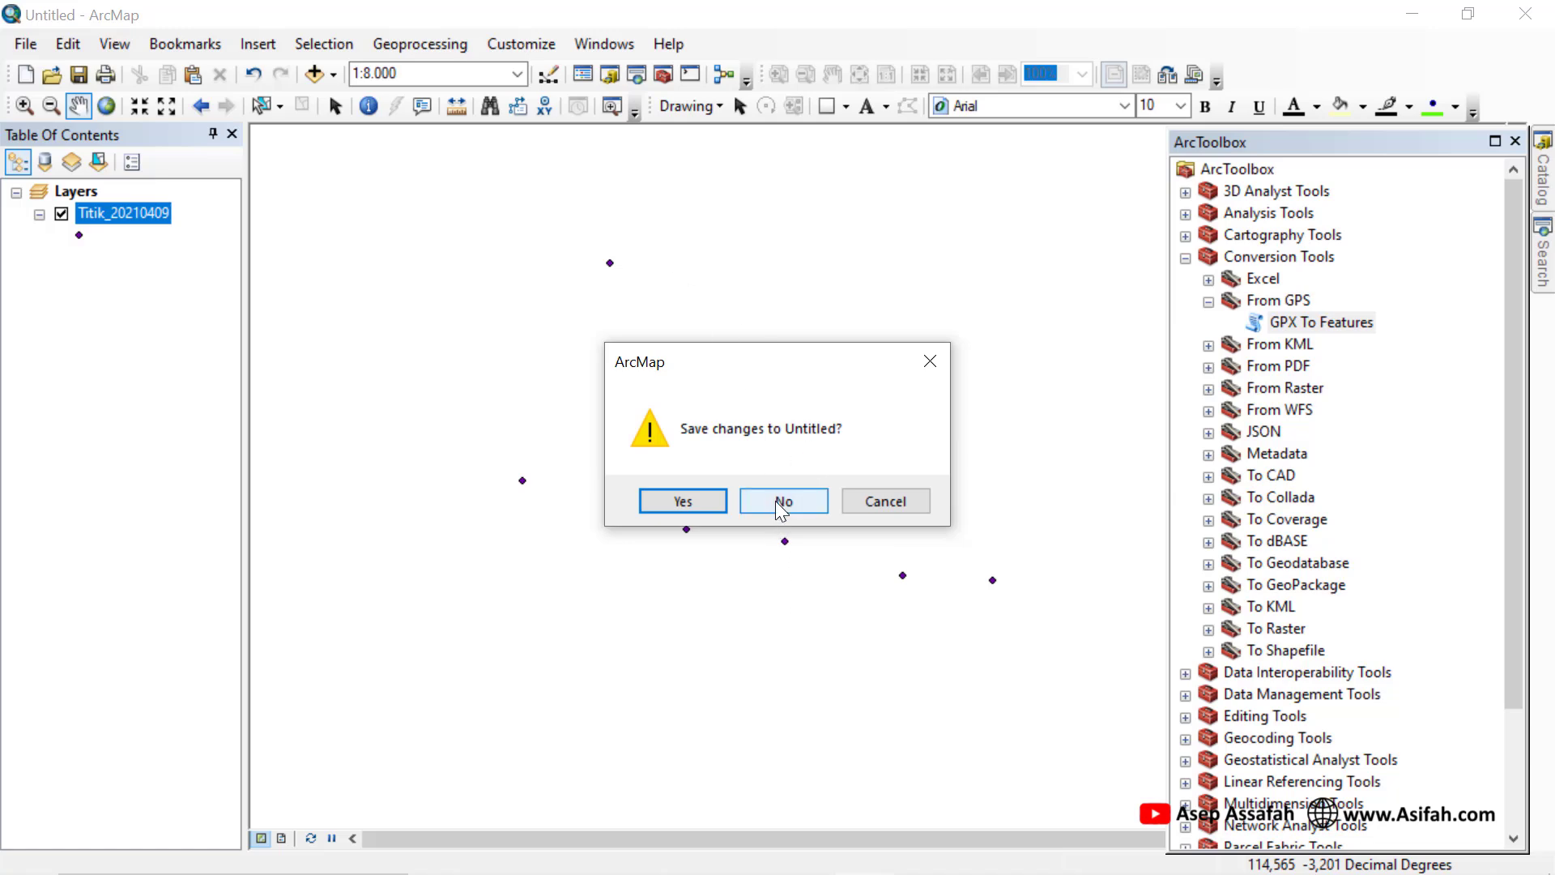
{"action": "left_click", "coordinate": [781, 501]}
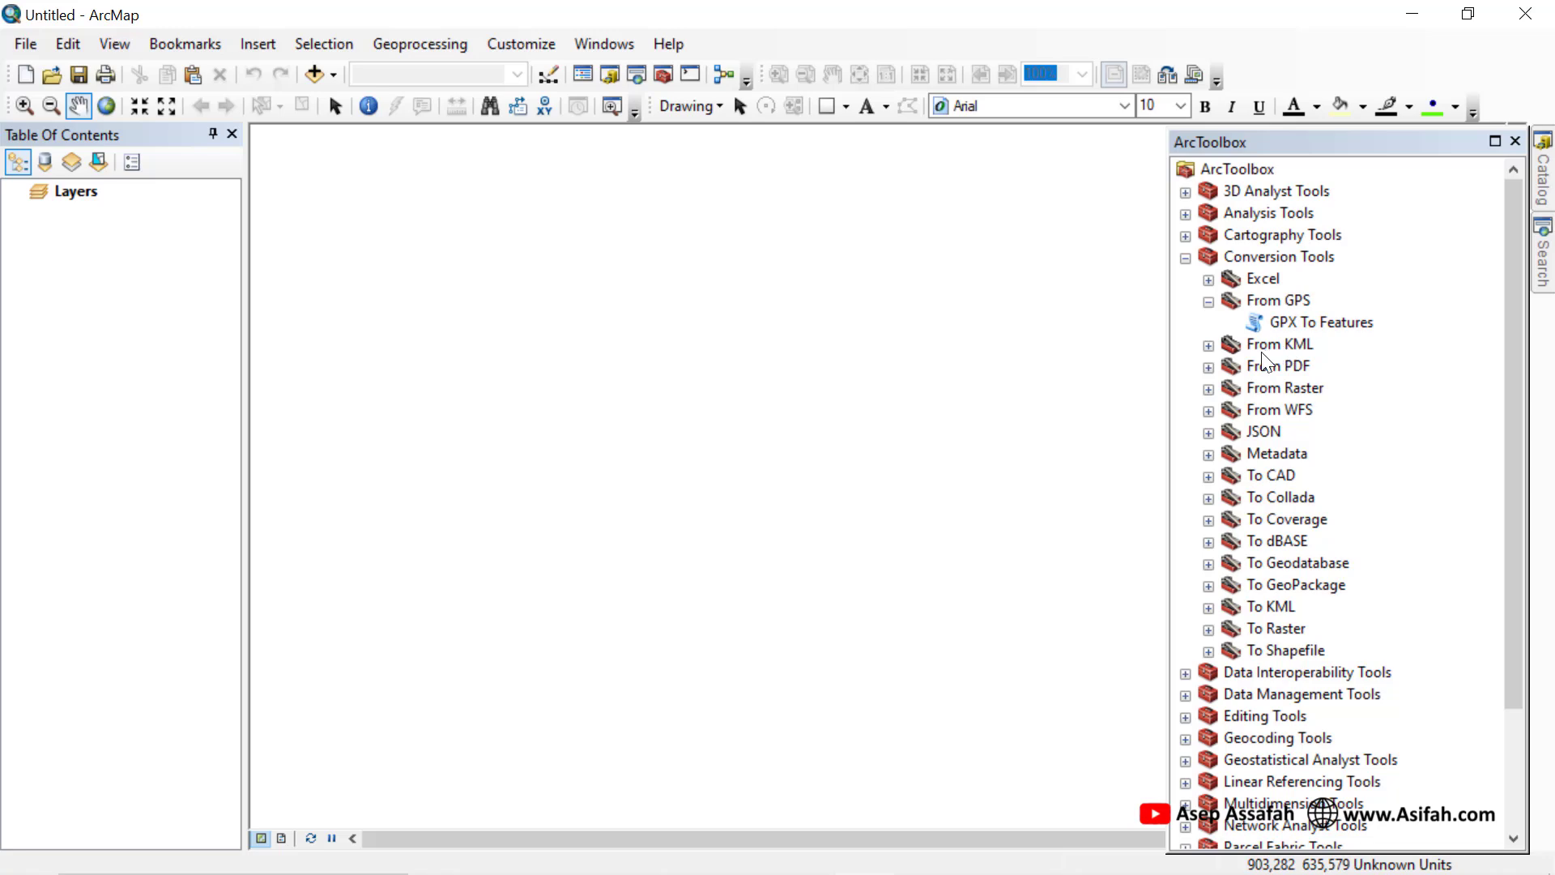
- Start the KML To Layer conversion and browse to the Galaxy A12 phone's internal storage for the input KML file
{"action": "left_click", "coordinate": [1209, 346]}
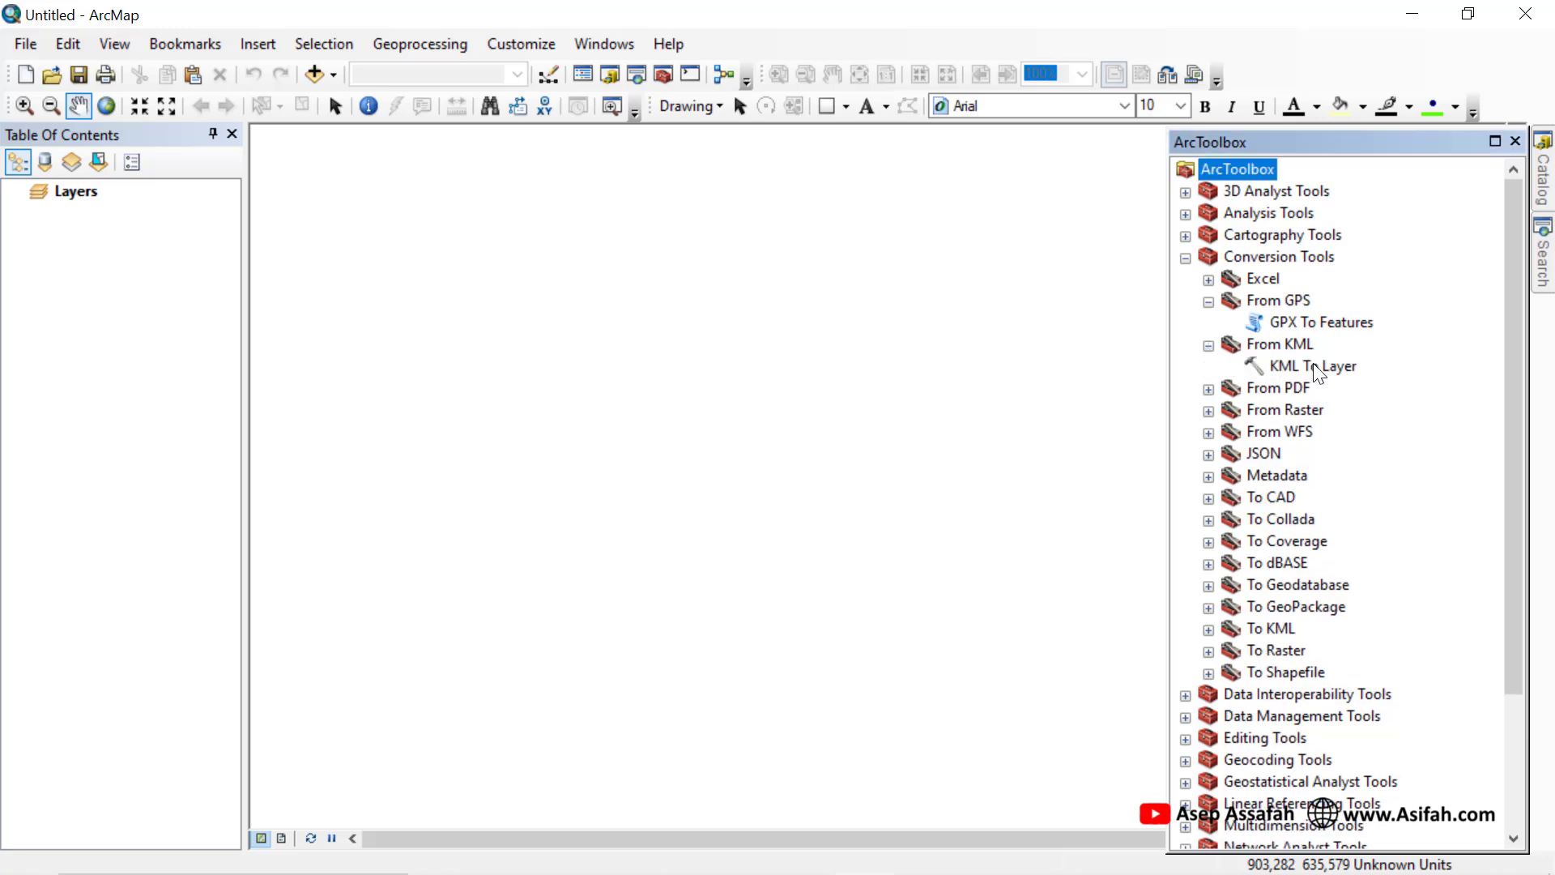
{"action": "left_click", "coordinate": [1346, 371]}
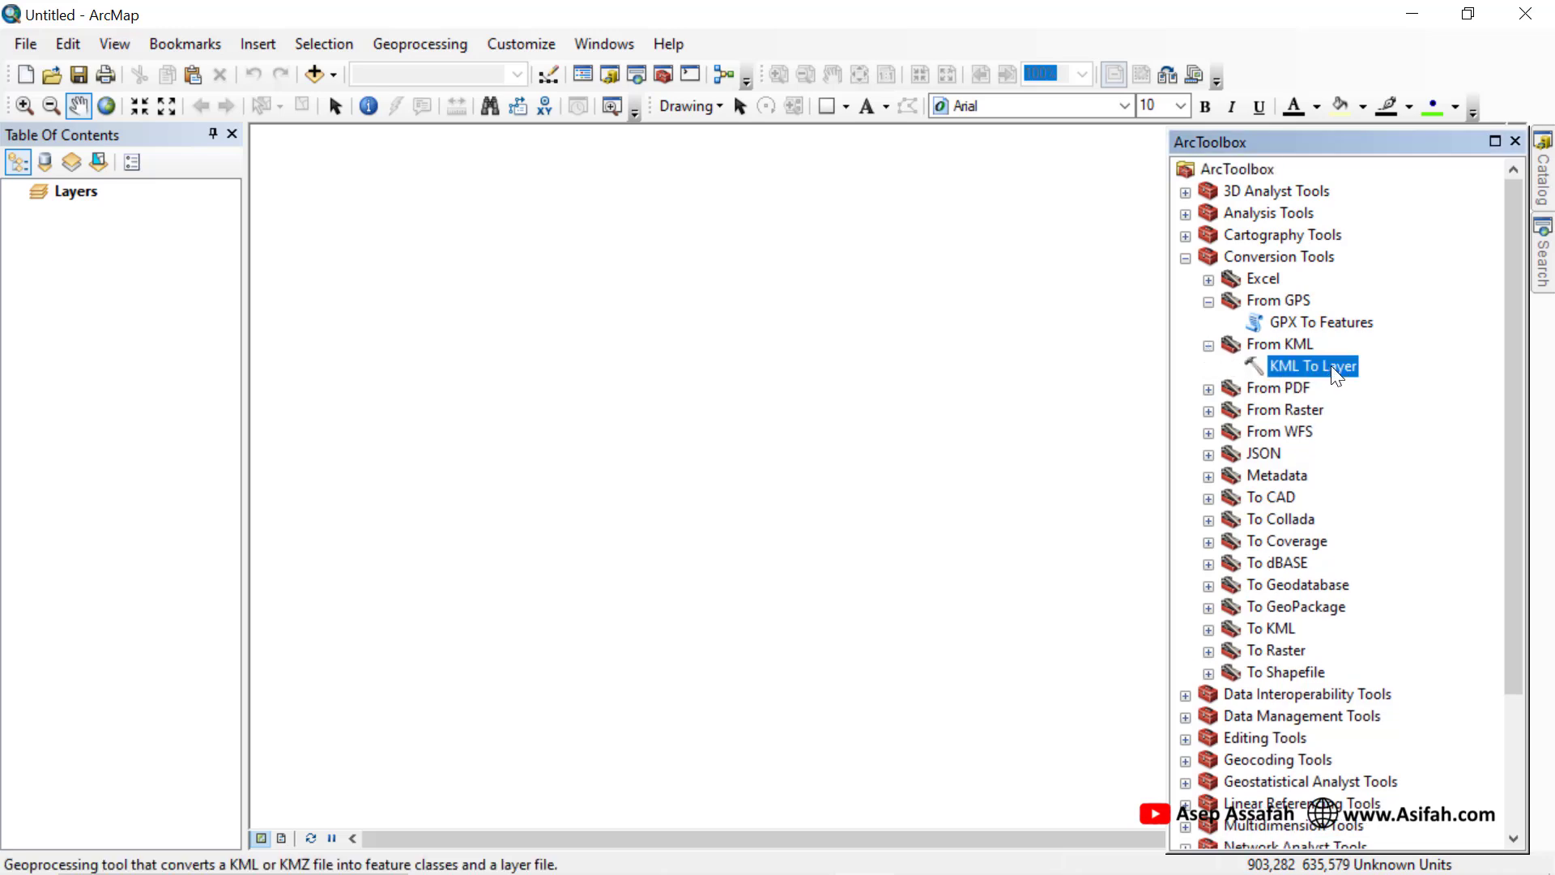
{"action": "double_click", "coordinate": [1330, 366]}
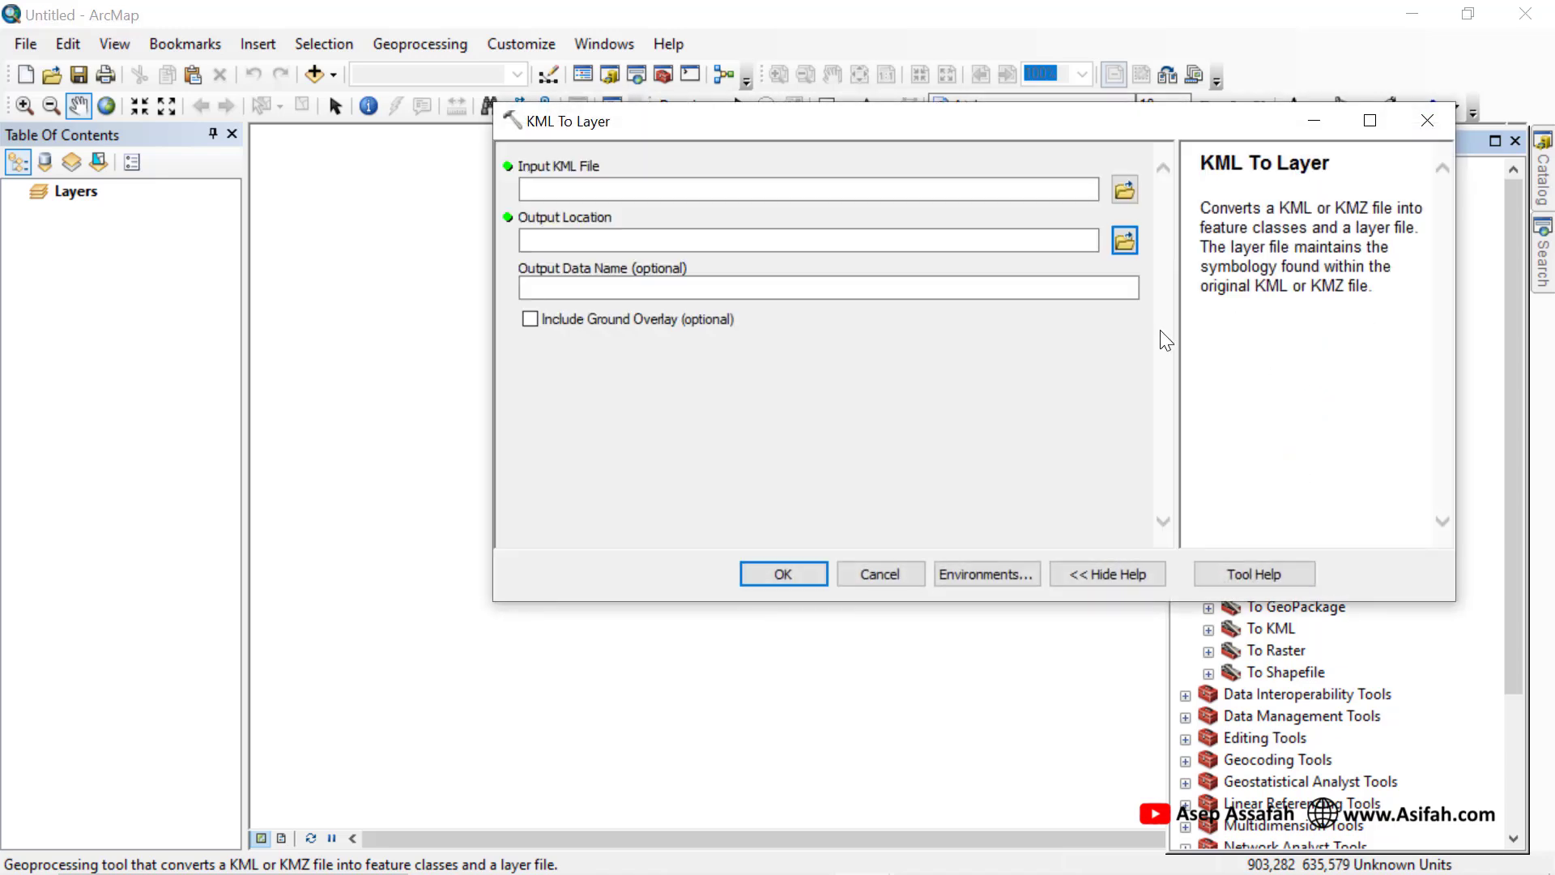
{"action": "left_click", "coordinate": [1128, 193]}
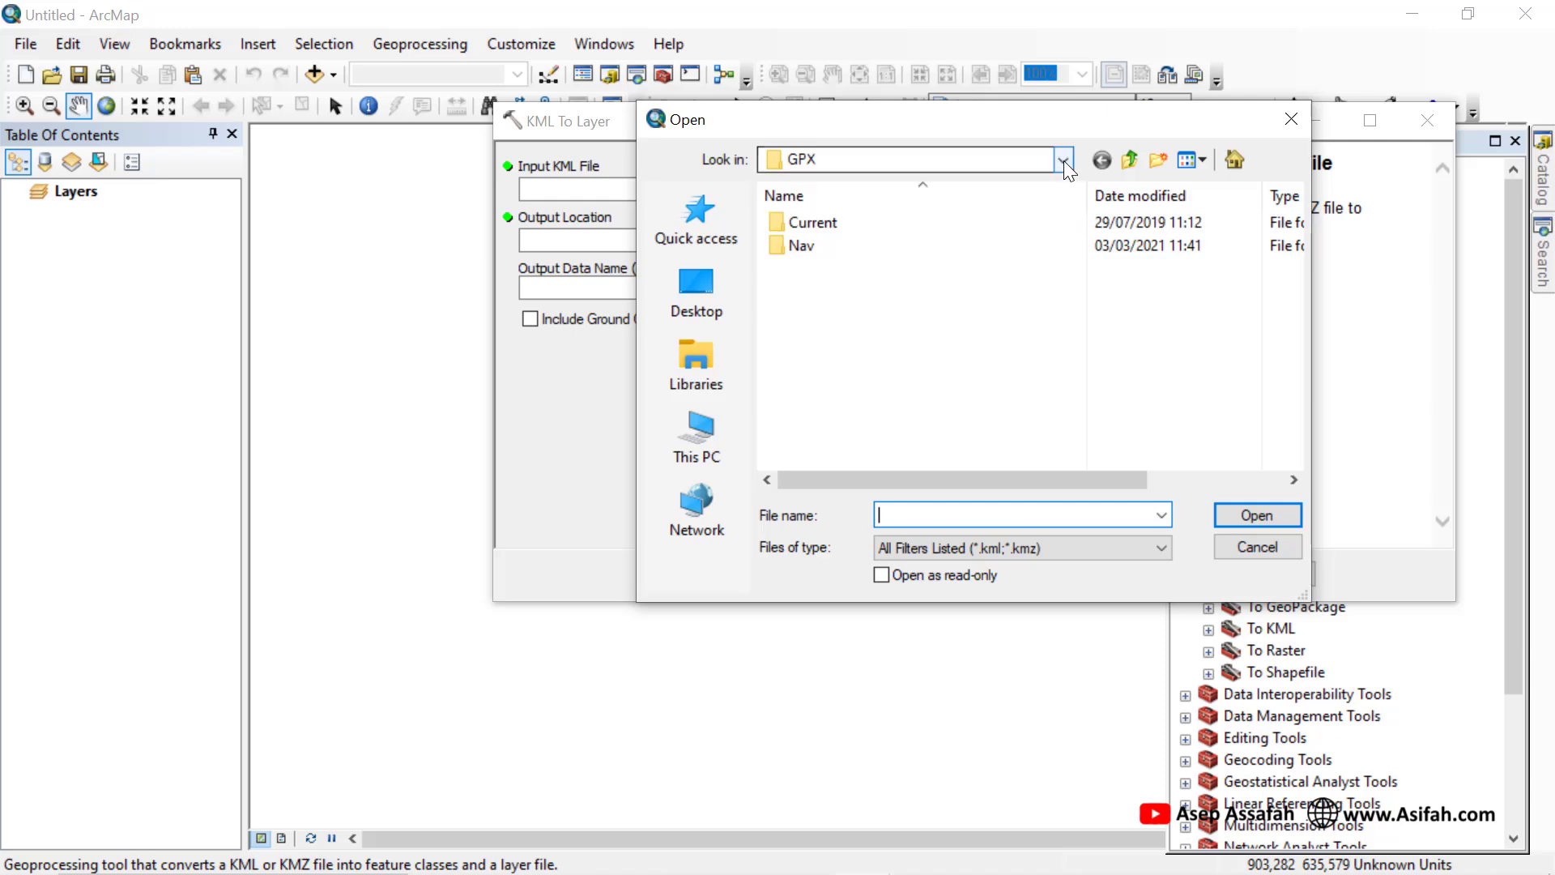
{"action": "left_click", "coordinate": [1063, 160]}
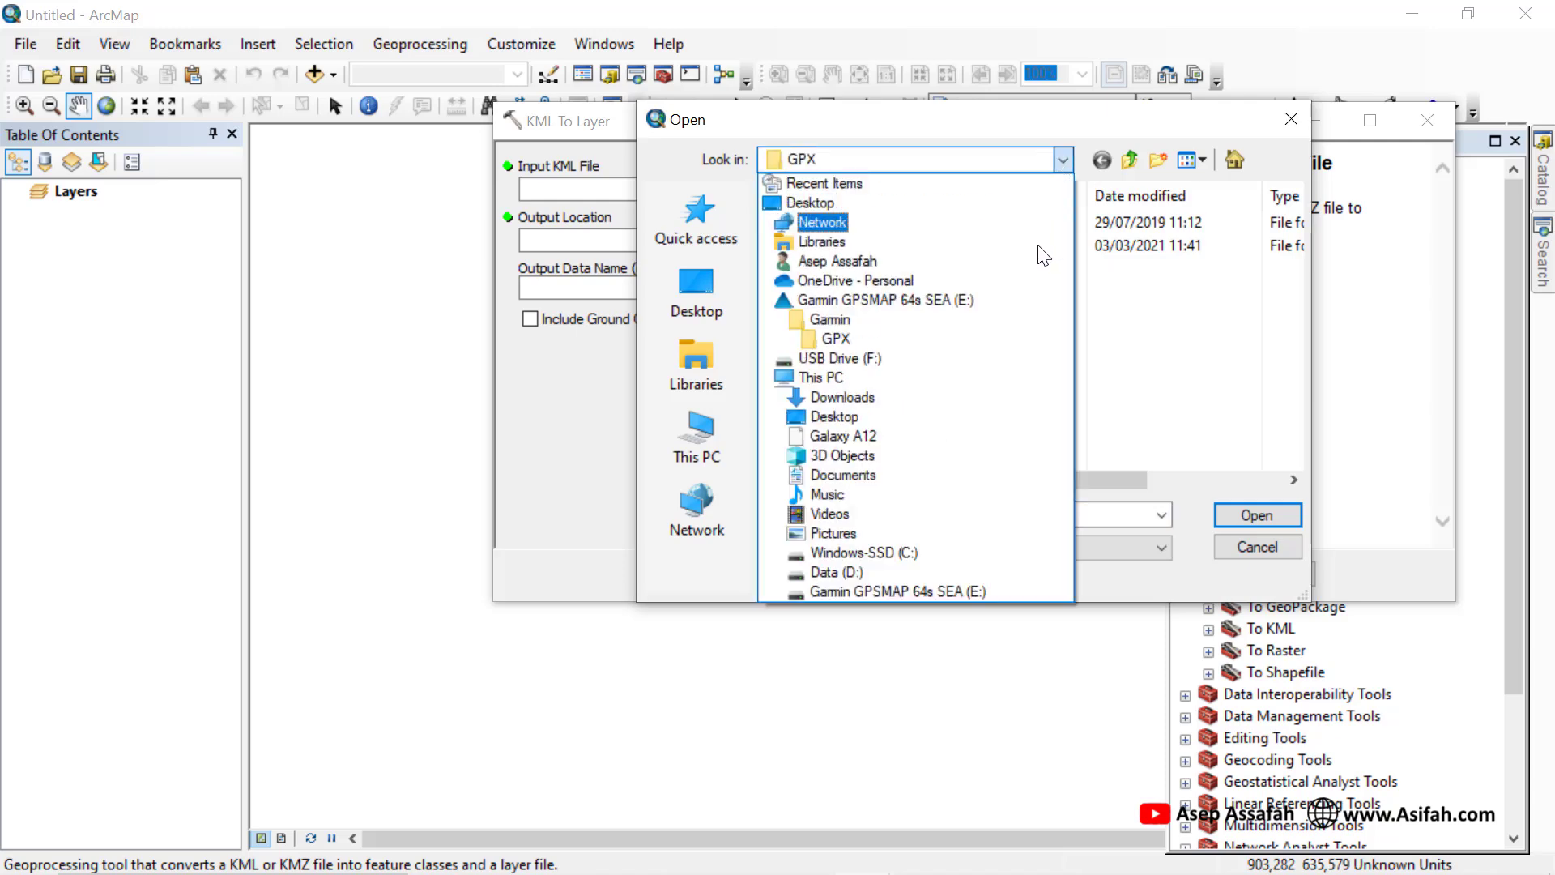
{"action": "left_click", "coordinate": [872, 434]}
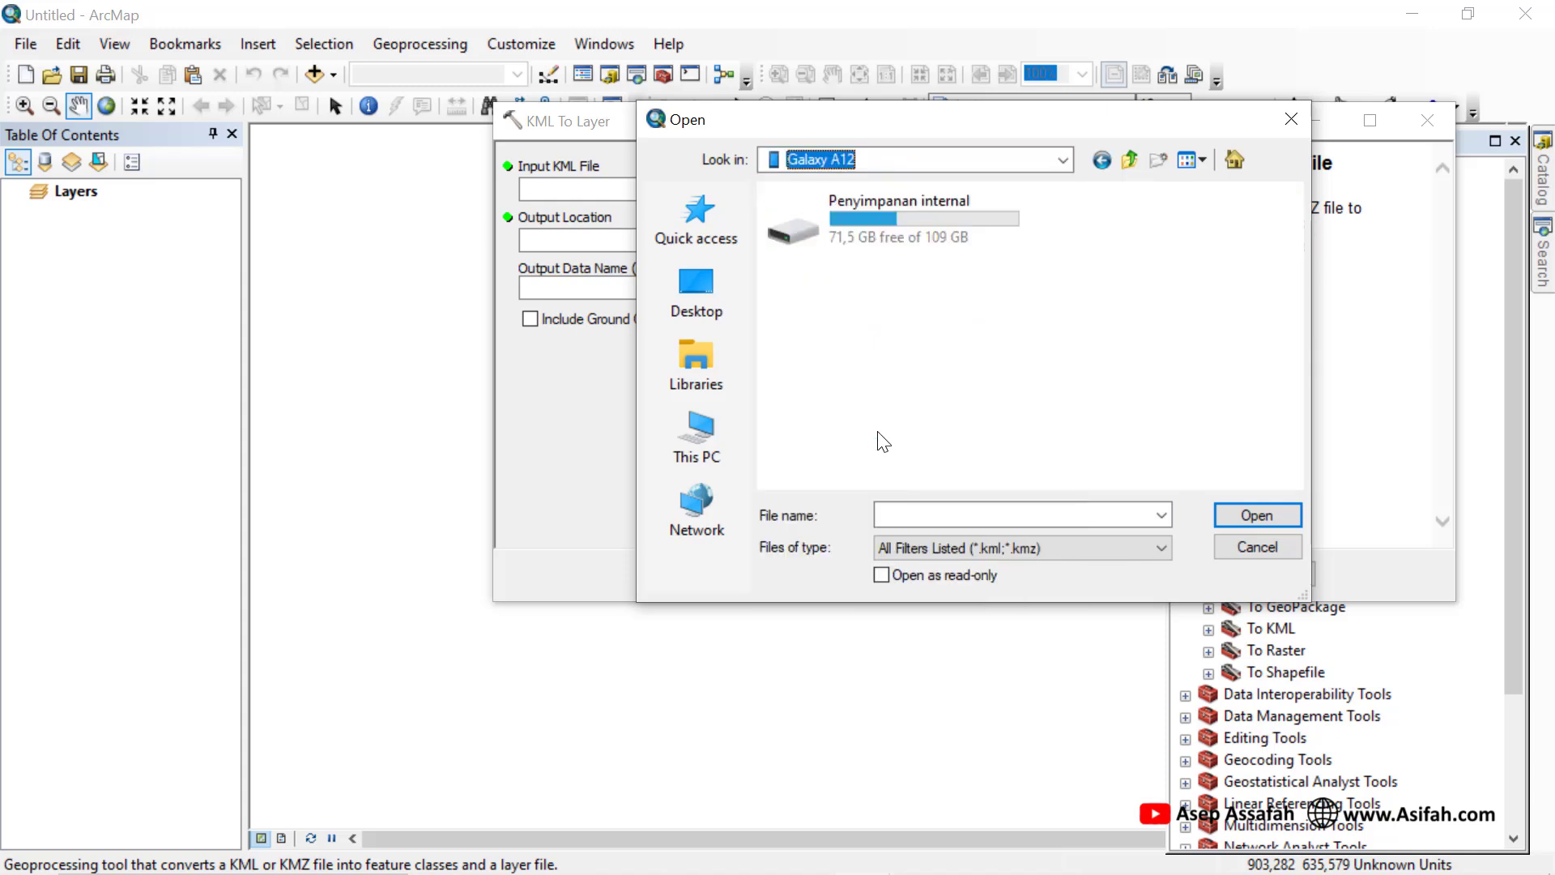
{"action": "double_click", "coordinate": [931, 225]}
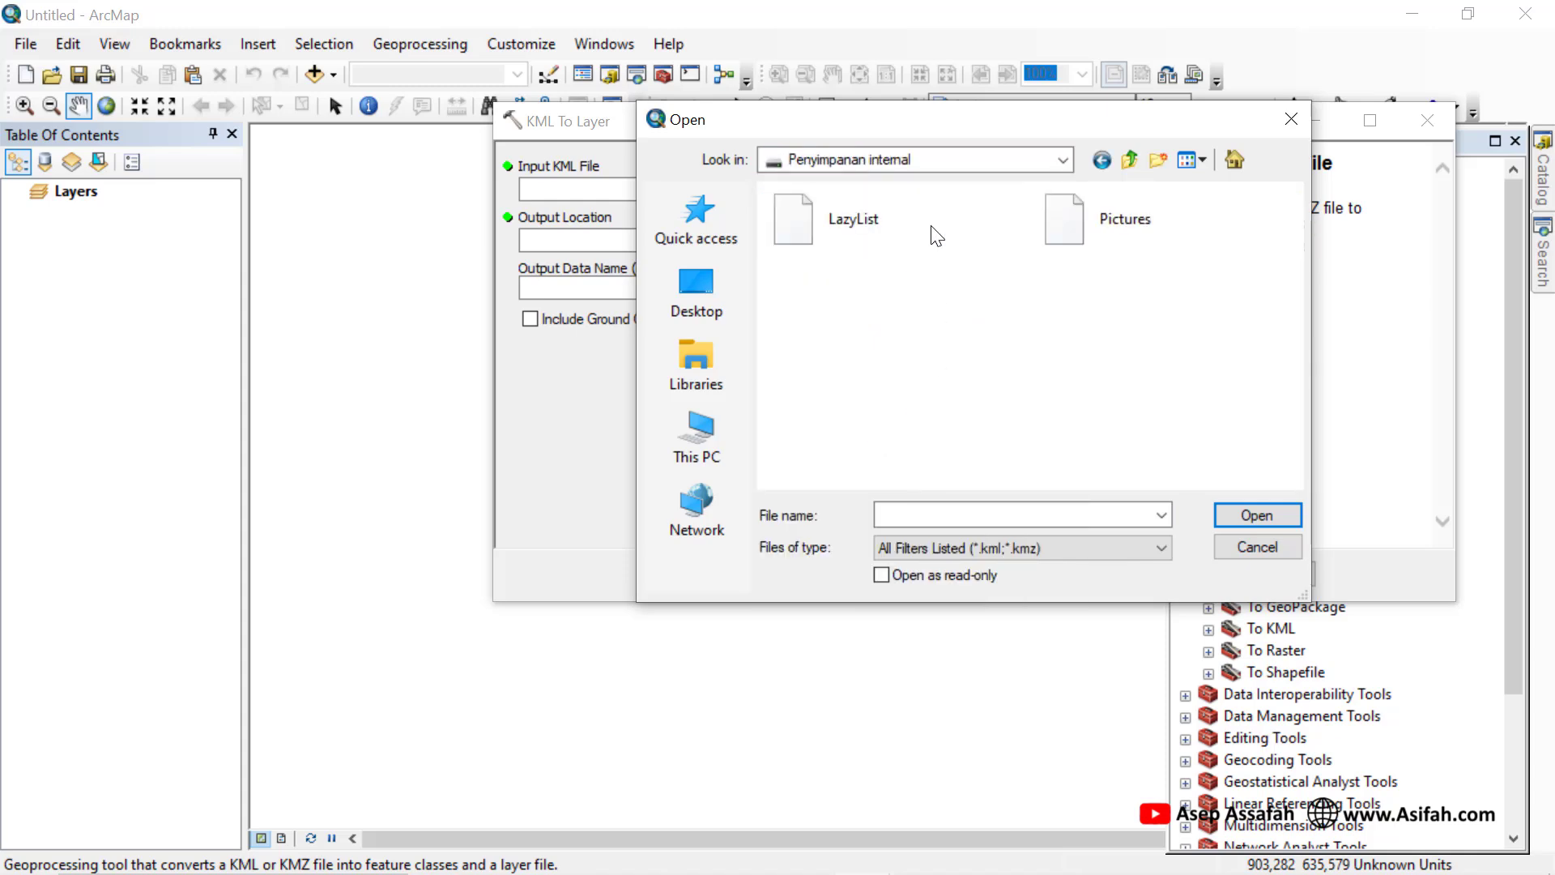
- Choose Polygon 1.kml from the Export folder of np.com.softwel.swmaps, inside the phone's media folder, as the input KML file
{"action": "double_click", "coordinate": [889, 287]}
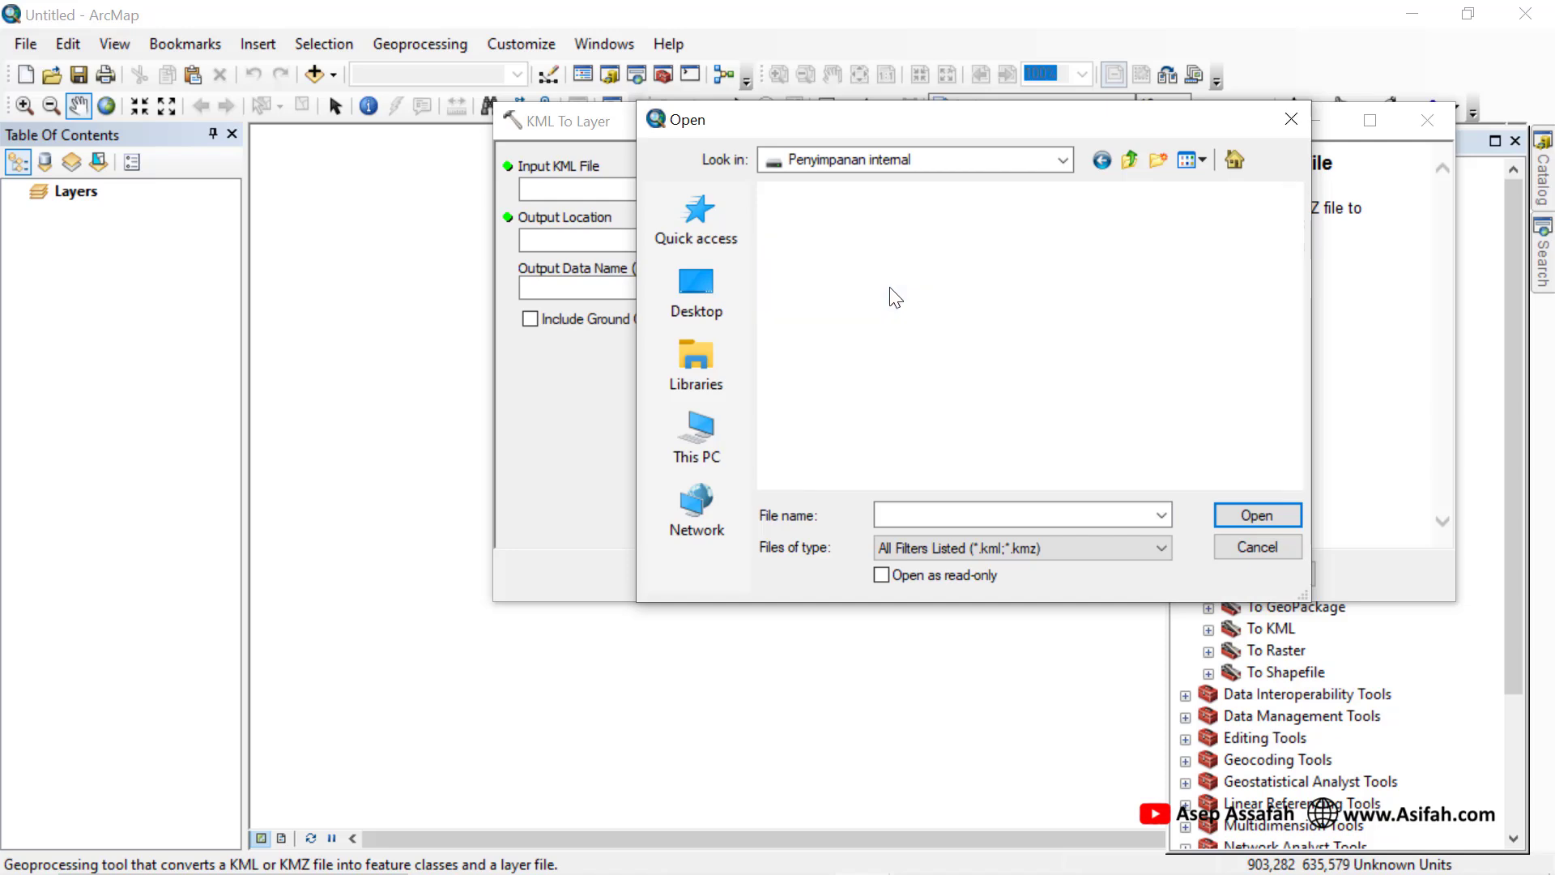
{"action": "double_click", "coordinate": [1077, 222]}
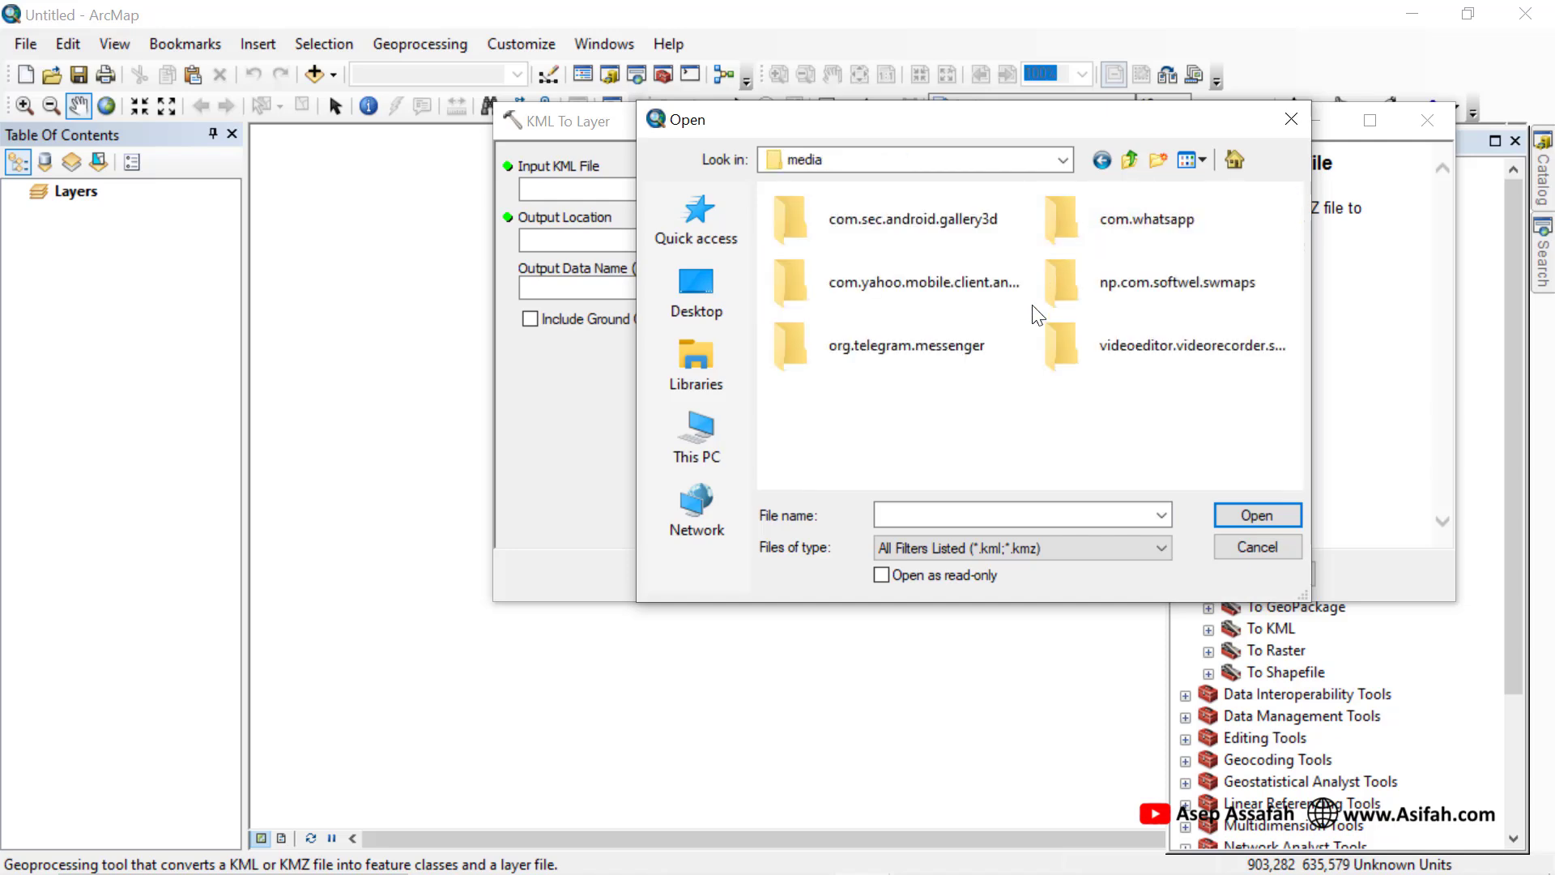
{"action": "left_click", "coordinate": [1089, 285]}
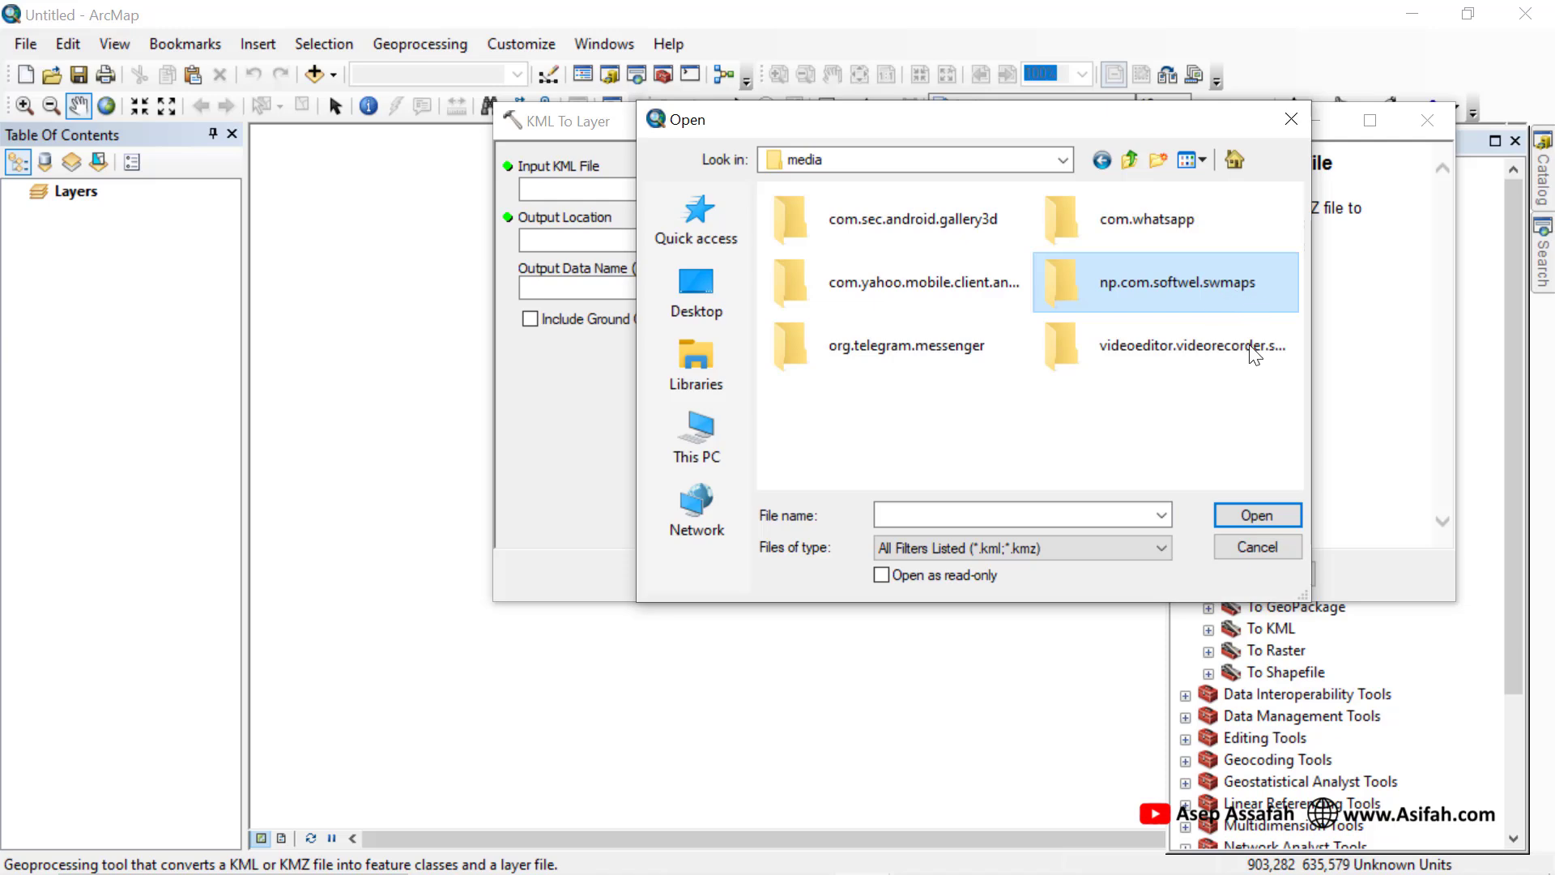
{"action": "double_click", "coordinate": [1188, 289]}
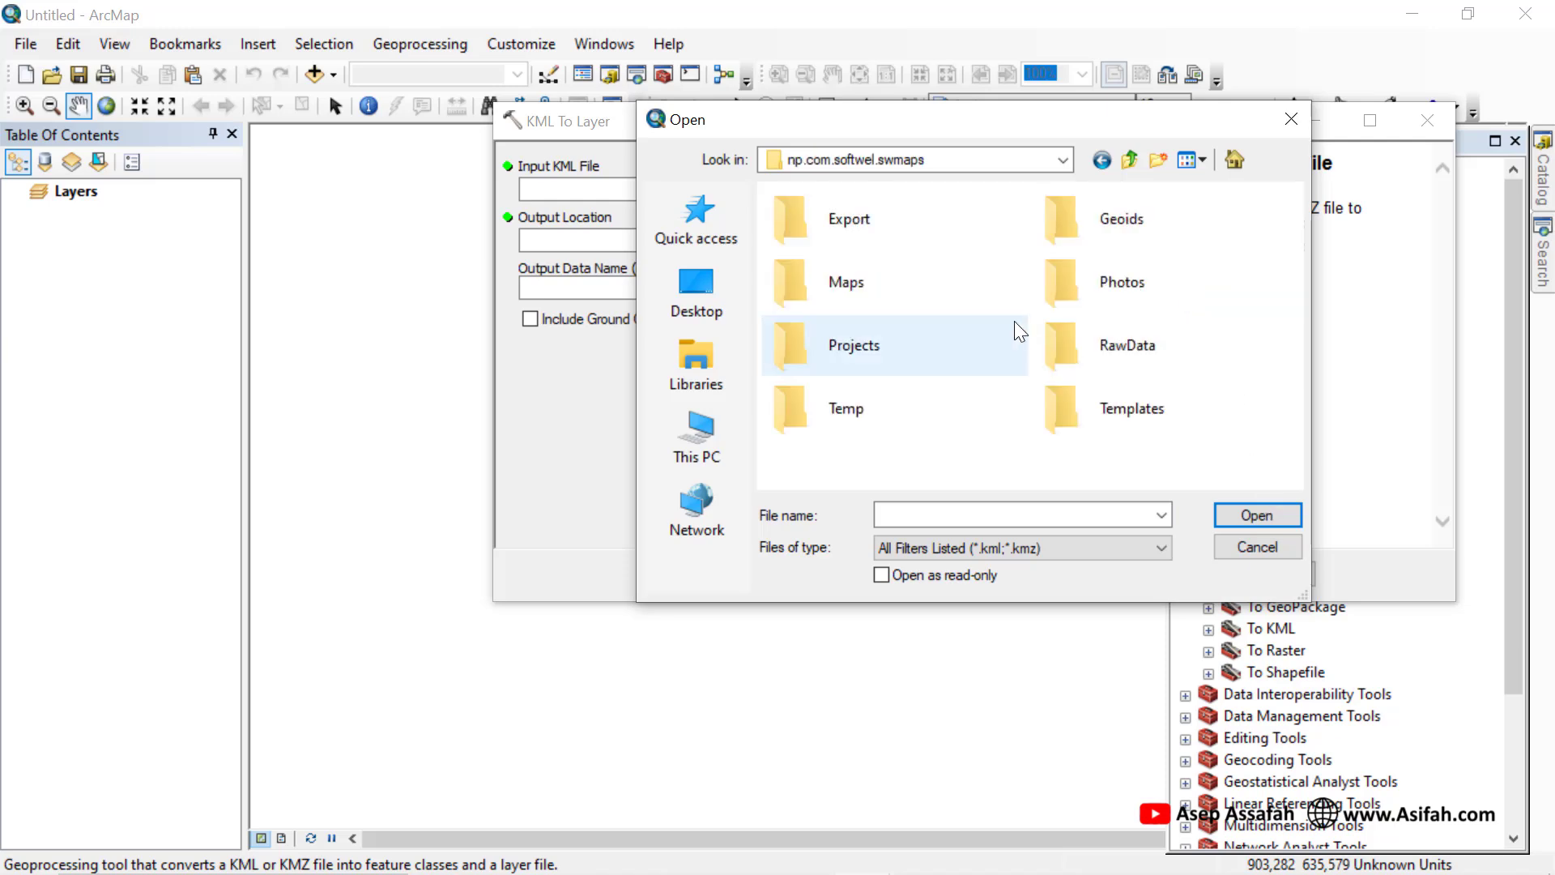
{"action": "double_click", "coordinate": [882, 229]}
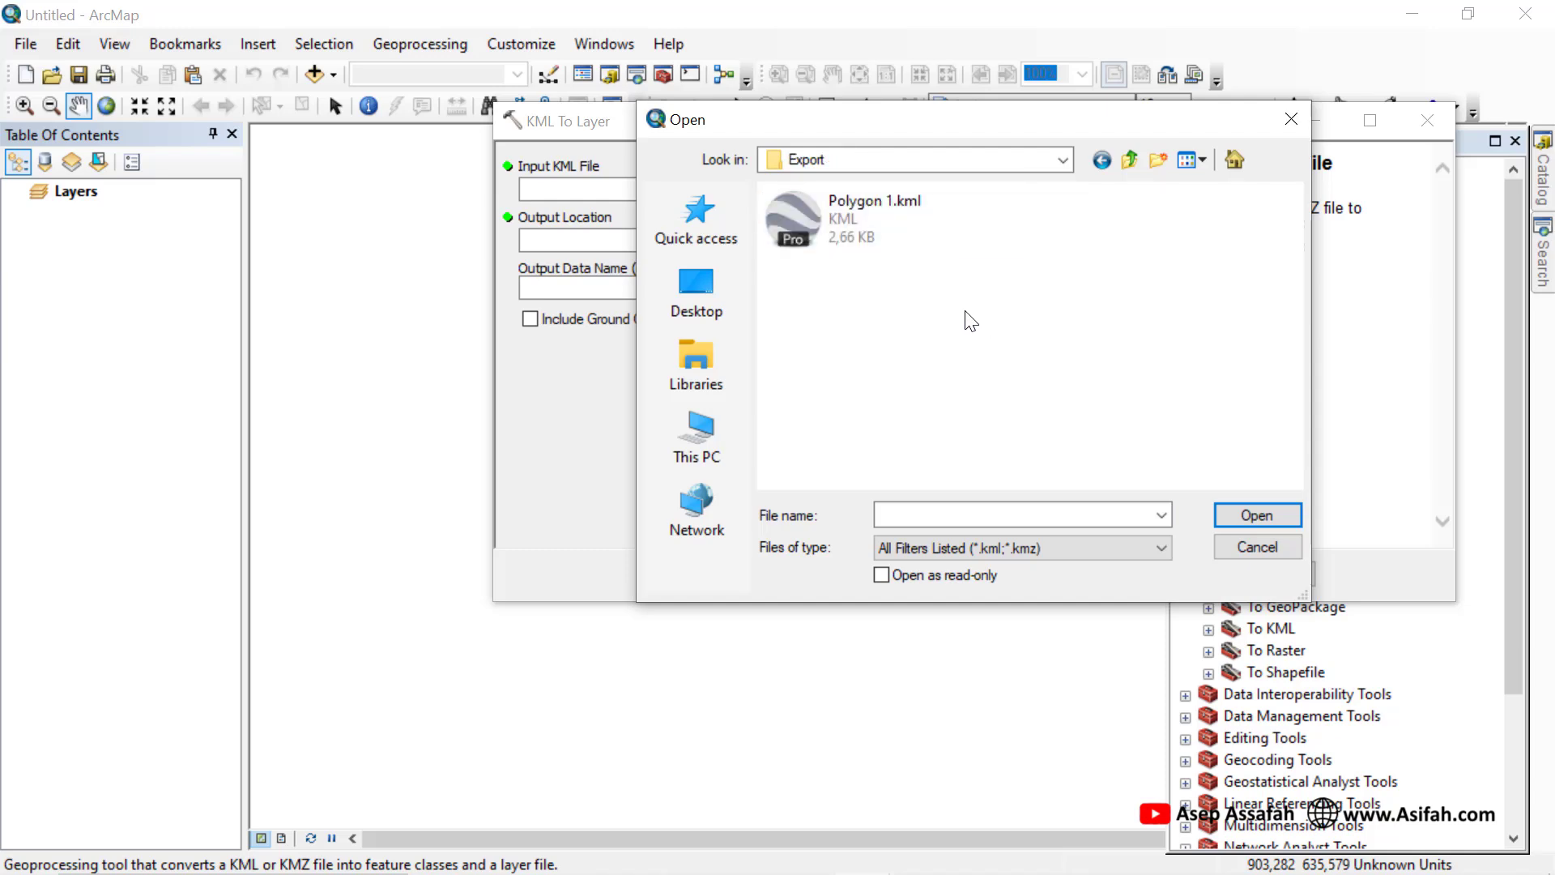
{"action": "left_click", "coordinate": [931, 251]}
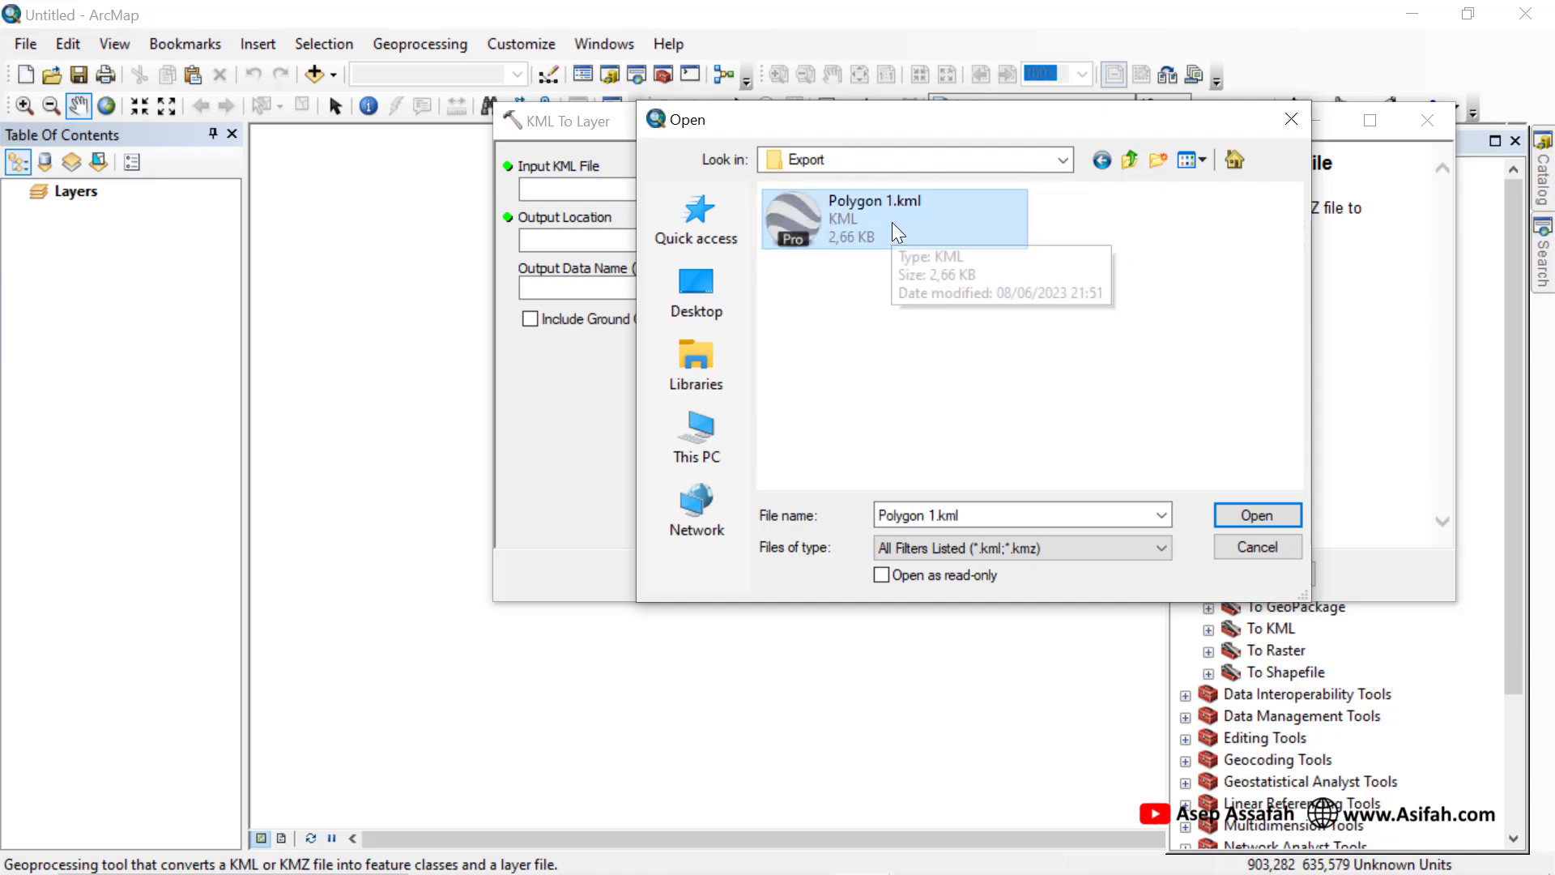
{"action": "left_click", "coordinate": [1252, 512]}
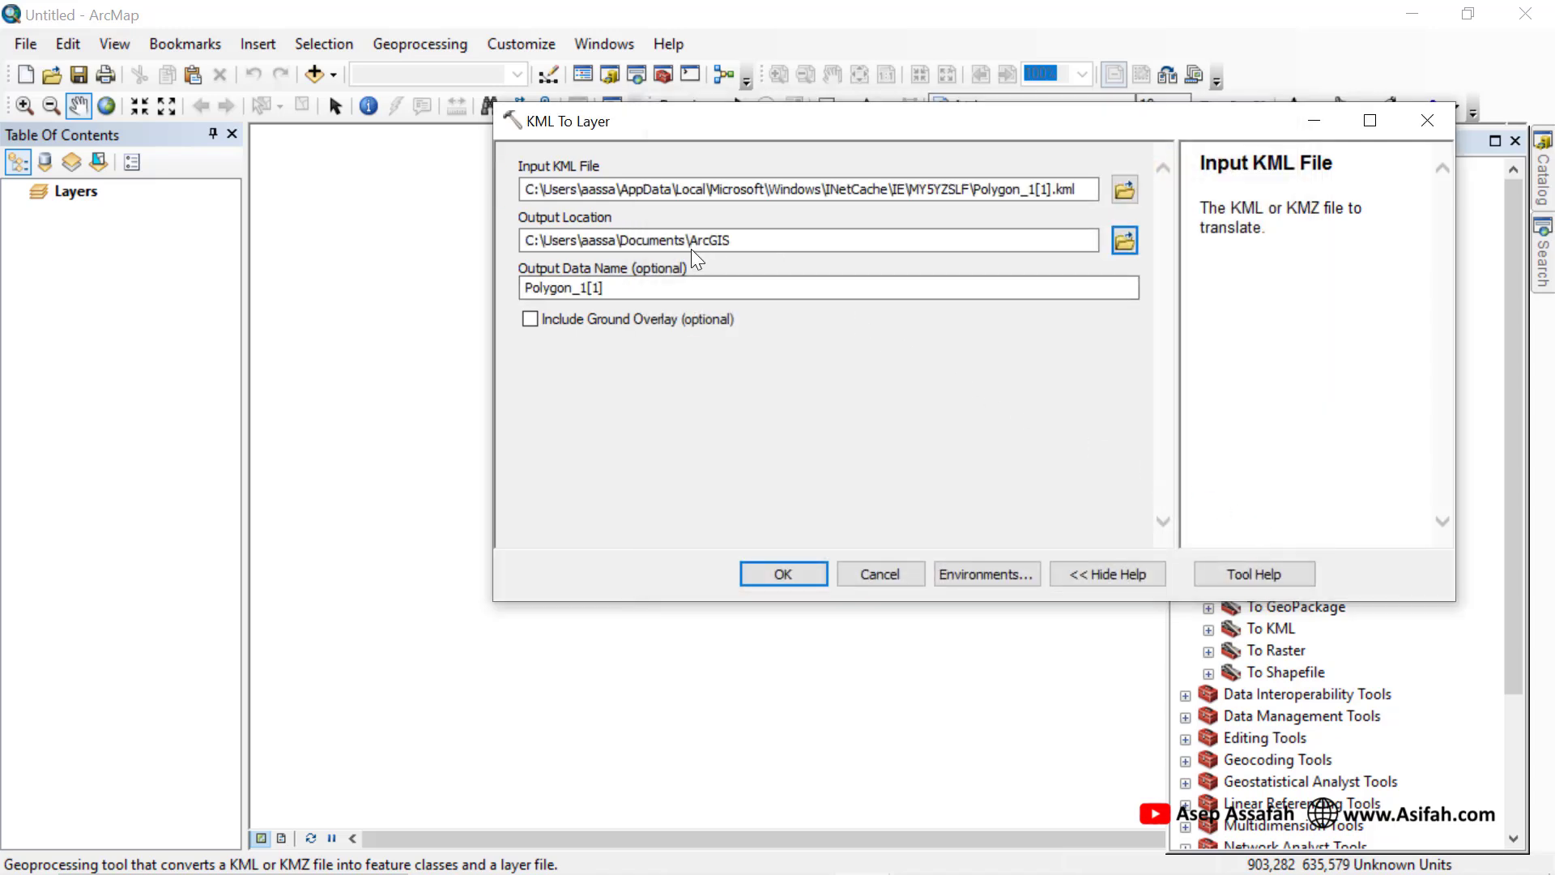
- Set the KML conversion's output location to D:\Video Tutorial Youtube\Data Tutorial
{"action": "left_click", "coordinate": [1120, 245]}
{"action": "left_click", "coordinate": [1009, 212]}
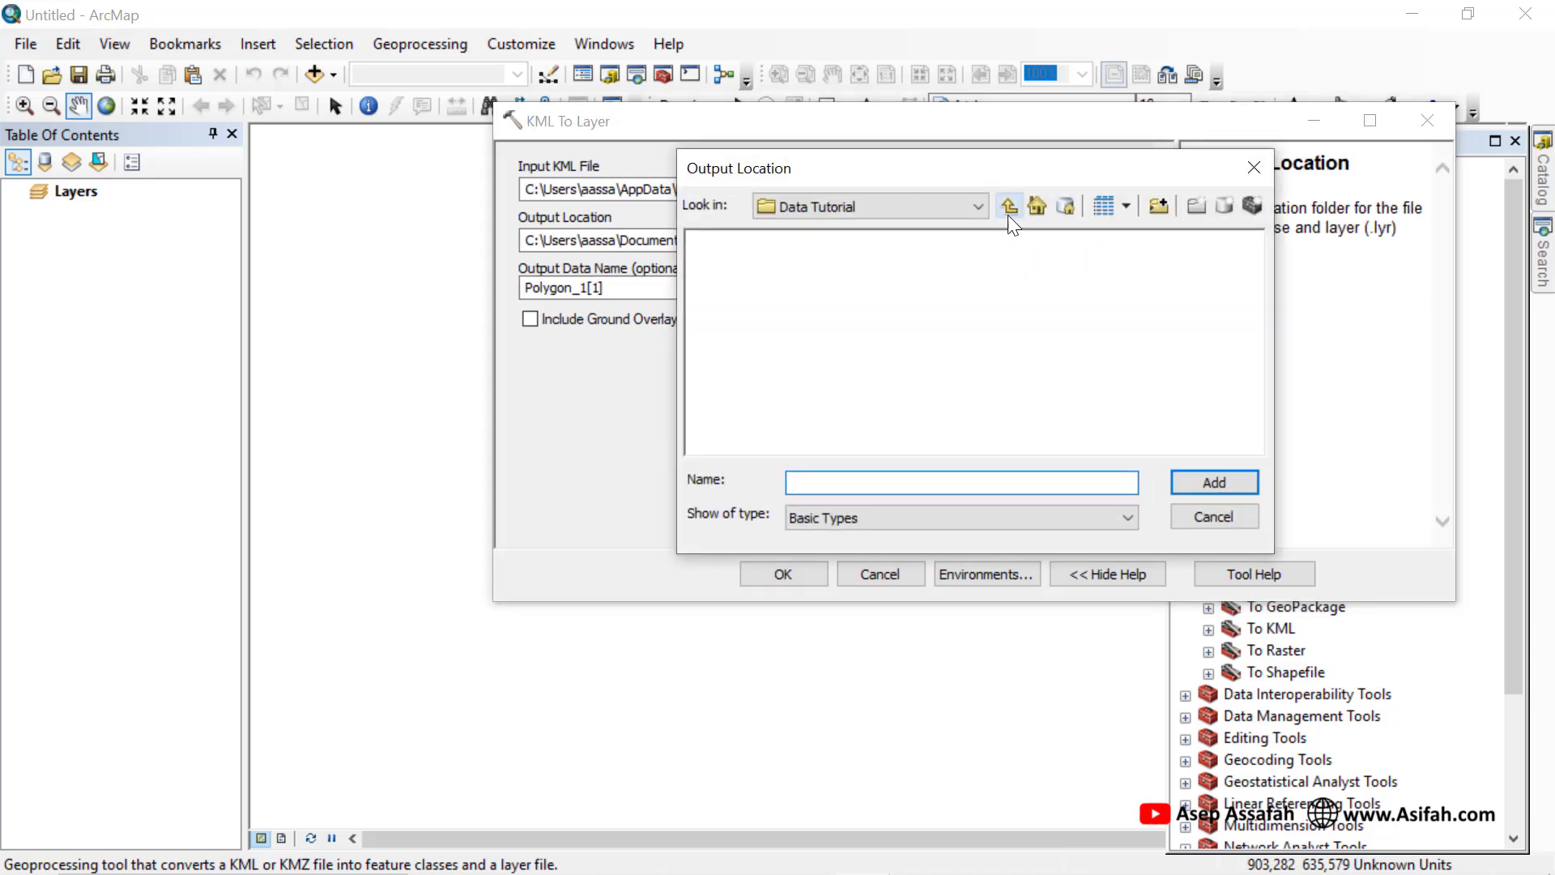
{"action": "left_click", "coordinate": [1009, 212]}
{"action": "left_click", "coordinate": [776, 288]}
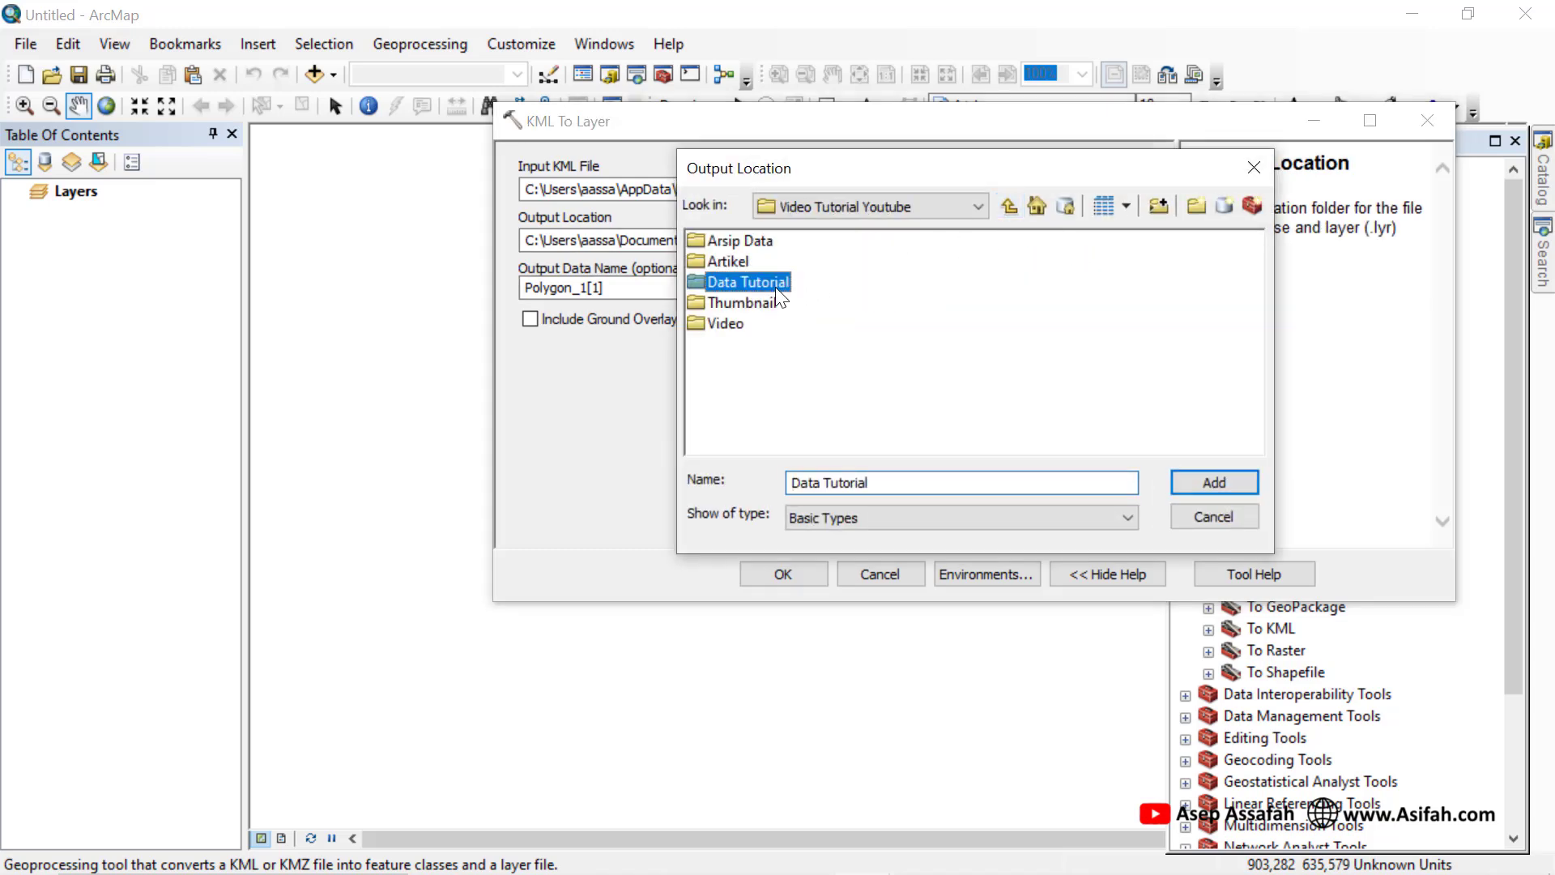
{"action": "left_click", "coordinate": [1213, 483]}
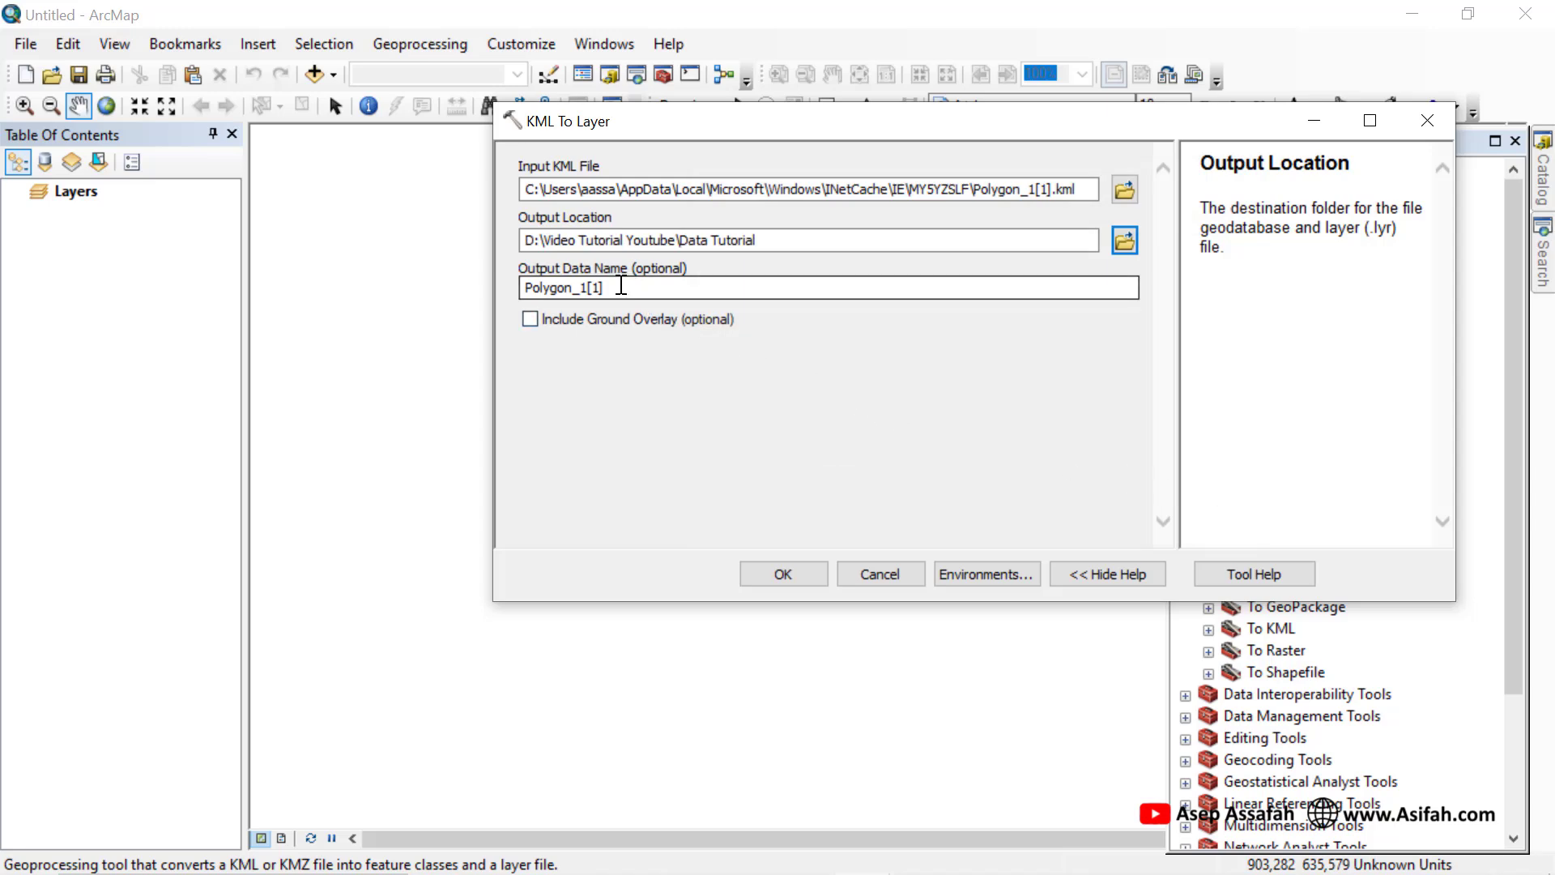
- Name the output data Polygon_1_hp and run the KML To Layer conversion
{"action": "left_click", "coordinate": [625, 286]}
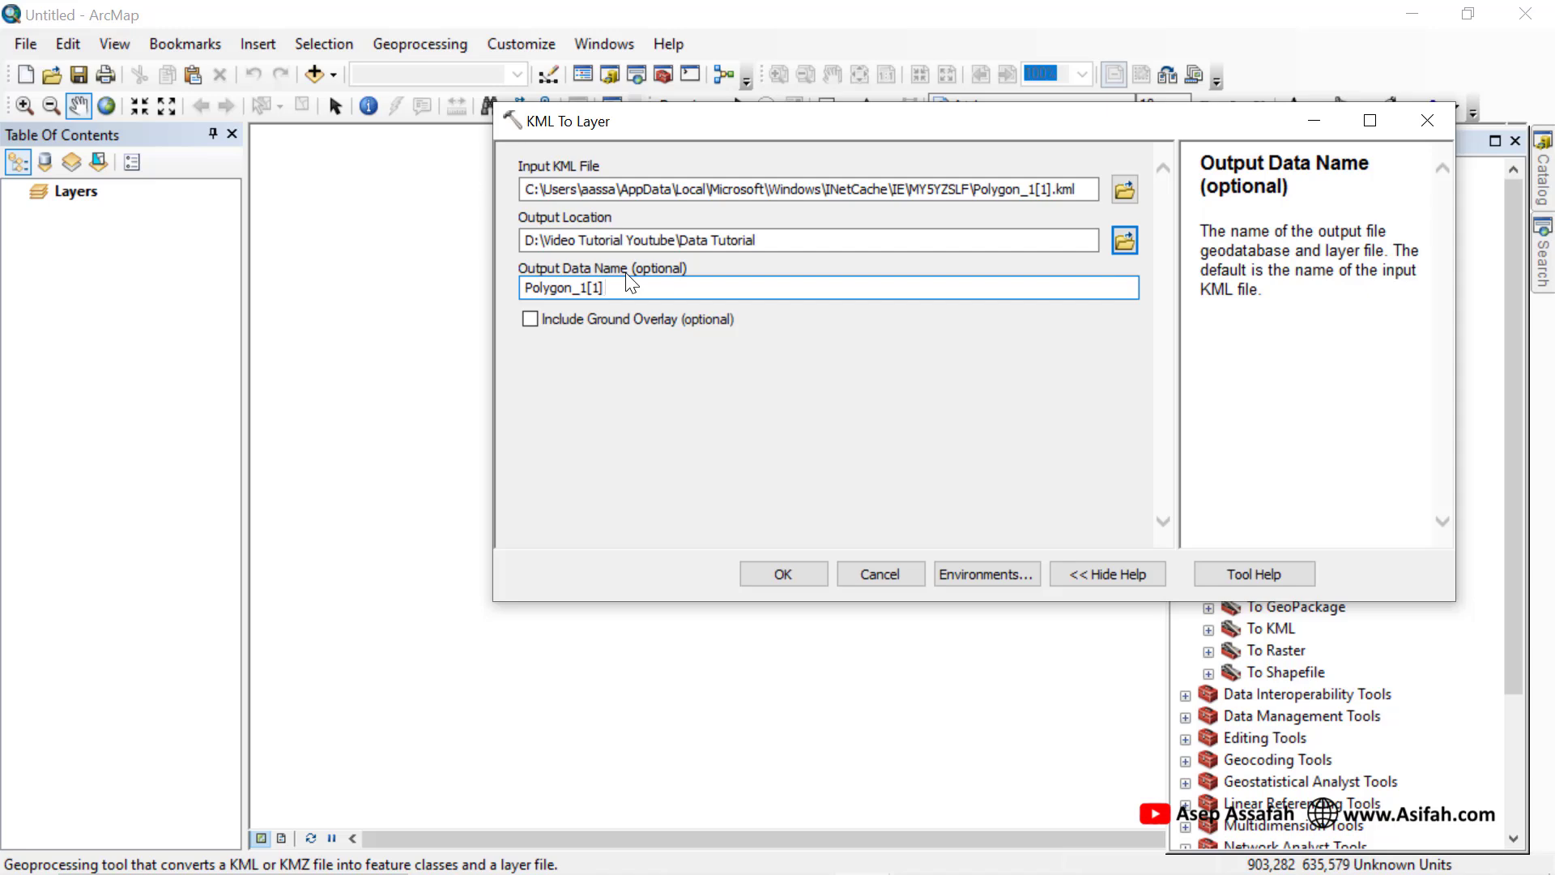
{"action": "key", "text": "BackSpace"}
{"action": "key", "text": "BackSpace"}
{"action": "key", "text": "BackSpace"}
{"action": "type", "text": "_hp"}
{"action": "left_click", "coordinate": [778, 575]}
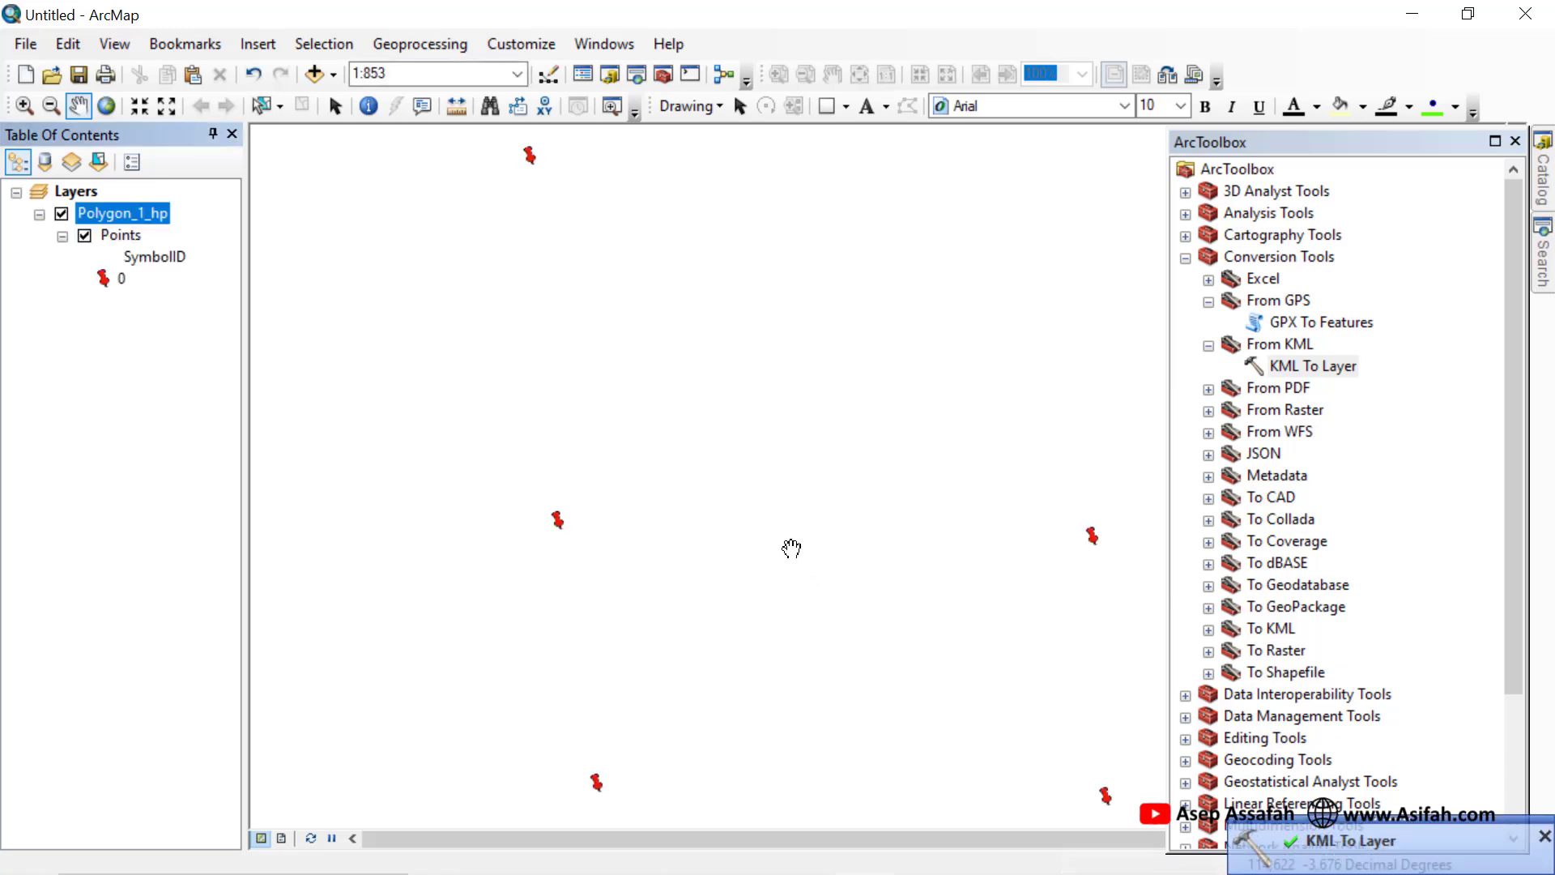
- Examine the converted points on the map and the attribute table of the Points layer in Polygon_1_hp
{"action": "scroll", "coordinate": [791, 549], "scroll_direction": "up", "scroll_amount": 2}
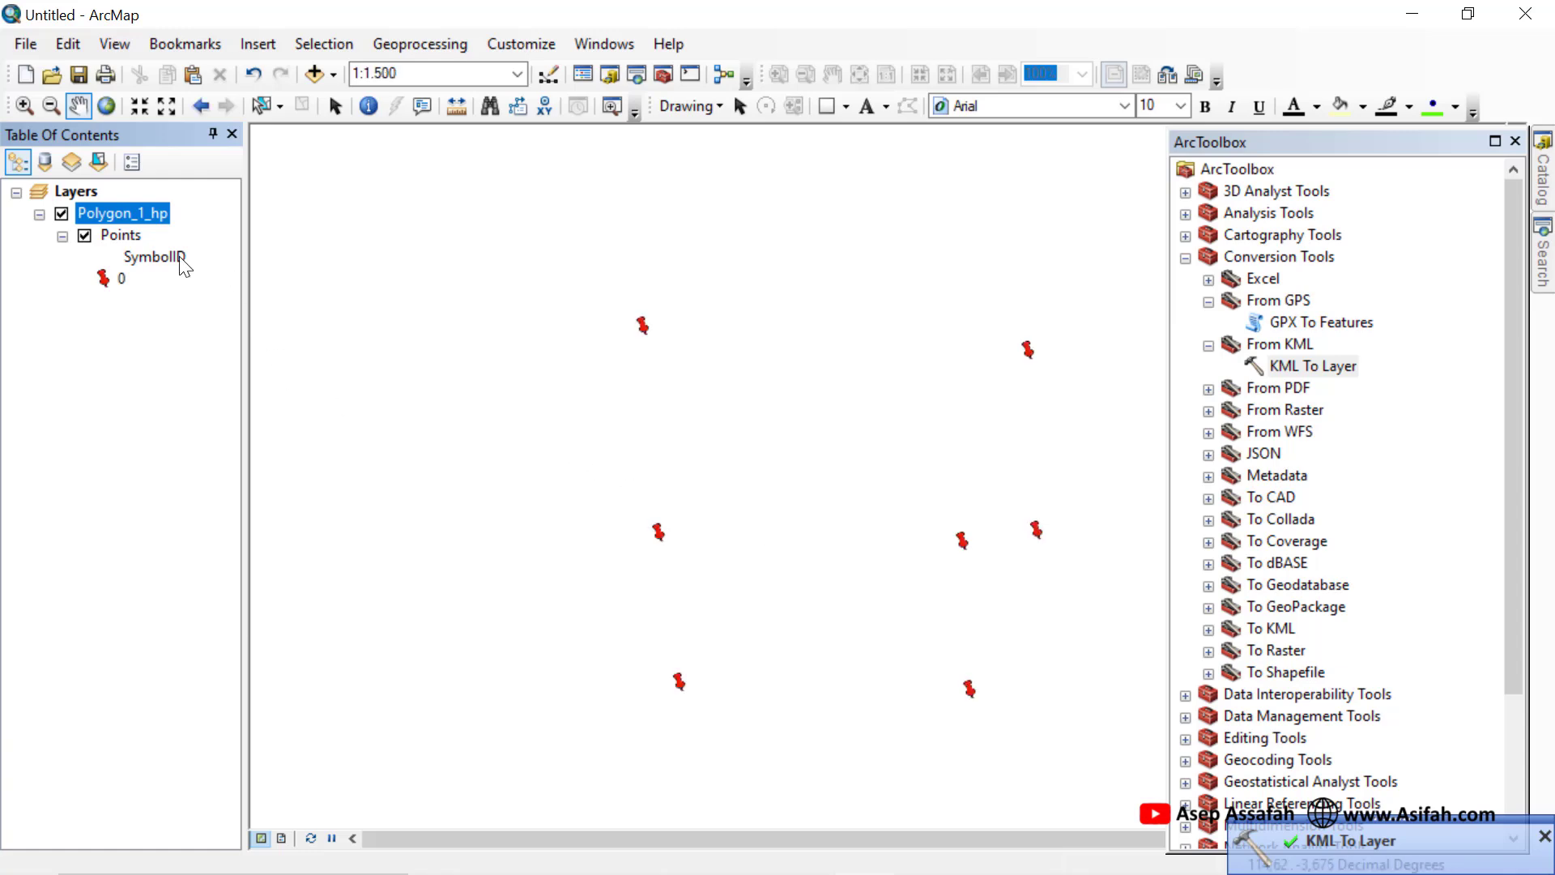
{"action": "right_click", "coordinate": [148, 215]}
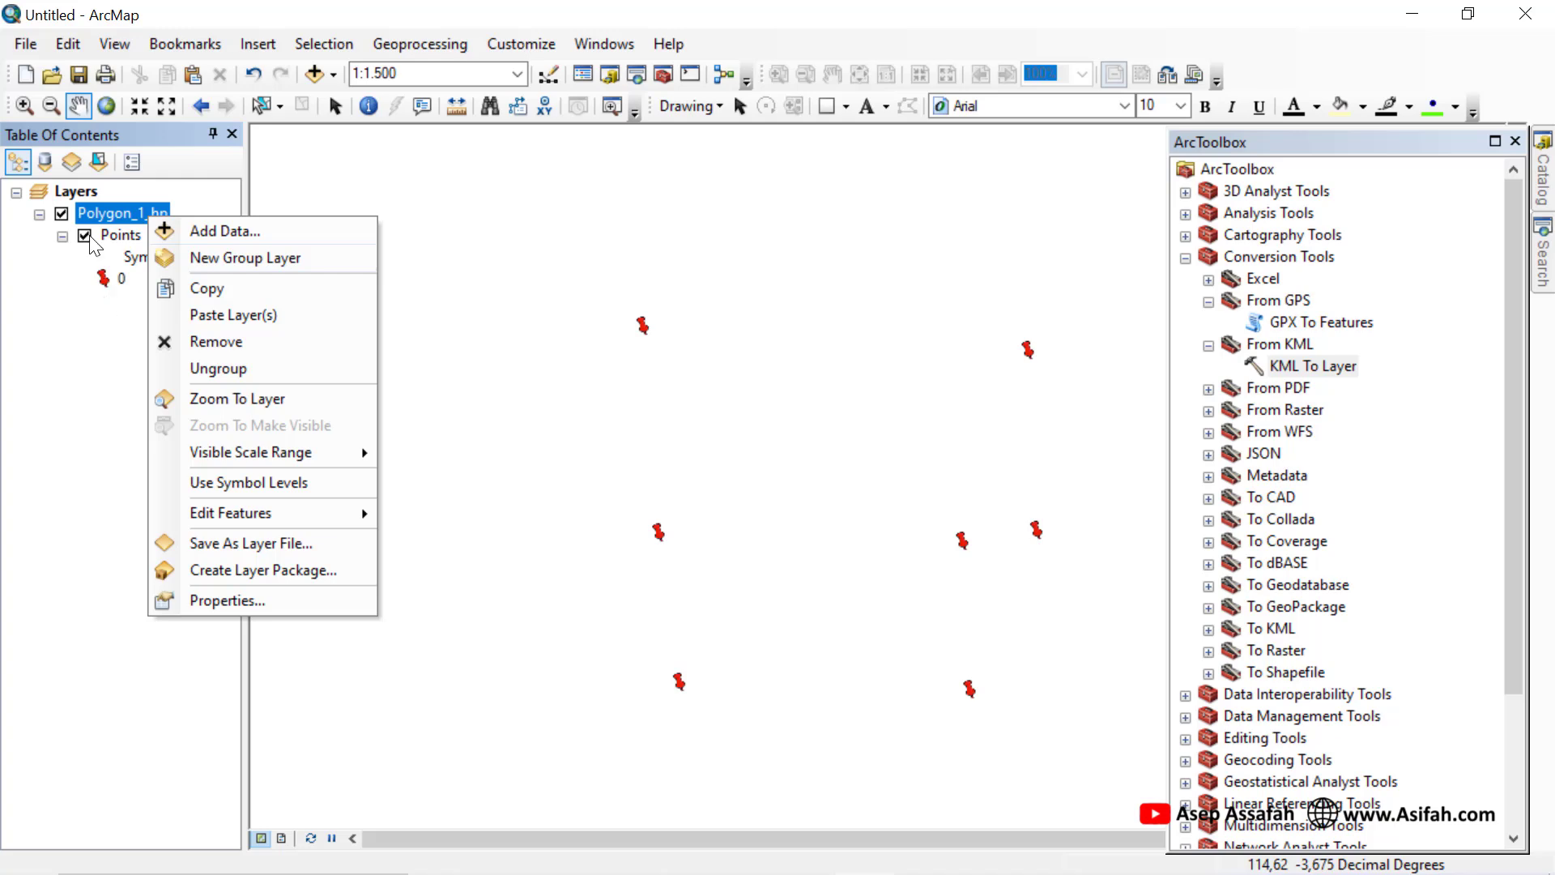
{"action": "left_click", "coordinate": [118, 234]}
{"action": "right_click", "coordinate": [120, 233]}
{"action": "left_click", "coordinate": [165, 312]}
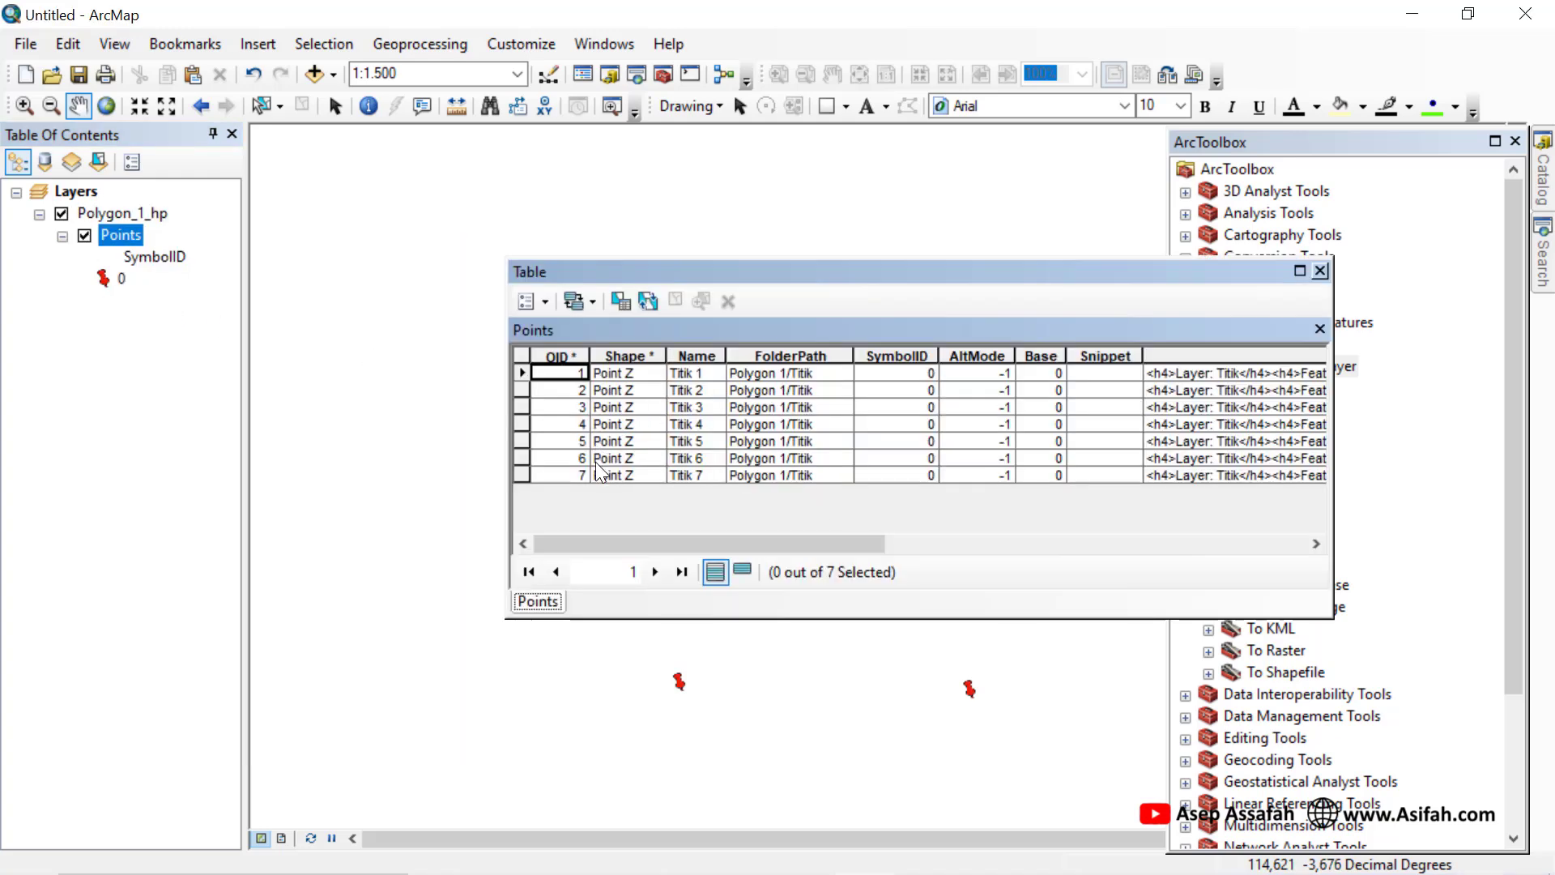
{"action": "left_click", "coordinate": [1321, 271]}
{"action": "left_click_drag", "start_coordinate": [1021, 496], "coordinate": [864, 472]}
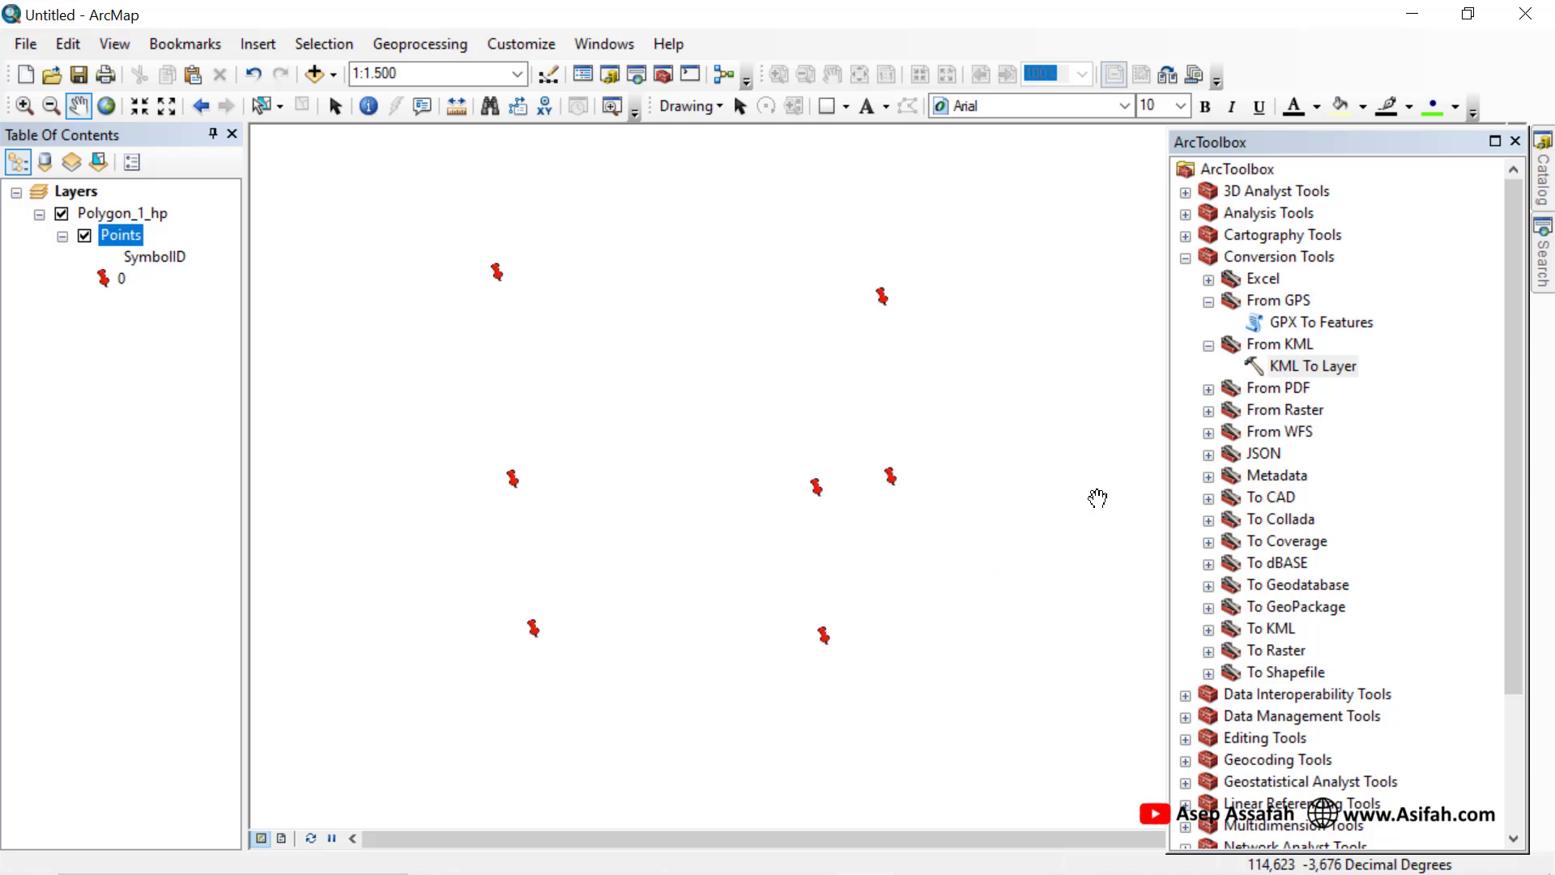
{"action": "left_click", "coordinate": [1288, 368]}
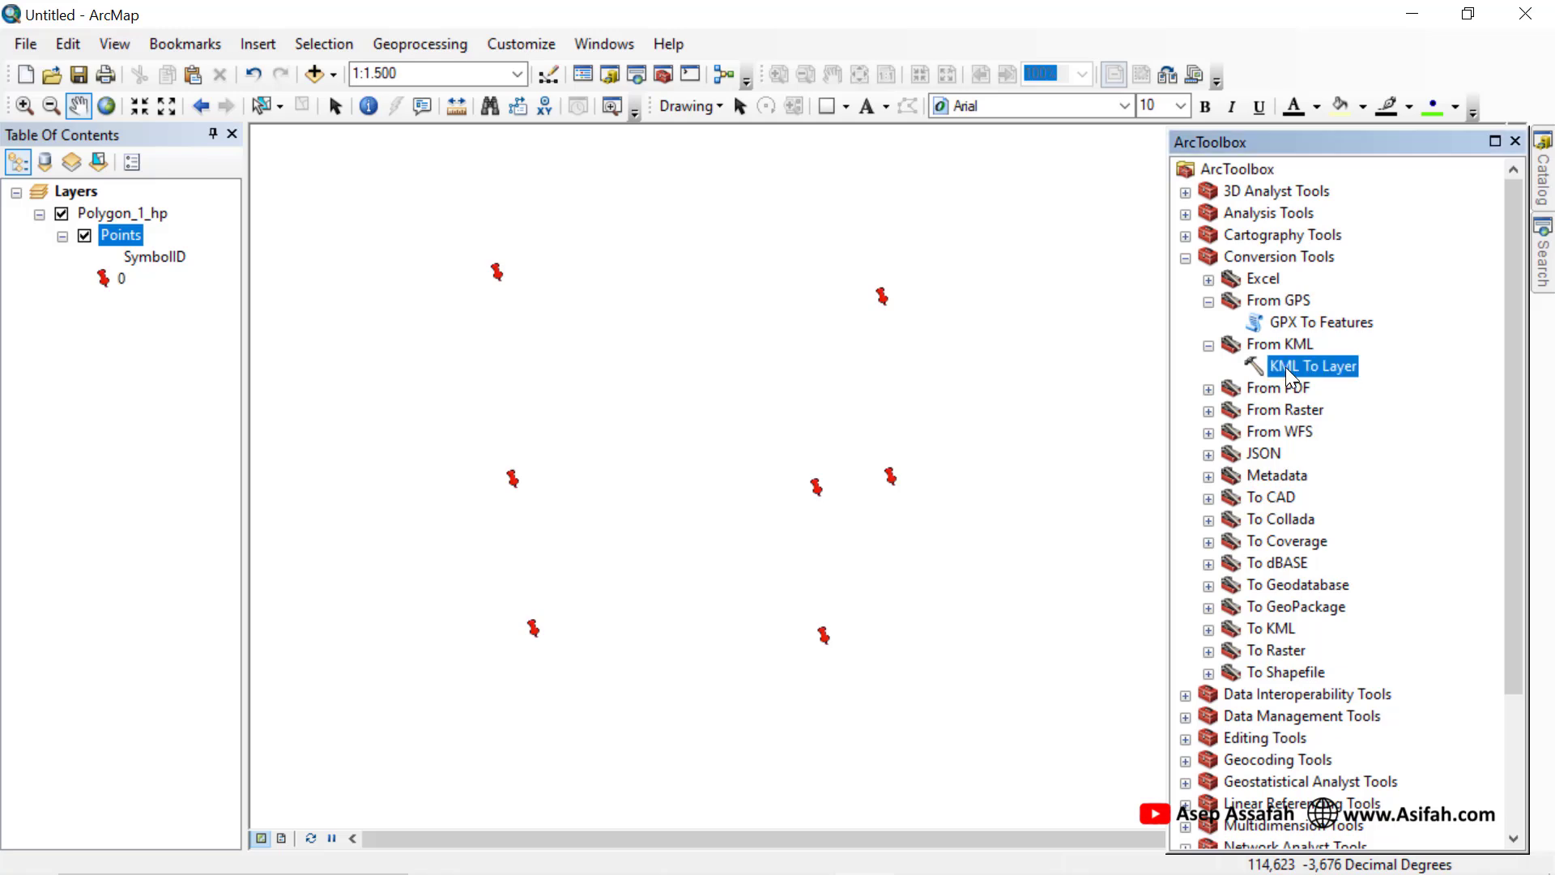
{"action": "left_click", "coordinate": [1295, 323]}
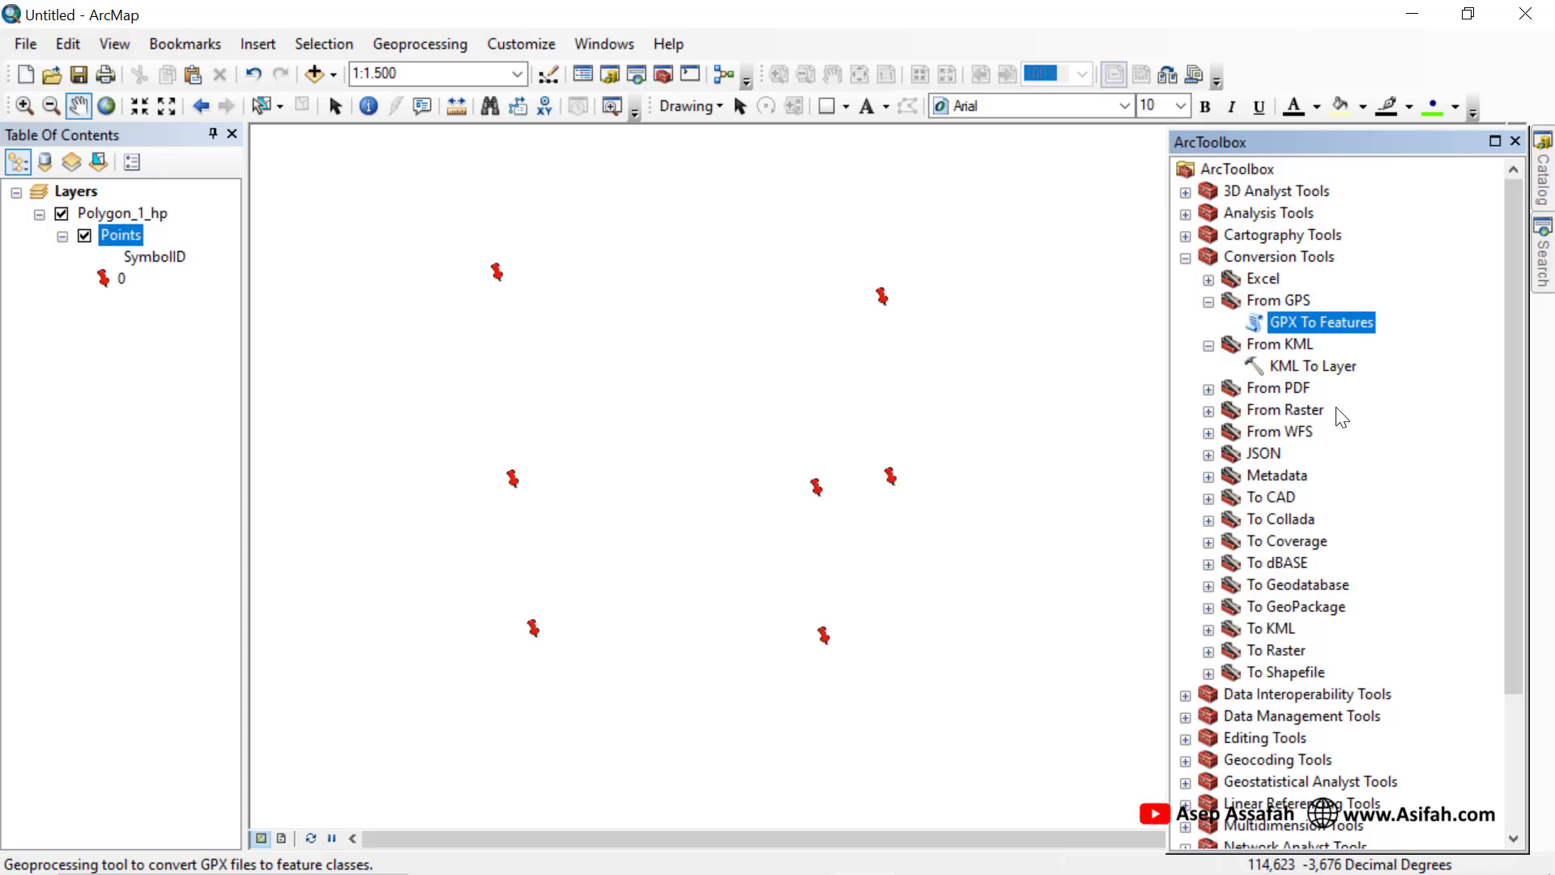
{"action": "left_click", "coordinate": [1412, 19]}
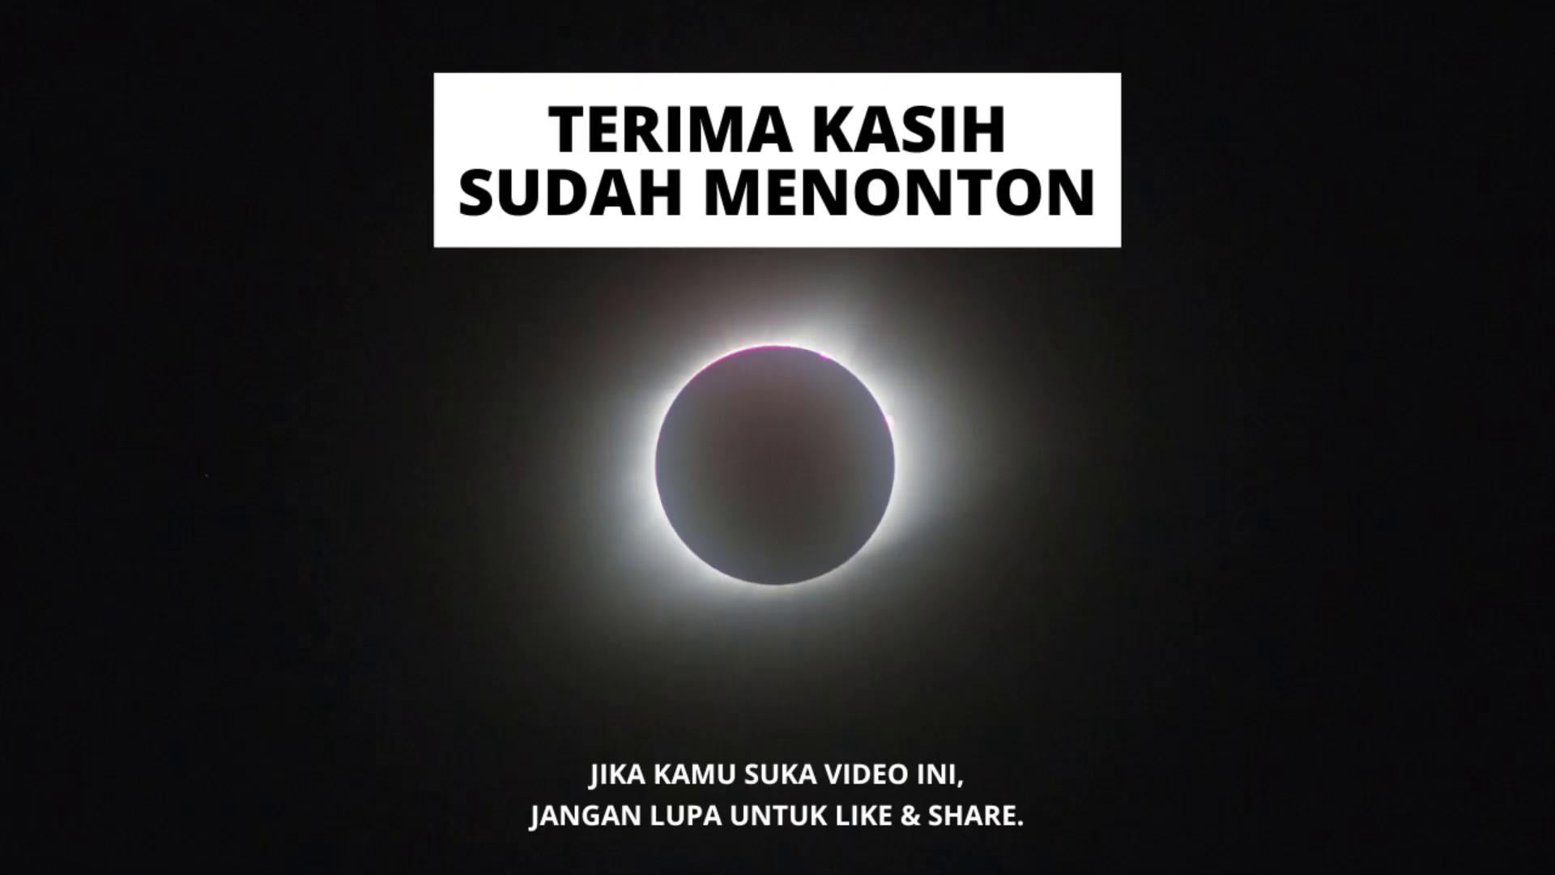